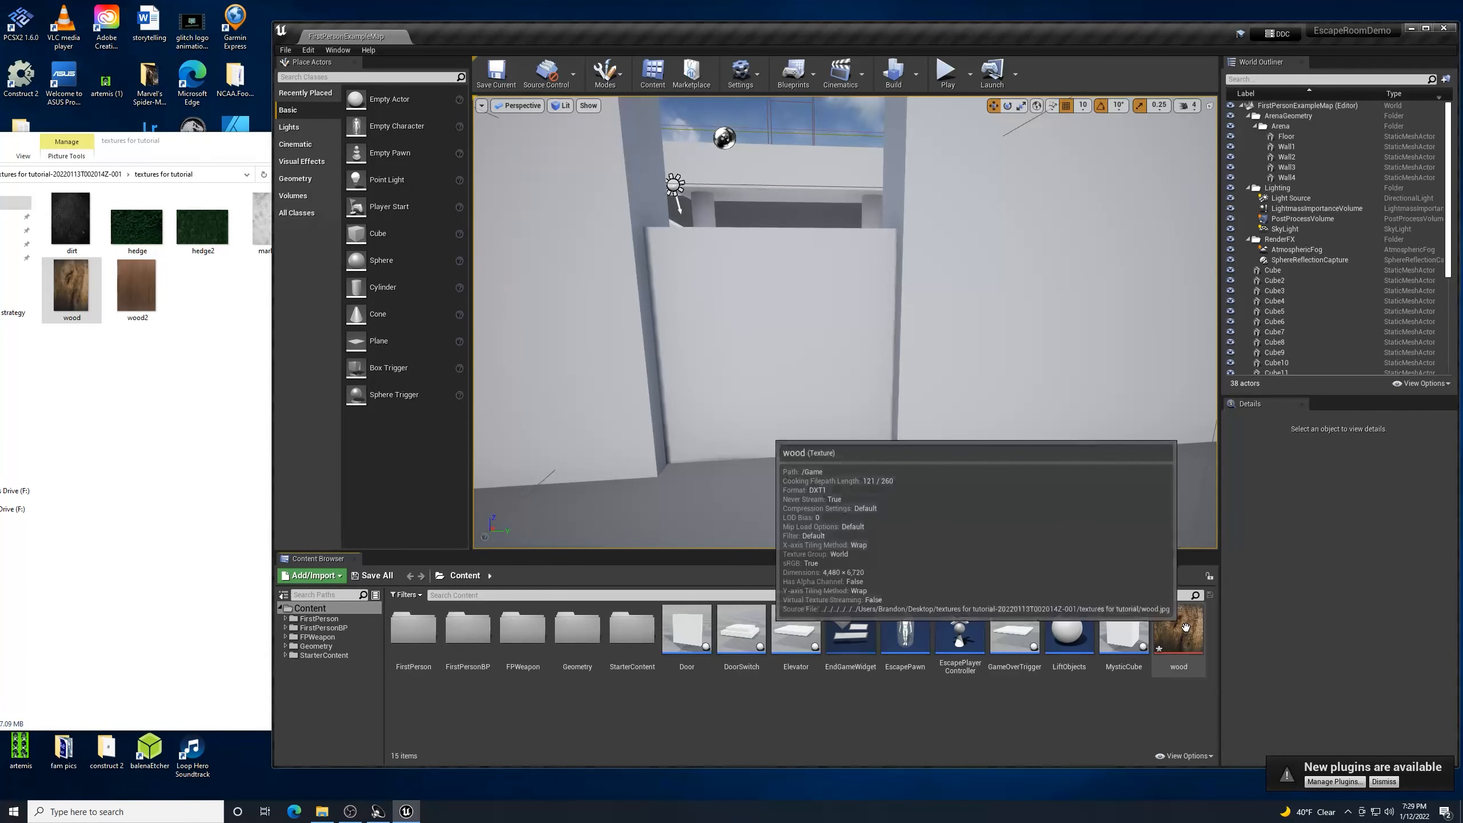
{"action": "double_click", "coordinate": [1195, 643]}
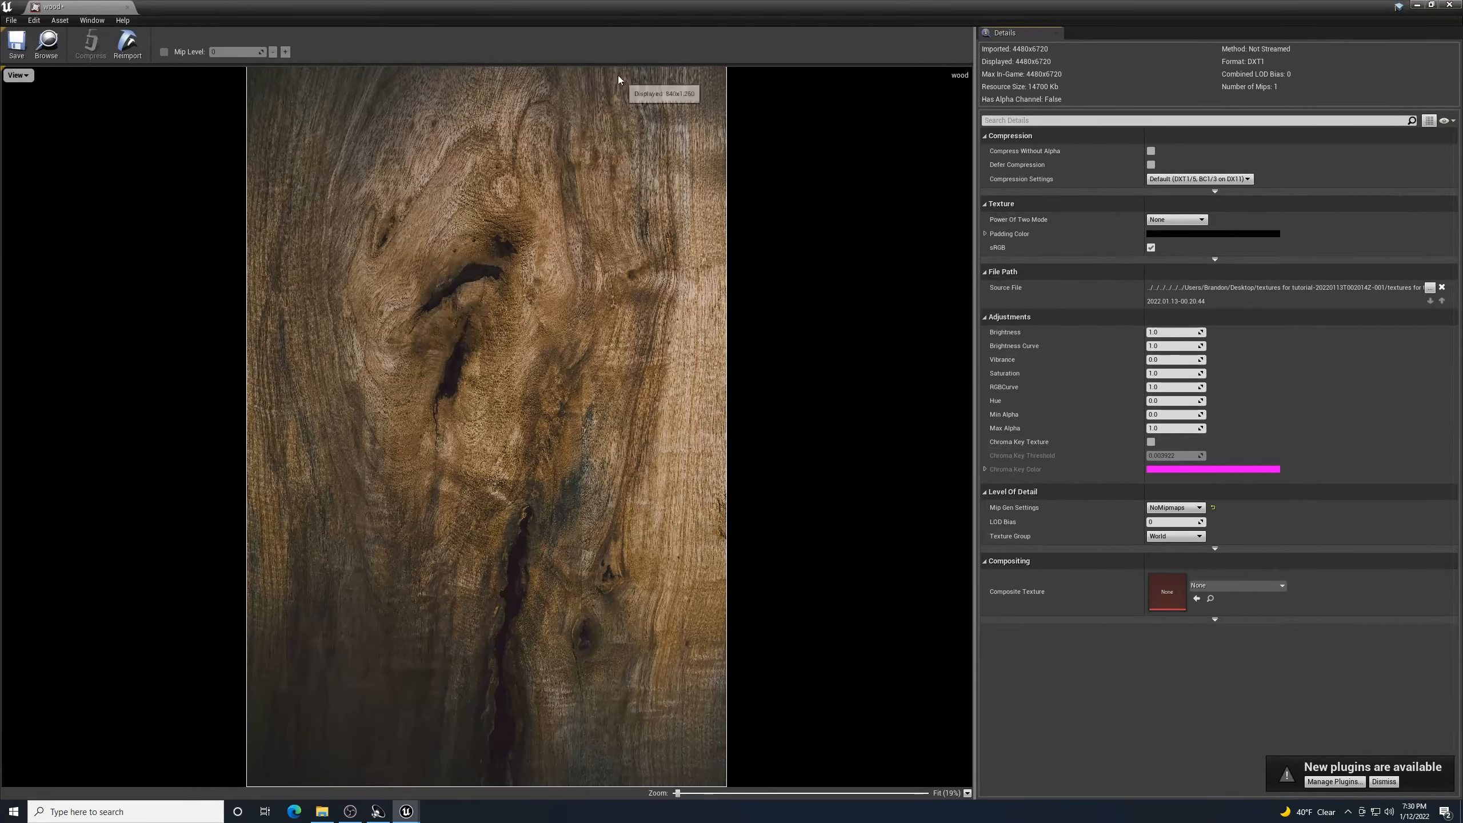
{"action": "left_click", "coordinate": [1457, 5]}
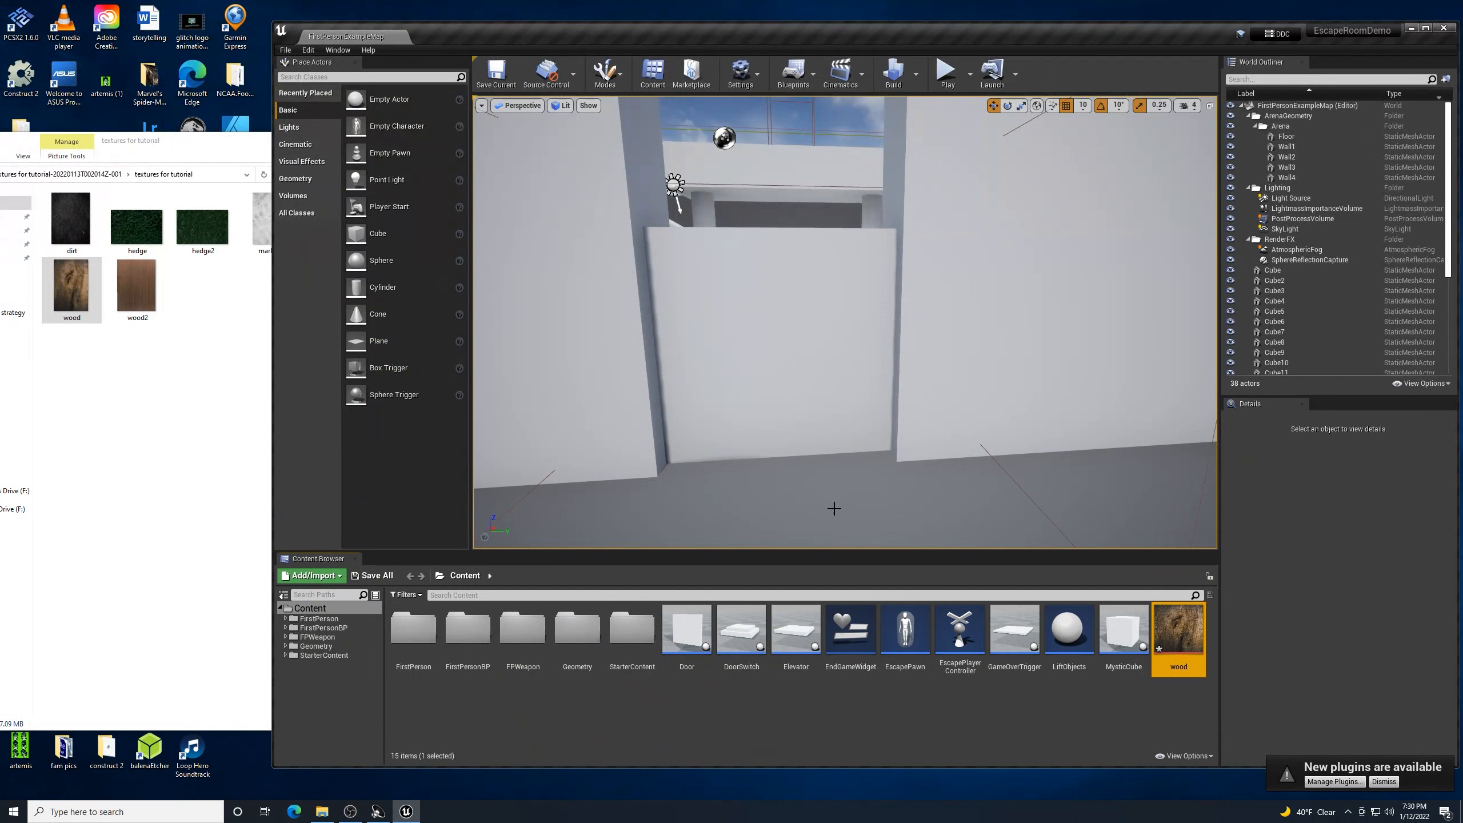
{"action": "mouse_move", "coordinate": [838, 479]}
{"action": "right_mouse_down"}
{"action": "mouse_move", "coordinate": [811, 469]}
{"action": "mouse_move", "coordinate": [838, 480]}
{"action": "right_mouse_up"}
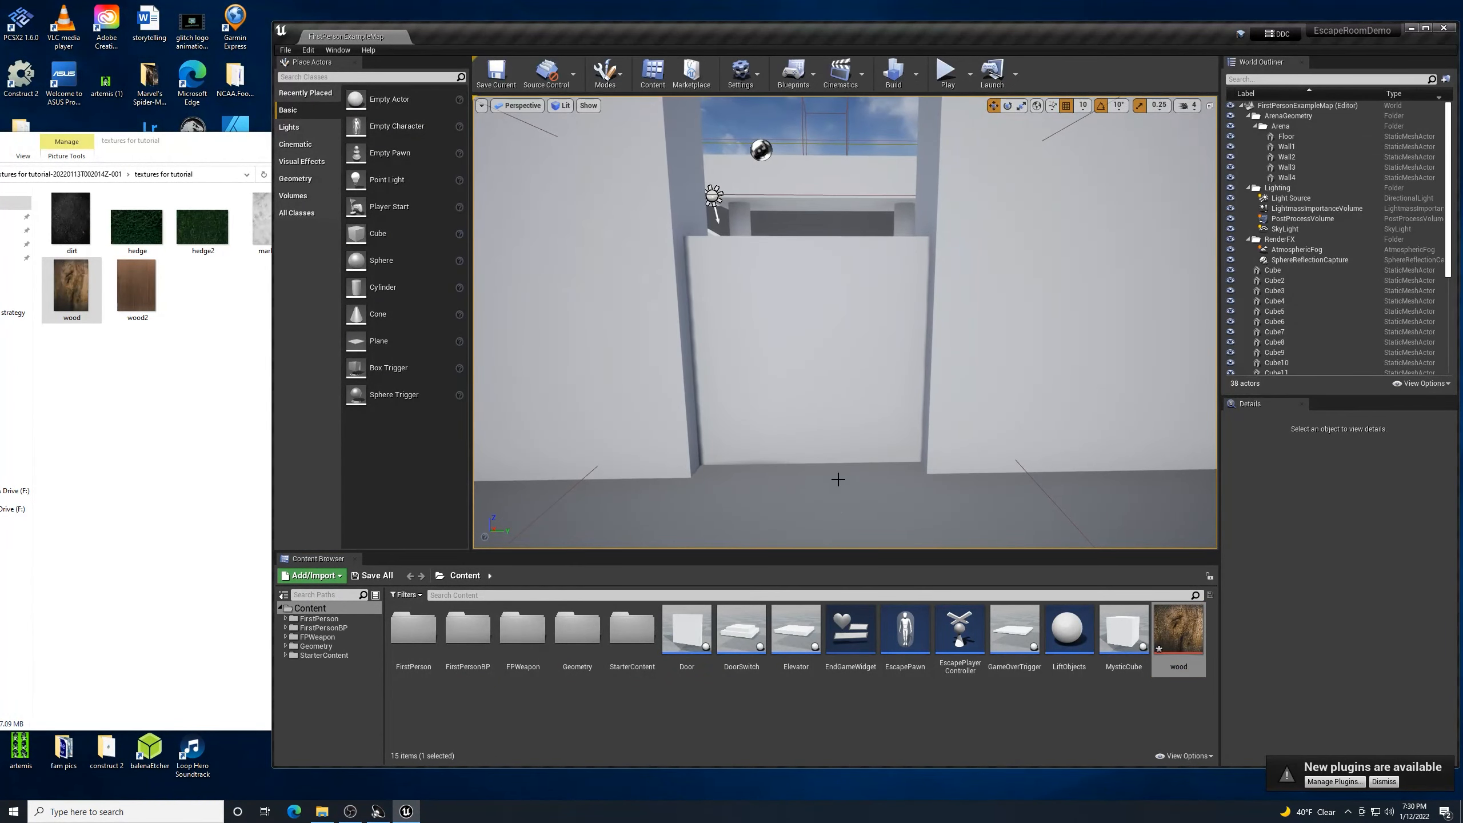
{"action": "mouse_move", "coordinate": [1174, 632]}
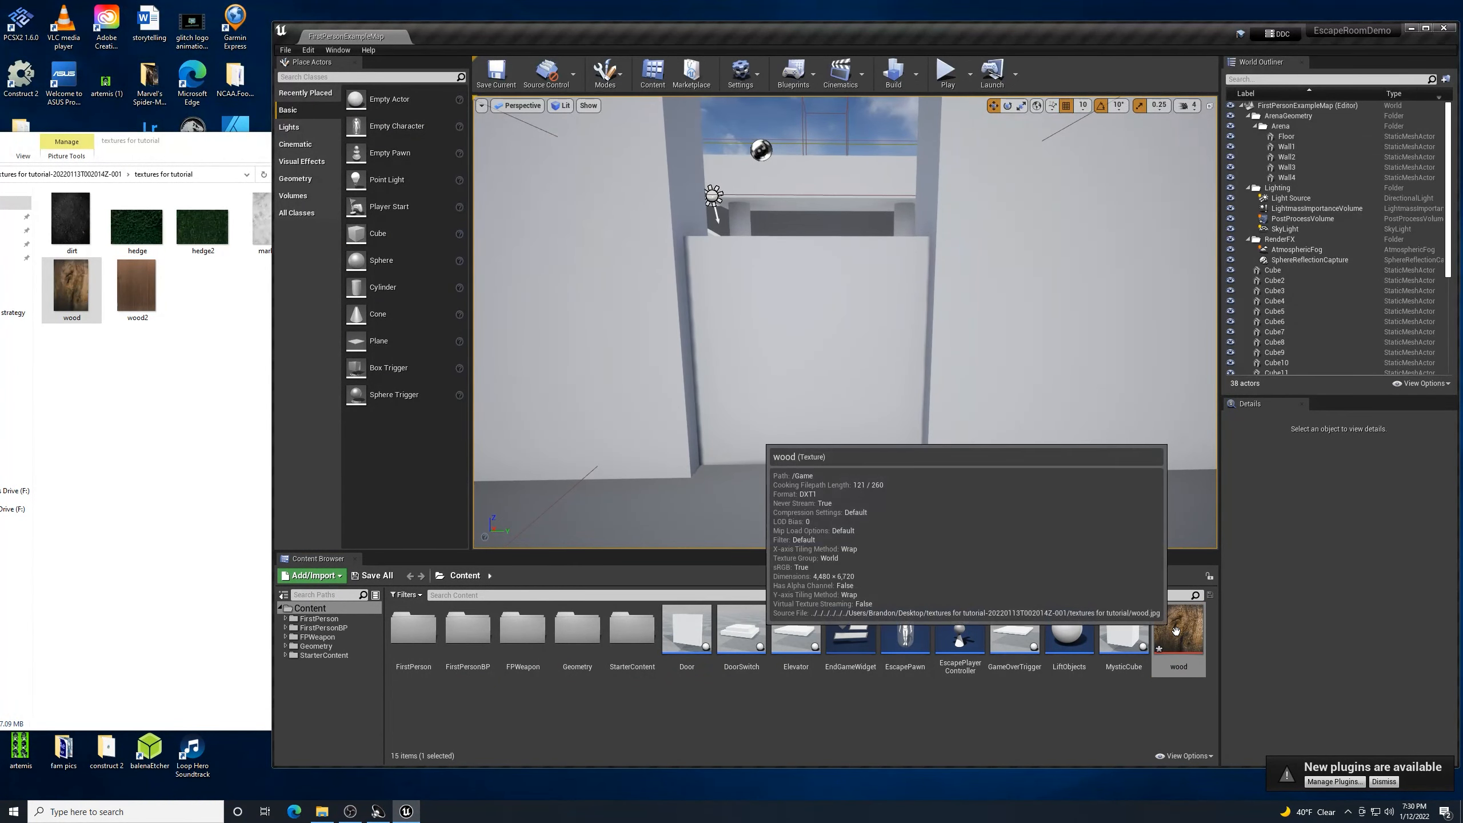
{"action": "mouse_move", "coordinate": [1186, 638]}
{"action": "left_mouse_down"}
{"action": "mouse_move", "coordinate": [969, 458]}
{"action": "mouse_move", "coordinate": [788, 345]}
{"action": "mouse_move", "coordinate": [1162, 628]}
{"action": "left_mouse_up"}
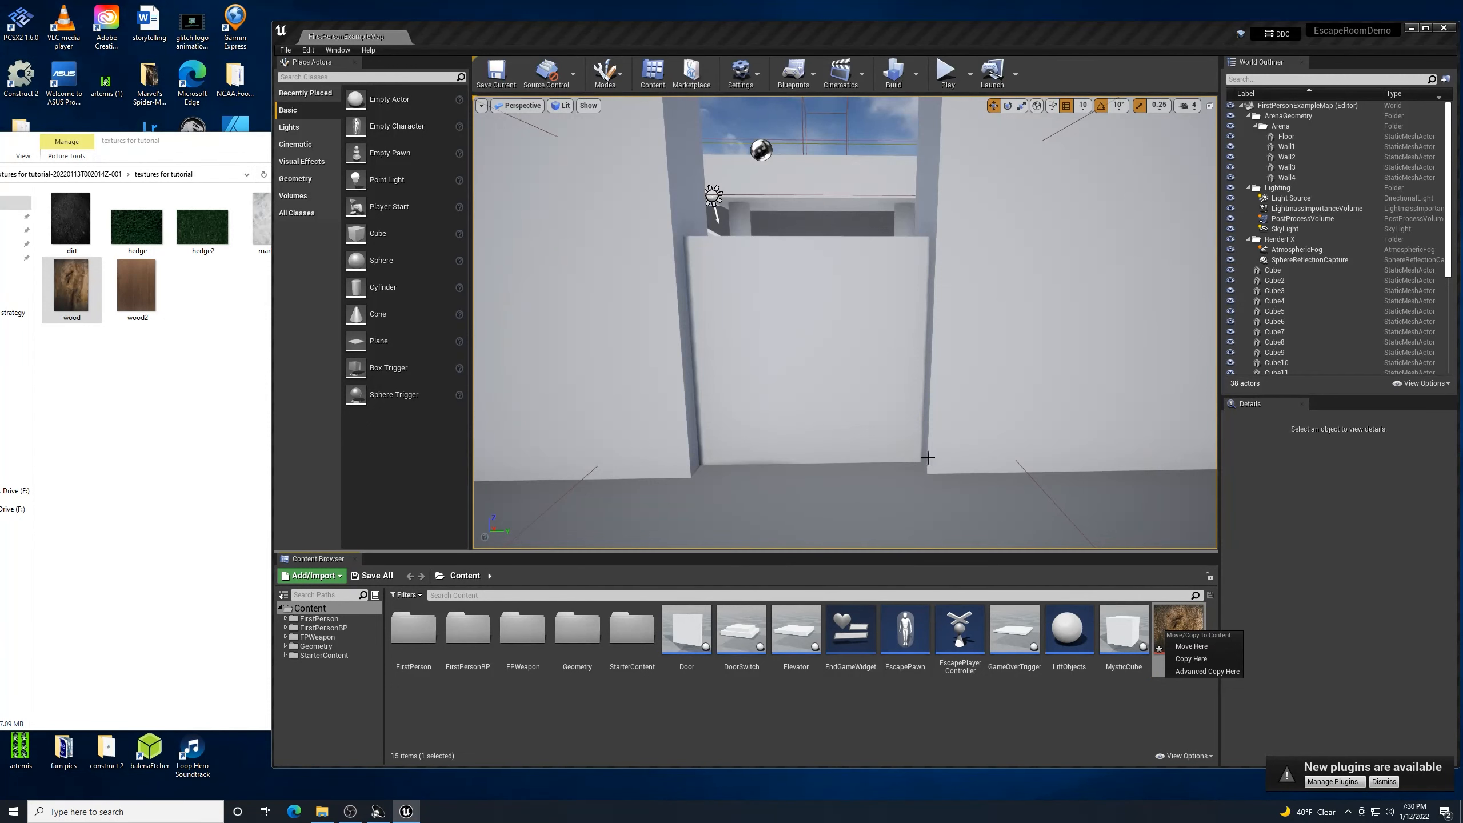
- Fly into the arena and drop the wood texture onto the long floor strip, creating wood_Mat
{"action": "mouse_move", "coordinate": [869, 483]}
{"action": "right_mouse_down"}
{"action": "mouse_move", "coordinate": [851, 447]}
{"action": "mouse_move", "coordinate": [888, 500]}
{"action": "mouse_move", "coordinate": [868, 487]}
{"action": "right_mouse_up"}
{"action": "key", "text": "w"}
{"action": "key", "text": "d"}
{"action": "key", "text": "a"}
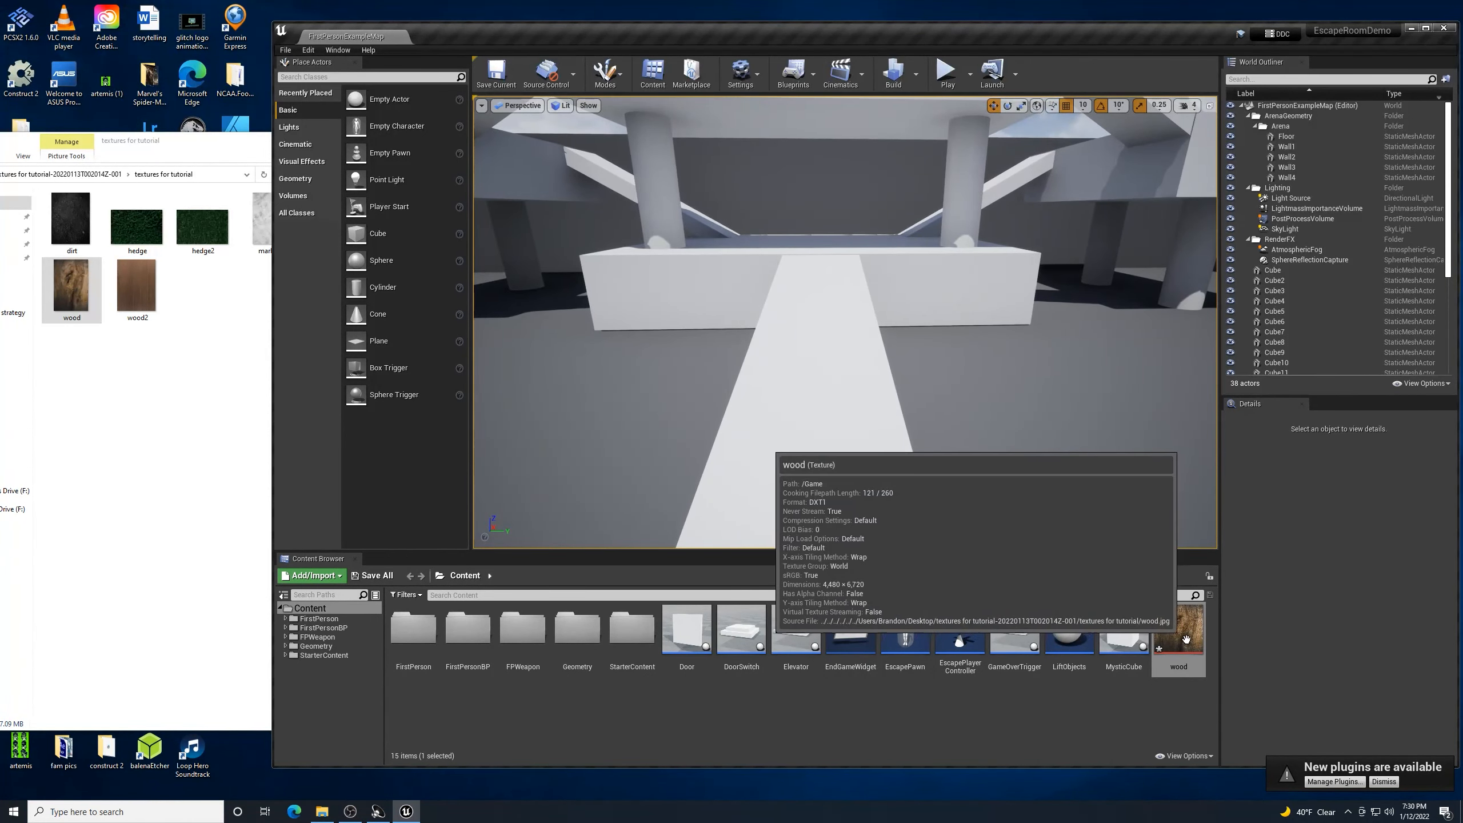
{"action": "left_click_drag", "start_coordinate": [1171, 606], "coordinate": [828, 384]}
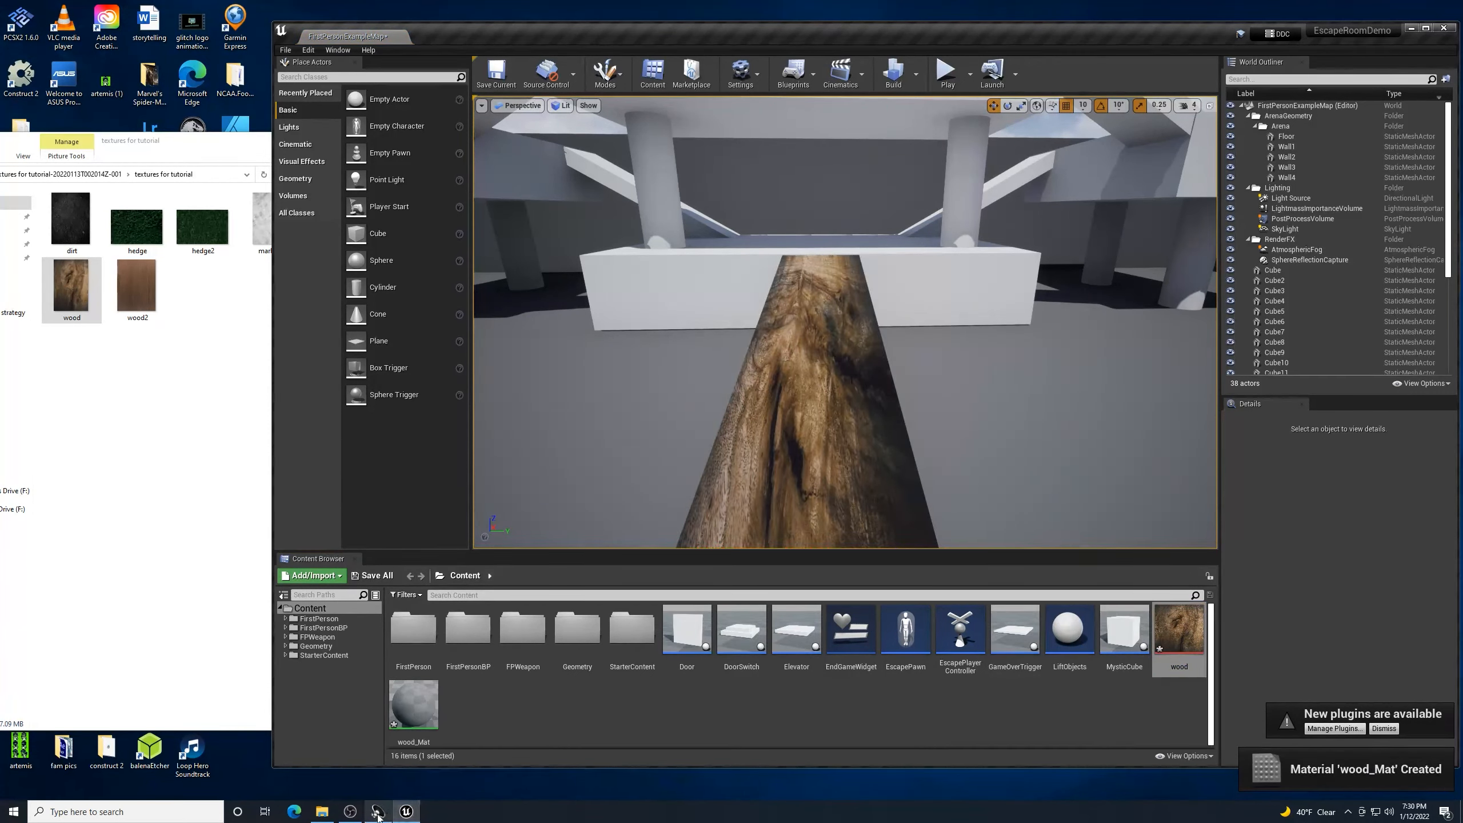
- Resize the Unreal Editor window, then maximize it to fill the whole screen
{"action": "mouse_move", "coordinate": [352, 813]}
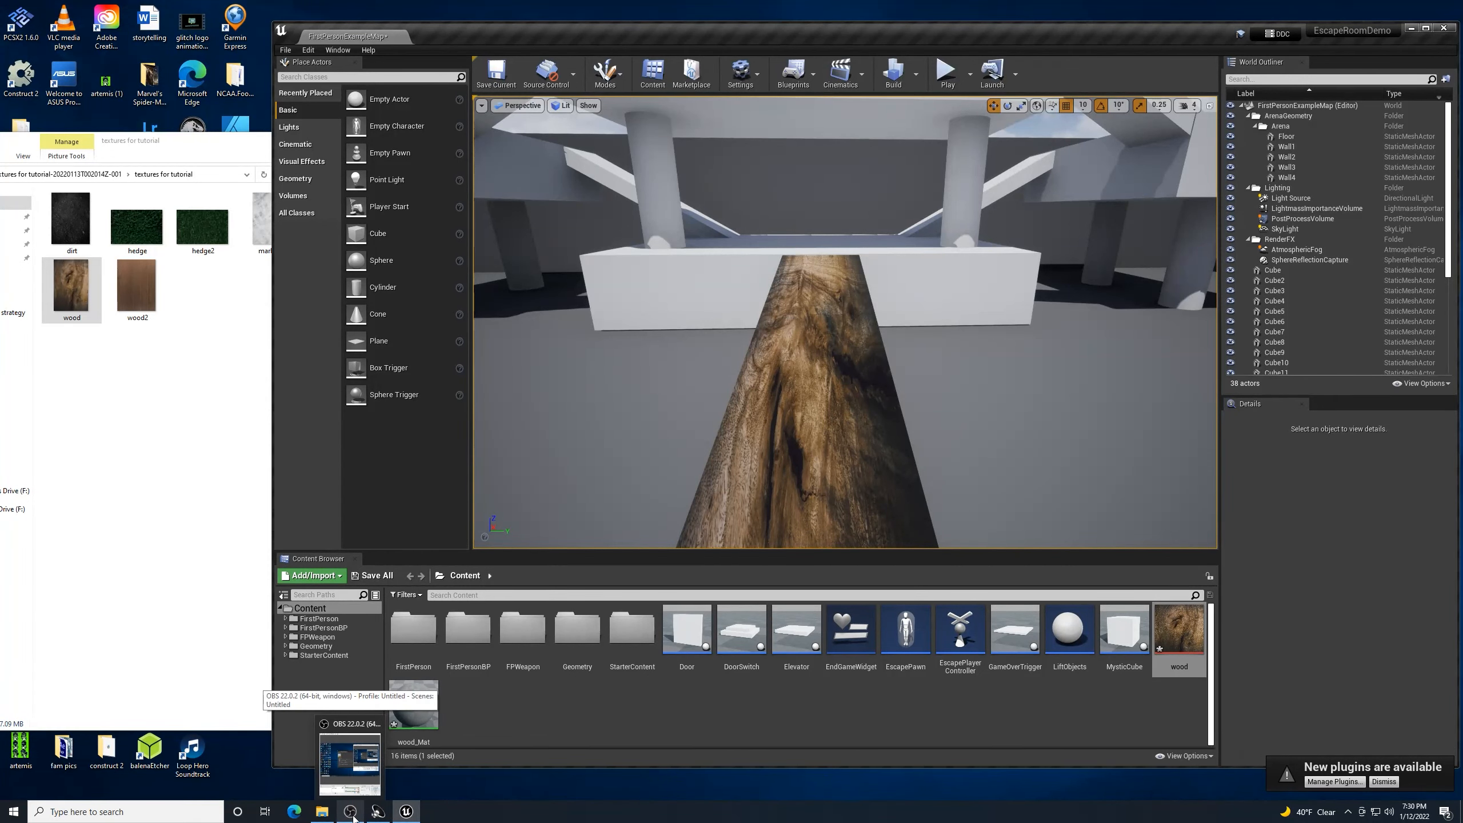
{"action": "left_click", "coordinate": [353, 816]}
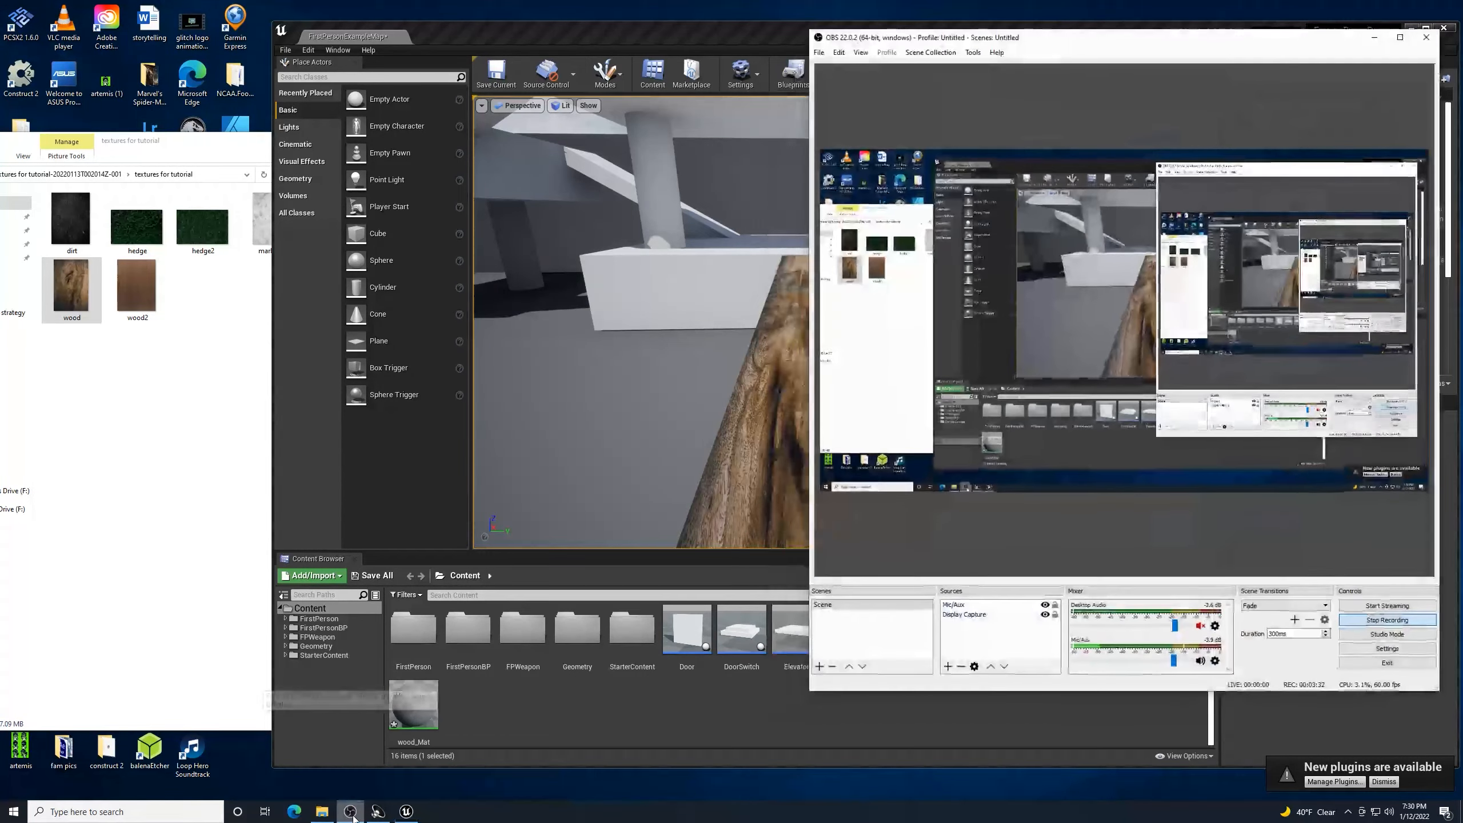
{"action": "left_click", "coordinate": [354, 816]}
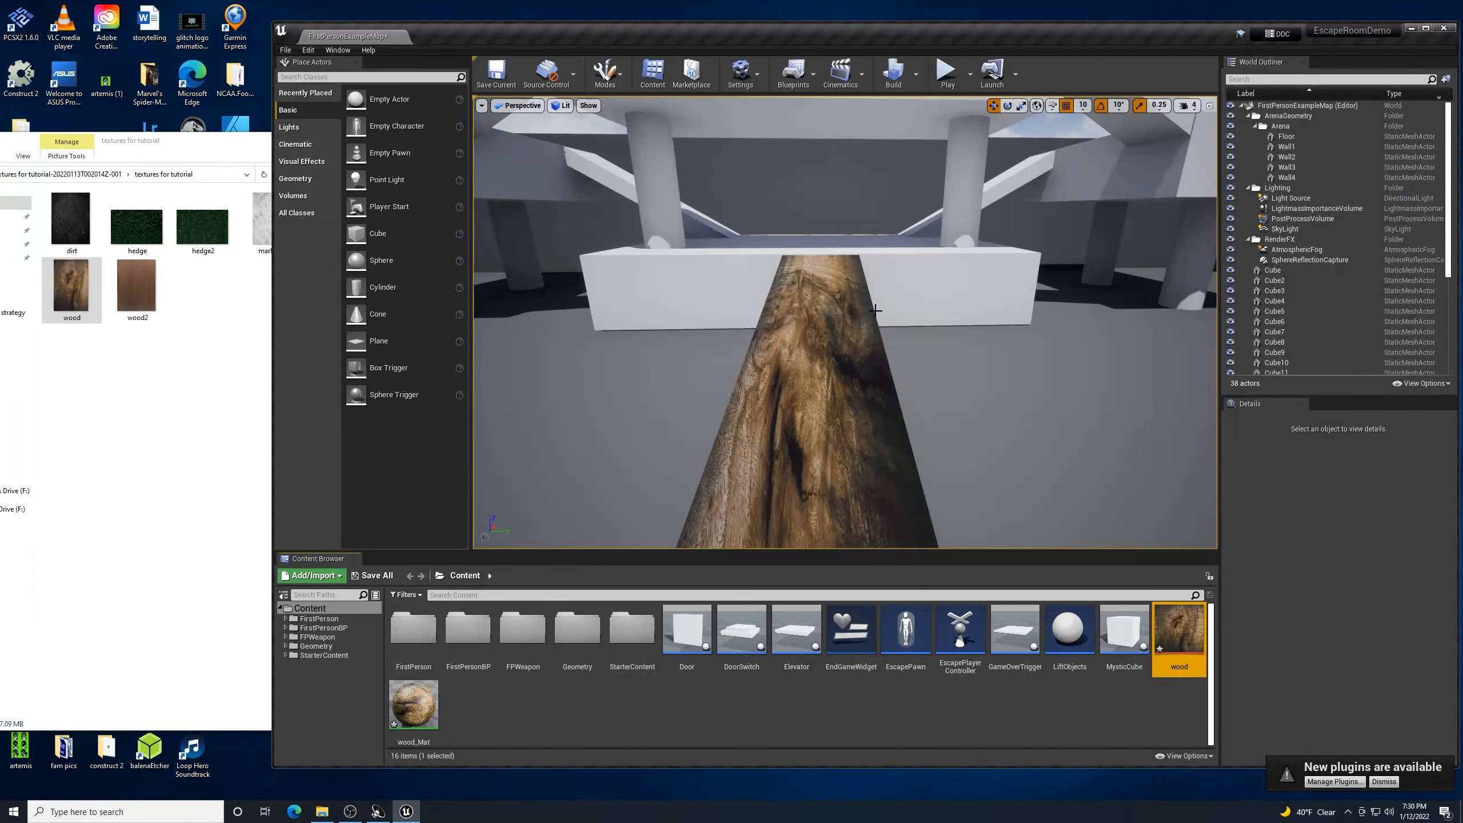
{"action": "scroll", "coordinate": [864, 303], "scroll_direction": "up", "scroll_amount": 3}
{"action": "scroll", "coordinate": [865, 303], "scroll_direction": "down", "scroll_amount": 3}
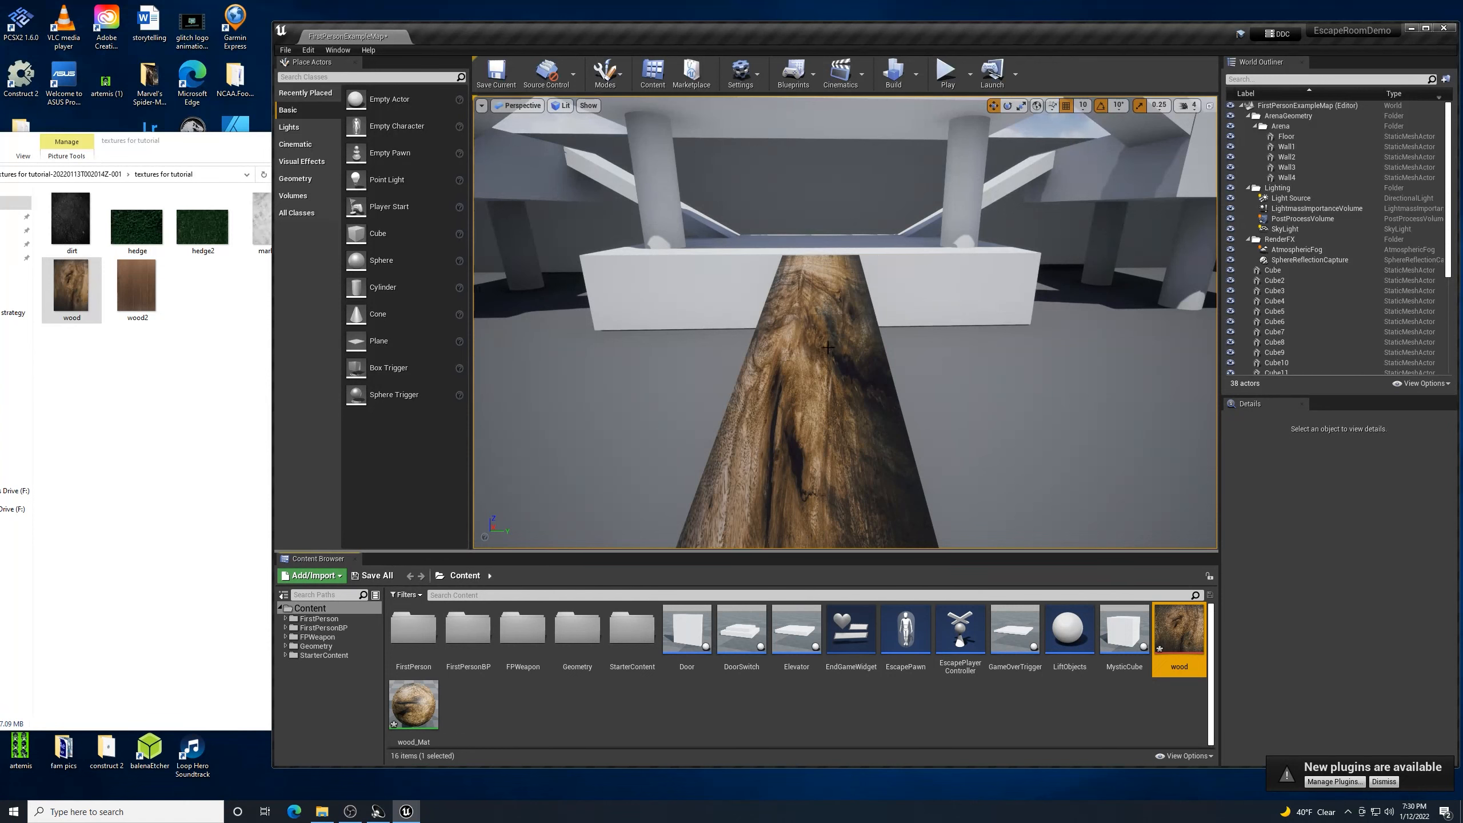
{"action": "scroll", "coordinate": [827, 345], "scroll_direction": "down", "scroll_amount": 3}
{"action": "scroll", "coordinate": [827, 346], "scroll_direction": "down", "scroll_amount": 5}
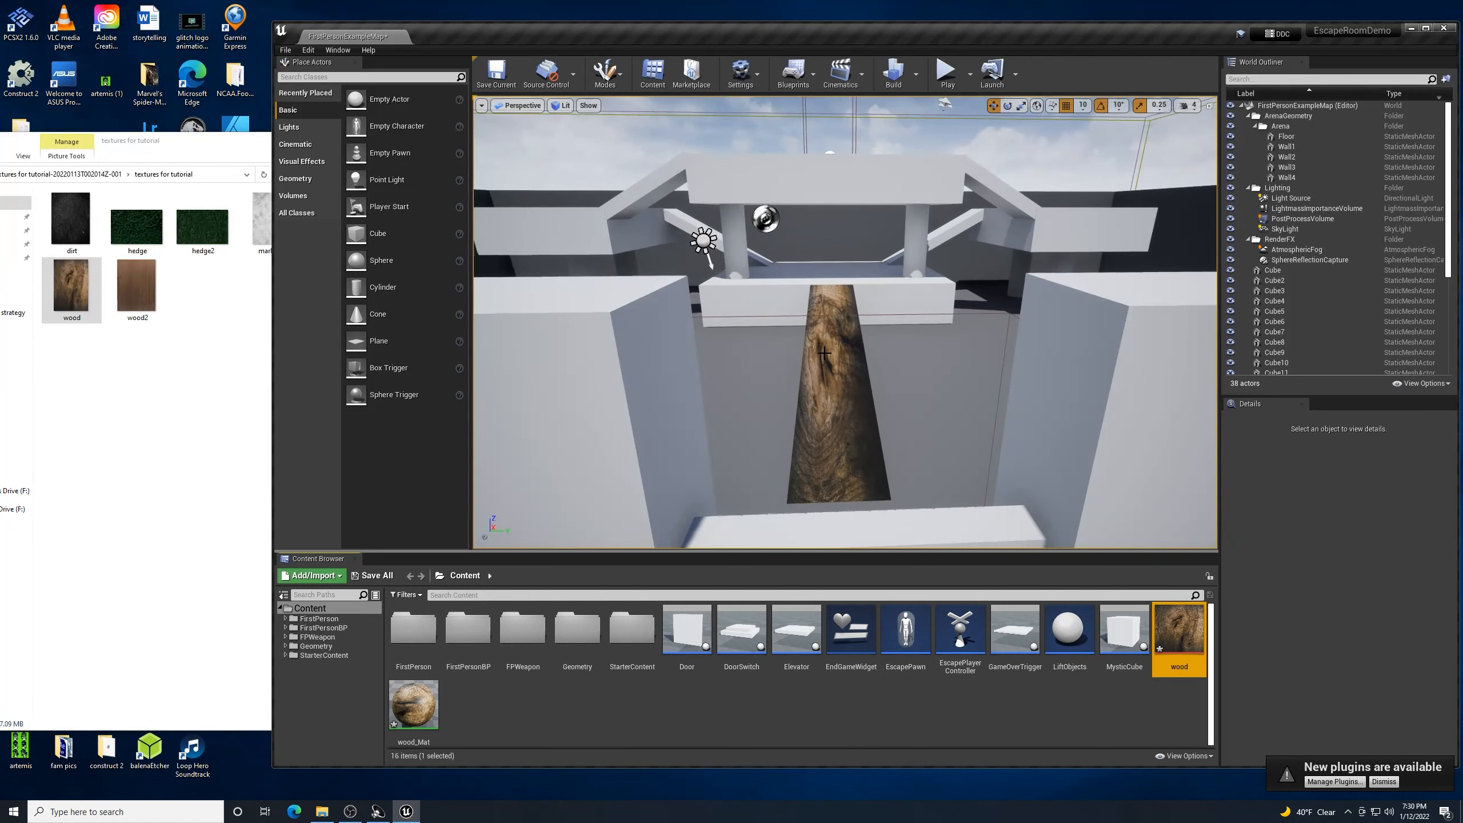
{"action": "scroll", "coordinate": [824, 353], "scroll_direction": "up", "scroll_amount": 3}
{"action": "scroll", "coordinate": [824, 353], "scroll_direction": "up", "scroll_amount": 2}
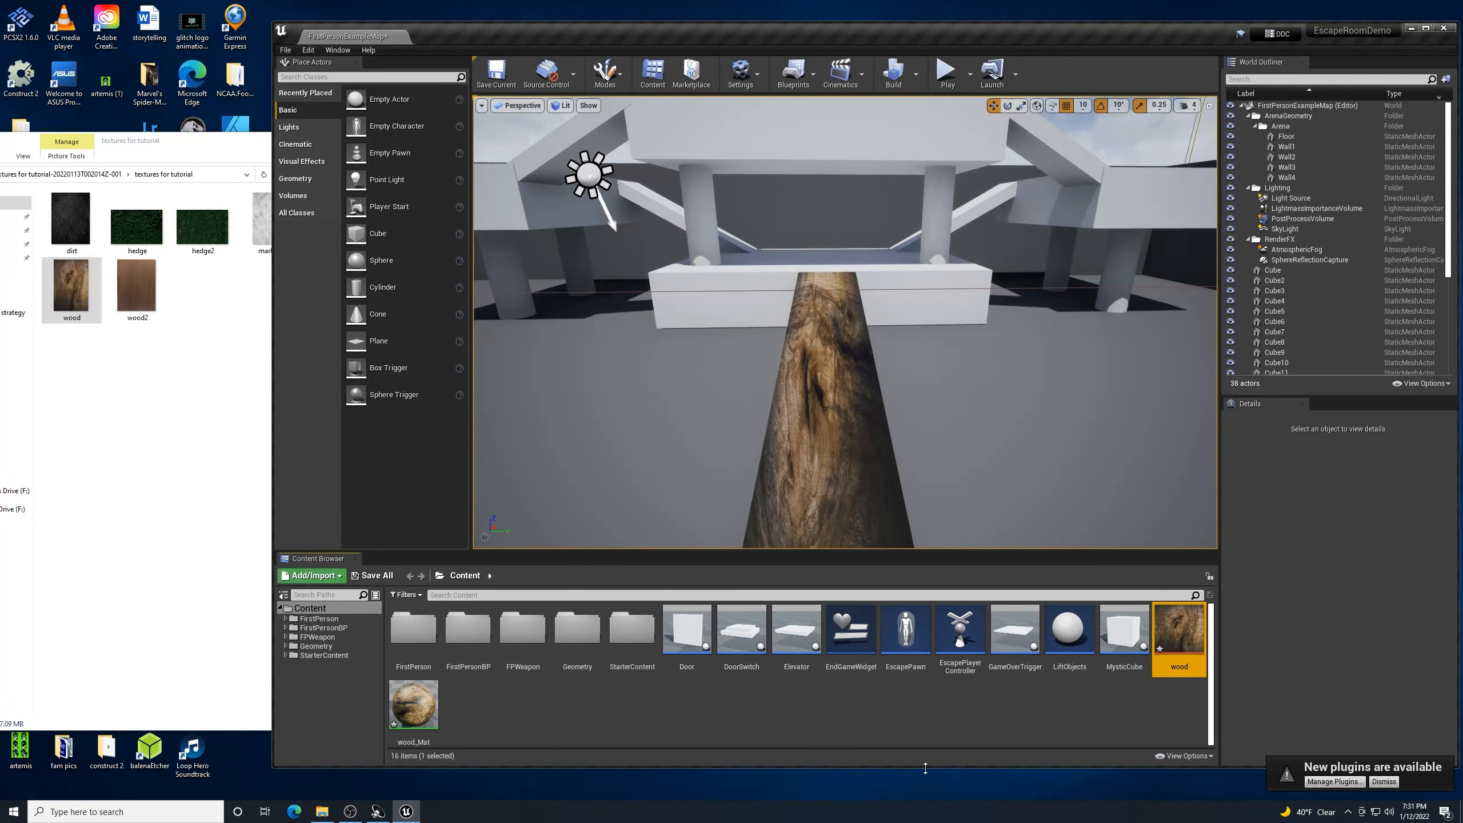
{"action": "left_click_drag", "start_coordinate": [925, 768], "coordinate": [930, 780]}
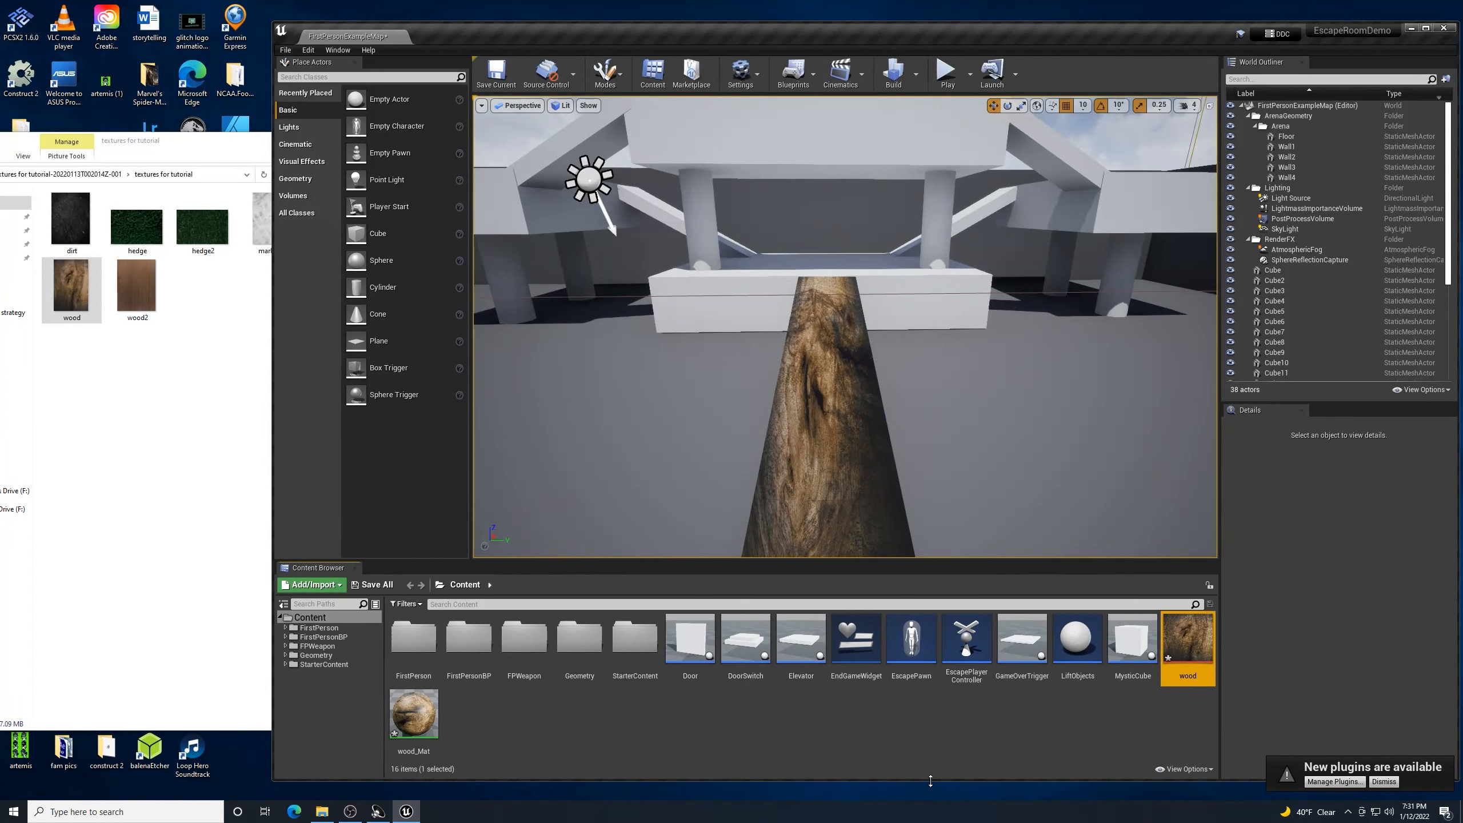
{"action": "left_click", "coordinate": [1426, 29]}
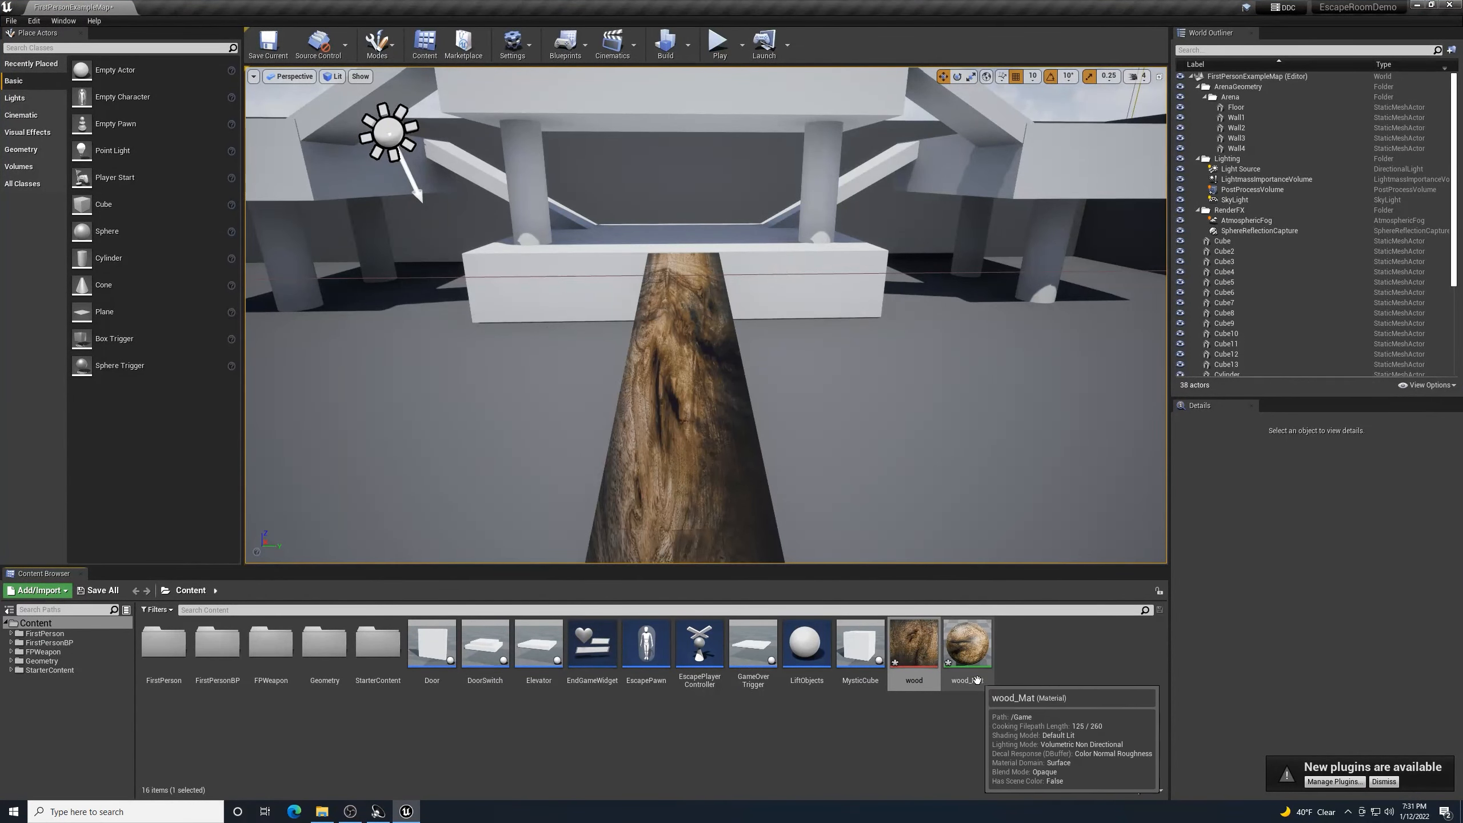
- Open wood_Mat in the material editor and frame its node graph
{"action": "double_click", "coordinate": [967, 644]}
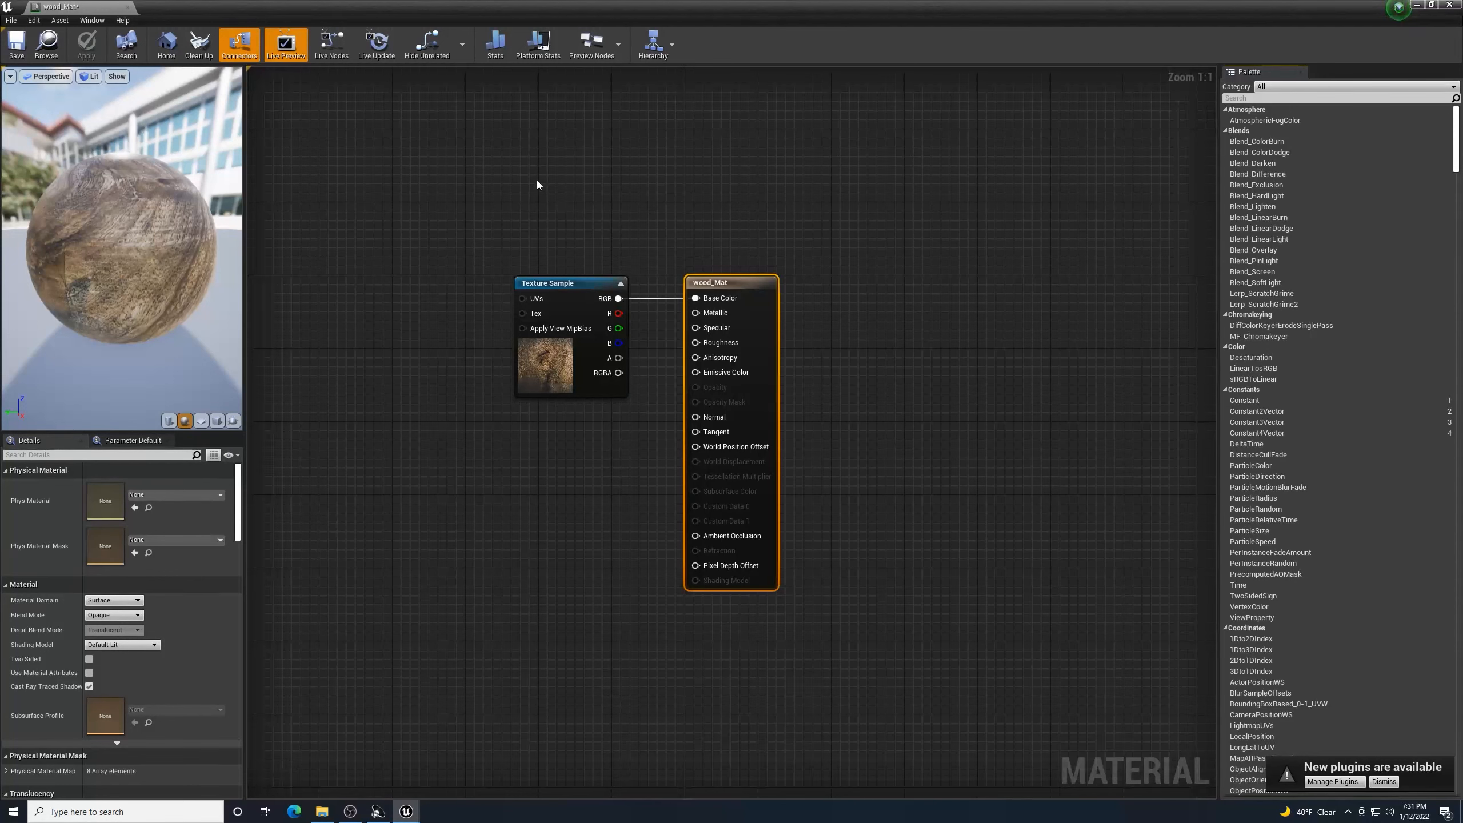
{"action": "scroll", "coordinate": [538, 181], "scroll_direction": "down", "scroll_amount": 1}
{"action": "scroll", "coordinate": [537, 182], "scroll_direction": "up", "scroll_amount": 1}
{"action": "right_click_drag", "start_coordinate": [537, 181], "coordinate": [651, 318]}
- Add a TexCoord[0] node via 'text coor' search and place it left of the Texture Sample
{"action": "right_click", "coordinate": [522, 228]}
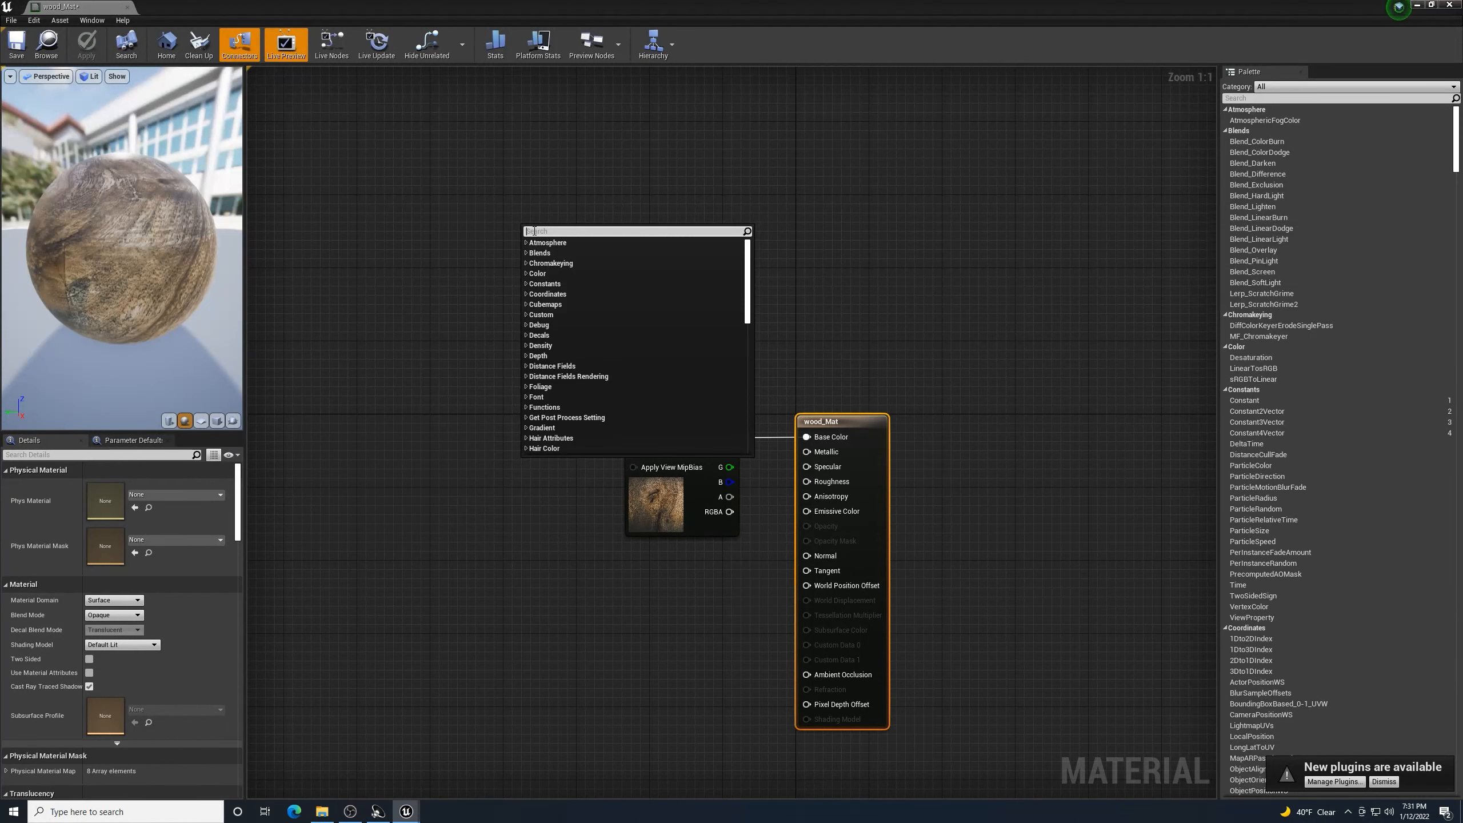
{"action": "type", "text": "text"}
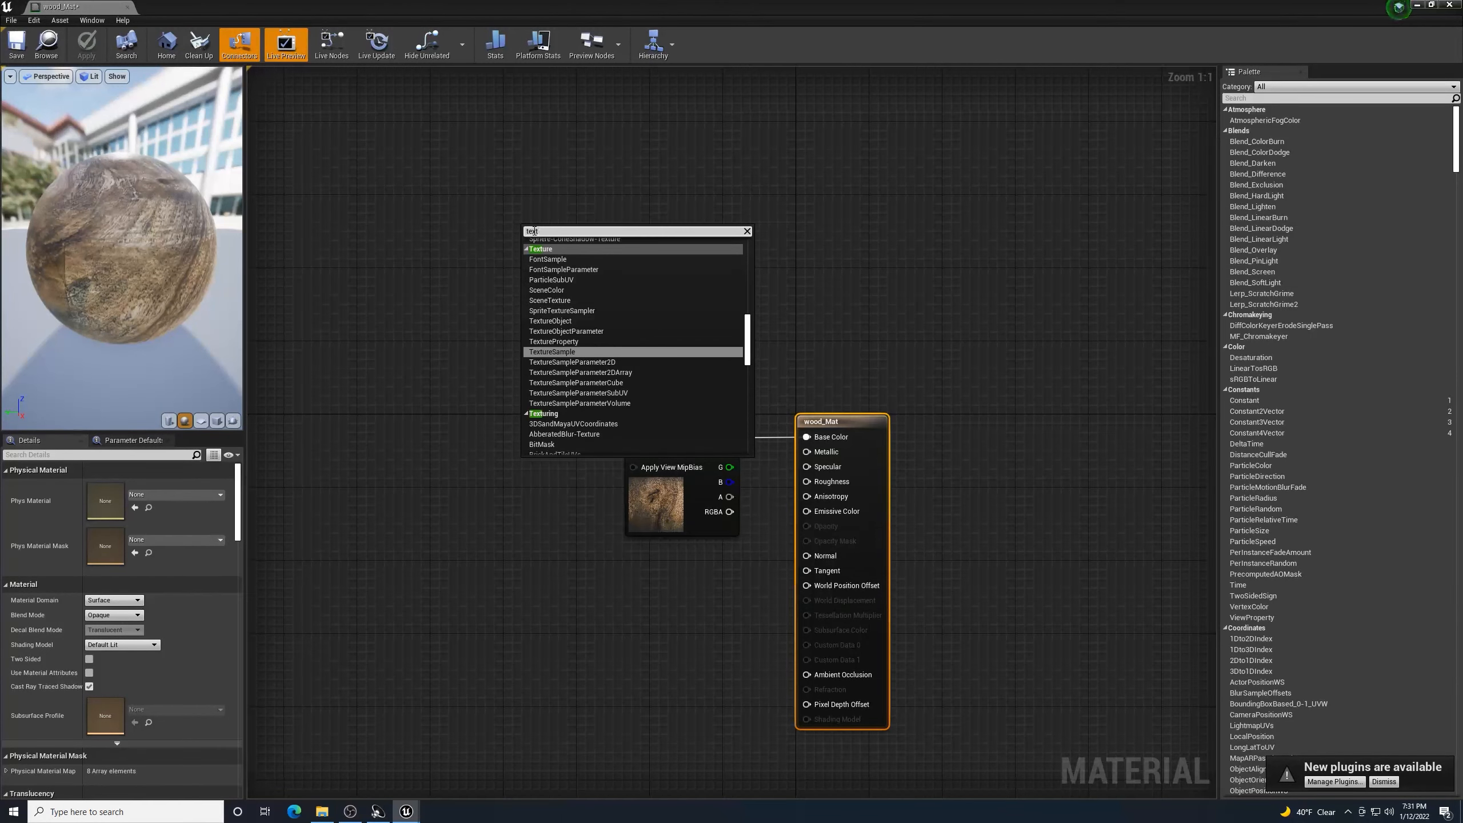
{"action": "type", "text": " coordi"}
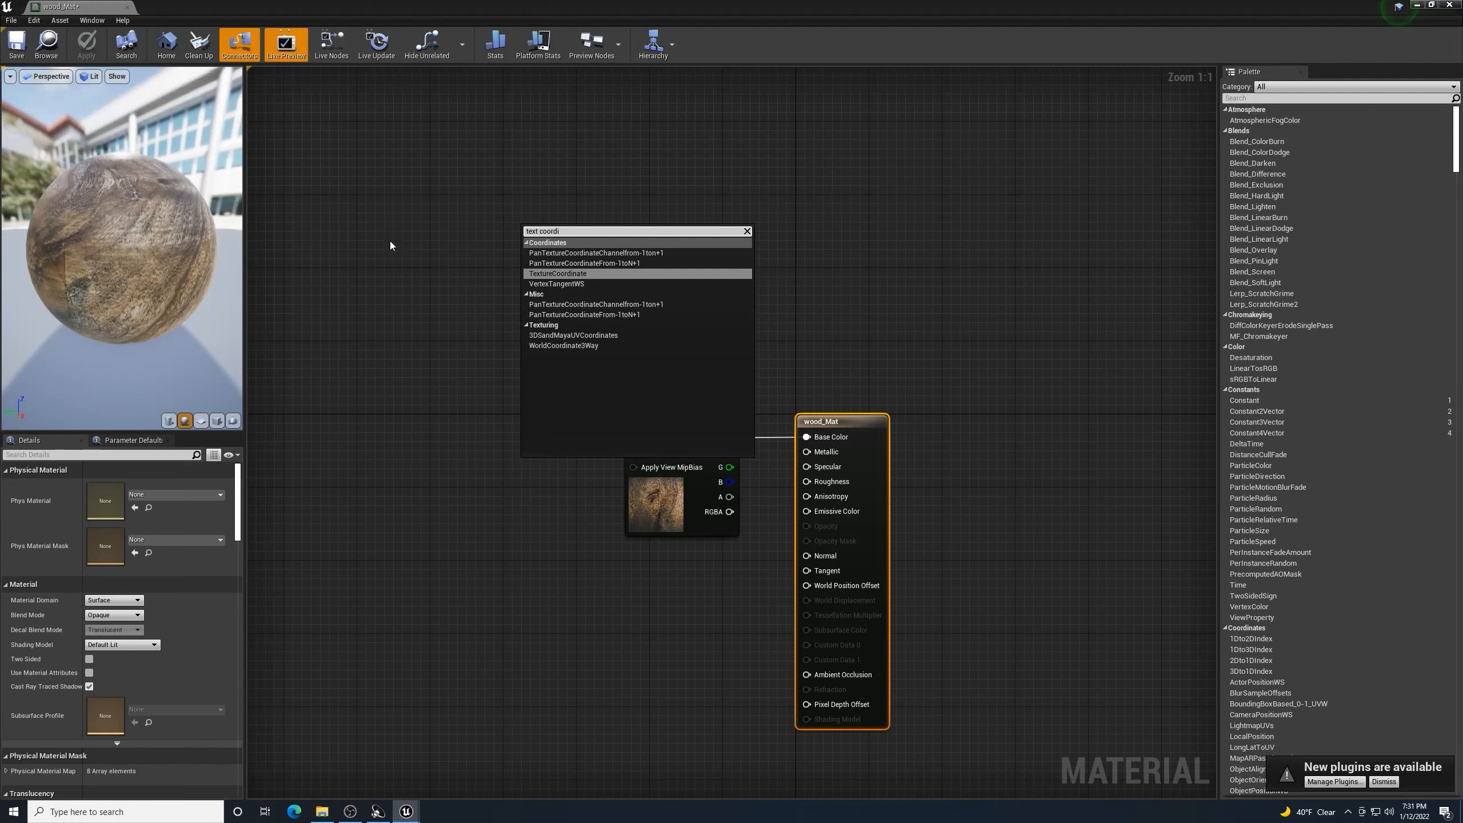
{"action": "left_click", "coordinate": [580, 271]}
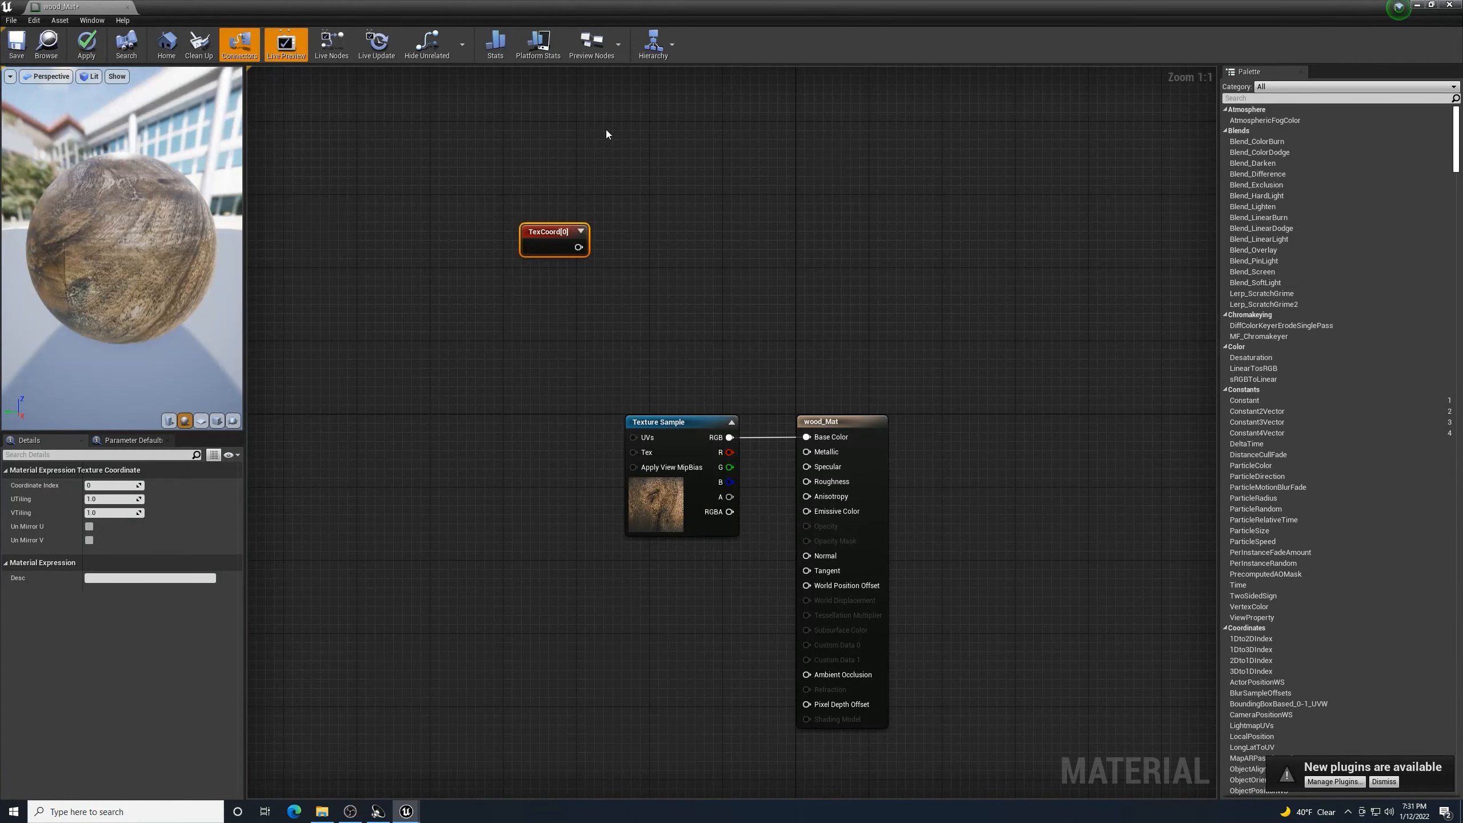
{"action": "left_click_drag", "start_coordinate": [557, 226], "coordinate": [422, 426]}
{"action": "right_click_drag", "start_coordinate": [498, 384], "coordinate": [613, 303]}
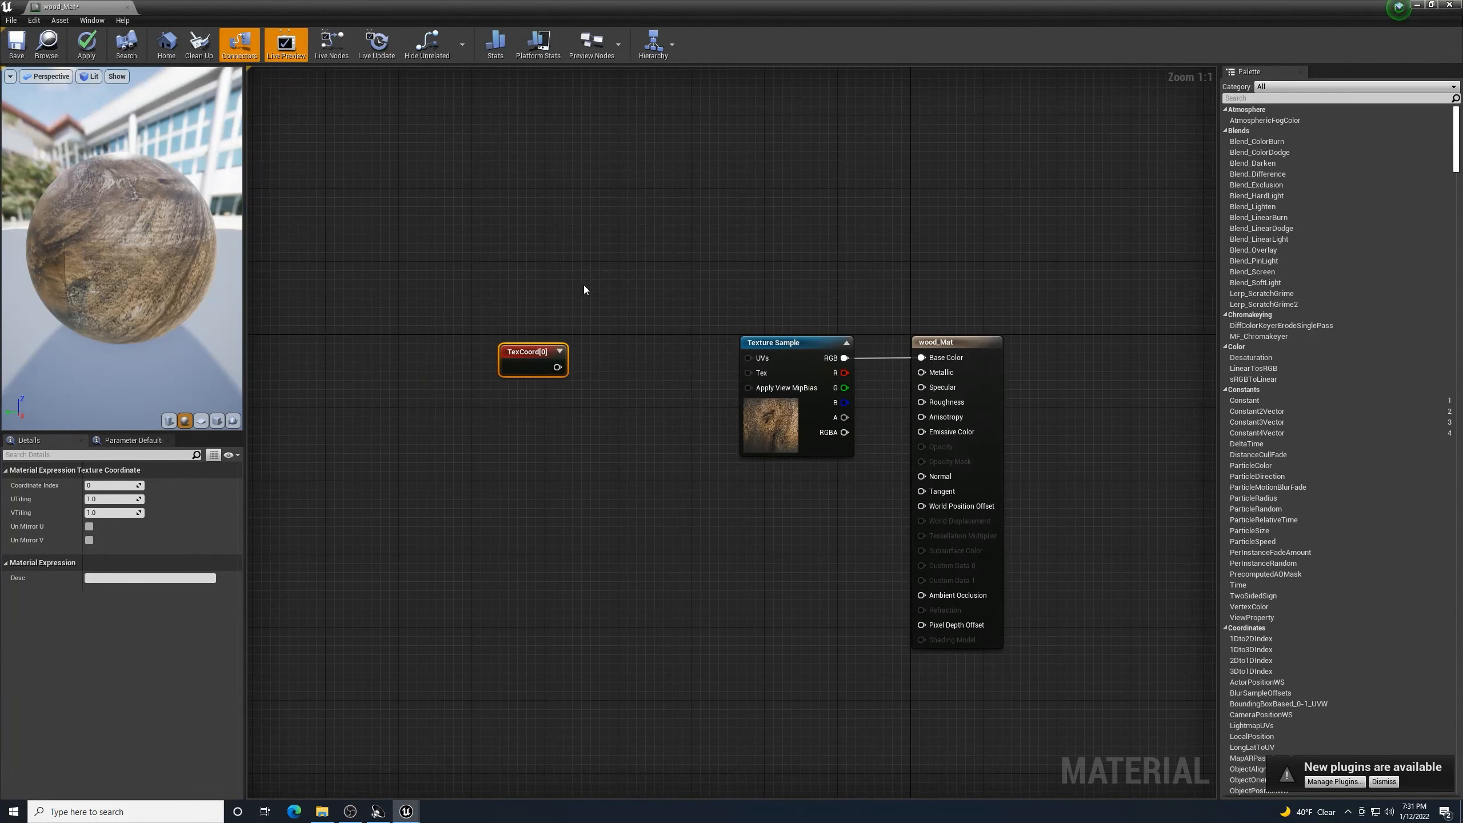
{"action": "left_click_drag", "start_coordinate": [526, 353], "coordinate": [536, 352]}
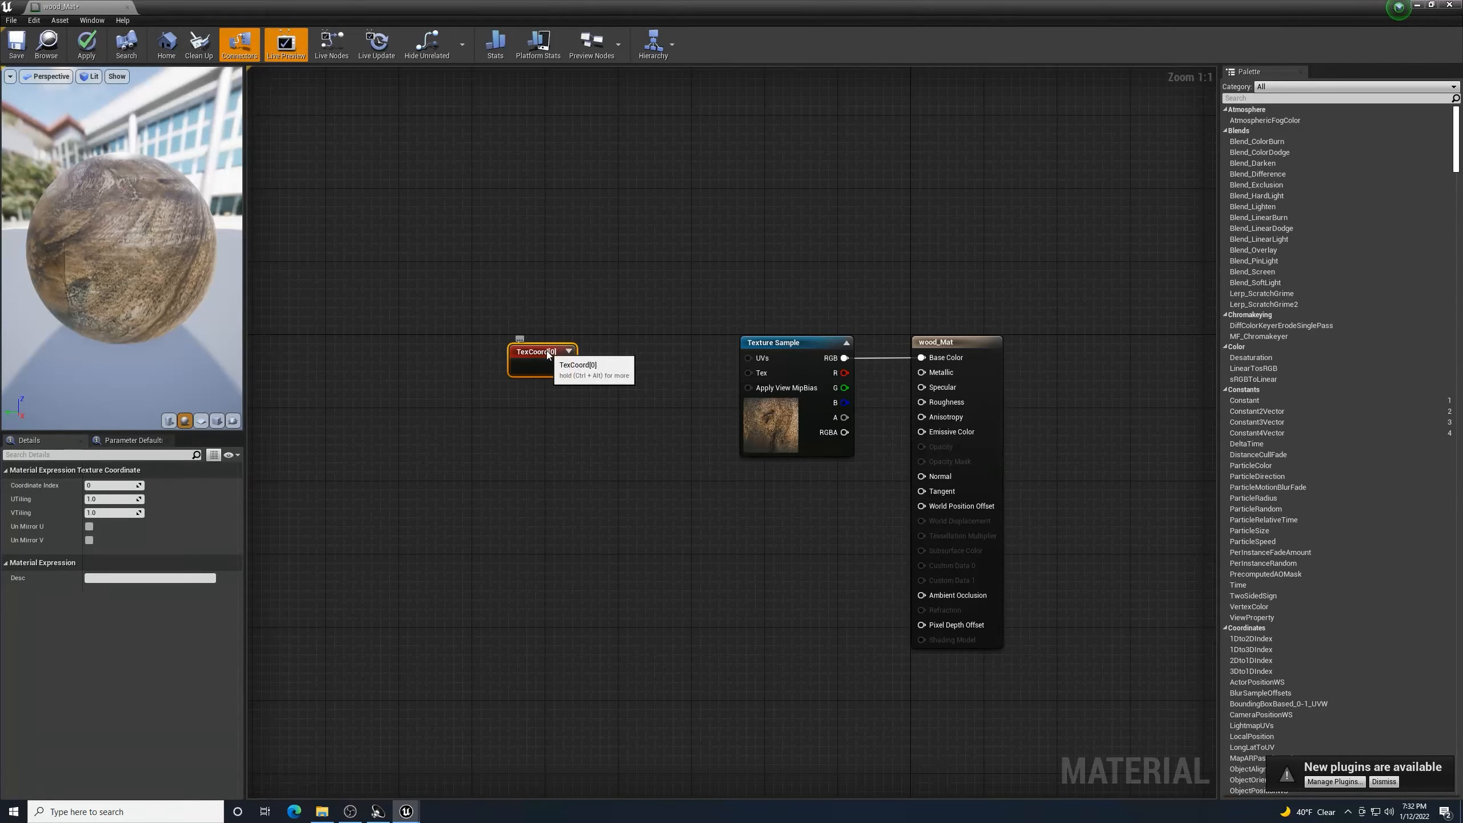
{"action": "left_click_drag", "start_coordinate": [551, 350], "coordinate": [561, 342]}
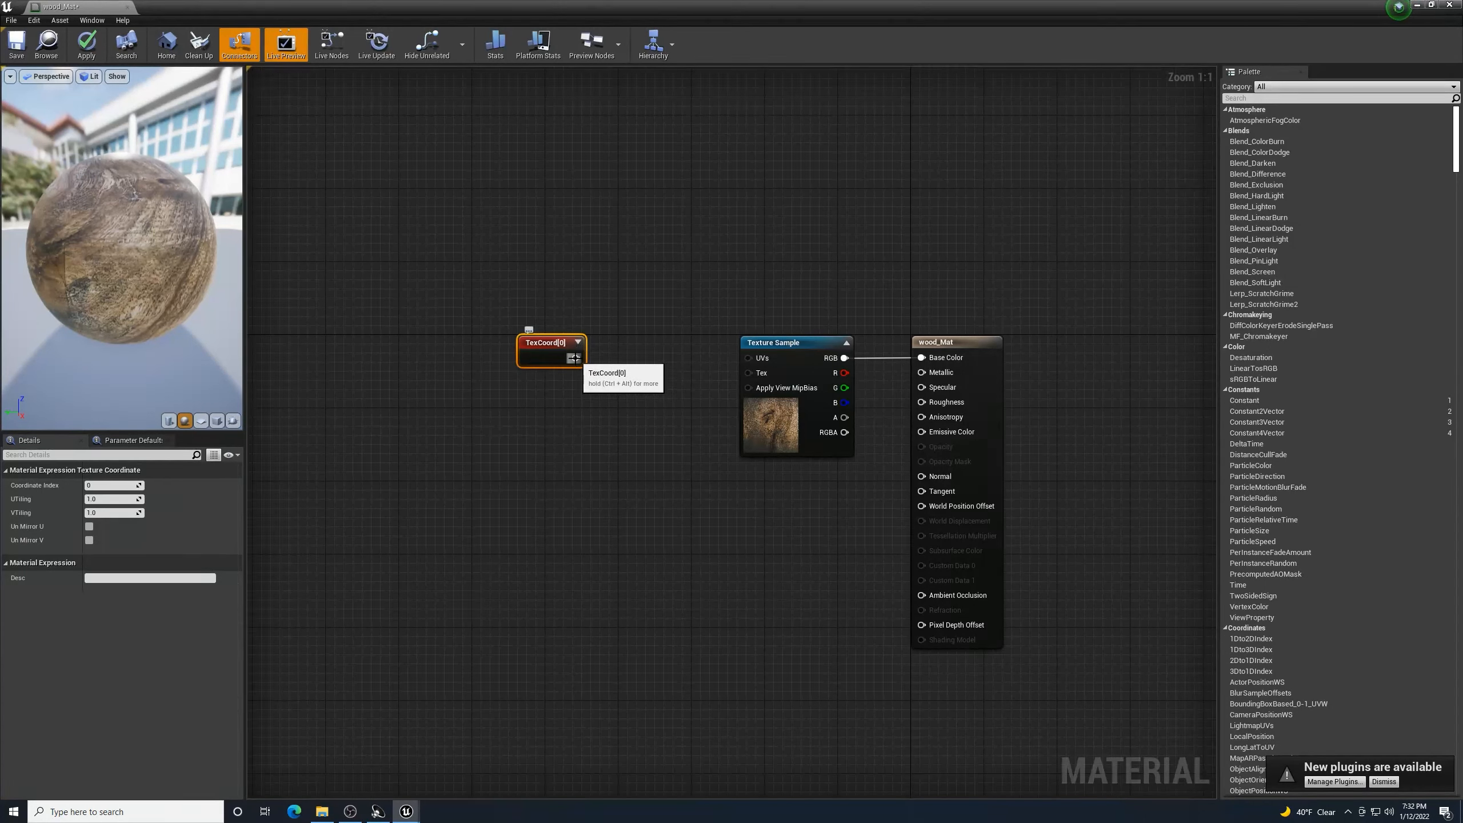
{"action": "left_click_drag", "start_coordinate": [574, 357], "coordinate": [616, 416]}
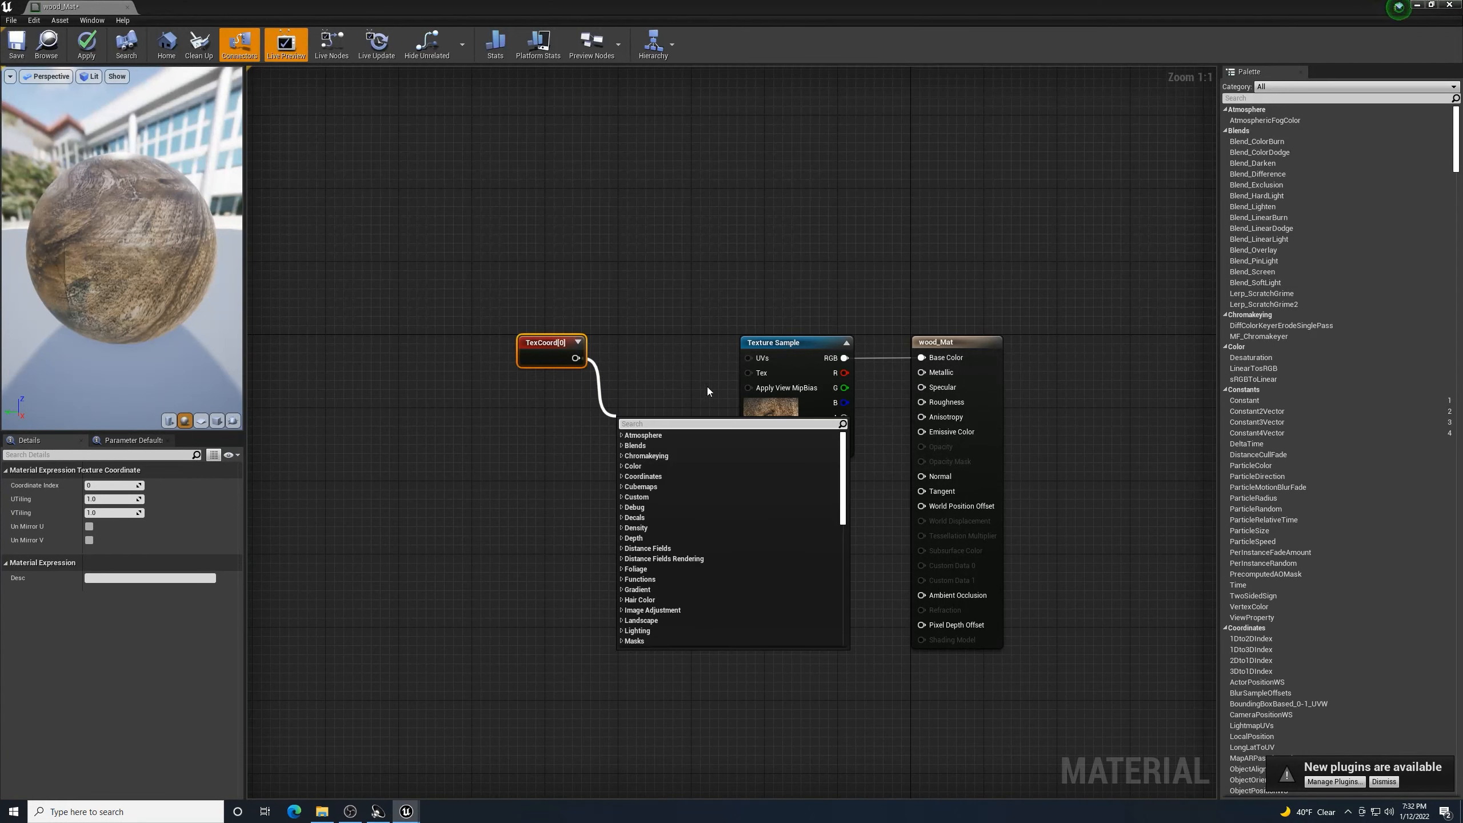
- Add a Multiply node fed by TexCoord[0] and wire it into the Texture Sample UVs
{"action": "type", "text": "multipl"}
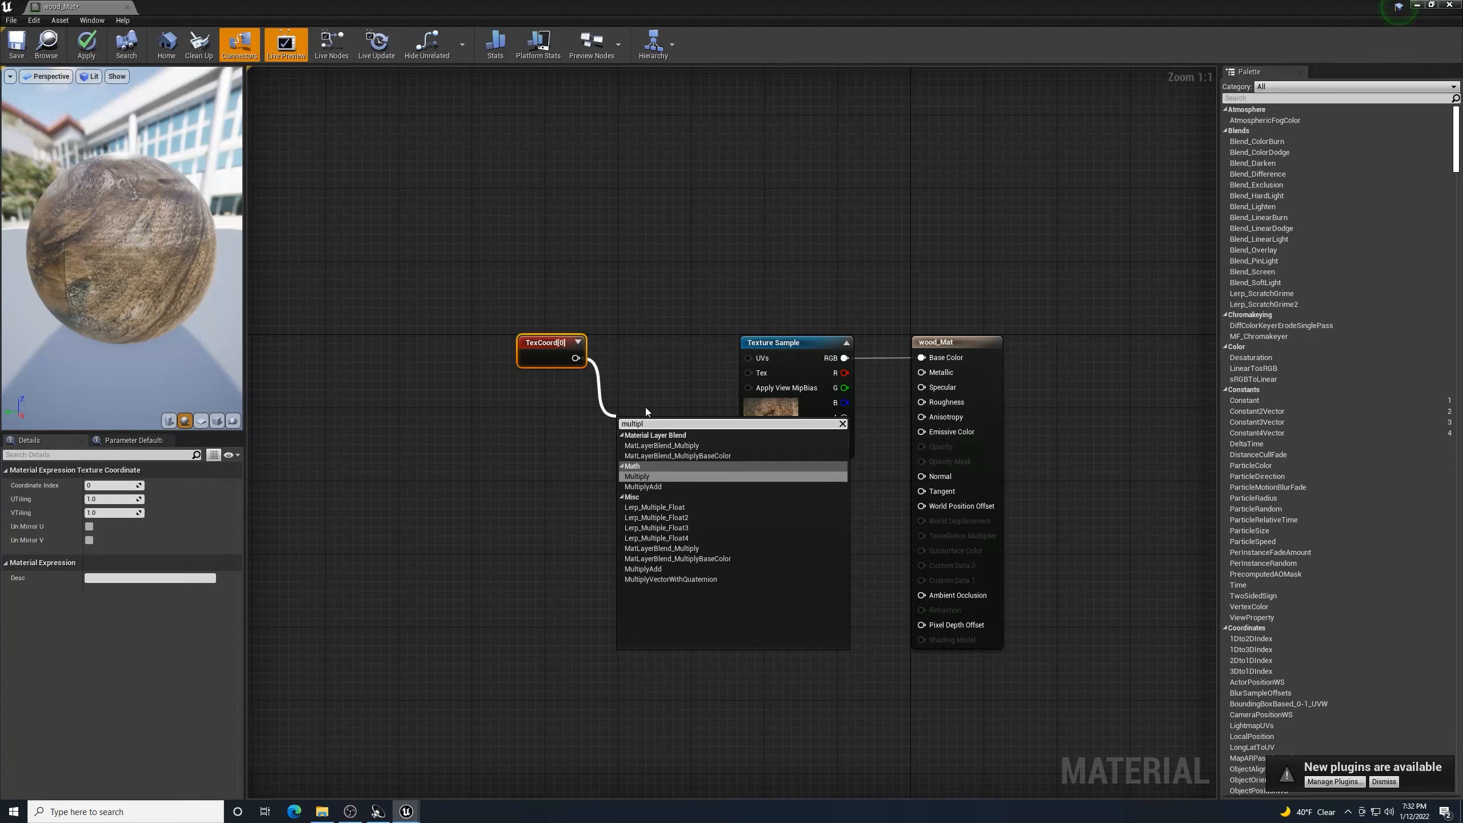
{"action": "left_click", "coordinate": [639, 477]}
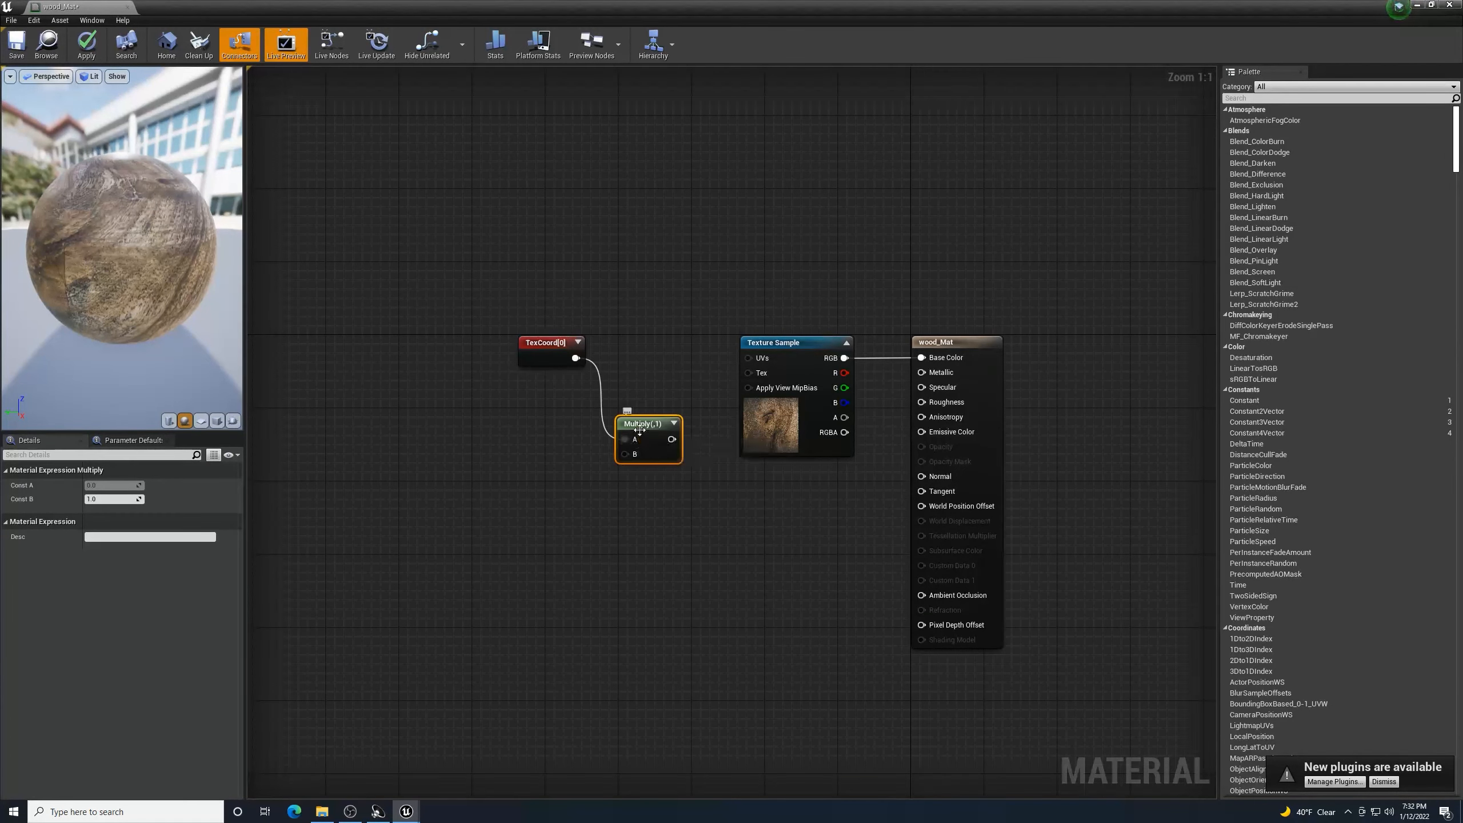
{"action": "left_click_drag", "start_coordinate": [643, 432], "coordinate": [648, 340]}
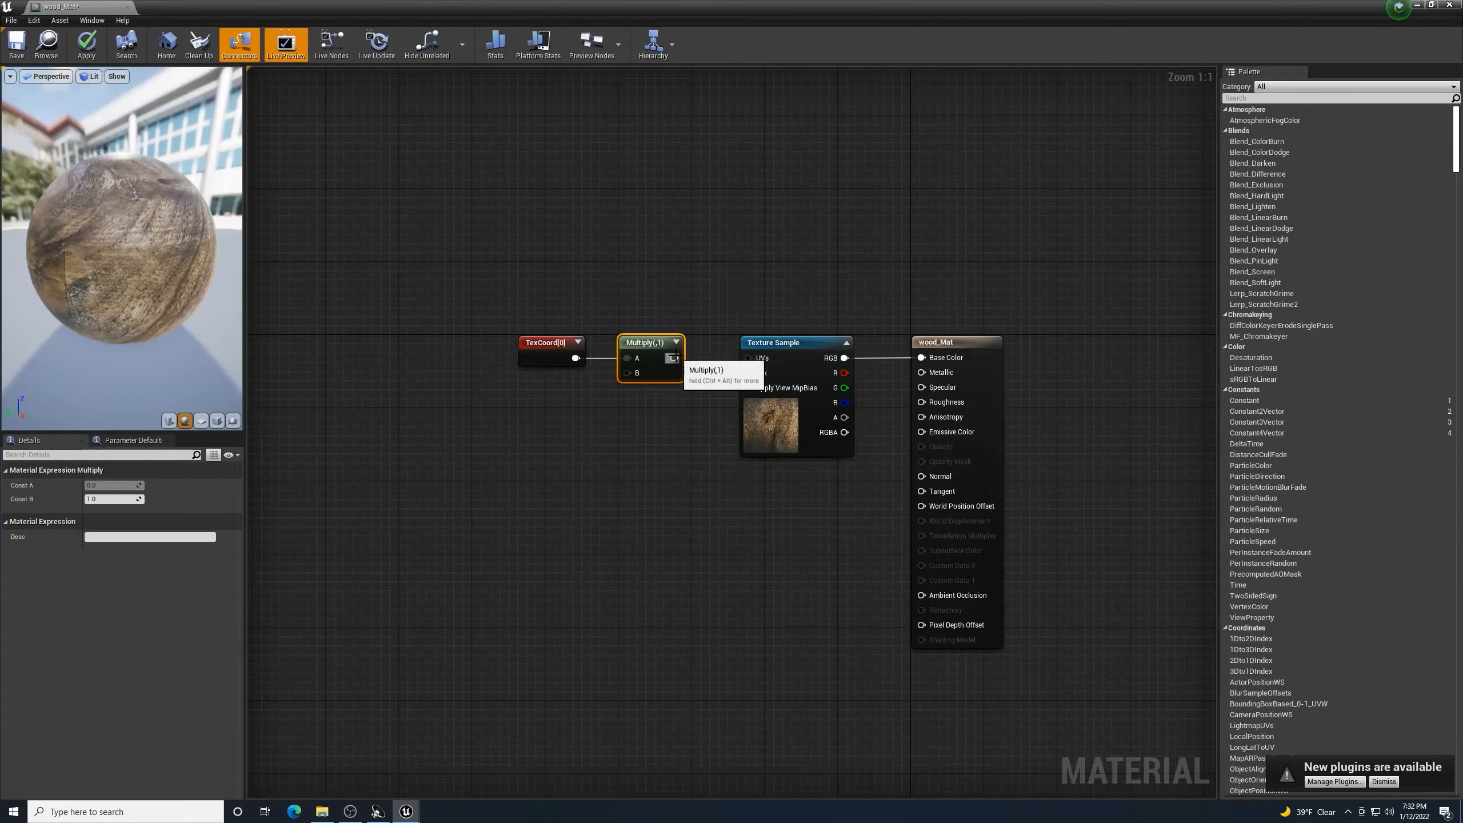
{"action": "left_click_drag", "start_coordinate": [674, 357], "coordinate": [752, 362]}
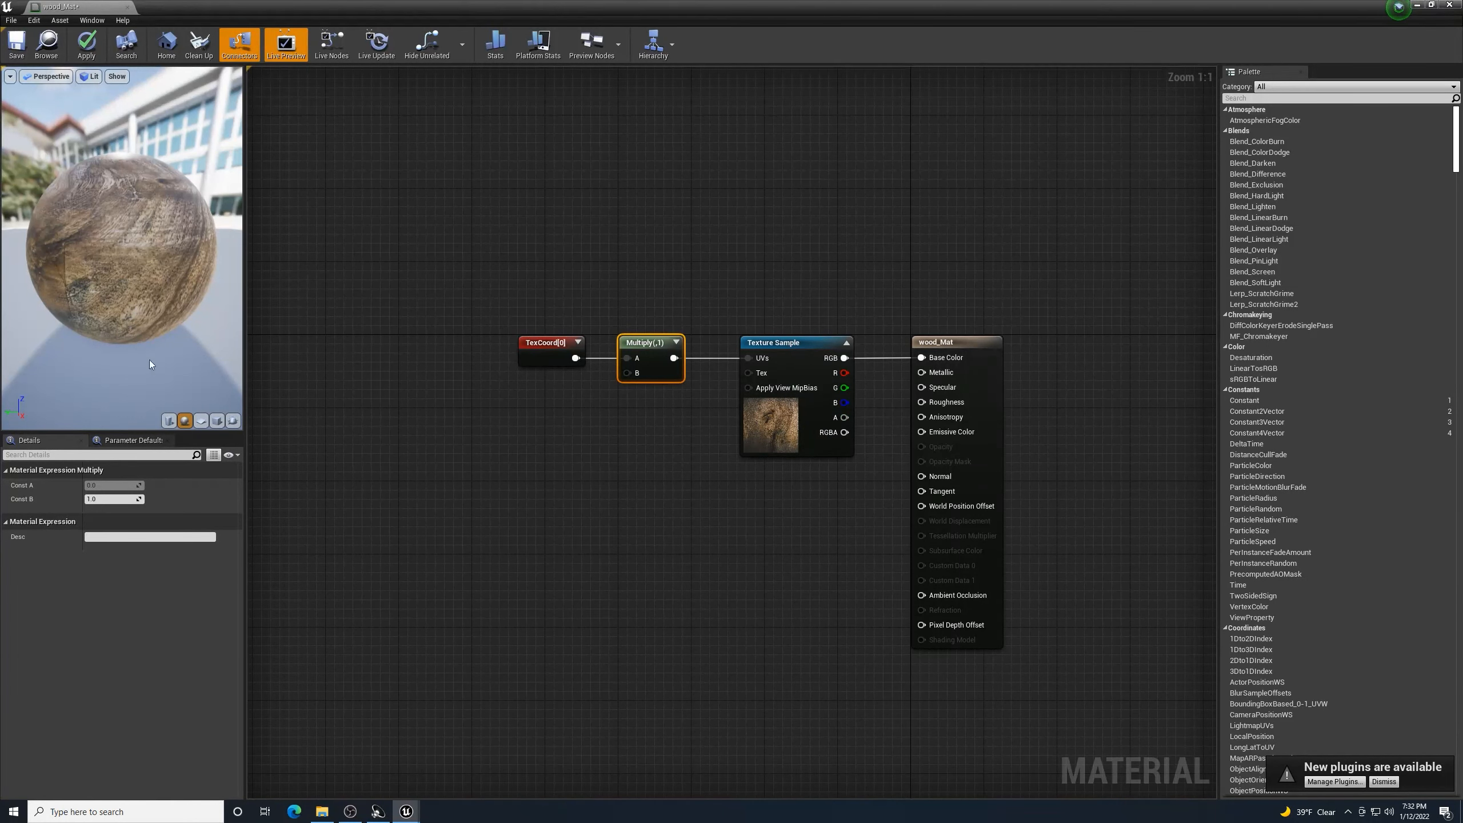
- Set the Multiply Const B to 8, save wood_Mat, and return to the level
{"action": "left_click", "coordinate": [115, 499]}
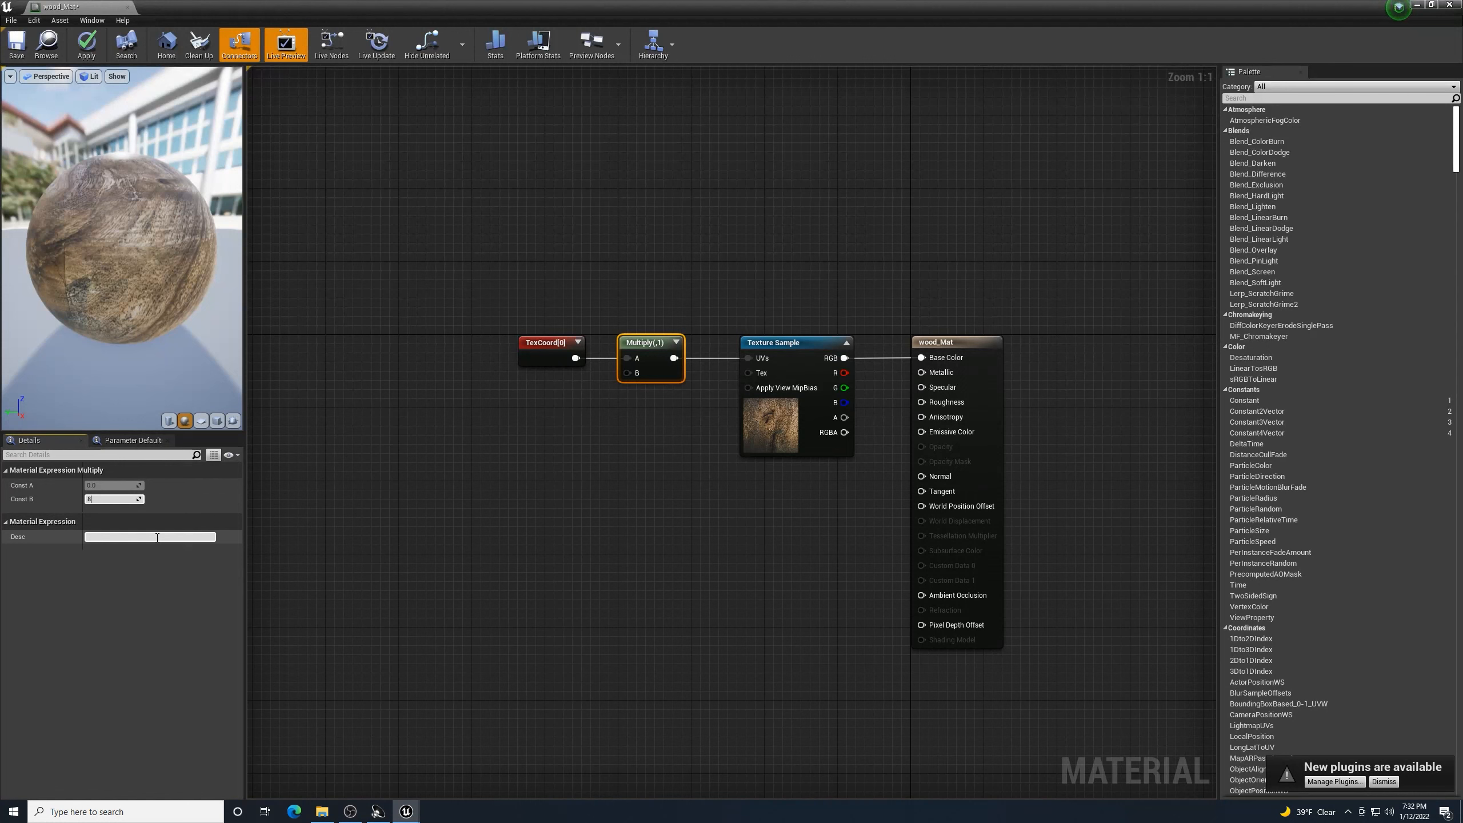
{"action": "key", "text": "Return"}
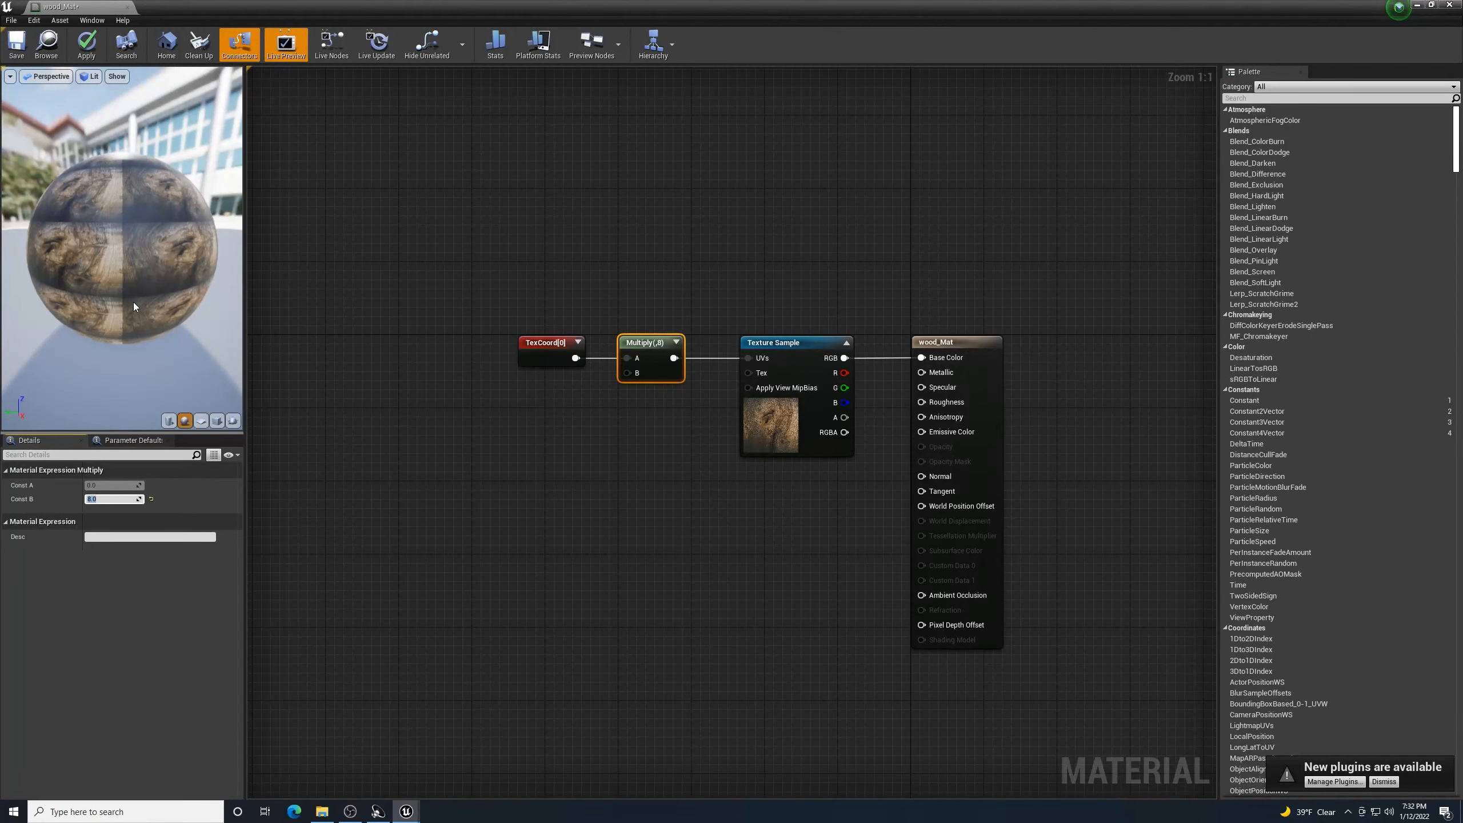
{"action": "left_click", "coordinate": [27, 45]}
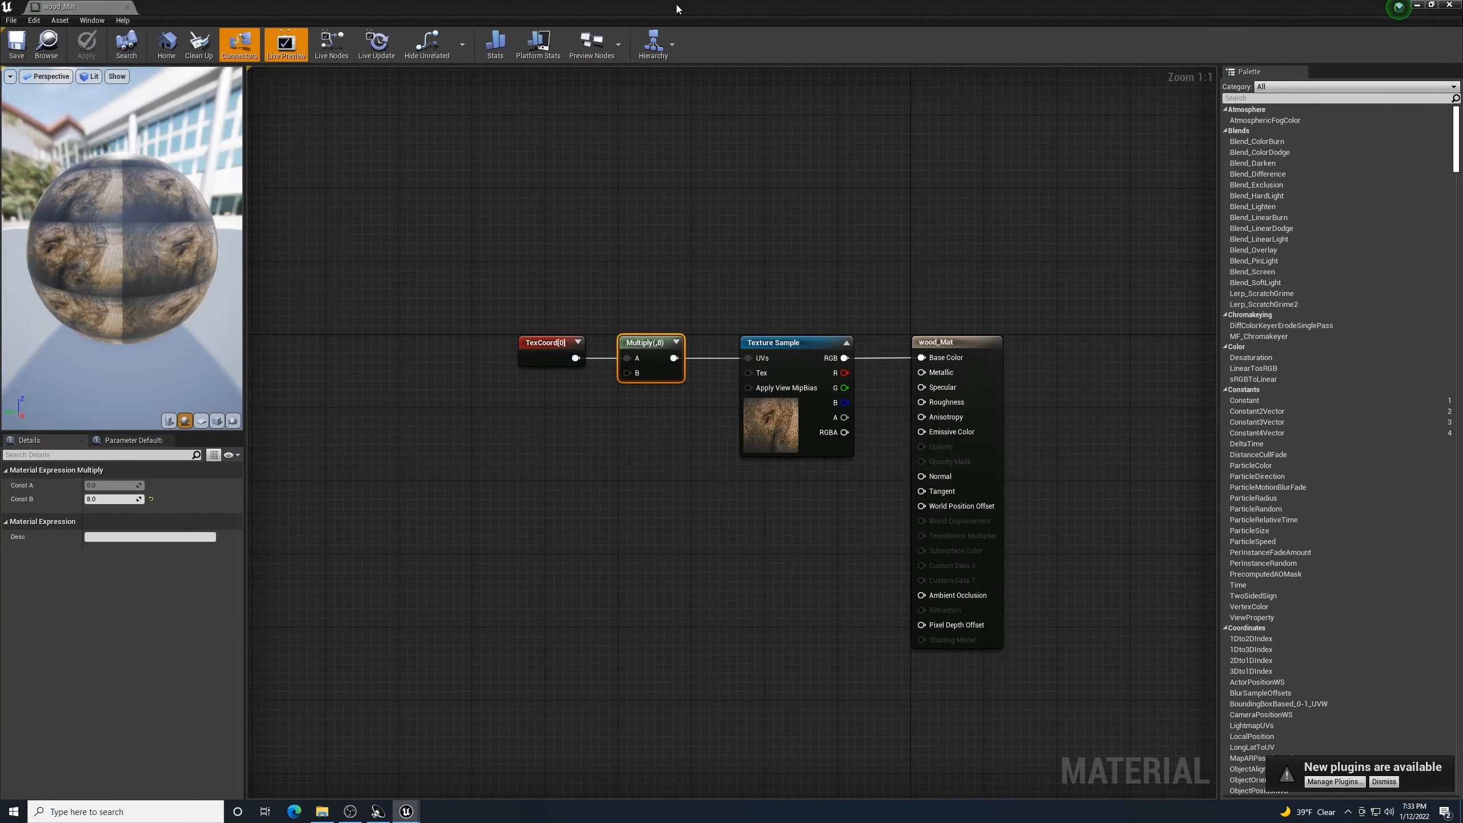
{"action": "left_click", "coordinate": [1450, 5]}
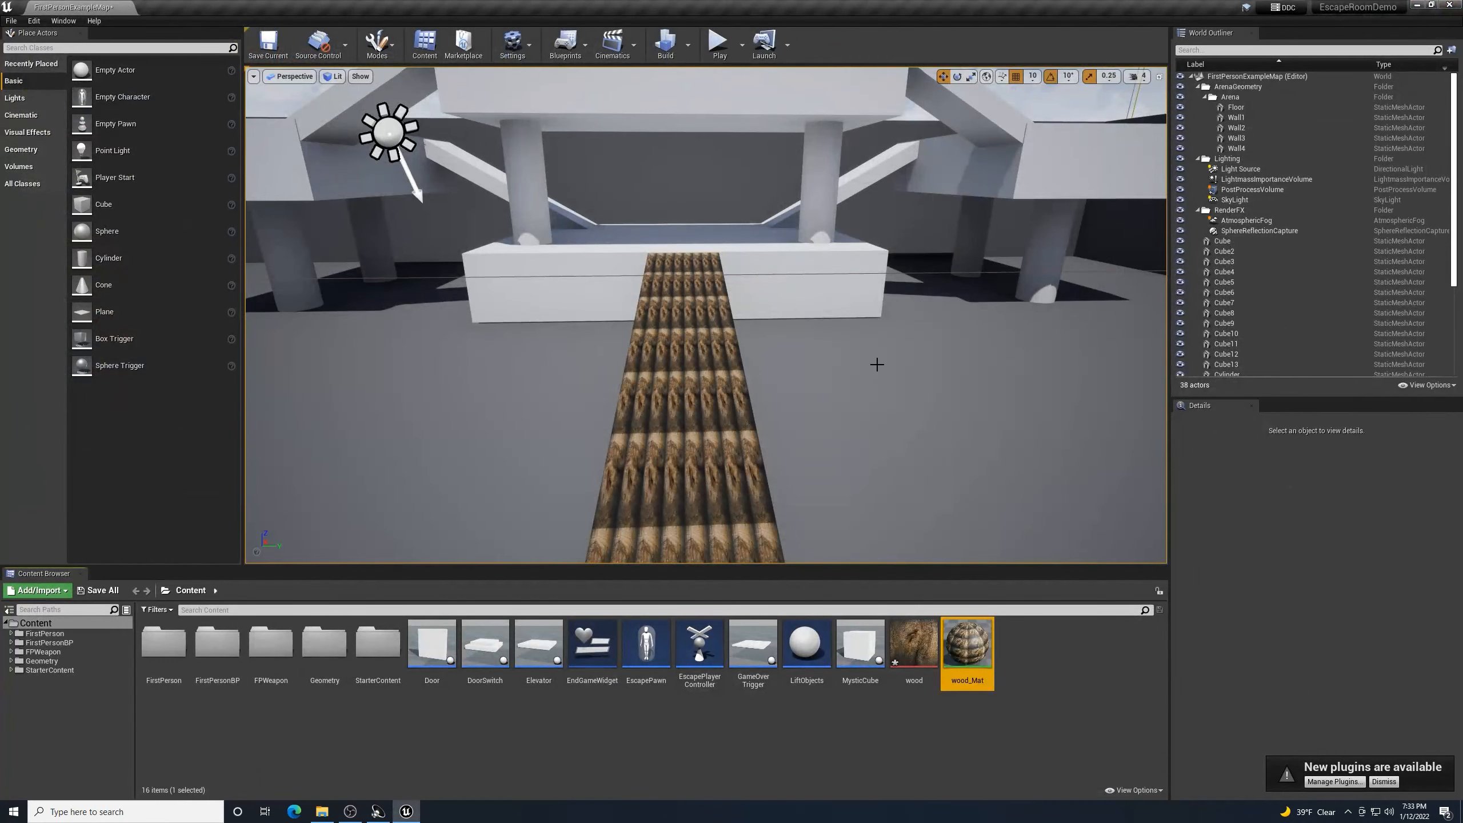
{"action": "scroll", "coordinate": [838, 363], "scroll_direction": "up", "scroll_amount": 6}
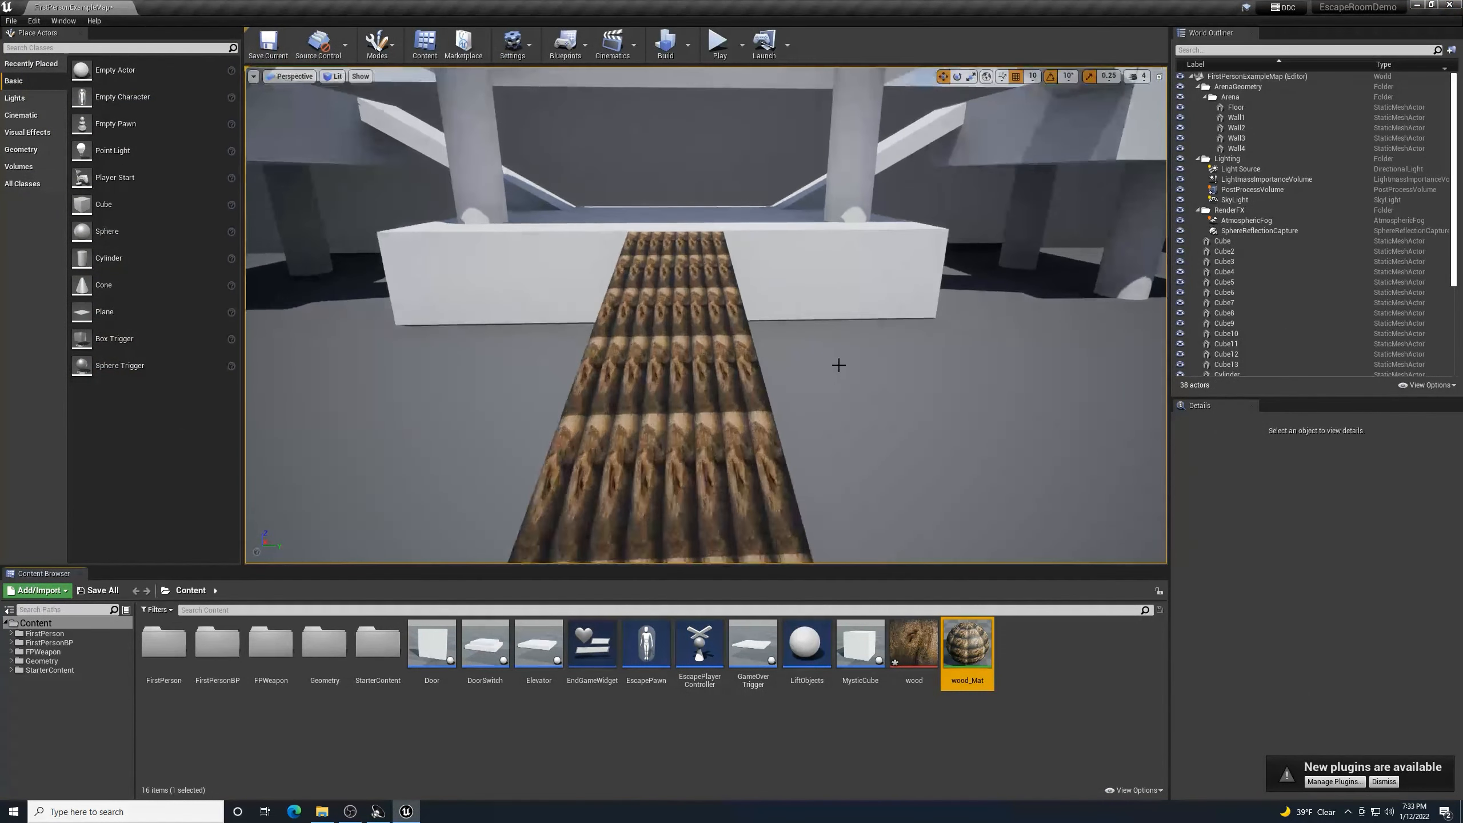
{"action": "scroll", "coordinate": [830, 352], "scroll_direction": "down", "scroll_amount": 4}
{"action": "scroll", "coordinate": [828, 351], "scroll_direction": "down", "scroll_amount": 4}
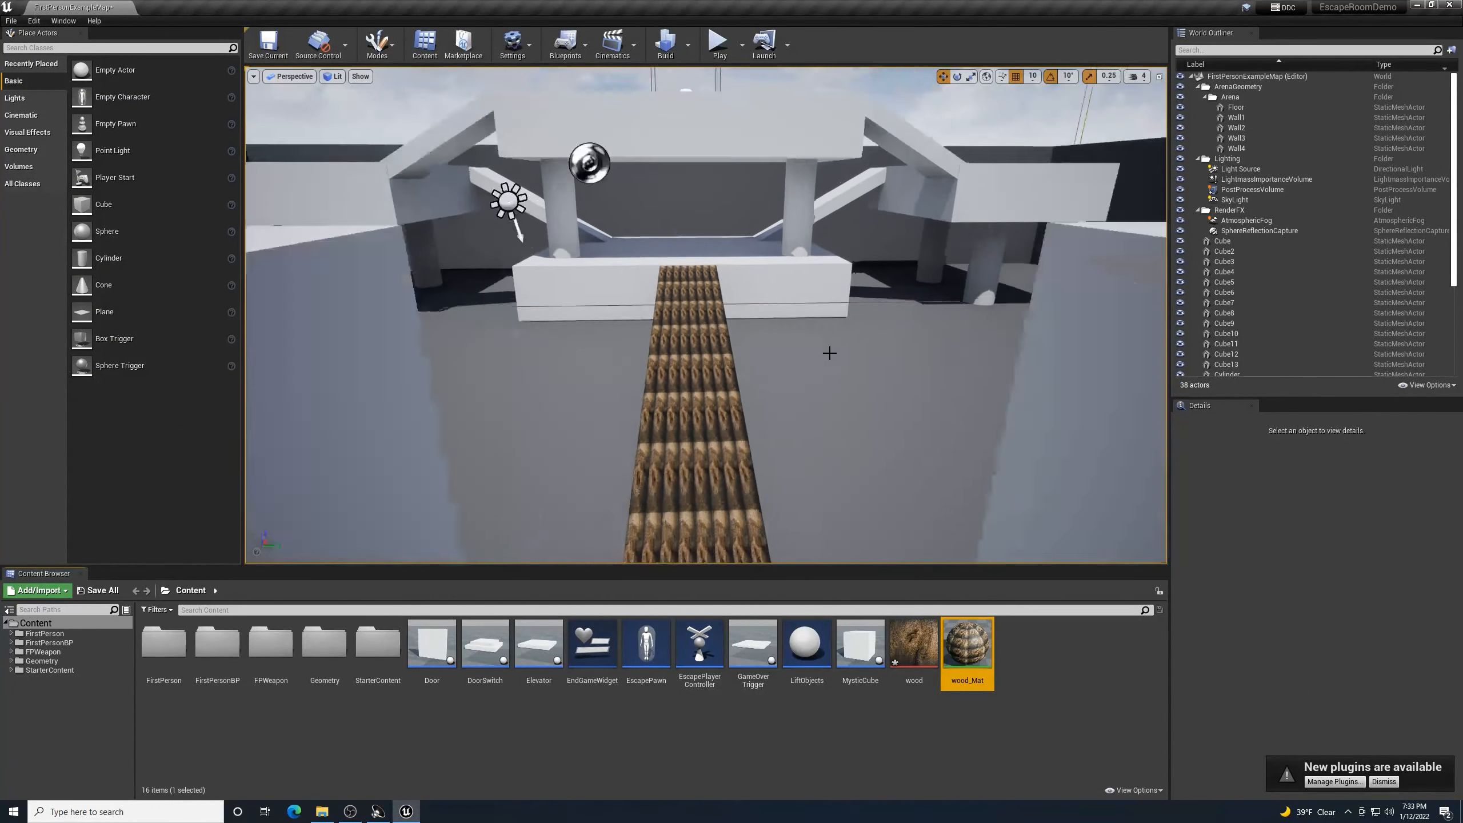
{"action": "scroll", "coordinate": [824, 360], "scroll_direction": "up", "scroll_amount": 3}
{"action": "scroll", "coordinate": [822, 369], "scroll_direction": "down", "scroll_amount": 2}
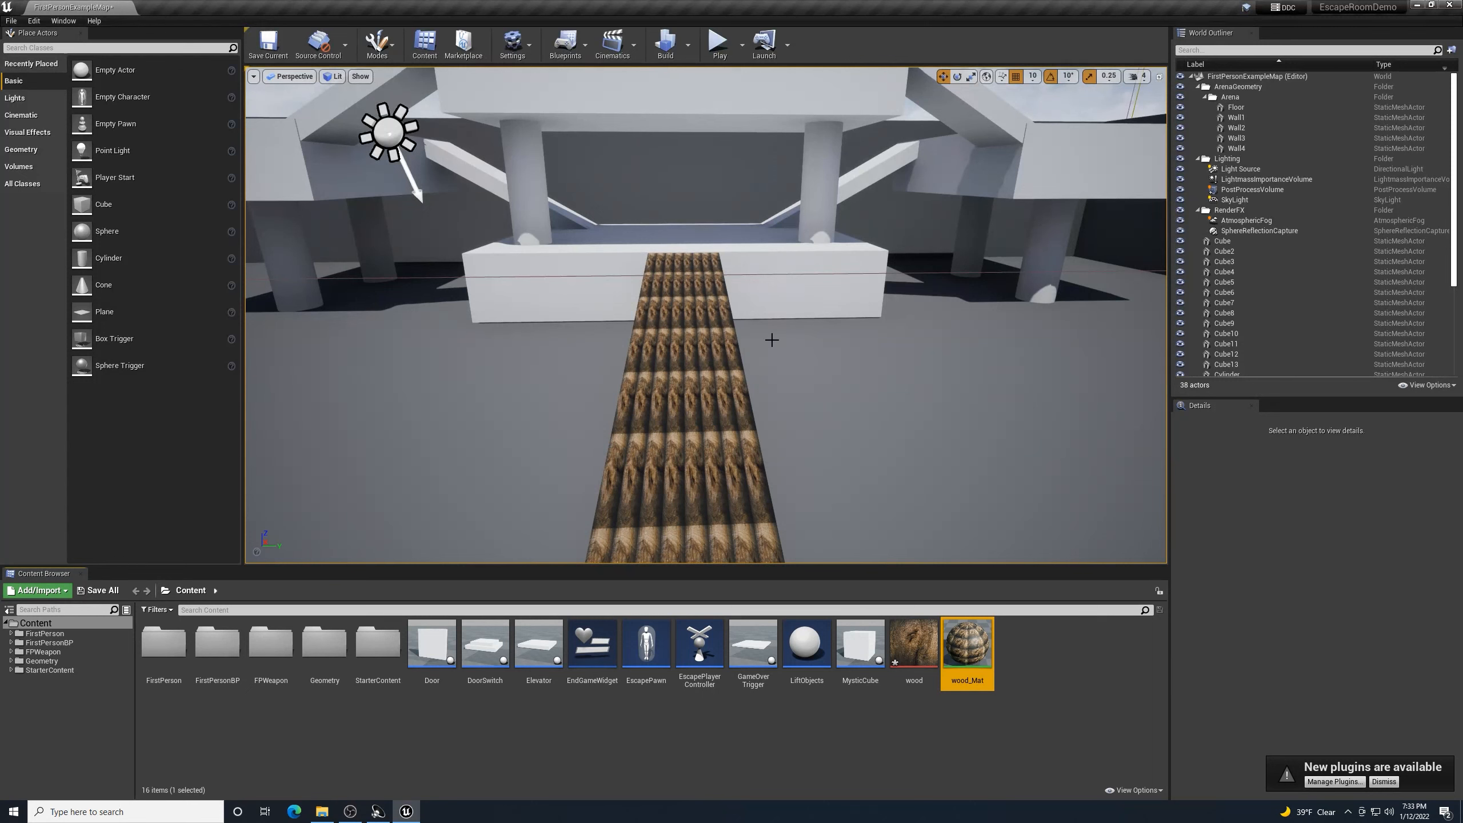
- Change wood_Mat's Multiply Const B from 8 to 4 and save the material
{"action": "double_click", "coordinate": [944, 636]}
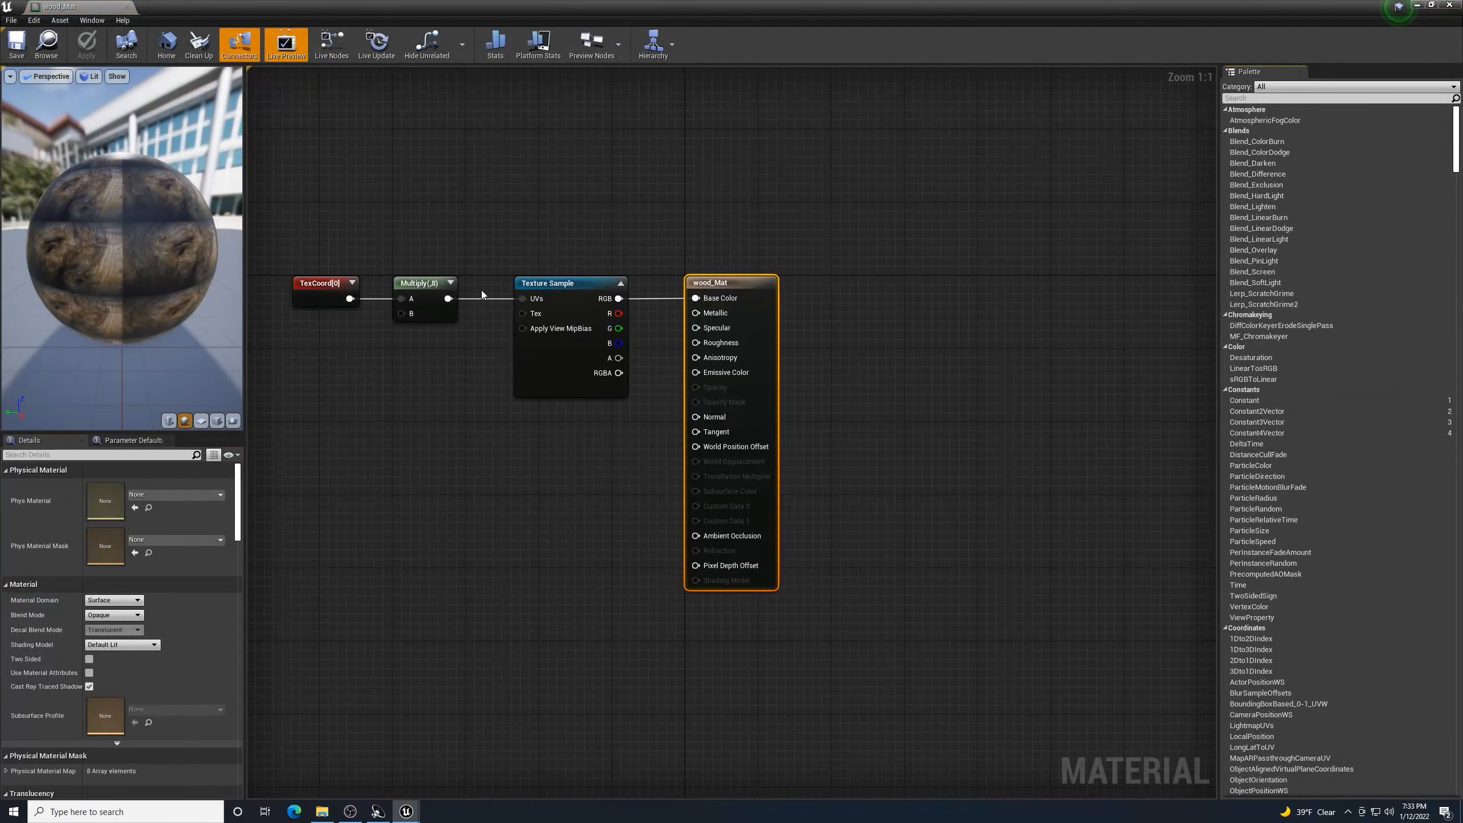
{"action": "left_click", "coordinate": [422, 283]}
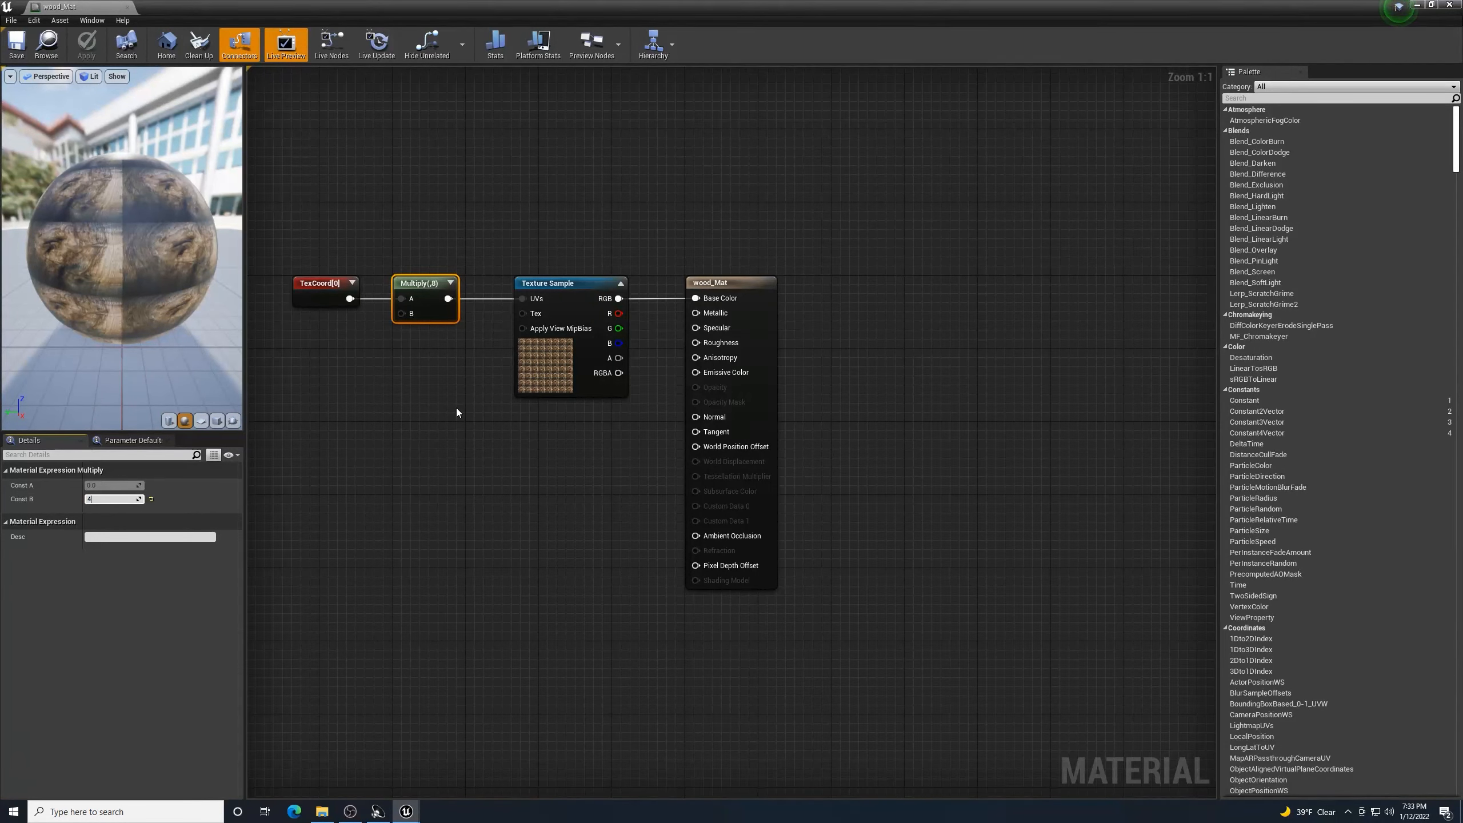
{"action": "key", "text": "Return"}
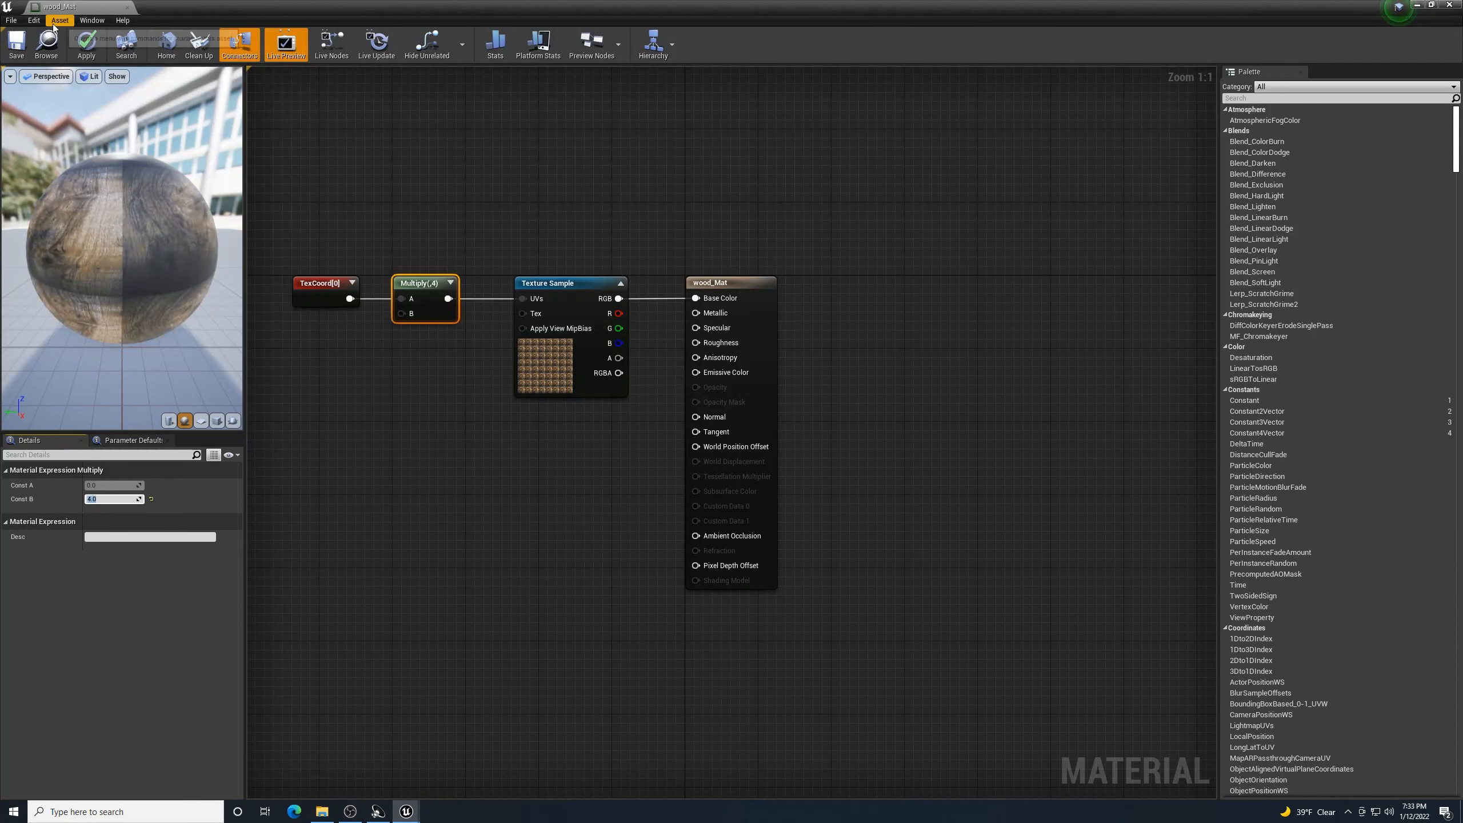
{"action": "left_click", "coordinate": [22, 49]}
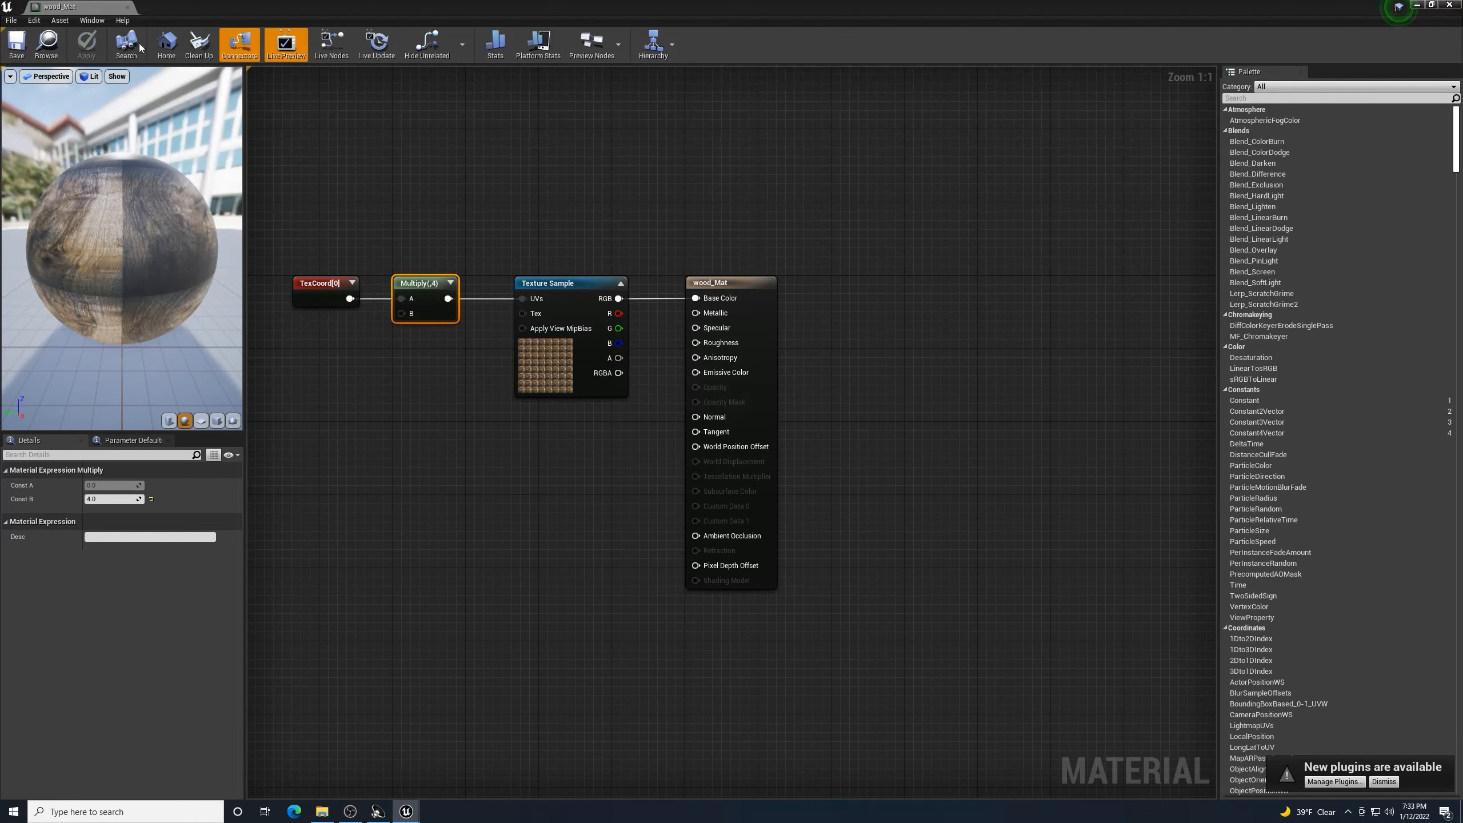
- Close the material editor, fly to the wooden ramp beam, and select Cube2
{"action": "left_click", "coordinate": [1448, 4]}
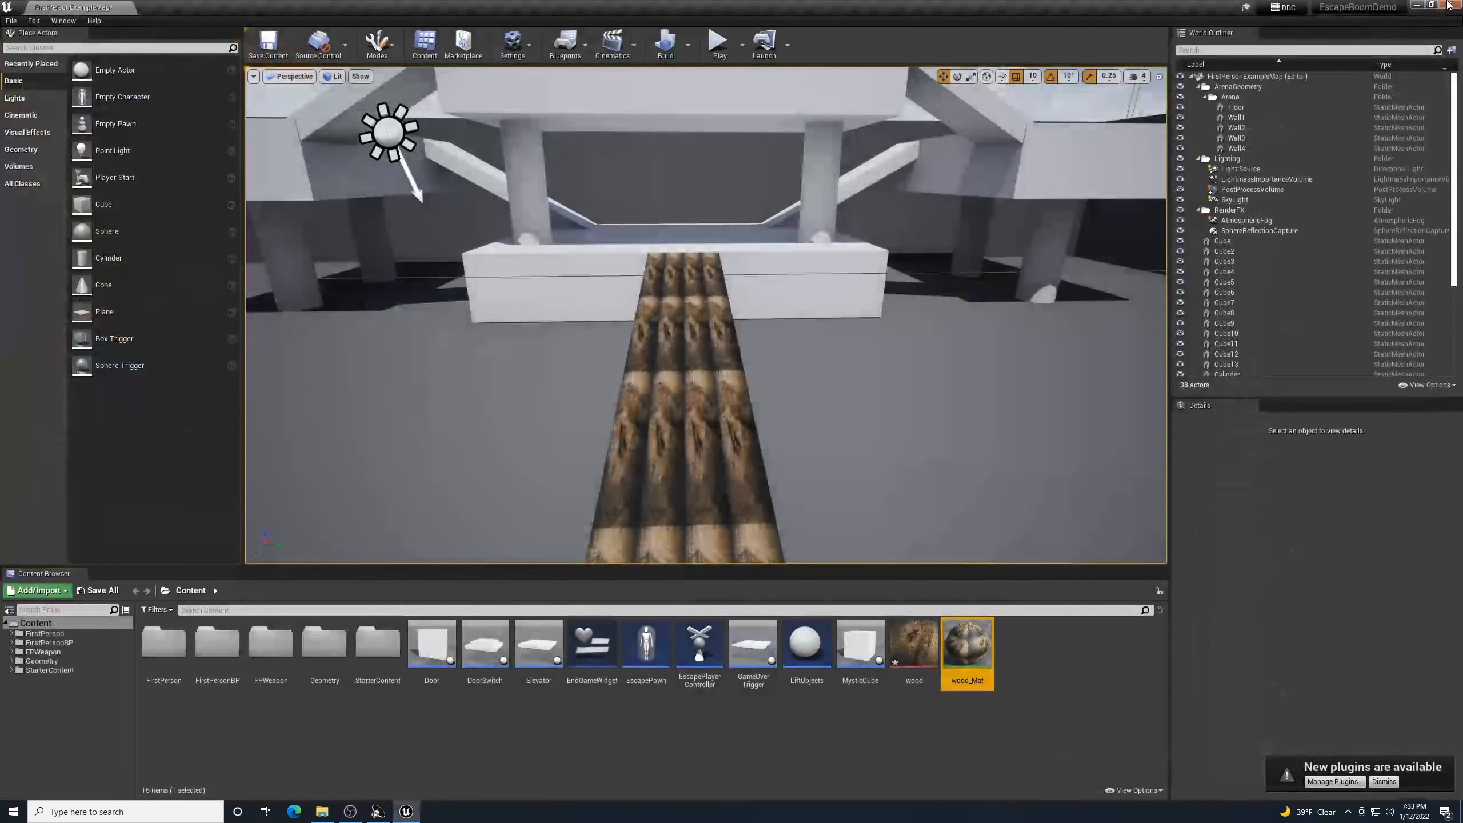
{"action": "scroll", "coordinate": [882, 441], "scroll_direction": "down", "scroll_amount": 3}
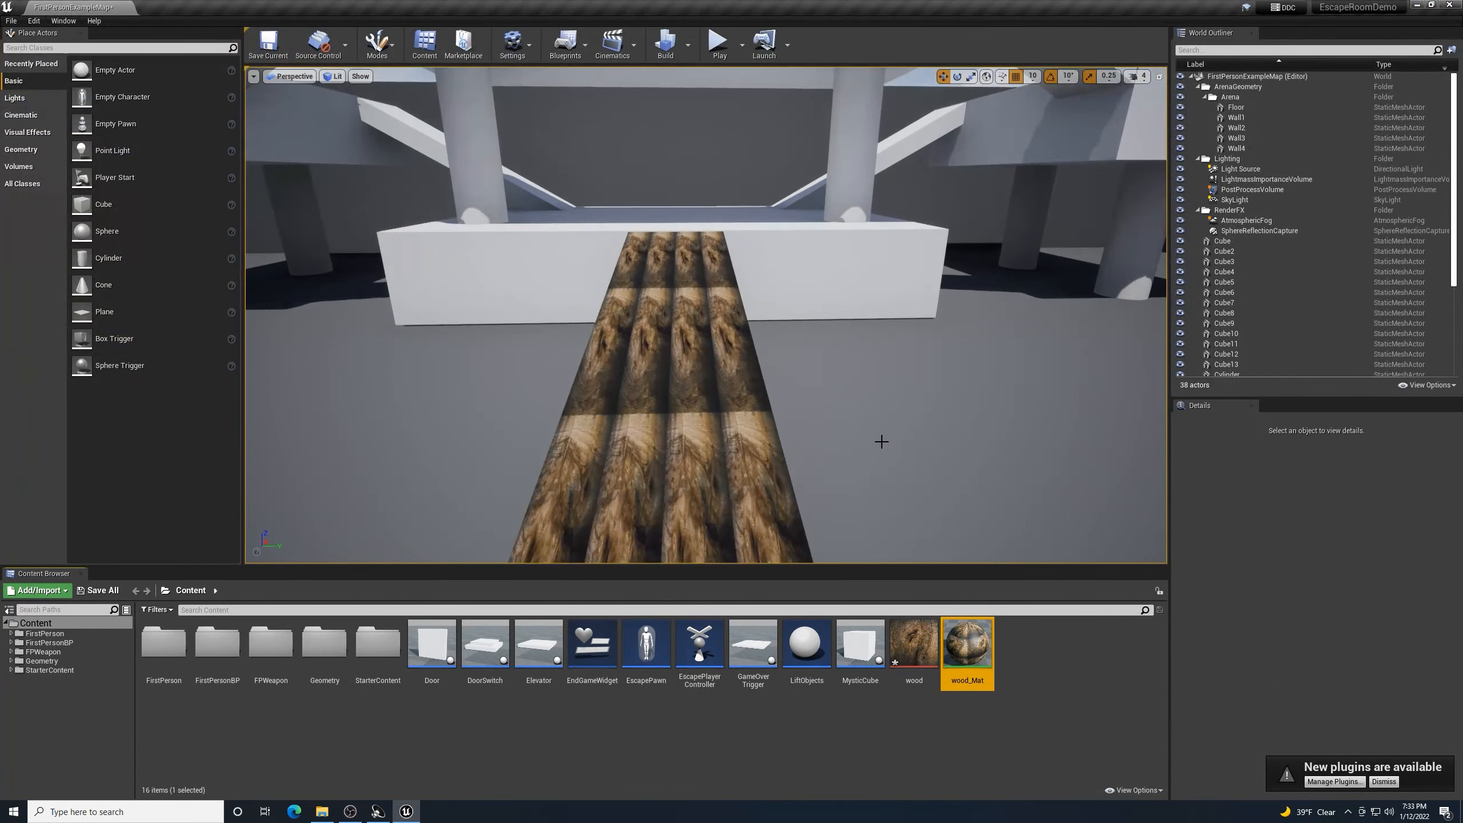
{"action": "right_click_drag", "start_coordinate": [904, 451], "coordinate": [737, 459]}
{"action": "right_click_drag", "start_coordinate": [897, 317], "coordinate": [897, 318]}
{"action": "key", "text": "d"}
{"action": "mouse_move", "coordinate": [781, 392]}
{"action": "right_mouse_down"}
{"action": "mouse_move", "coordinate": [743, 424]}
{"action": "mouse_move", "coordinate": [660, 440]}
{"action": "mouse_move", "coordinate": [779, 419]}
{"action": "right_mouse_up"}
{"action": "key", "text": "a"}
{"action": "key", "text": "w"}
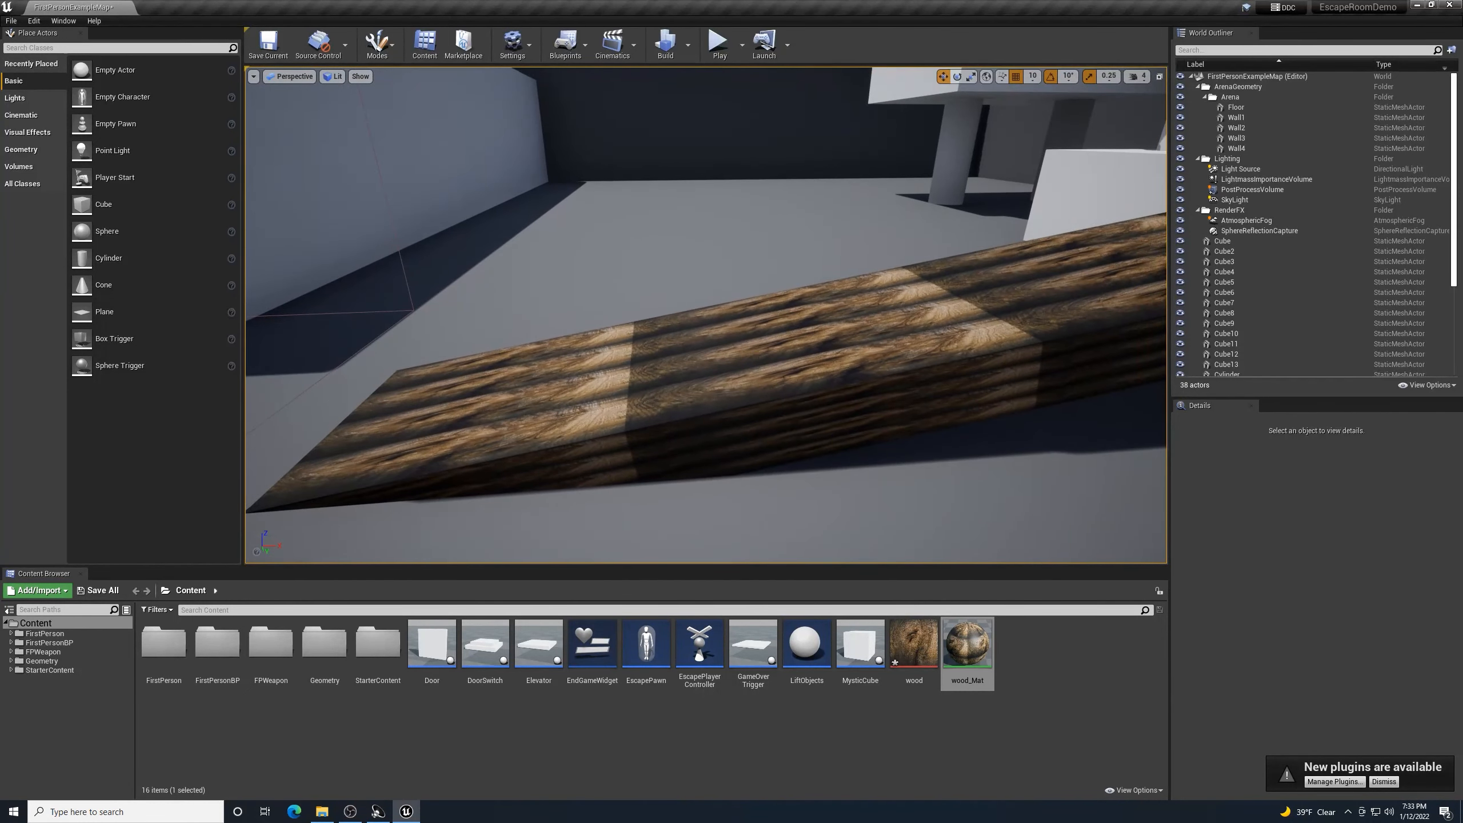
{"action": "left_click", "coordinate": [759, 351]}
{"action": "scroll", "coordinate": [759, 352], "scroll_direction": "down", "scroll_amount": 5}
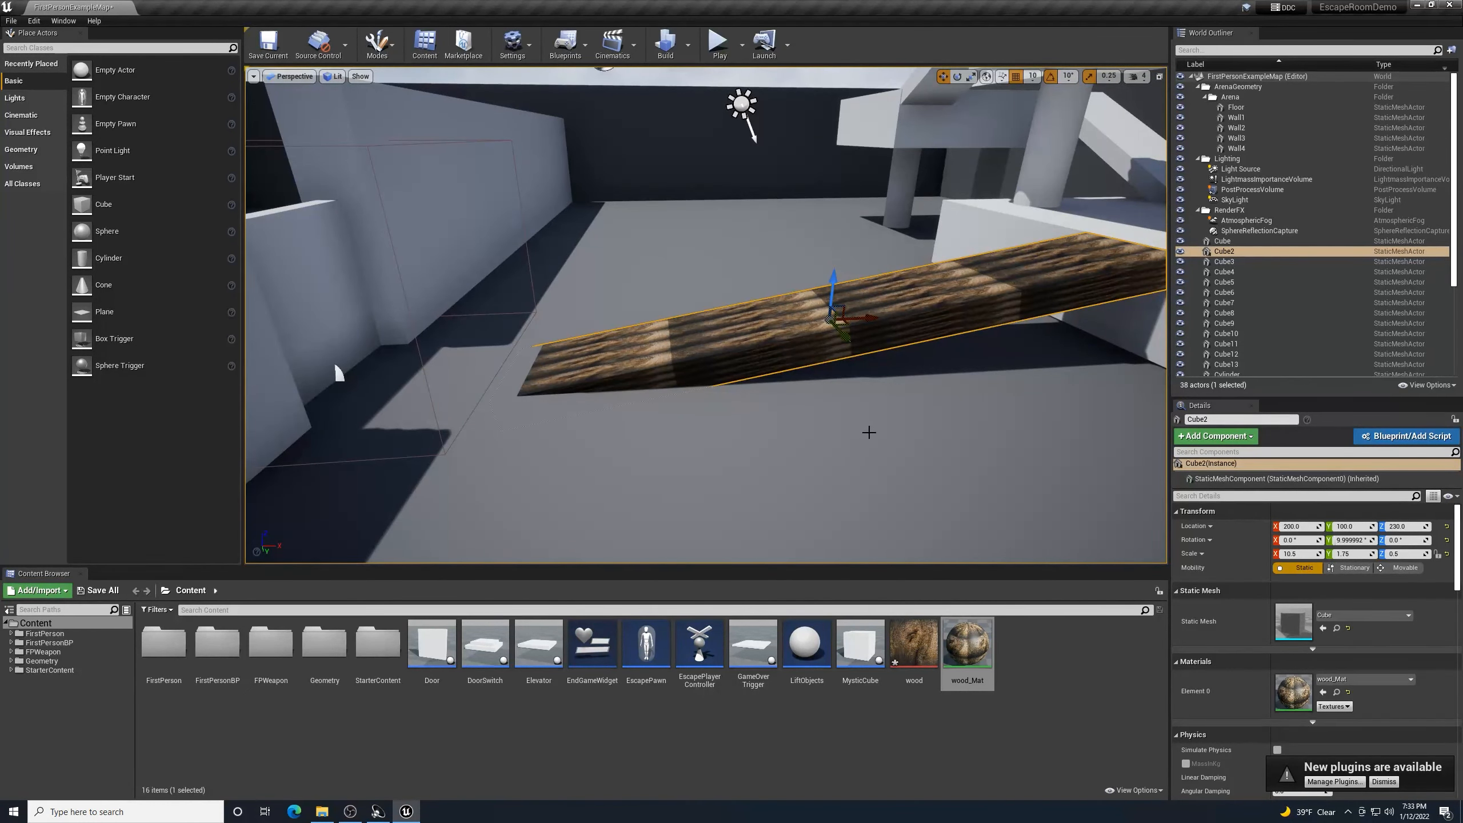
{"action": "right_click_drag", "start_coordinate": [894, 348], "coordinate": [897, 373]}
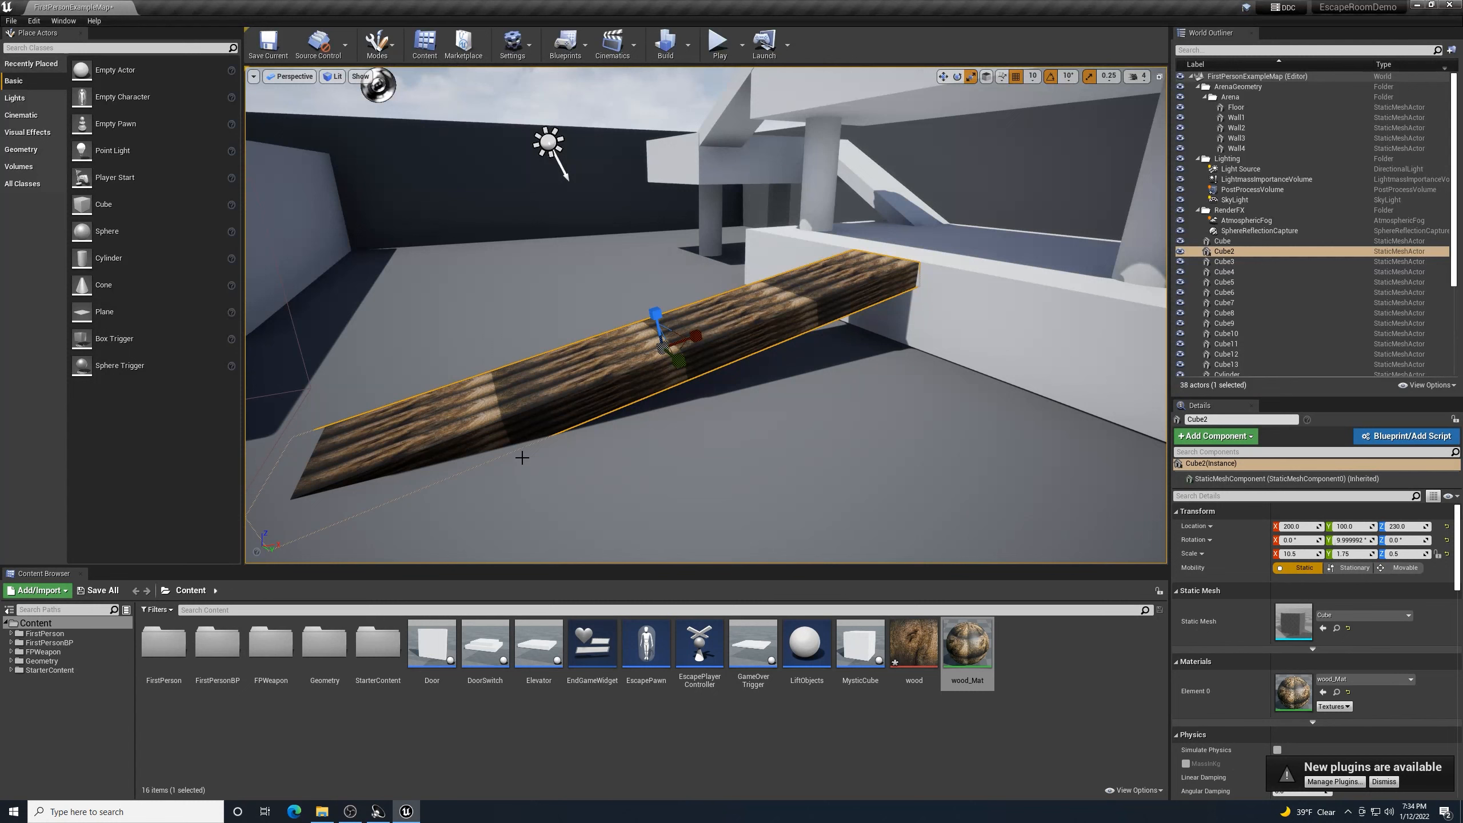
- Scale the ramp's X to 7.0, tilt it to 20°, and slide it toward the platform
{"action": "left_click_drag", "start_coordinate": [697, 333], "coordinate": [662, 342]}
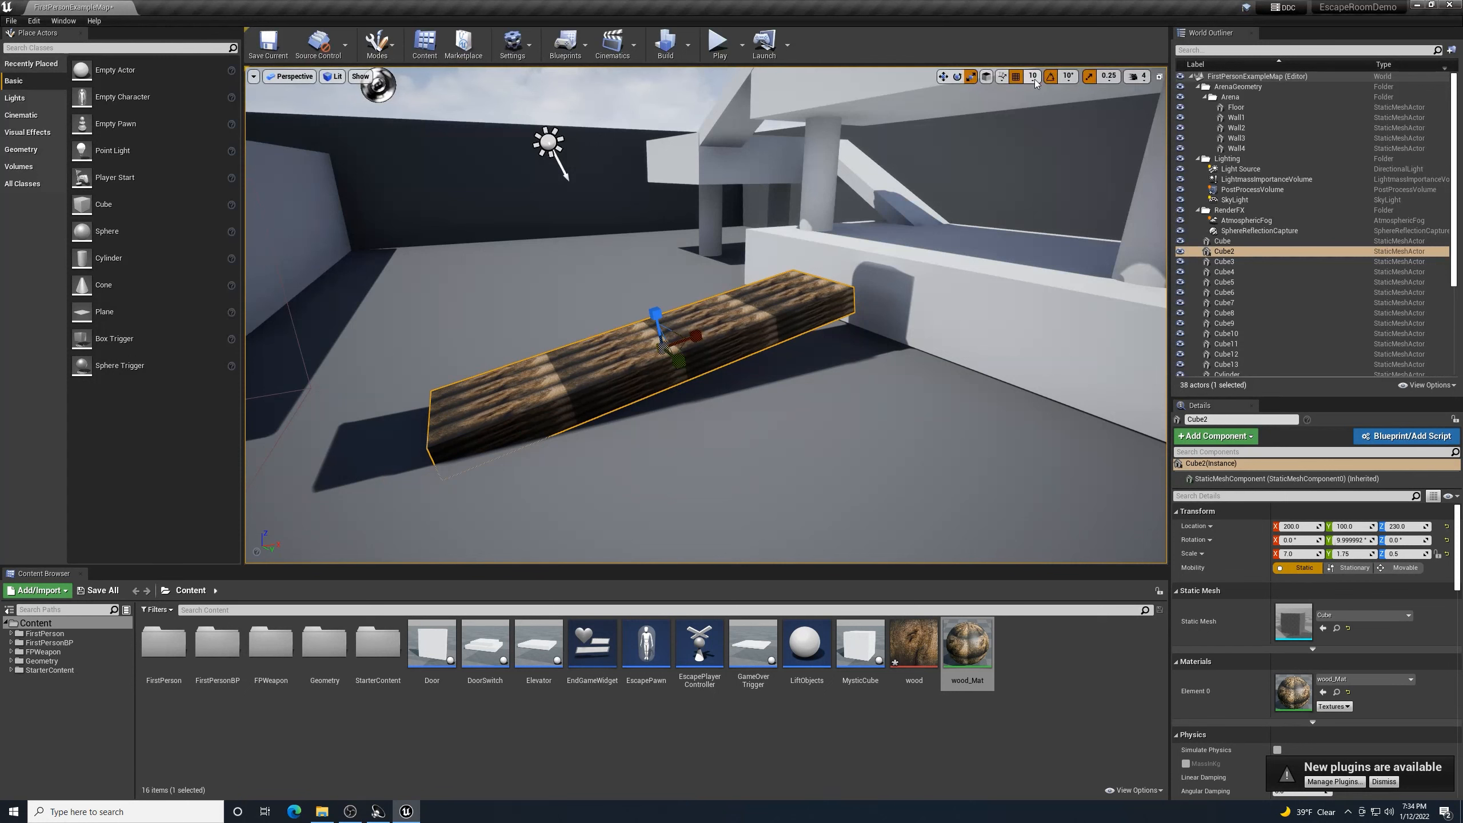
{"action": "key", "text": "e"}
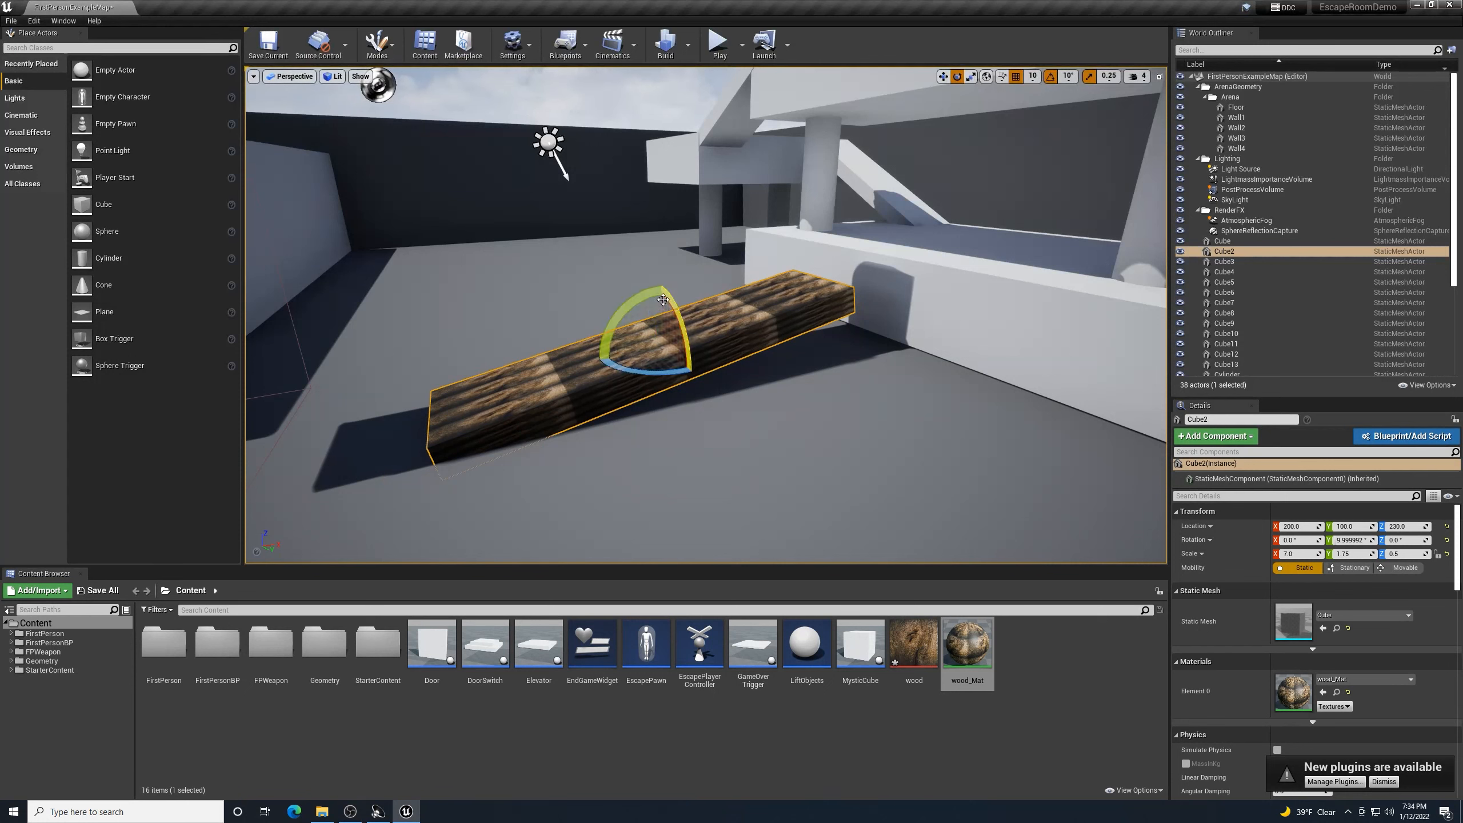
{"action": "left_click_drag", "start_coordinate": [663, 299], "coordinate": [714, 333]}
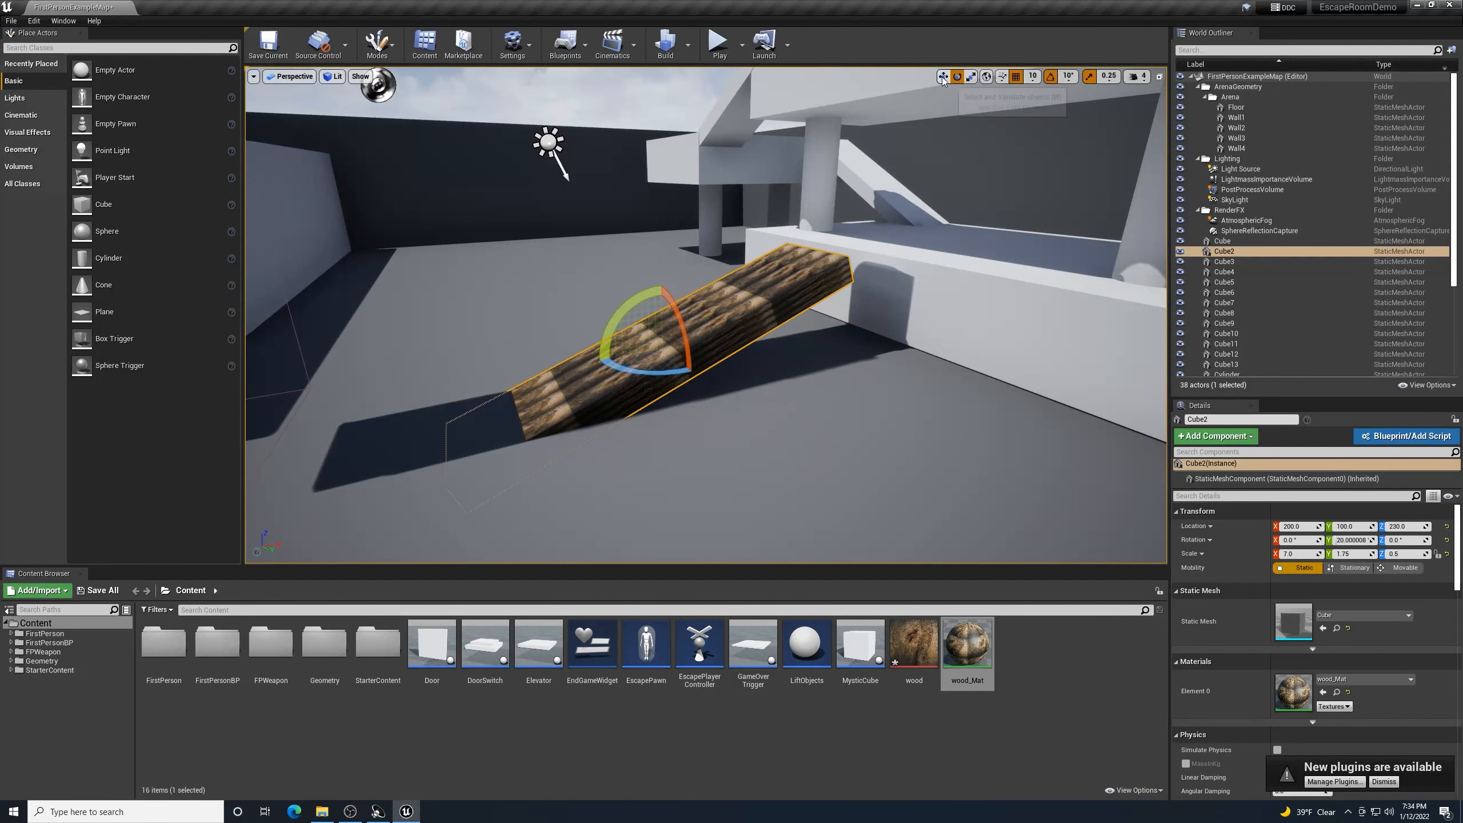
{"action": "left_click", "coordinate": [943, 76]}
{"action": "left_click_drag", "start_coordinate": [704, 342], "coordinate": [787, 341]}
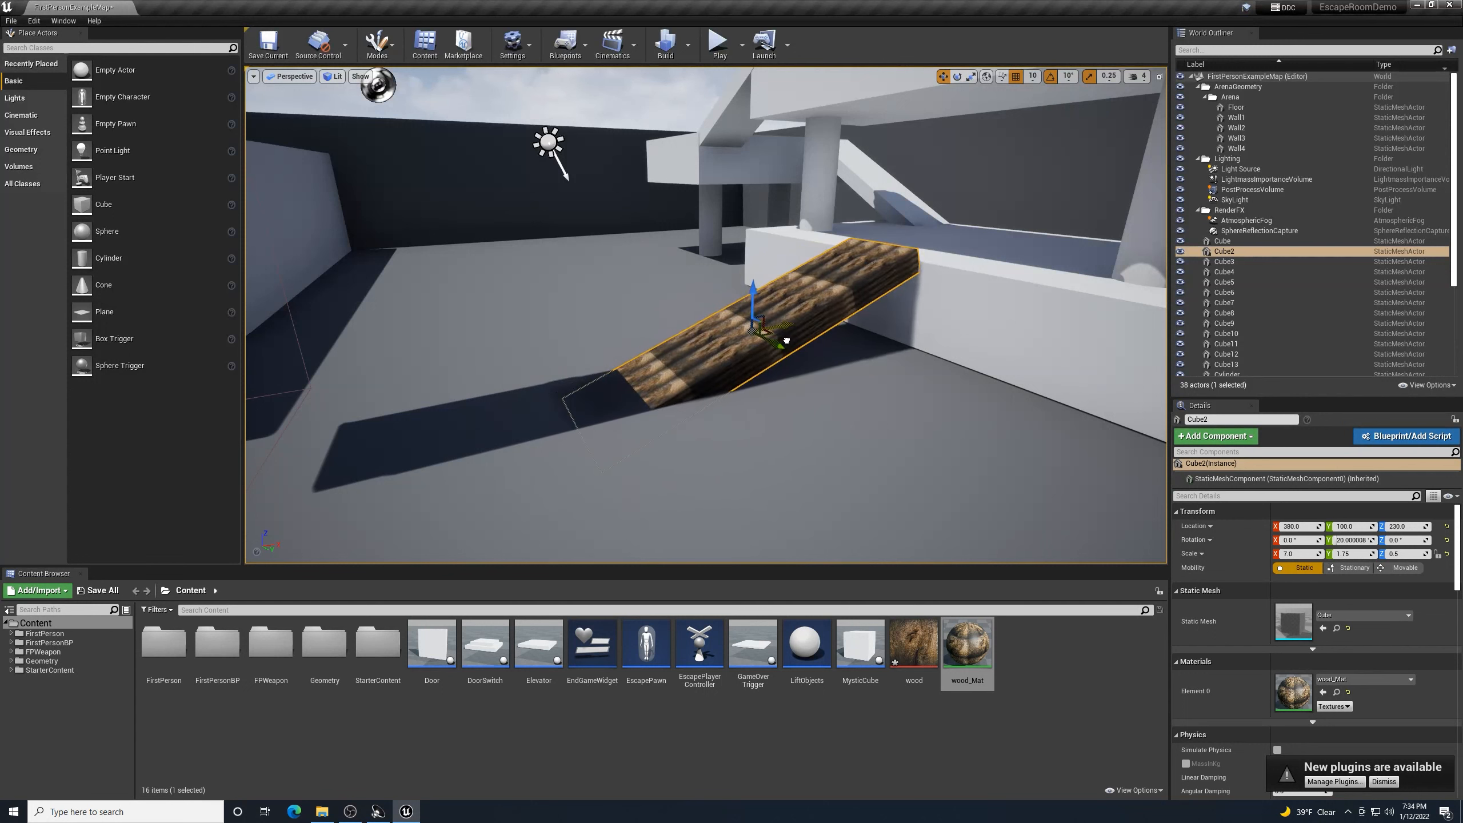
- Fine-tune the ramp's tilt, lower it 20 units to Z 210, and deselect it
{"action": "left_click", "coordinate": [957, 76]}
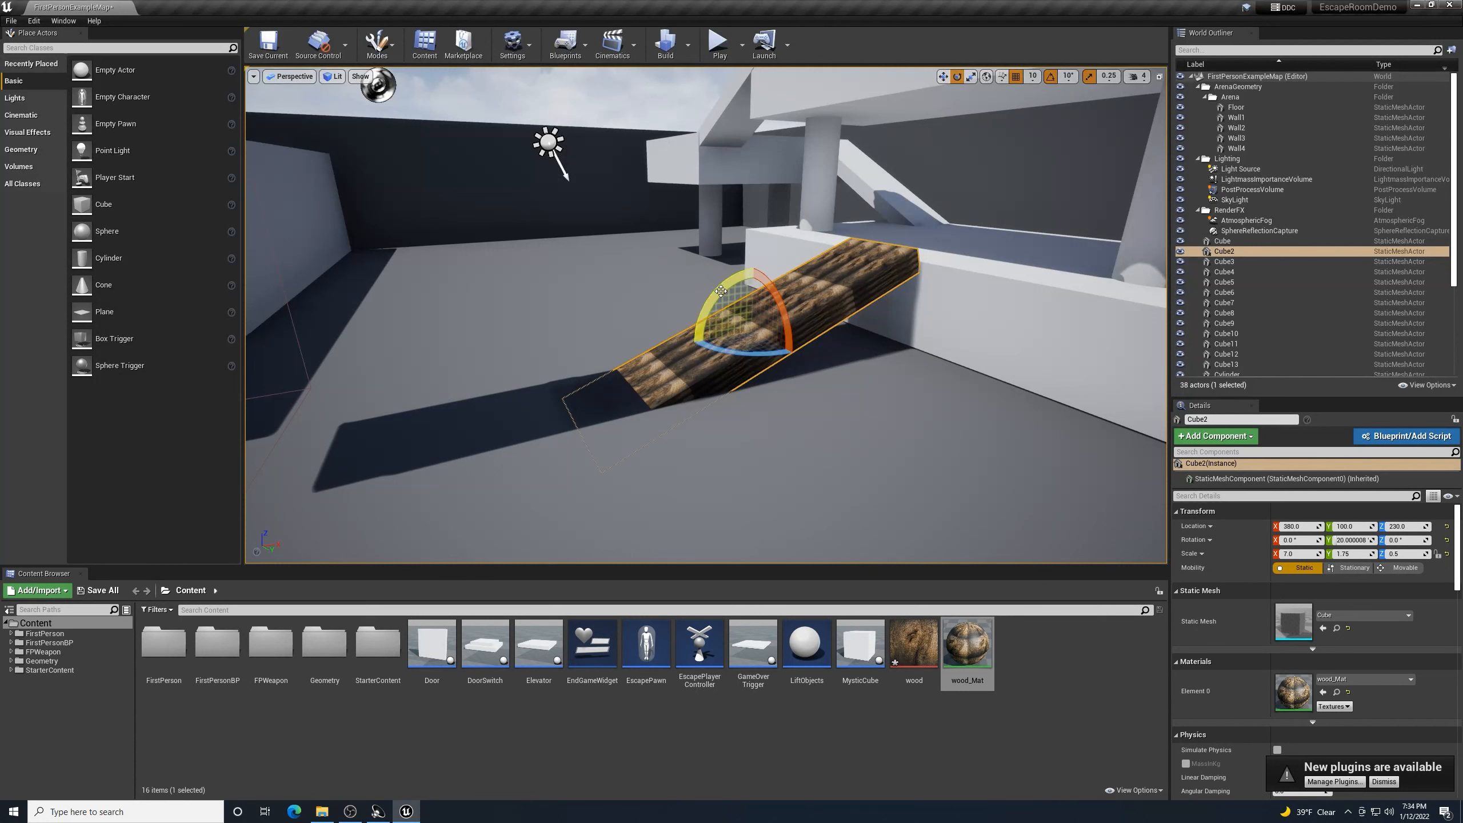
{"action": "left_click_drag", "start_coordinate": [721, 291], "coordinate": [725, 298]}
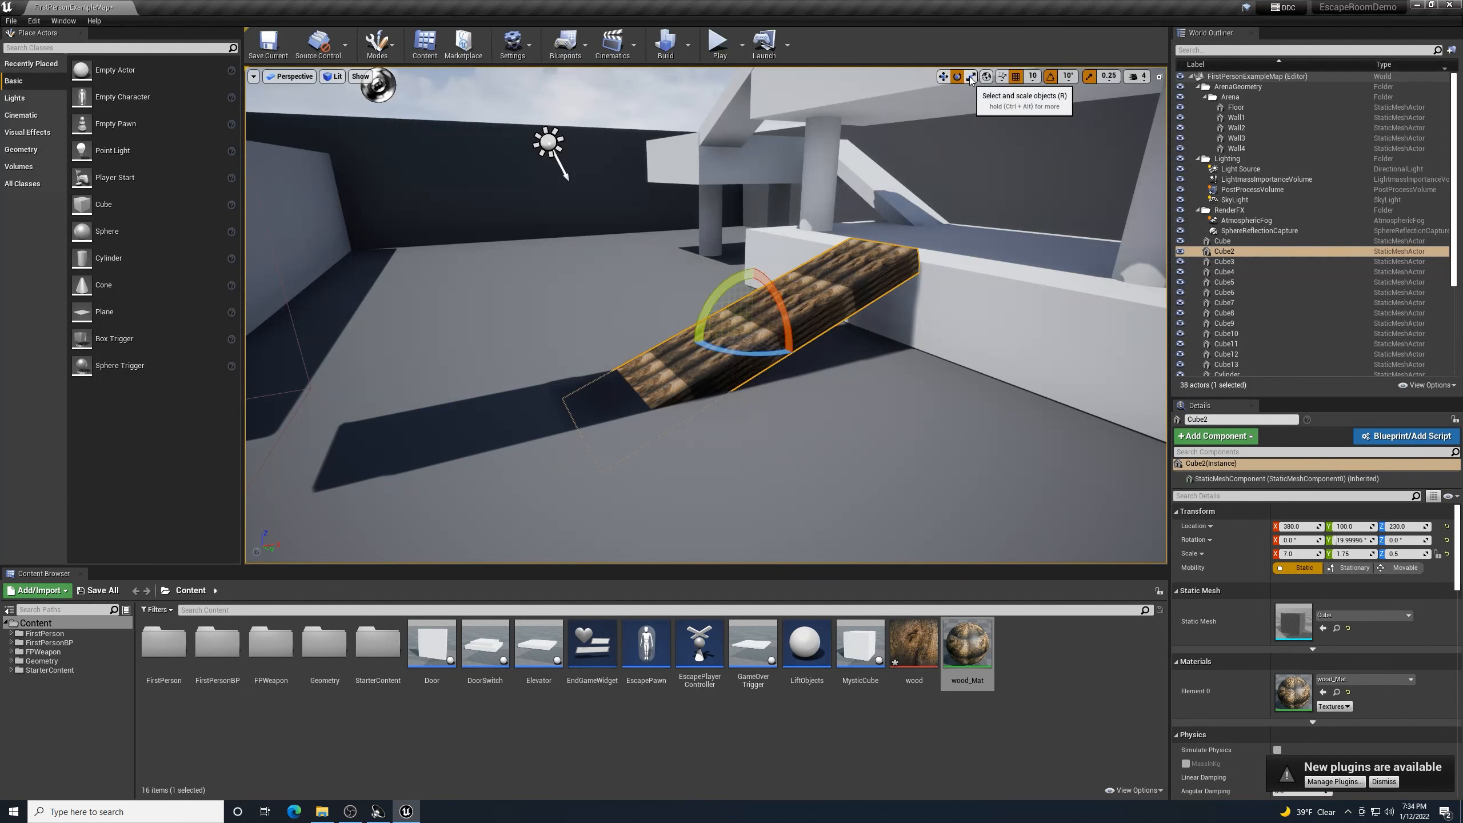
{"action": "left_click", "coordinate": [943, 80]}
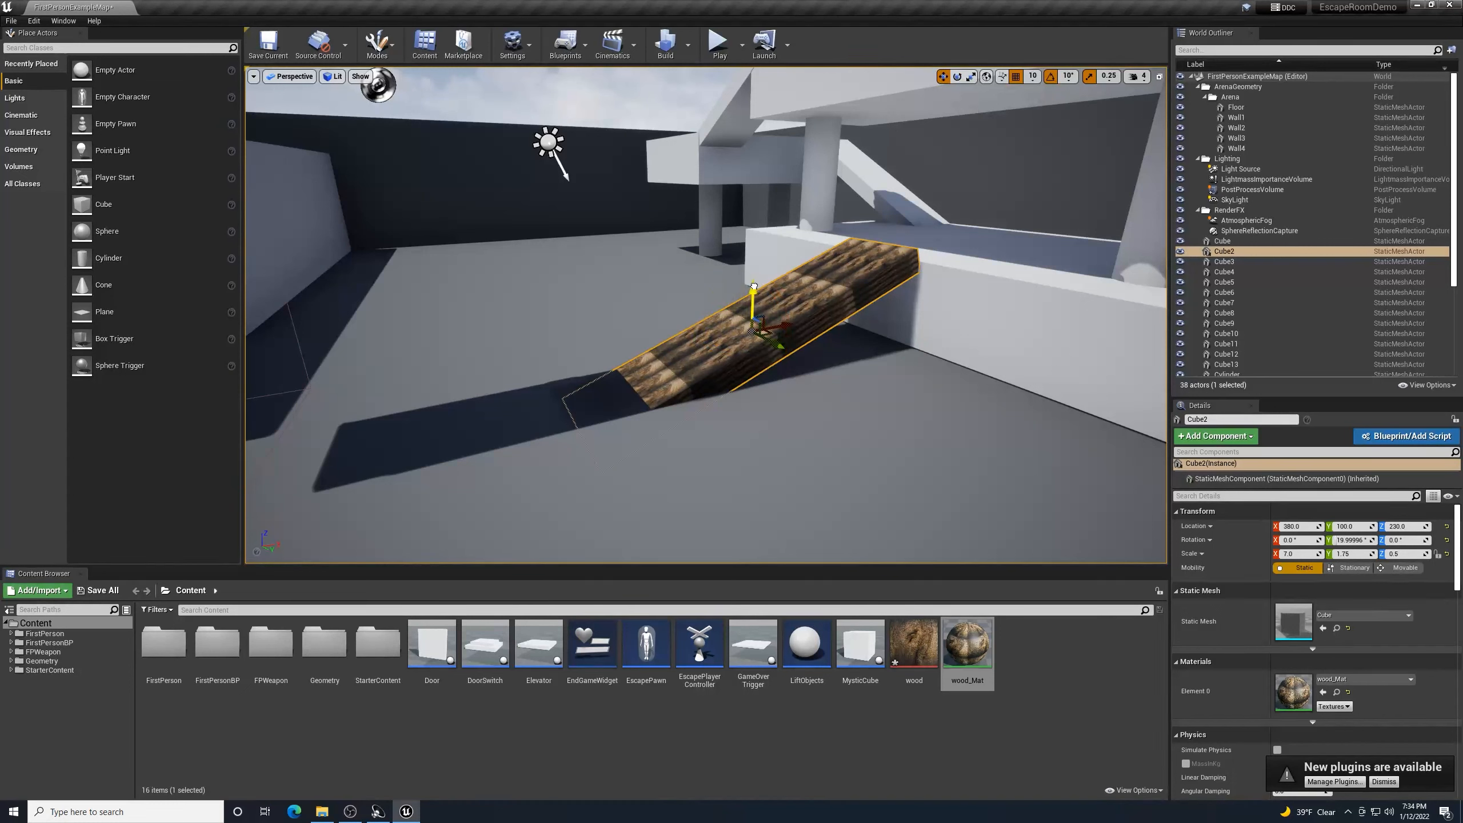
{"action": "left_click_drag", "start_coordinate": [754, 286], "coordinate": [759, 298]}
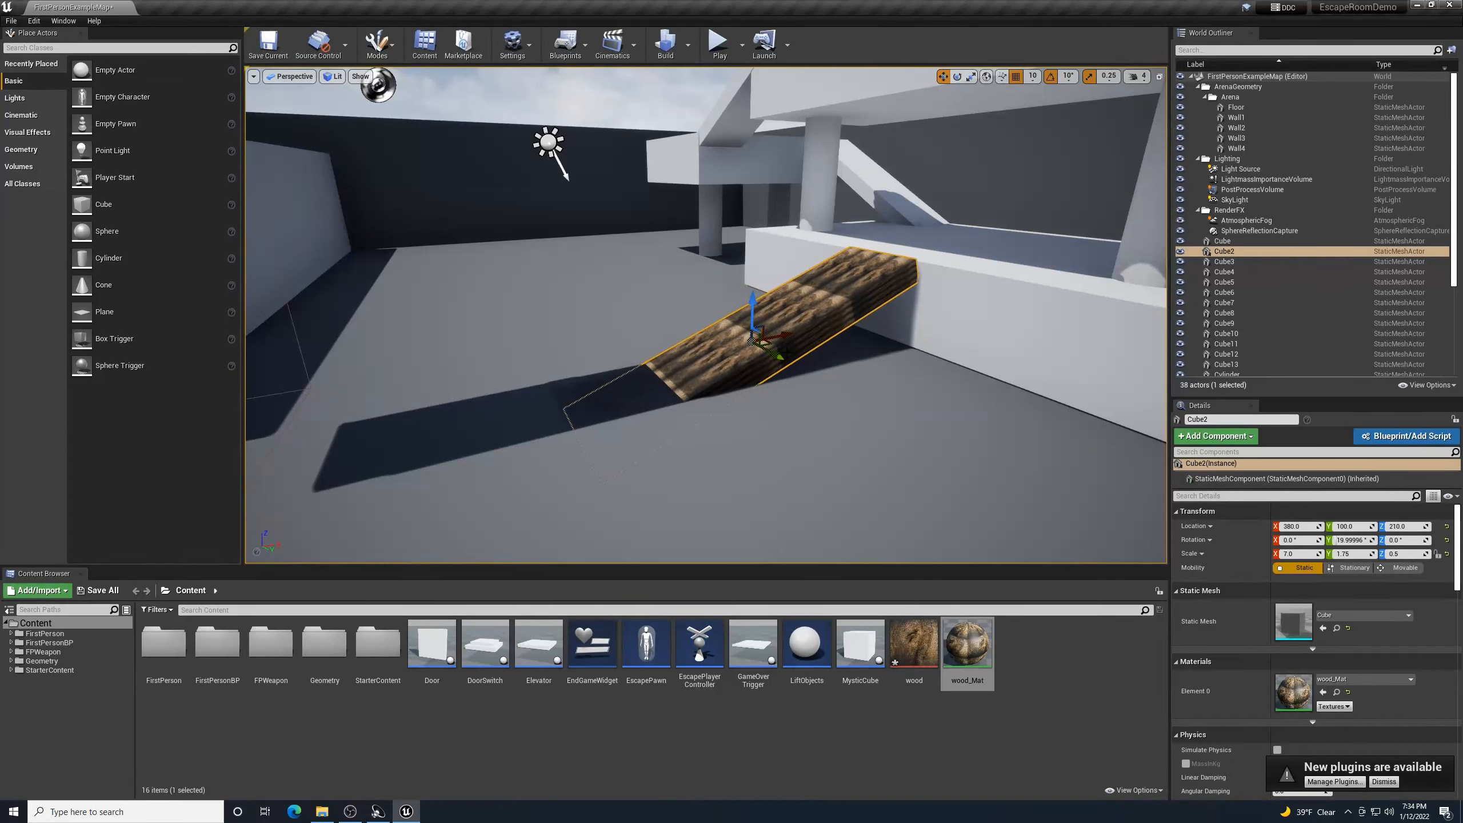
{"action": "left_click", "coordinate": [824, 396]}
- Save the map and apply wood_Mat to the first diagonal beam
{"action": "left_click", "coordinate": [269, 44]}
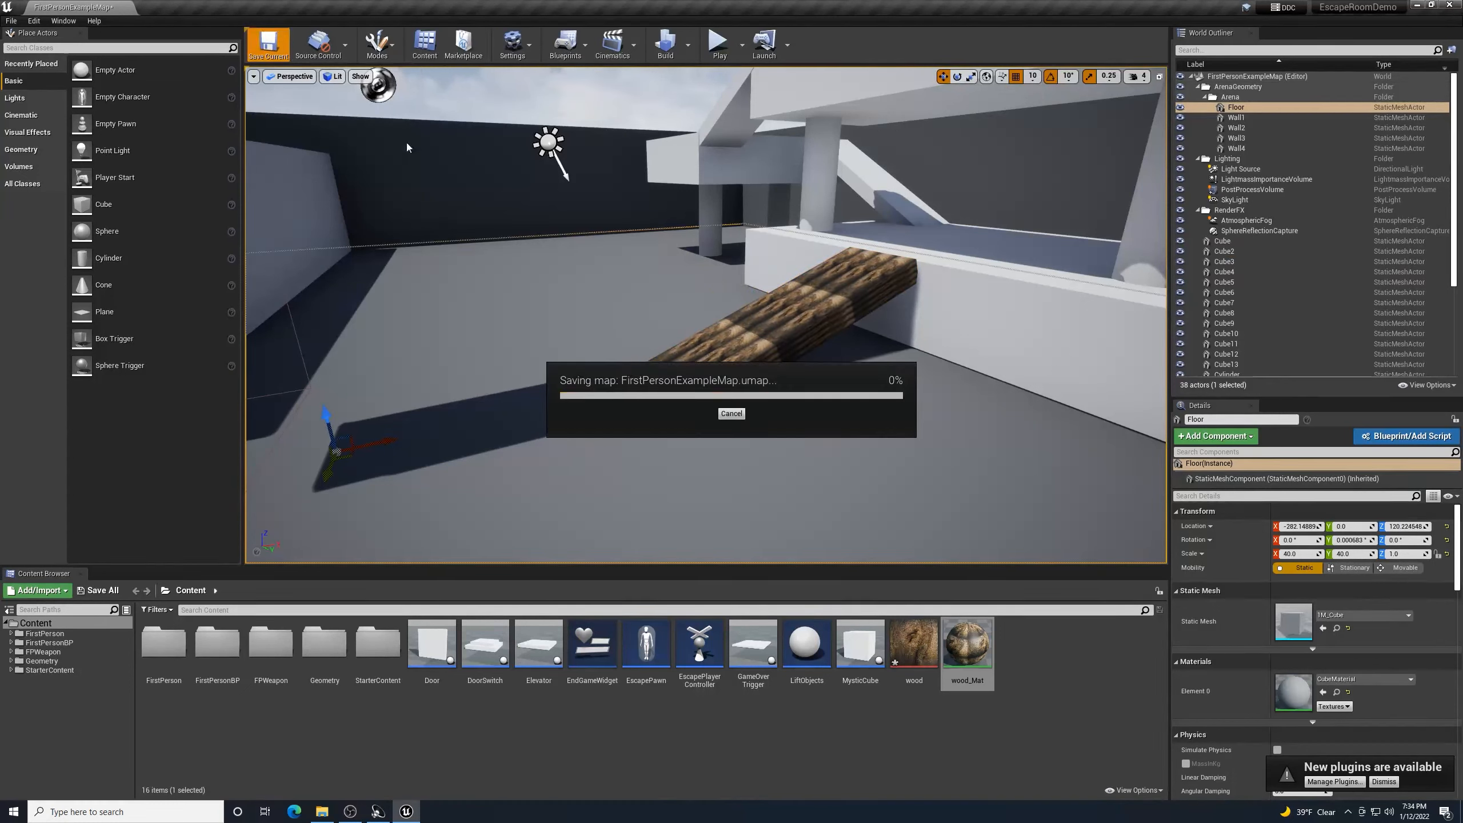
{"action": "right_click_drag", "start_coordinate": [706, 315], "coordinate": [618, 419]}
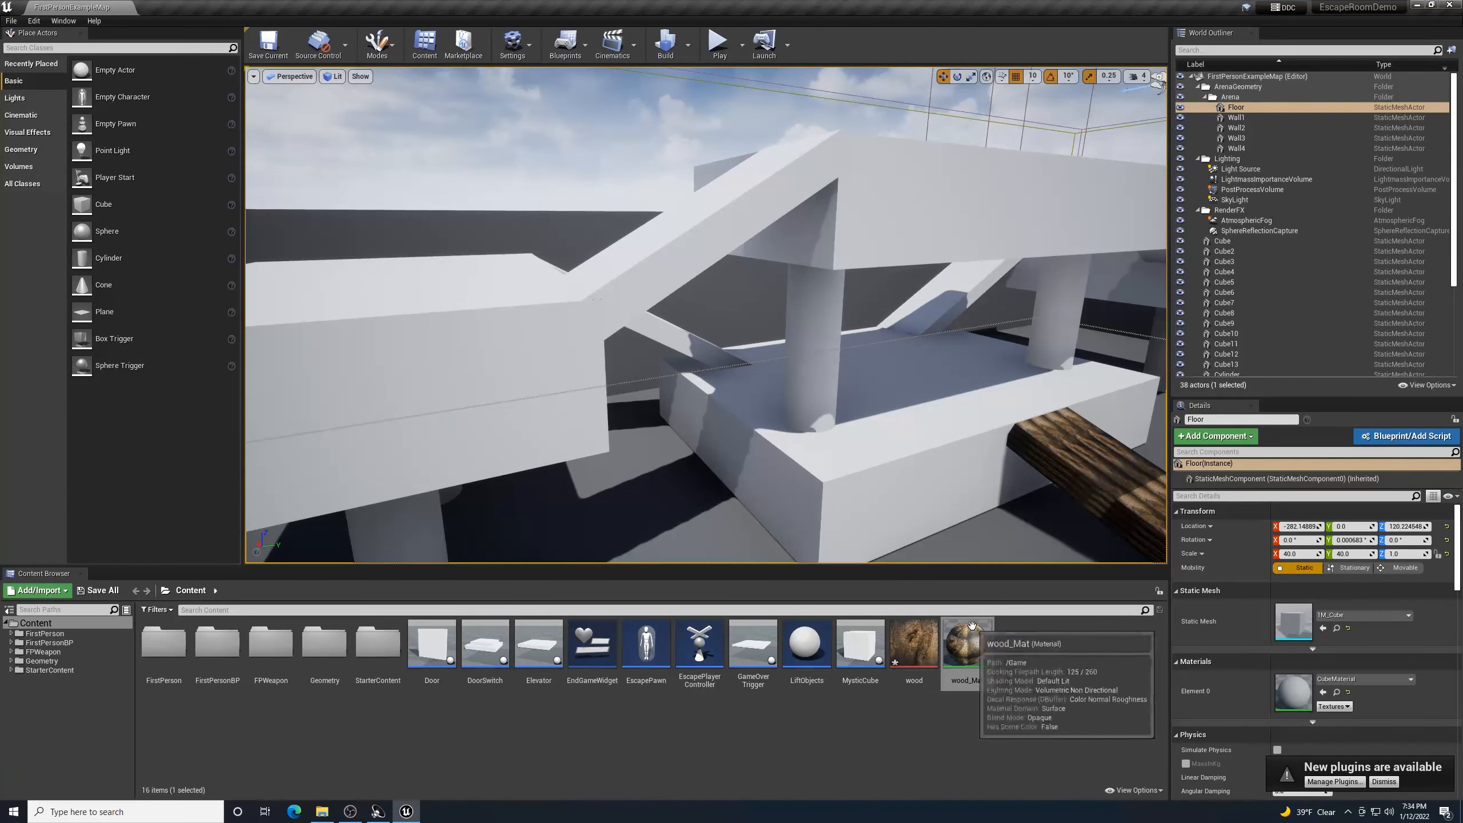
{"action": "left_click_drag", "start_coordinate": [977, 636], "coordinate": [748, 345]}
{"action": "right_click_drag", "start_coordinate": [748, 345], "coordinate": [889, 369]}
{"action": "key", "text": "w"}
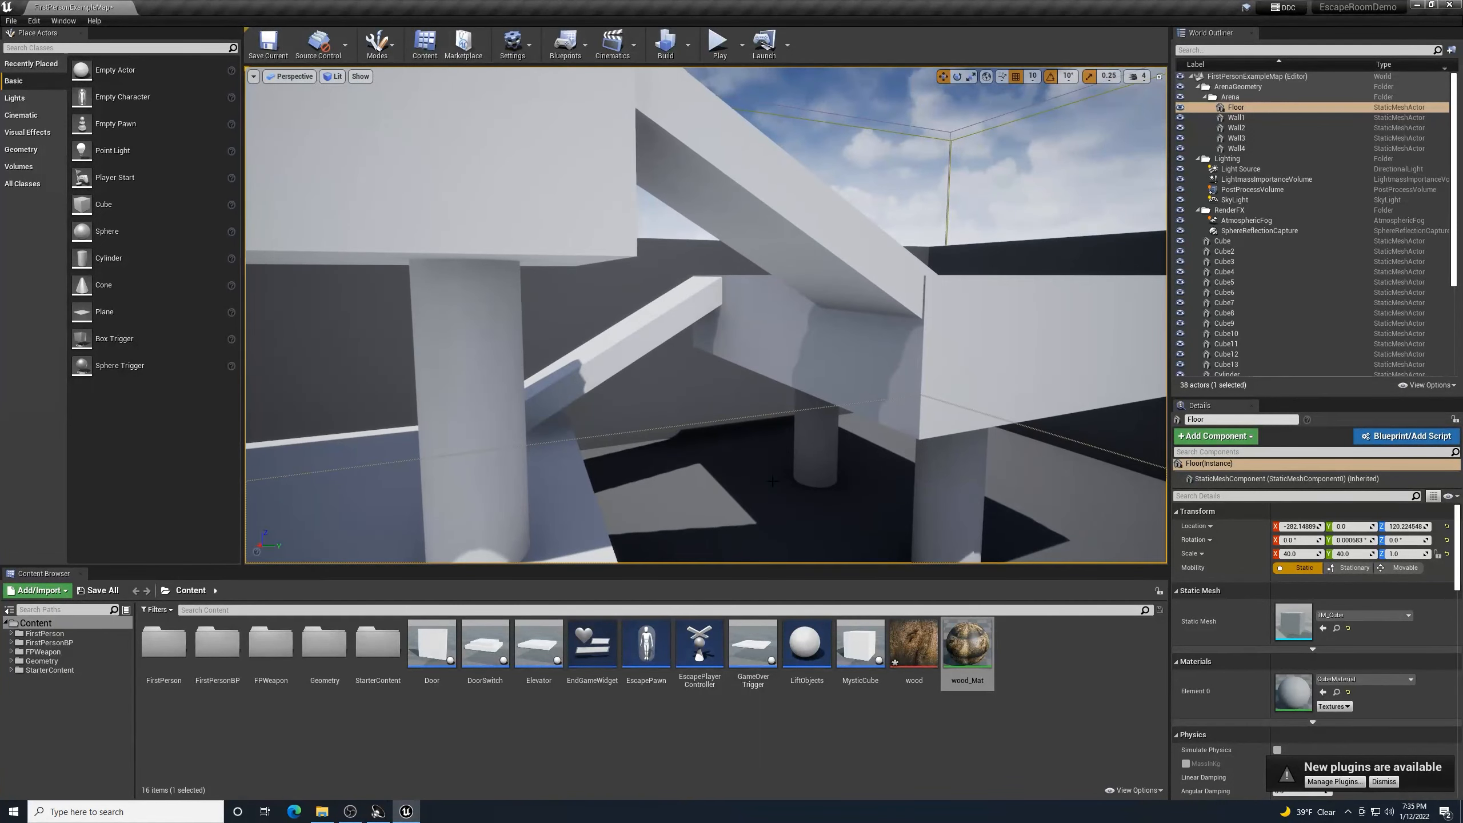
- Apply wood_Mat to the upper beam, the middle diagonal beam, and two diagonal ramps
{"action": "left_click_drag", "start_coordinate": [968, 642], "coordinate": [822, 291]}
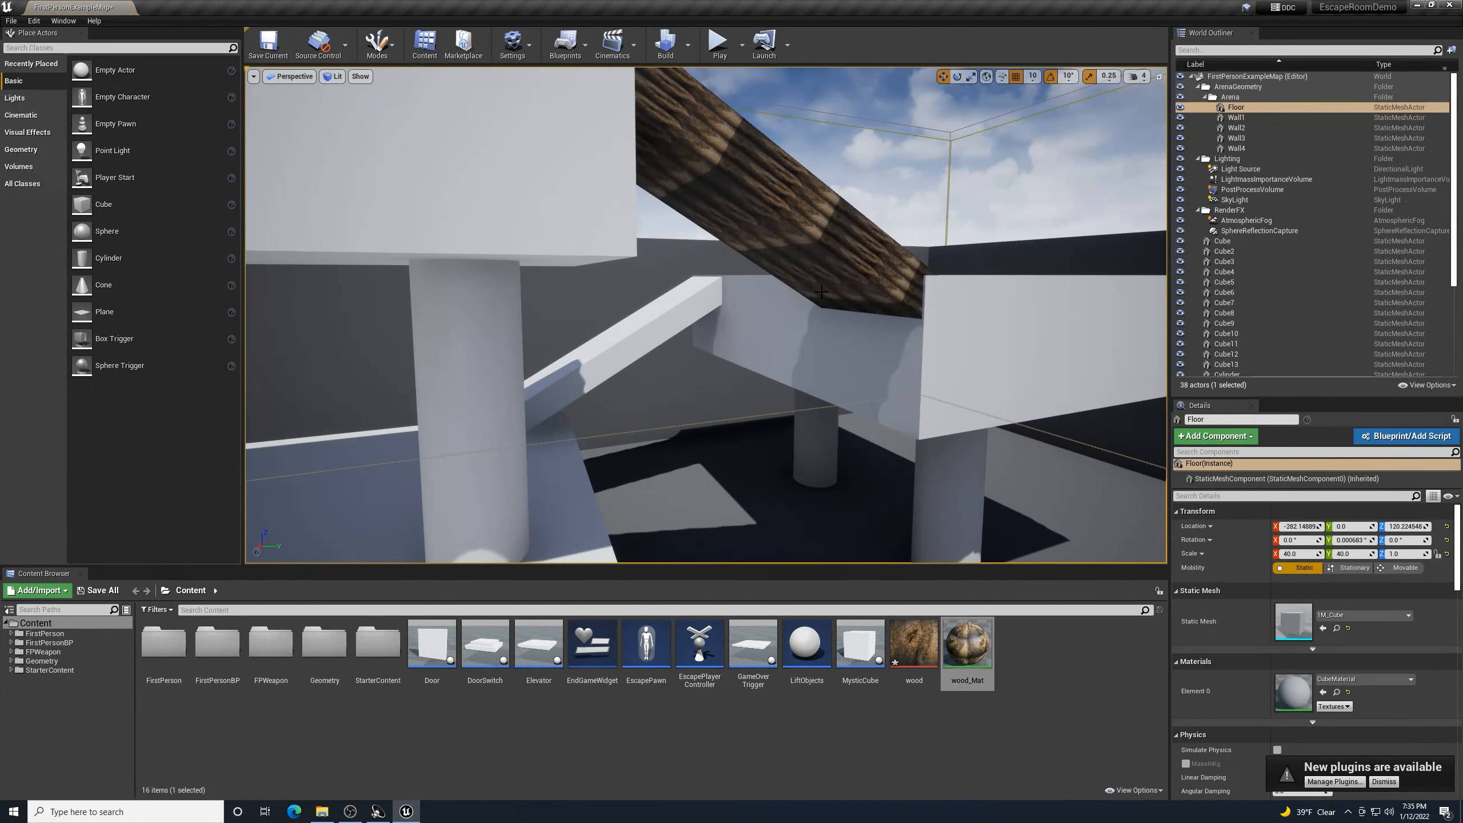
{"action": "left_click_drag", "start_coordinate": [967, 643], "coordinate": [668, 368]}
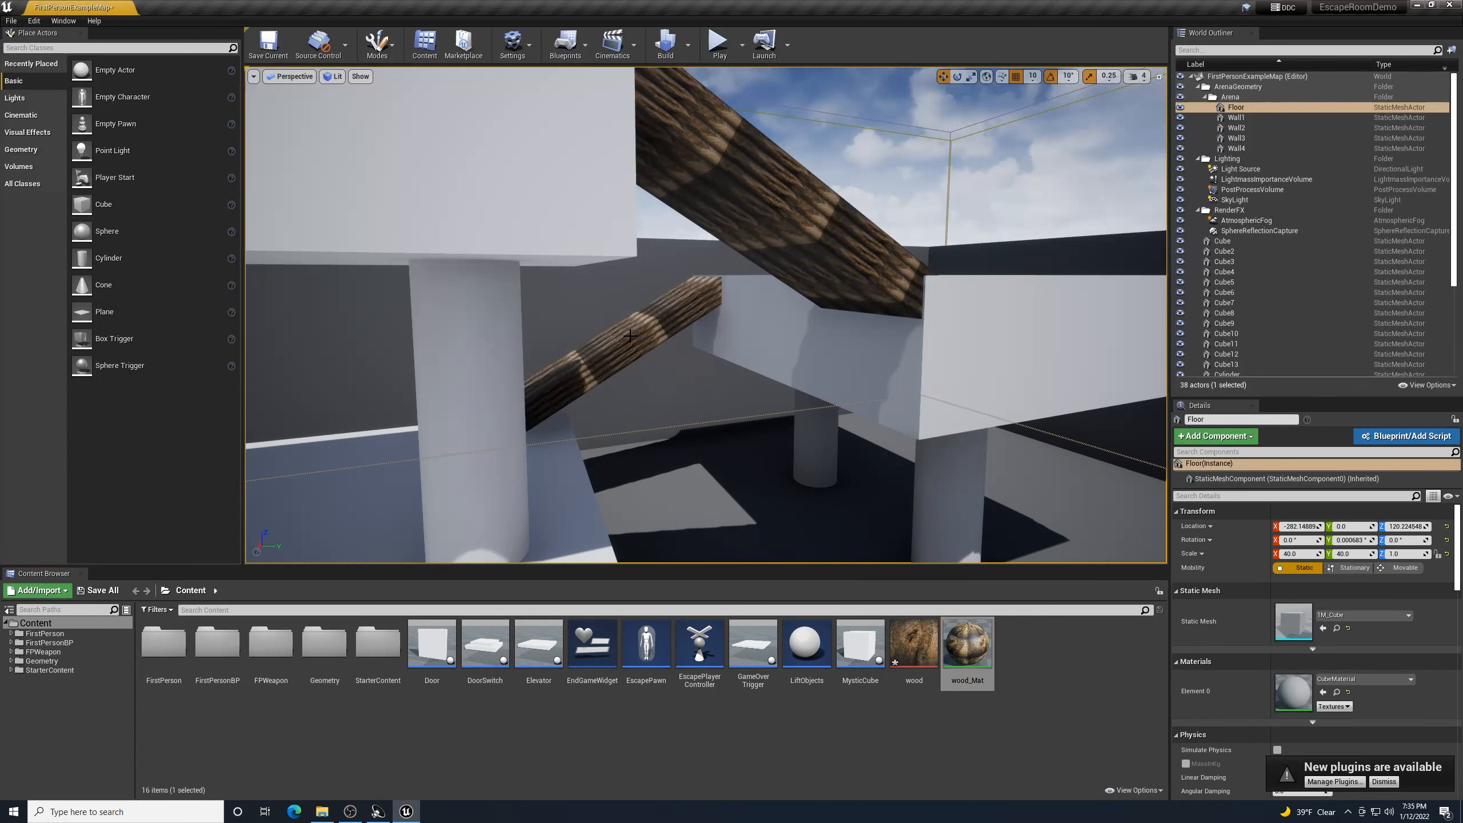
{"action": "right_click_drag", "start_coordinate": [668, 369], "coordinate": [633, 340]}
{"action": "key", "text": "w"}
{"action": "left_click_drag", "start_coordinate": [964, 652], "coordinate": [736, 443]}
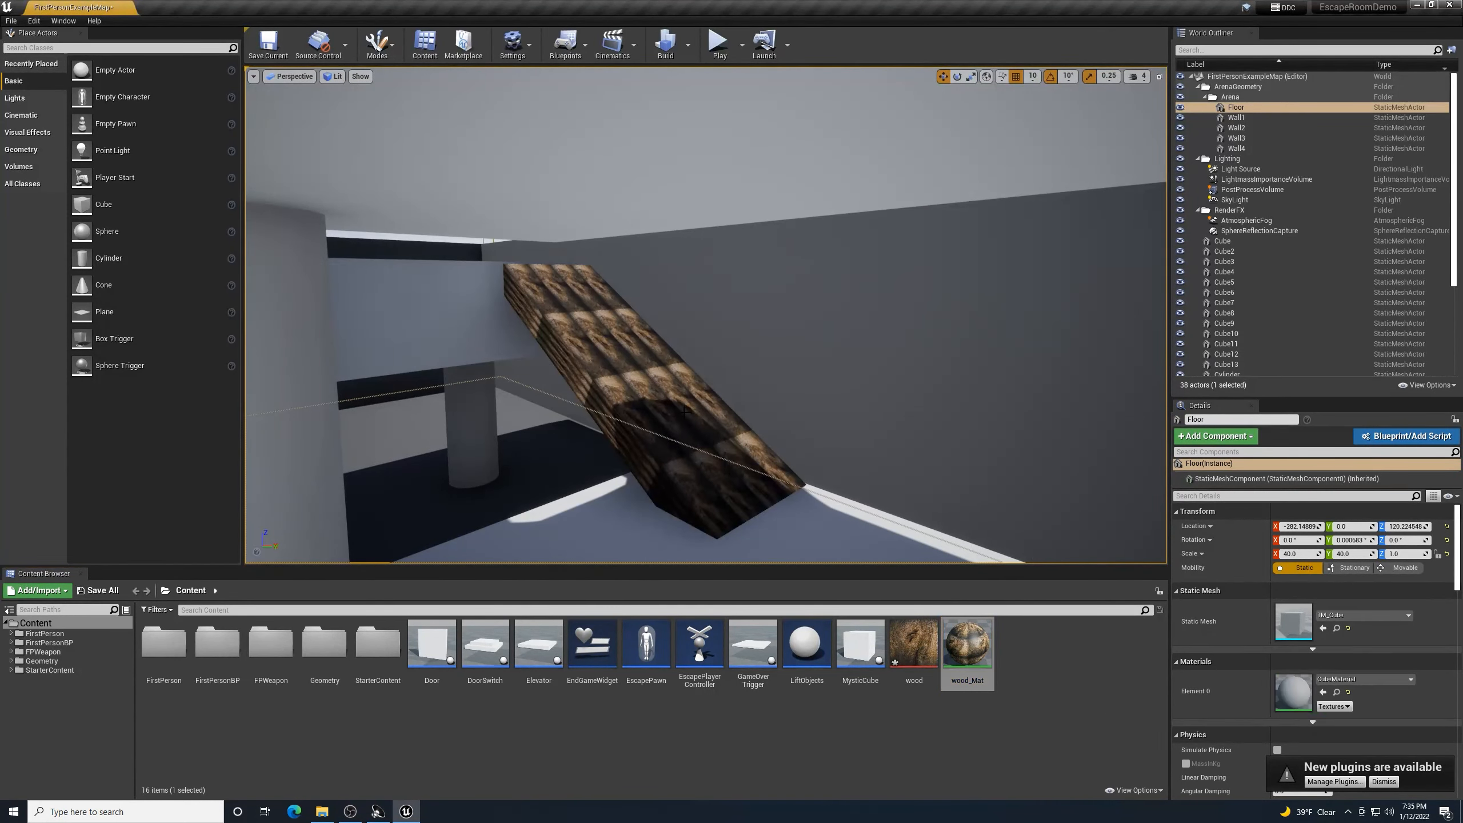
{"action": "right_click_drag", "start_coordinate": [736, 444], "coordinate": [683, 480]}
{"action": "key", "text": "s"}
{"action": "key", "text": "w"}
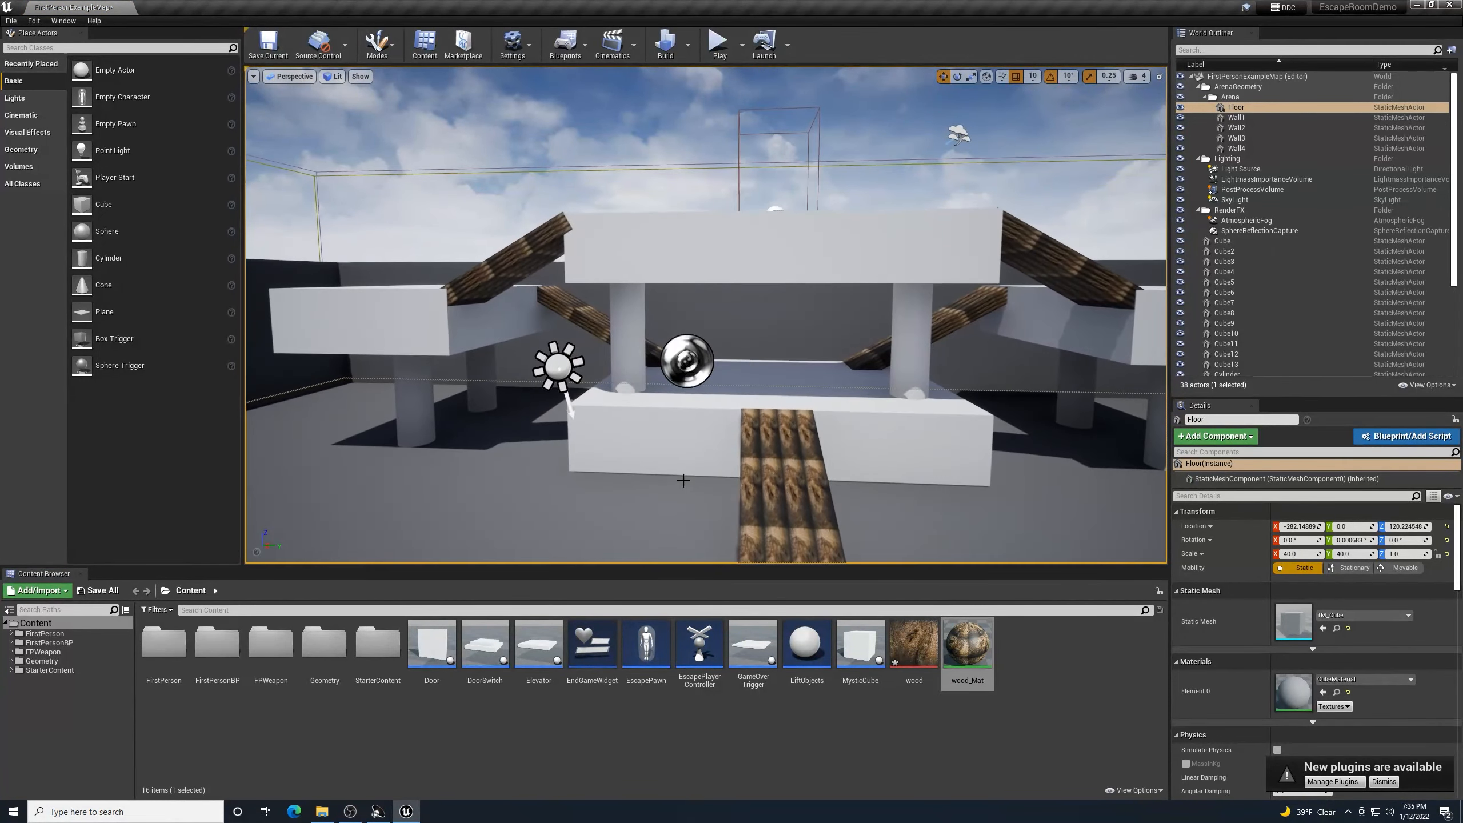
- Save the level and review the wooden beams and ramp from the front
{"action": "left_click", "coordinate": [268, 45]}
{"action": "mouse_move", "coordinate": [724, 335]}
{"action": "right_mouse_down"}
{"action": "mouse_move", "coordinate": [720, 398]}
{"action": "mouse_move", "coordinate": [722, 336]}
{"action": "right_mouse_up"}
{"action": "key", "text": "w"}
{"action": "key", "text": "s"}
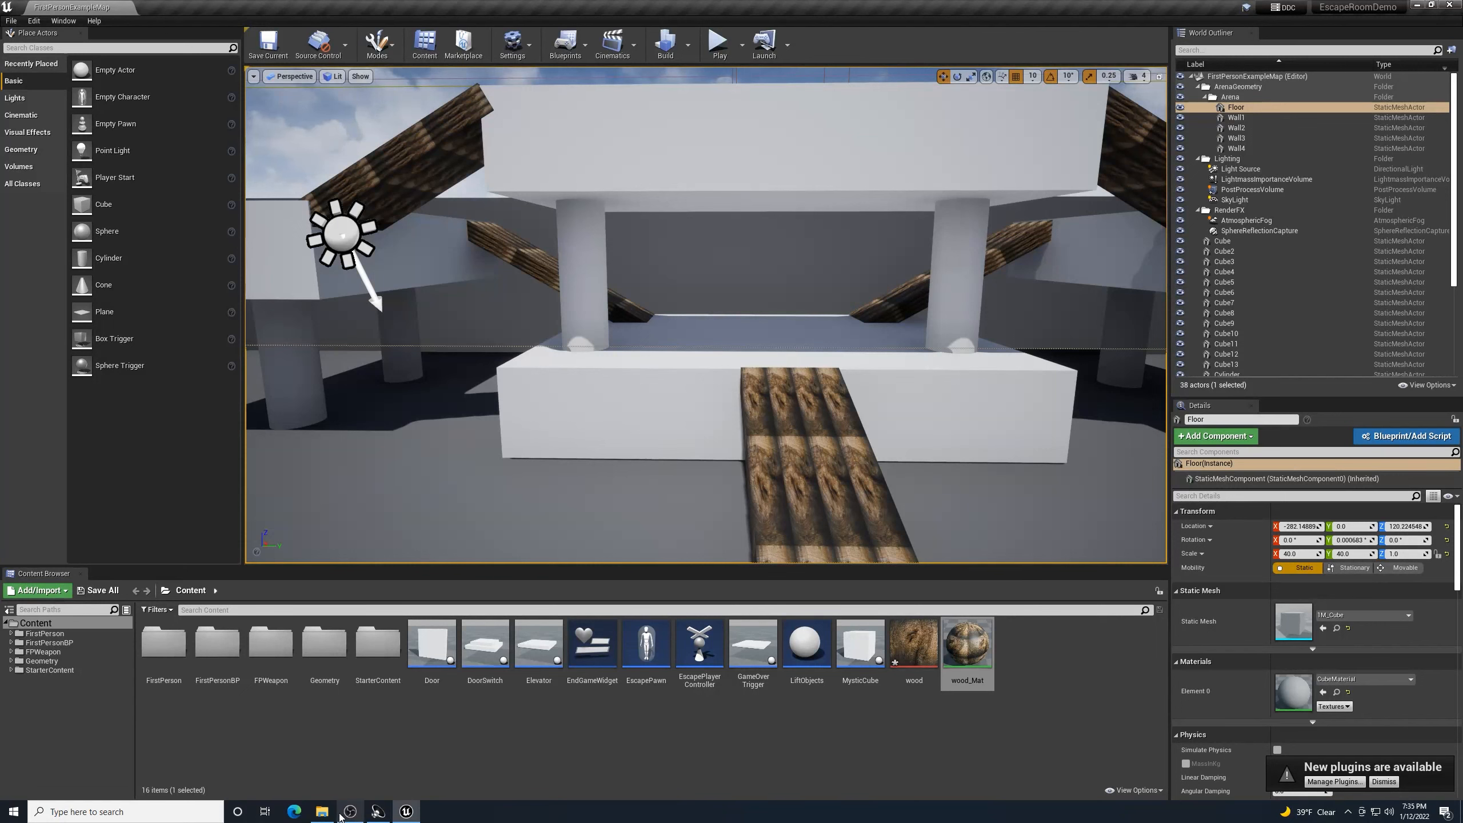
- Import marble.jpg from the tutorial textures folder into the Content Browser
{"action": "left_click", "coordinate": [322, 812]}
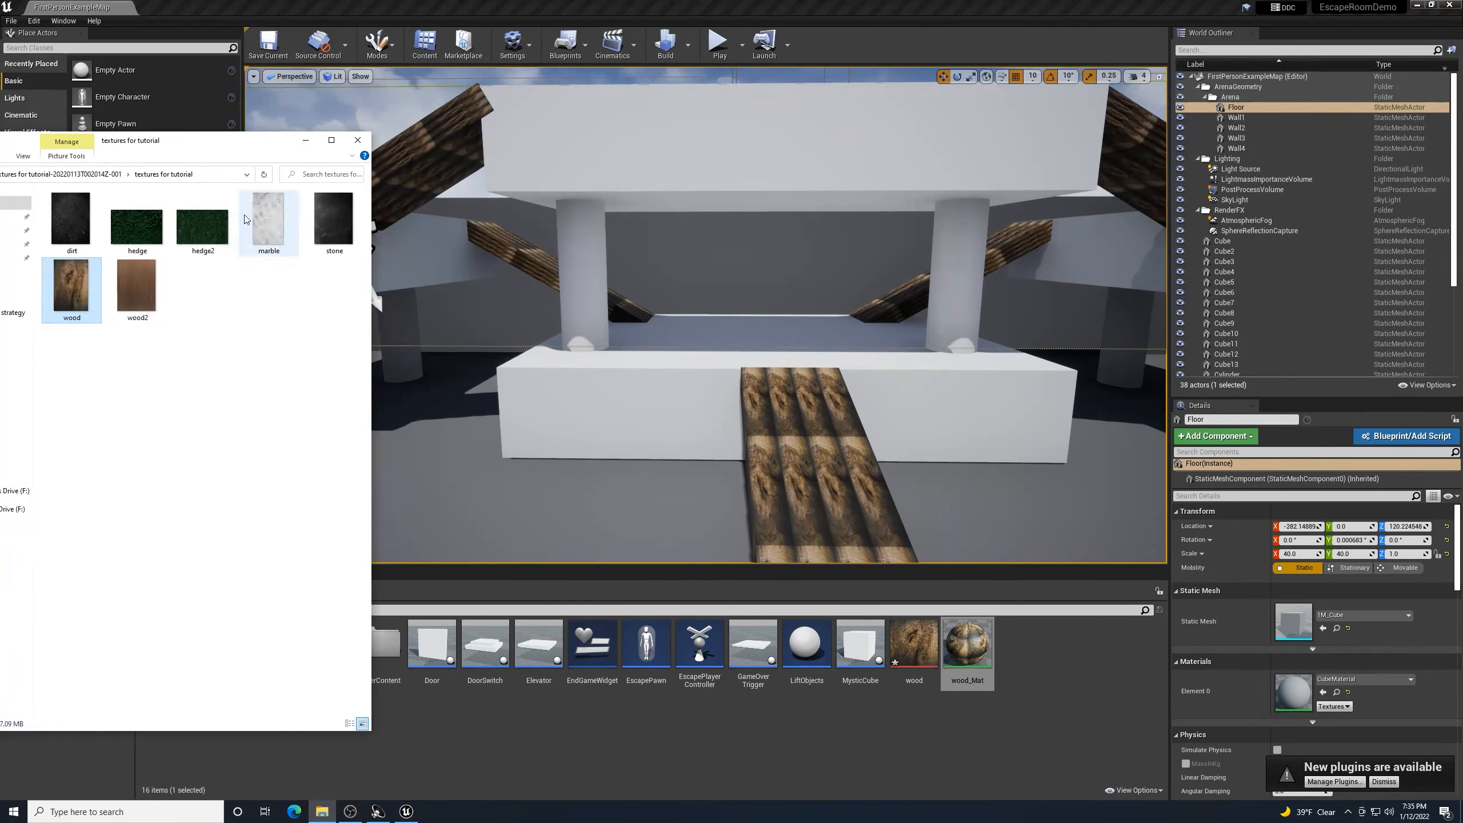
{"action": "left_click_drag", "start_coordinate": [269, 221], "coordinate": [1045, 678]}
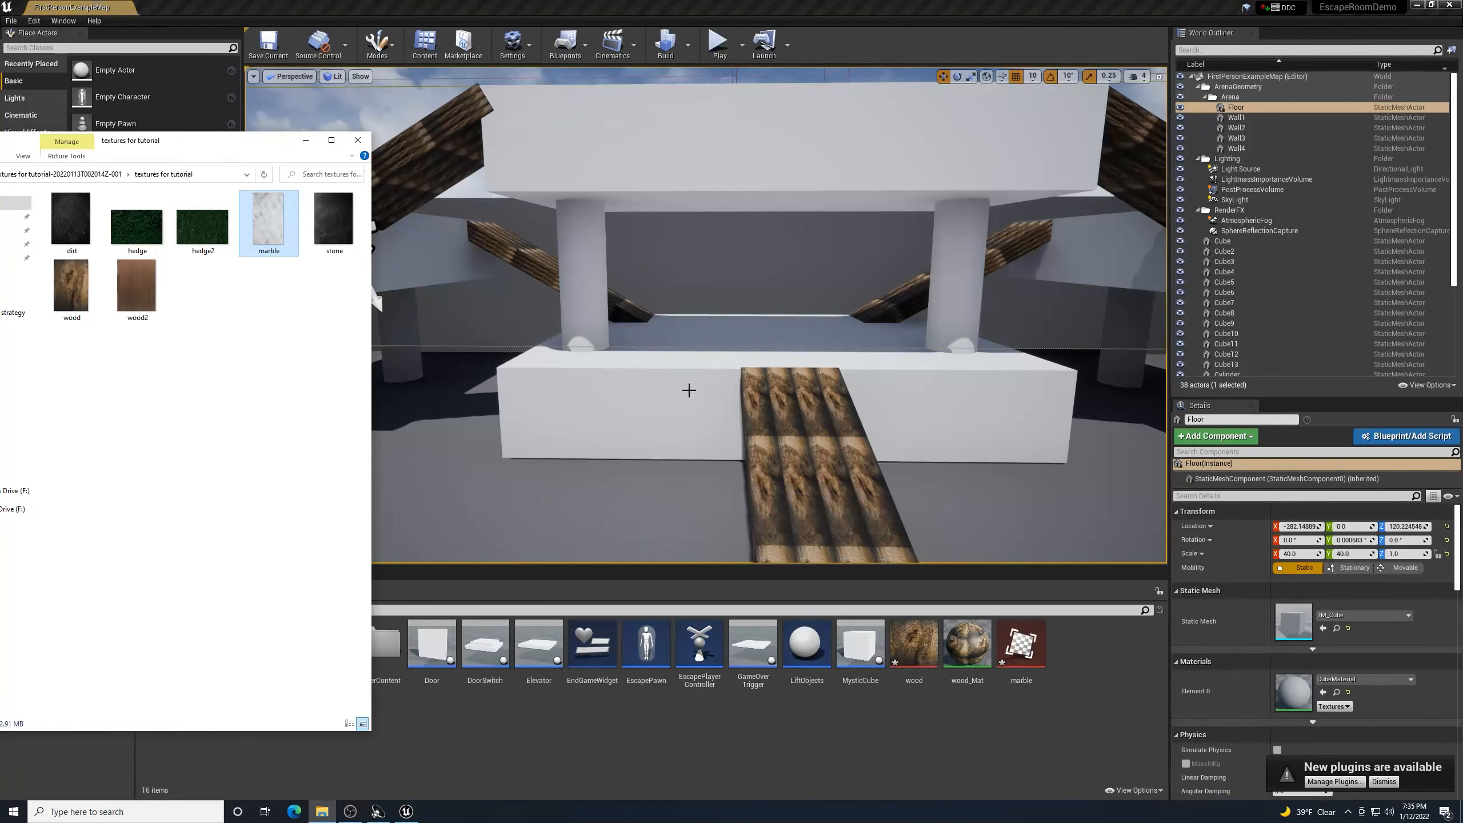
{"action": "left_click", "coordinate": [357, 141]}
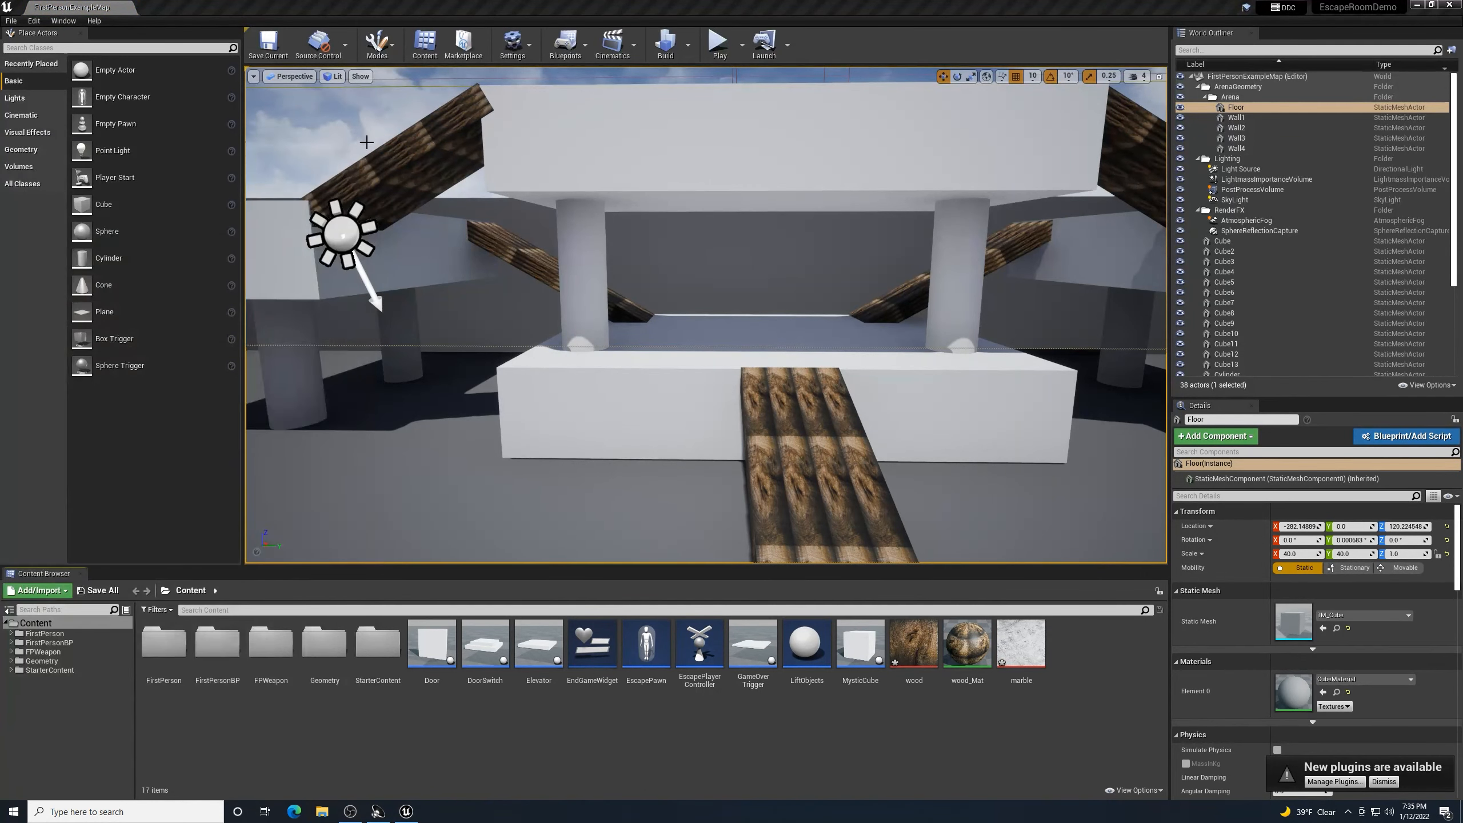
- Create marble_Mat from the marble texture and apply it to the left pillar
{"action": "right_click", "coordinate": [1039, 646]}
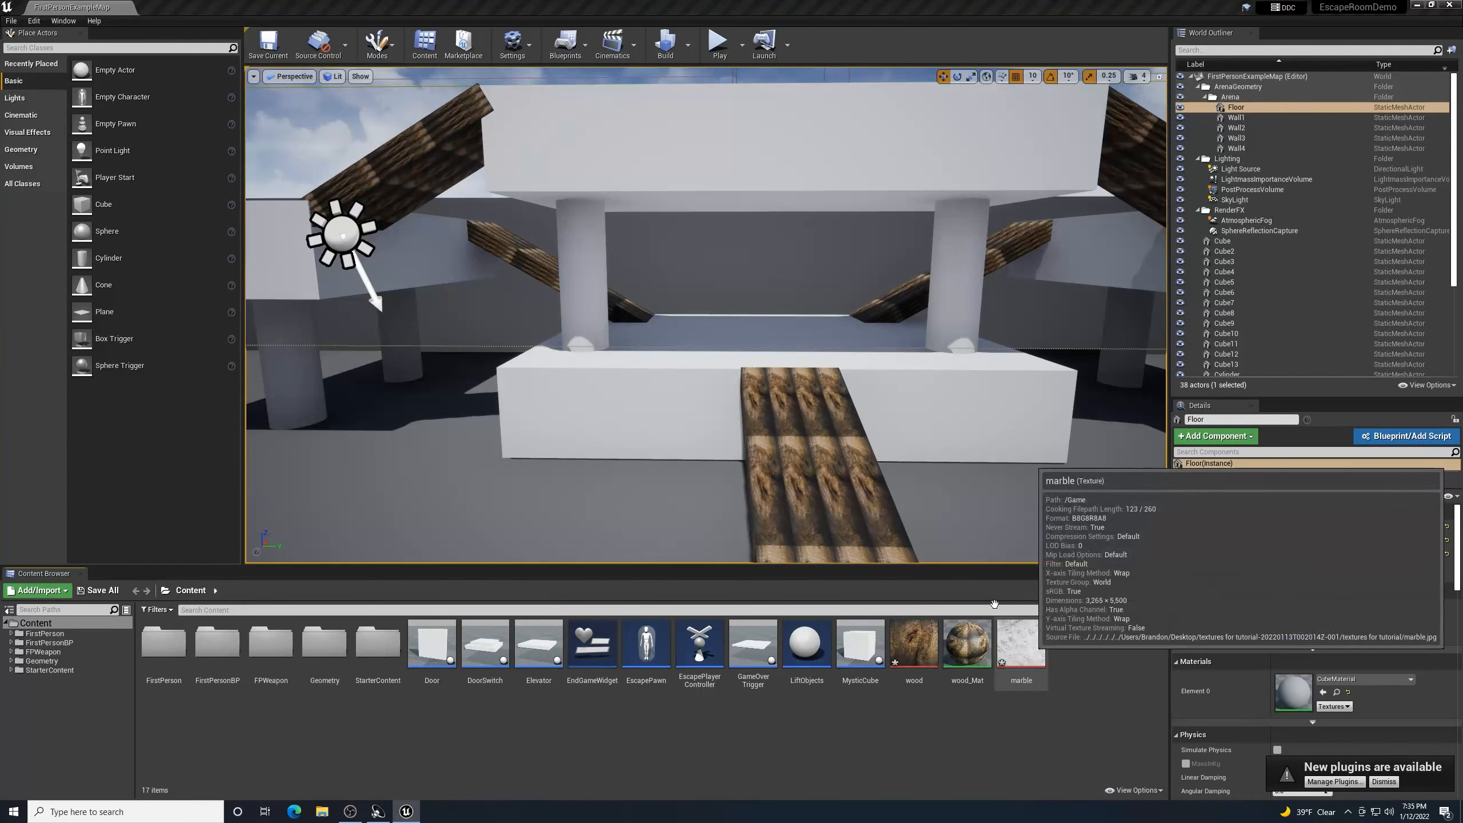
{"action": "left_click", "coordinate": [1083, 484]}
{"action": "left_click_drag", "start_coordinate": [1075, 642], "coordinate": [574, 294]}
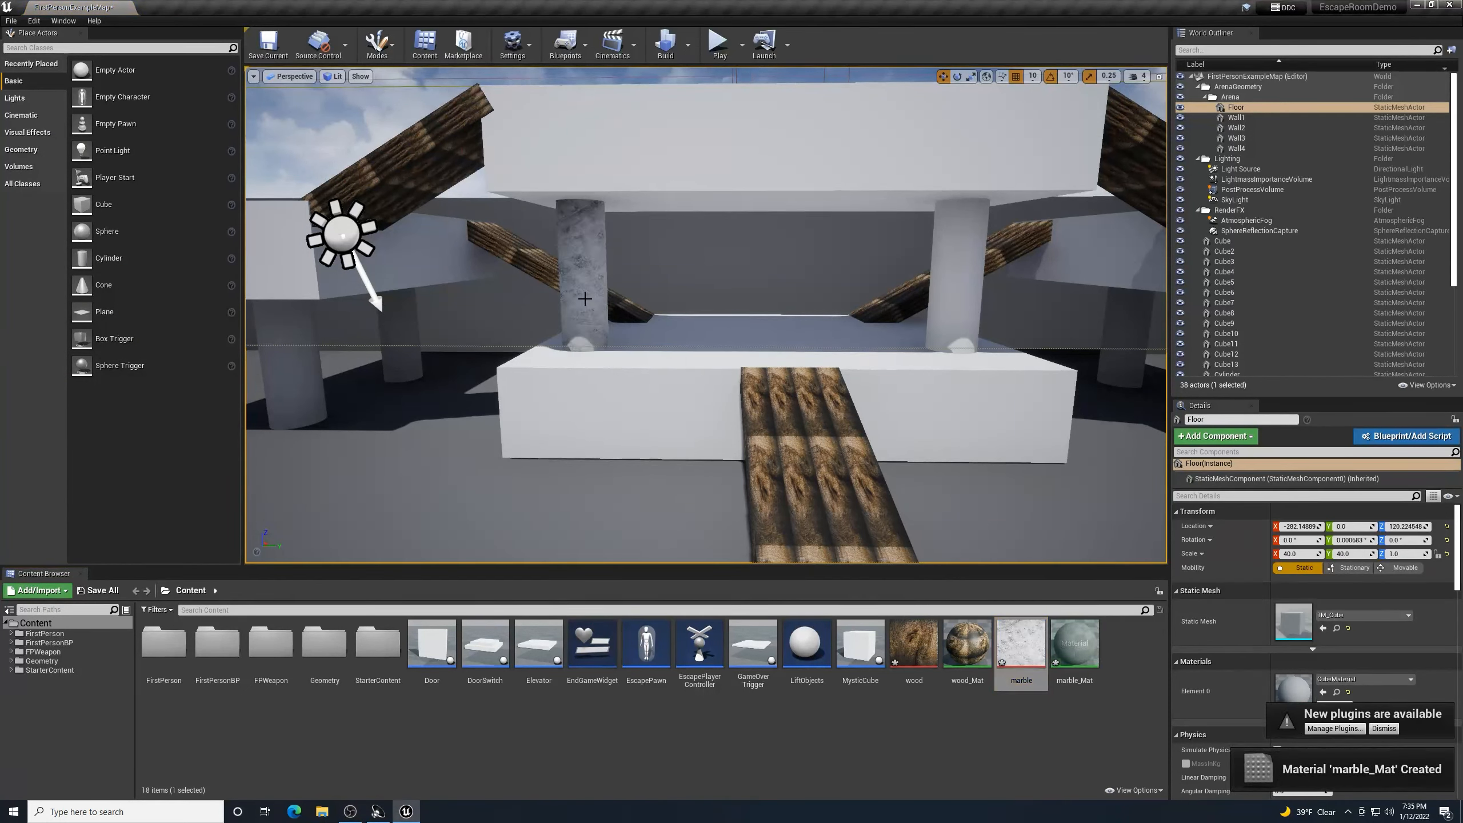
- Apply marble_Mat to the next pillar and the rear pillar
{"action": "scroll", "coordinate": [675, 246], "scroll_direction": "up", "scroll_amount": 5}
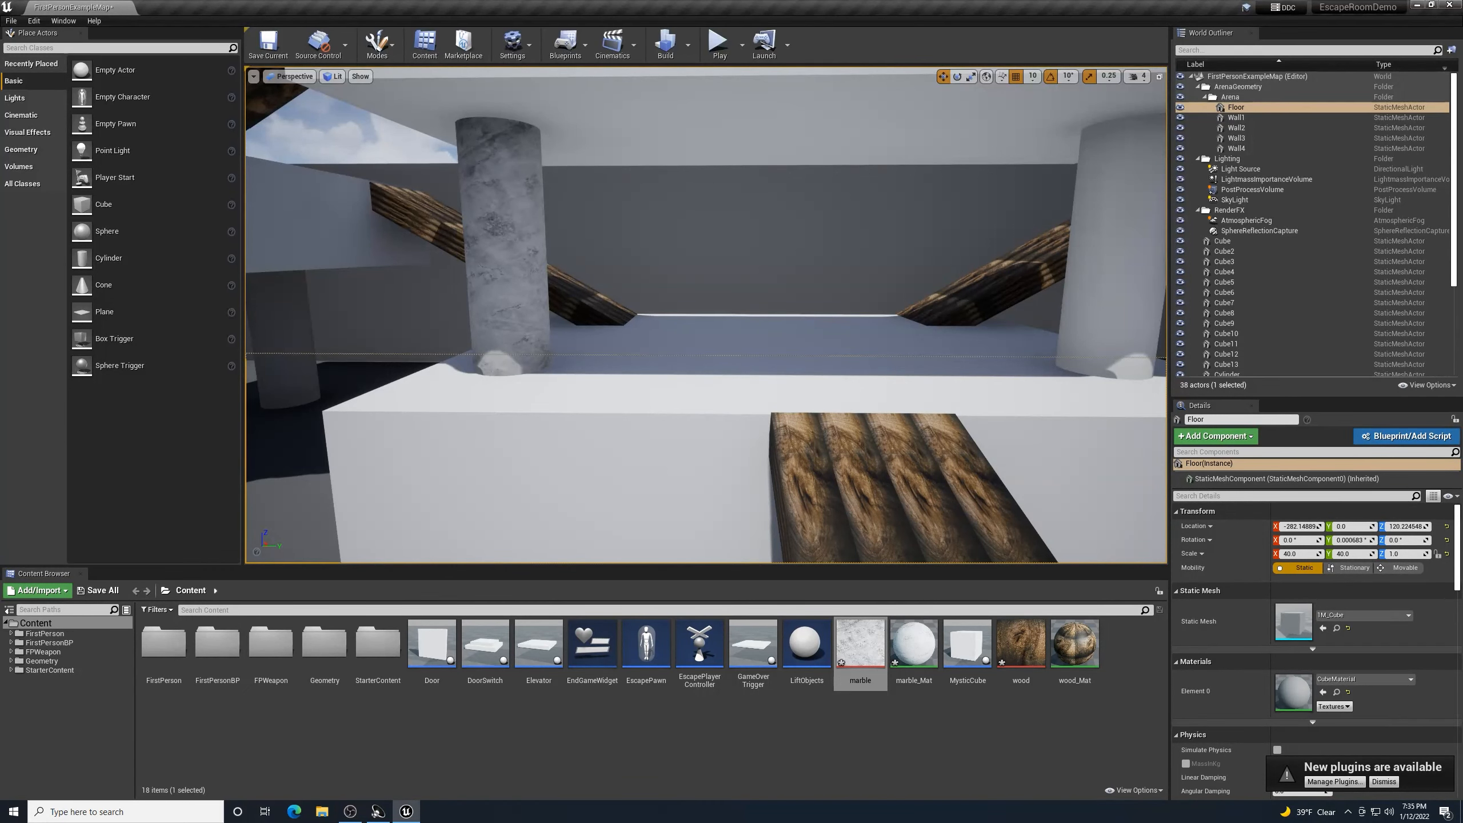
{"action": "key", "text": "d"}
{"action": "right_click_drag", "start_coordinate": [653, 311], "coordinate": [653, 311]}
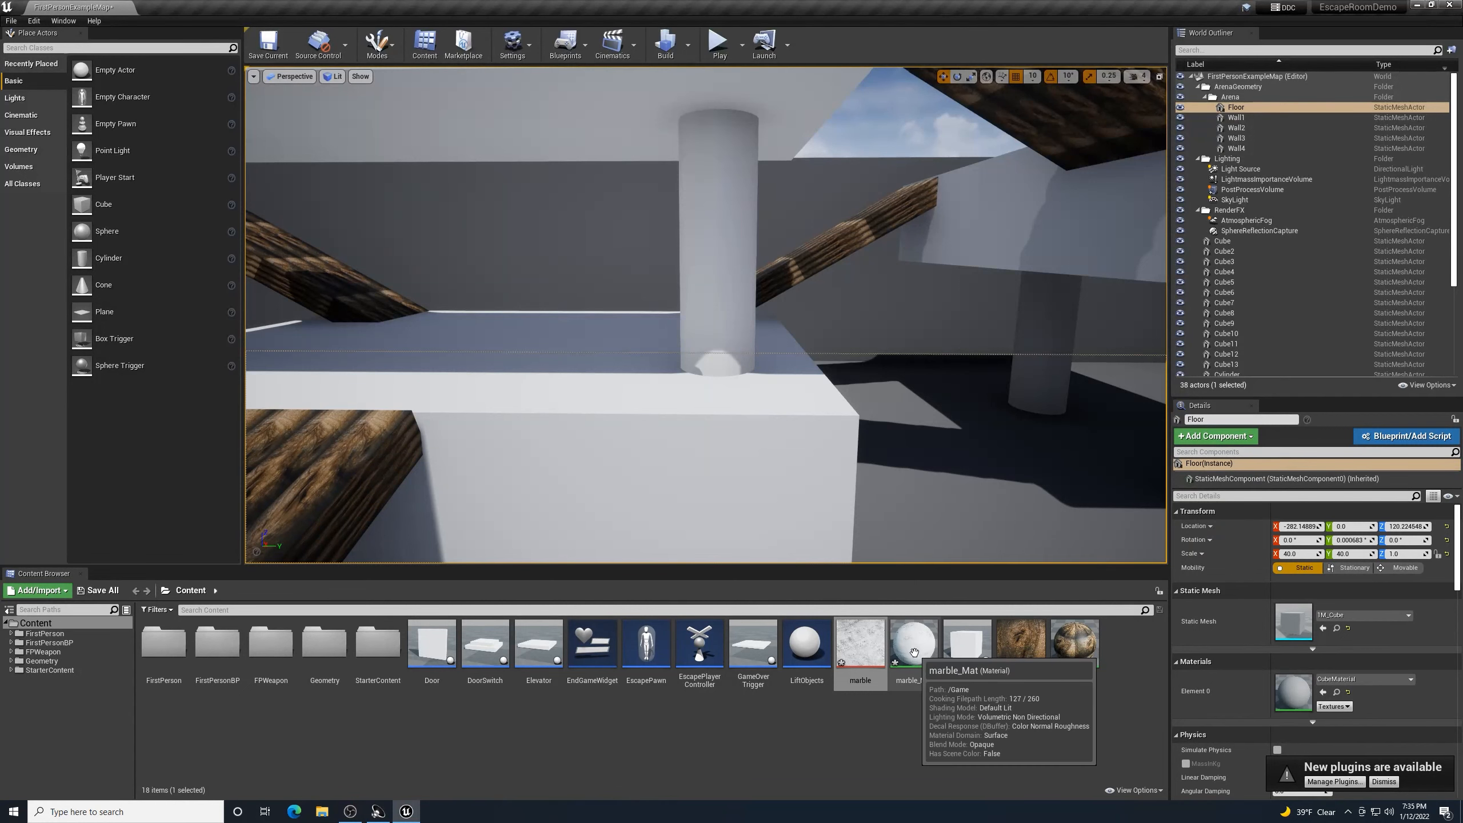
{"action": "left_click_drag", "start_coordinate": [914, 642], "coordinate": [718, 272]}
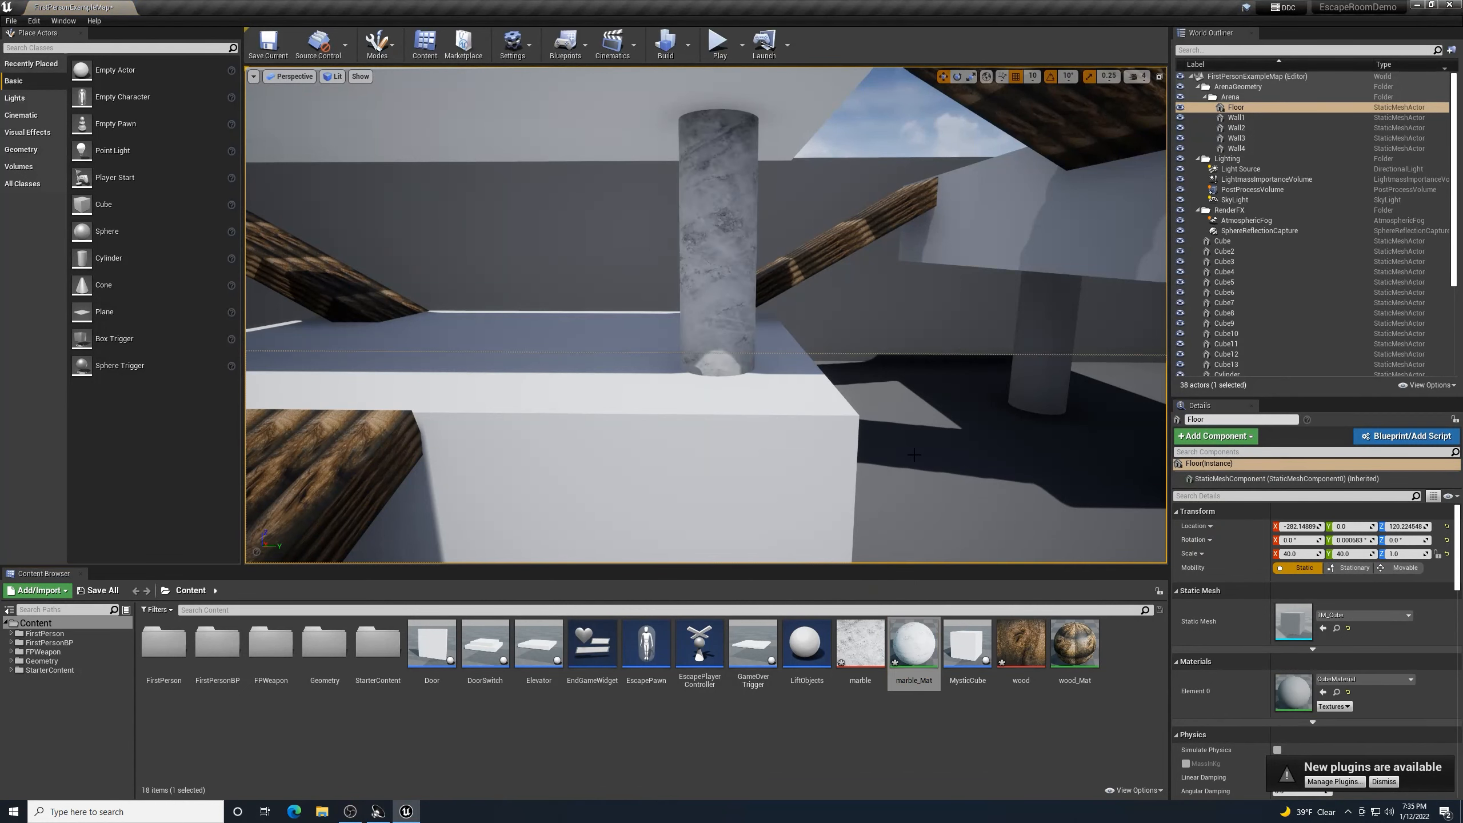
{"action": "key", "text": "d"}
{"action": "right_click_drag", "start_coordinate": [913, 455], "coordinate": [914, 452]}
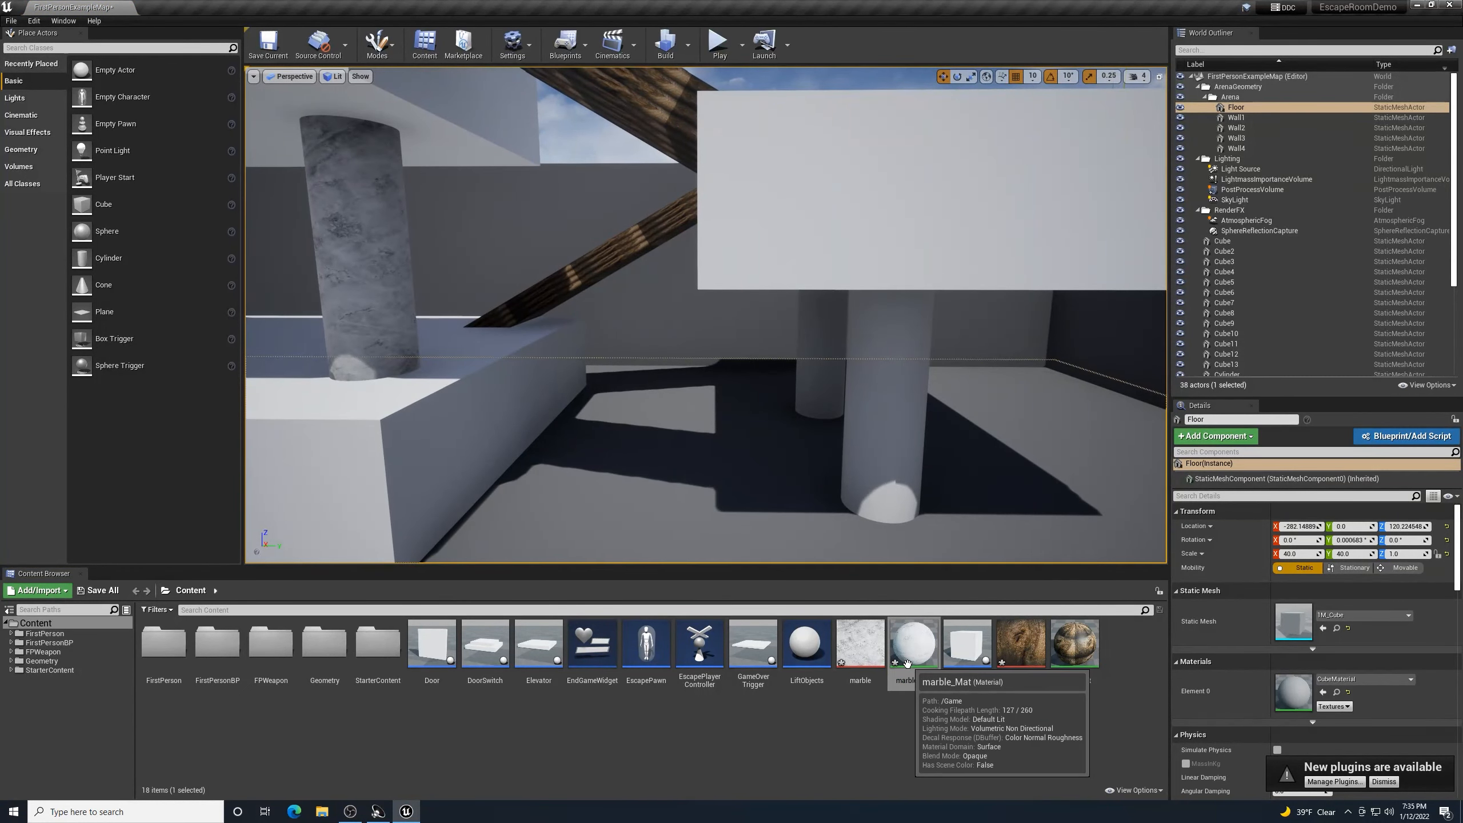
{"action": "left_click_drag", "start_coordinate": [908, 664], "coordinate": [816, 379]}
- Apply marble_Mat to the front and rear columns beneath the raised white platform
{"action": "left_click_drag", "start_coordinate": [915, 652], "coordinate": [878, 479]}
{"action": "right_click_drag", "start_coordinate": [878, 479], "coordinate": [794, 513]}
{"action": "key", "text": "w"}
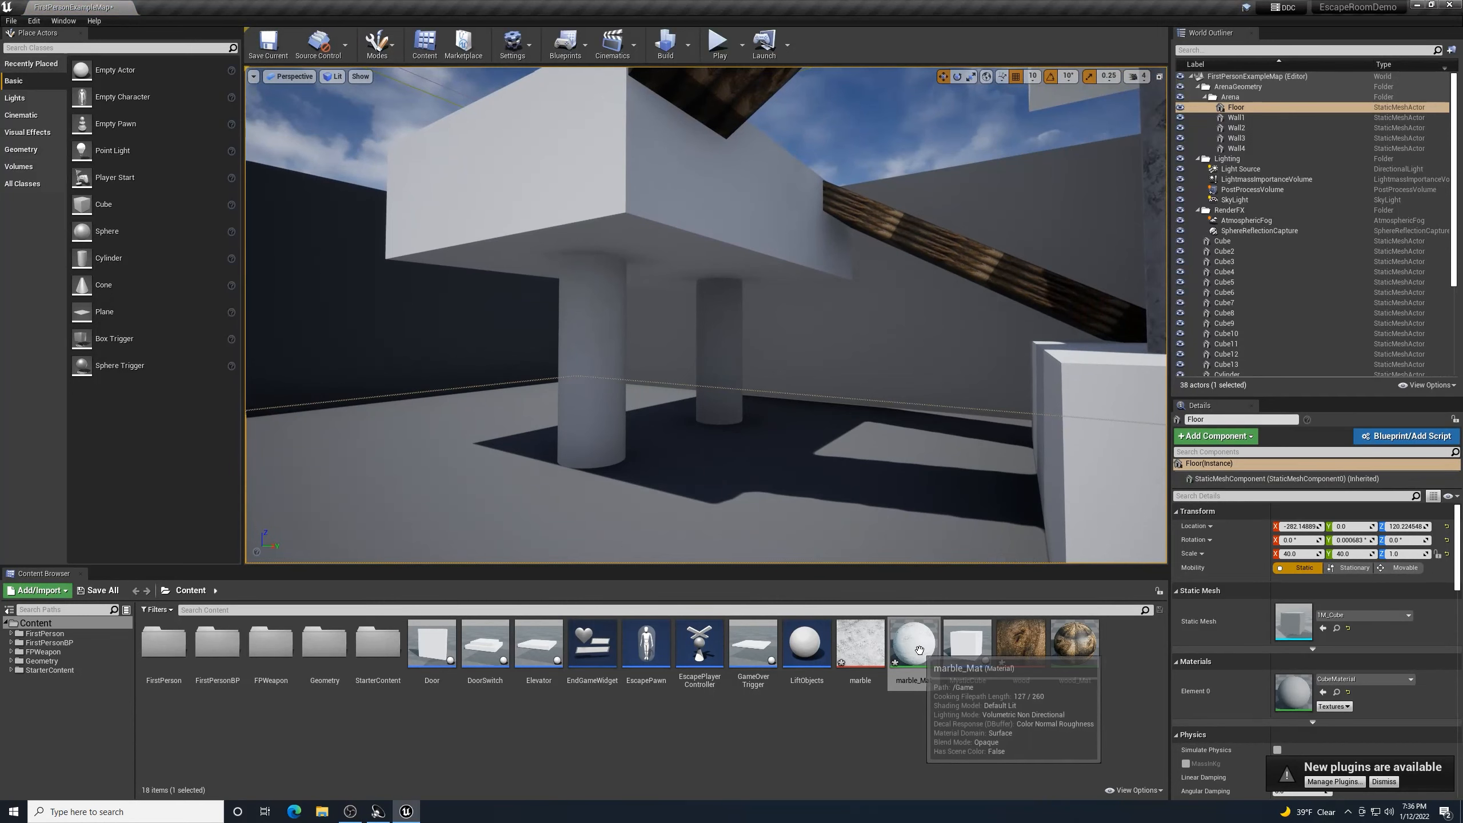
{"action": "left_click_drag", "start_coordinate": [919, 650], "coordinate": [616, 421]}
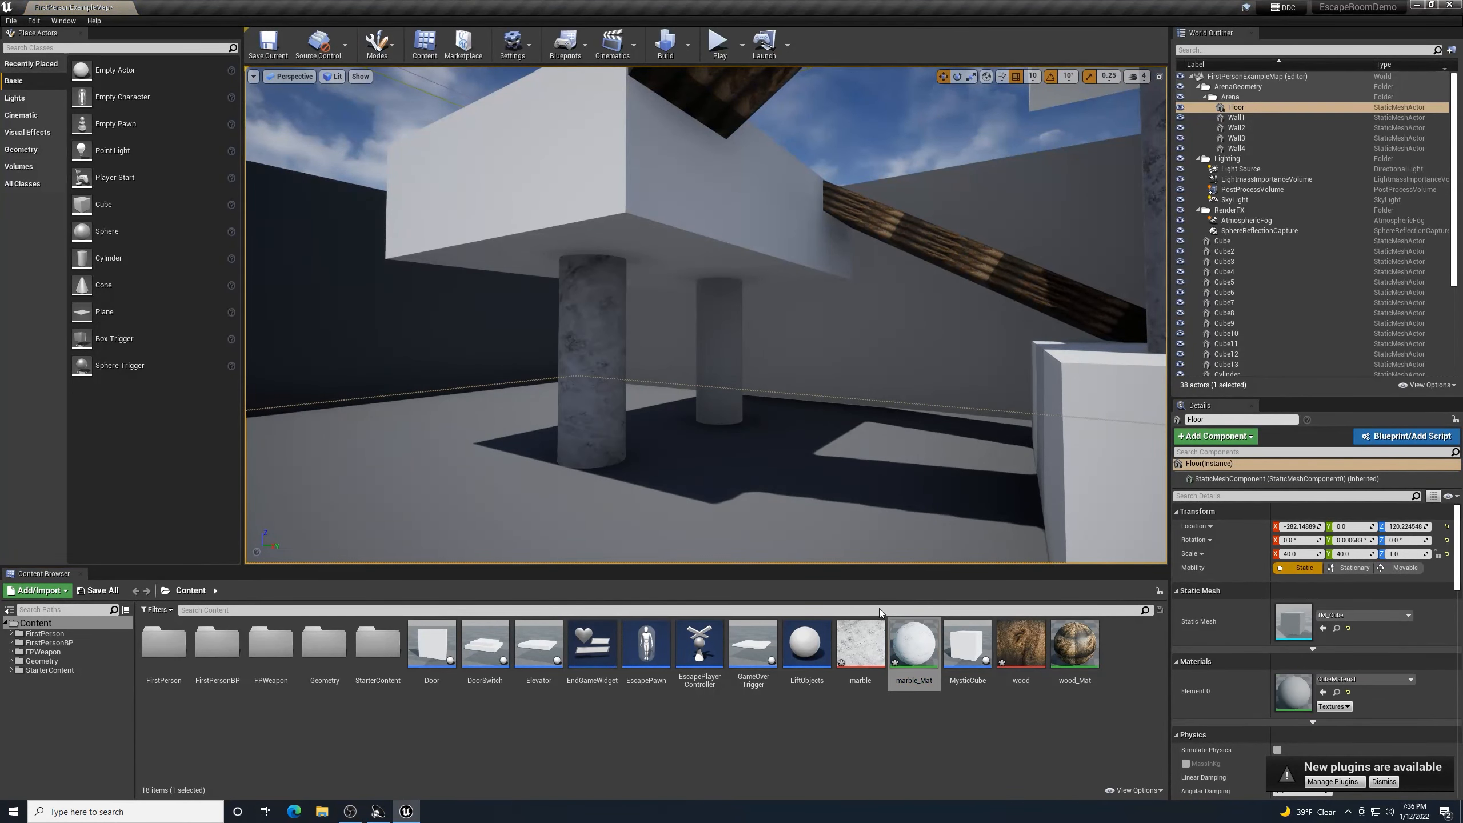
{"action": "left_click_drag", "start_coordinate": [913, 642], "coordinate": [720, 369]}
{"action": "right_click_drag", "start_coordinate": [720, 368], "coordinate": [662, 369]}
{"action": "key", "text": "w"}
- Fly to the wall opening and try marble_Mat on the door wall
{"action": "key", "text": "s"}
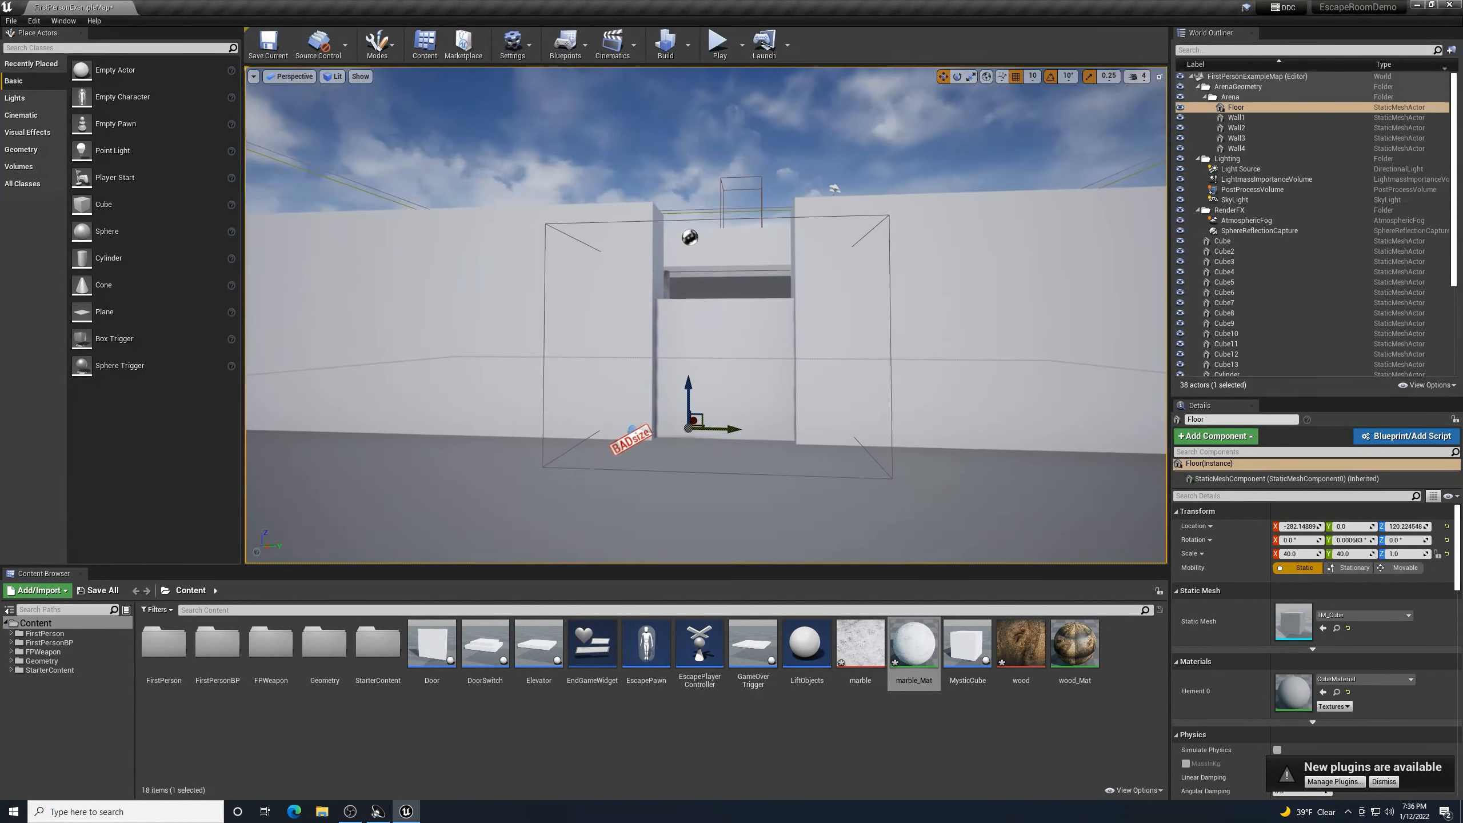
{"action": "key", "text": "w"}
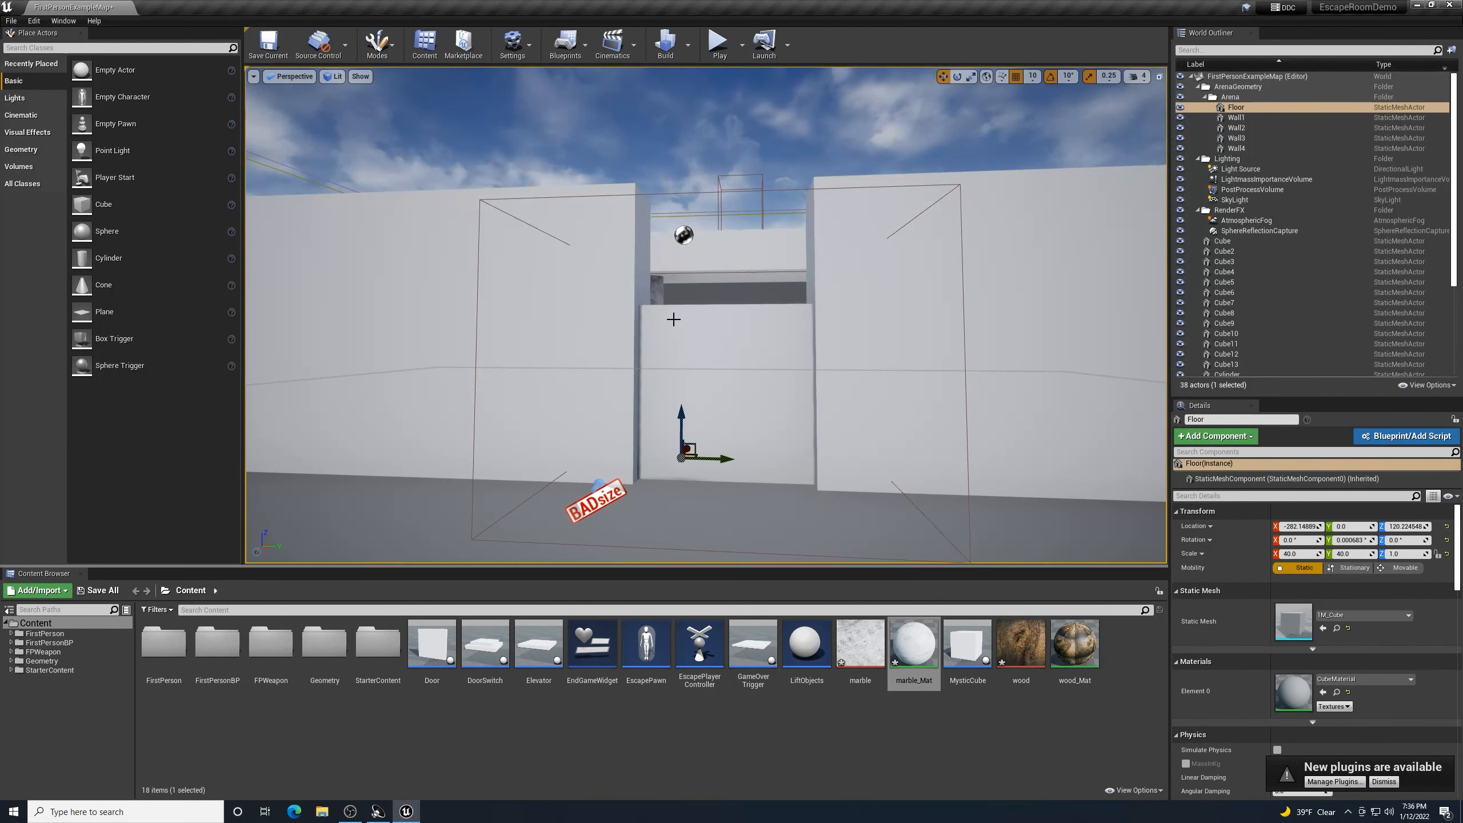
{"action": "key", "text": "s"}
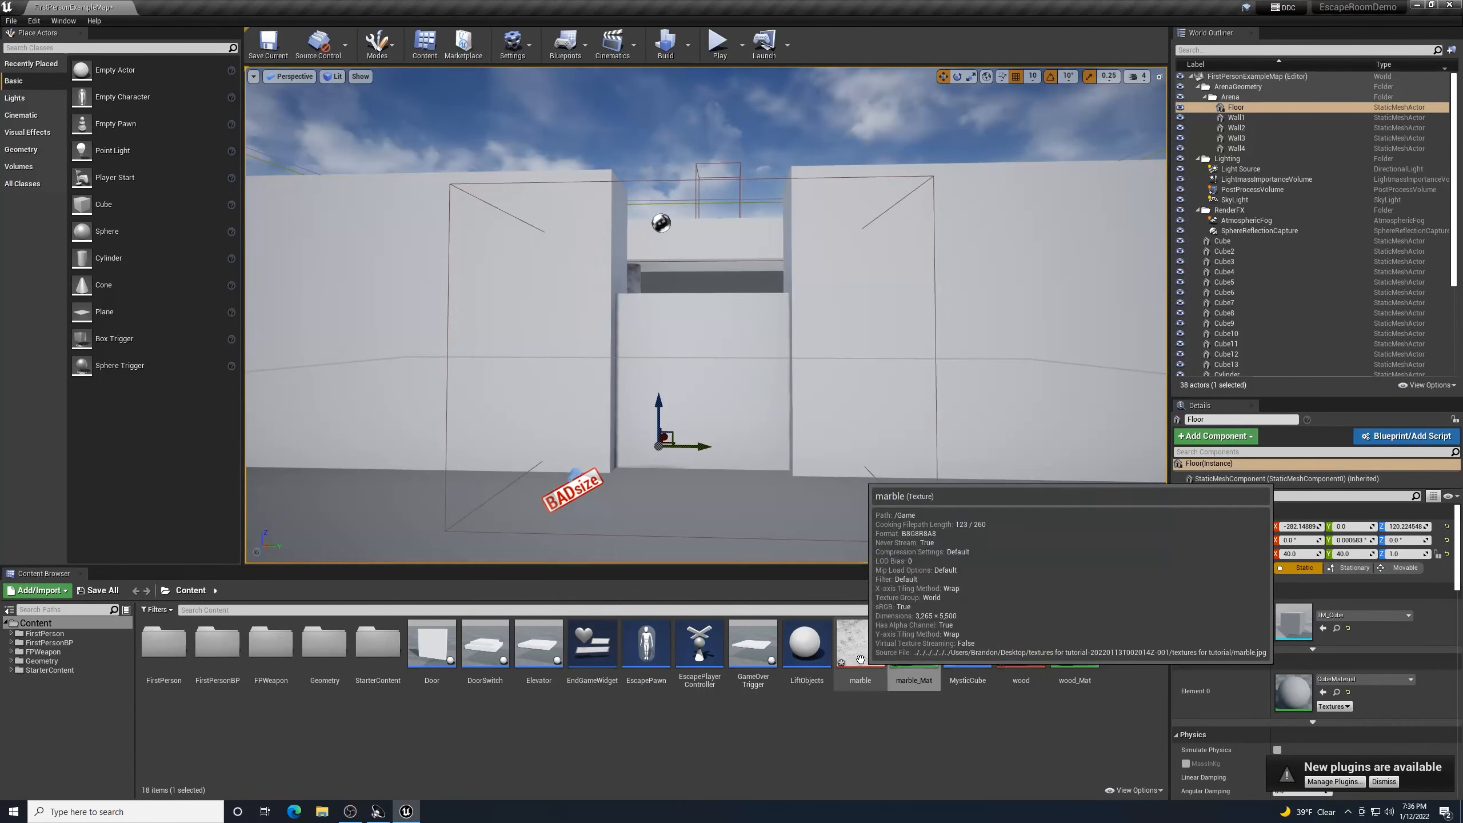
{"action": "left_click", "coordinate": [912, 646]}
{"action": "left_click_drag", "start_coordinate": [912, 646], "coordinate": [727, 398]}
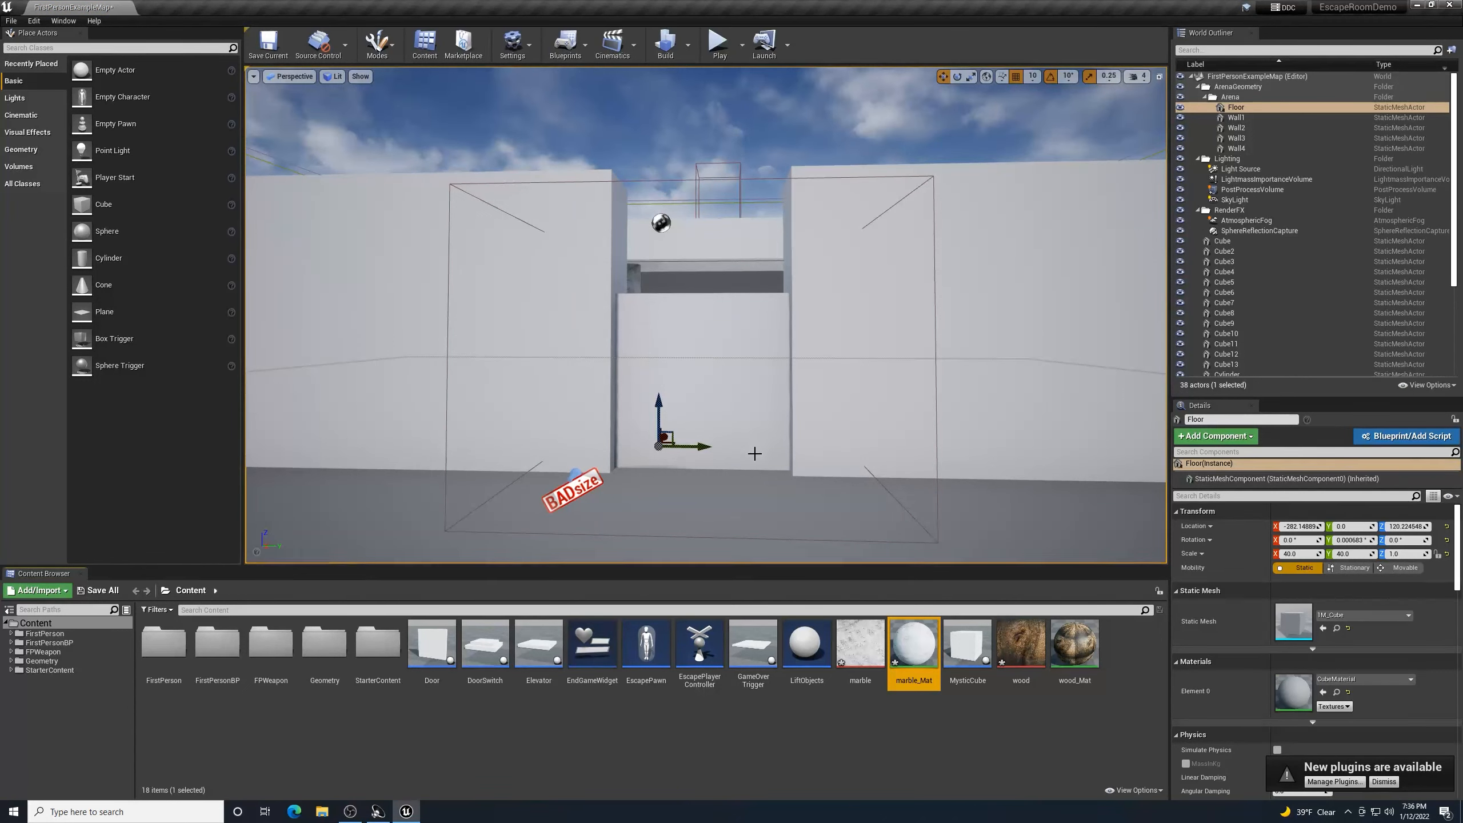
- Save the level and select the Door actor to show its Details
{"action": "right_click_drag", "start_coordinate": [776, 542], "coordinate": [775, 536]}
{"action": "scroll", "coordinate": [757, 503], "scroll_direction": "up", "scroll_amount": 10}
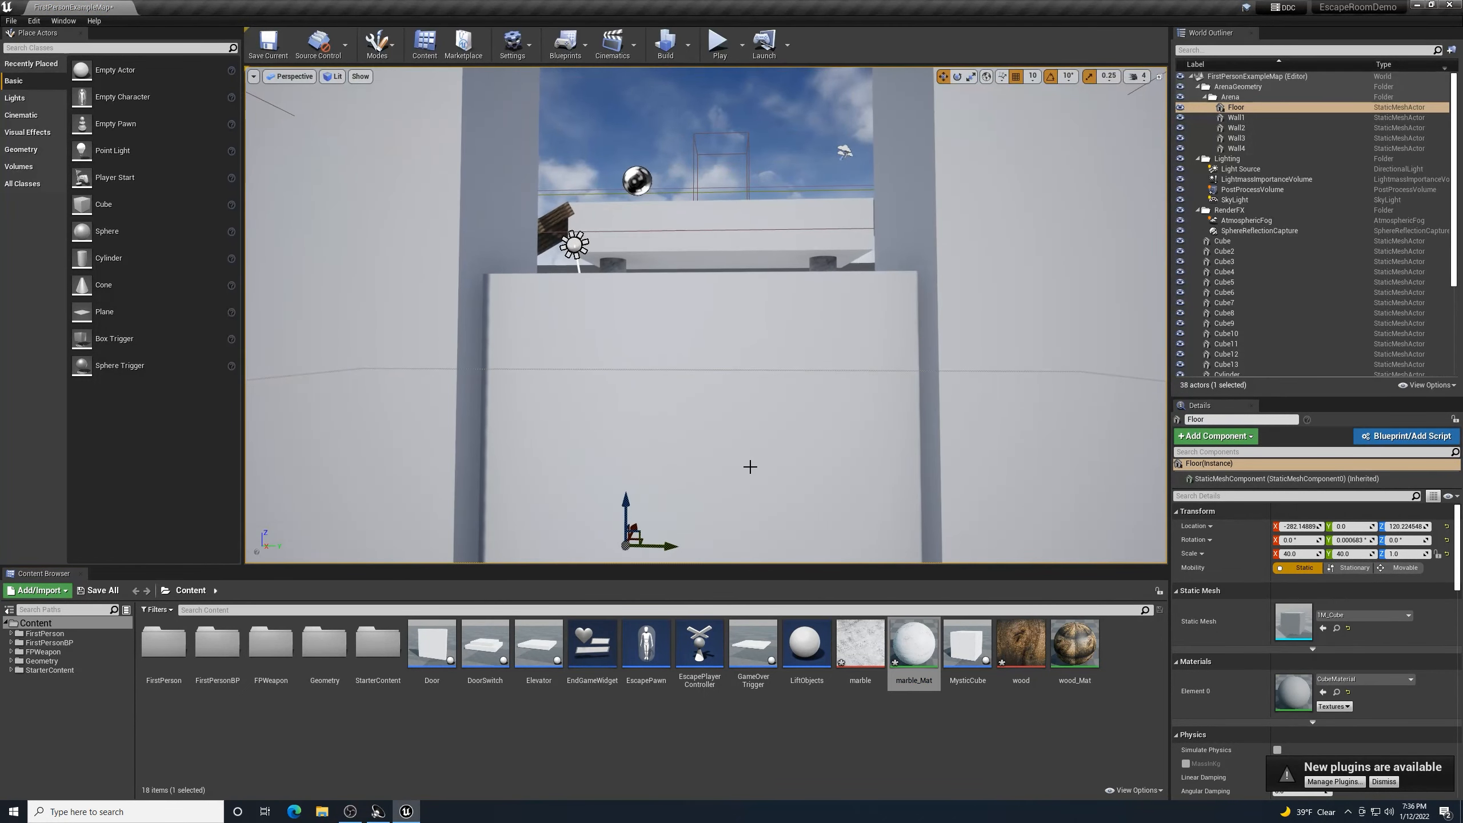
{"action": "scroll", "coordinate": [753, 470], "scroll_direction": "down", "scroll_amount": 7}
{"action": "scroll", "coordinate": [759, 471], "scroll_direction": "down", "scroll_amount": 3}
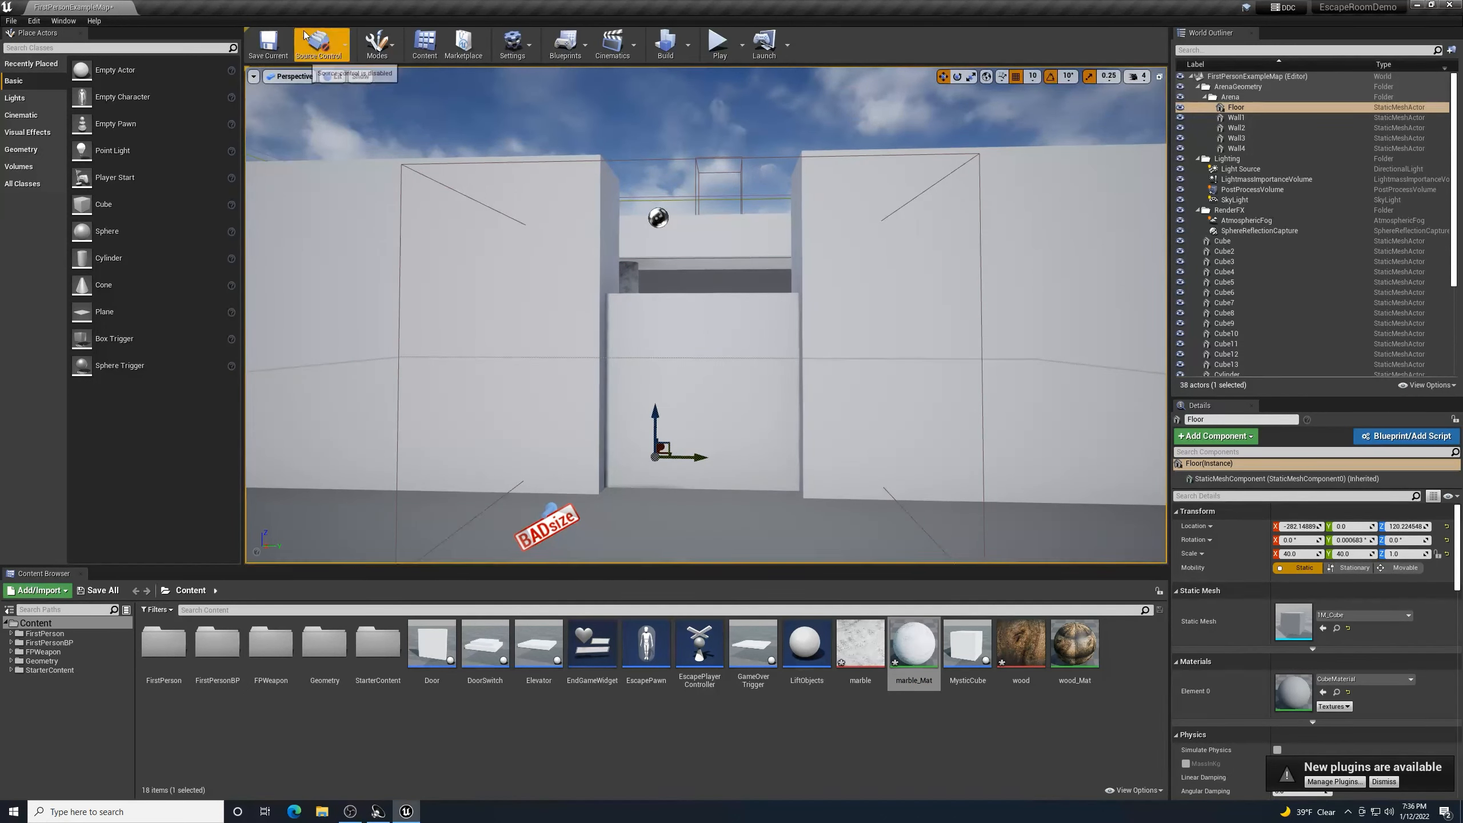
{"action": "left_click", "coordinate": [281, 46]}
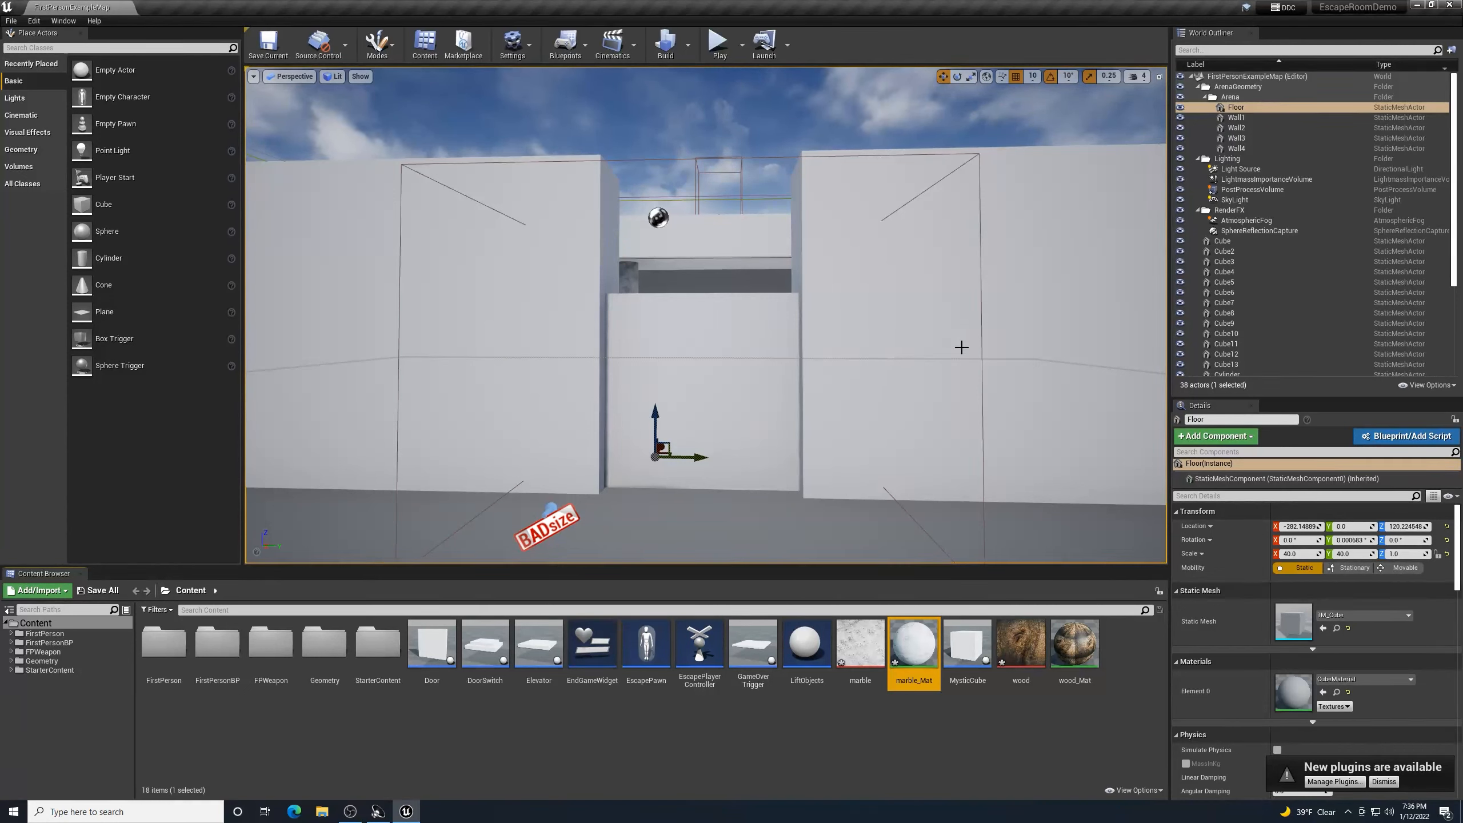
{"action": "left_click", "coordinate": [696, 390]}
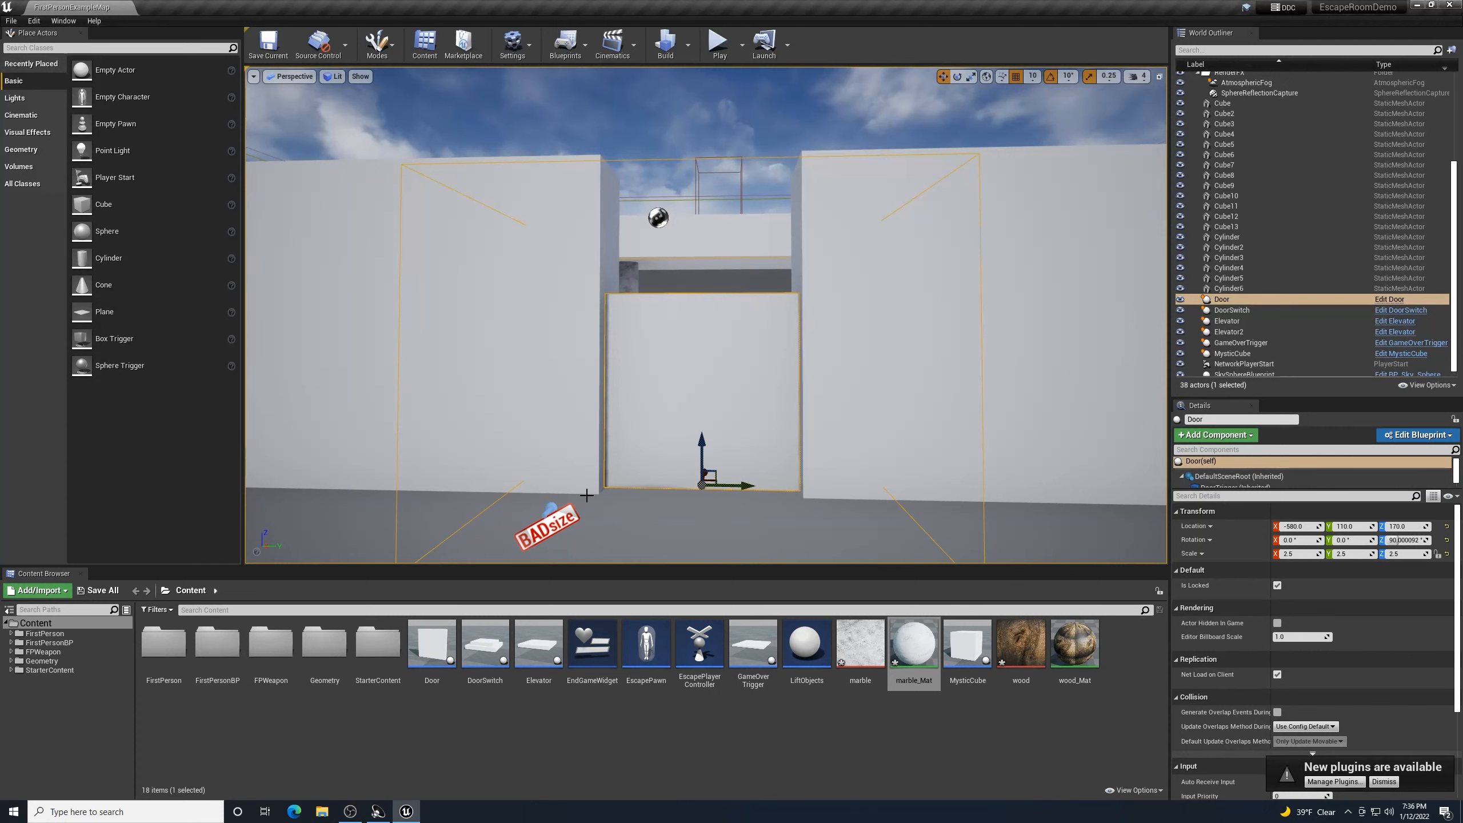
- In the Door blueprint Viewport, assign marble_Mat to DoorPannel's Element 0 material
{"action": "double_click", "coordinate": [428, 642]}
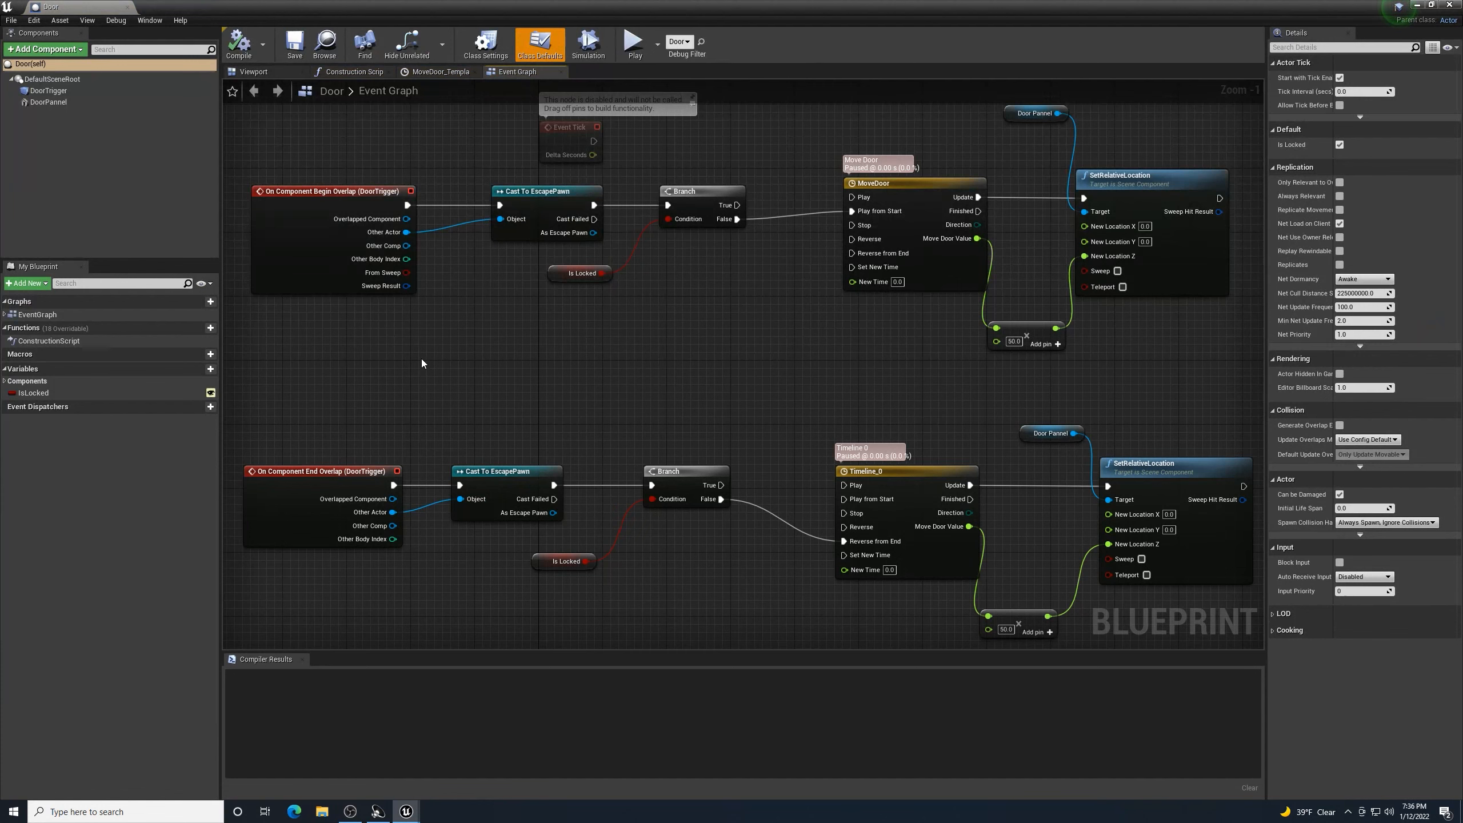
{"action": "left_click", "coordinate": [253, 72]}
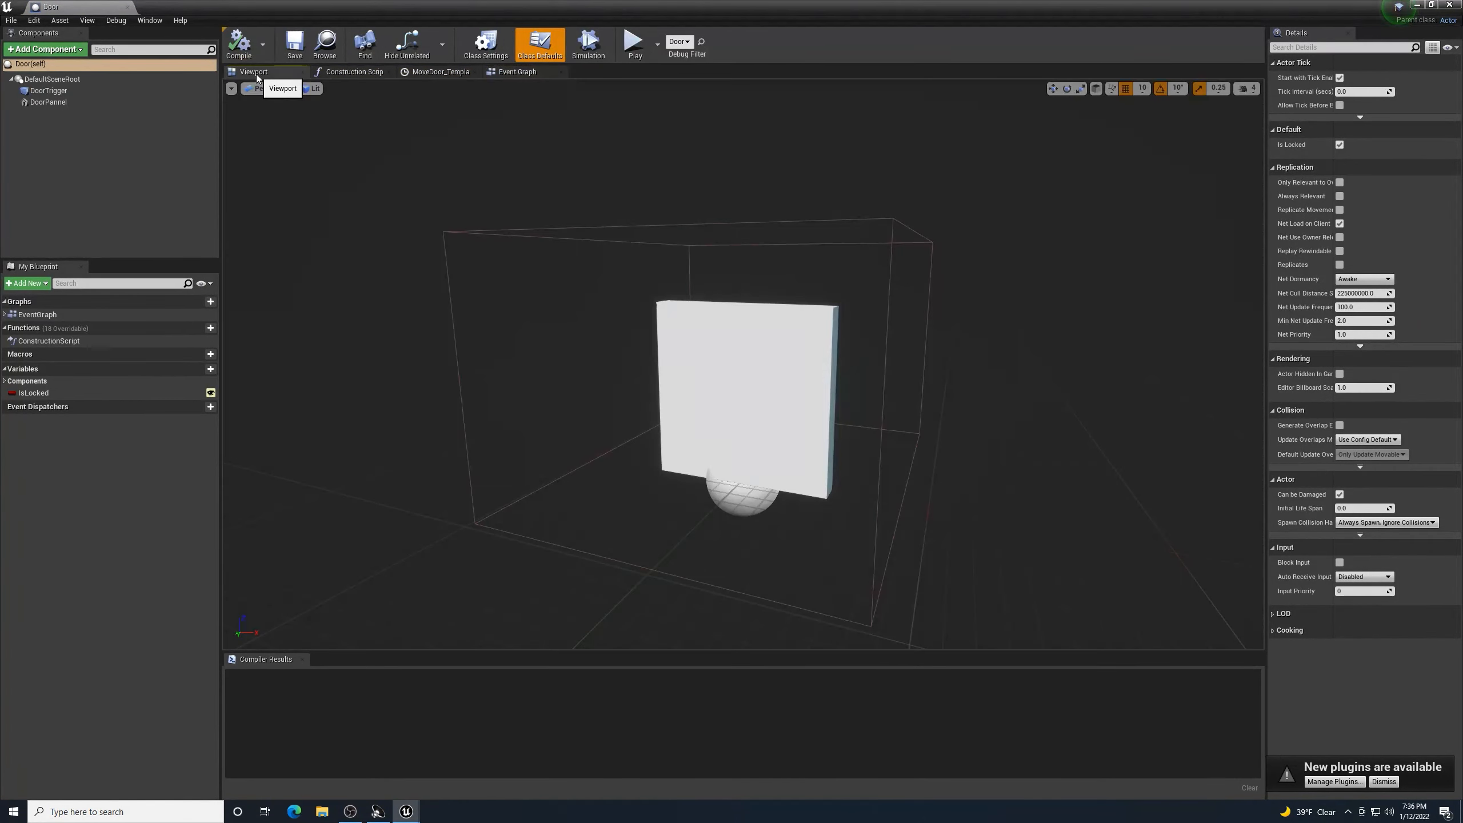
{"action": "left_click", "coordinate": [679, 336]}
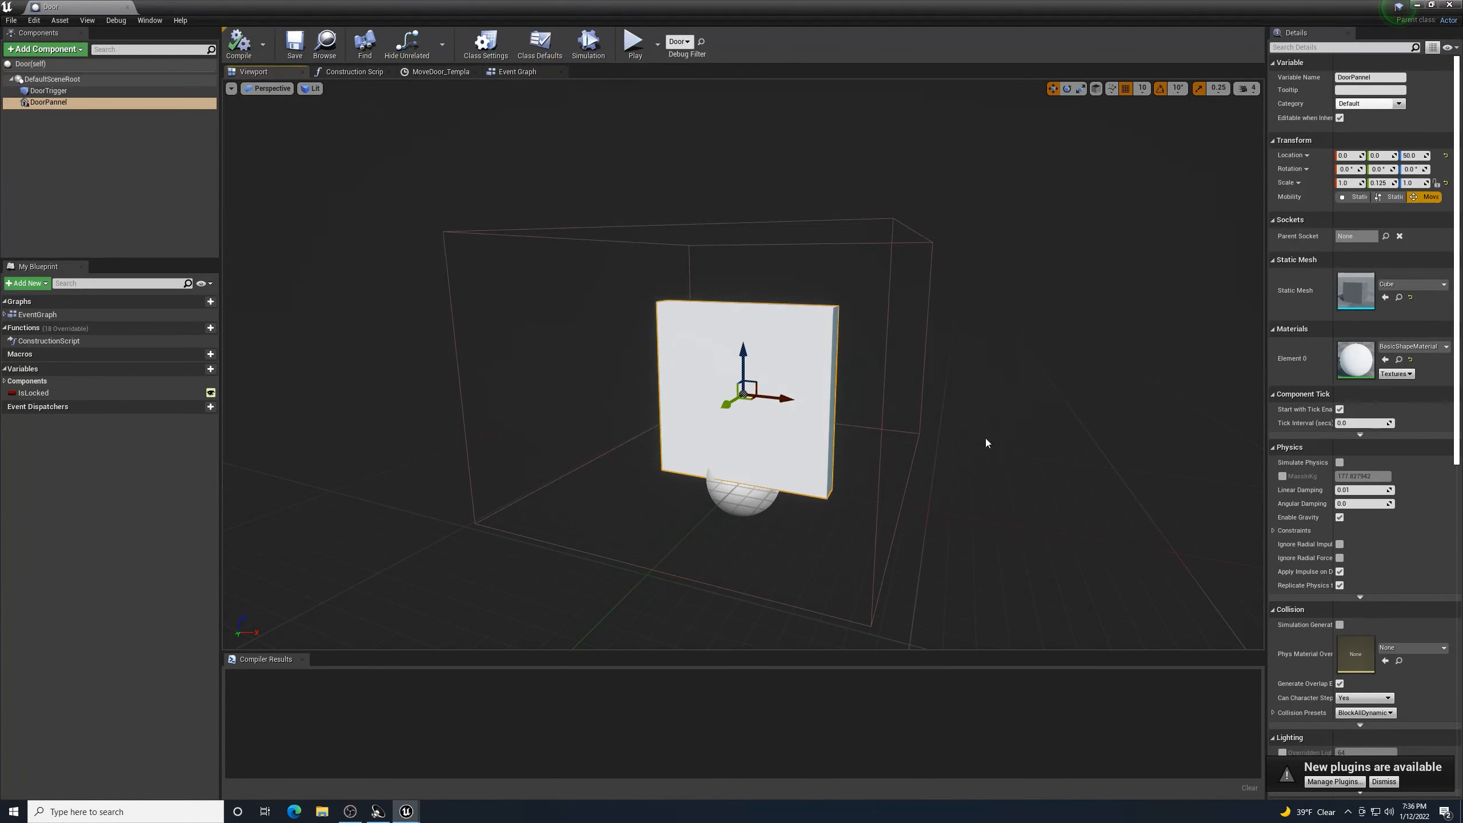
{"action": "scroll", "coordinate": [1390, 540], "scroll_direction": "down", "scroll_amount": 5}
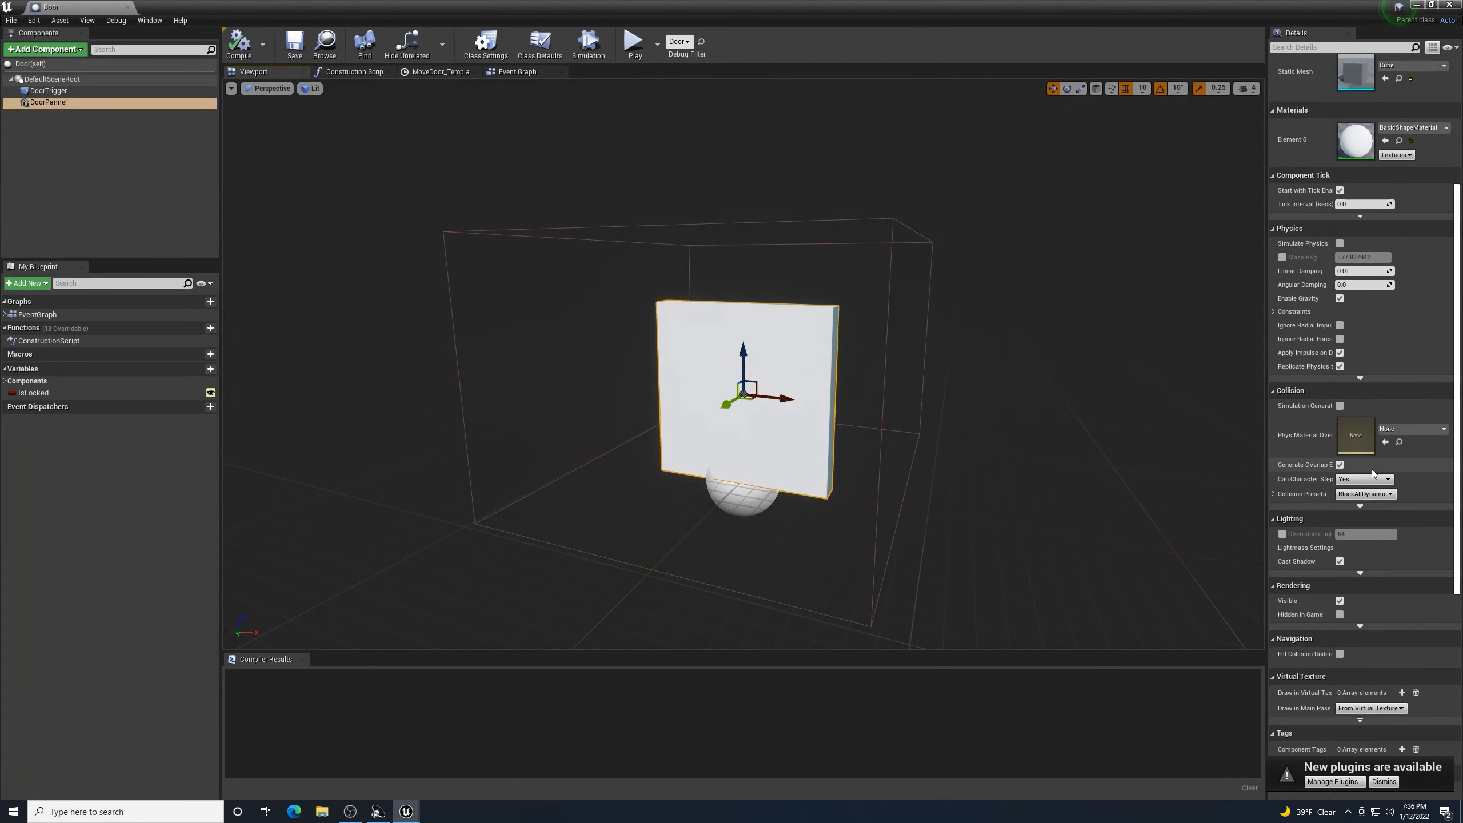
{"action": "scroll", "coordinate": [1371, 472], "scroll_direction": "down", "scroll_amount": 4}
{"action": "scroll", "coordinate": [1372, 474], "scroll_direction": "up", "scroll_amount": 9}
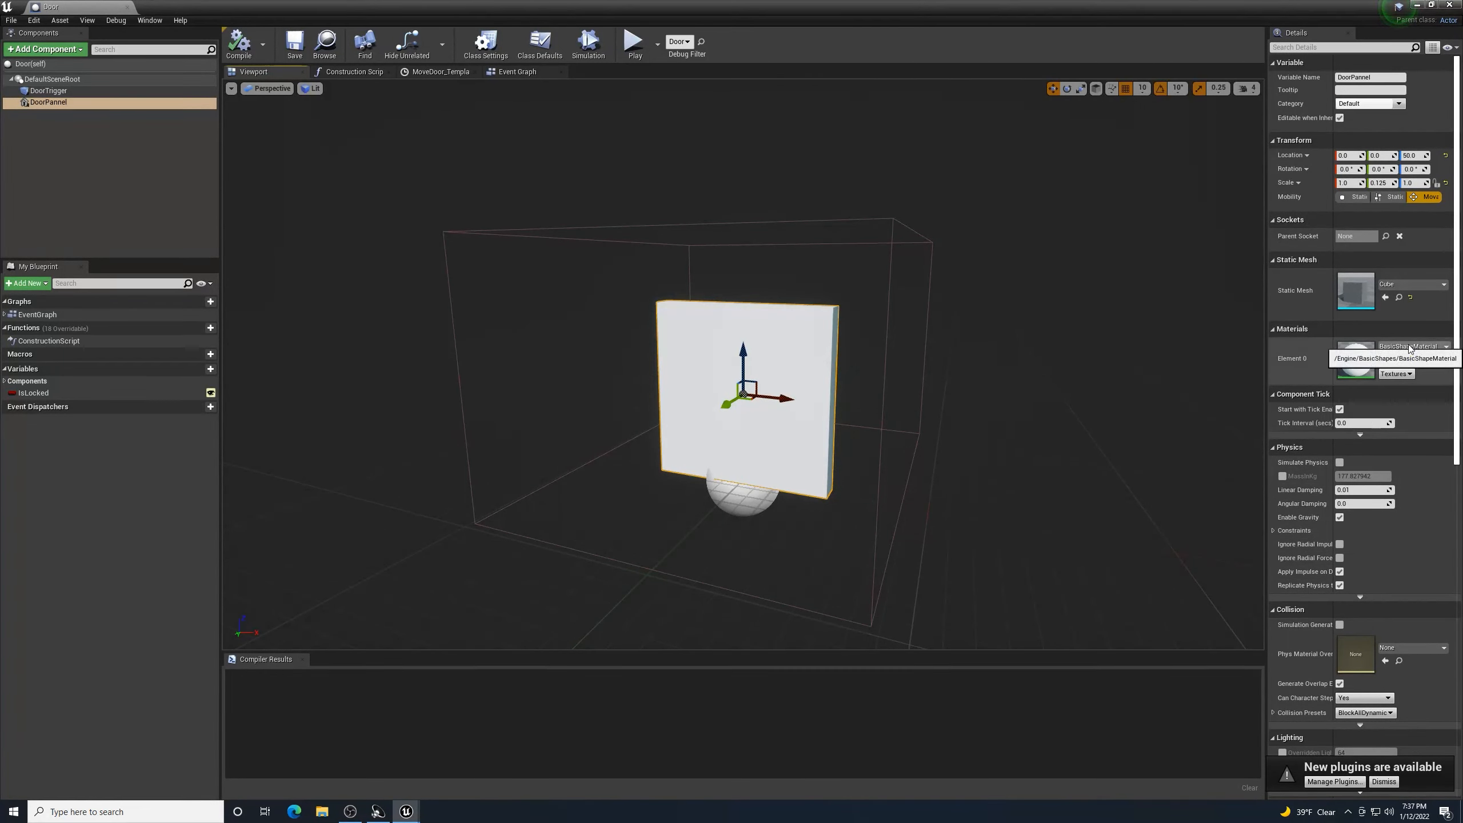
{"action": "left_click", "coordinate": [1443, 347]}
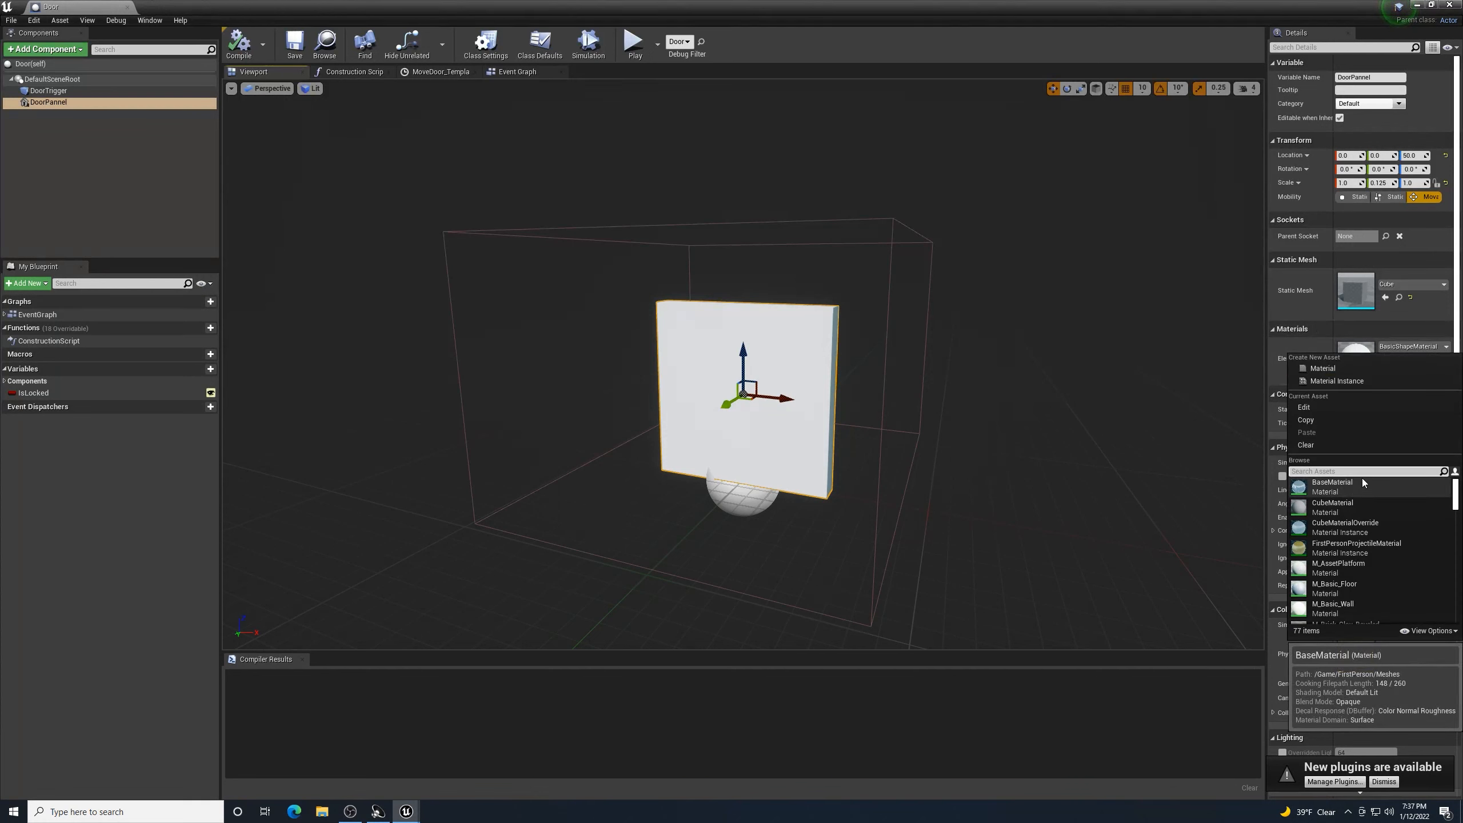
{"action": "type", "text": "marble"}
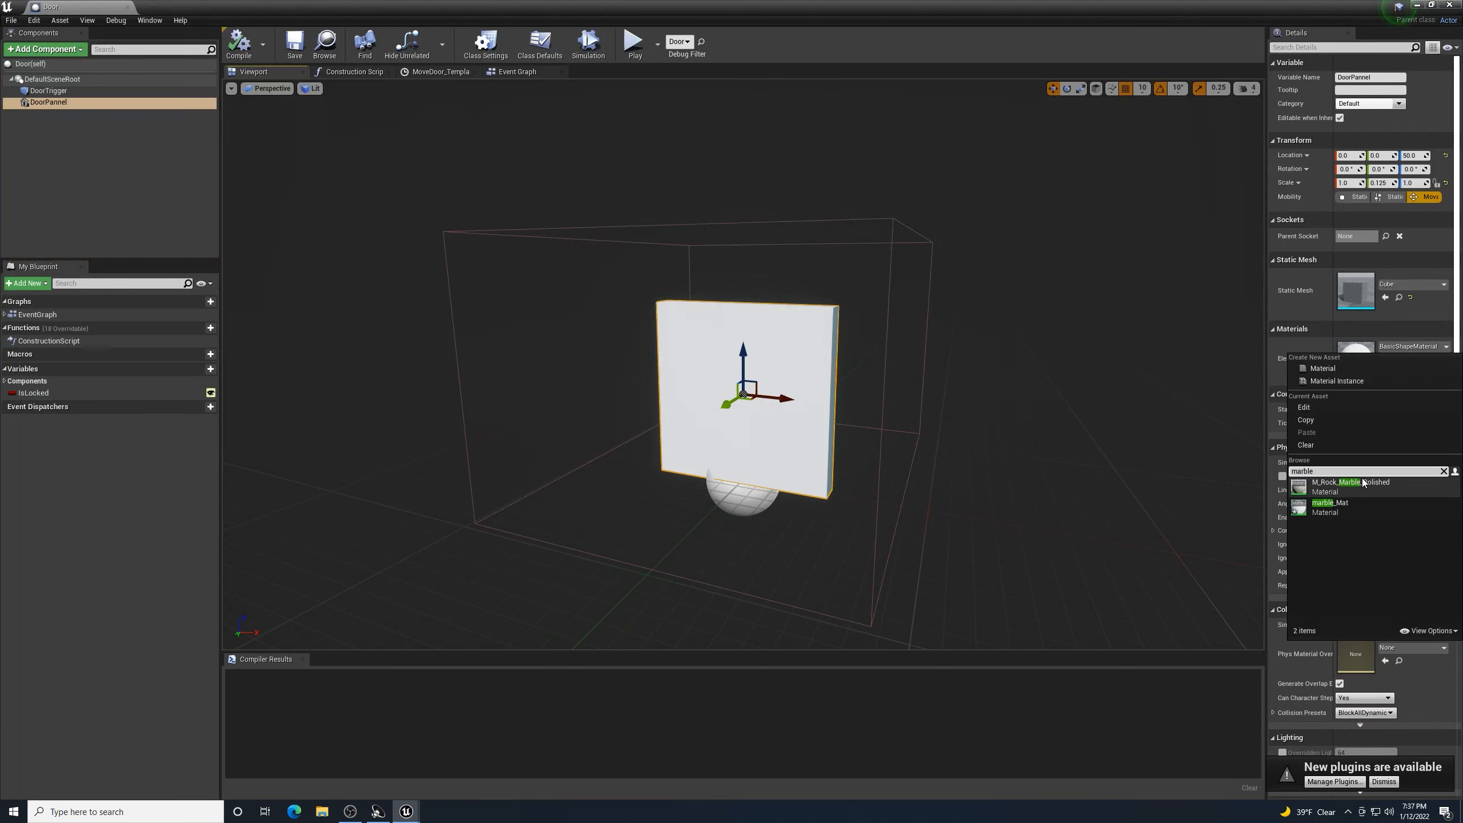
{"action": "left_click", "coordinate": [1321, 506]}
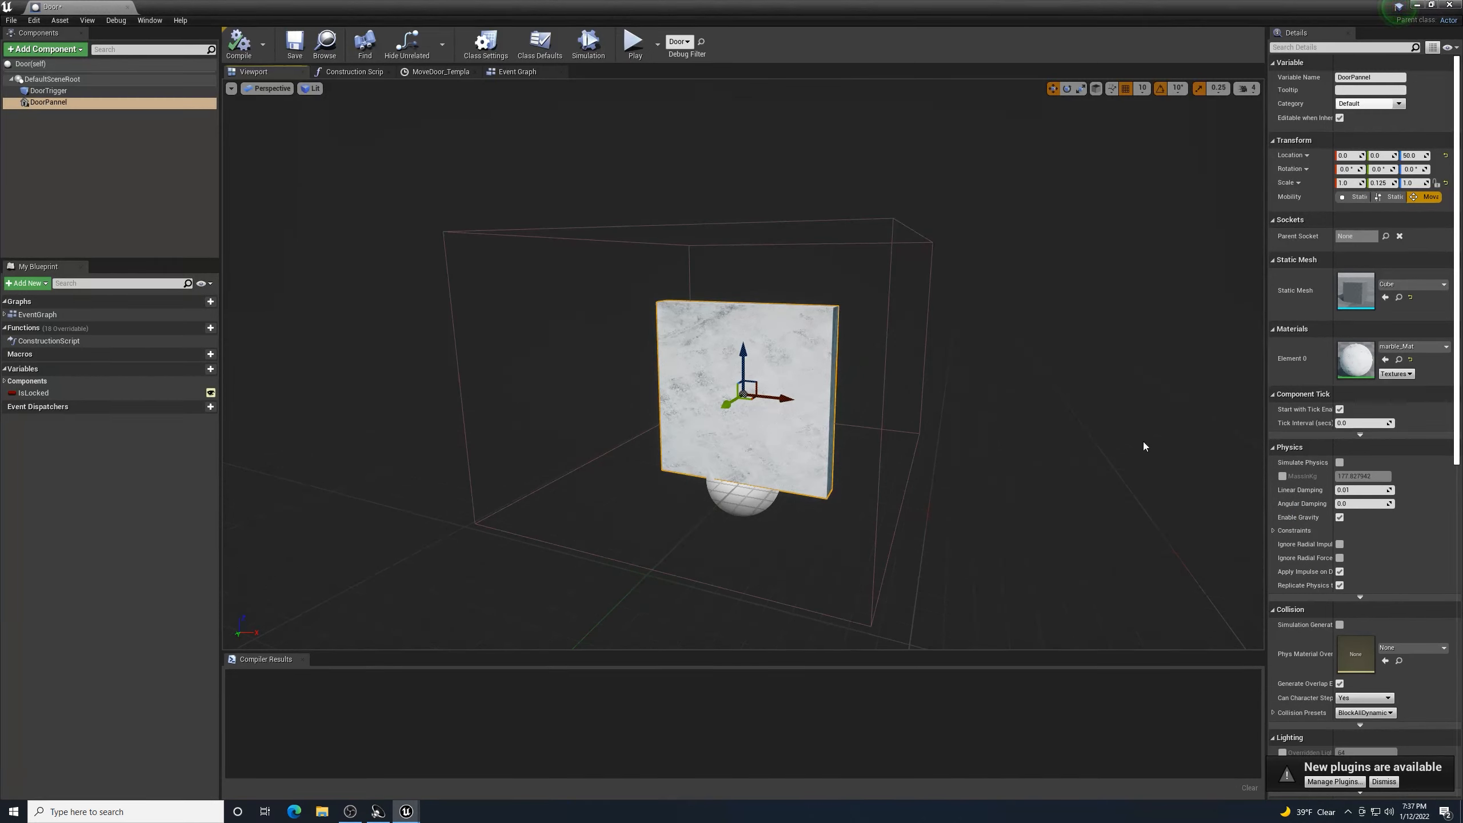
- Save the Door blueprint, inspect the marble panel, and close the blueprint editor
{"action": "left_click", "coordinate": [294, 46]}
{"action": "right_click_drag", "start_coordinate": [934, 461], "coordinate": [994, 434]}
{"action": "key", "text": "w"}
{"action": "key", "text": "w"}
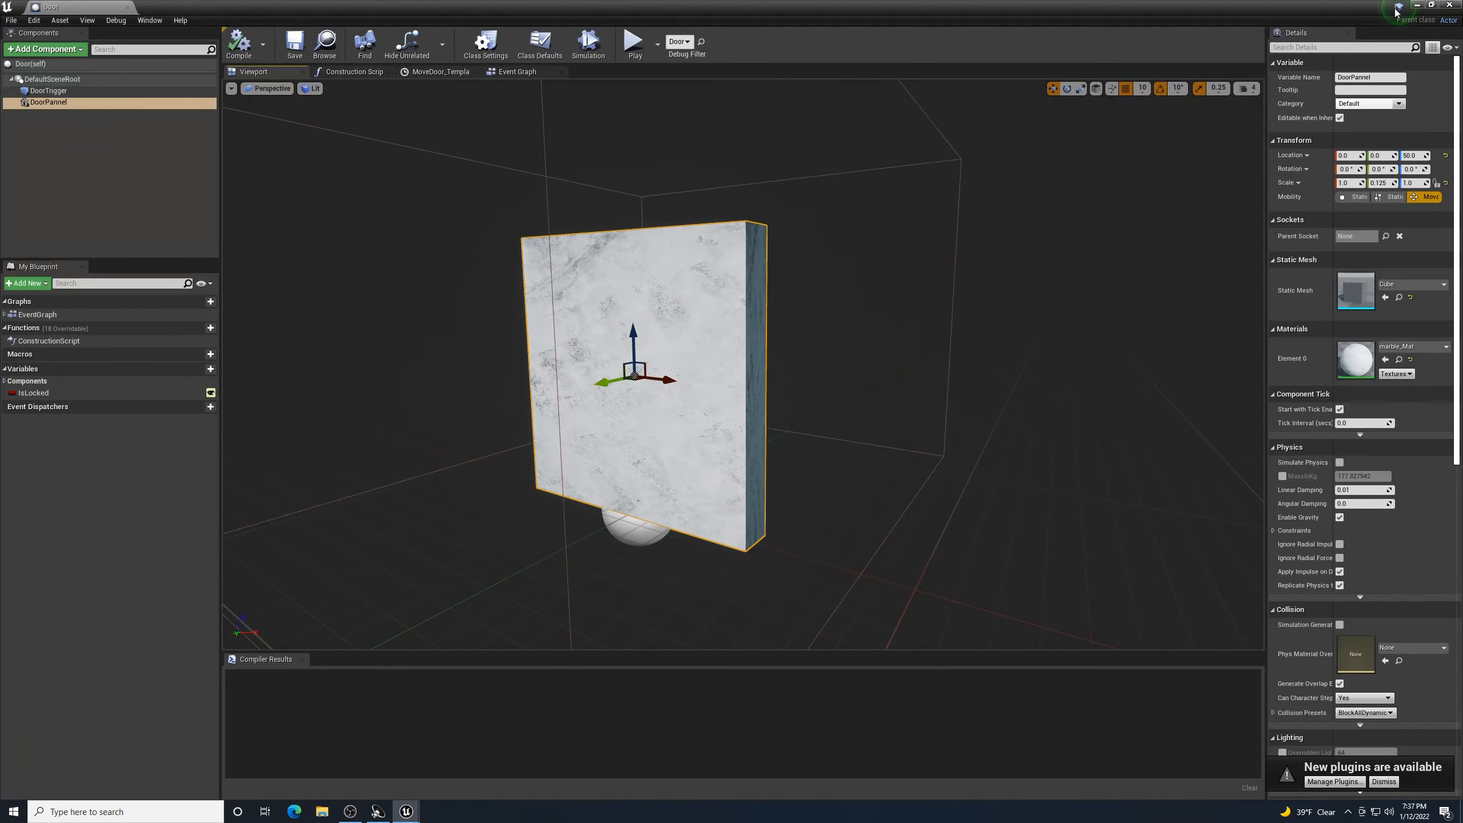
{"action": "left_click", "coordinate": [1451, 5]}
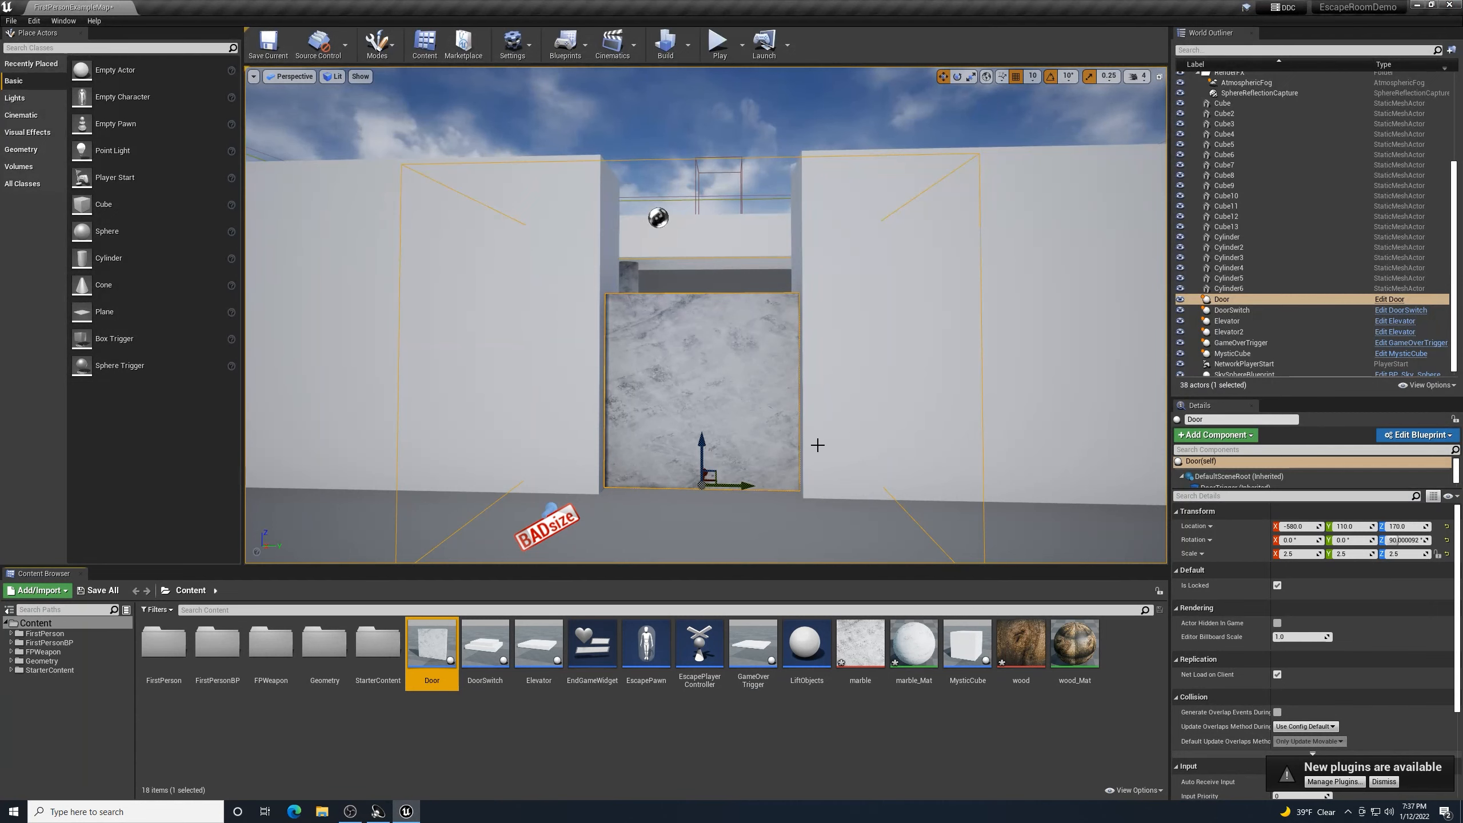
- Fly around the level to view the marble door and pillars, then restore the editor window down
{"action": "right_click_drag", "start_coordinate": [1042, 544], "coordinate": [1112, 563]}
{"action": "key", "text": "s"}
{"action": "key", "text": "w"}
{"action": "key", "text": "w"}
{"action": "key", "text": "a"}
{"action": "key", "text": "w"}
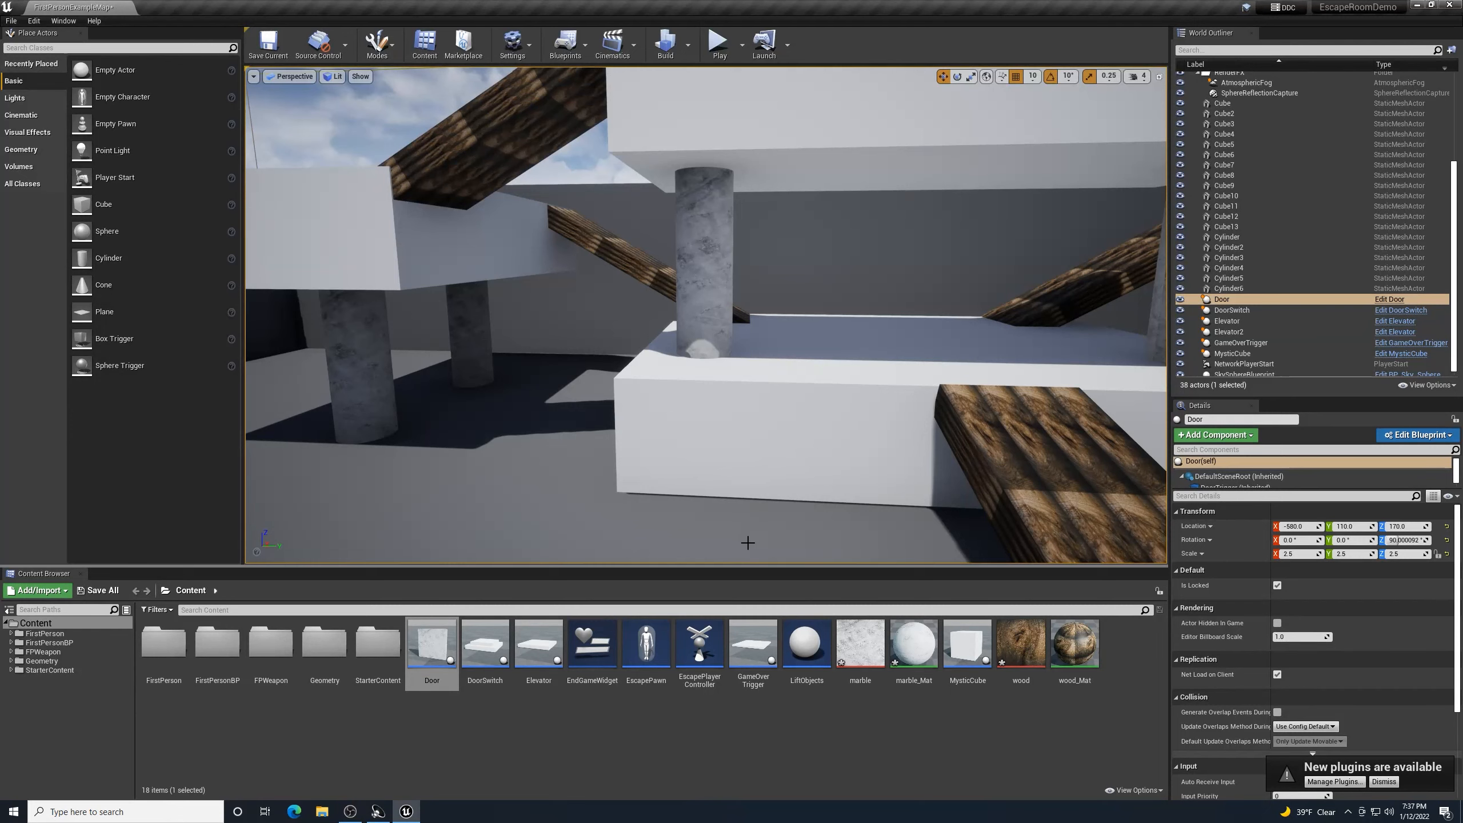
{"action": "mouse_move", "coordinate": [749, 543]}
{"action": "right_mouse_down"}
{"action": "mouse_move", "coordinate": [778, 536]}
{"action": "mouse_move", "coordinate": [744, 538]}
{"action": "right_mouse_up"}
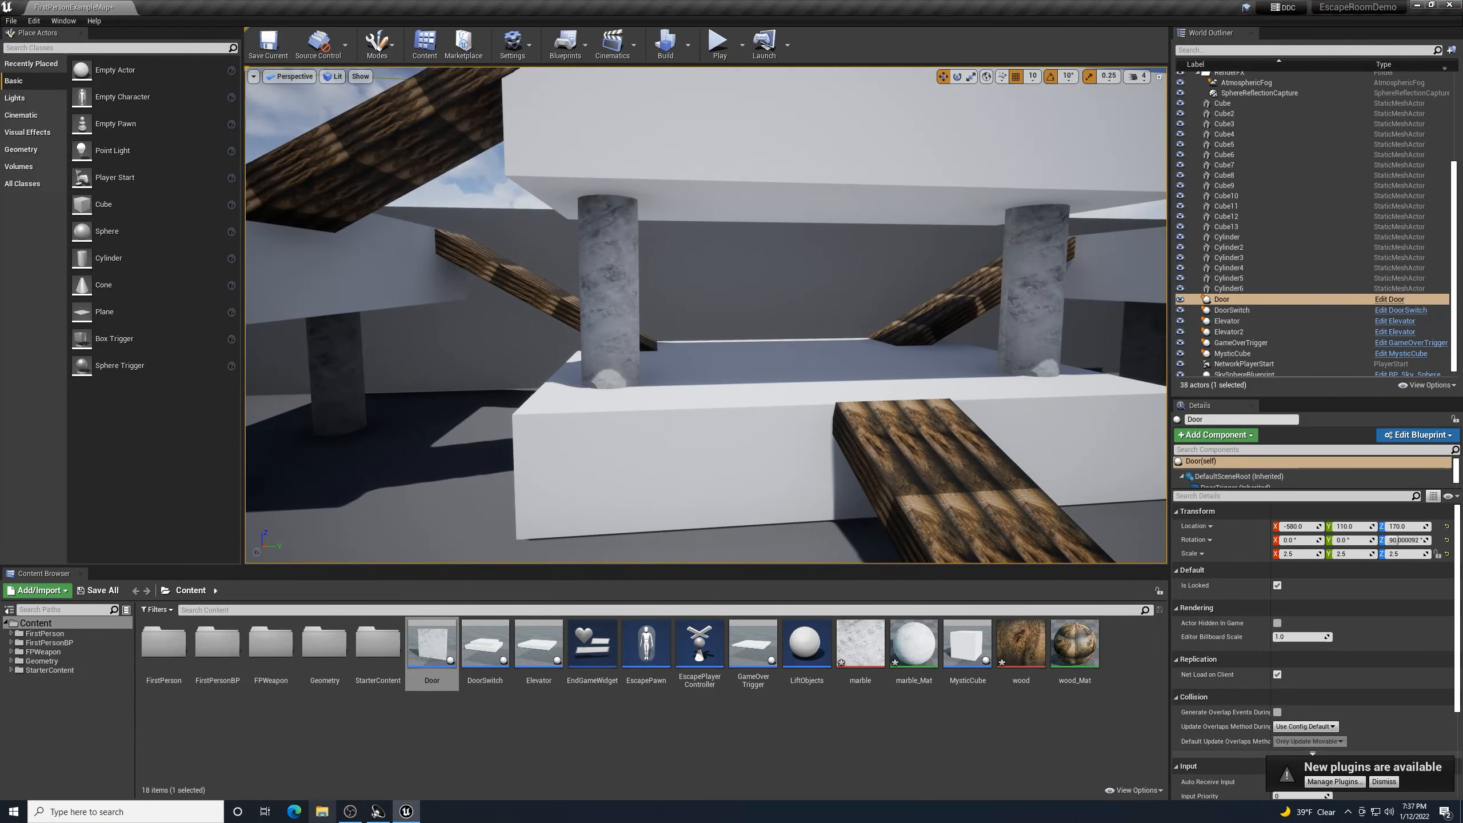
{"action": "left_click", "coordinate": [1433, 5]}
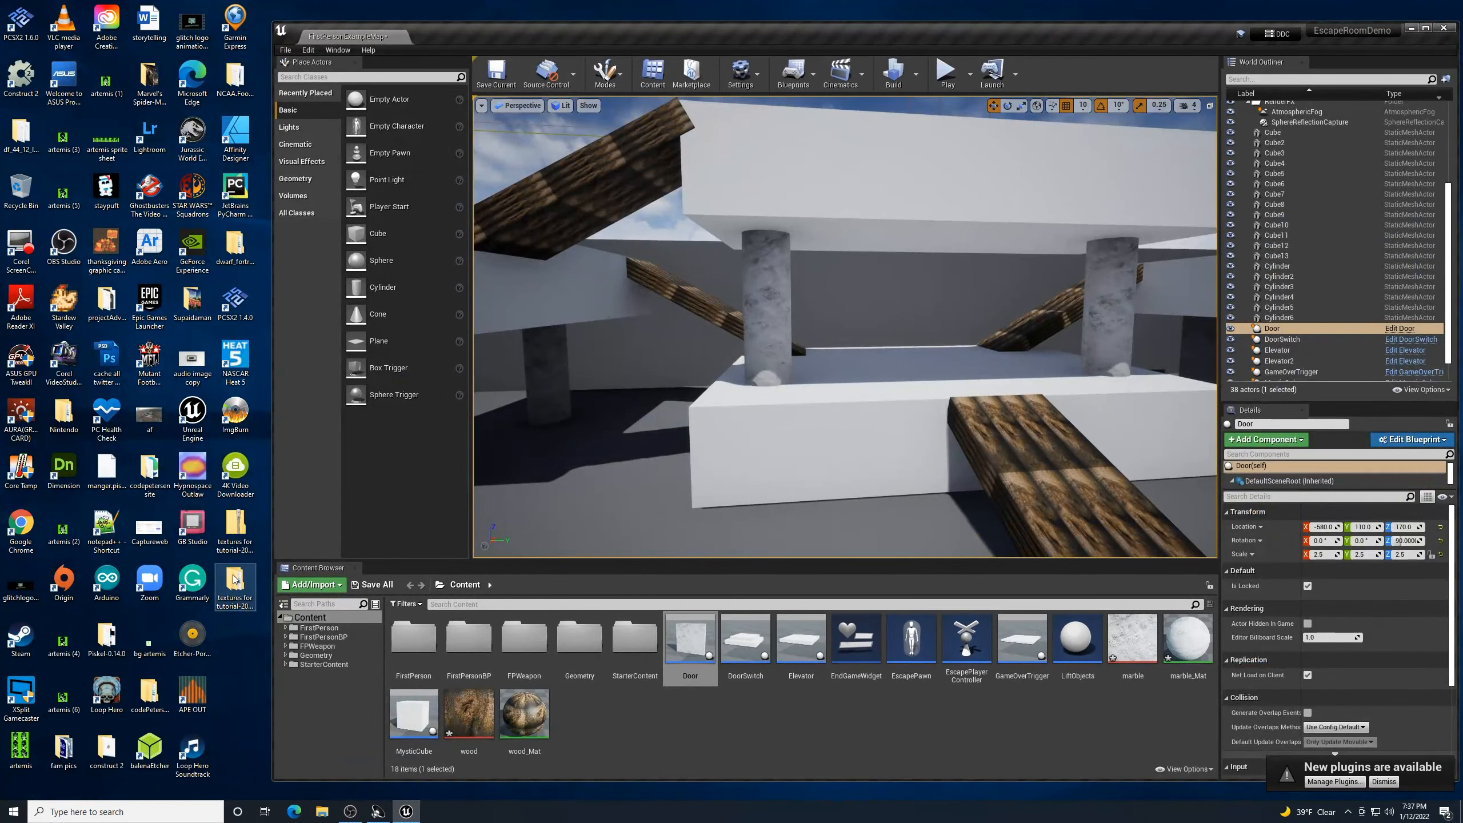
- Drag the stone image from the 'textures for tutorial' subfolder into Unreal's Content Browser, then maximize Unreal
{"action": "double_click", "coordinate": [234, 579]}
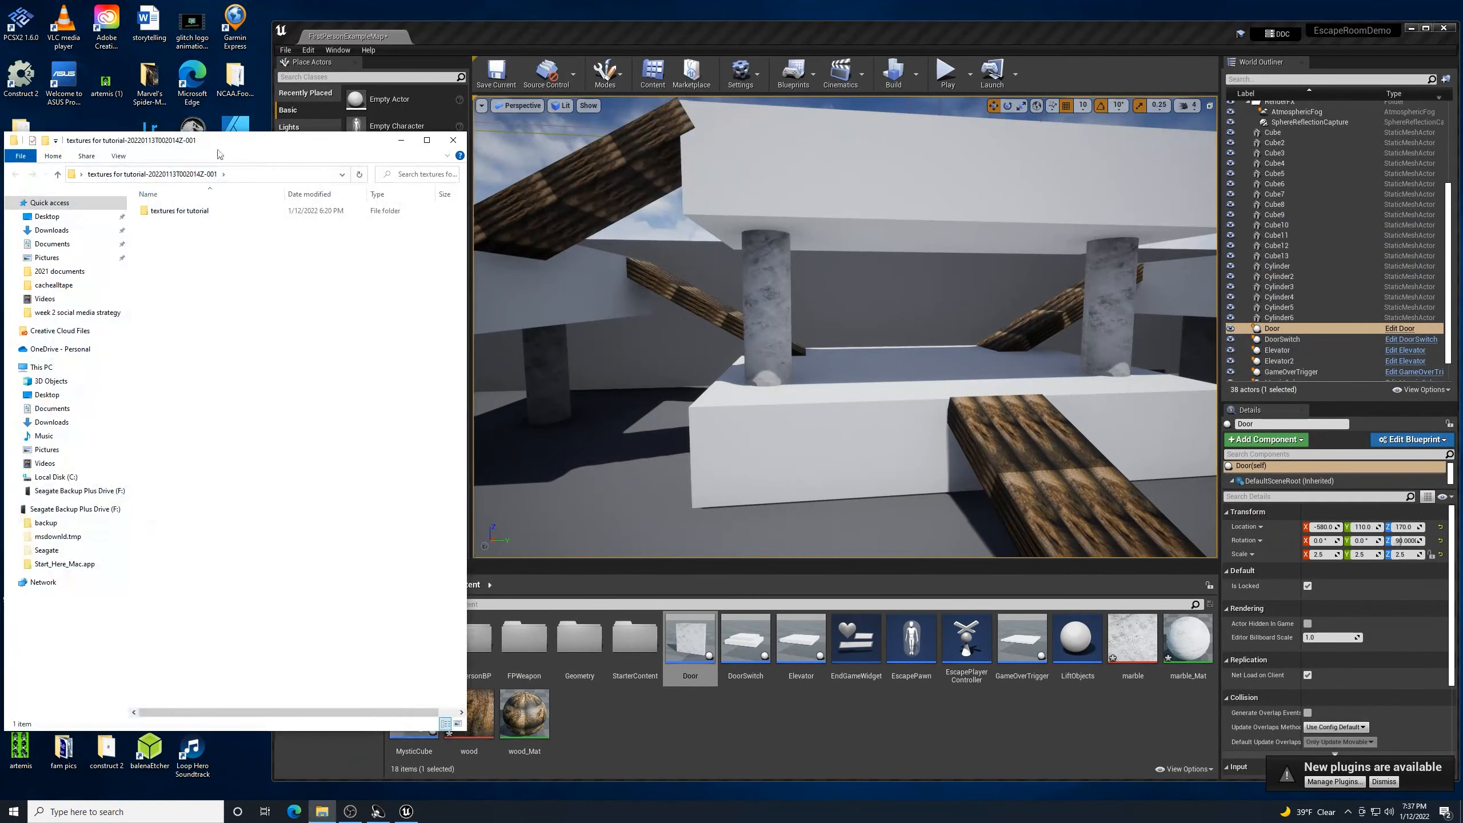
{"action": "double_click", "coordinate": [147, 208]}
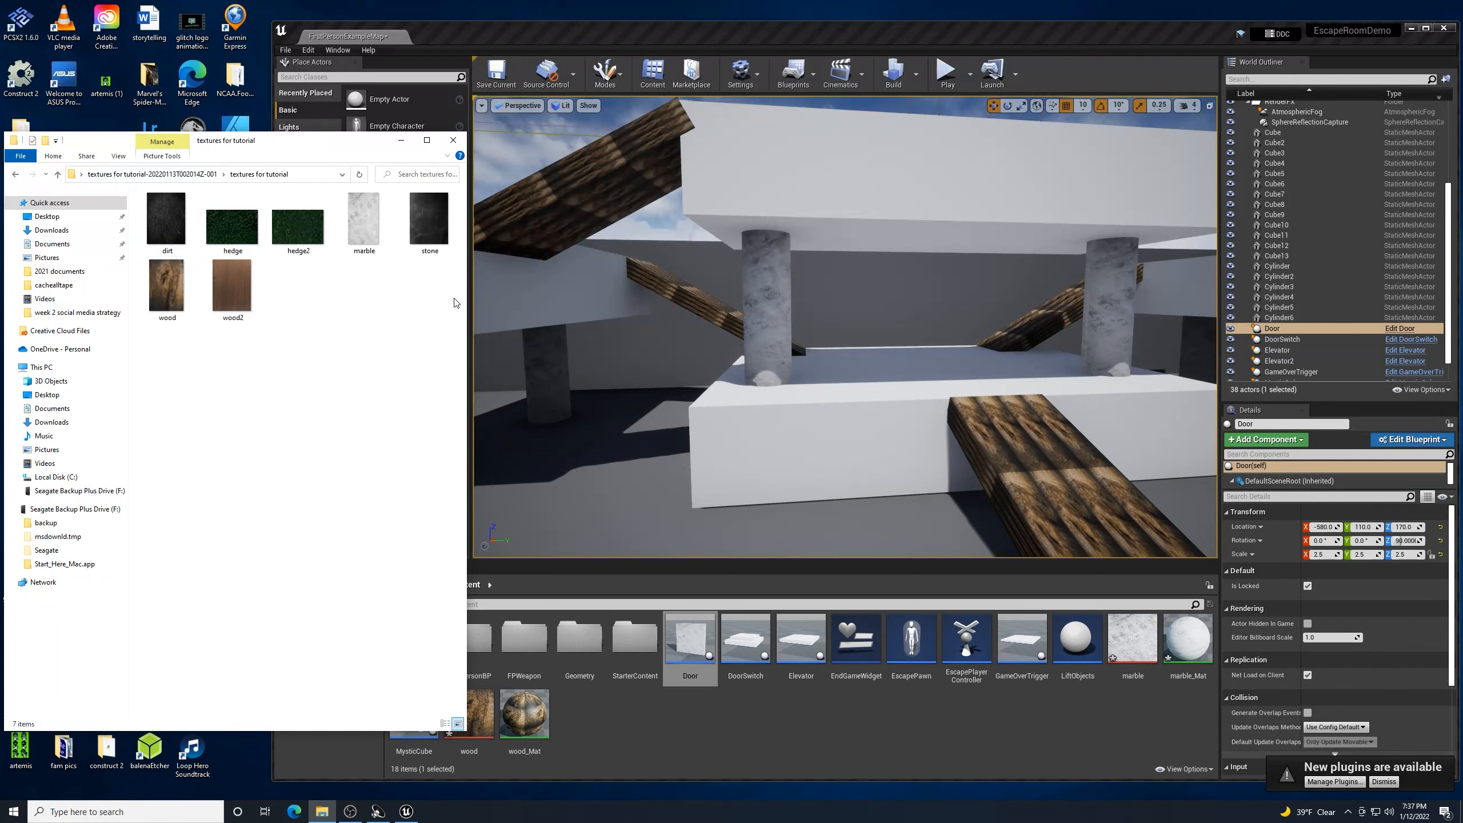
{"action": "left_click_drag", "start_coordinate": [433, 215], "coordinate": [686, 725]}
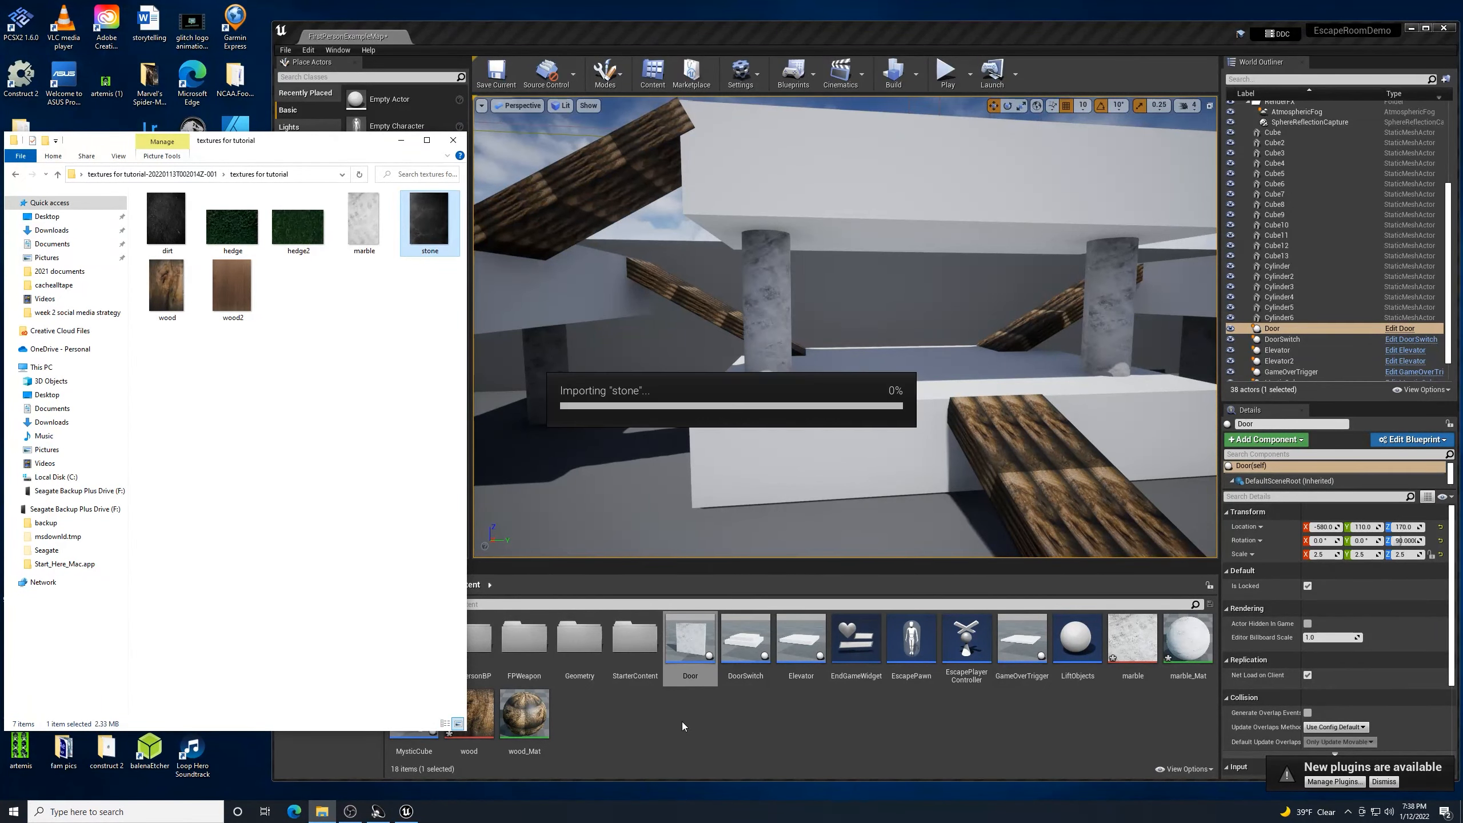
{"action": "left_click", "coordinate": [1425, 28]}
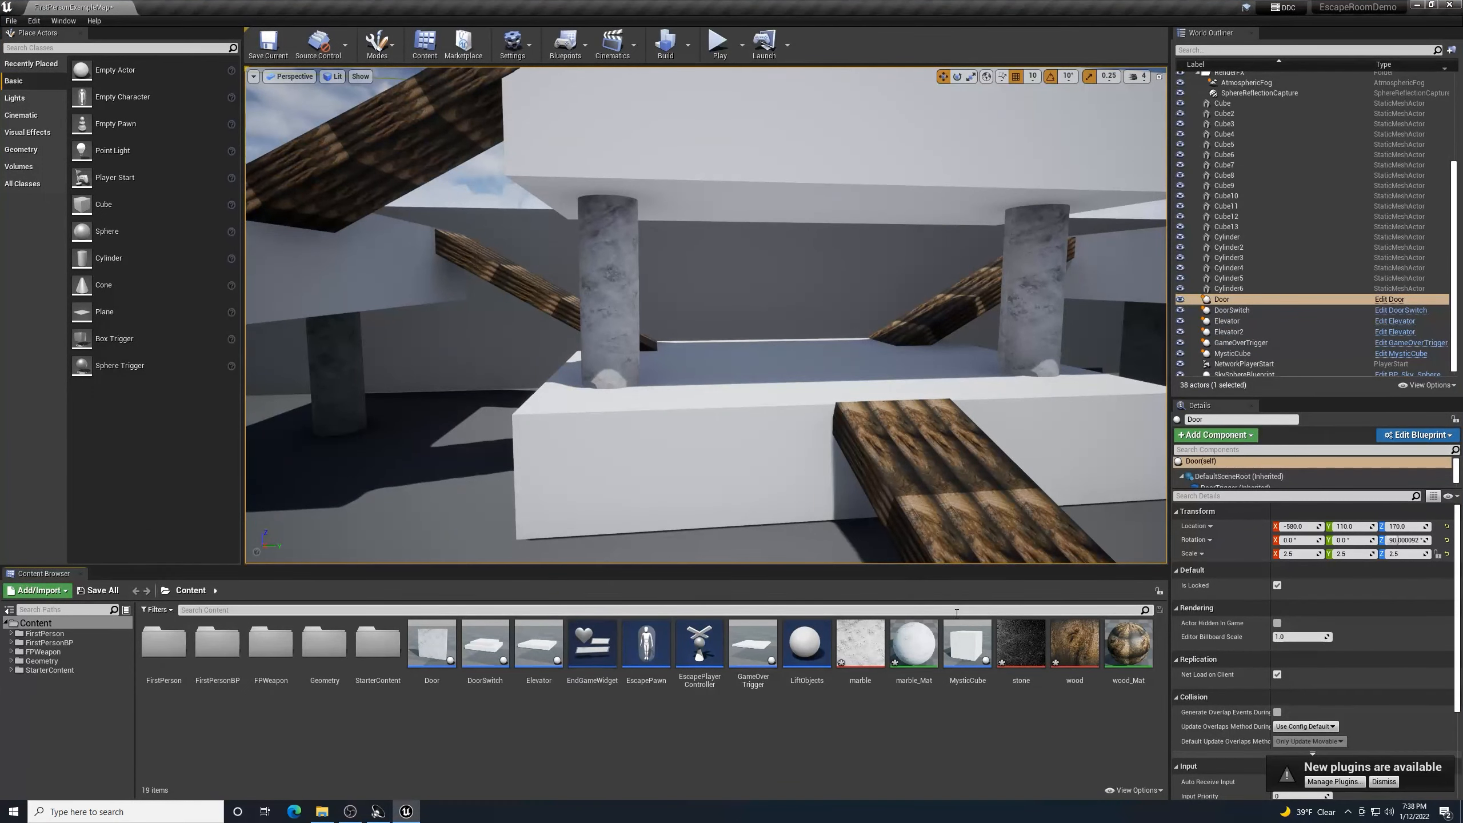
- Drop the stone texture onto the white block beneath the pillars, creating stone_Mat
{"action": "left_click_drag", "start_coordinate": [1018, 656], "coordinate": [698, 455]}
{"action": "key", "text": "d"}
{"action": "right_click_drag", "start_coordinate": [693, 450], "coordinate": [659, 487]}
{"action": "key", "text": "a"}
{"action": "key", "text": "w"}
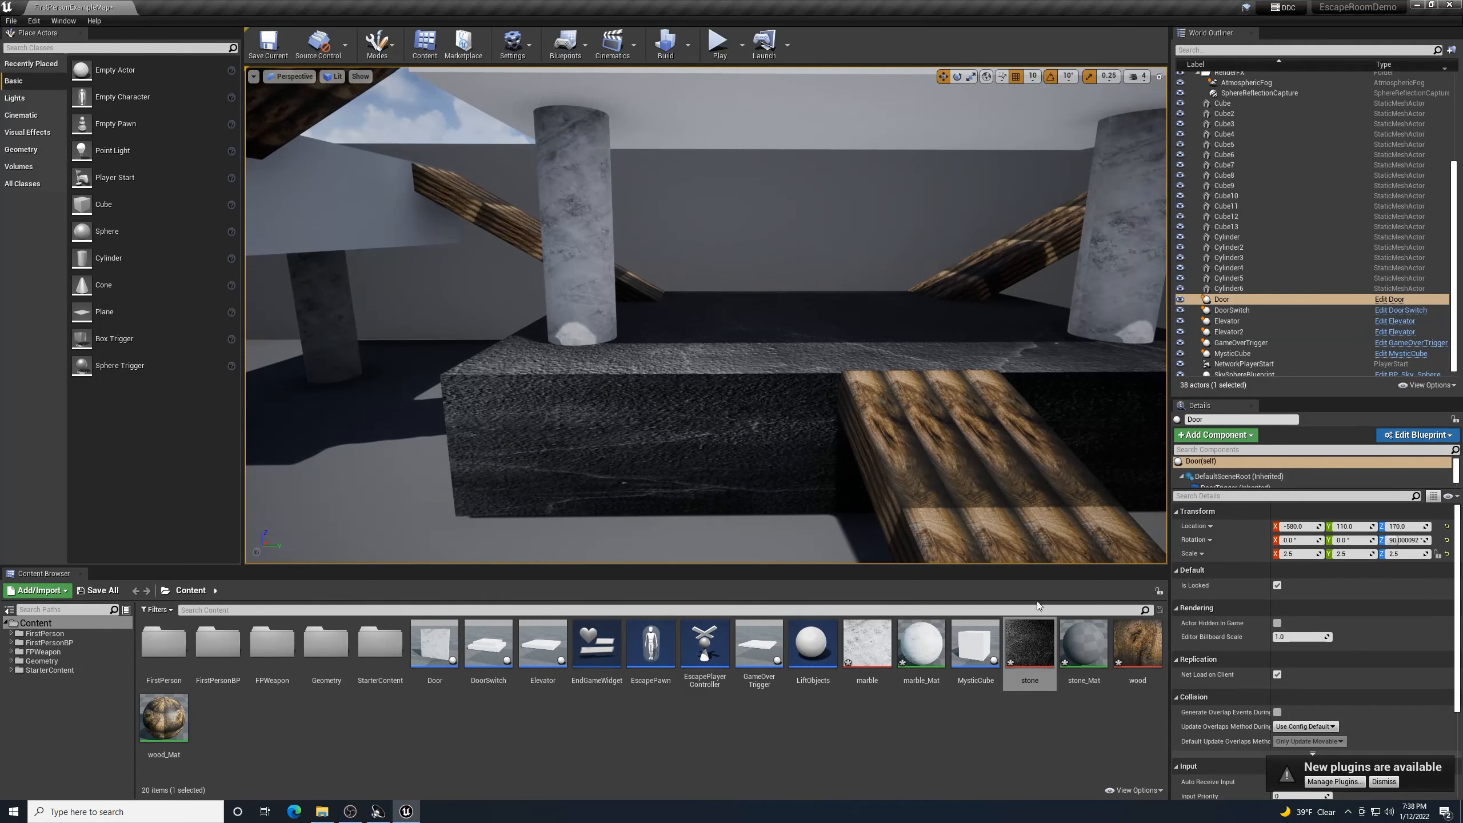
- Open stone_Mat and add a TextureCoordinate node left of the texture sample
{"action": "double_click", "coordinate": [1073, 644]}
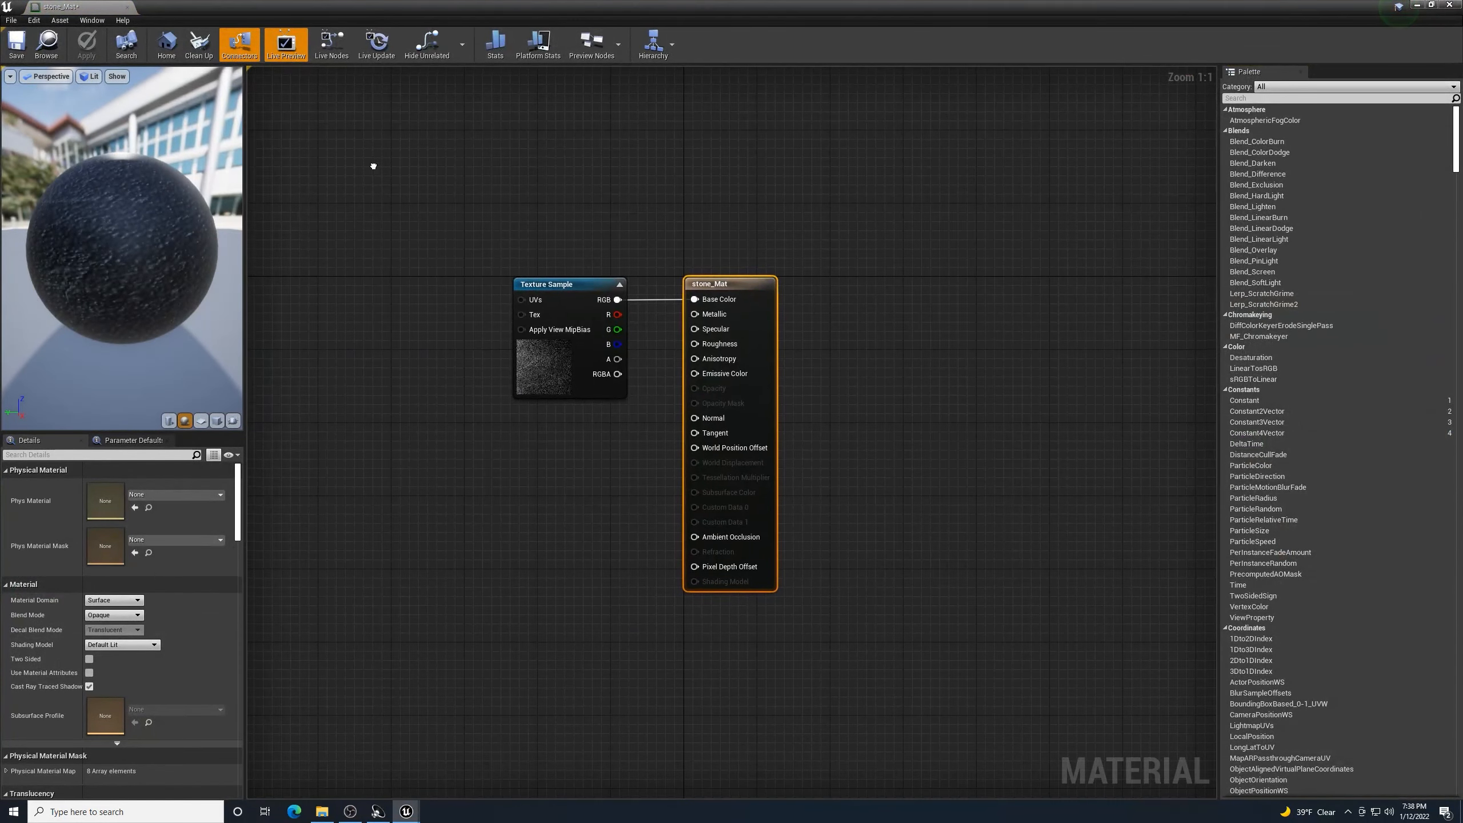
{"action": "right_click", "coordinate": [375, 167]}
{"action": "type", "text": "text"}
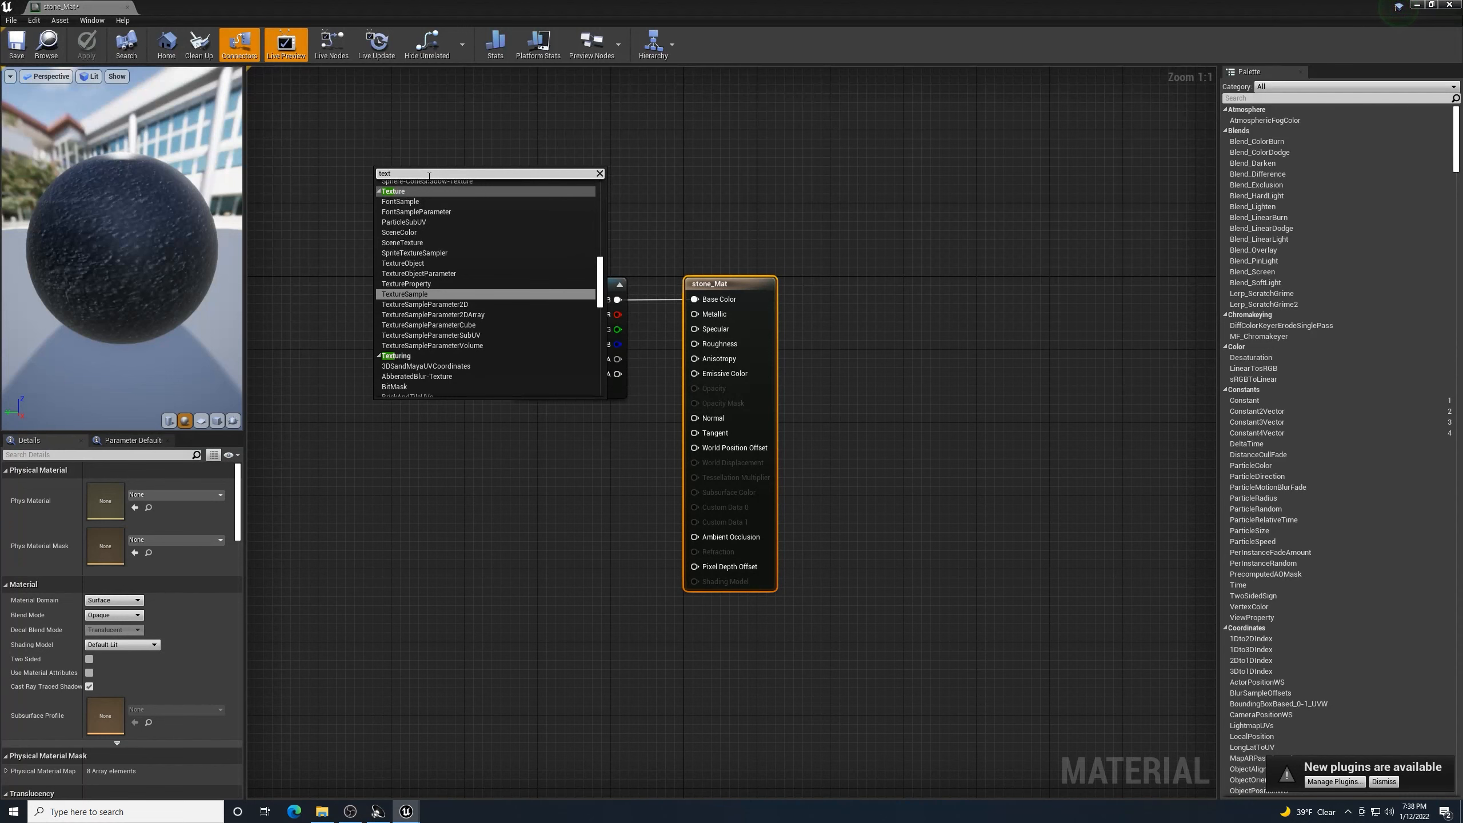
{"action": "type", "text": " coord"}
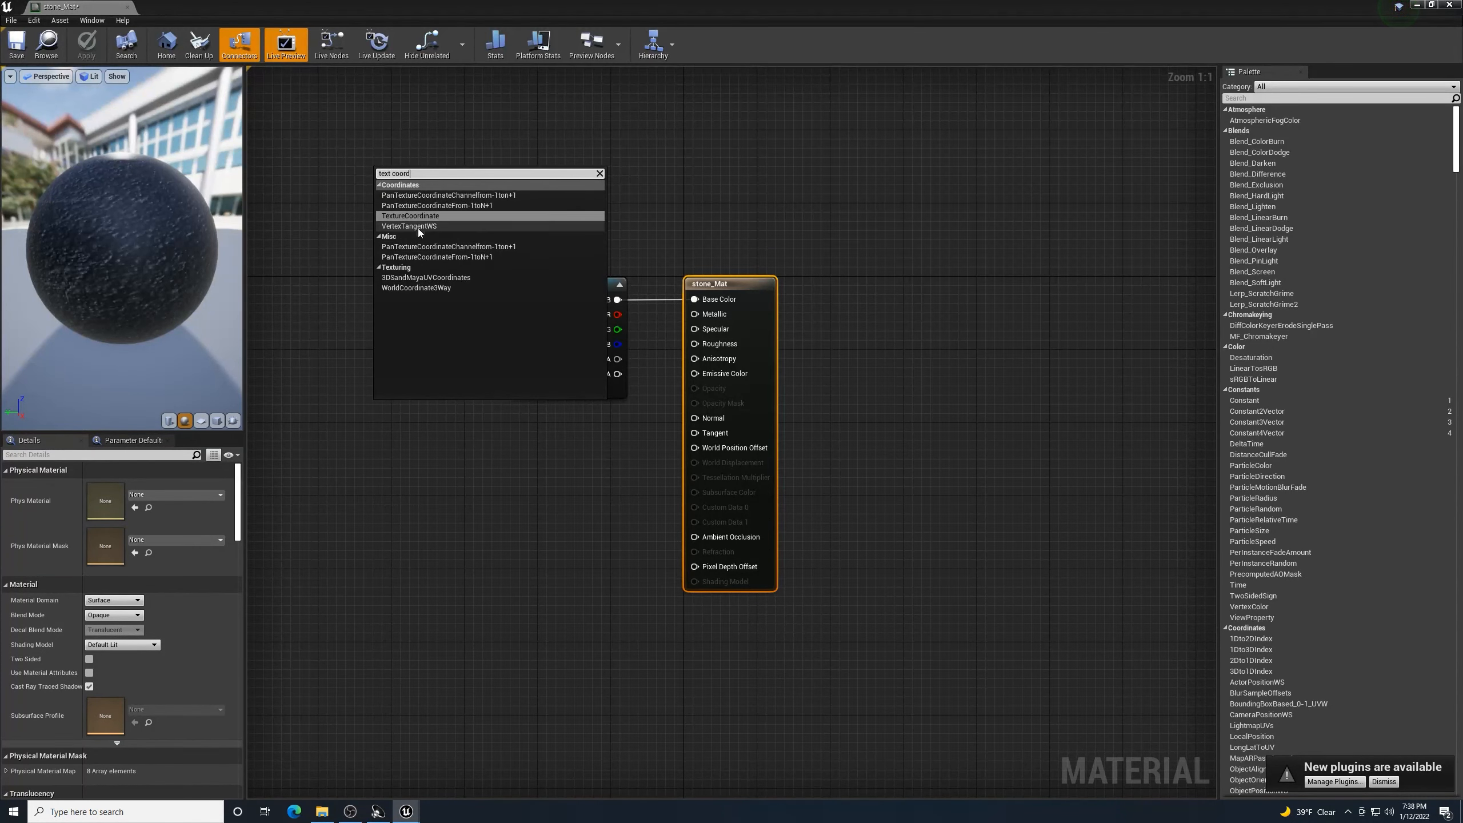
{"action": "left_click", "coordinate": [416, 214]}
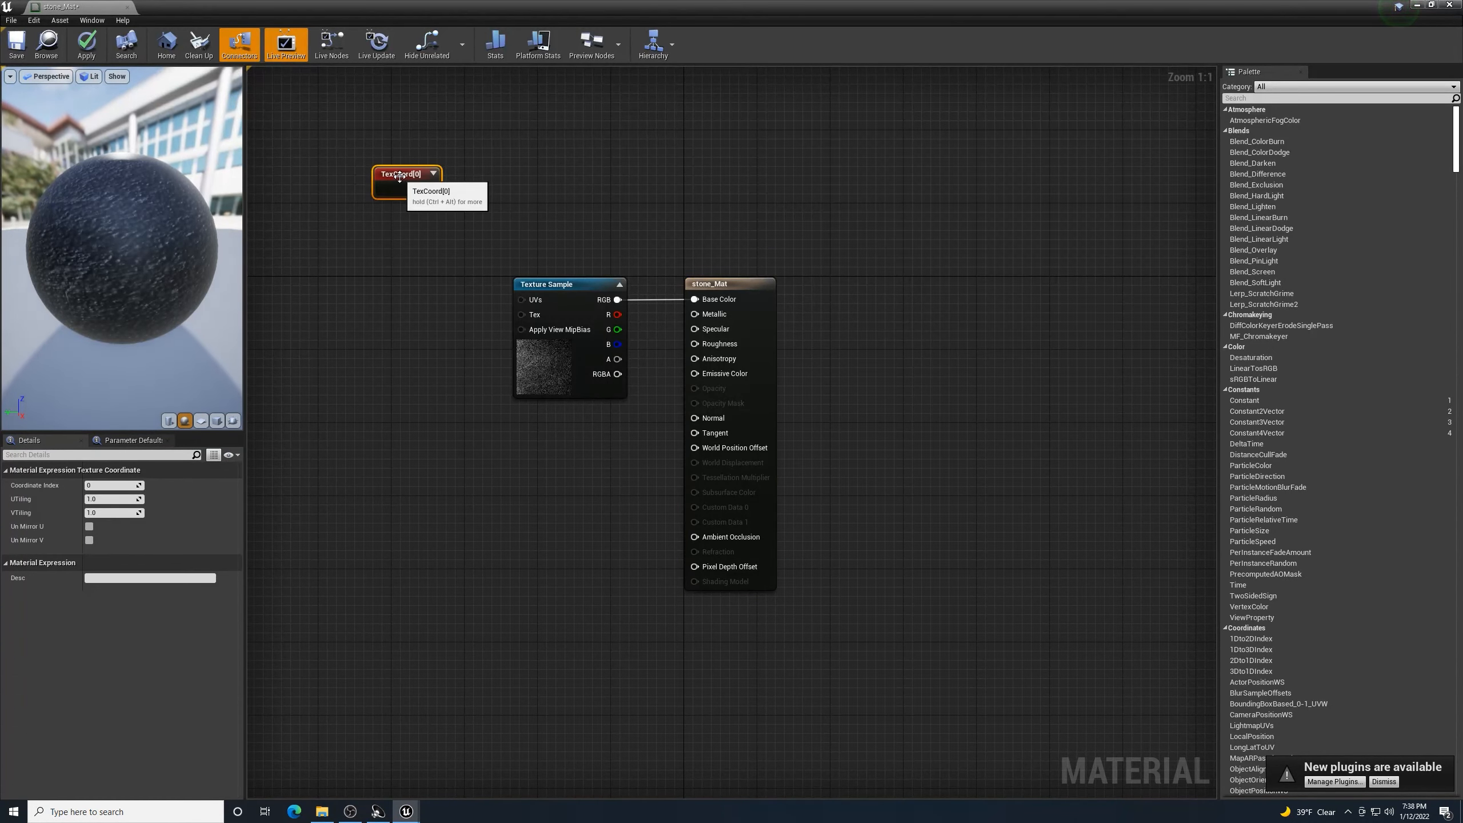
{"action": "left_click_drag", "start_coordinate": [396, 188], "coordinate": [317, 291]}
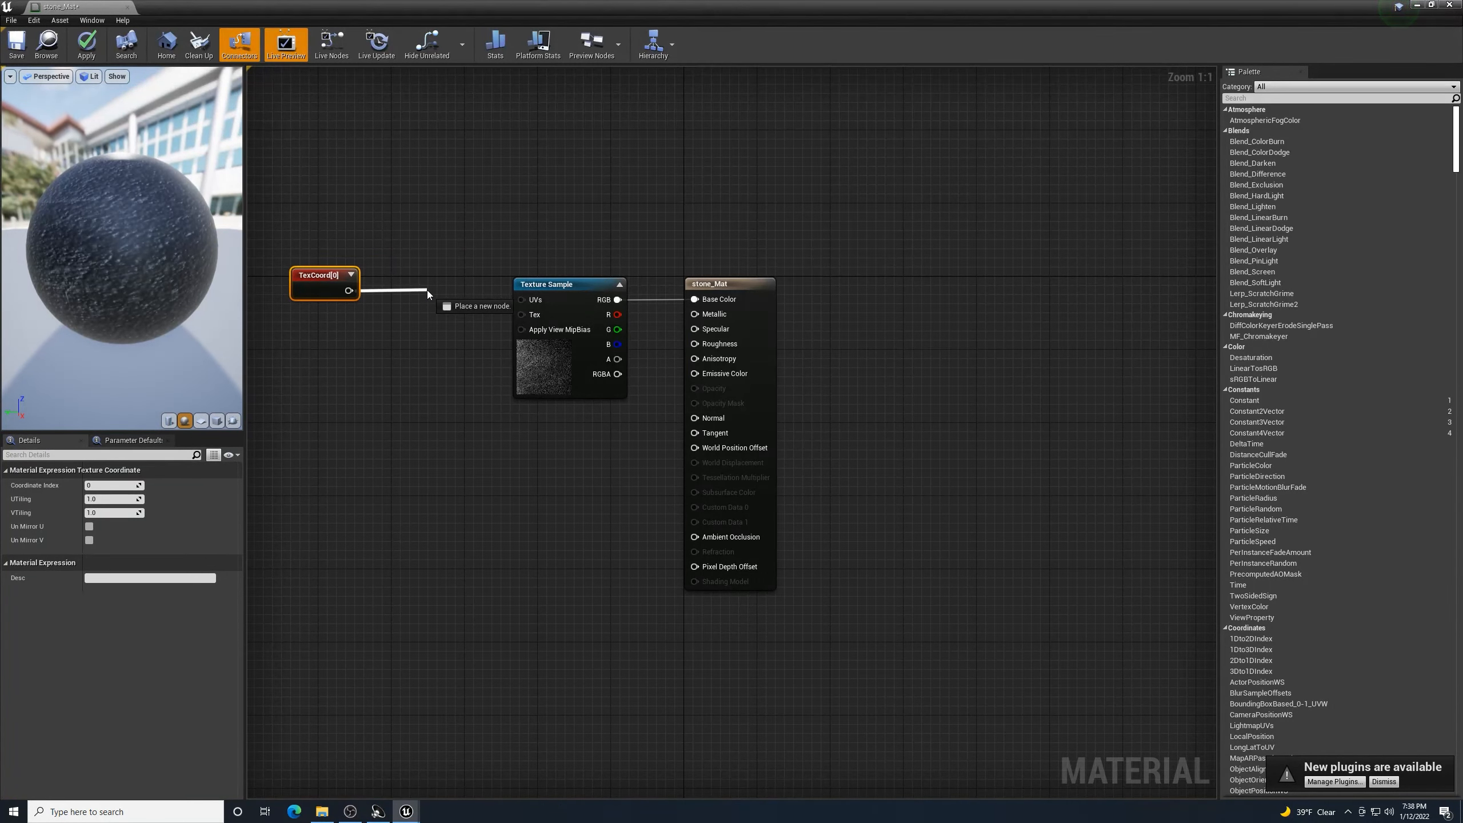
- Multiply the TexCoord by 4 into the texture's UVs, then save and close the material
{"action": "left_click_drag", "start_coordinate": [427, 290], "coordinate": [428, 291]}
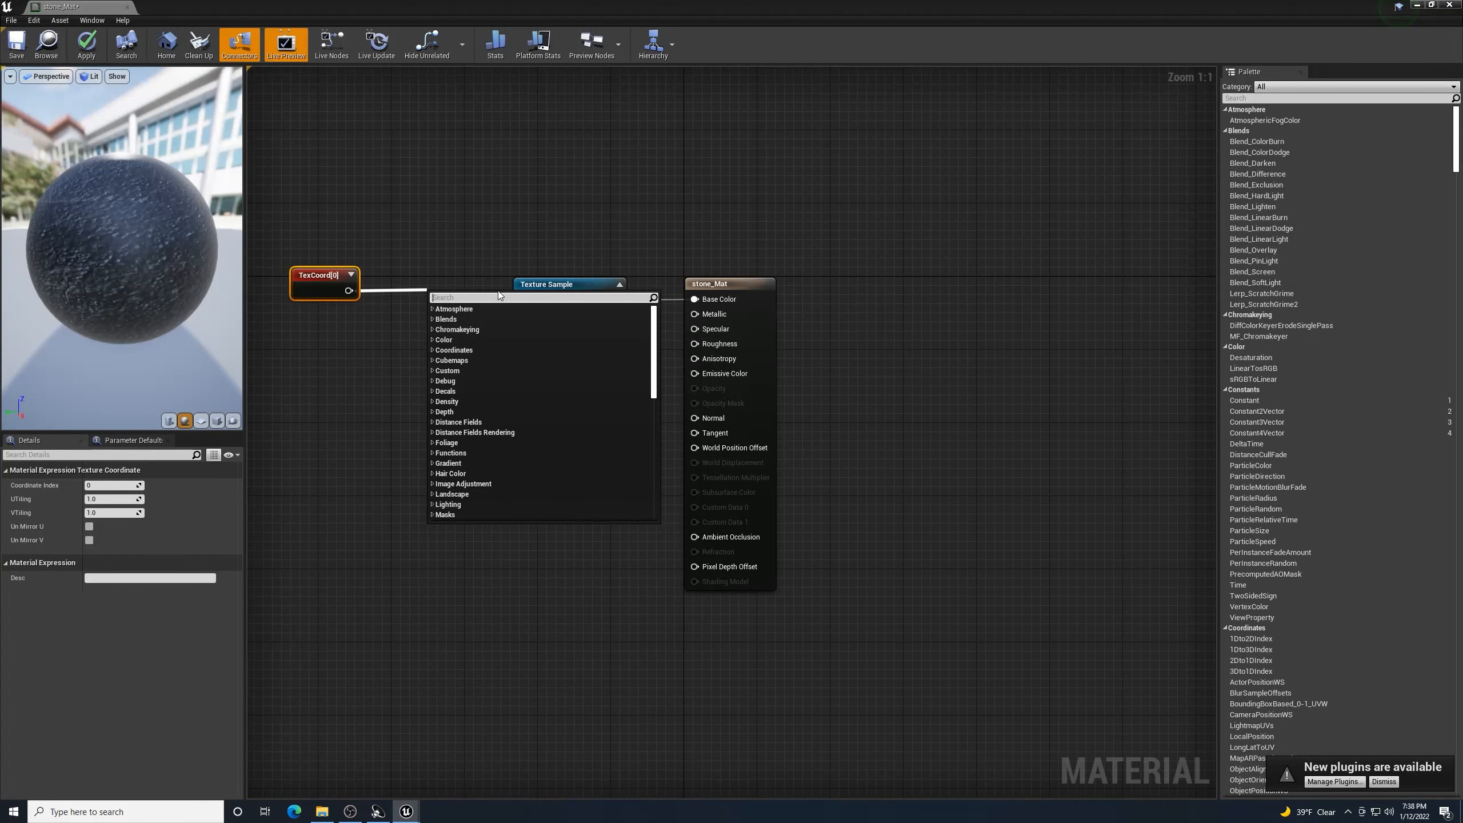
{"action": "type", "text": "multiply"}
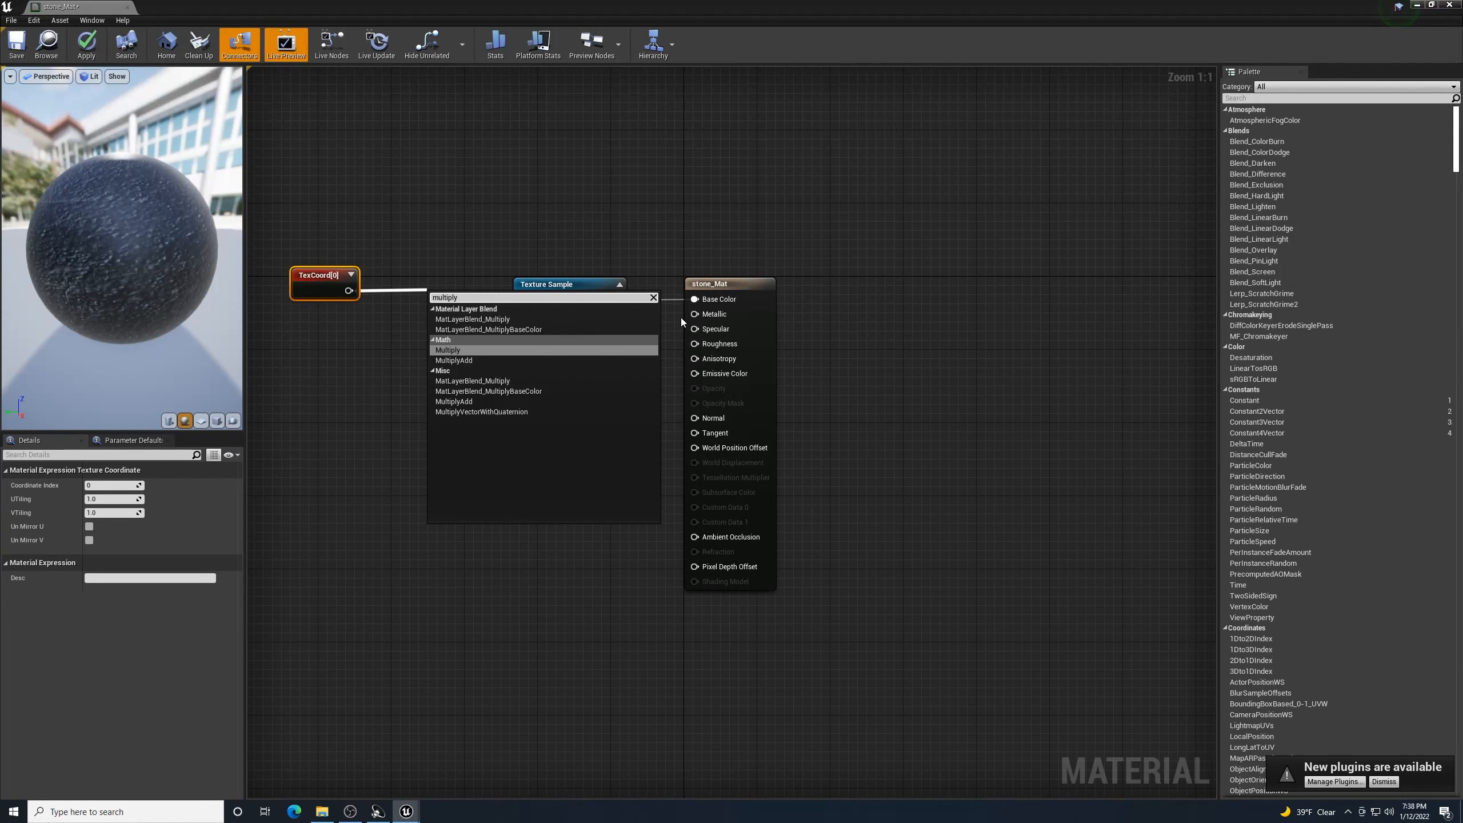
{"action": "left_click", "coordinate": [455, 352]}
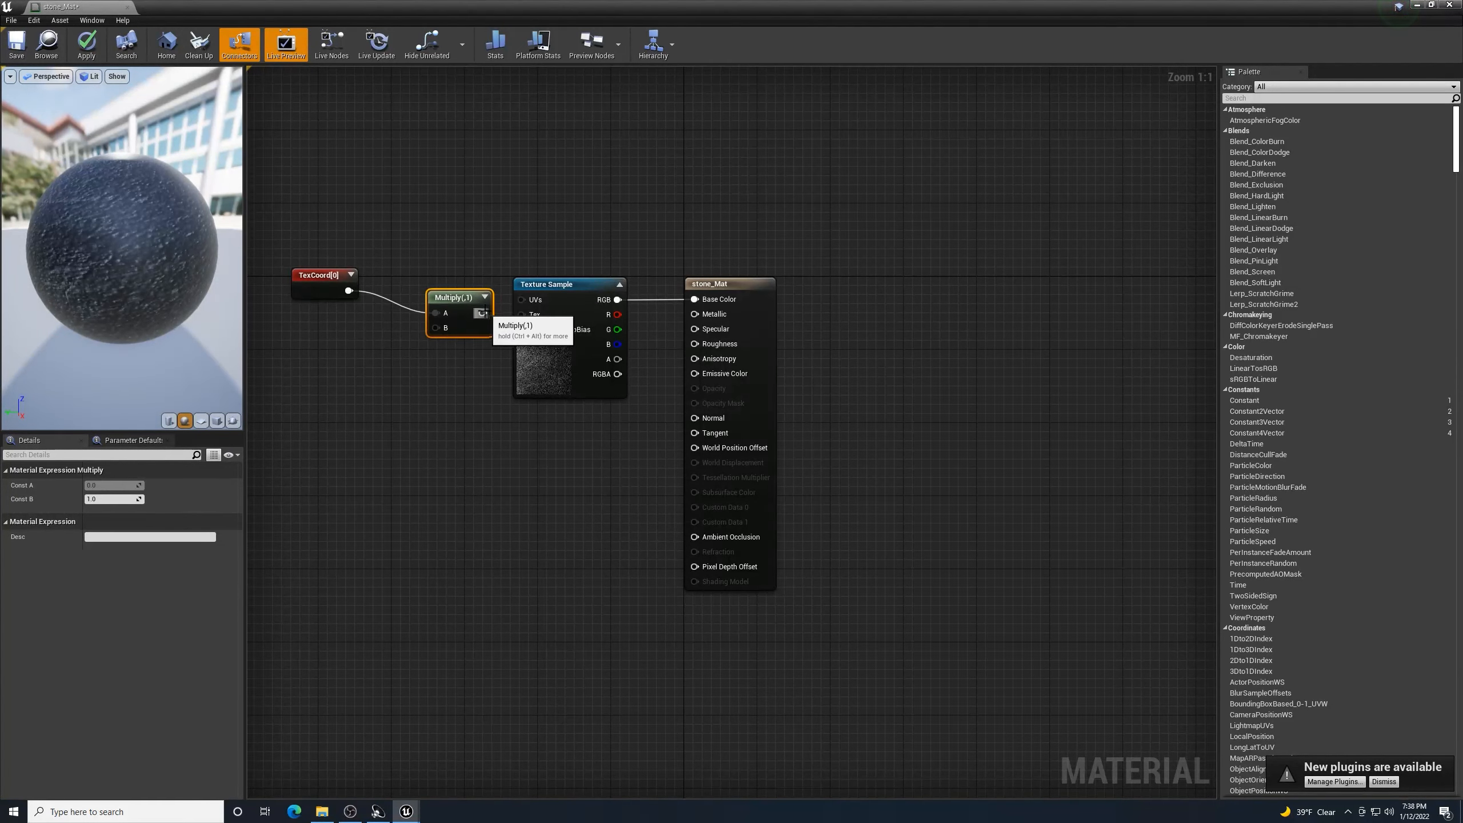
{"action": "left_click_drag", "start_coordinate": [483, 313], "coordinate": [531, 301]}
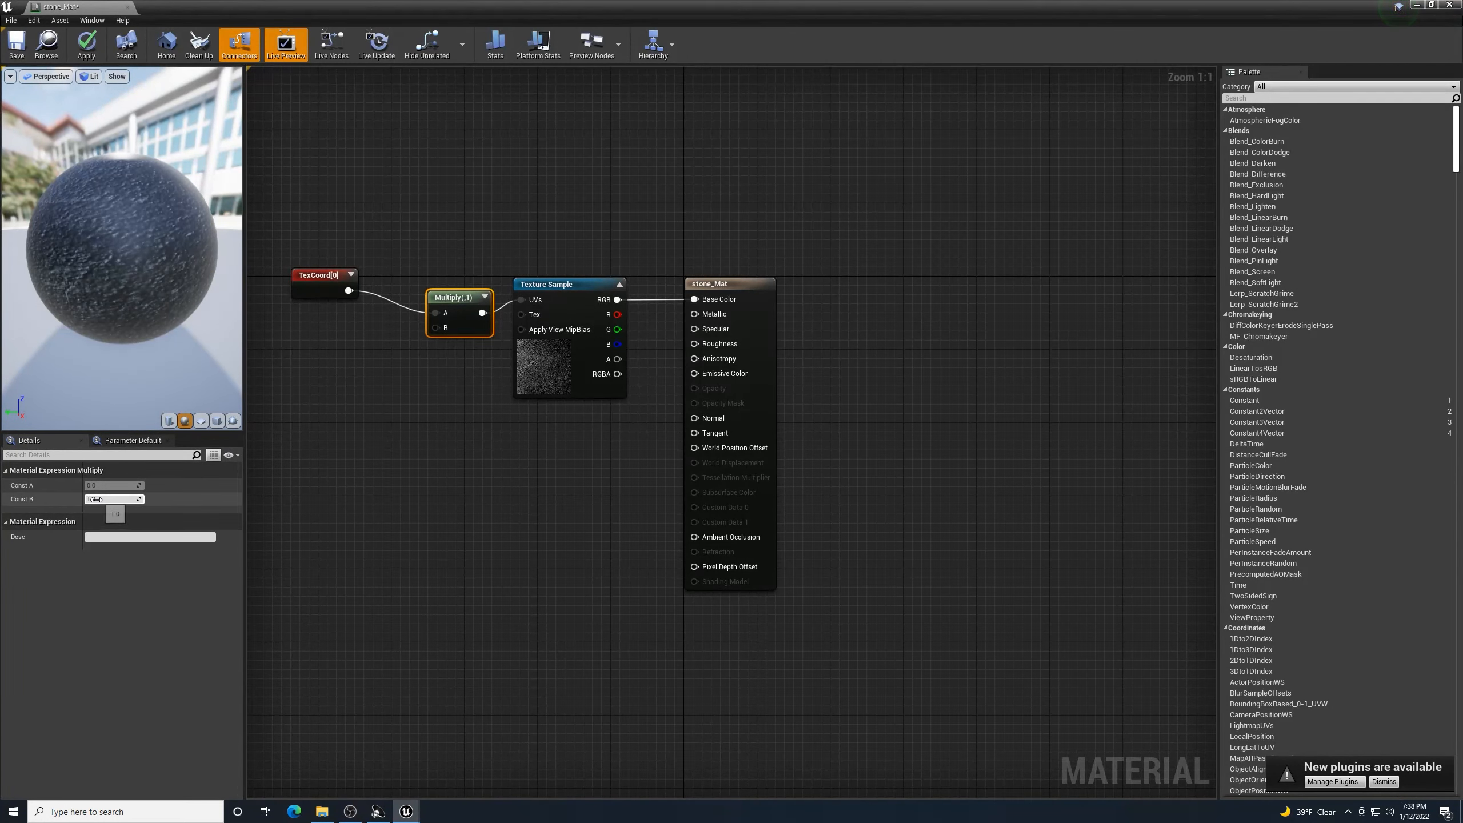
{"action": "type", "text": "4"}
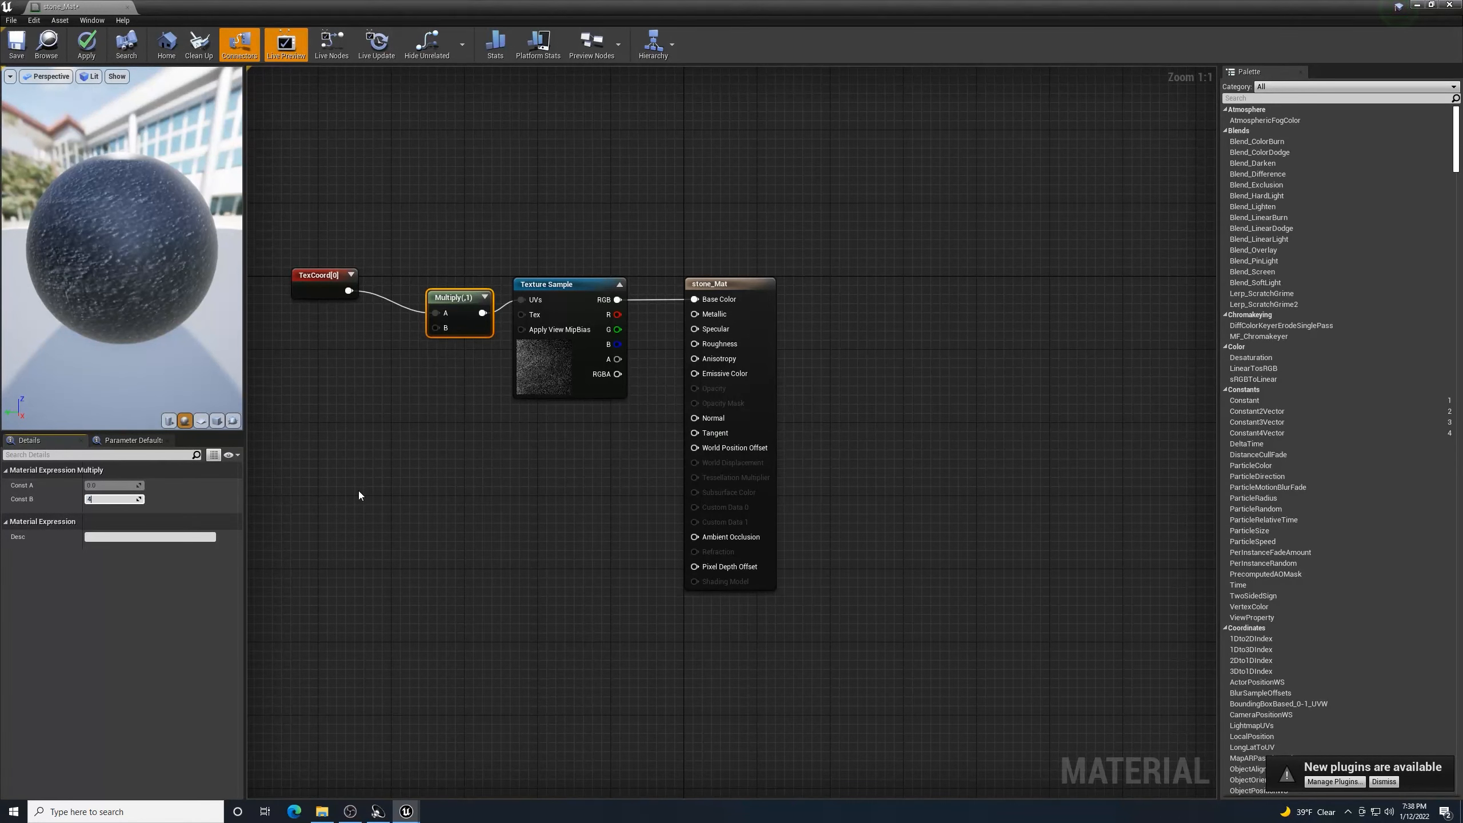
{"action": "key", "text": "Return"}
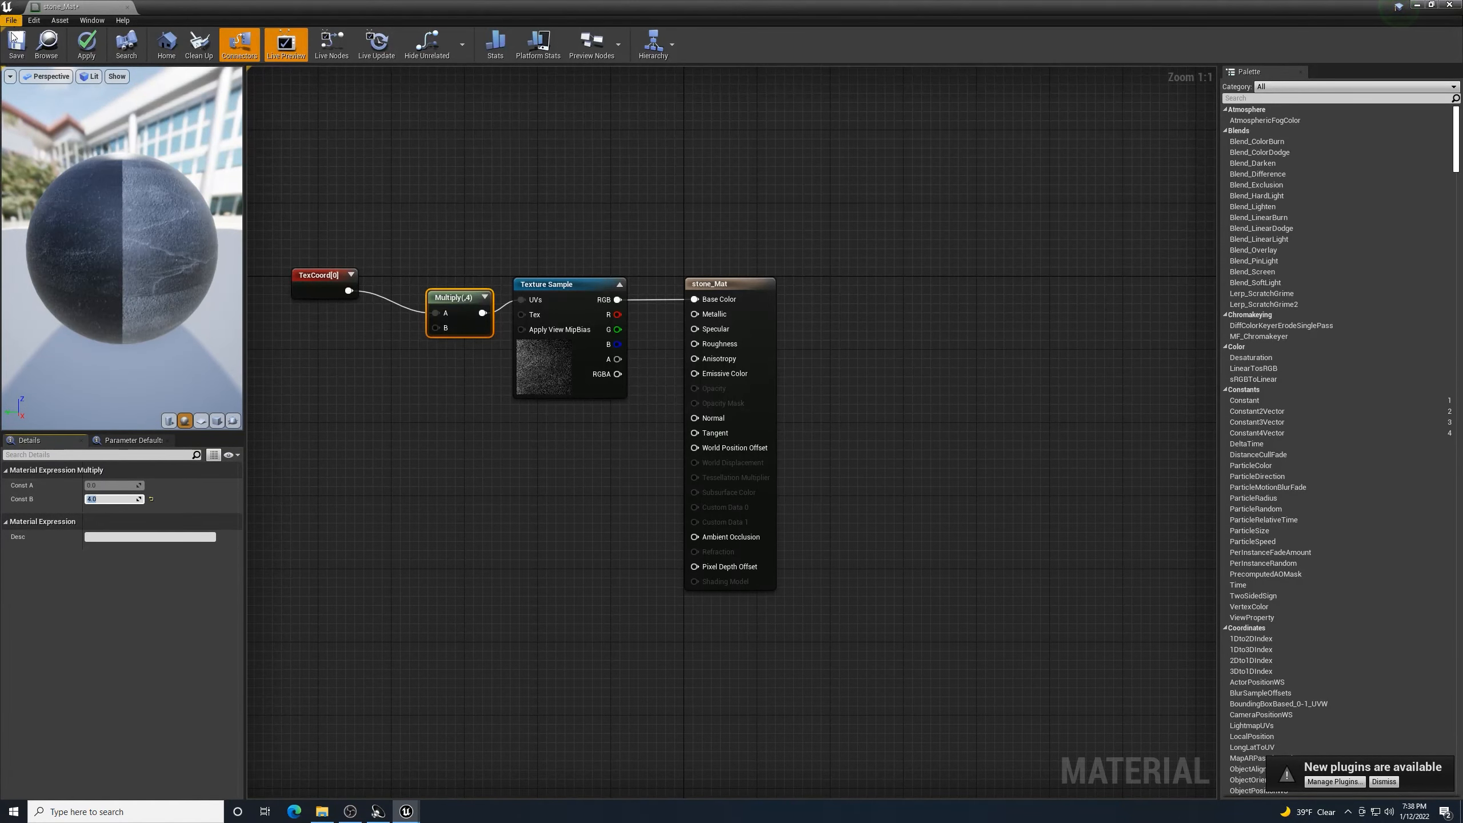
{"action": "left_click", "coordinate": [16, 44]}
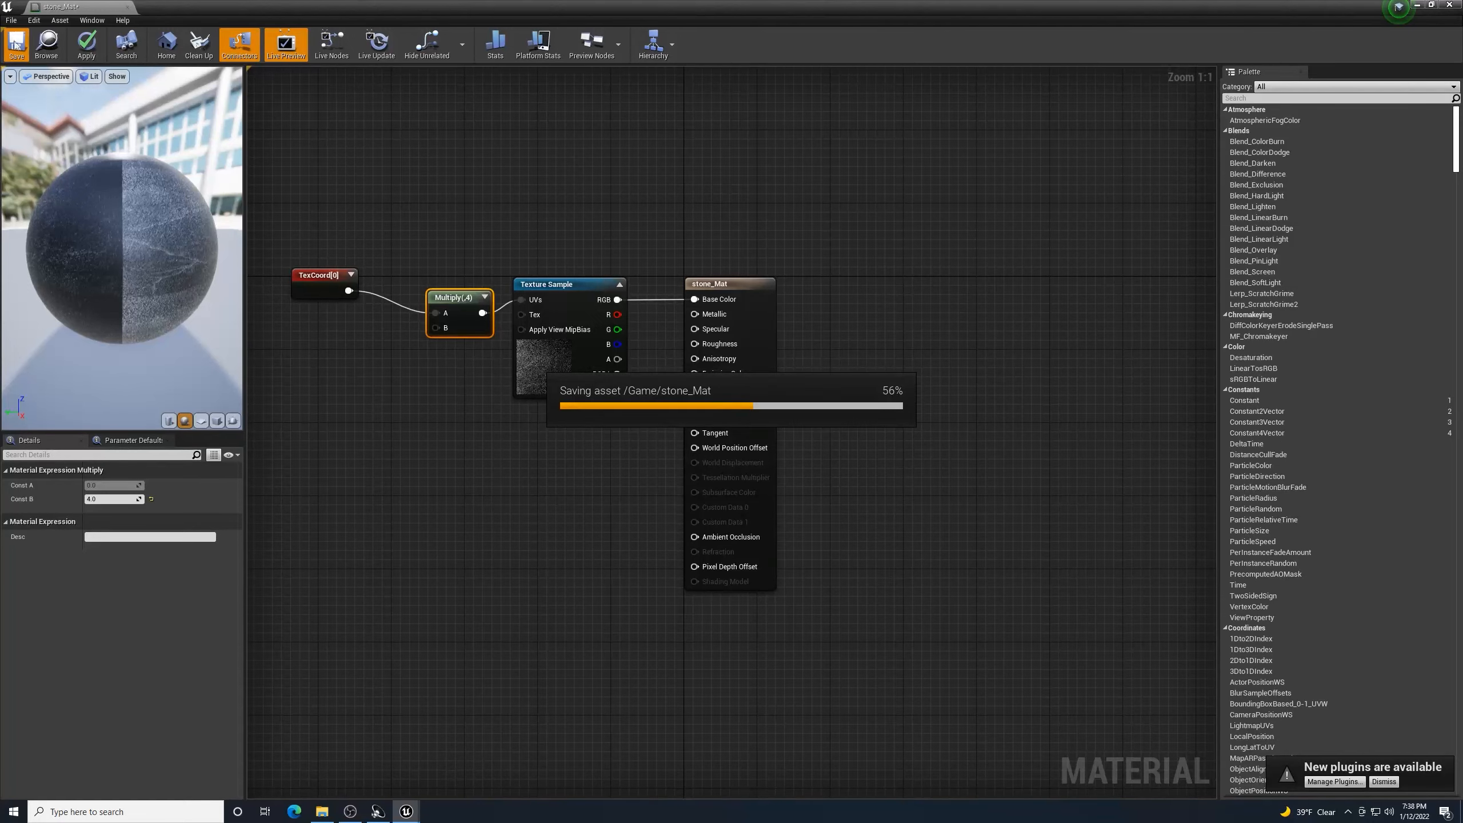
{"action": "left_click", "coordinate": [1447, 5]}
- Apply stone_Mat to the white block on the wall and the upper slab
{"action": "scroll", "coordinate": [750, 341], "scroll_direction": "down", "scroll_amount": 5}
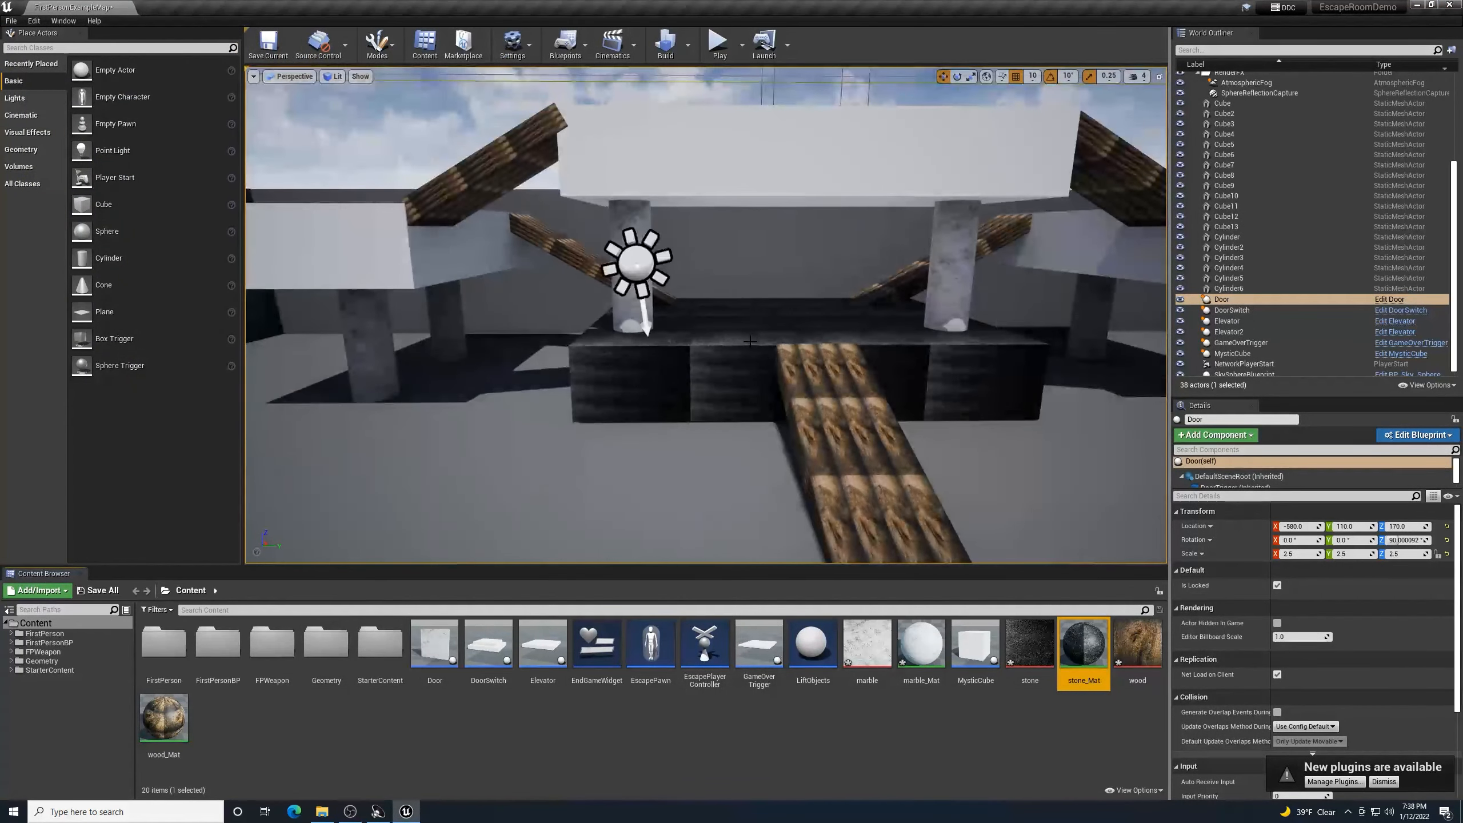
{"action": "mouse_move", "coordinate": [654, 489]}
{"action": "right_mouse_down"}
{"action": "mouse_move", "coordinate": [671, 462]}
{"action": "mouse_move", "coordinate": [676, 499]}
{"action": "mouse_move", "coordinate": [664, 440]}
{"action": "mouse_move", "coordinate": [661, 510]}
{"action": "right_mouse_up"}
{"action": "key", "text": "w"}
{"action": "key", "text": "s"}
{"action": "scroll", "coordinate": [642, 416], "scroll_direction": "up", "scroll_amount": 5}
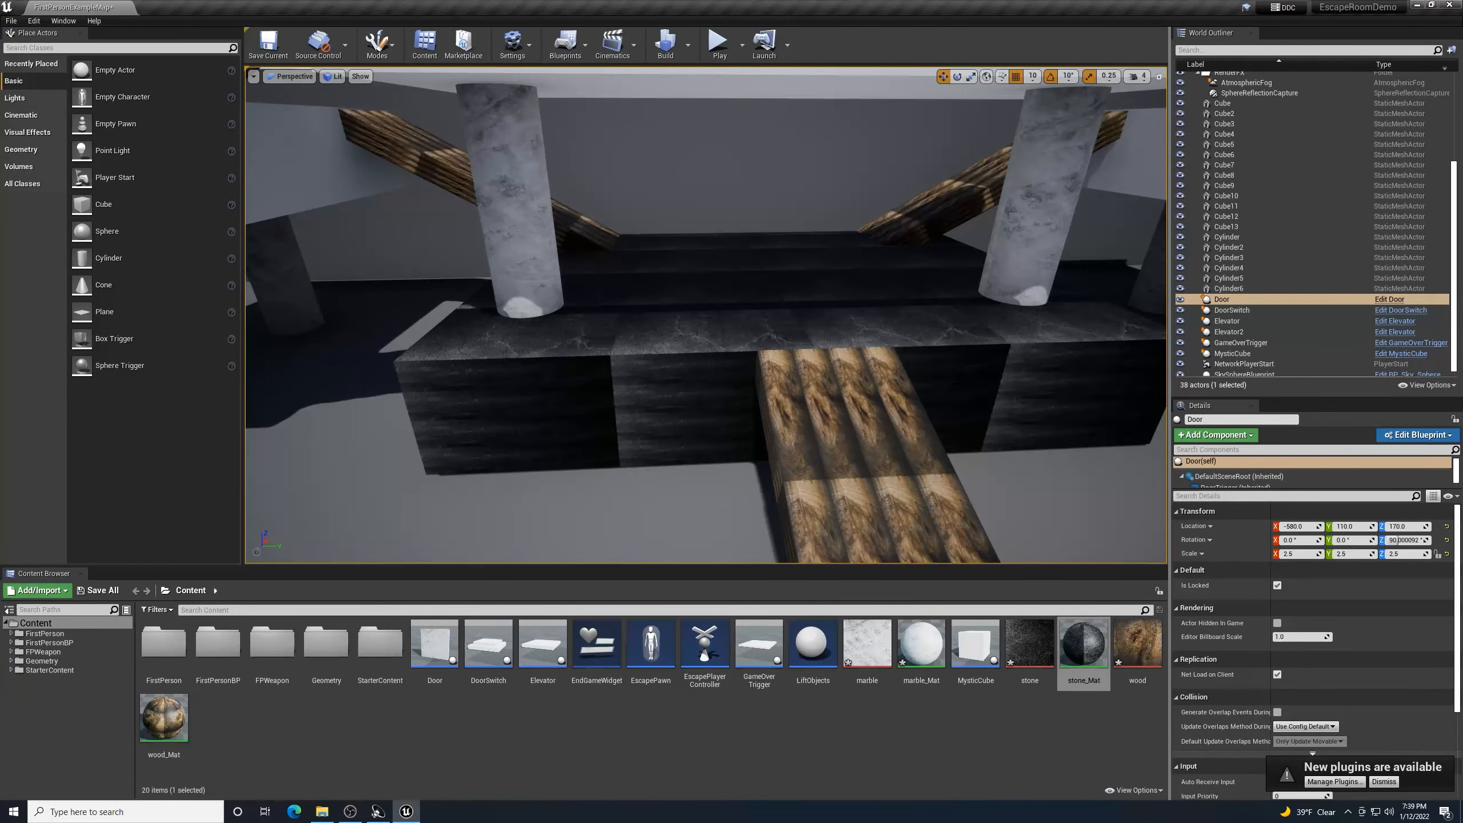
{"action": "mouse_move", "coordinate": [671, 457]}
{"action": "right_mouse_down"}
{"action": "mouse_move", "coordinate": [566, 427]}
{"action": "mouse_move", "coordinate": [731, 435]}
{"action": "mouse_move", "coordinate": [681, 456]}
{"action": "right_mouse_up"}
{"action": "key", "text": "a"}
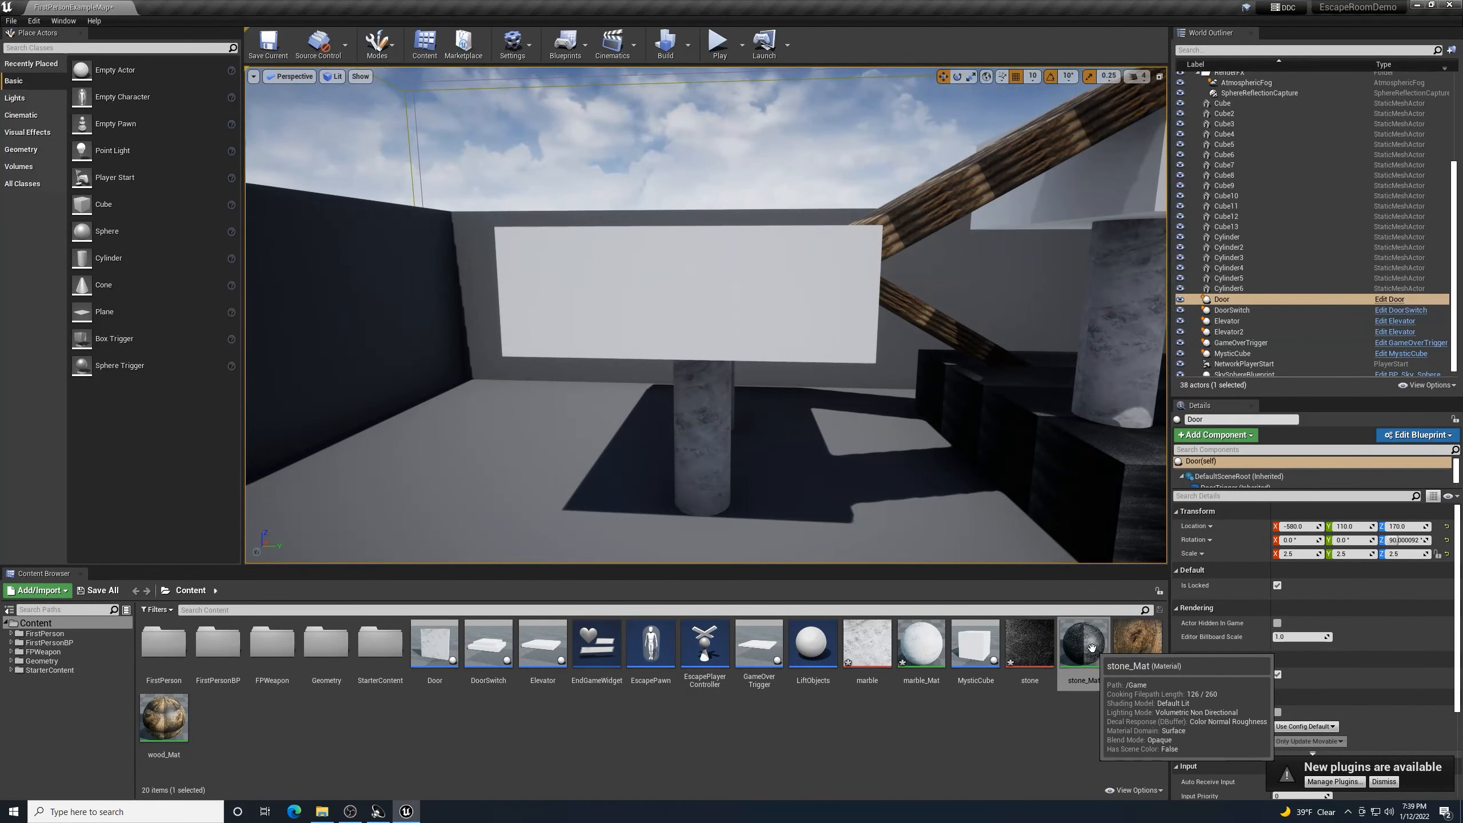
{"action": "left_click_drag", "start_coordinate": [1091, 647], "coordinate": [792, 297]}
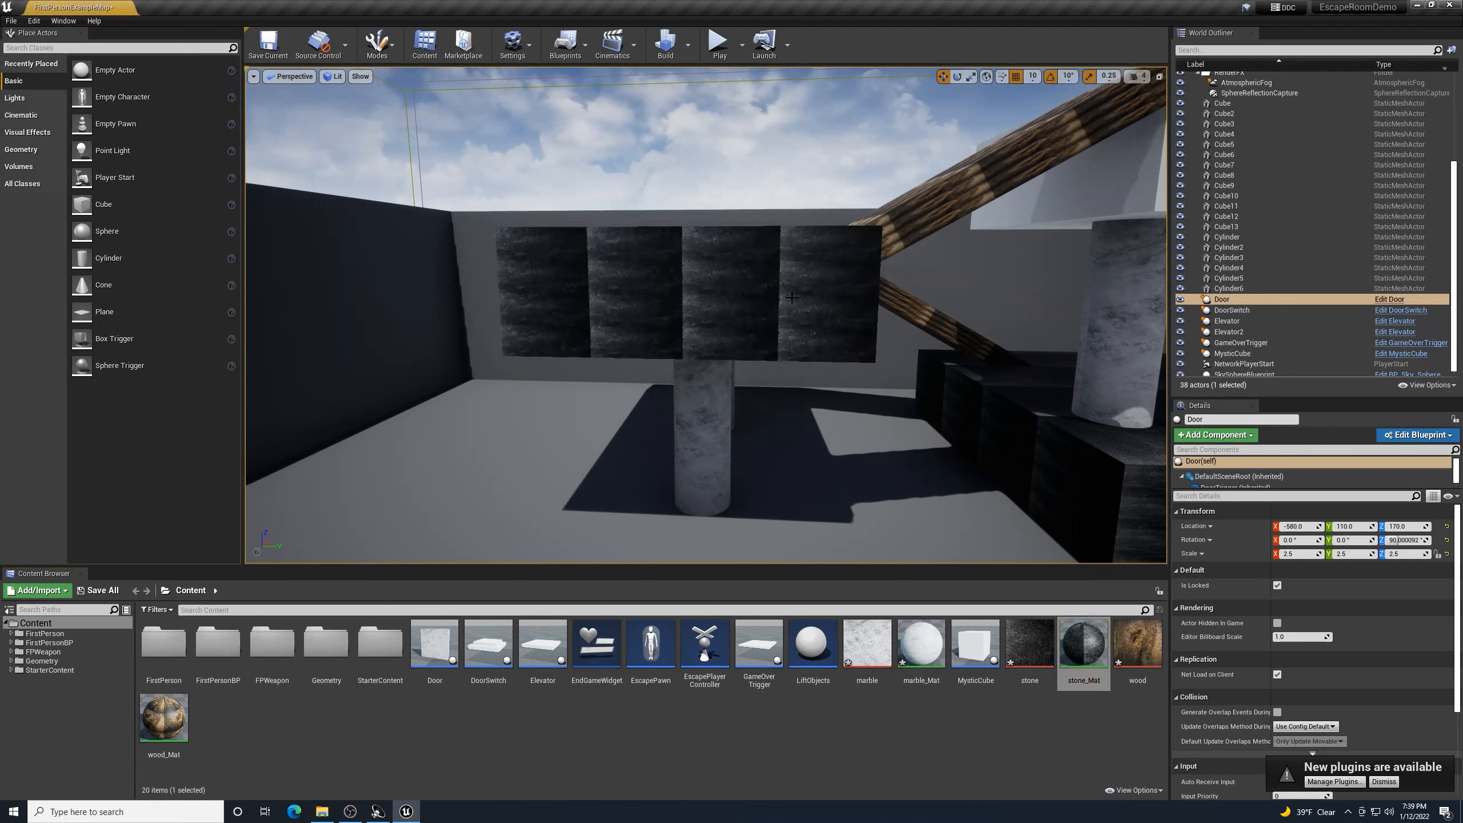
{"action": "right_click_drag", "start_coordinate": [791, 297], "coordinate": [789, 249]}
{"action": "key", "text": "d"}
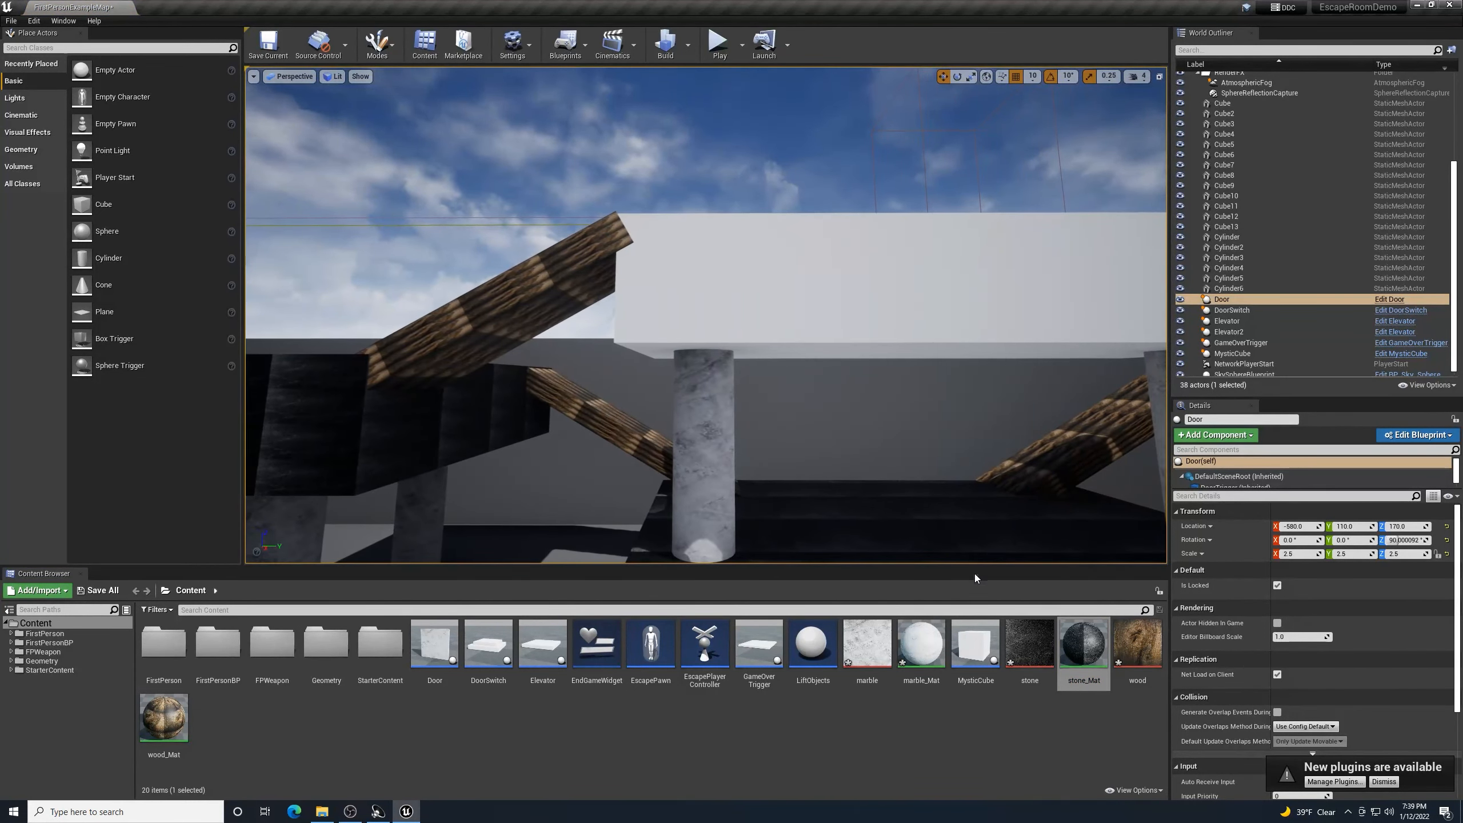
{"action": "left_click_drag", "start_coordinate": [1082, 646], "coordinate": [949, 346]}
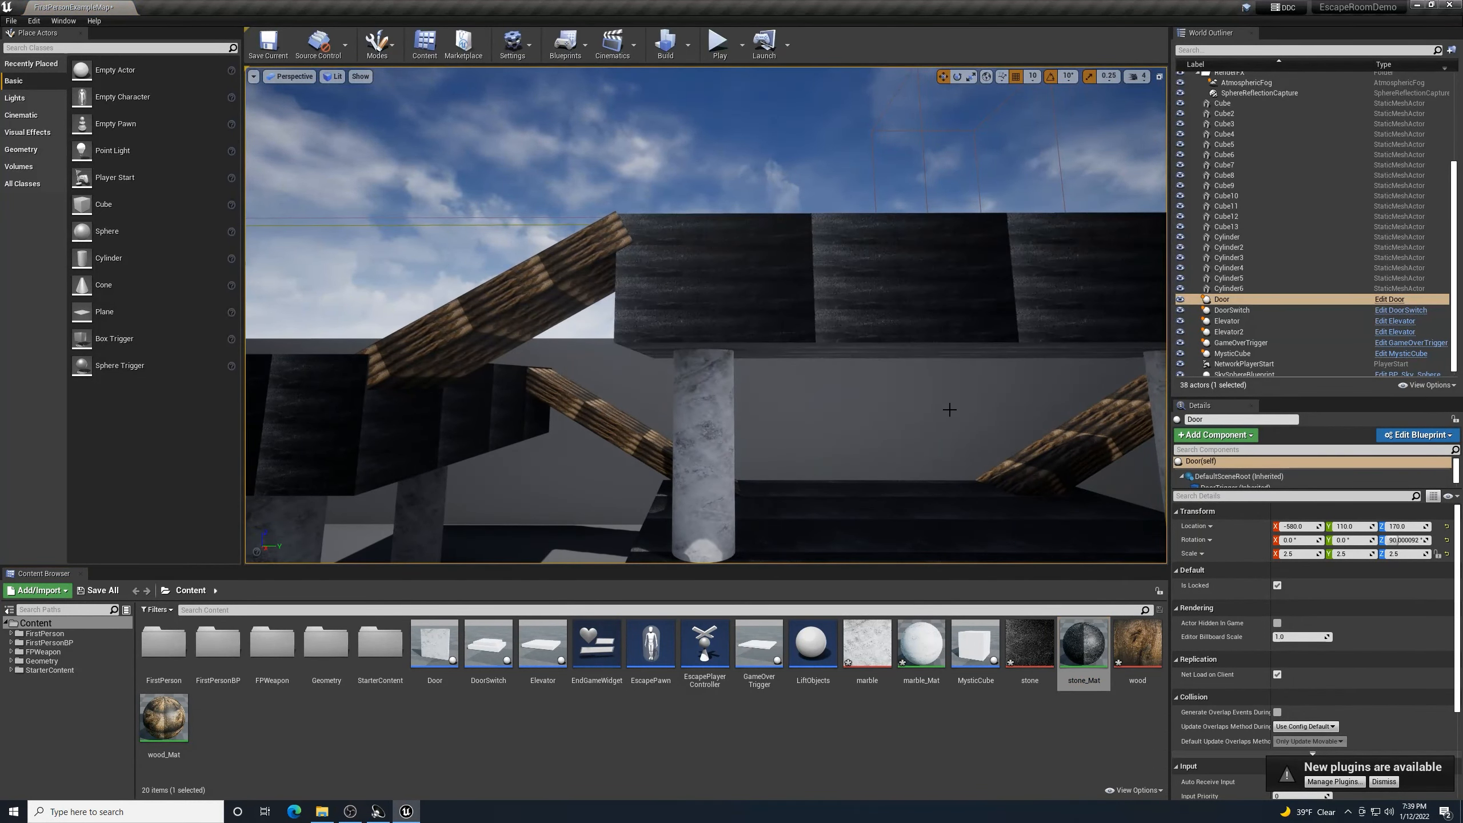
- Apply stone_Mat to the blocks behind the pillar, under the switch, and one more white block
{"action": "key", "text": "d"}
{"action": "right_click_drag", "start_coordinate": [949, 410], "coordinate": [945, 416]}
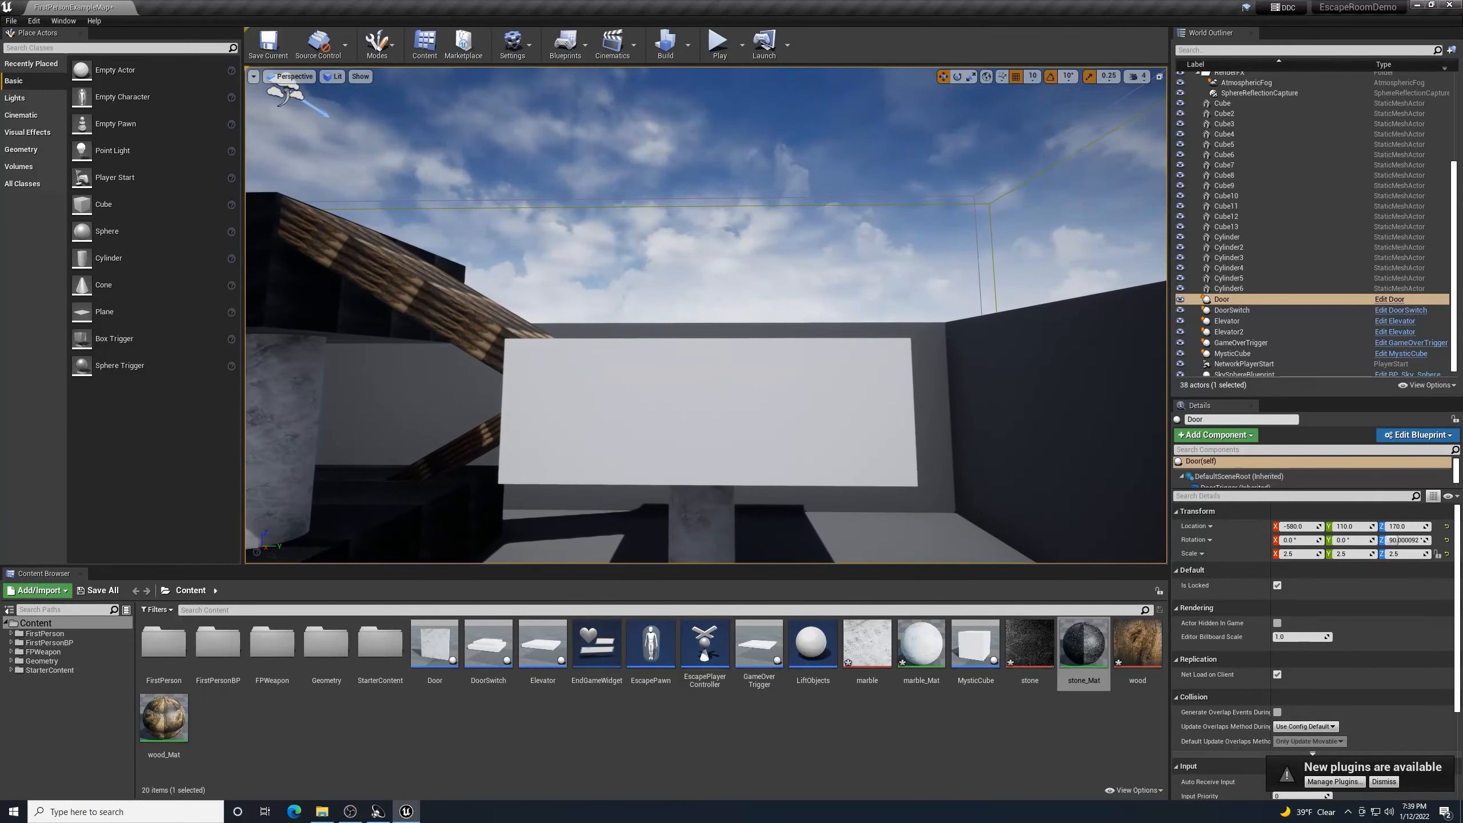
{"action": "left_click_drag", "start_coordinate": [1085, 648], "coordinate": [839, 495]}
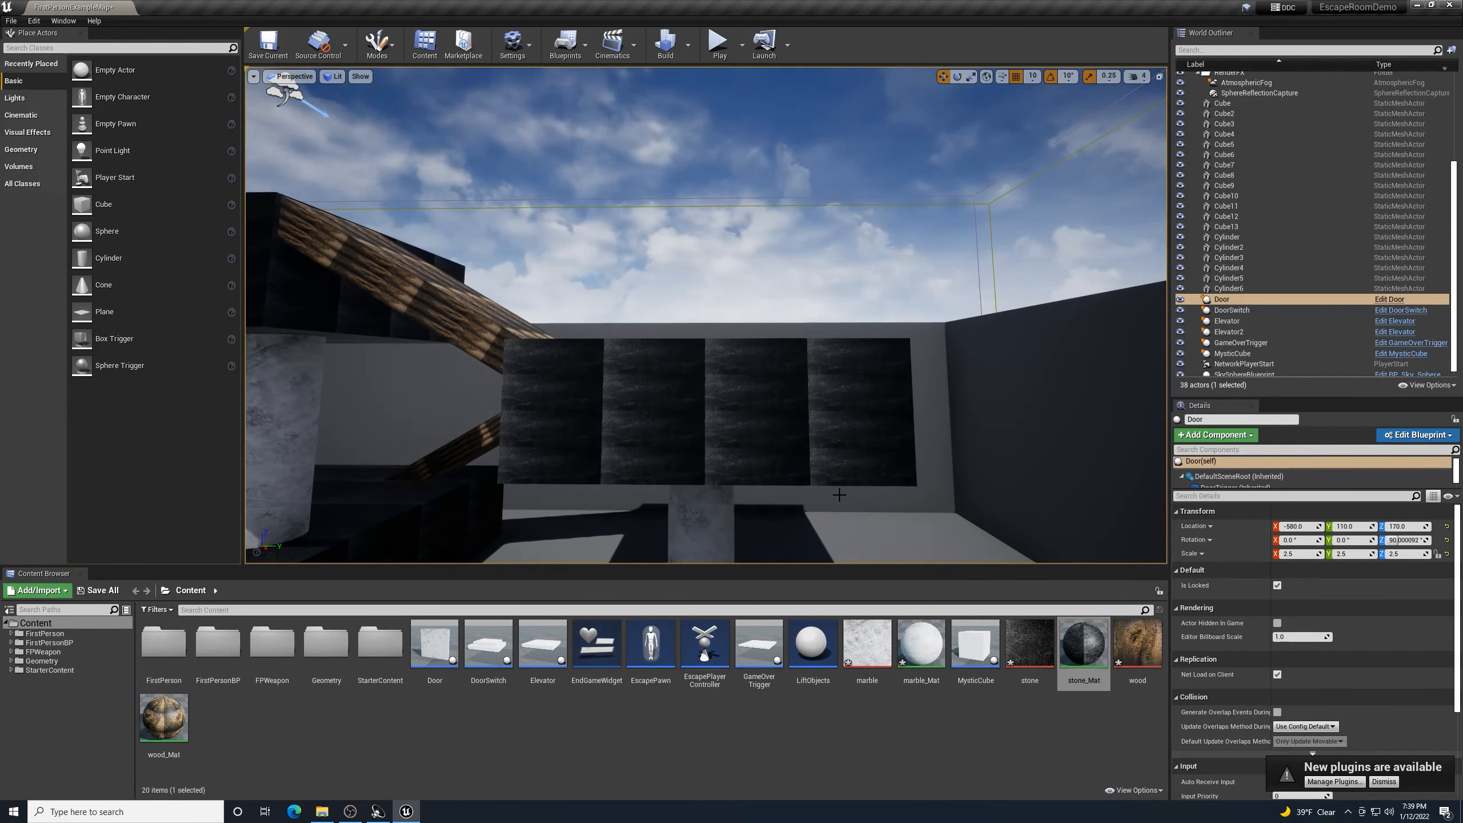
{"action": "mouse_move", "coordinate": [839, 495]}
{"action": "right_mouse_down"}
{"action": "mouse_move", "coordinate": [610, 508]}
{"action": "mouse_move", "coordinate": [601, 487]}
{"action": "mouse_move", "coordinate": [490, 533]}
{"action": "mouse_move", "coordinate": [800, 443]}
{"action": "mouse_move", "coordinate": [808, 472]}
{"action": "mouse_move", "coordinate": [846, 480]}
{"action": "right_mouse_up"}
{"action": "key", "text": "w"}
{"action": "key", "text": "d"}
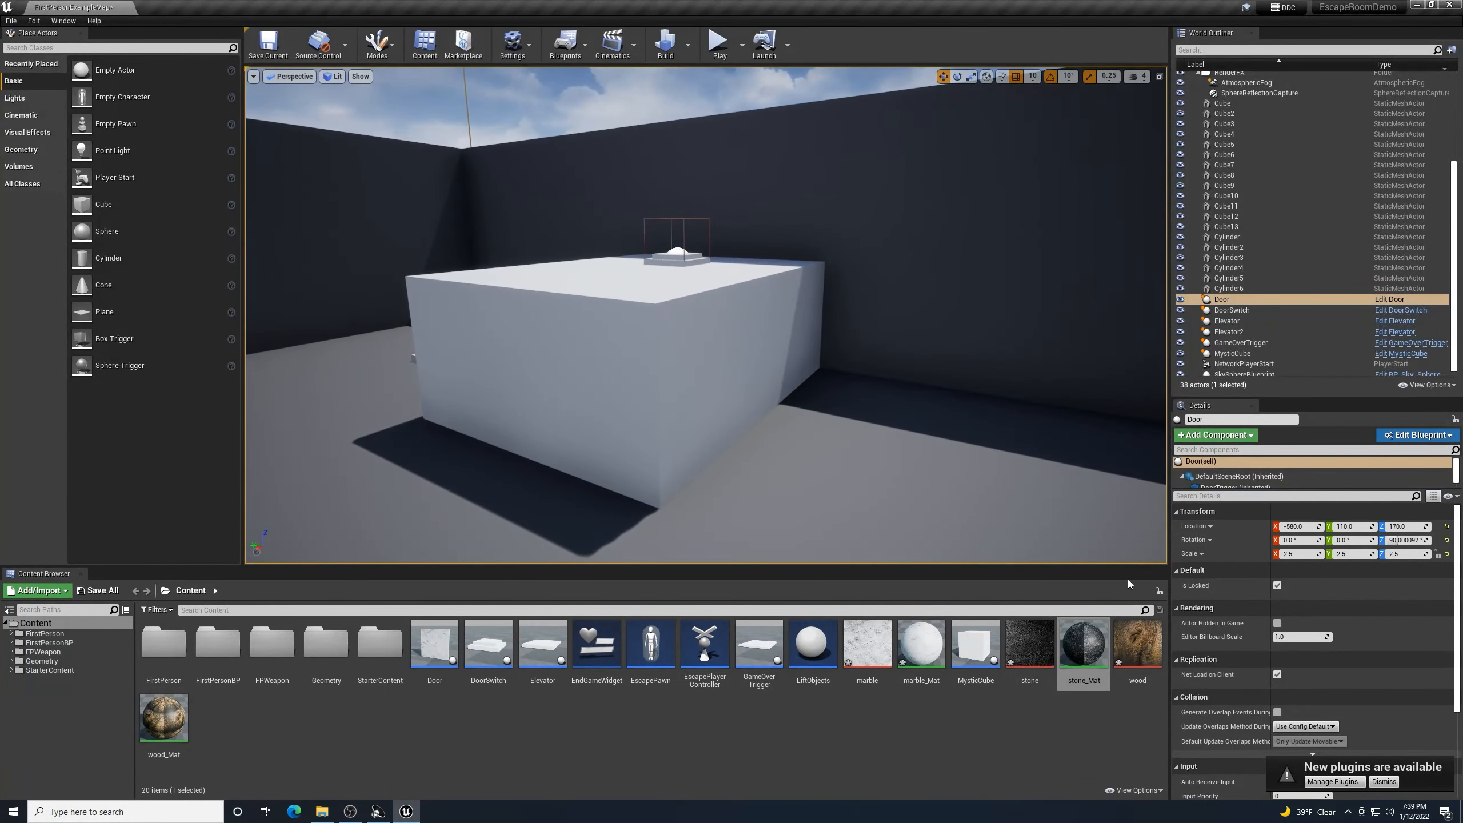
{"action": "left_click_drag", "start_coordinate": [1083, 644], "coordinate": [678, 361]}
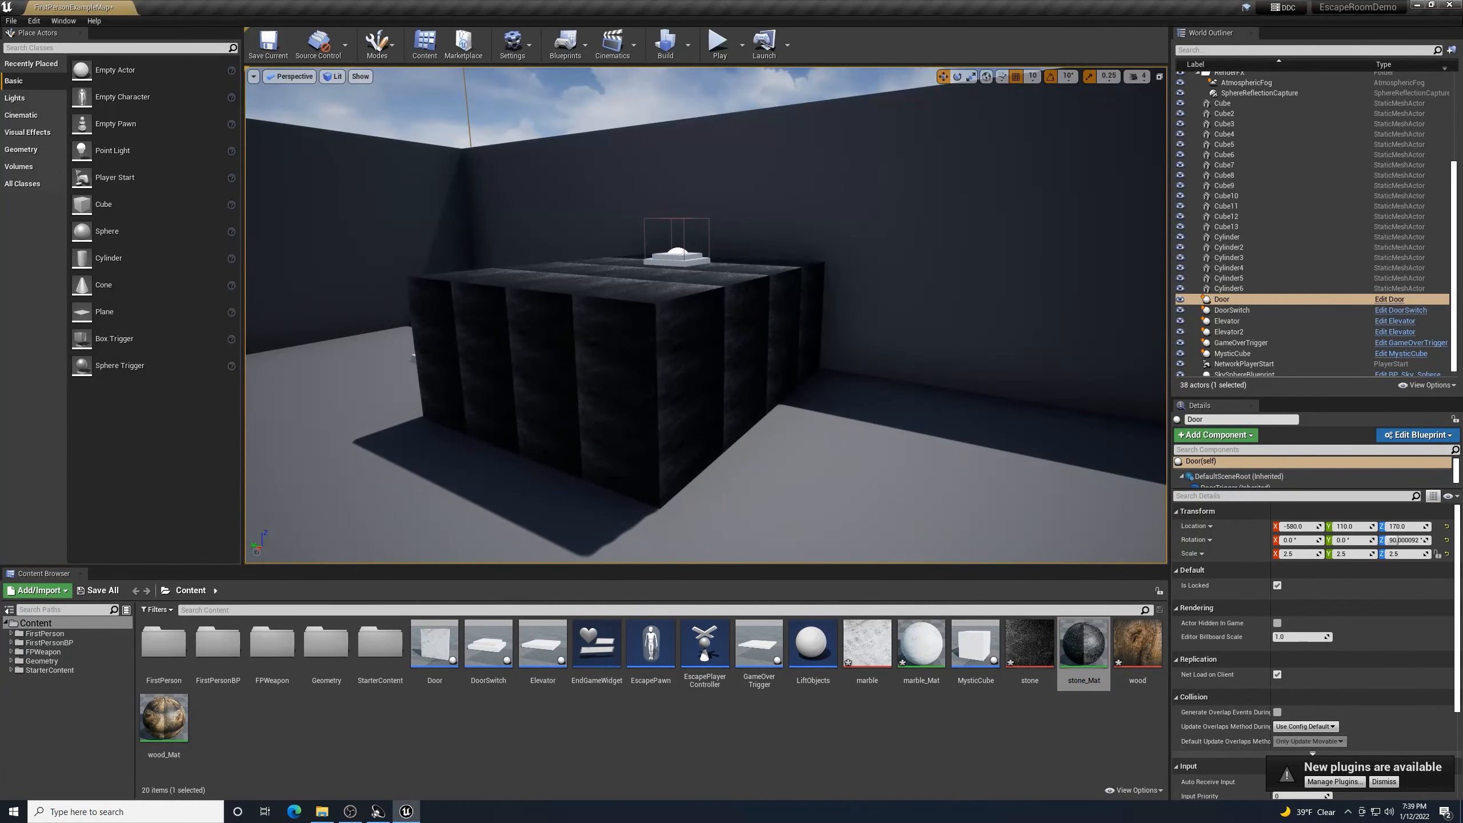
{"action": "right_click_drag", "start_coordinate": [819, 454], "coordinate": [1005, 440]}
{"action": "key", "text": "w"}
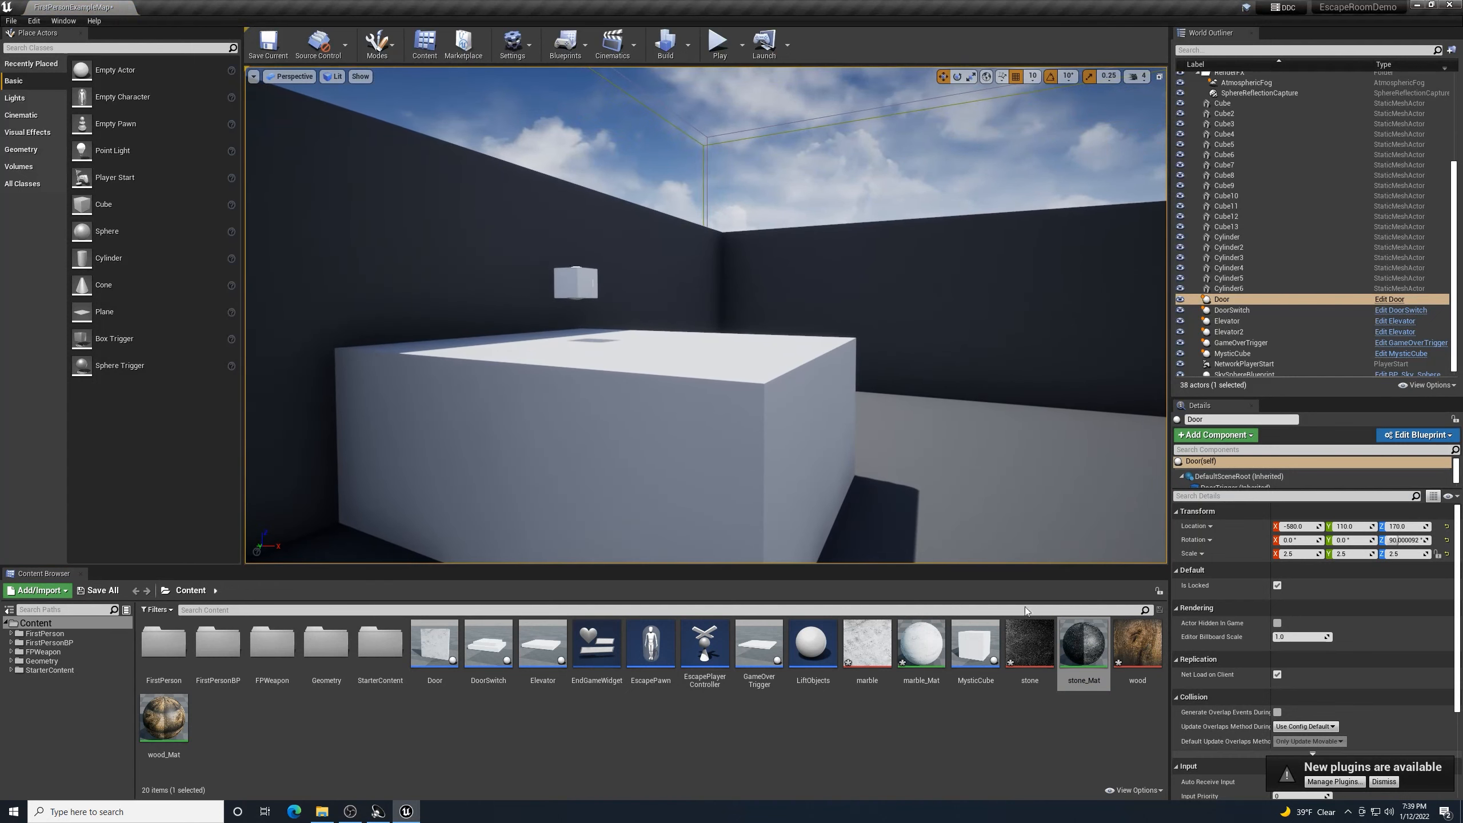
{"action": "left_click_drag", "start_coordinate": [1083, 644], "coordinate": [576, 449]}
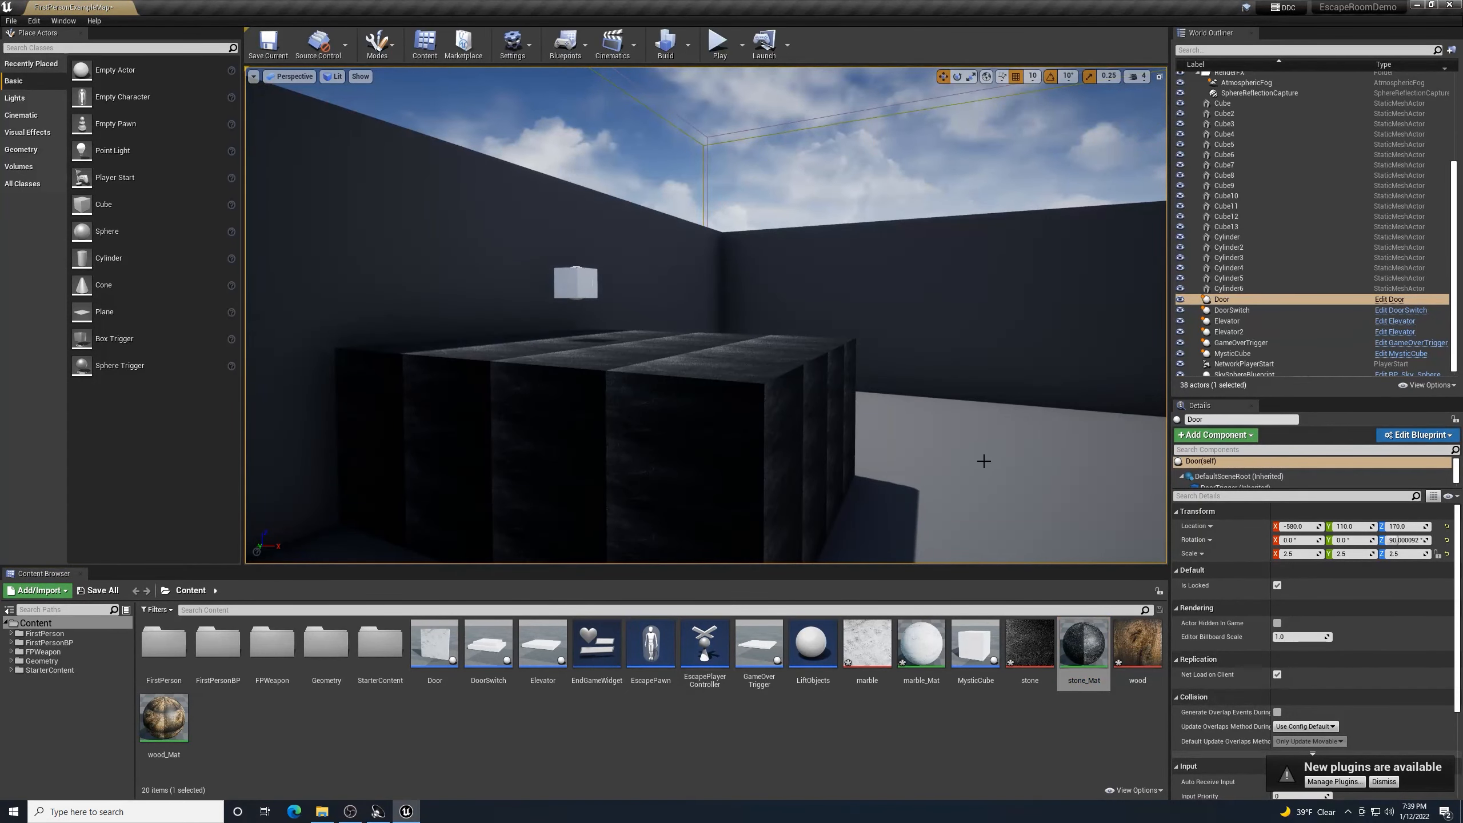
{"action": "right_click_drag", "start_coordinate": [983, 461], "coordinate": [1440, 475]}
{"action": "key", "text": "w"}
{"action": "key", "text": "w"}
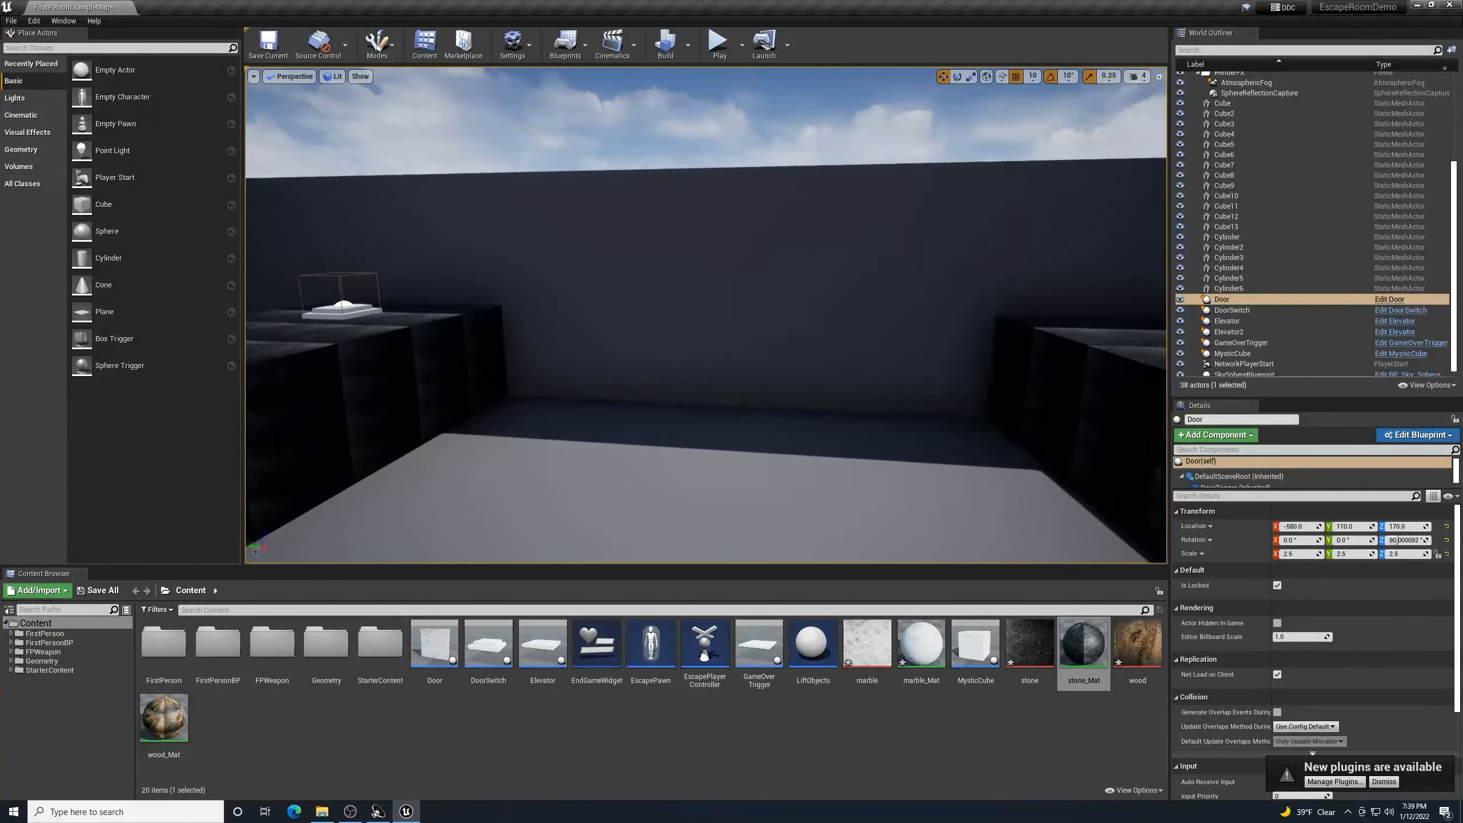
- Fly over the black blocks to the switch and open DoorSwitch from the Content Browser
{"action": "right_click", "coordinate": [877, 447]}
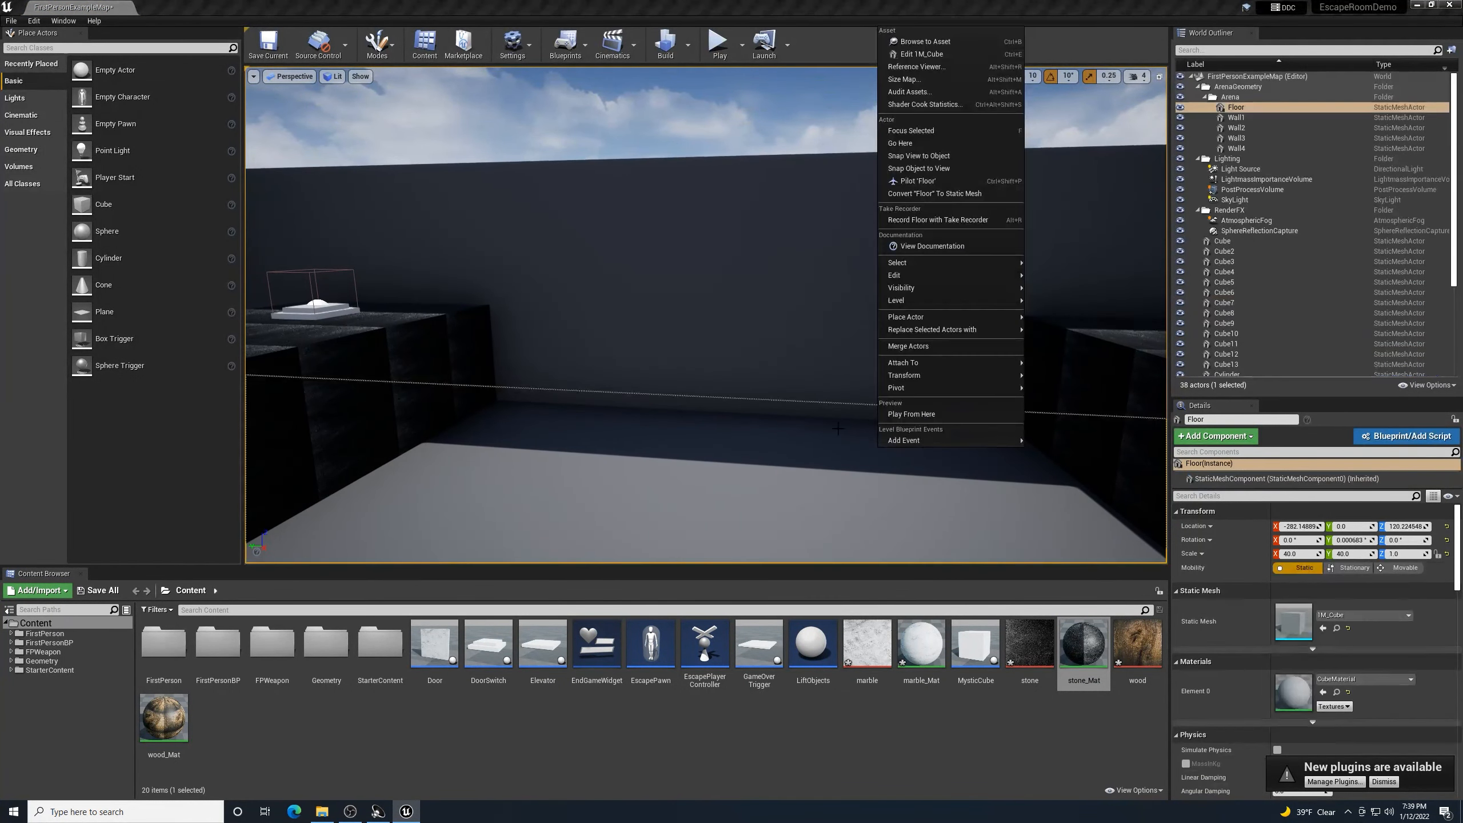
{"action": "left_click", "coordinate": [601, 440]}
{"action": "right_click_drag", "start_coordinate": [745, 483], "coordinate": [686, 570]}
{"action": "key", "text": "w"}
{"action": "key", "text": "s"}
{"action": "key", "text": "w"}
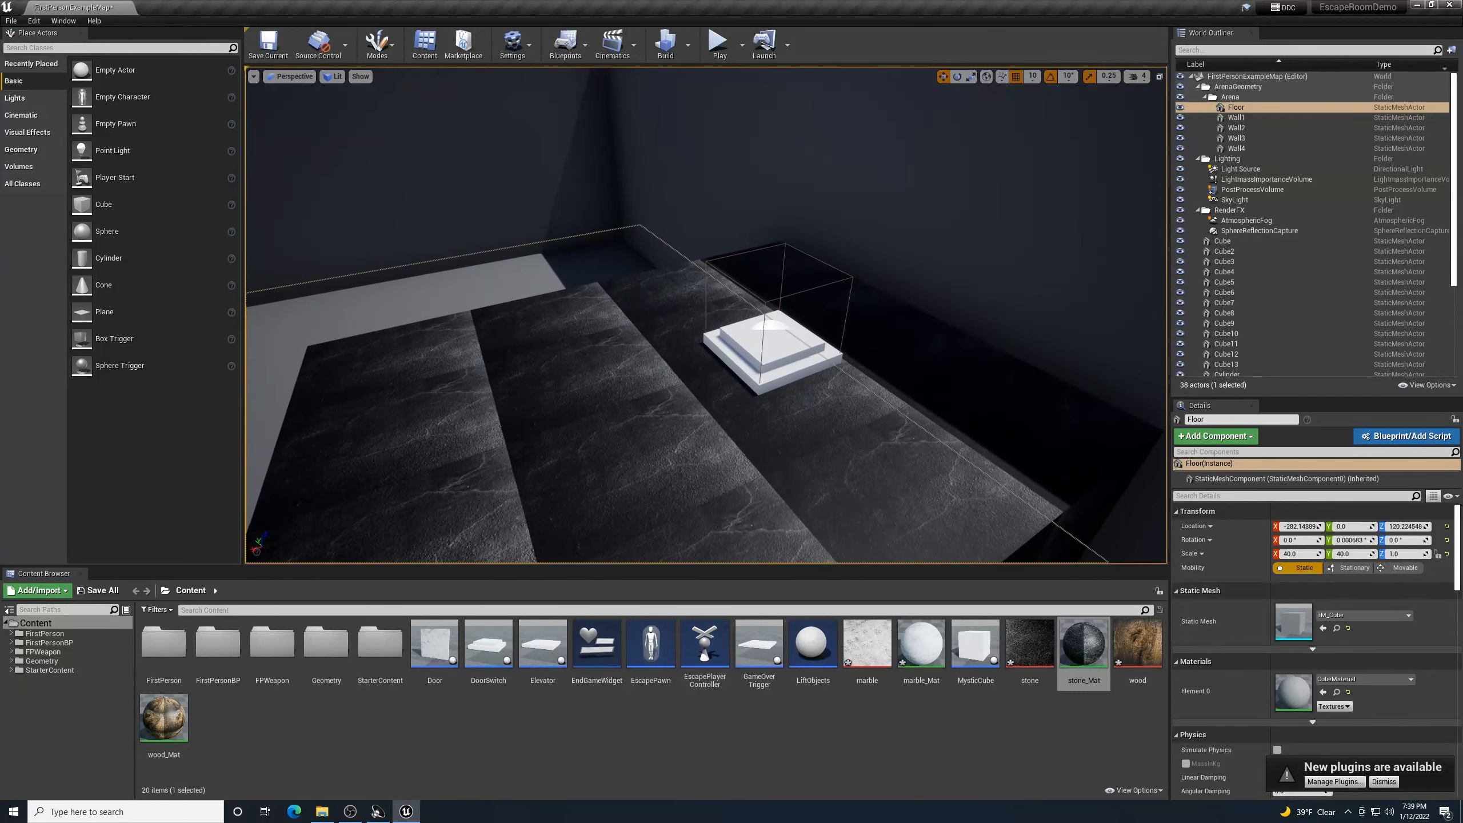
{"action": "right_click_drag", "start_coordinate": [685, 461], "coordinate": [746, 479]}
{"action": "key", "text": "w"}
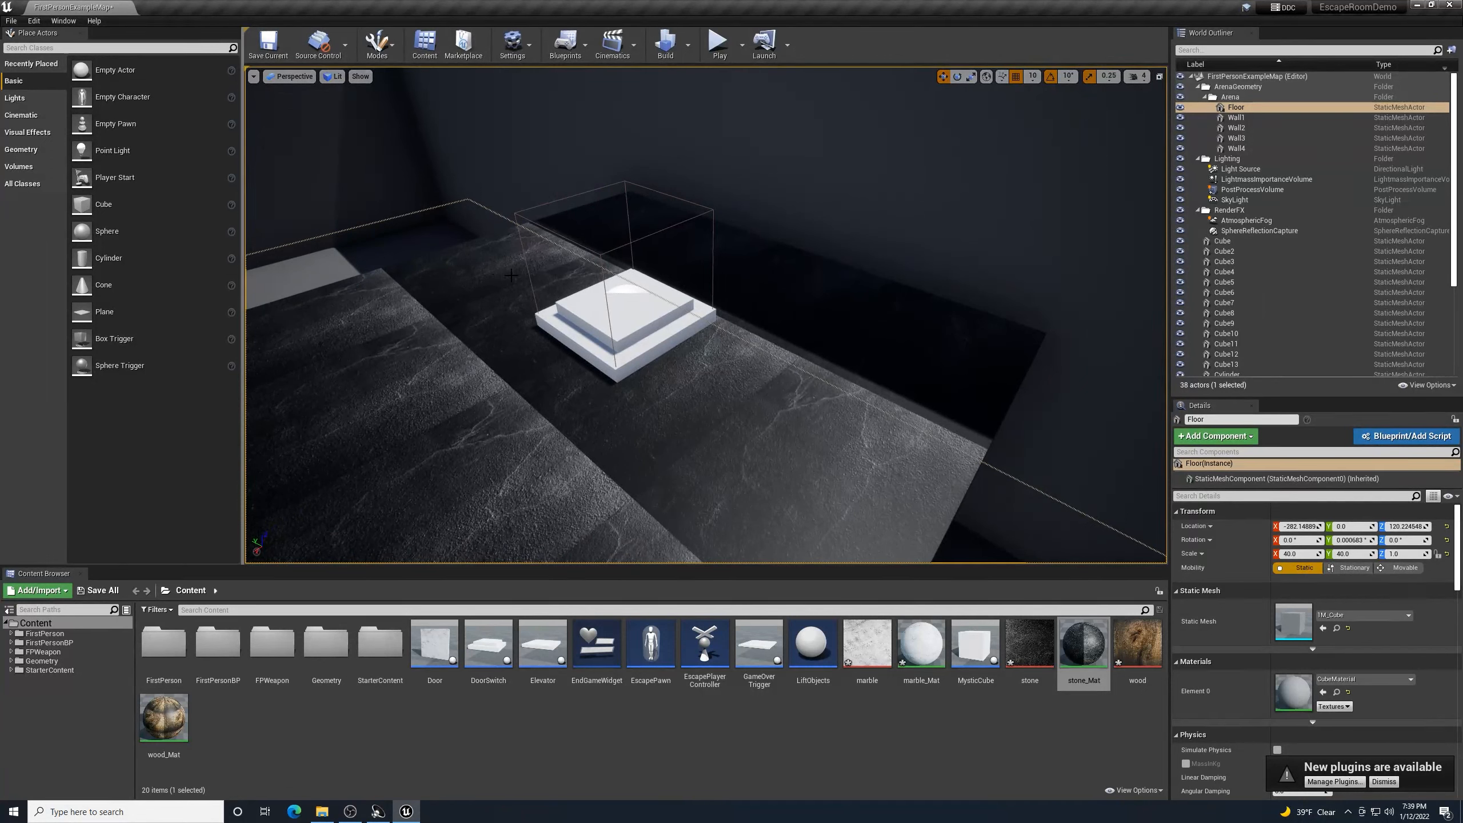
{"action": "double_click", "coordinate": [476, 648]}
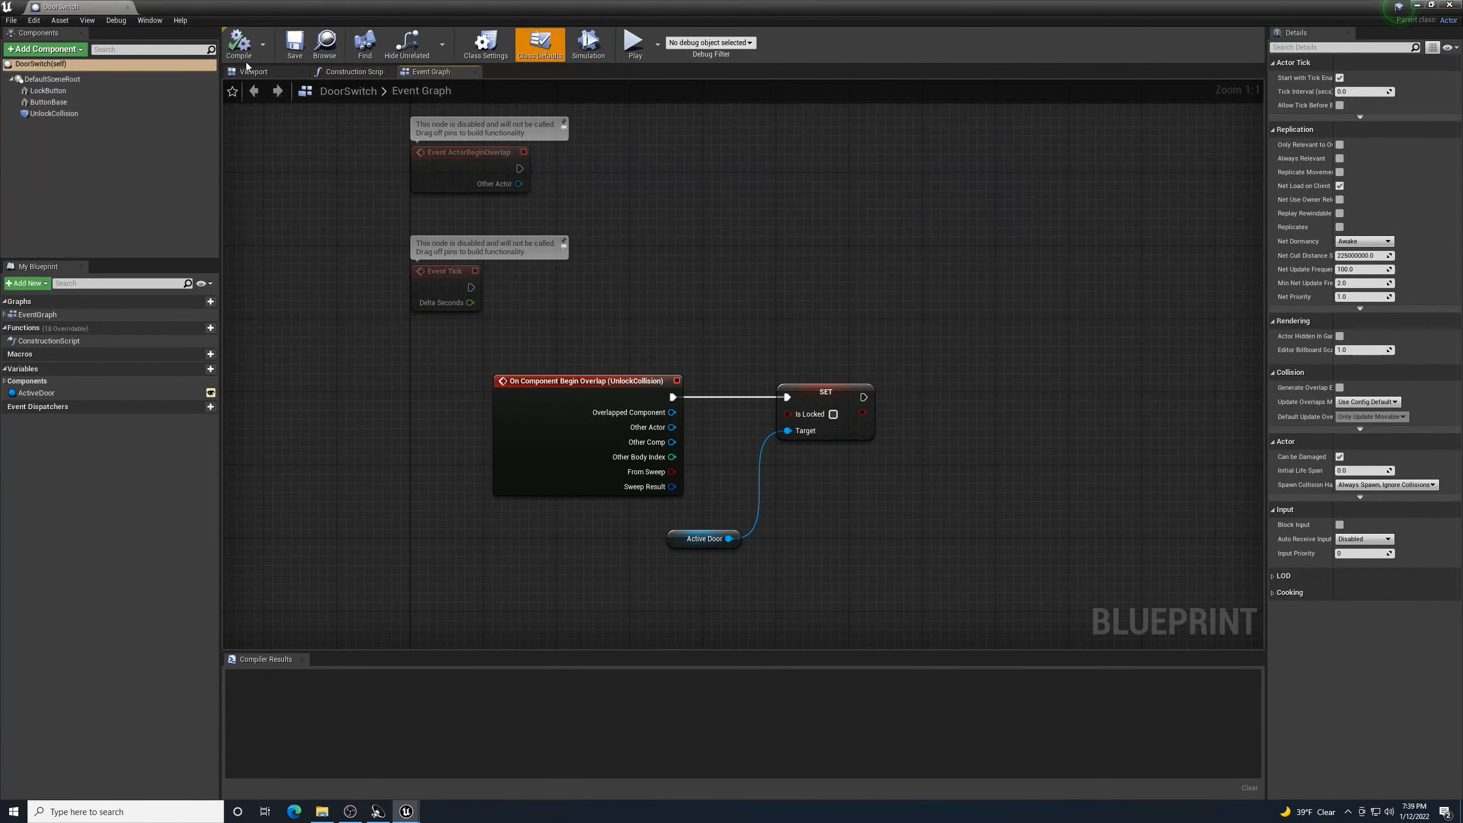
- Select the switch's LockButton in the Viewport and search its Element 0 material for 'wood_mat'
{"action": "left_click", "coordinate": [253, 72]}
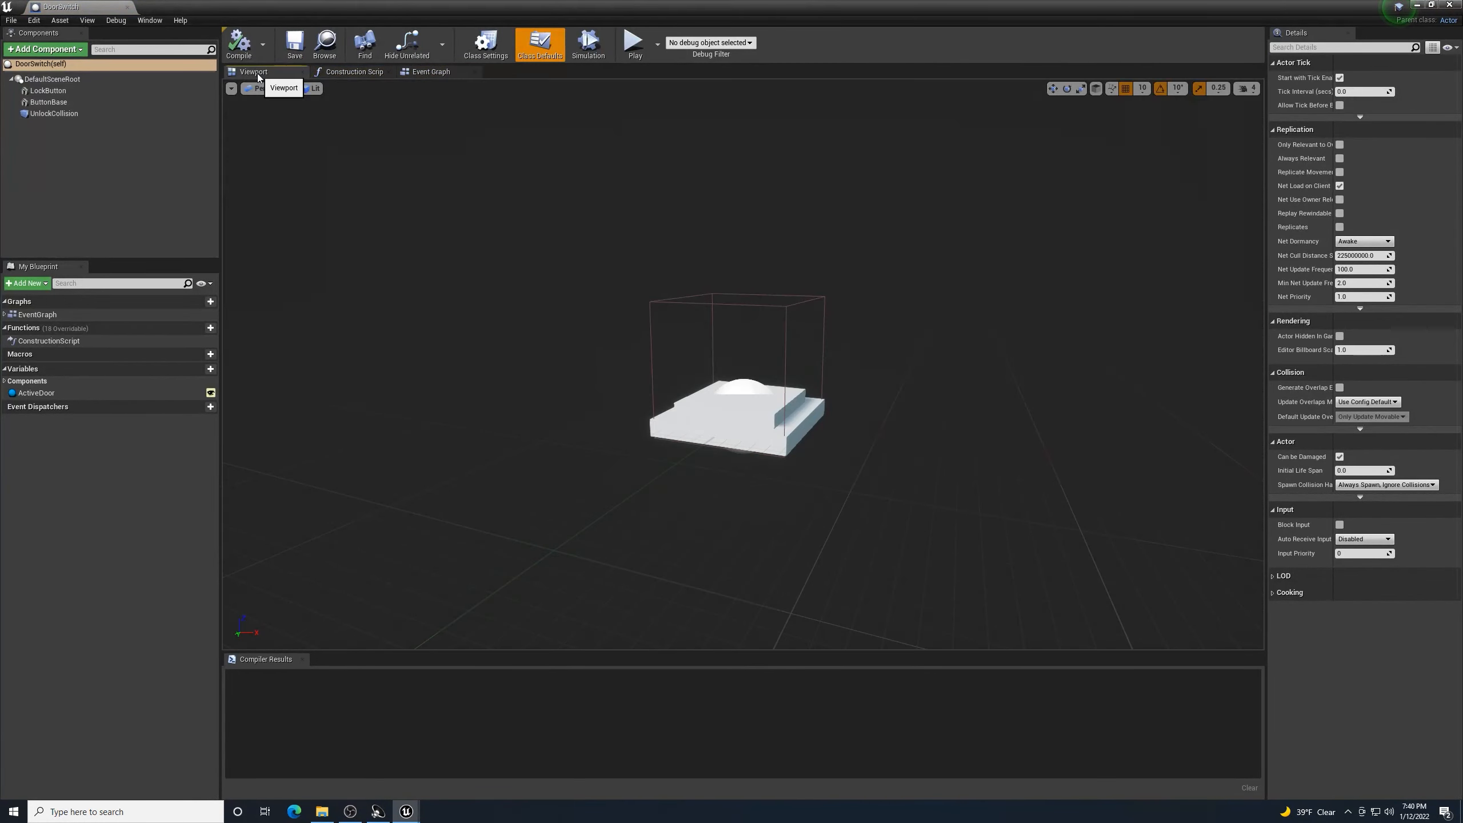
{"action": "left_click", "coordinate": [779, 450]}
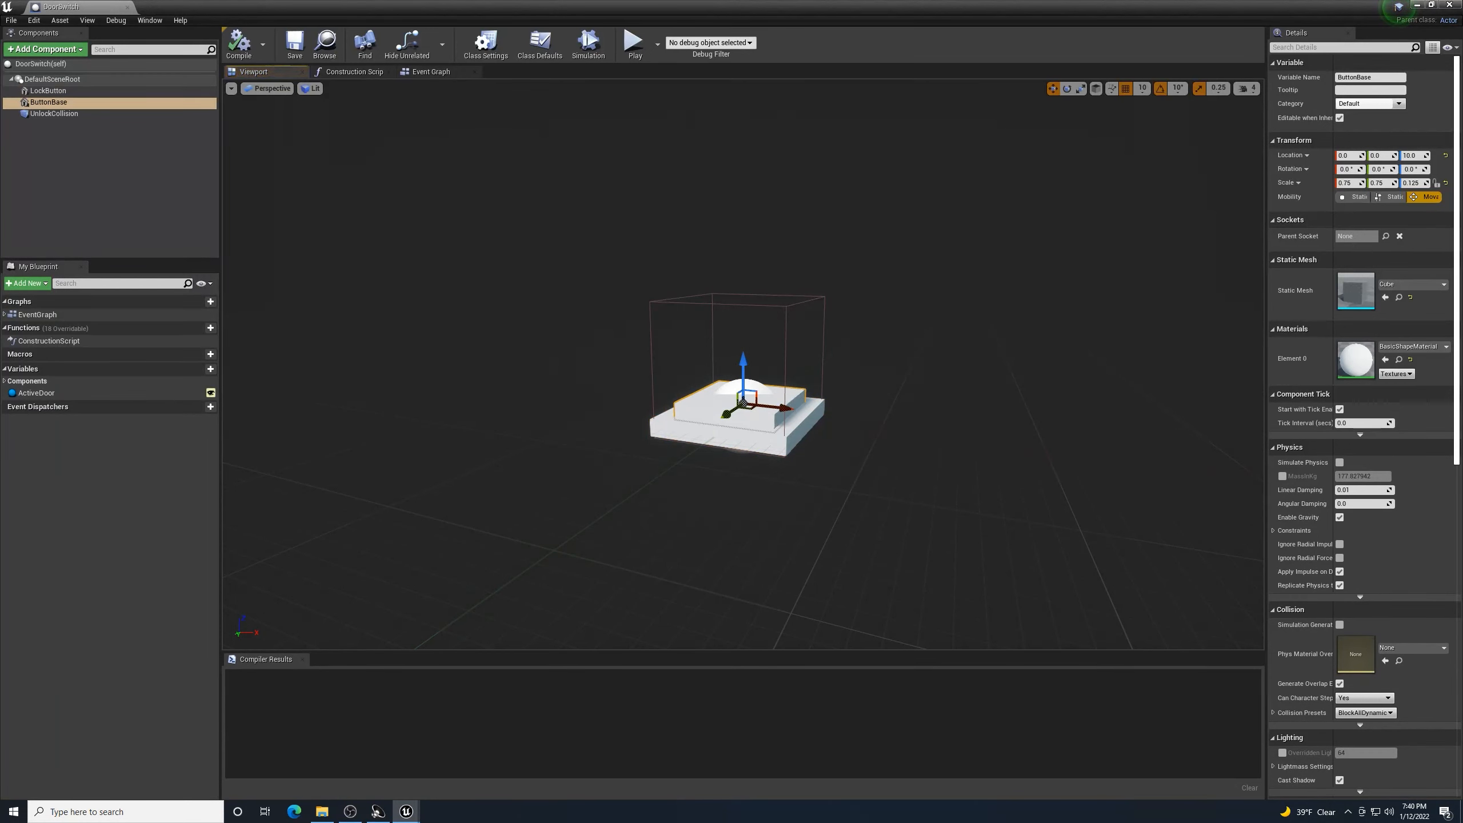
{"action": "left_click", "coordinate": [1446, 347]}
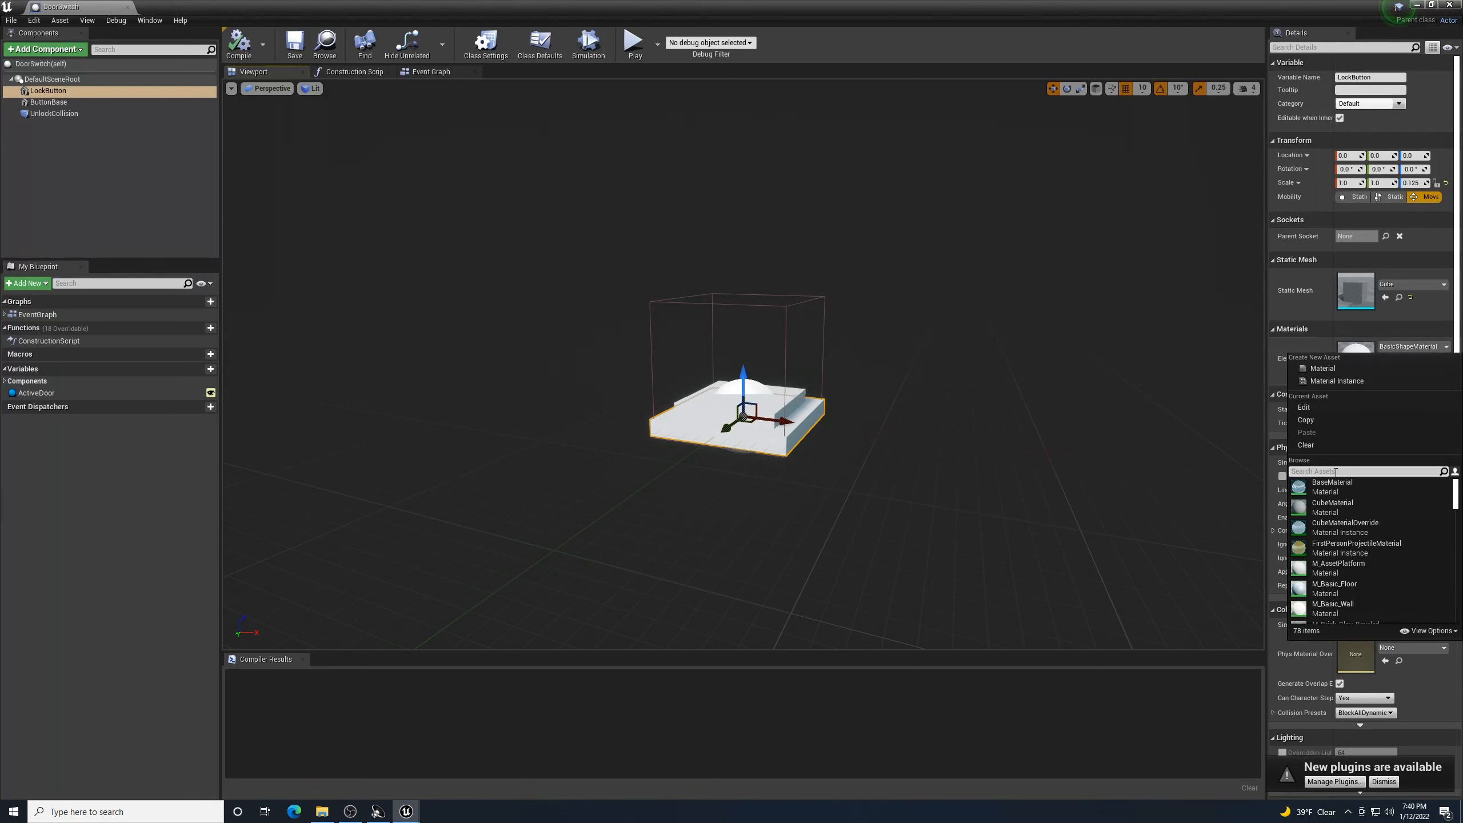
{"action": "type", "text": "w"}
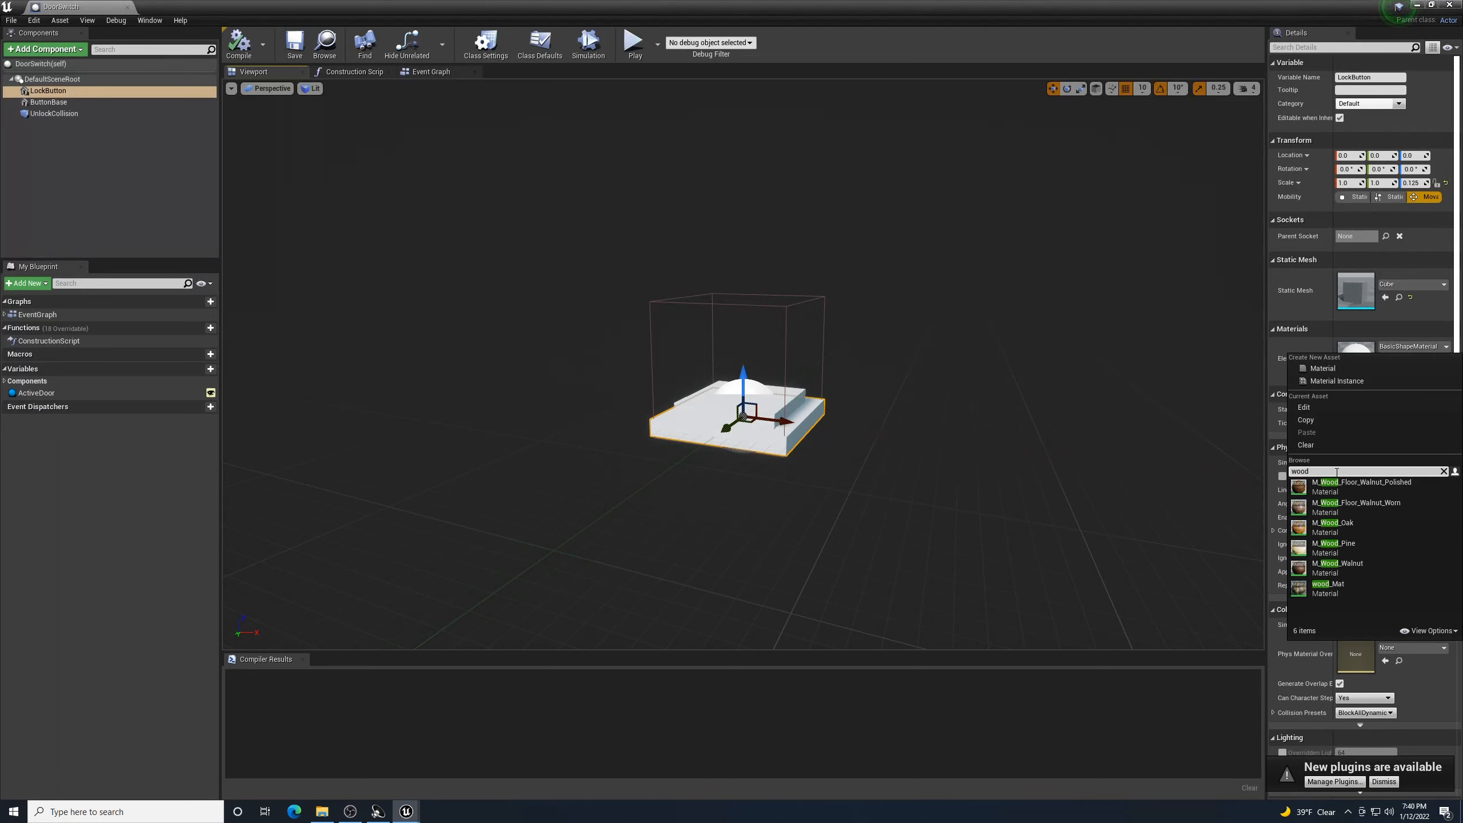
{"action": "type", "text": "ood_ma"}
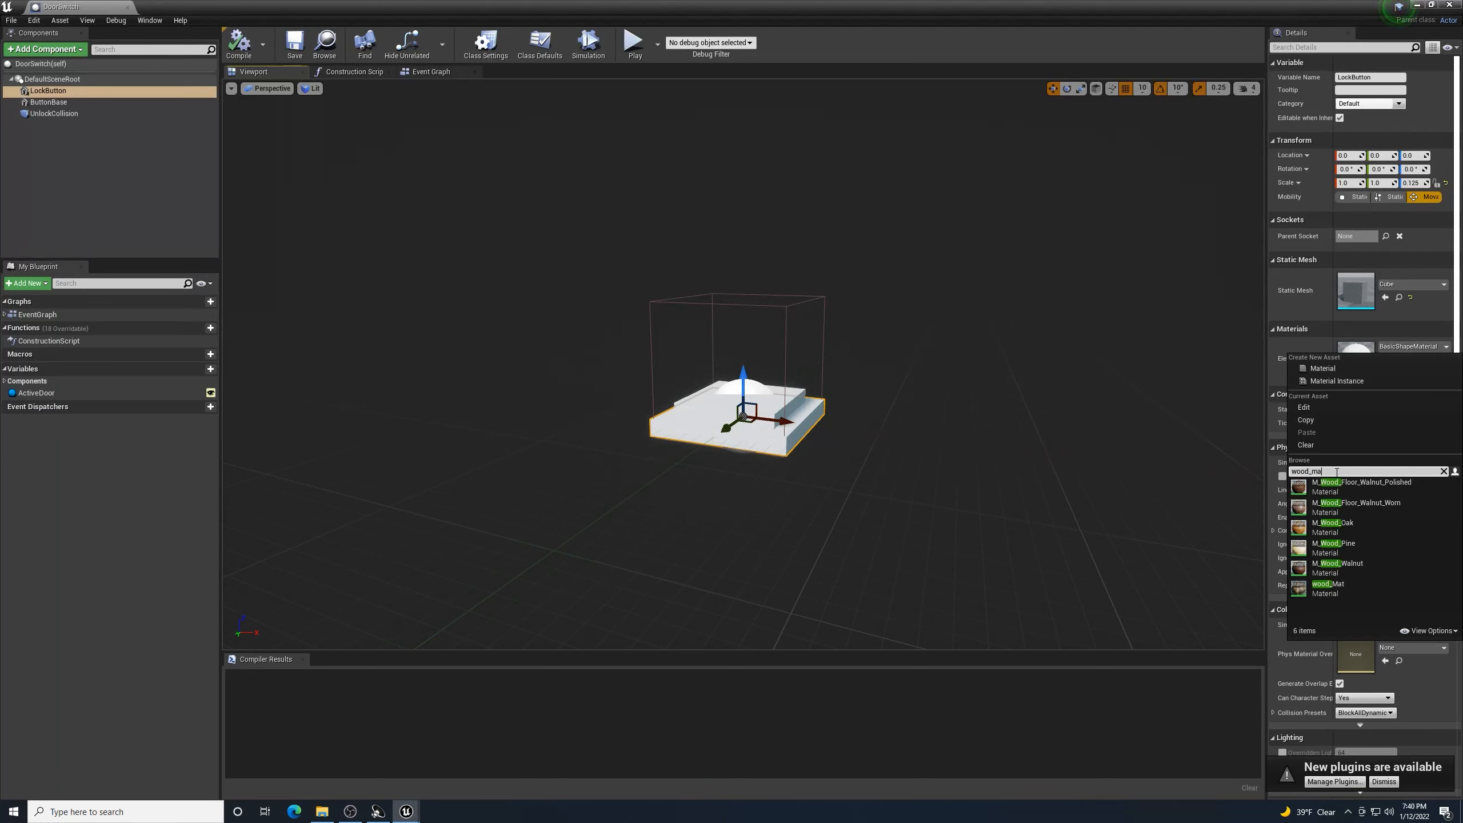
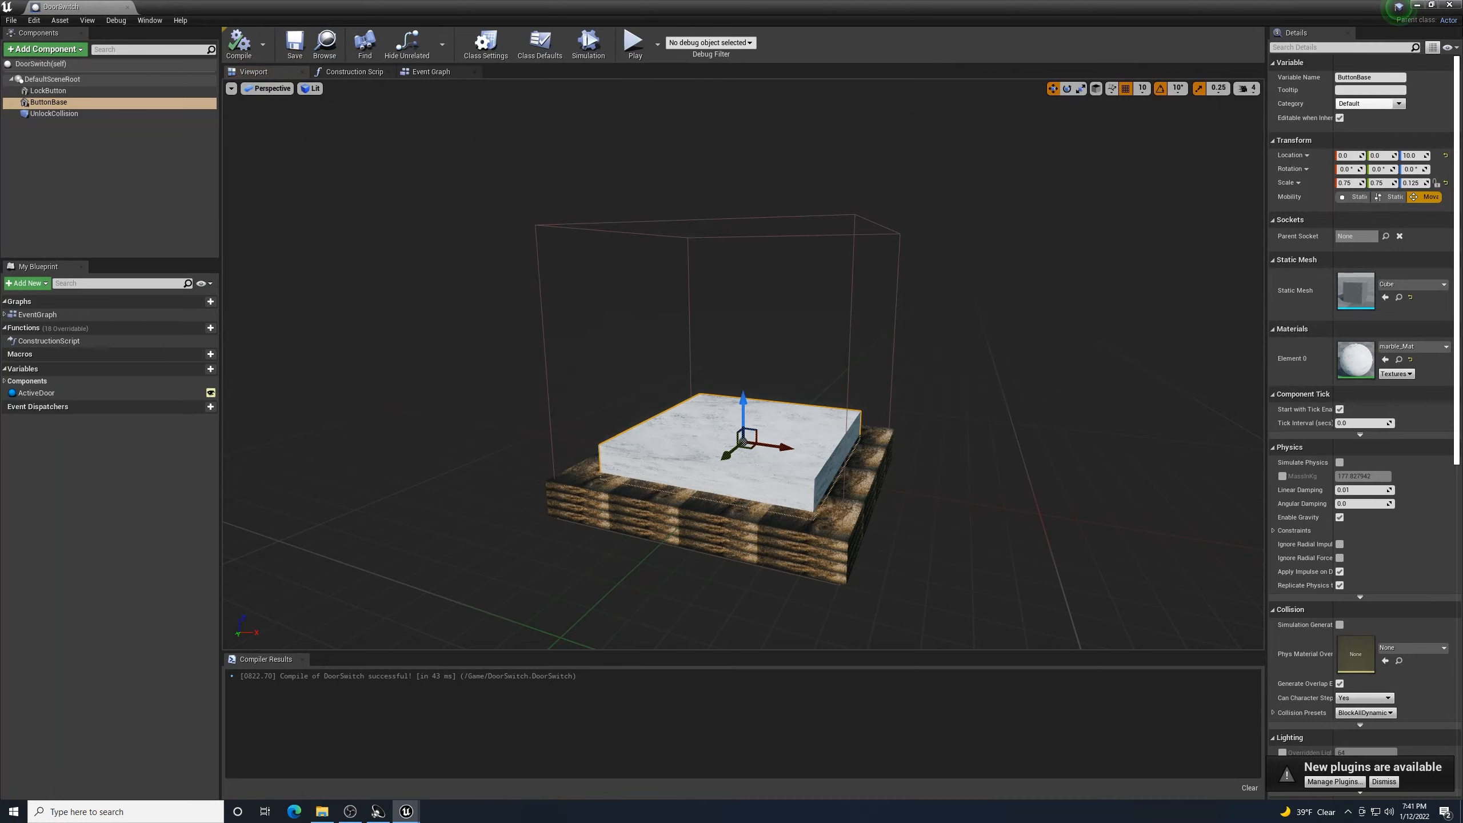
- Close the DoorSwitch Blueprint editor and fly the camera toward the door switch and back
{"action": "left_click", "coordinate": [1450, 5]}
{"action": "right_click_drag", "start_coordinate": [706, 315], "coordinate": [812, 283]}
{"action": "key", "text": "w"}
{"action": "key", "text": "w"}
{"action": "key", "text": "s"}
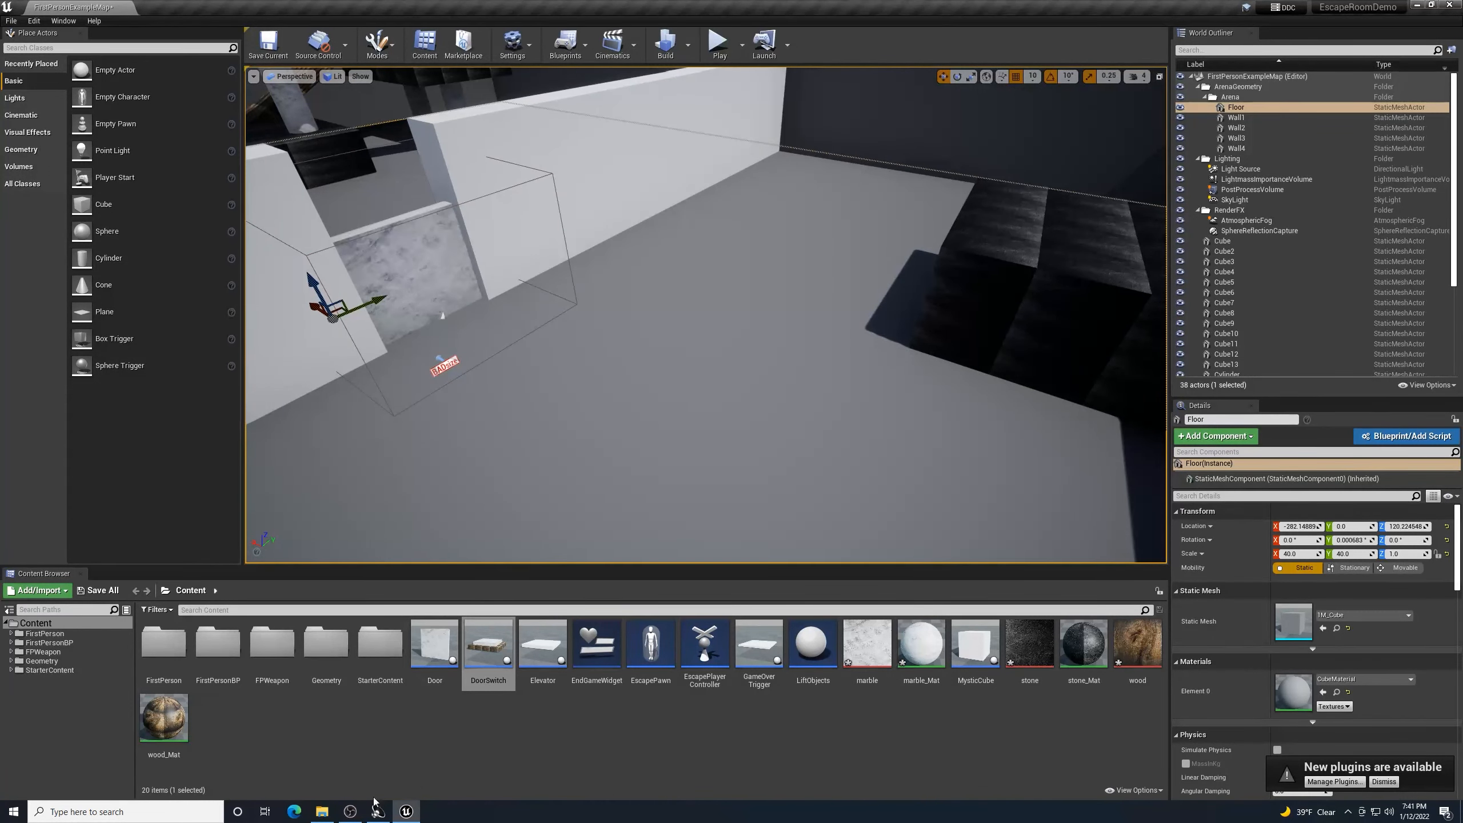
- Import dirt.jpg from the tutorial textures folder into the project Content
{"action": "left_click", "coordinate": [321, 812]}
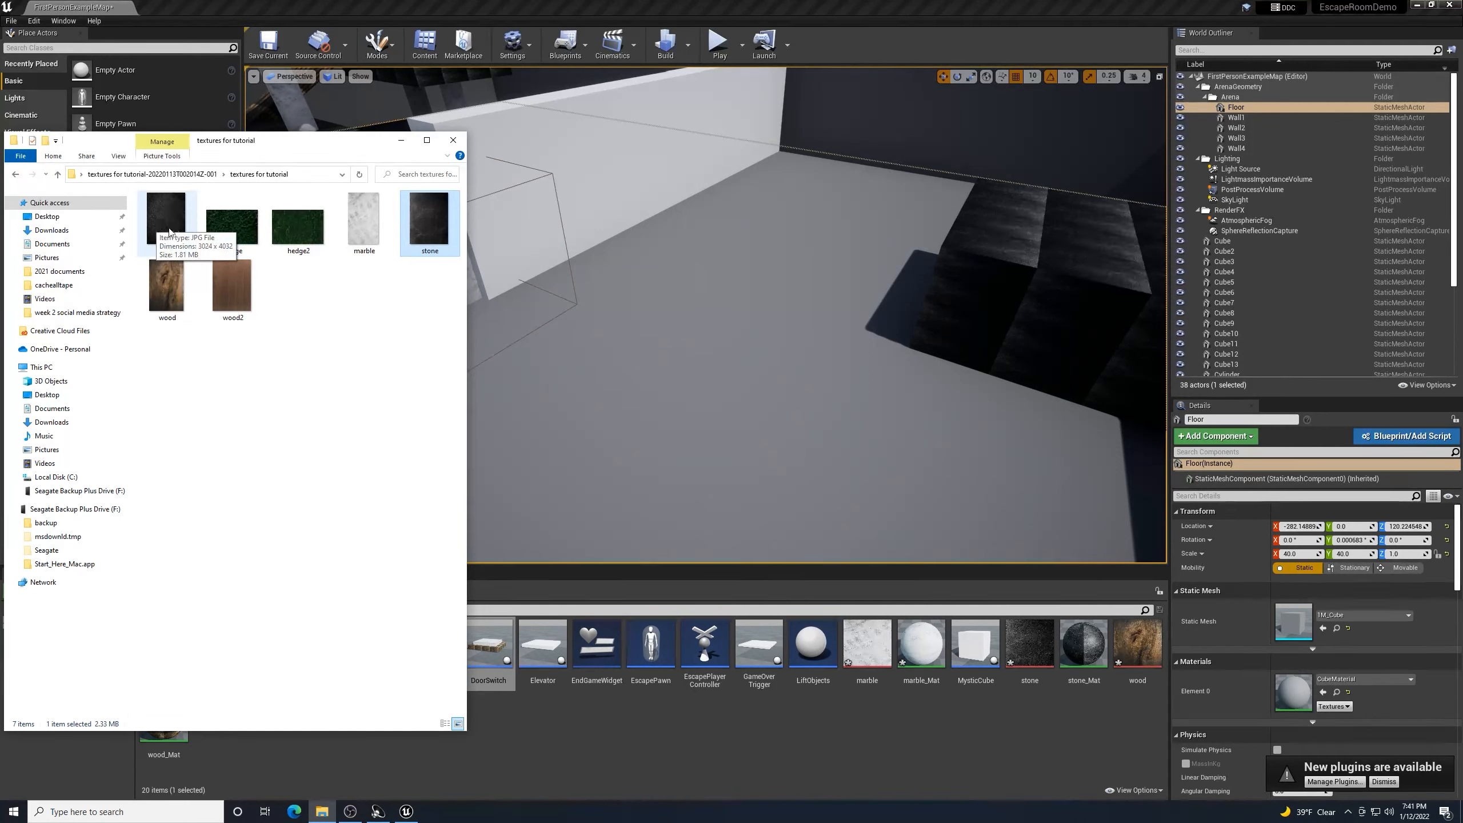
{"action": "left_click_drag", "start_coordinate": [169, 225], "coordinate": [636, 382]}
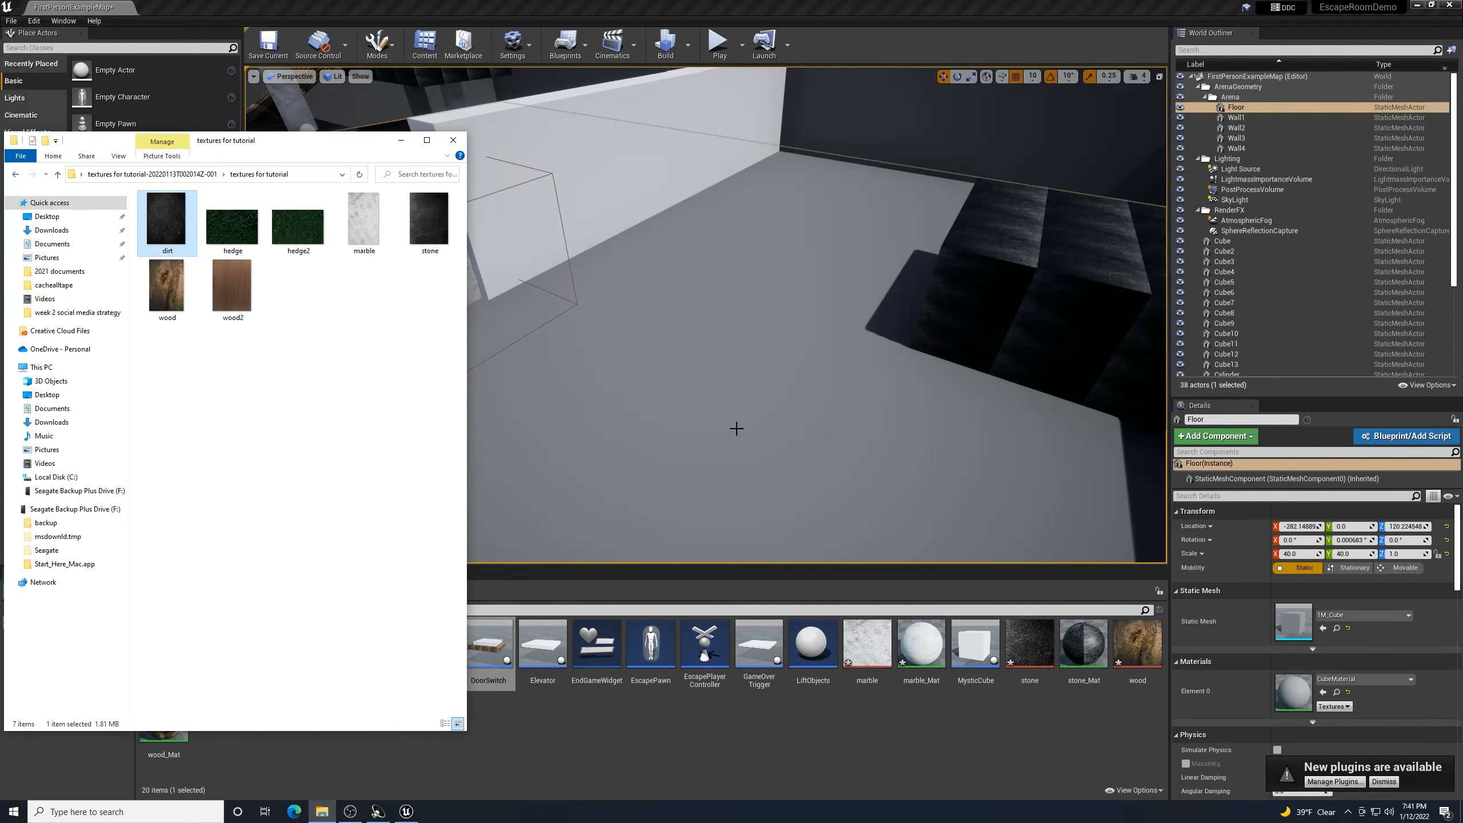
{"action": "left_click", "coordinate": [402, 141]}
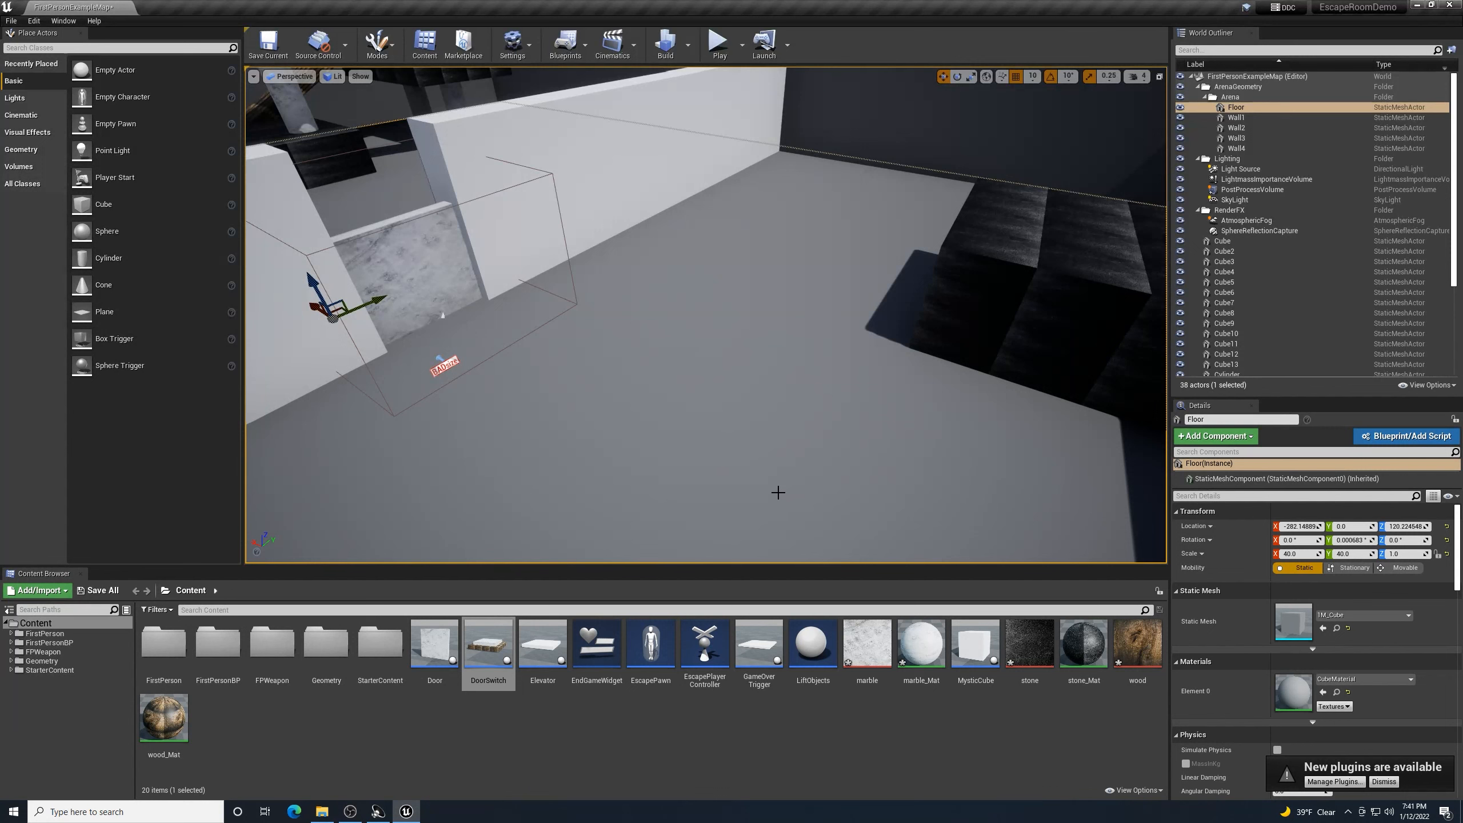
{"action": "scroll", "coordinate": [778, 492], "scroll_direction": "up", "scroll_amount": 3}
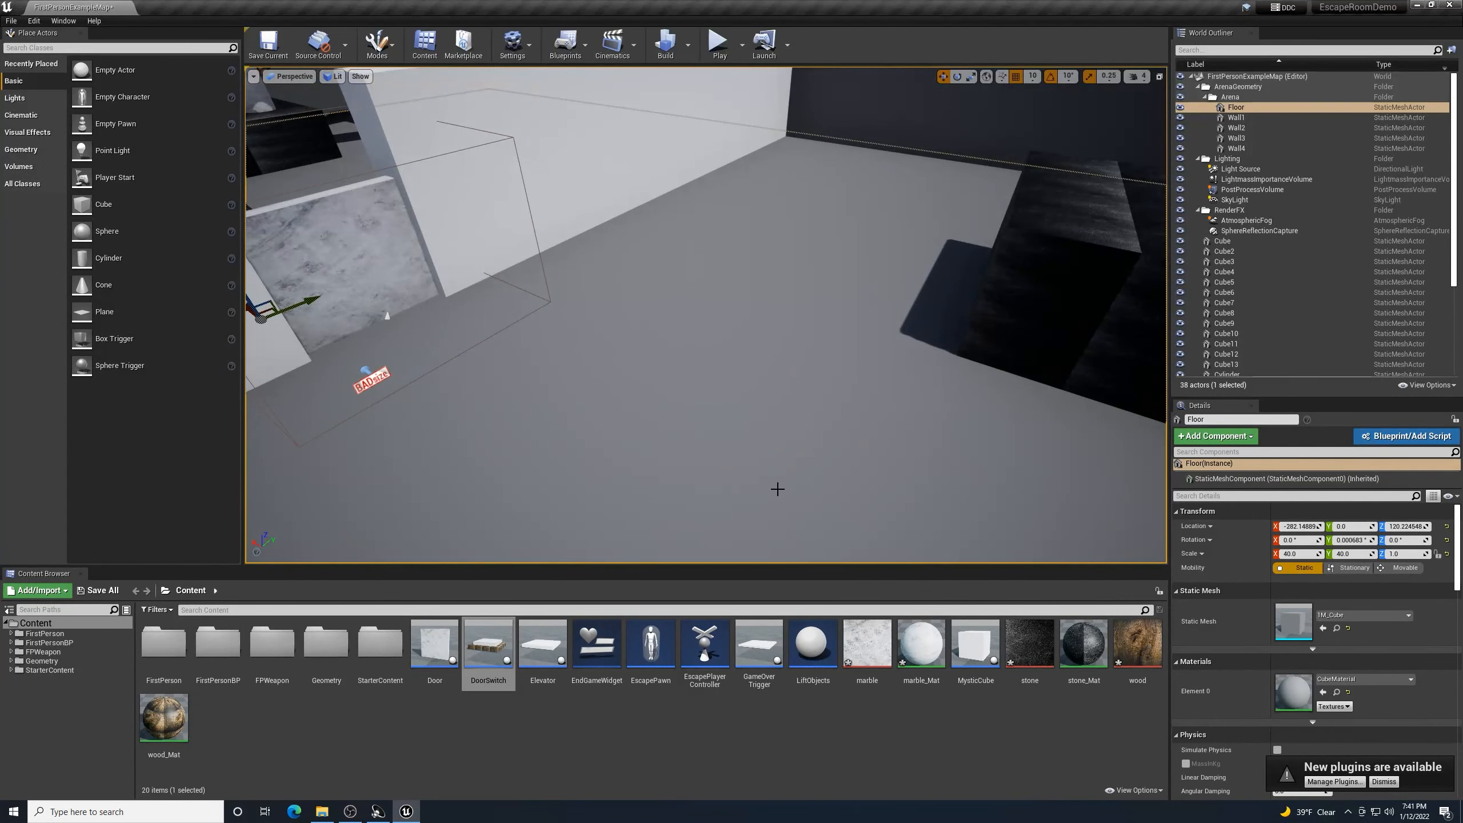
{"action": "left_click", "coordinate": [322, 812]}
{"action": "left_click_drag", "start_coordinate": [174, 229], "coordinate": [595, 646]}
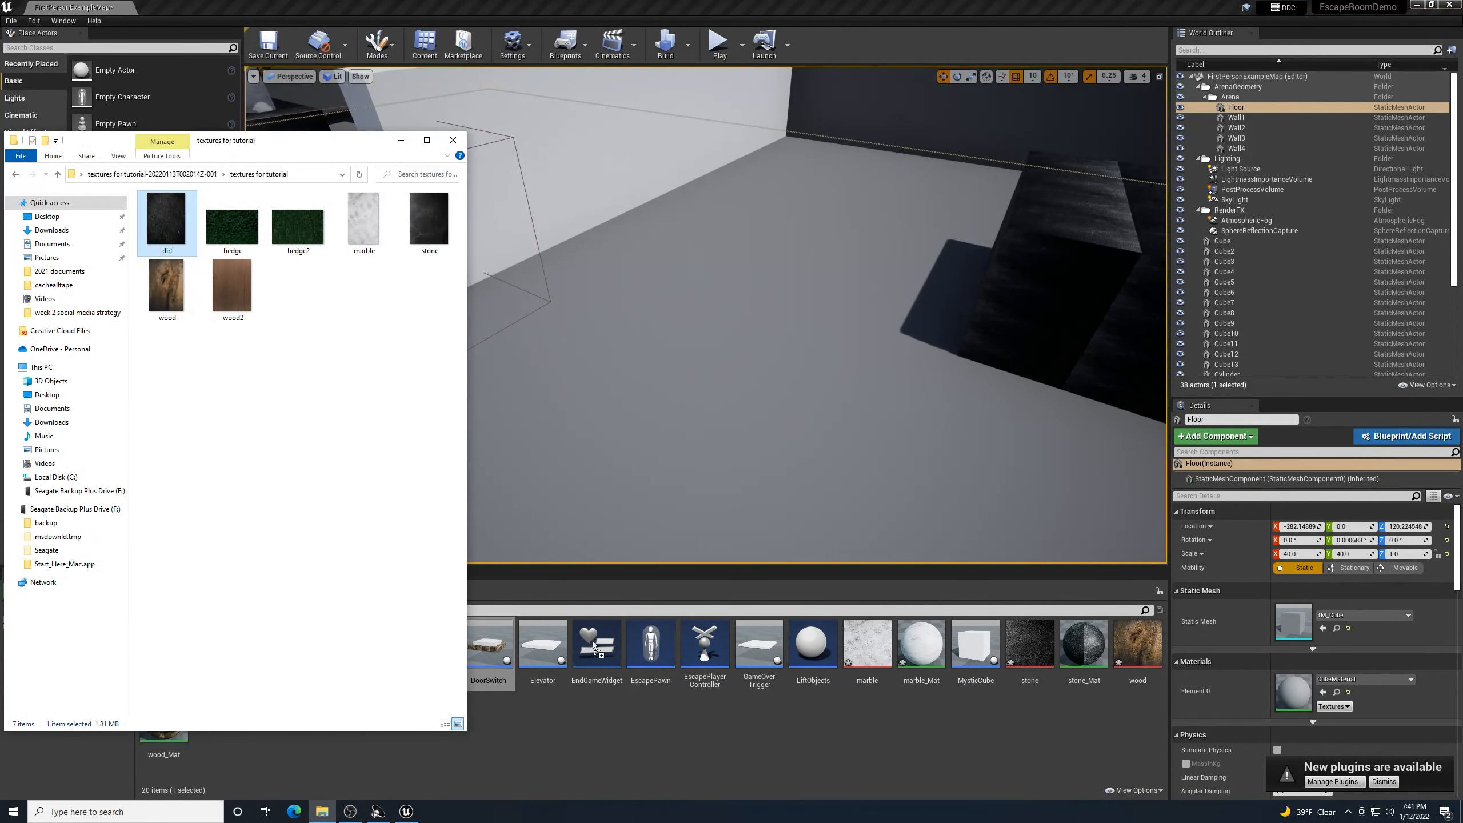
{"action": "left_click_drag", "start_coordinate": [630, 744], "coordinate": [631, 744]}
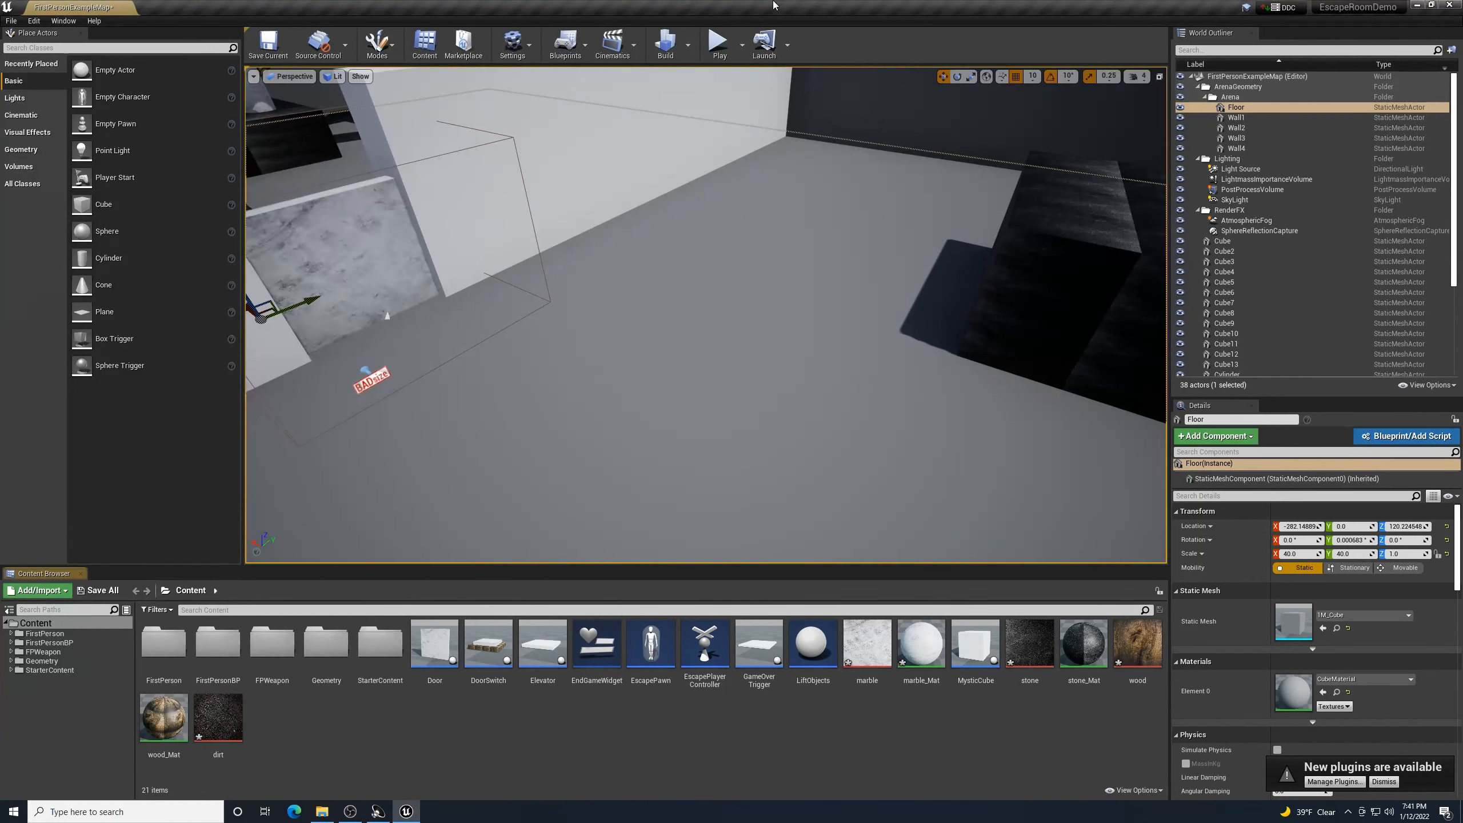
- Apply the dirt texture to the arena floor, creating dirt_Mat, and inspect the texture
{"action": "left_click_drag", "start_coordinate": [218, 719], "coordinate": [645, 461]}
{"action": "key", "text": "s"}
{"action": "right_click_drag", "start_coordinate": [645, 462], "coordinate": [560, 470]}
{"action": "key", "text": "w"}
{"action": "key", "text": "w"}
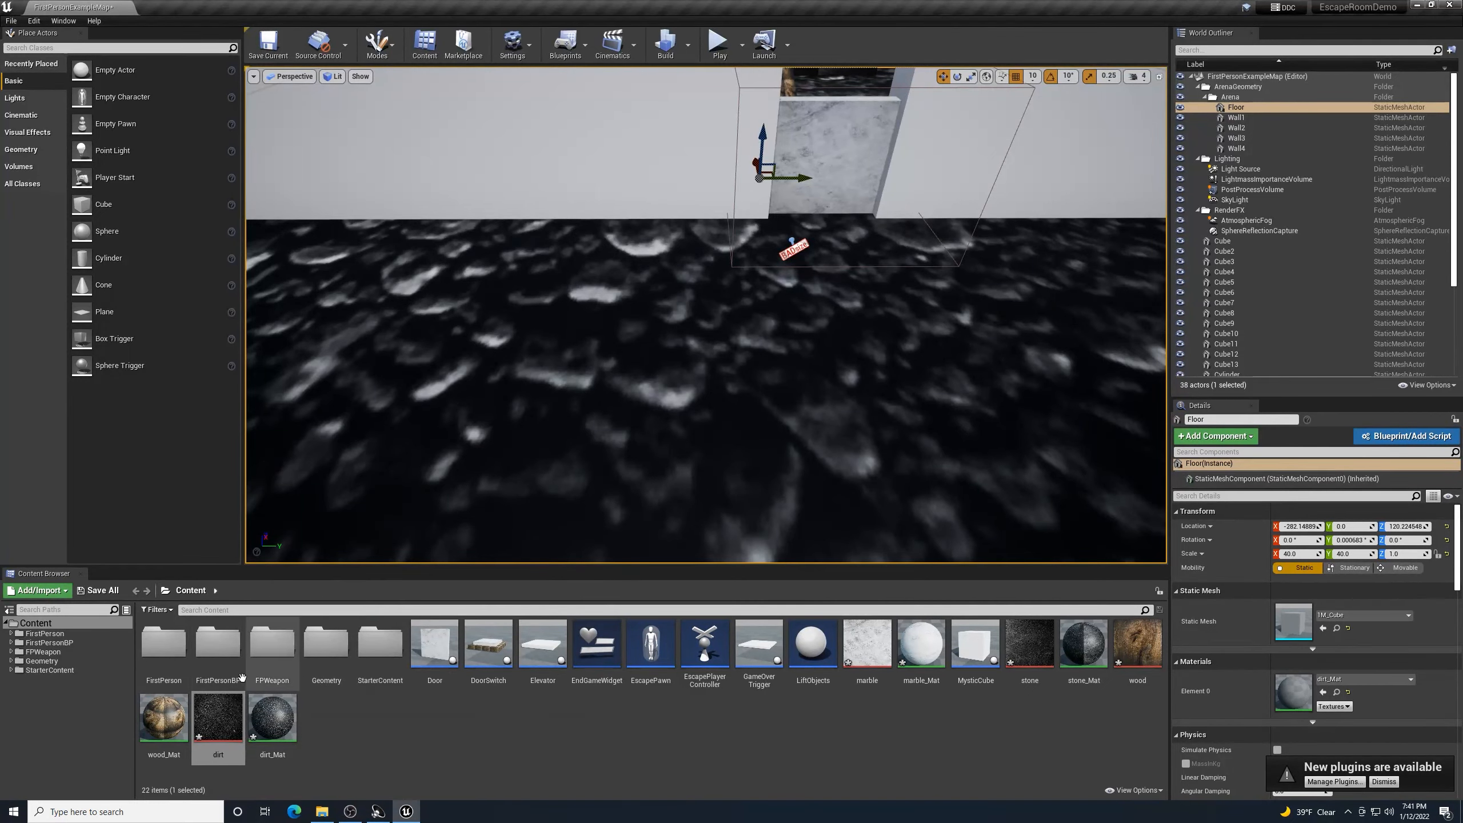
{"action": "double_click", "coordinate": [220, 707]}
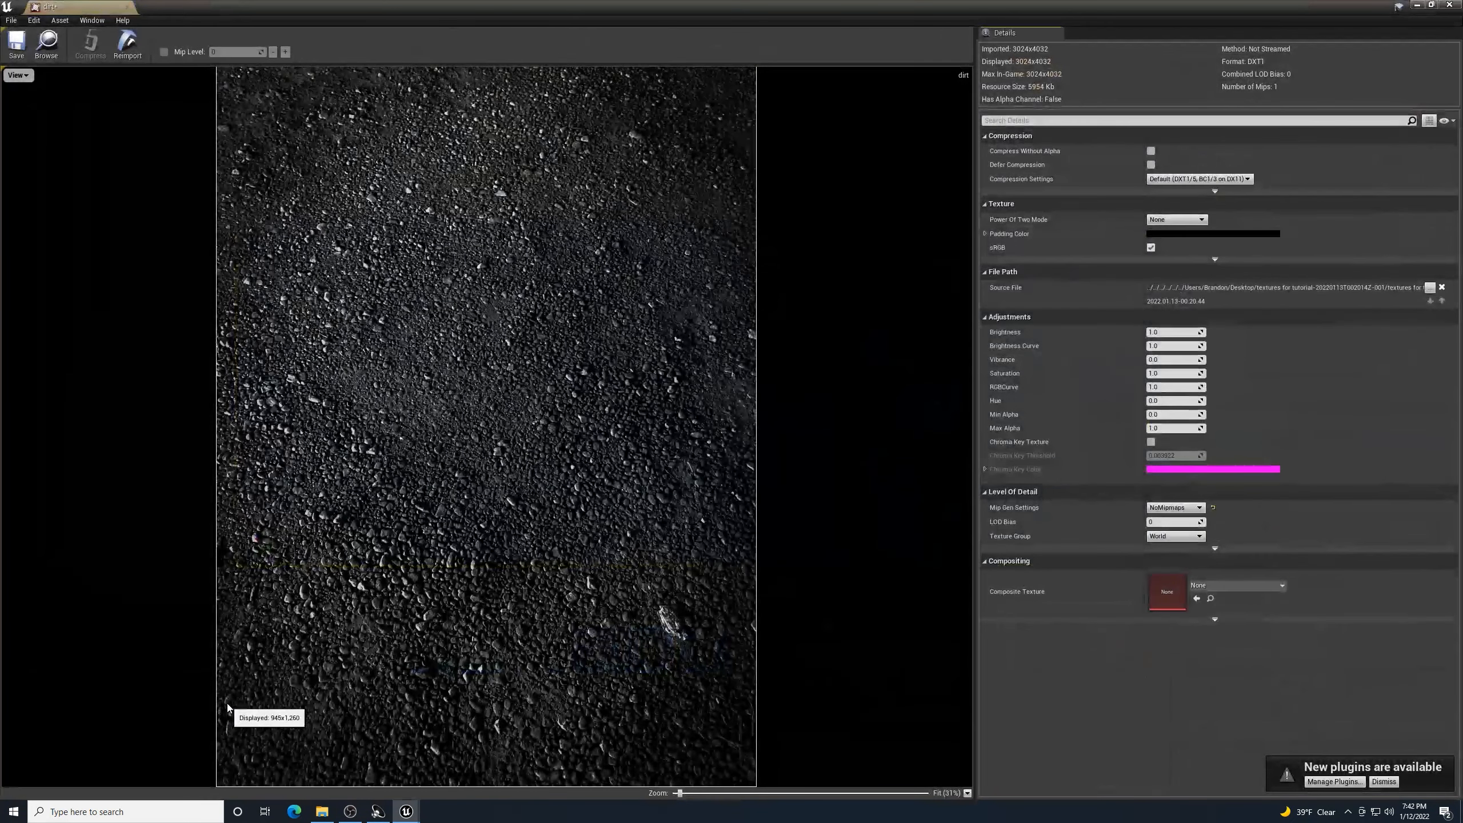
{"action": "left_click", "coordinate": [1449, 5]}
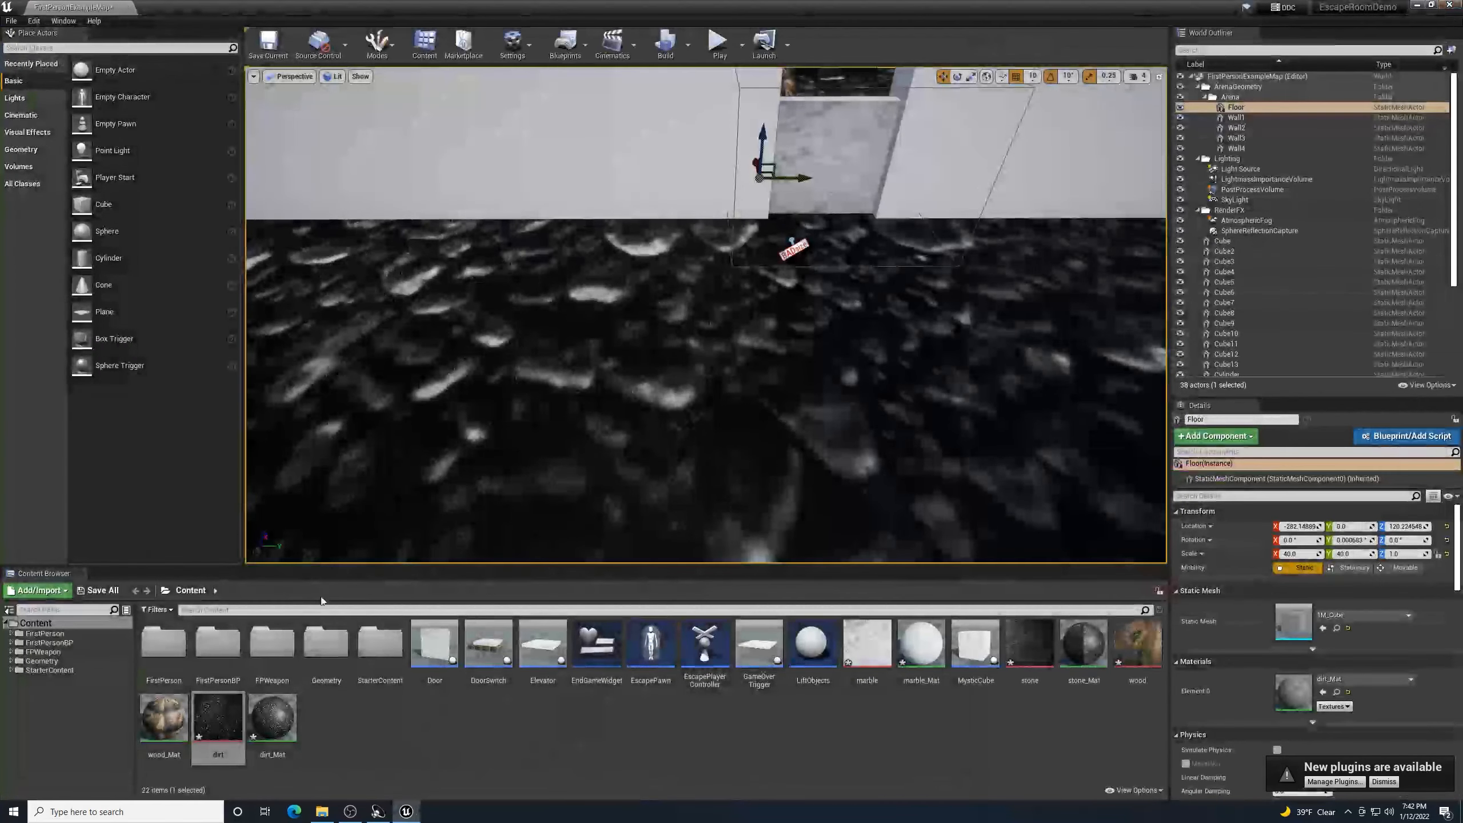
- Open dirt_Mat and add a TextureCoordinate node to its graph
{"action": "double_click", "coordinate": [274, 727]}
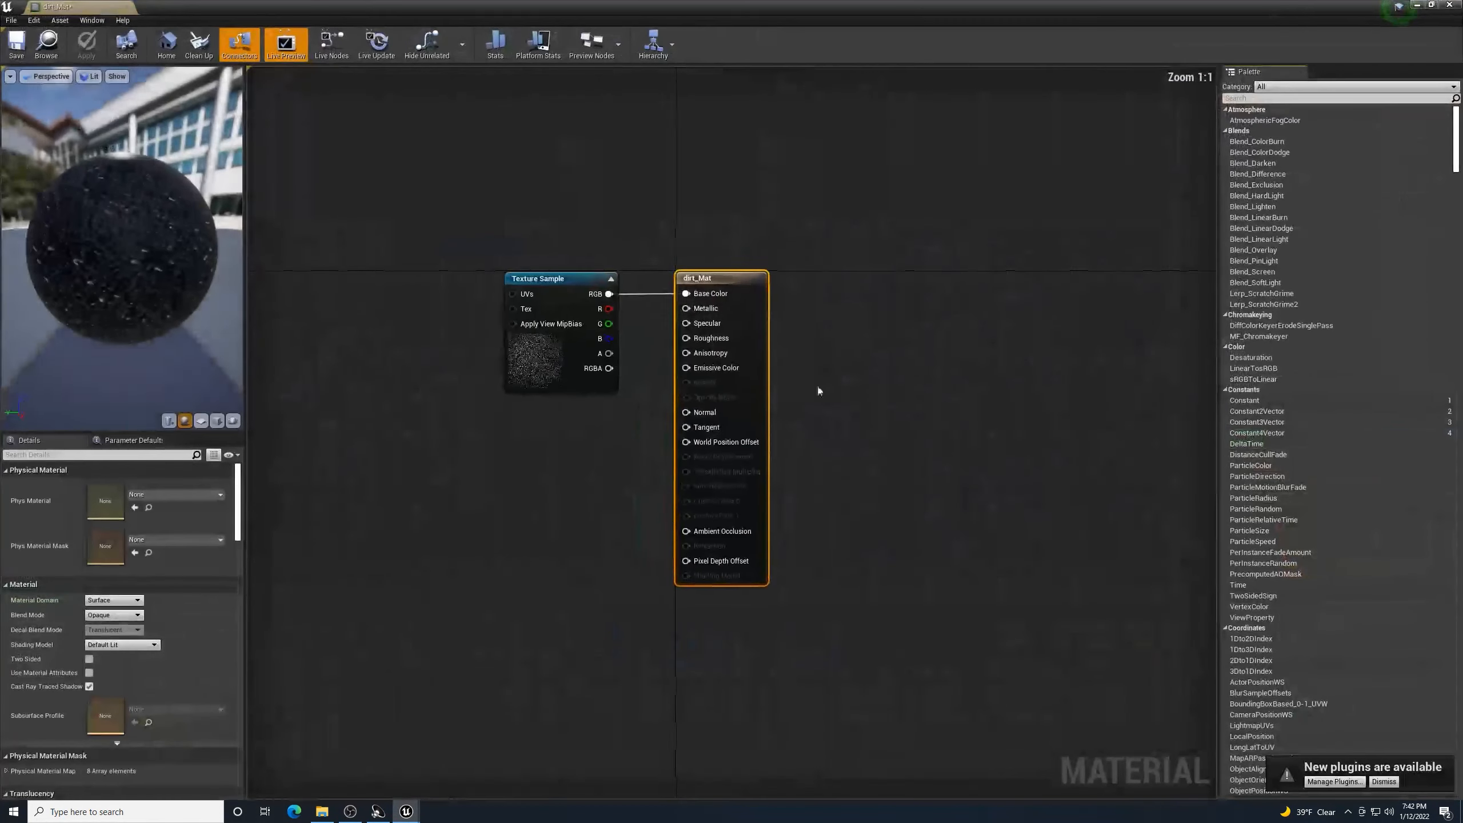
{"action": "right_click", "coordinate": [314, 238]}
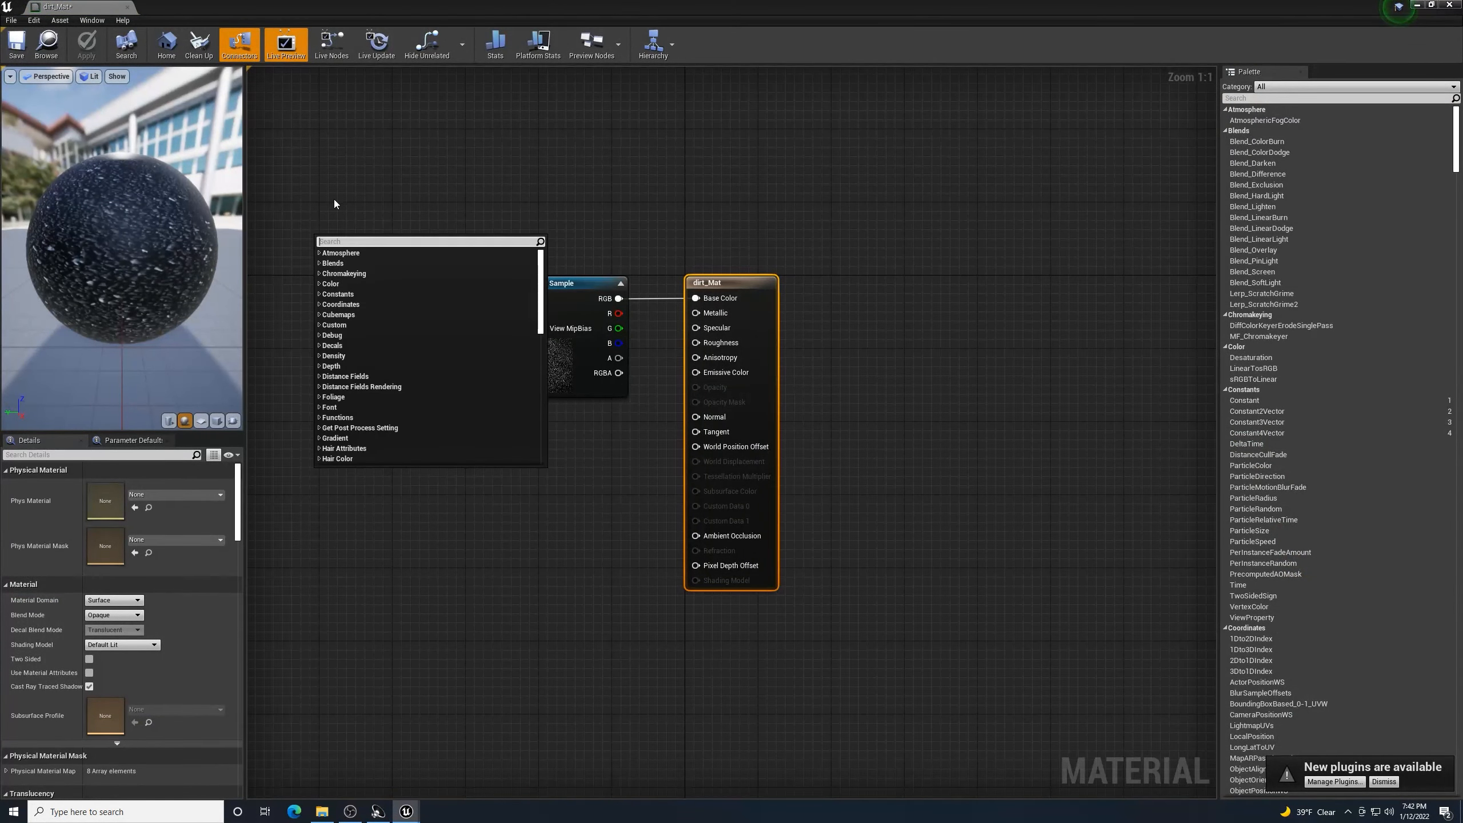
{"action": "type", "text": "text co"}
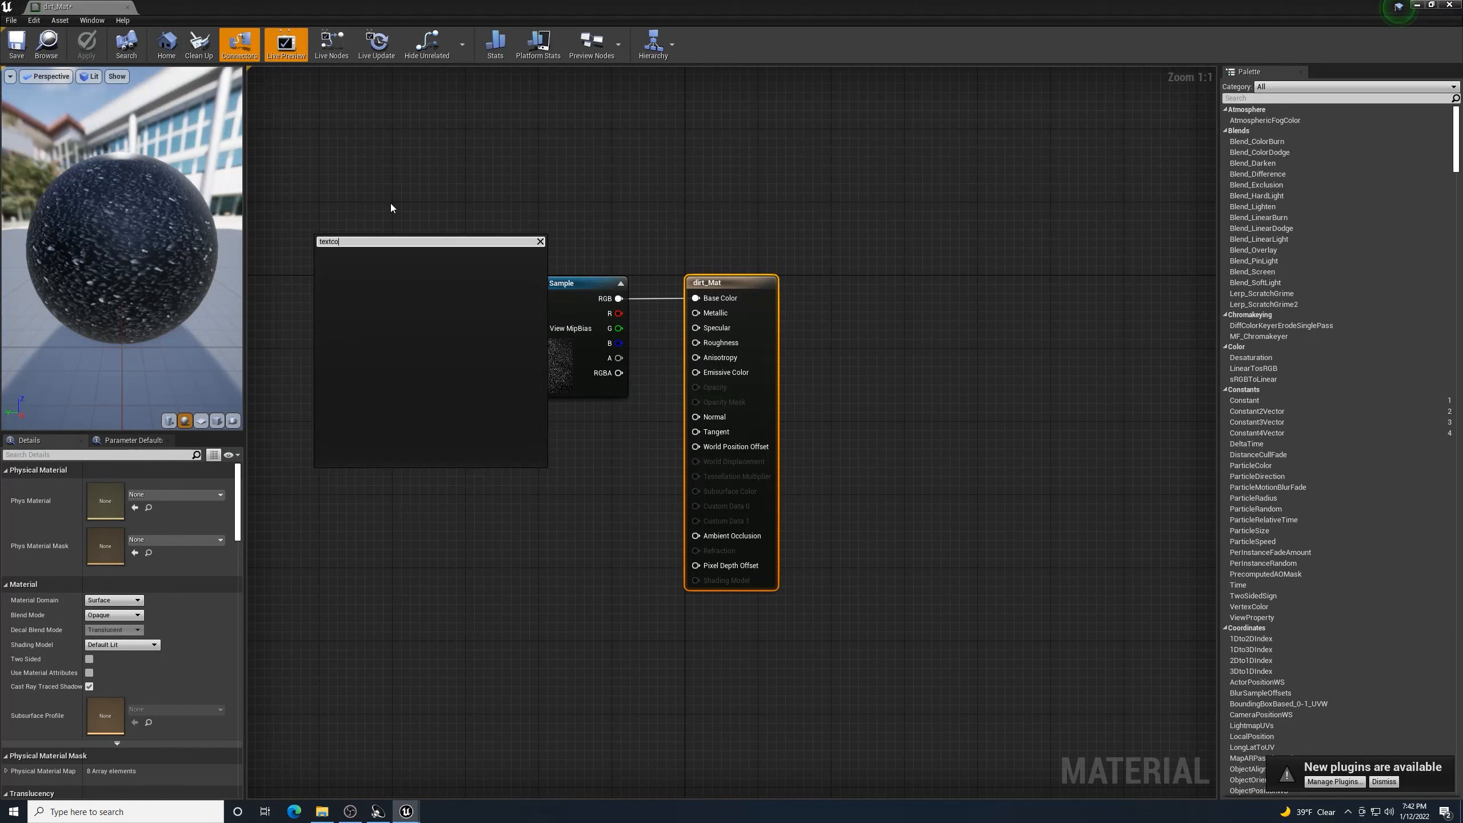
{"action": "type", "text": "o"}
{"action": "key", "text": "BackSpace"}
{"action": "key", "text": "BackSpace"}
{"action": "key", "text": "BackSpace"}
{"action": "type", "text": "coord"}
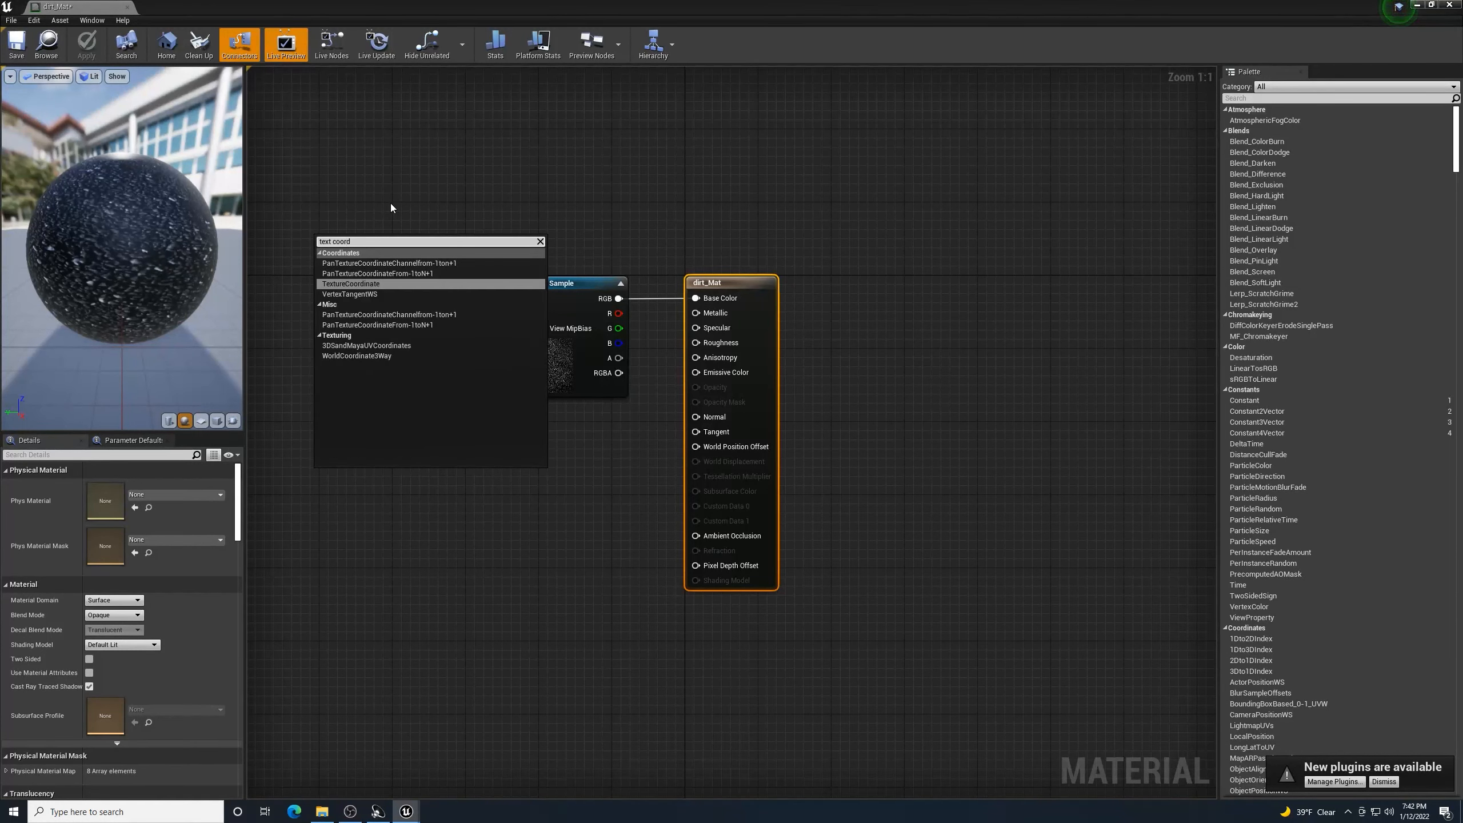
{"action": "left_click", "coordinate": [387, 283]}
- Multiply the texture coordinates by 50 into the Texture Sample UVs, then save and close dirt_Mat
{"action": "left_click_drag", "start_coordinate": [372, 258], "coordinate": [432, 335]}
{"action": "type", "text": "multip"}
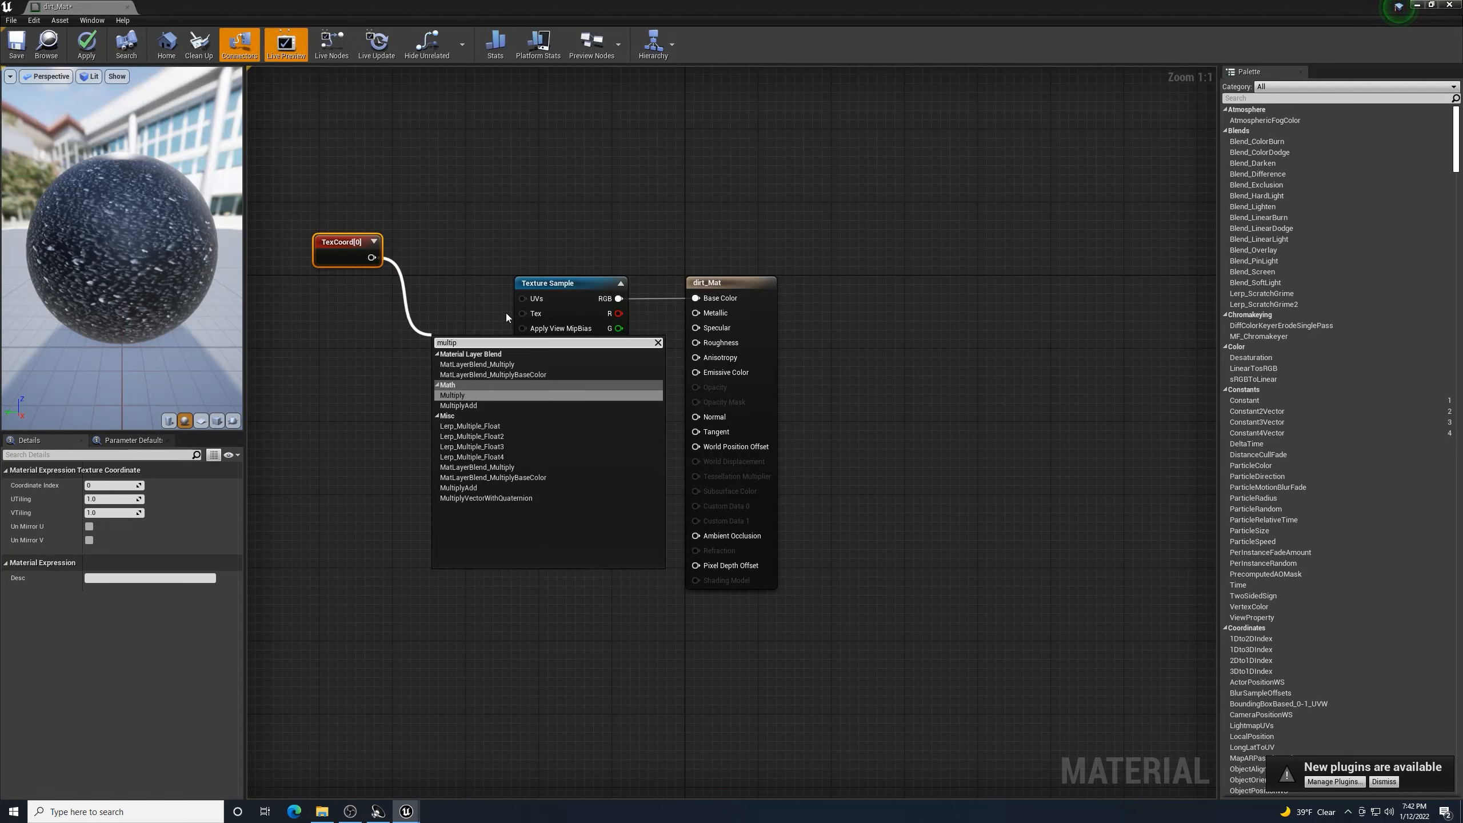
{"action": "left_click", "coordinate": [474, 394]}
{"action": "left_click_drag", "start_coordinate": [487, 358], "coordinate": [527, 299]}
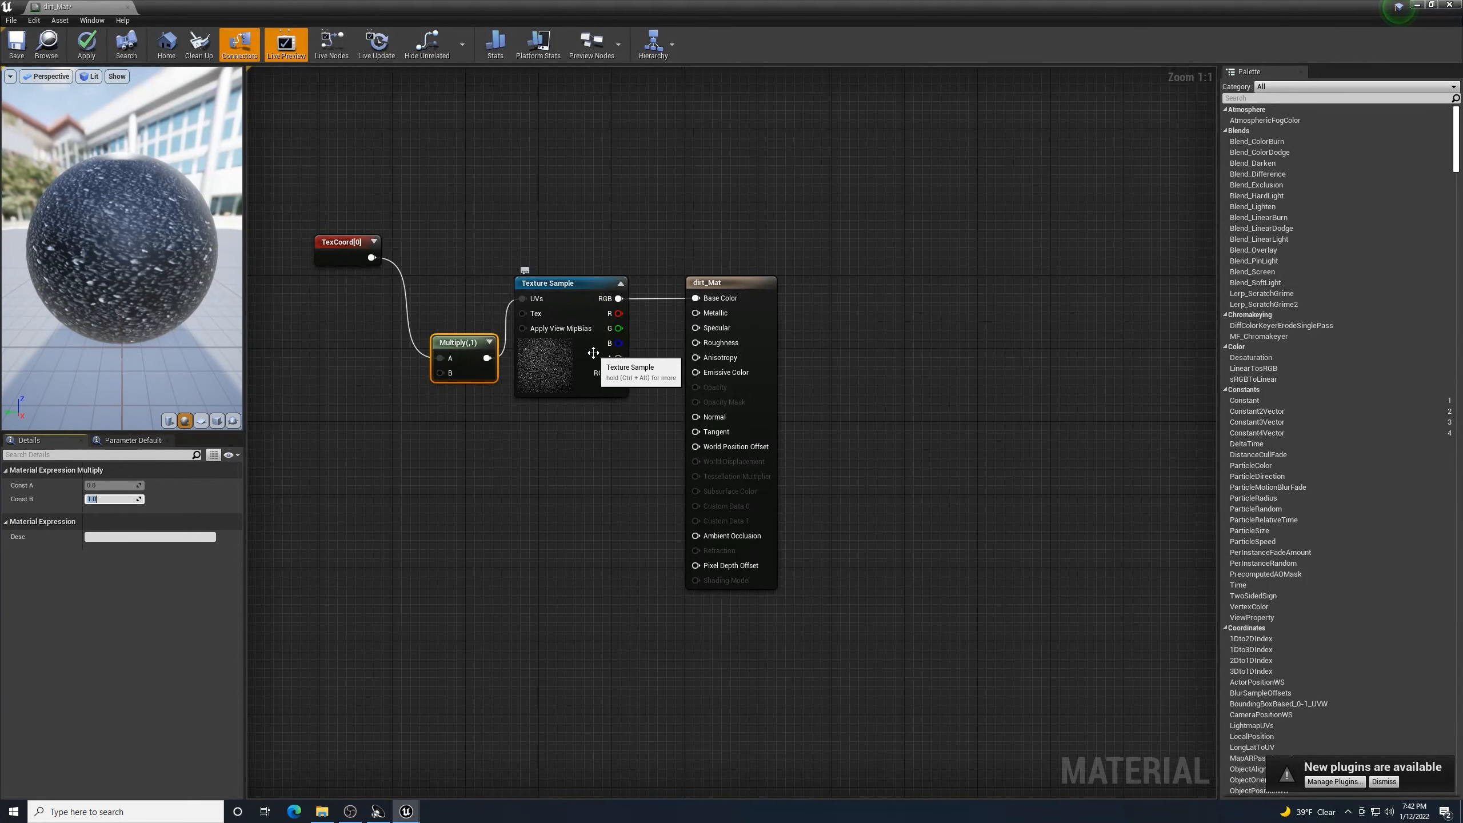
{"action": "key", "text": "Return"}
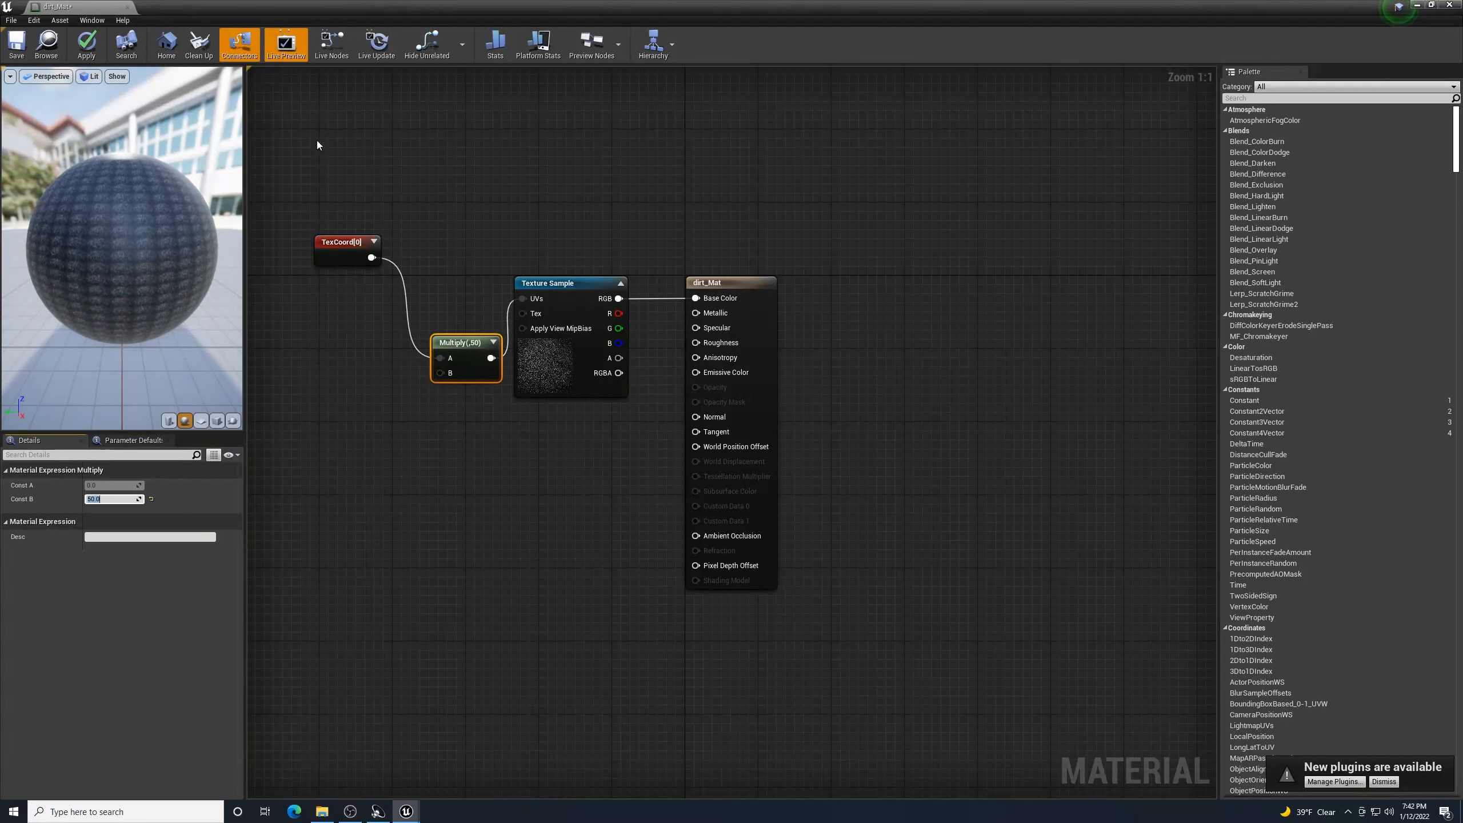
{"action": "left_click", "coordinate": [16, 44]}
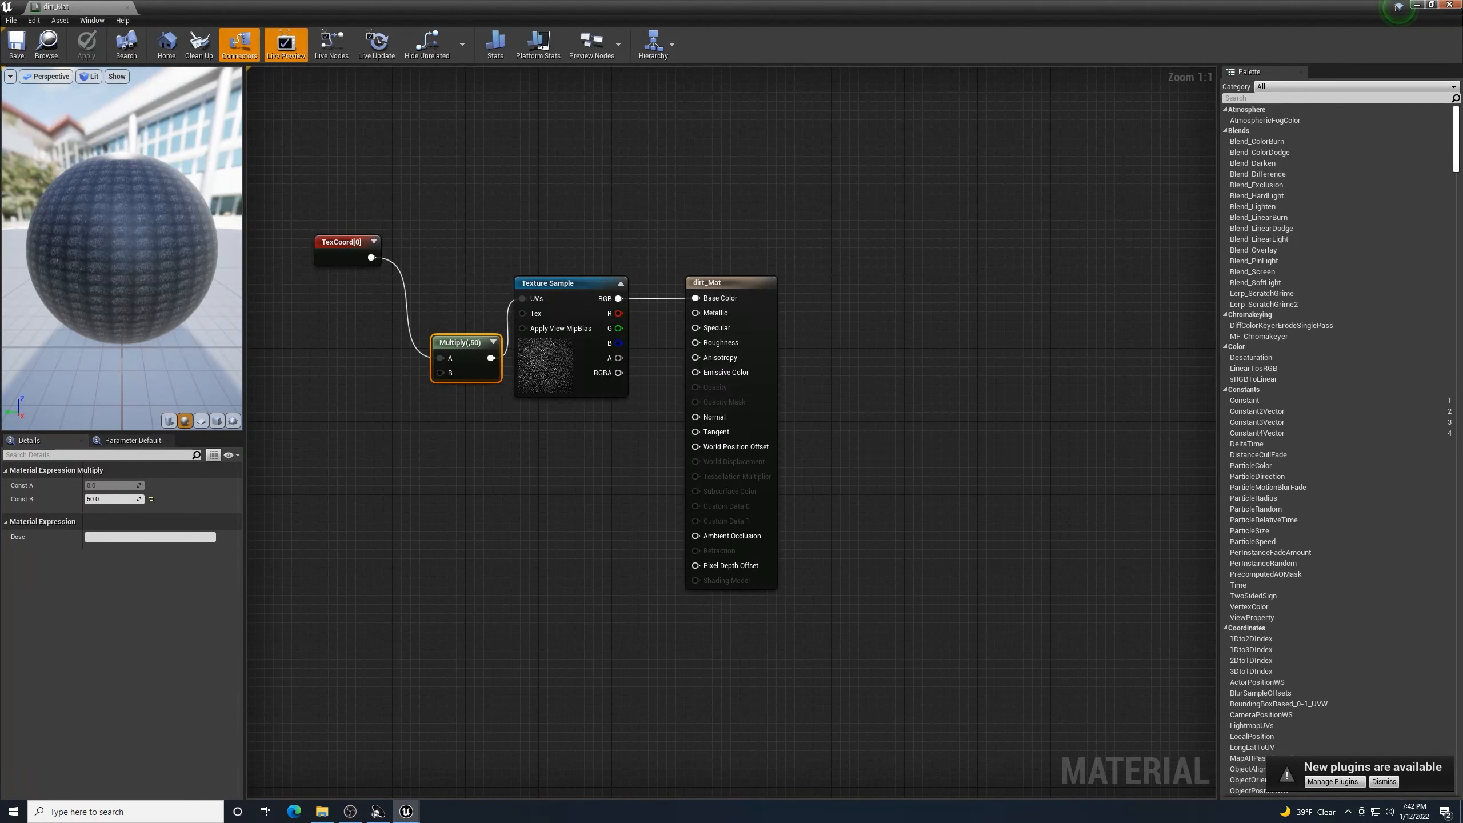
{"action": "left_click", "coordinate": [1445, 6]}
{"action": "scroll", "coordinate": [928, 208], "scroll_direction": "down", "scroll_amount": 5}
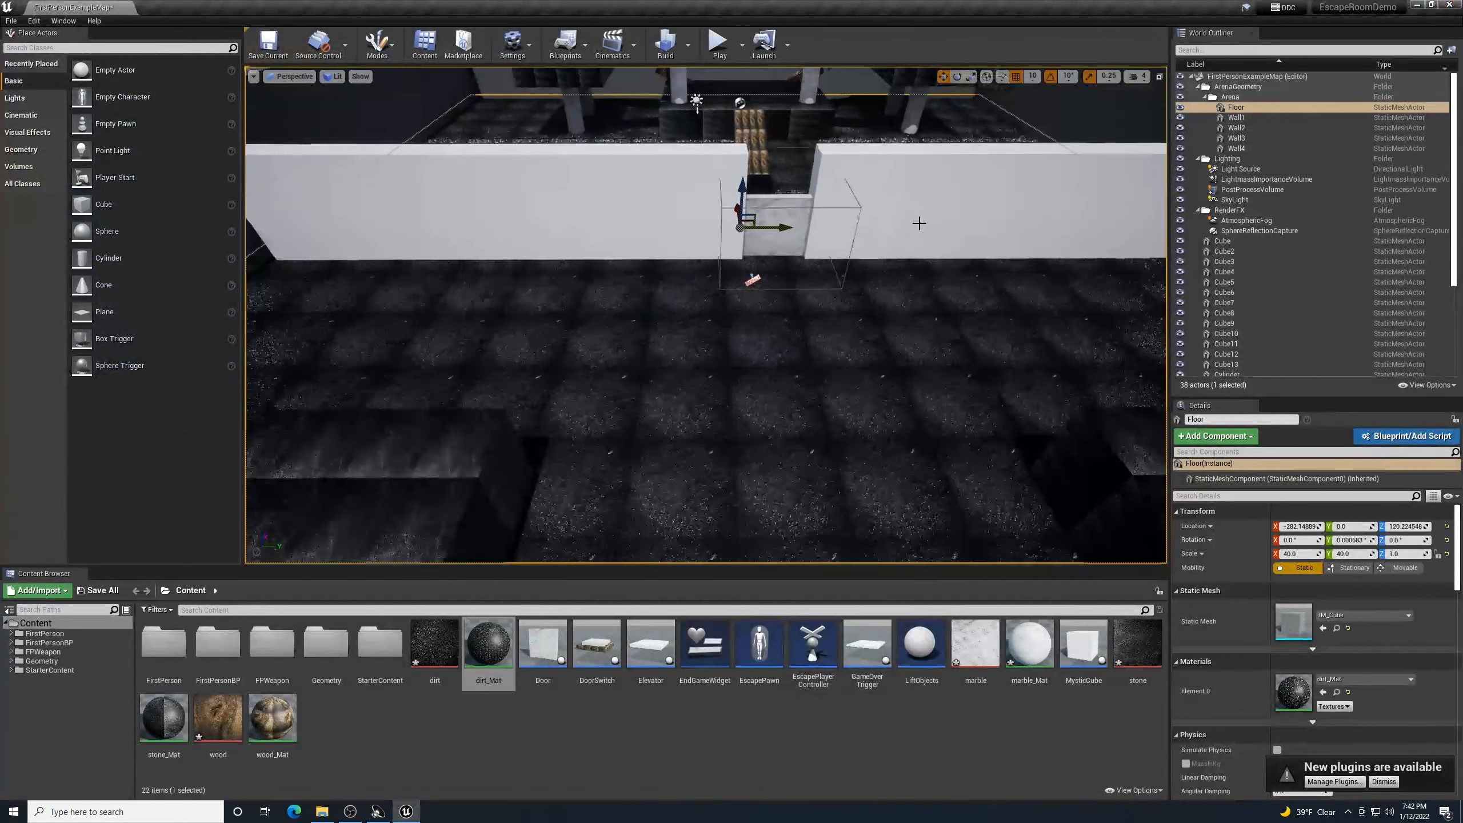
- Check stone_Mat's Multiply tiling value for comparison with the dirt floor
{"action": "scroll", "coordinate": [903, 256], "scroll_direction": "up", "scroll_amount": 6}
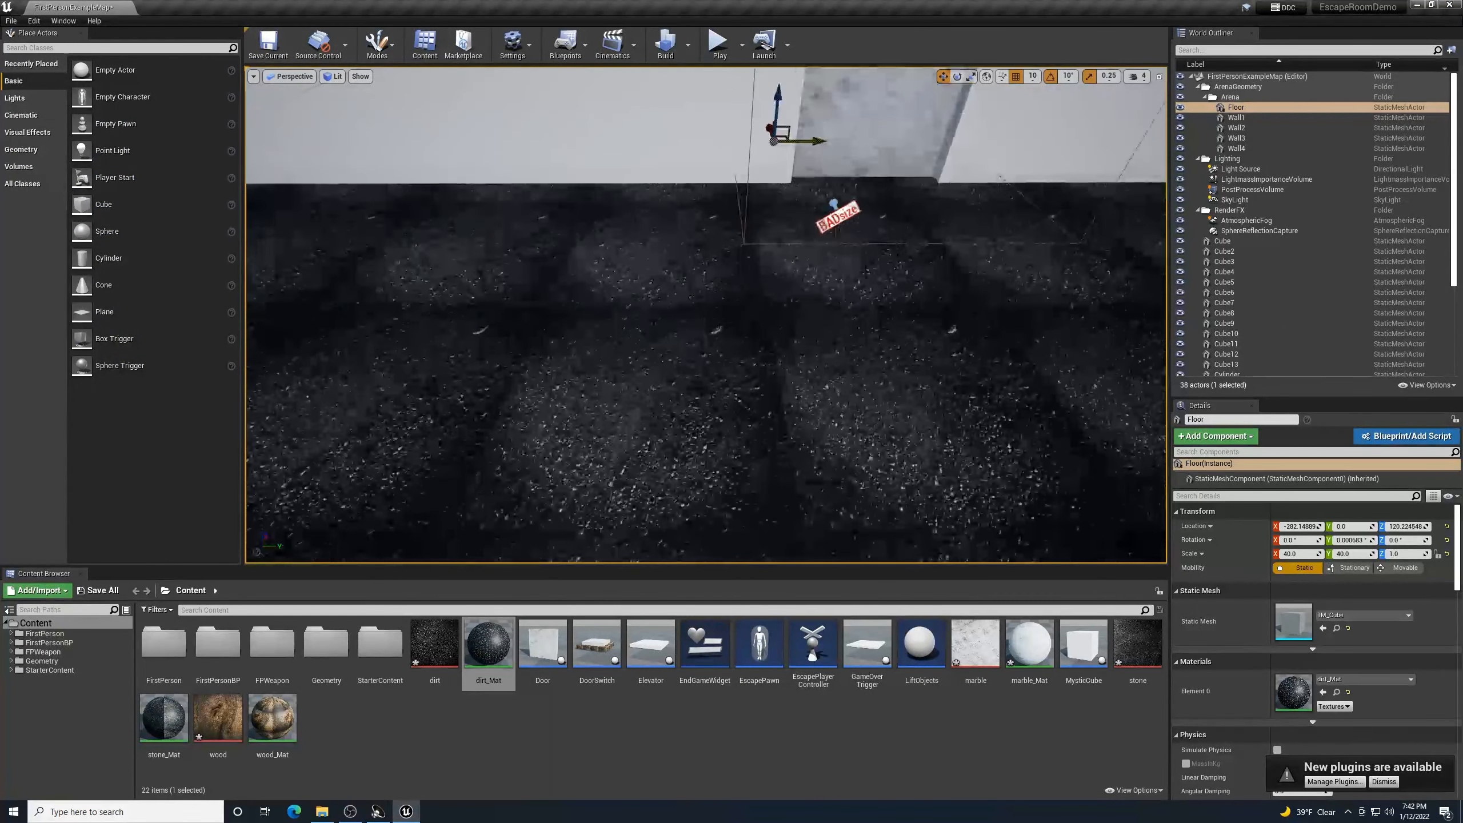
{"action": "right_click_drag", "start_coordinate": [903, 257], "coordinate": [860, 218]}
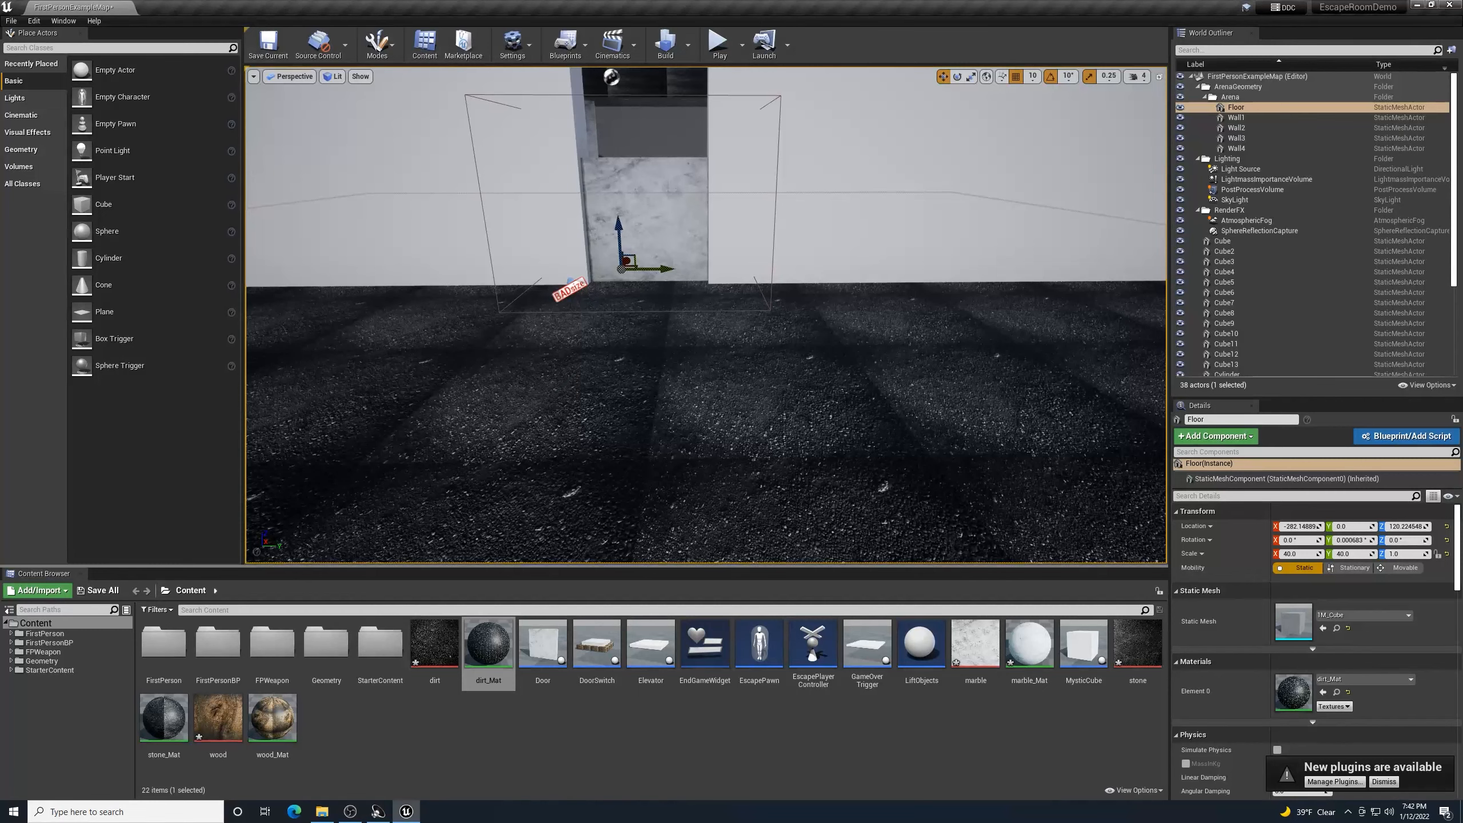
{"action": "double_click", "coordinate": [164, 716]}
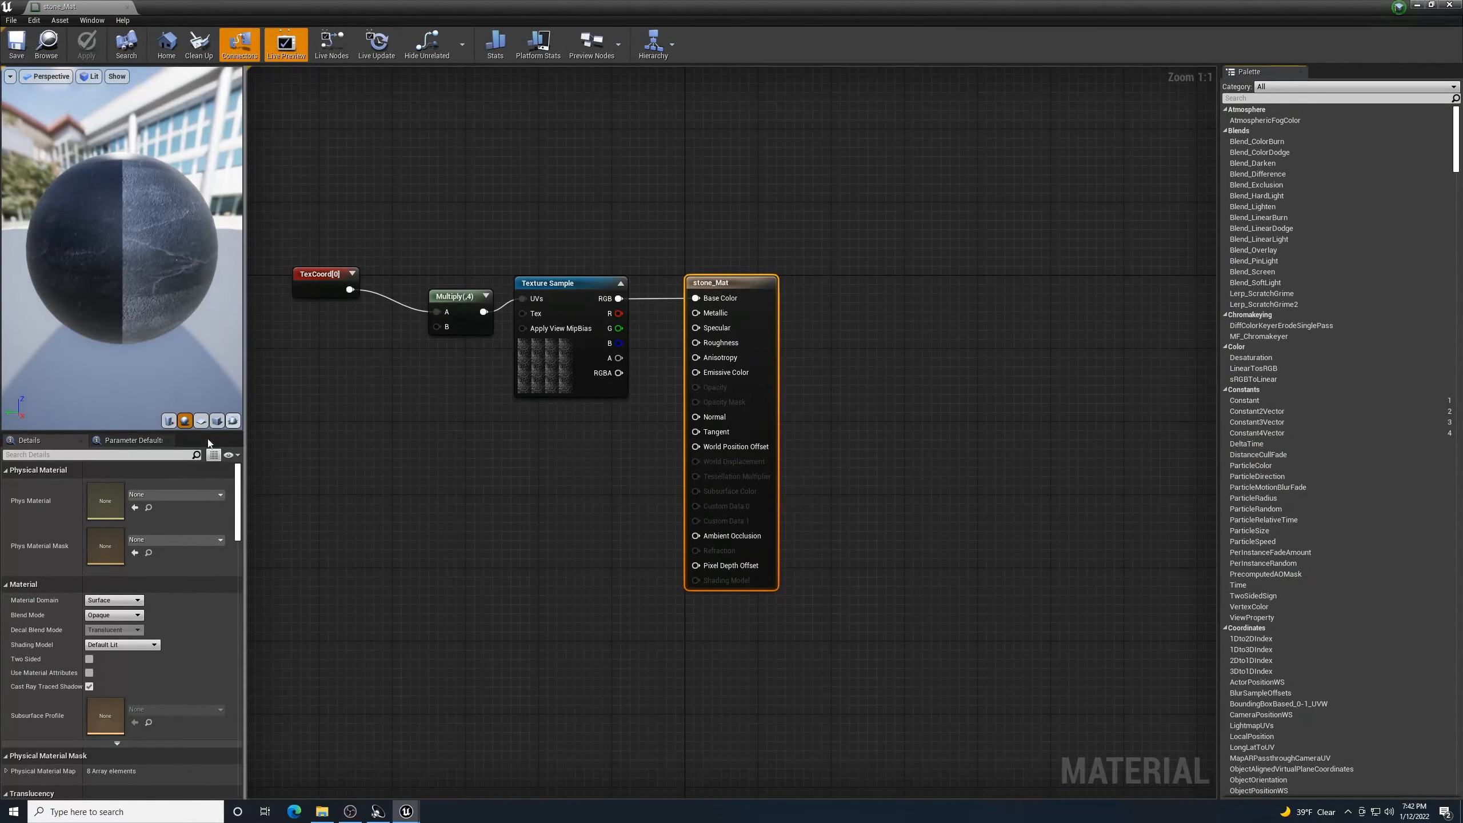
{"action": "left_click", "coordinate": [447, 290]}
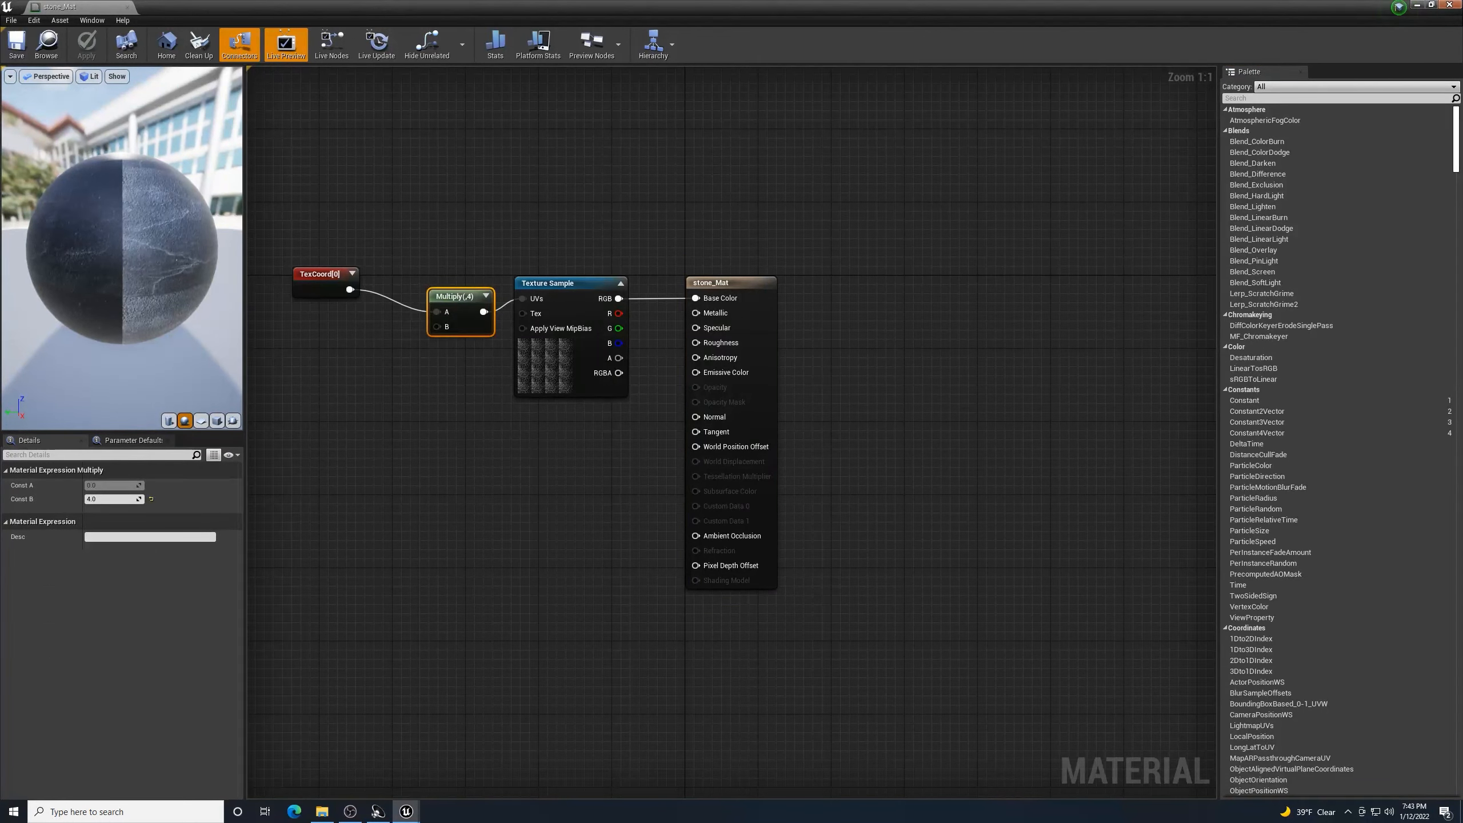
{"action": "left_click", "coordinate": [1450, 5]}
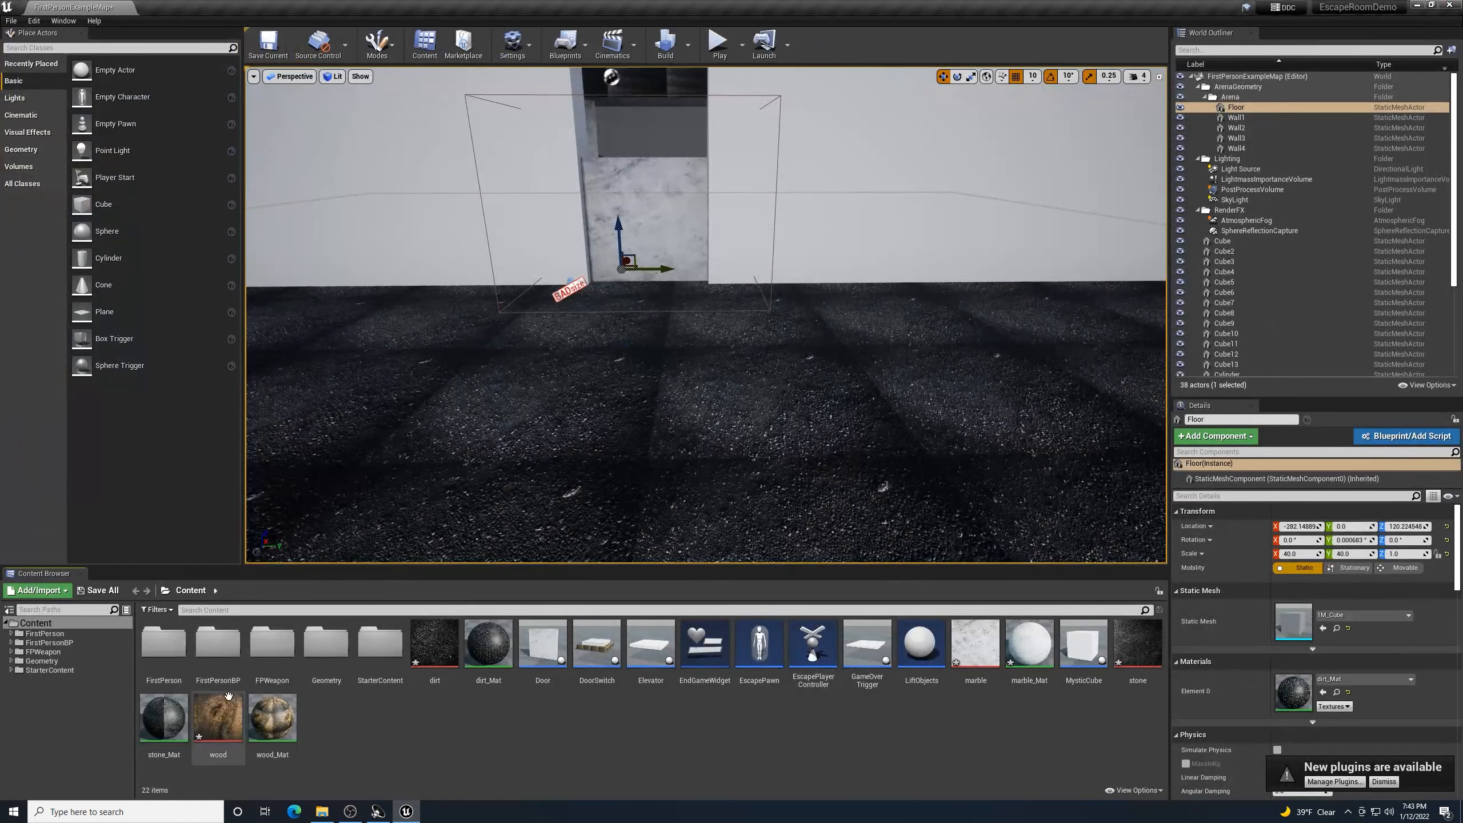
- Change dirt_Mat's Multiply Const B to 75, then apply, save and close it
{"action": "double_click", "coordinate": [491, 641]}
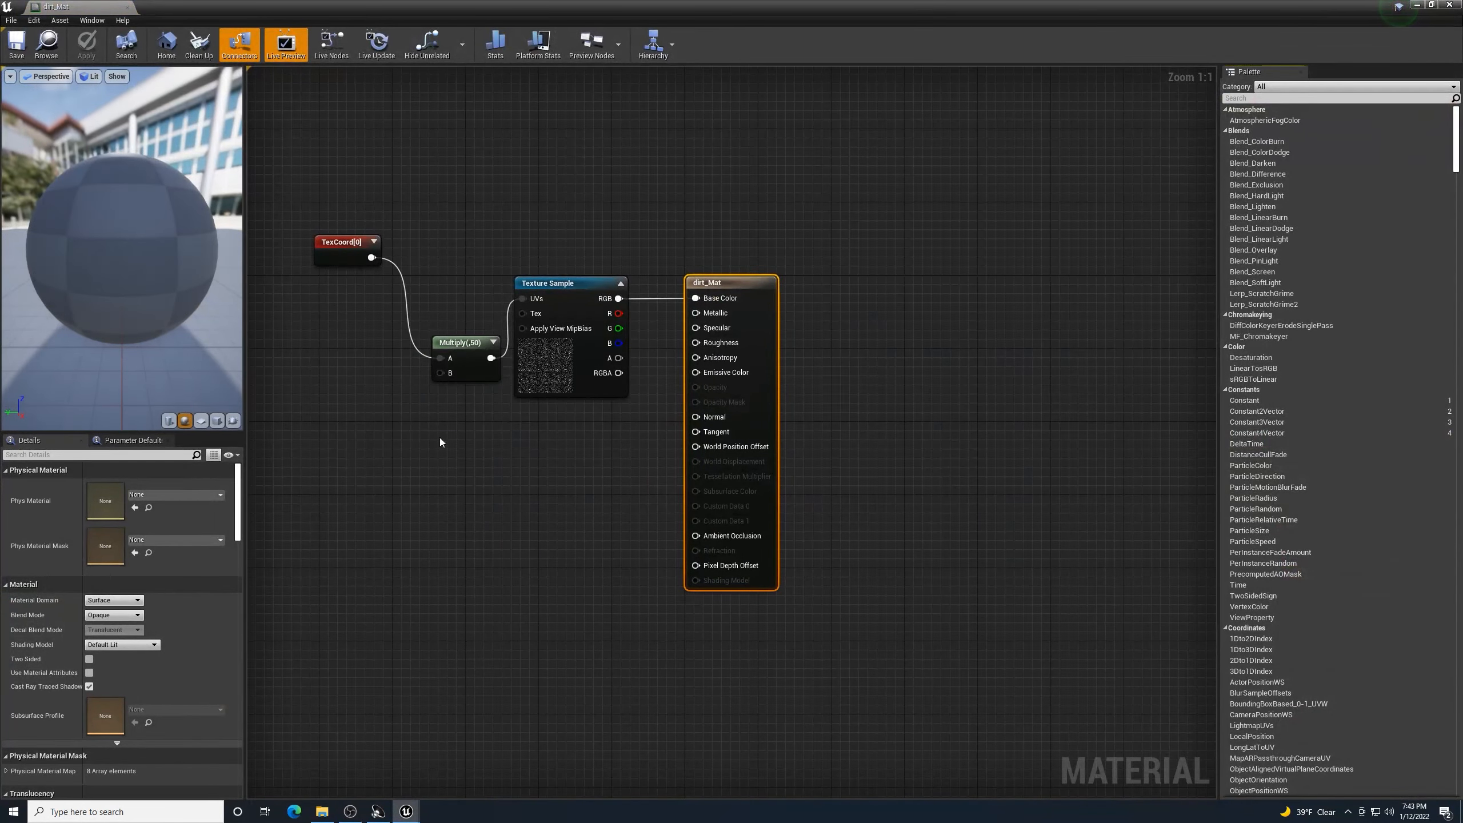
{"action": "left_click", "coordinate": [465, 342]}
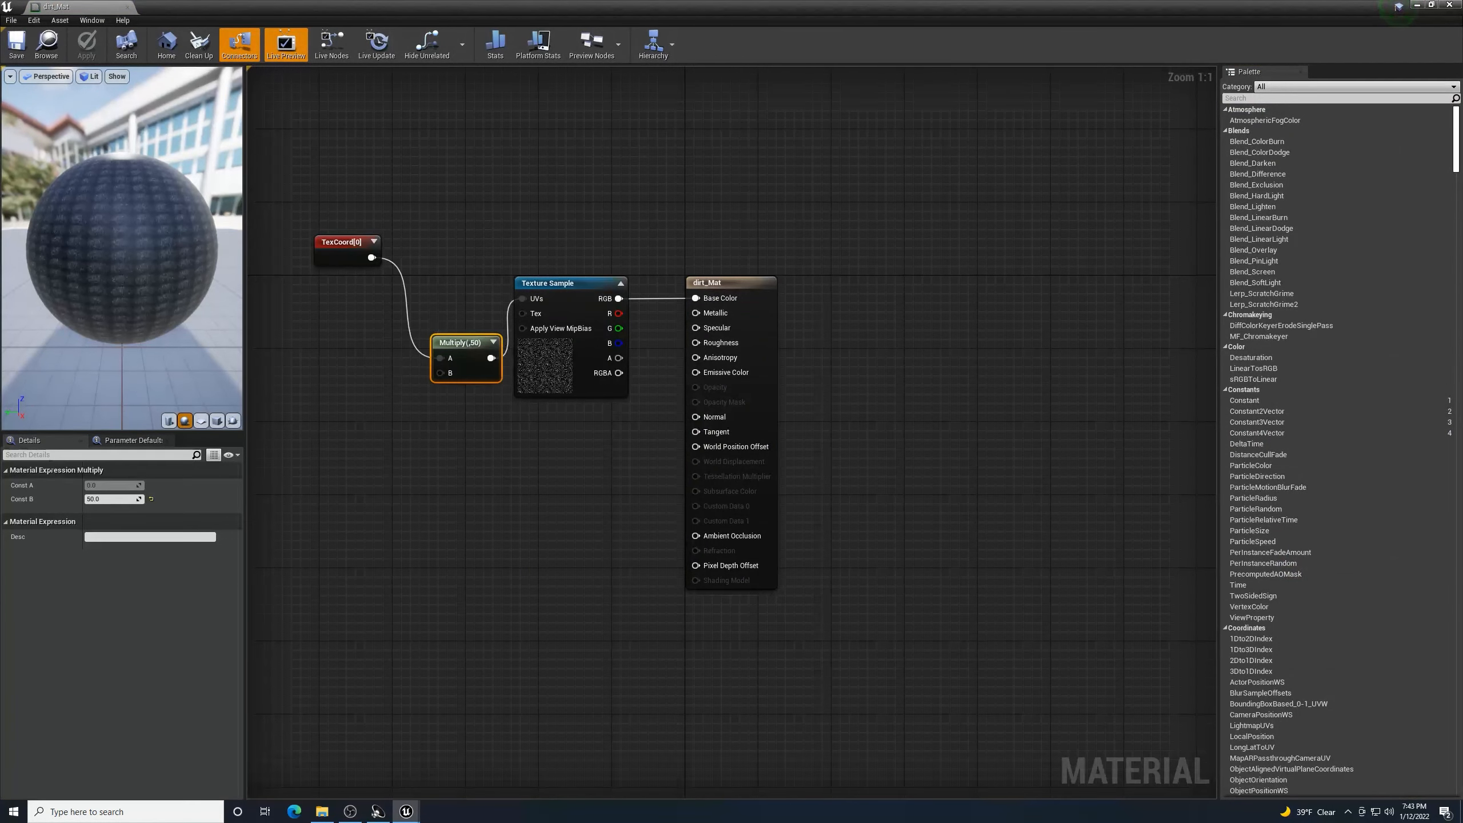
{"action": "type", "text": "75"}
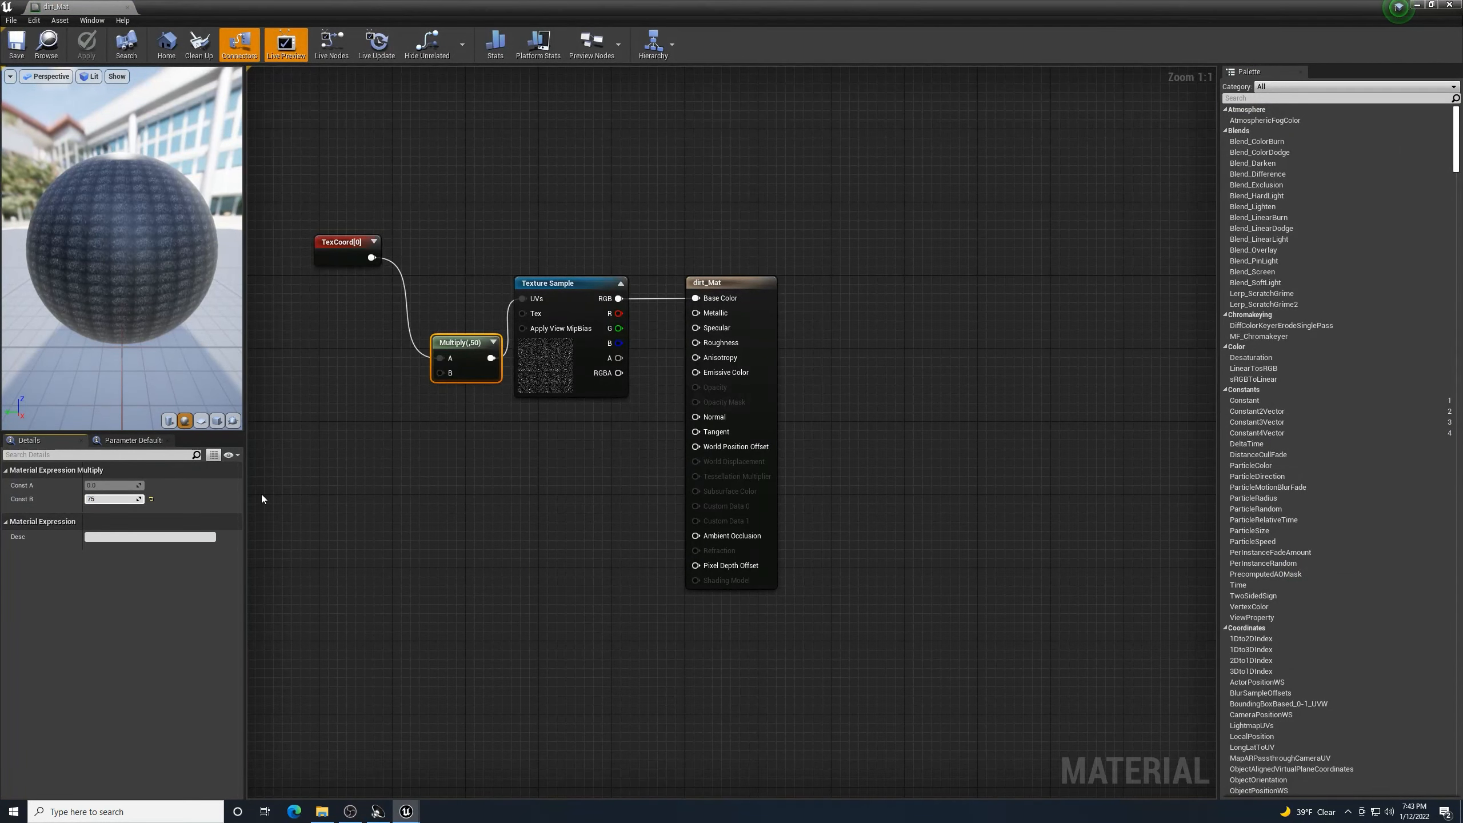
{"action": "key", "text": "Return"}
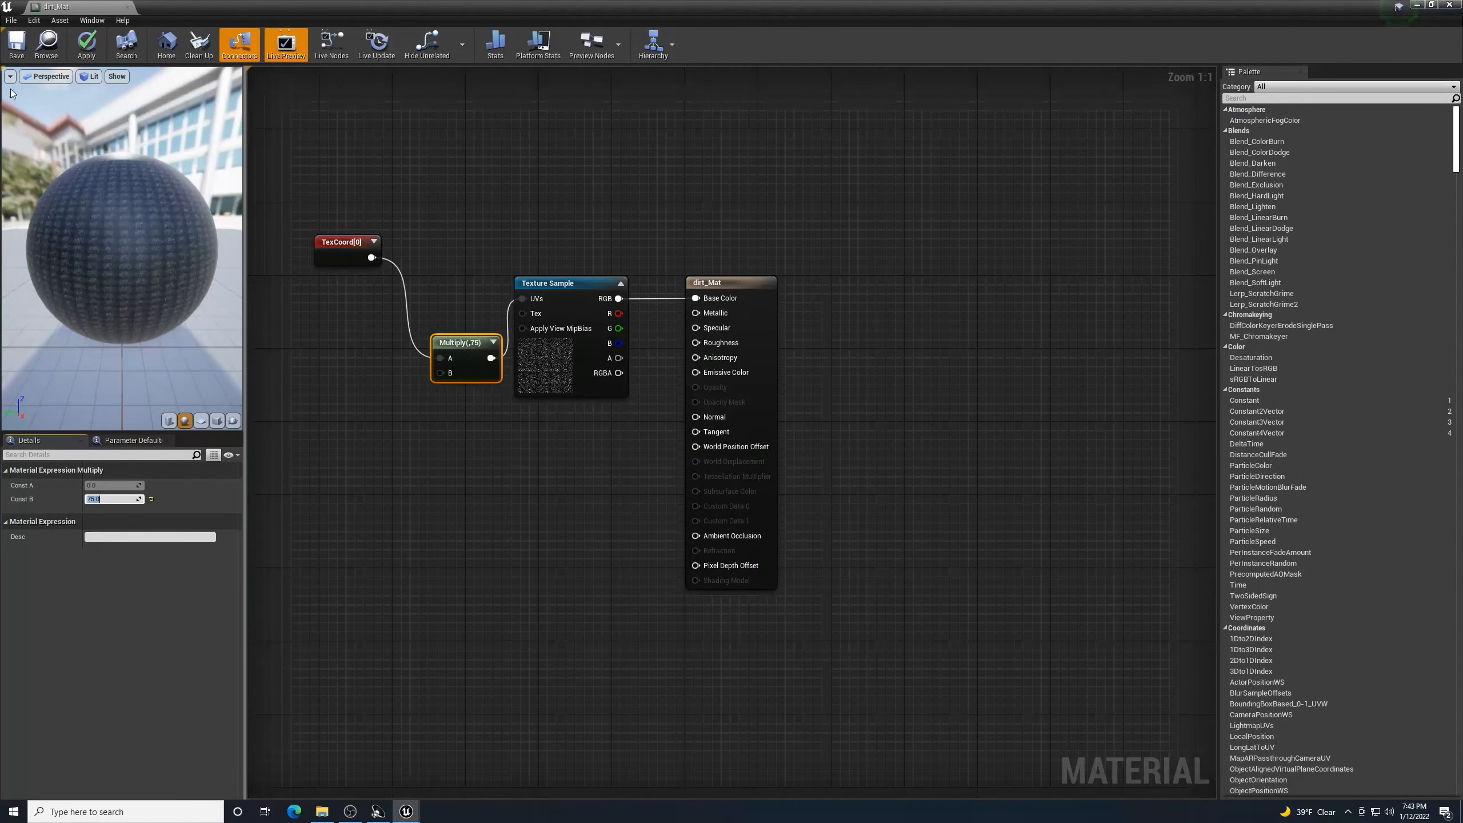
{"action": "left_click", "coordinate": [86, 45]}
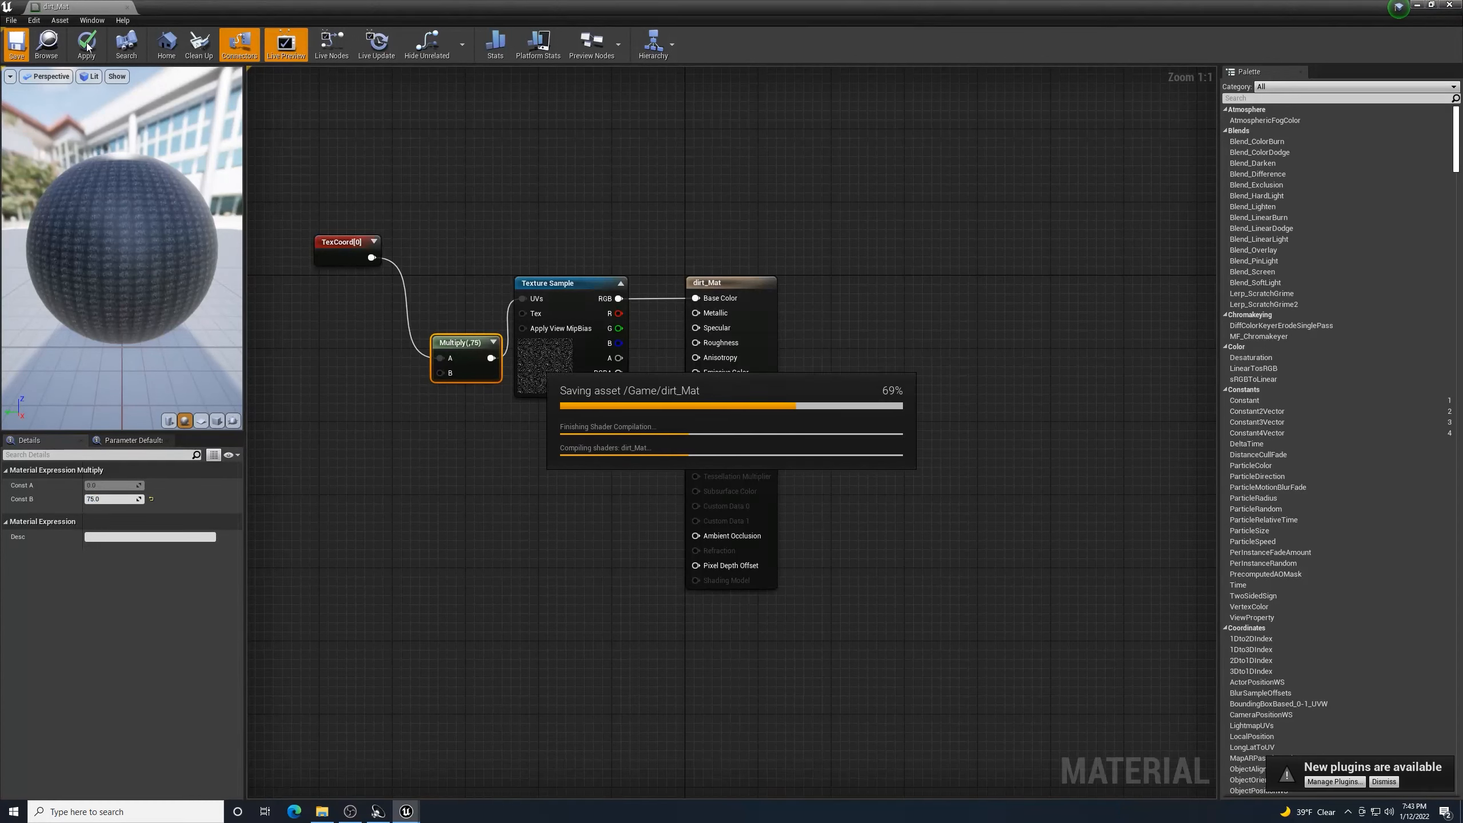
{"action": "left_click", "coordinate": [1450, 4]}
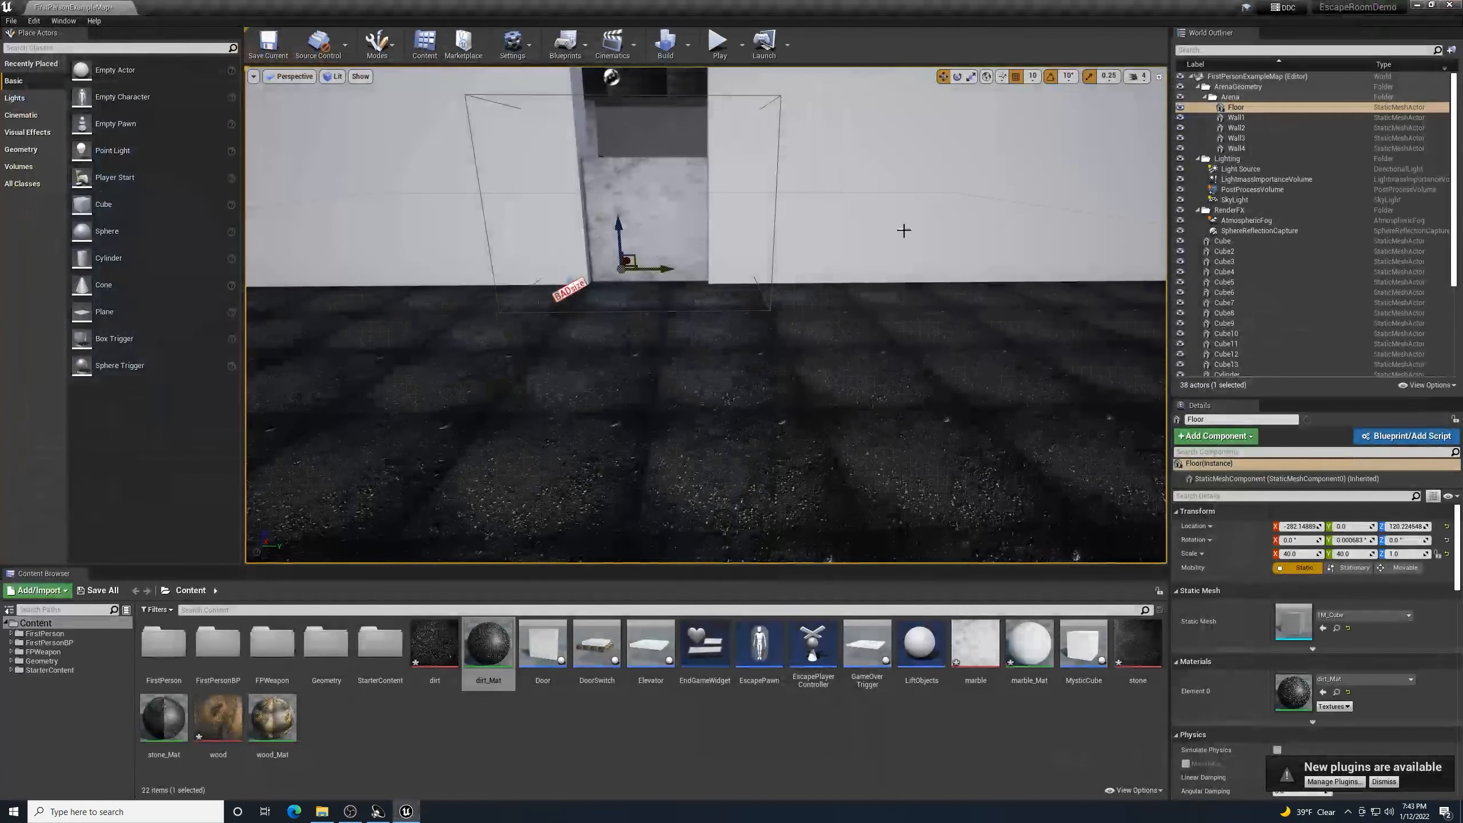
- Fly past the room's dark and white walls, then bring up the textures for tutorial folder
{"action": "scroll", "coordinate": [875, 334], "scroll_direction": "down", "scroll_amount": 5}
{"action": "scroll", "coordinate": [876, 328], "scroll_direction": "up", "scroll_amount": 3}
{"action": "right_click_drag", "start_coordinate": [875, 327], "coordinate": [1048, 324]}
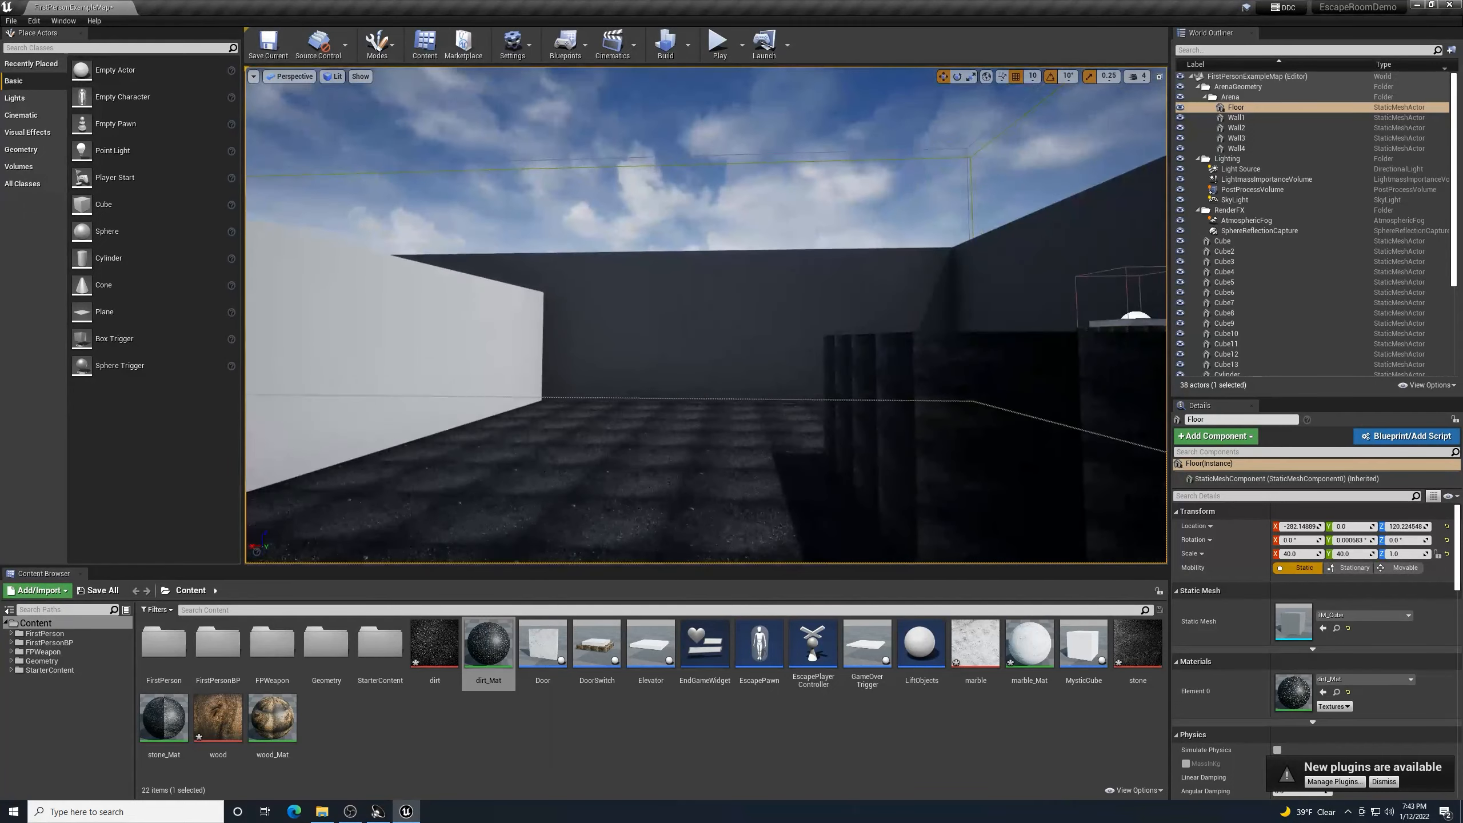
{"action": "key", "text": "w"}
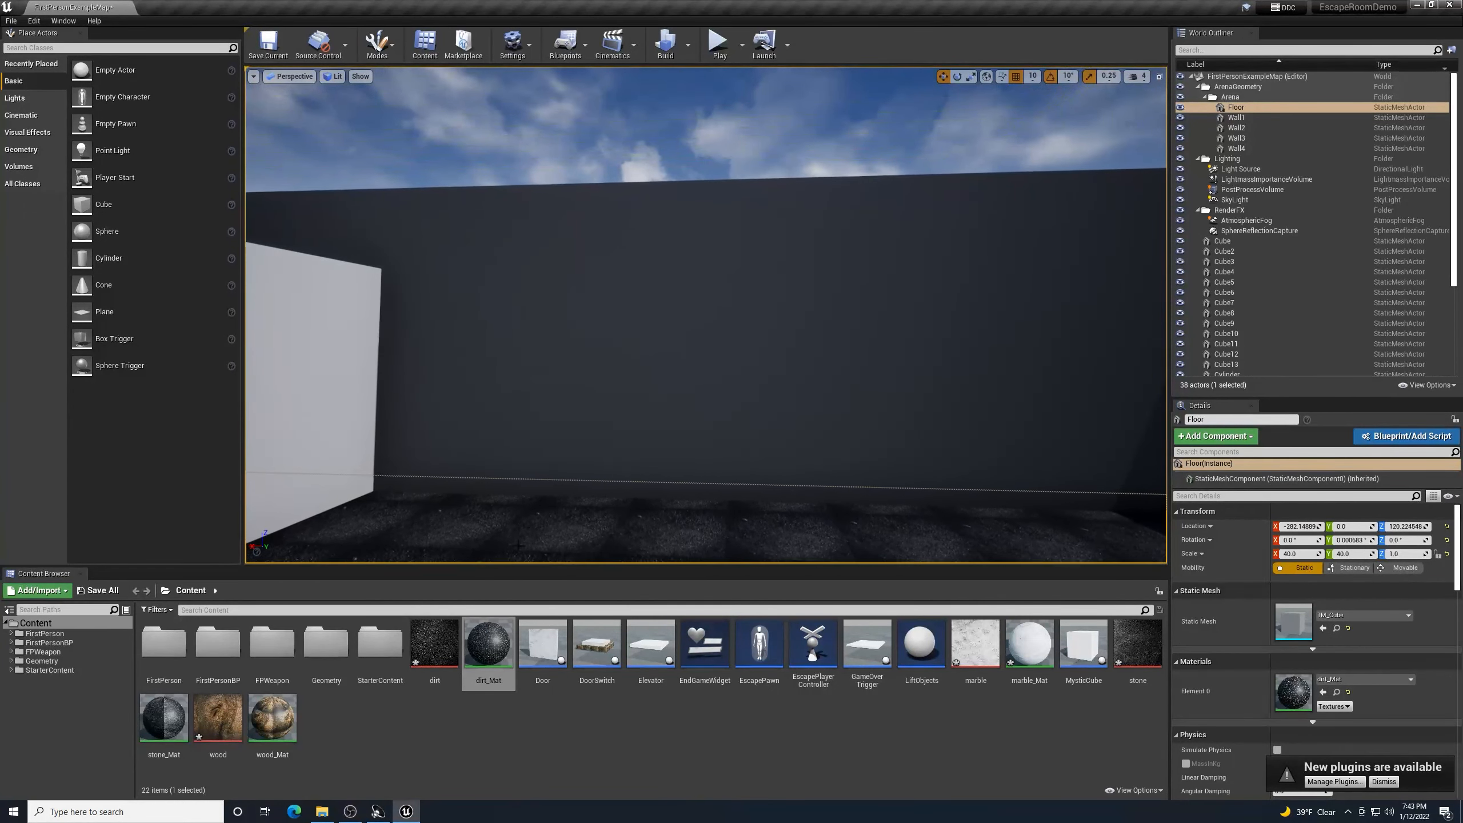
{"action": "mouse_move", "coordinate": [1048, 324]}
{"action": "right_mouse_down"}
{"action": "mouse_move", "coordinate": [1072, 324]}
{"action": "mouse_move", "coordinate": [1022, 326]}
{"action": "right_mouse_up"}
{"action": "left_click", "coordinate": [322, 811]}
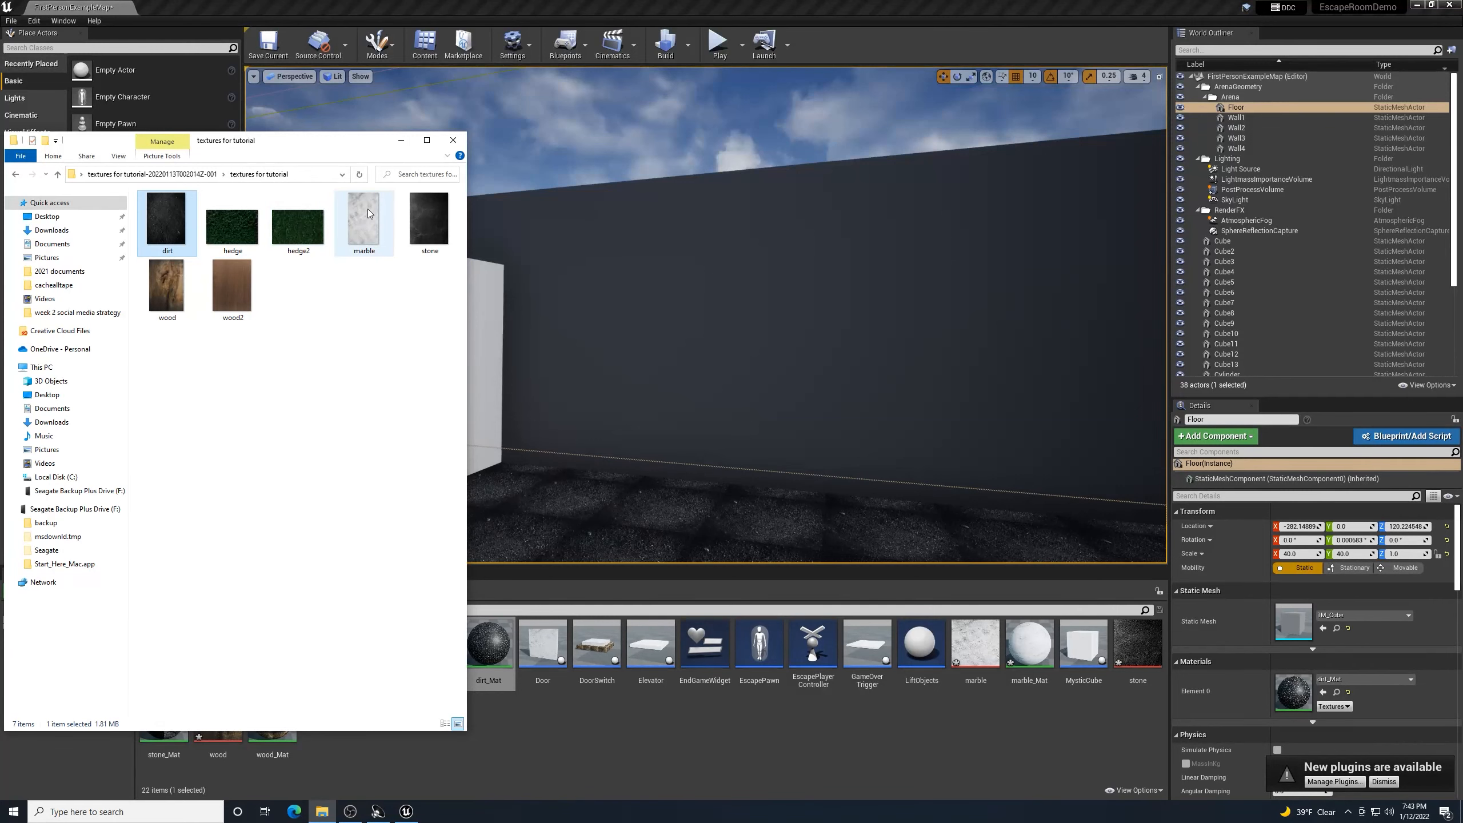
- Preview the hedge2 and hedge images, then import hedge.jpg into the project Content
{"action": "double_click", "coordinate": [297, 217]}
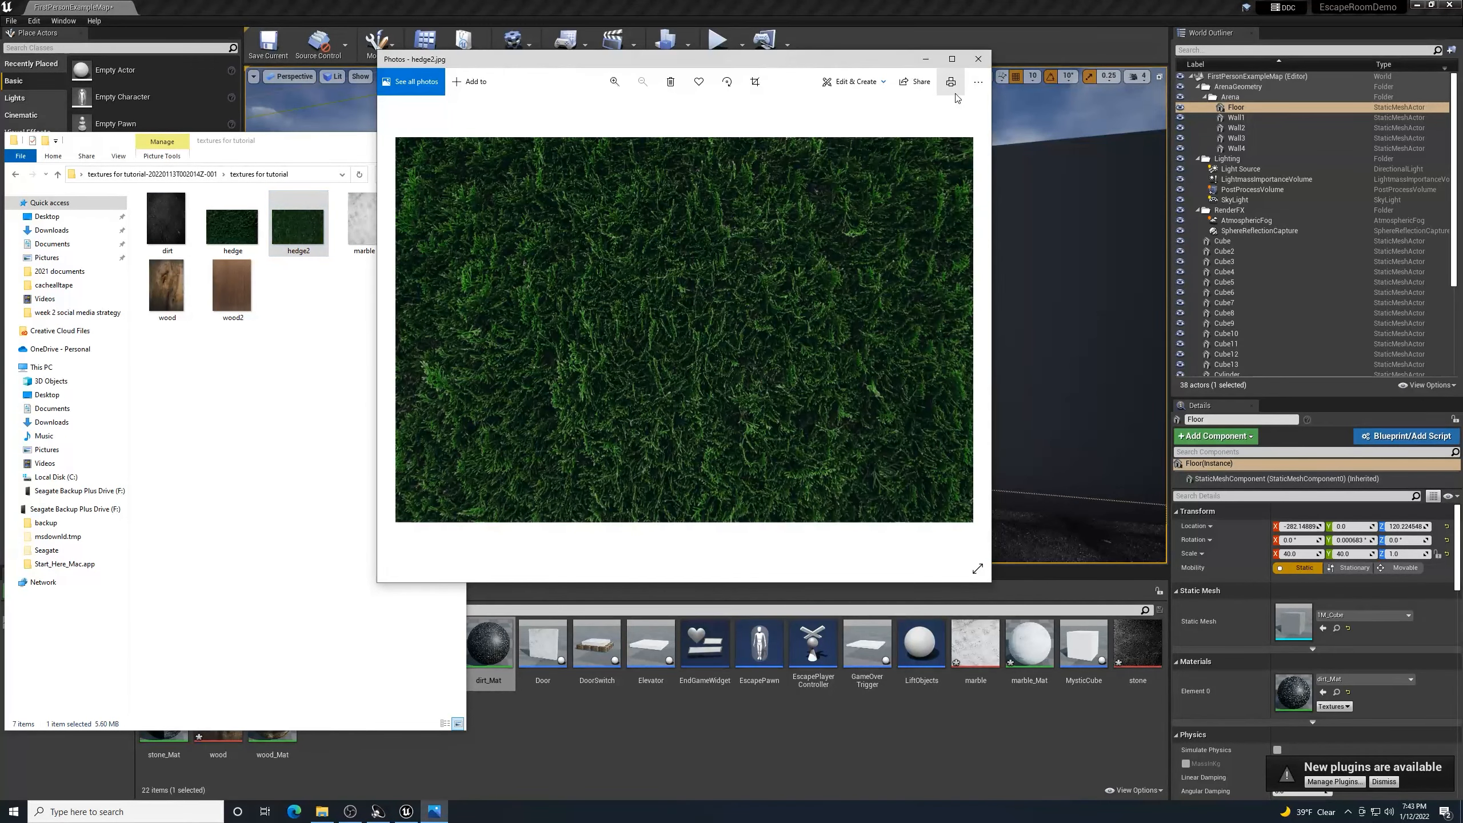
{"action": "left_click", "coordinate": [978, 60]}
{"action": "double_click", "coordinate": [236, 226]}
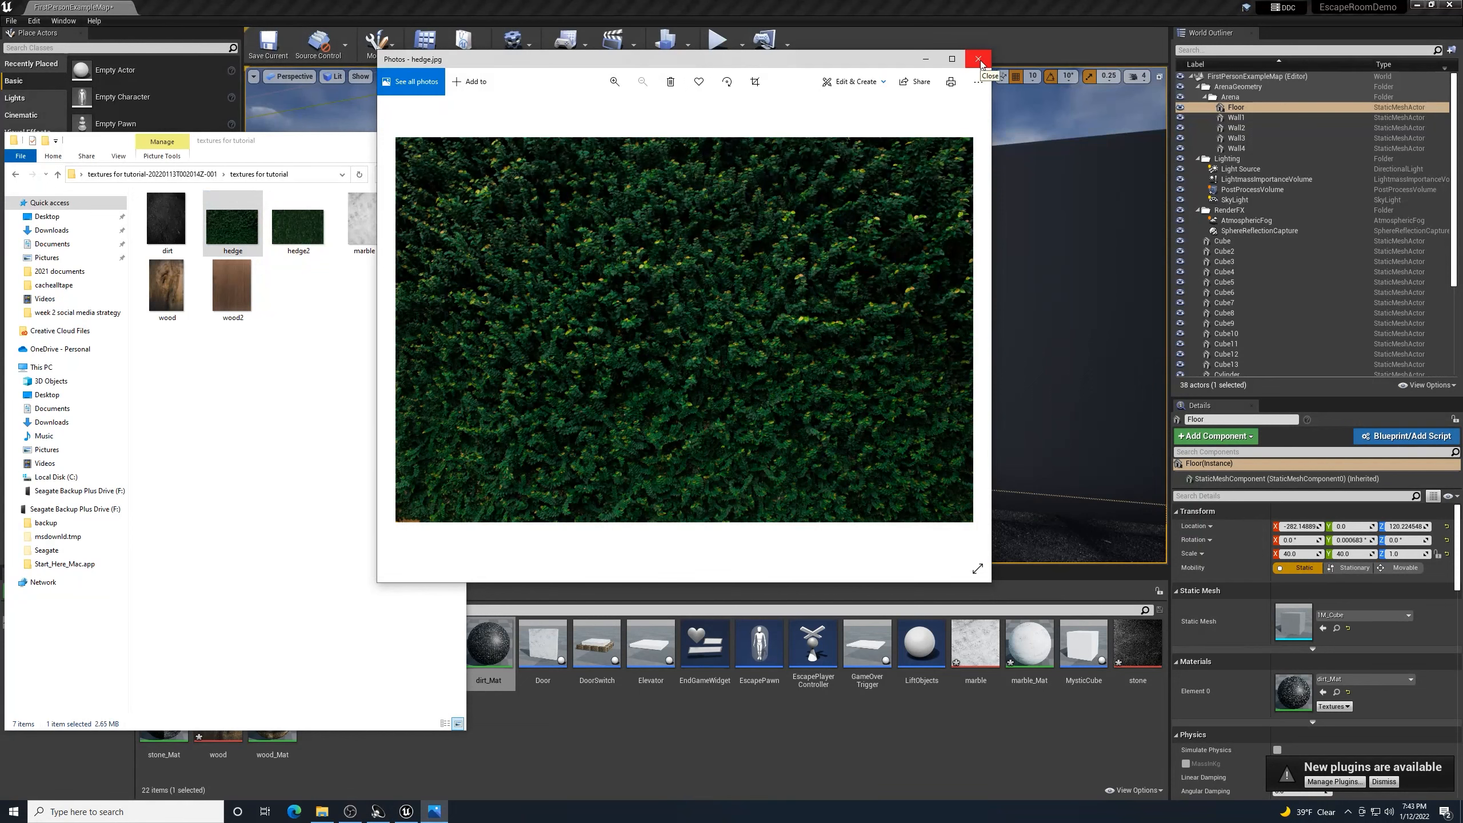
{"action": "left_click", "coordinate": [977, 60]}
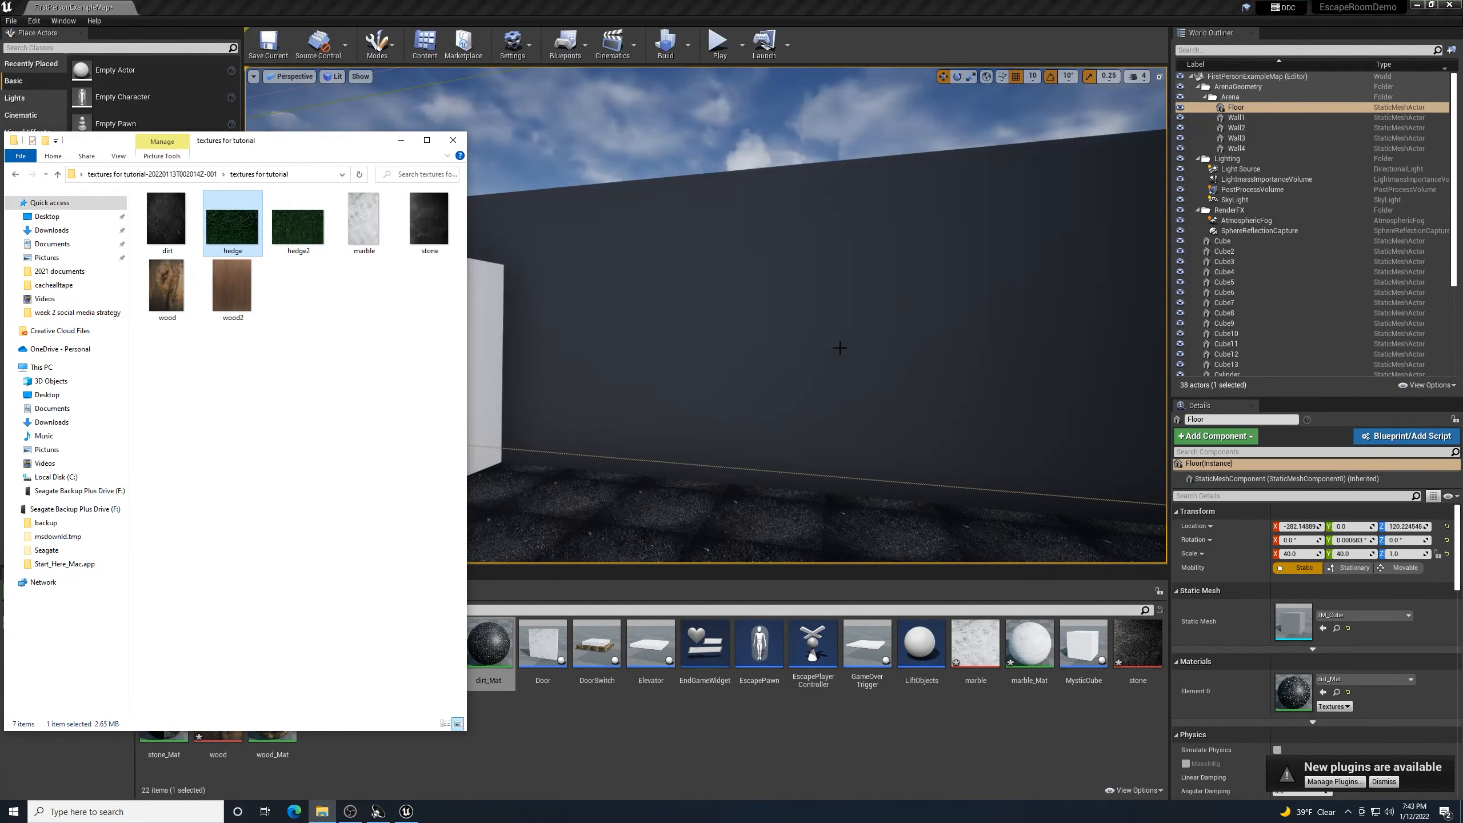
{"action": "left_click_drag", "start_coordinate": [492, 557], "coordinate": [596, 745]}
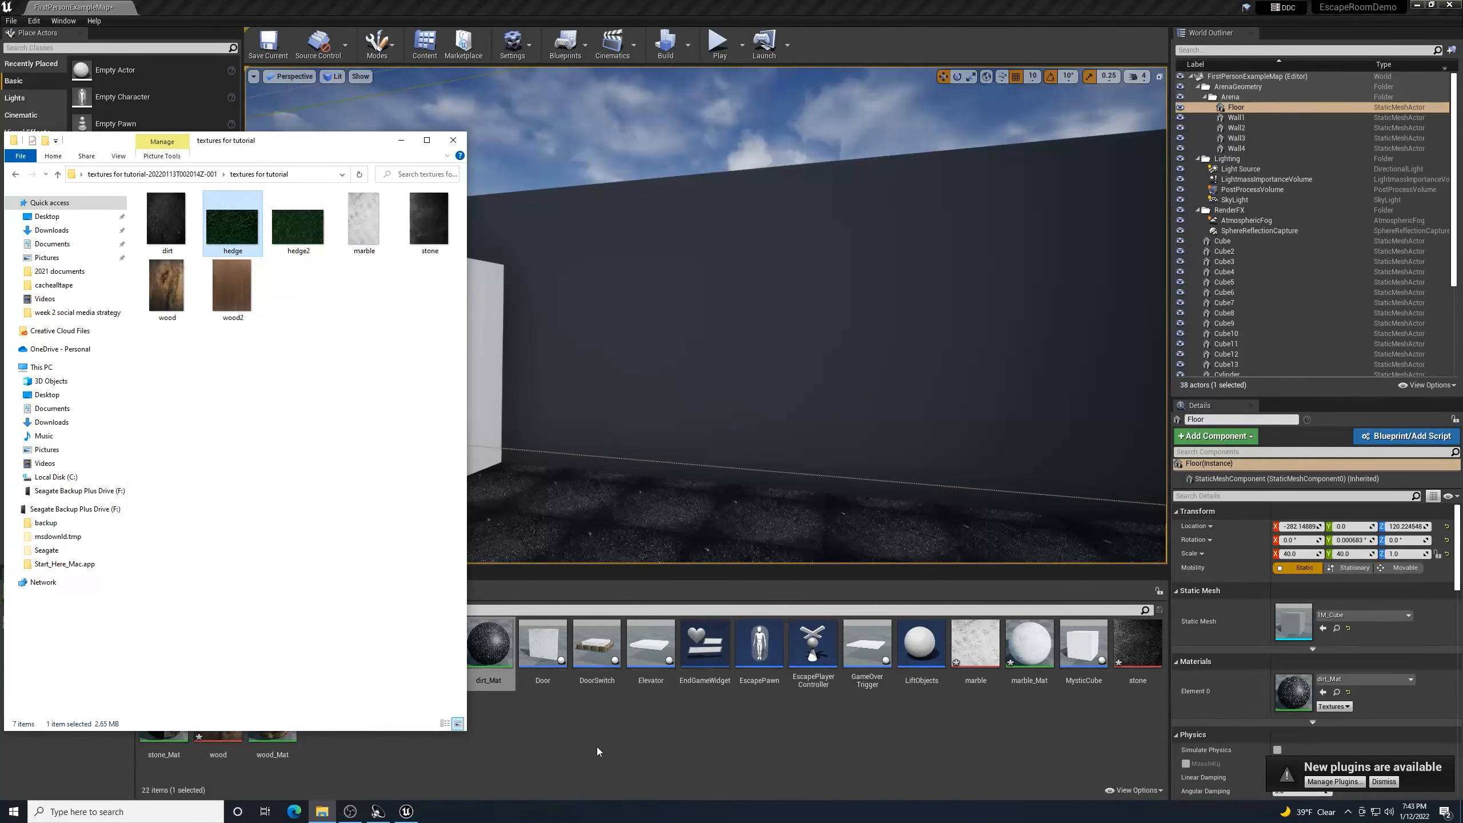
{"action": "left_click", "coordinate": [401, 140]}
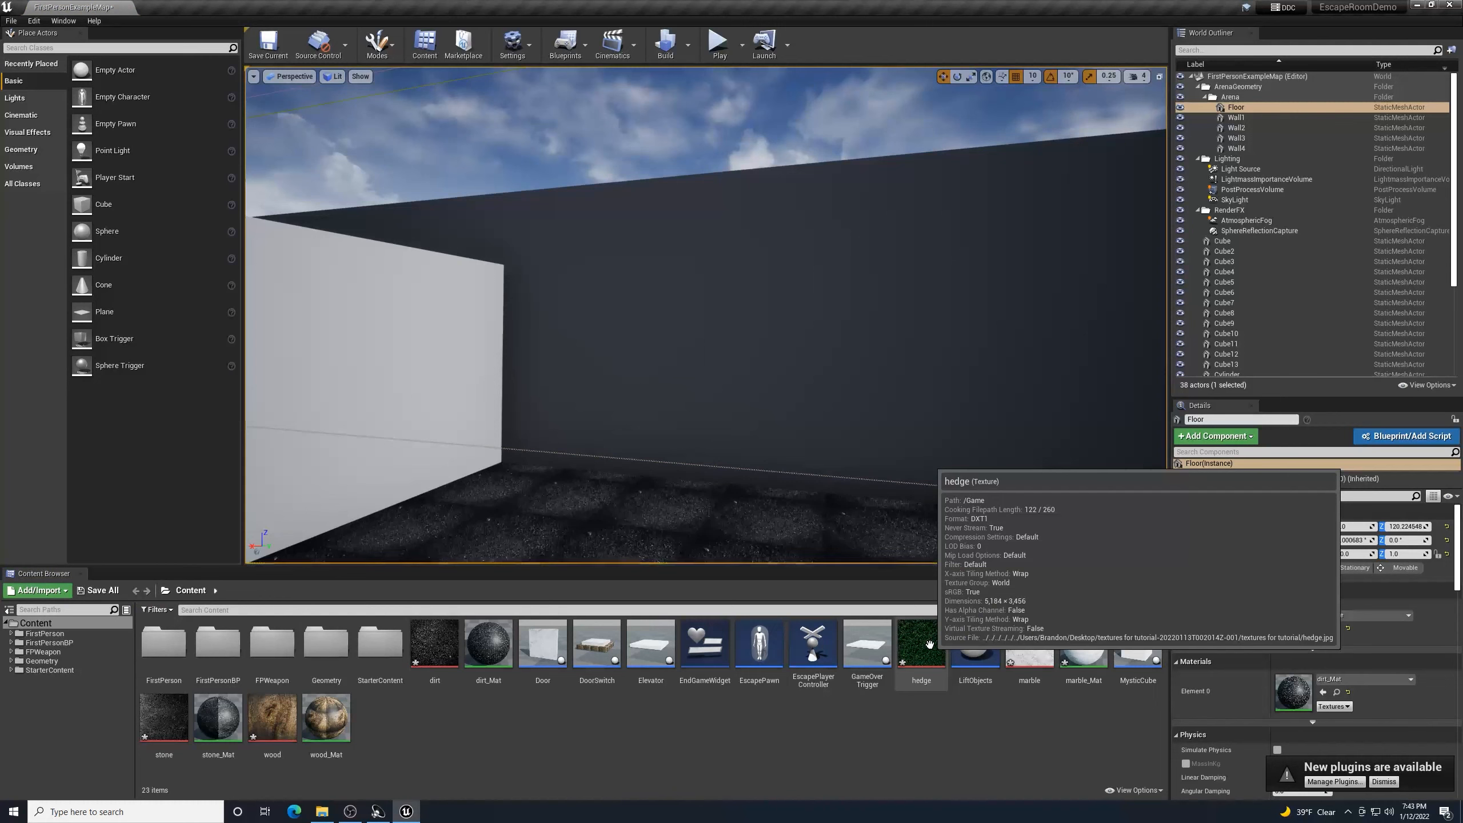
- Apply the hedge texture to the back wall, creating hedge_Mat, and open it for editing
{"action": "left_click_drag", "start_coordinate": [930, 643], "coordinate": [905, 369]}
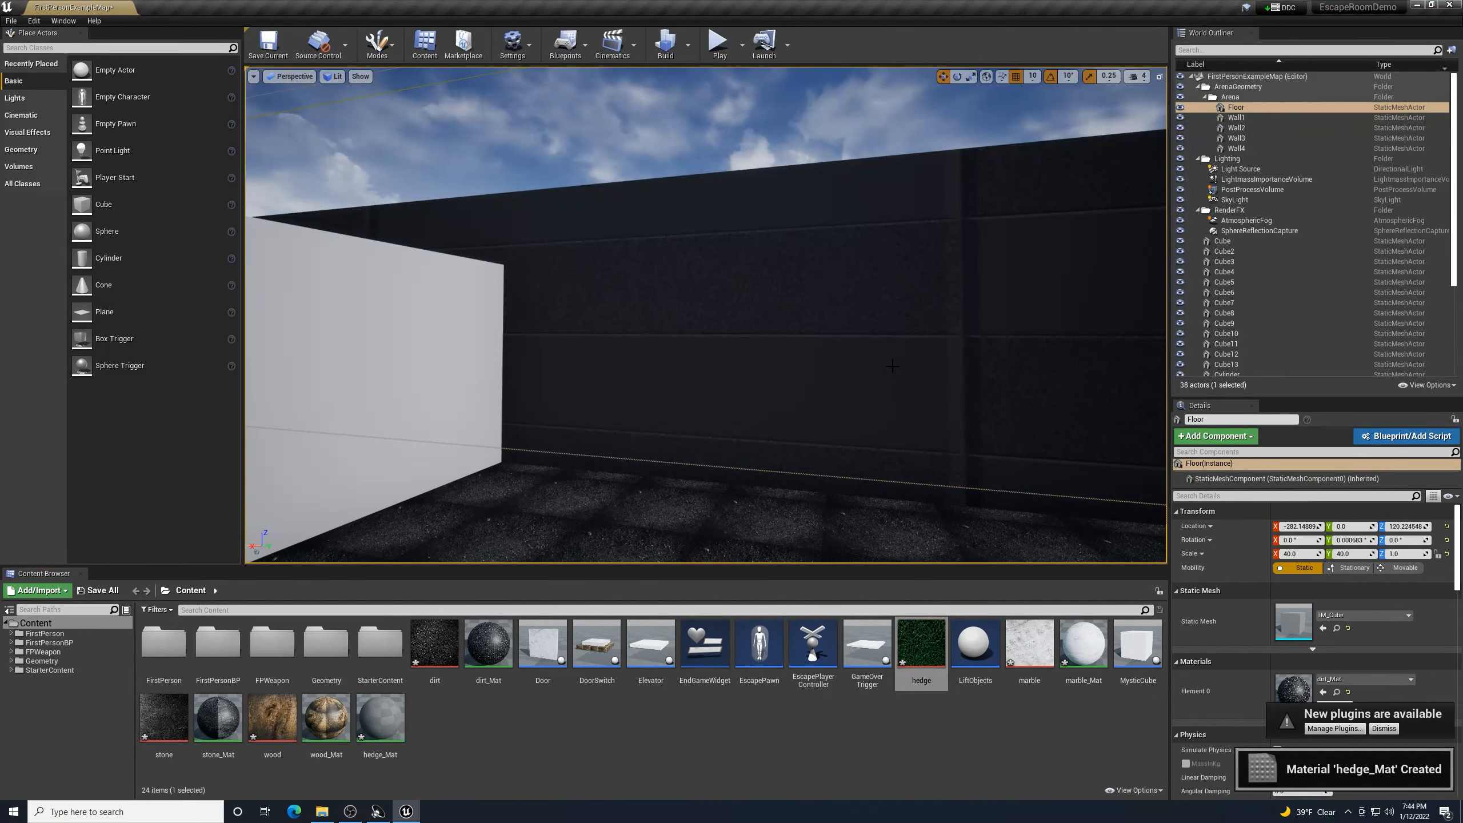
{"action": "right_click_drag", "start_coordinate": [905, 368], "coordinate": [954, 363]}
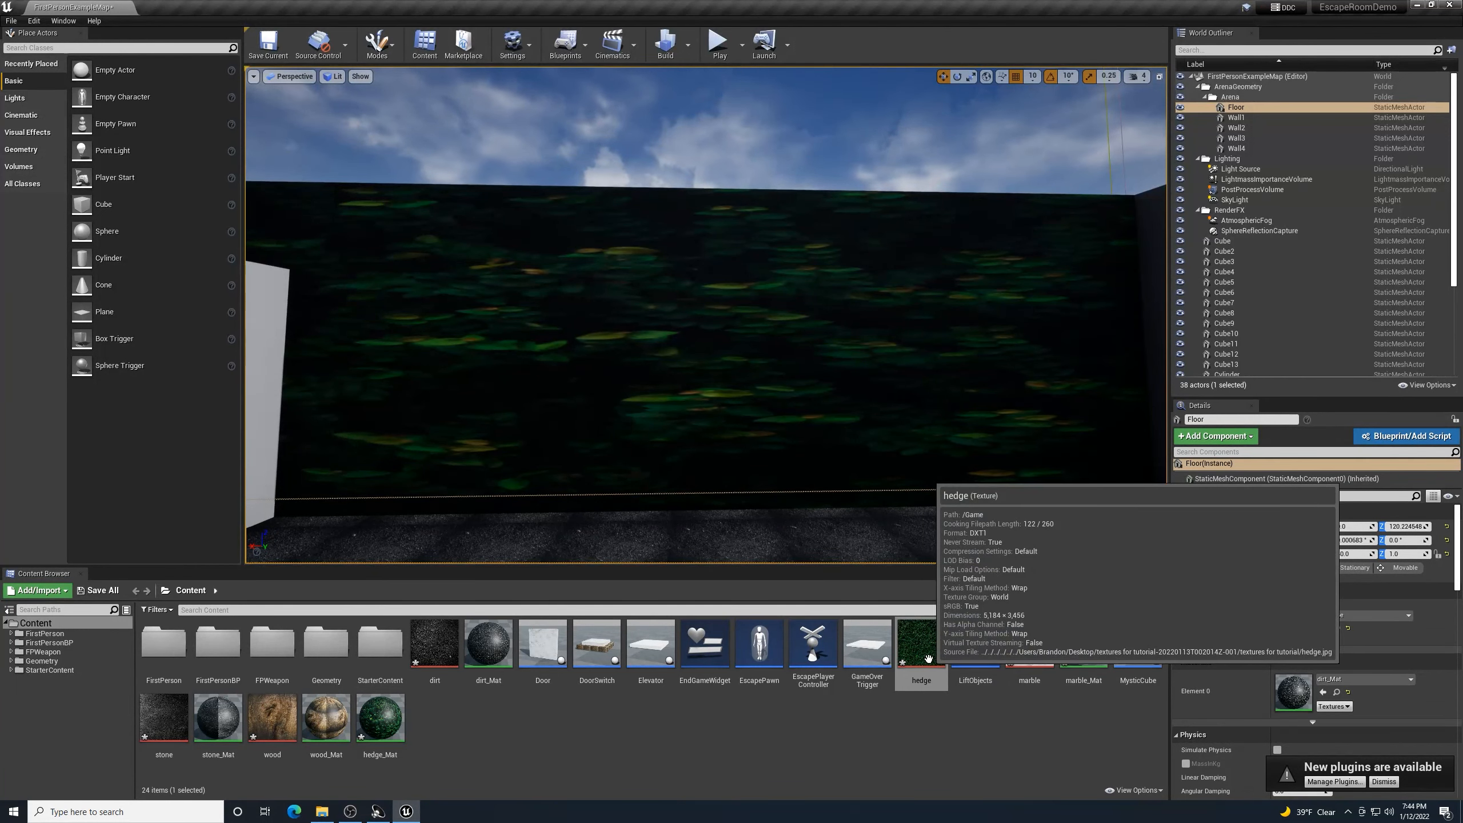
{"action": "left_click", "coordinate": [381, 735]}
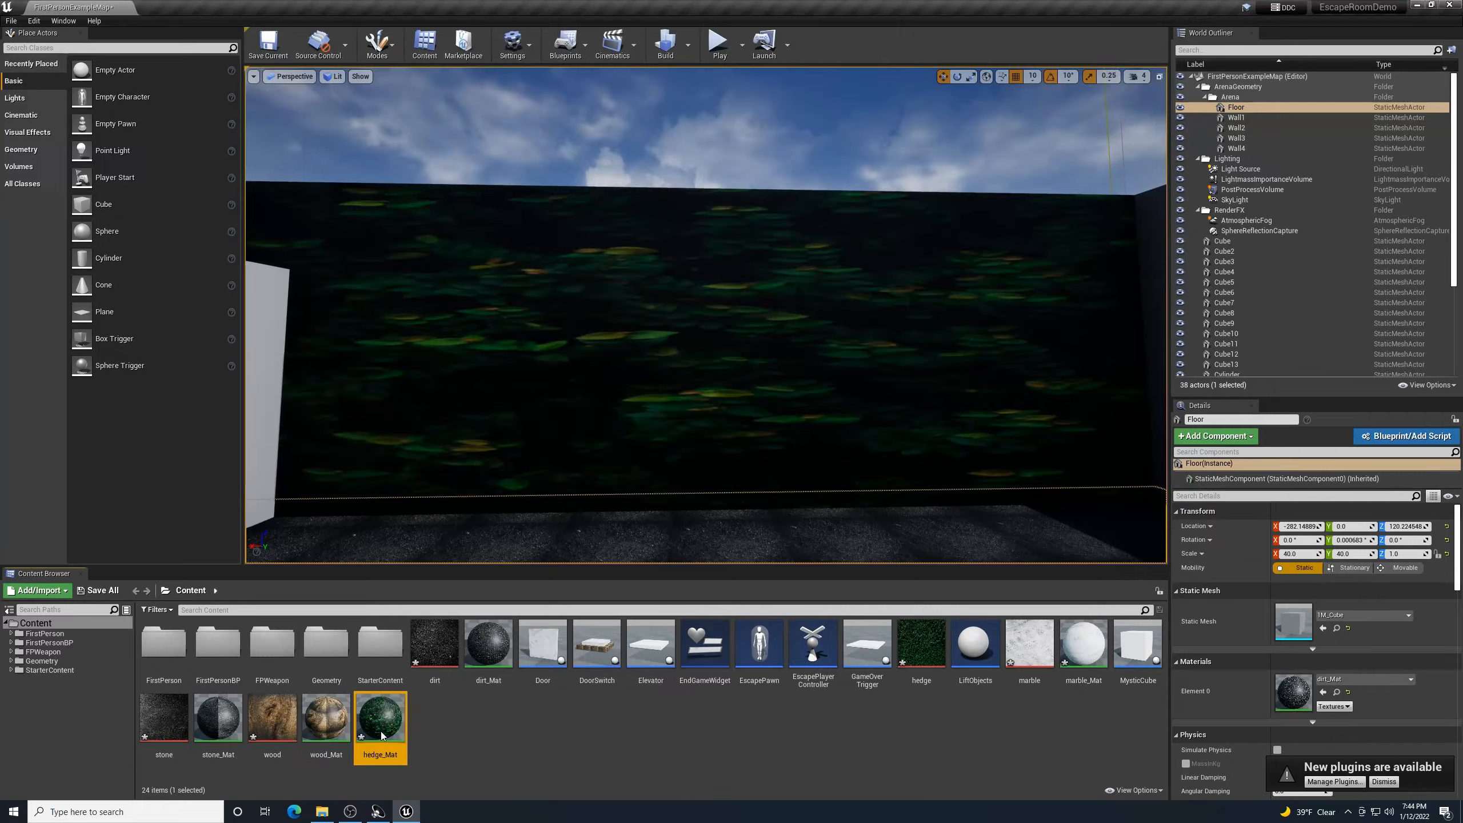
{"action": "double_click", "coordinate": [381, 735]}
- Add a TextureCoordinate node and branch a connection off it to search for Multiply
{"action": "right_click", "coordinate": [384, 243]}
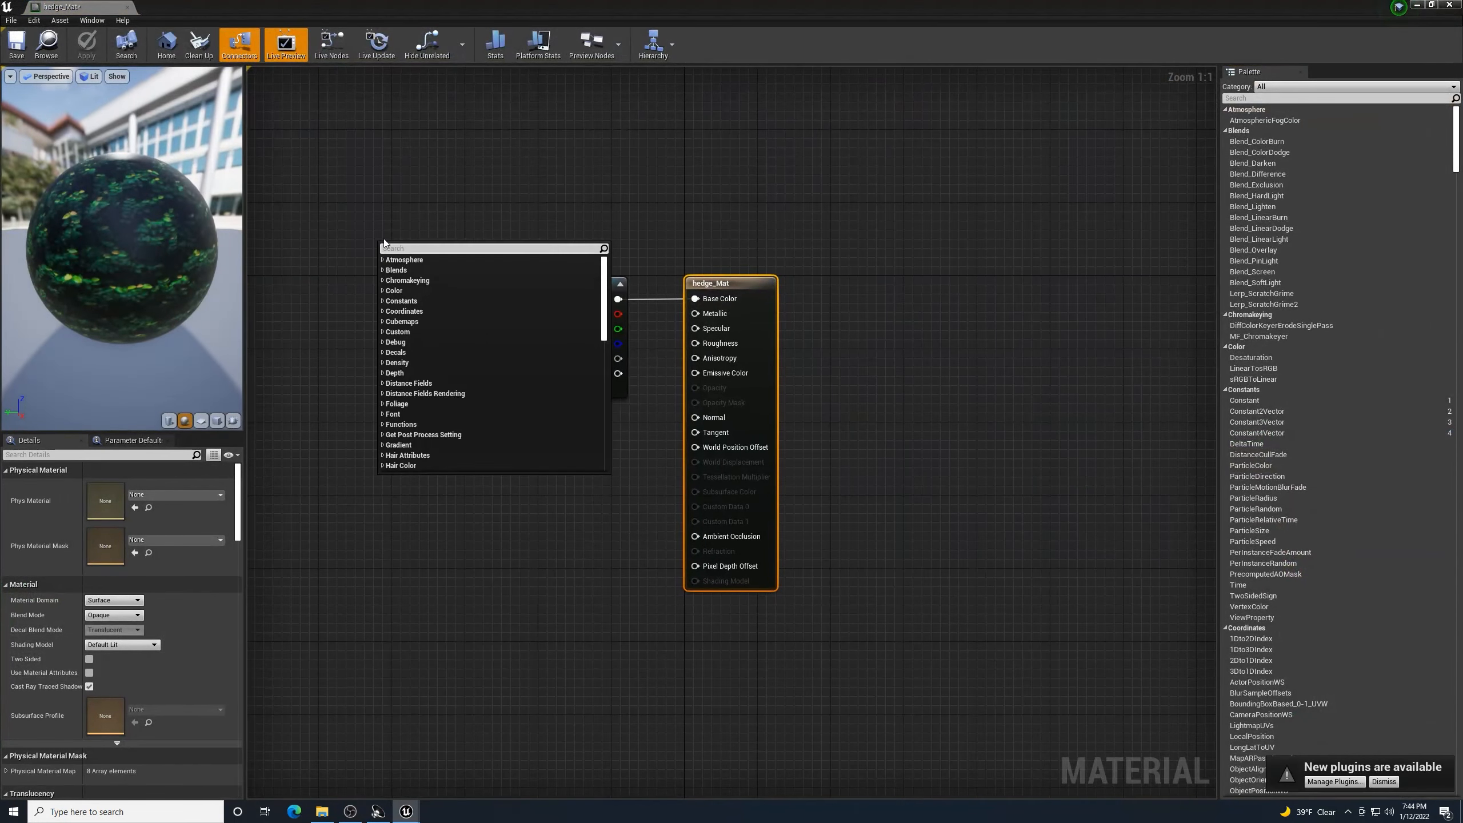
{"action": "type", "text": "text"}
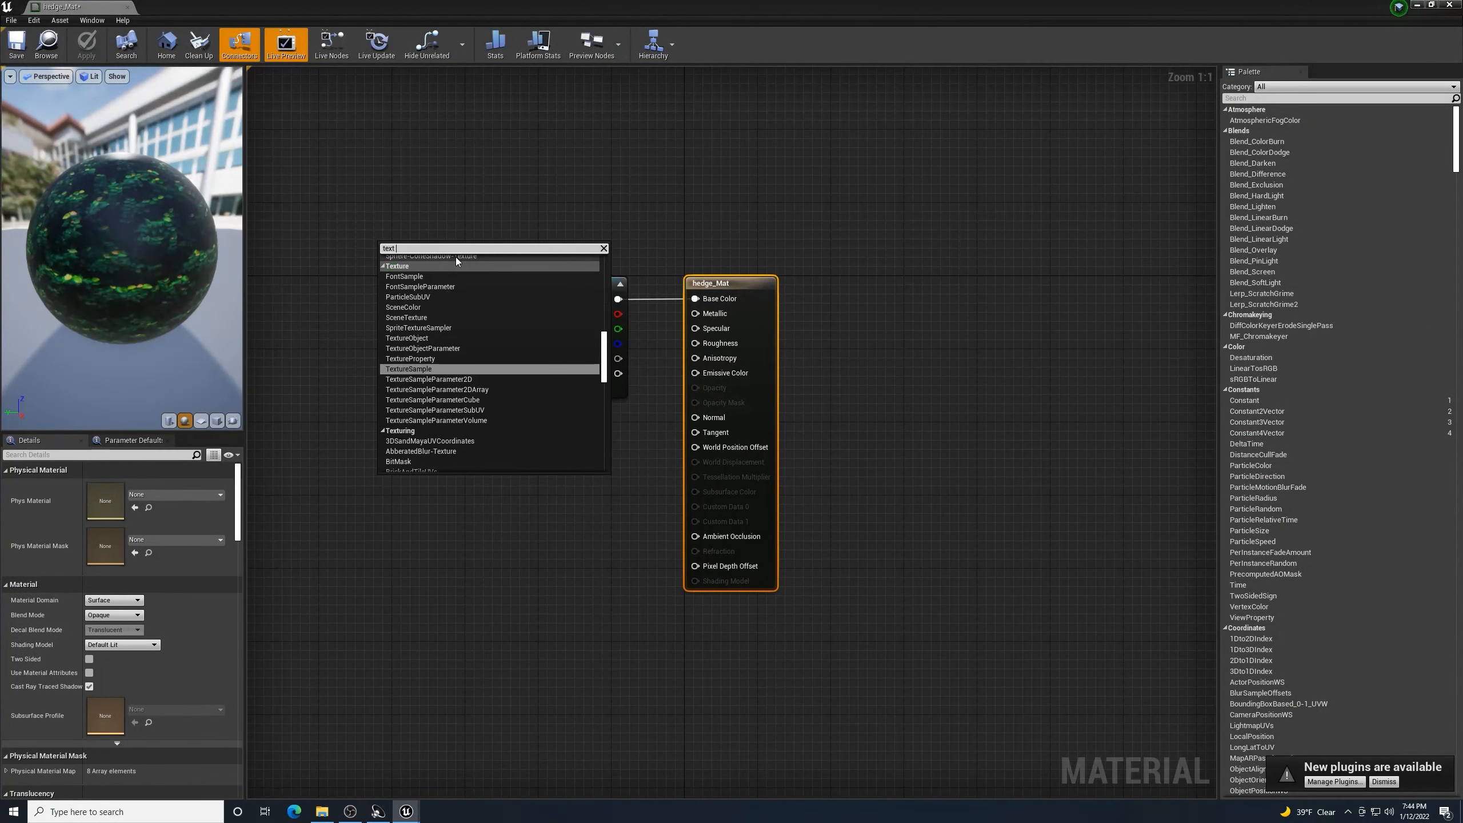
{"action": "type", "text": " coord"}
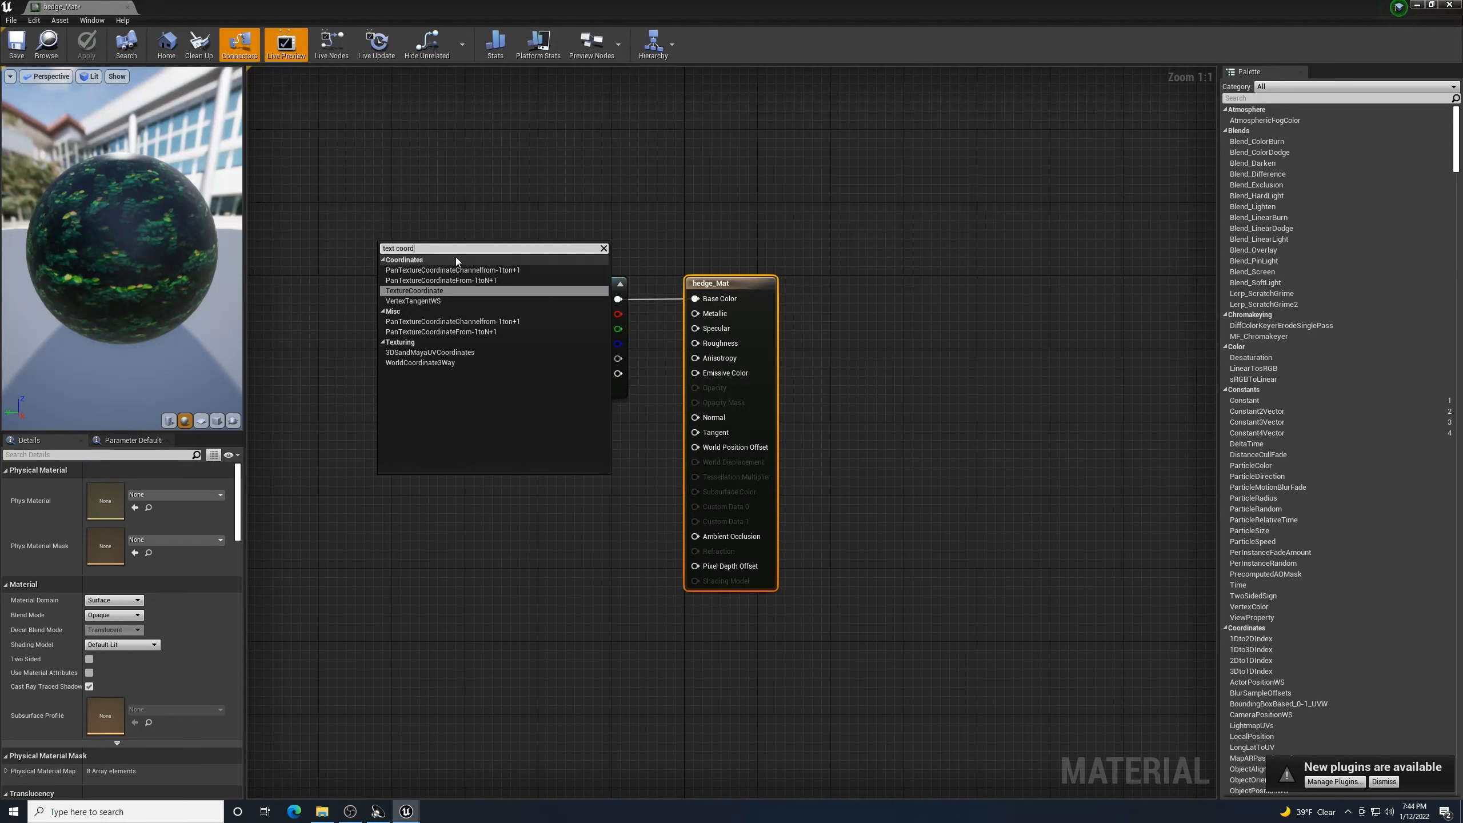
{"action": "left_click", "coordinate": [437, 290]}
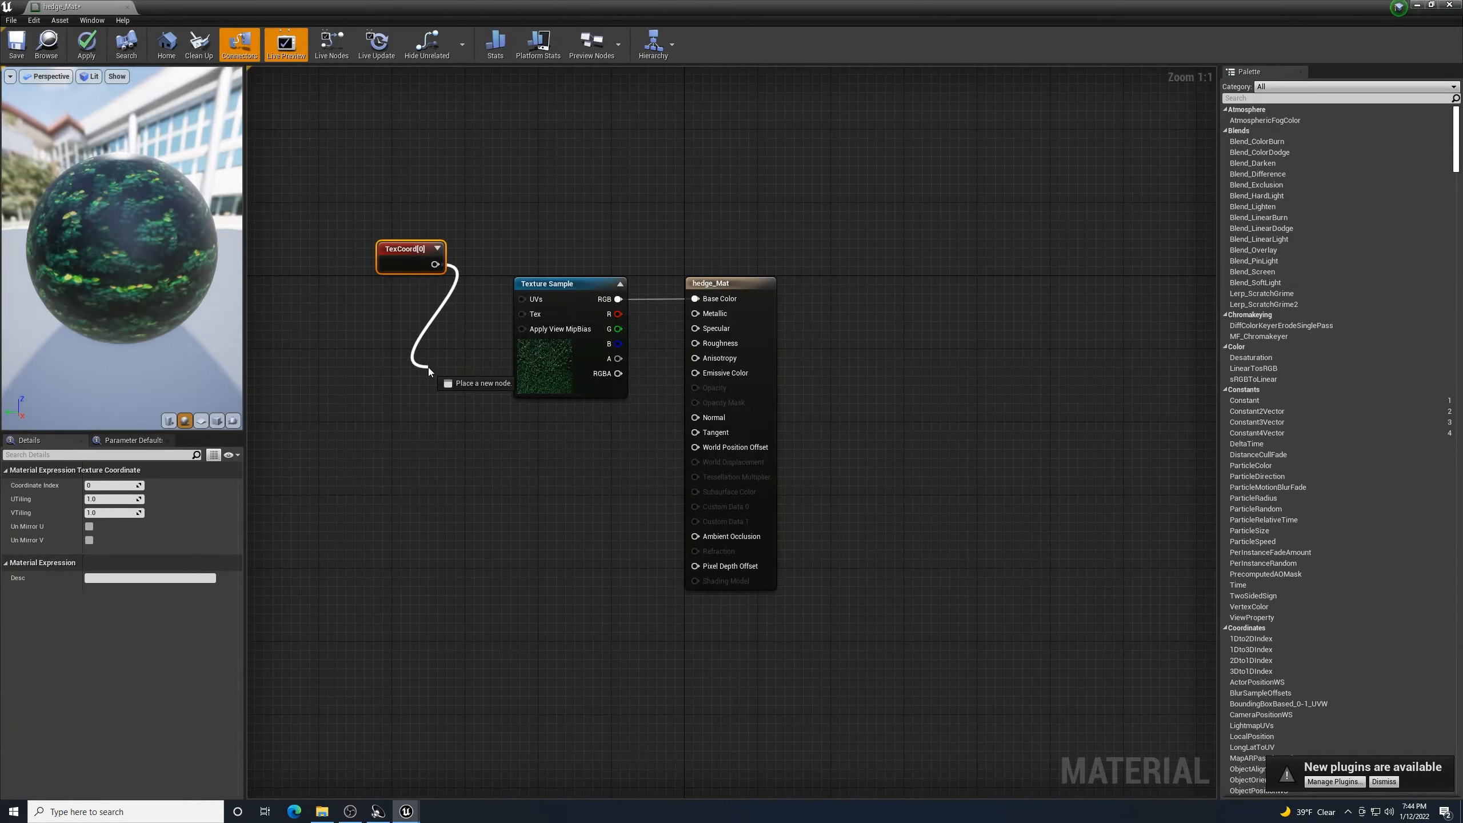
{"action": "left_click_drag", "start_coordinate": [427, 367], "coordinate": [428, 367]}
{"action": "type", "text": "mult"}
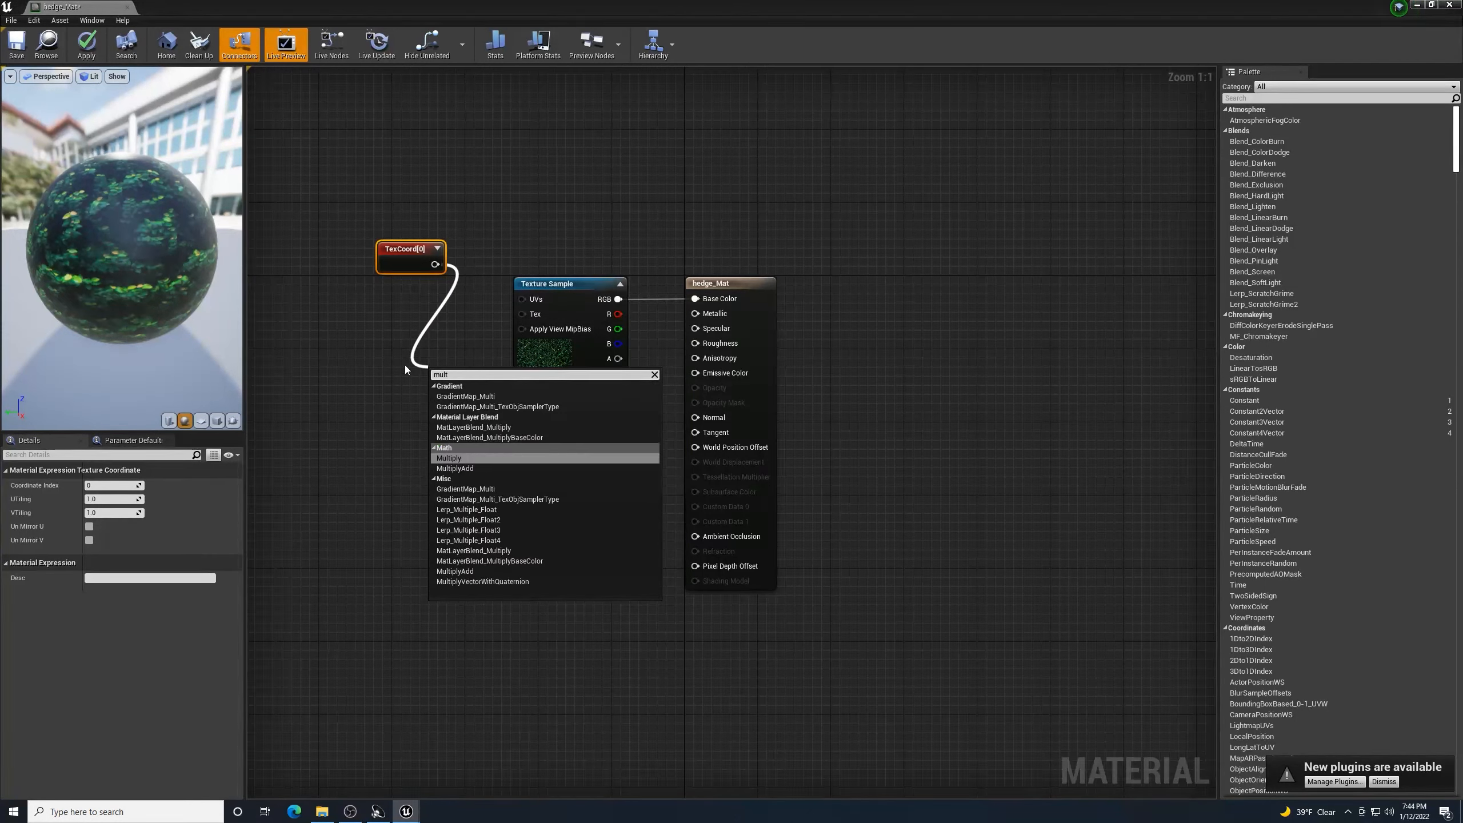
- Add a Multiply node fed by TexCoord, wire it into the Texture Sample UVs, and tidy the layout
{"action": "left_click", "coordinate": [449, 457]}
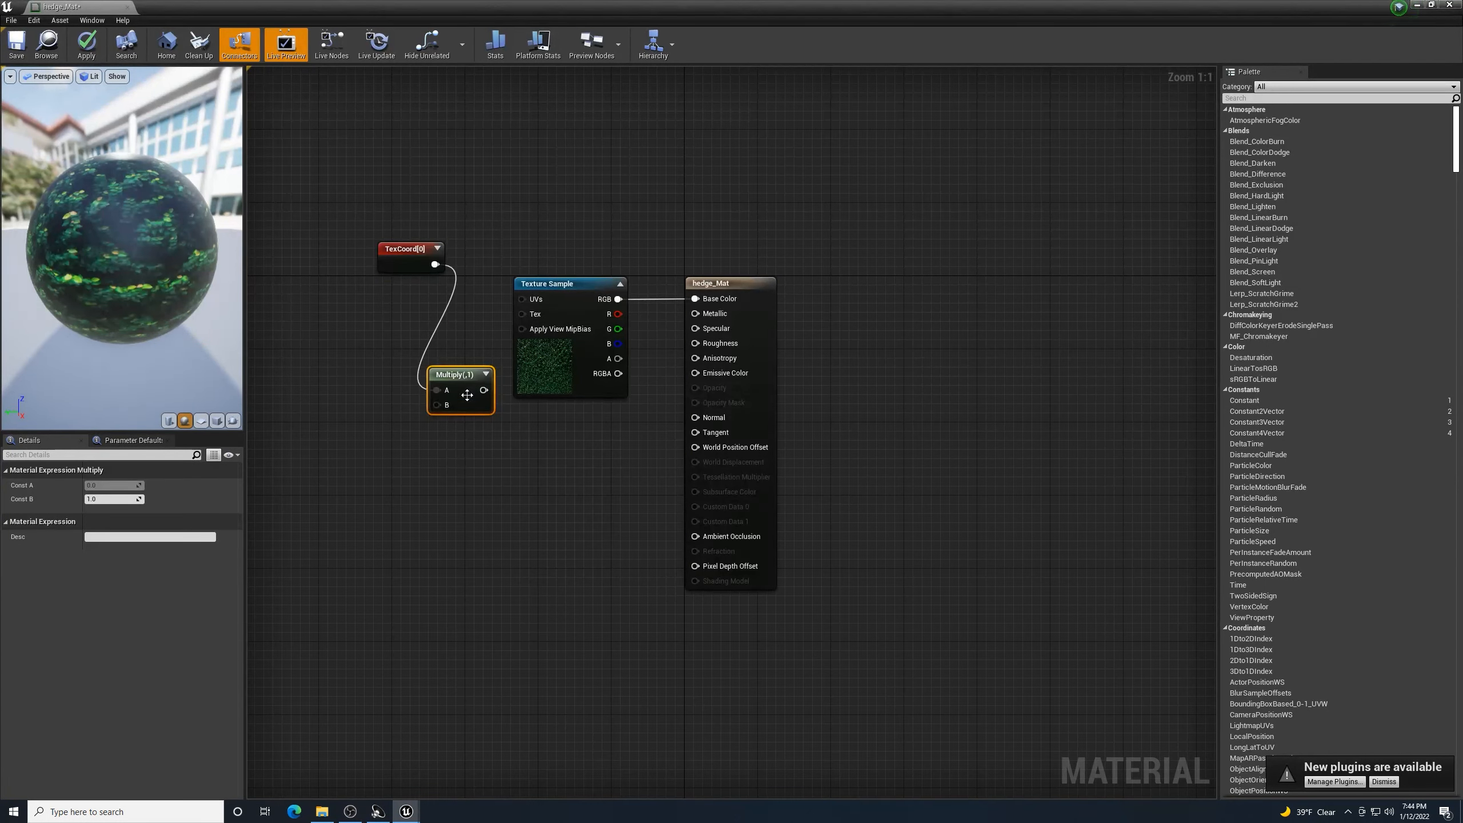
{"action": "left_click_drag", "start_coordinate": [484, 389], "coordinate": [522, 301]}
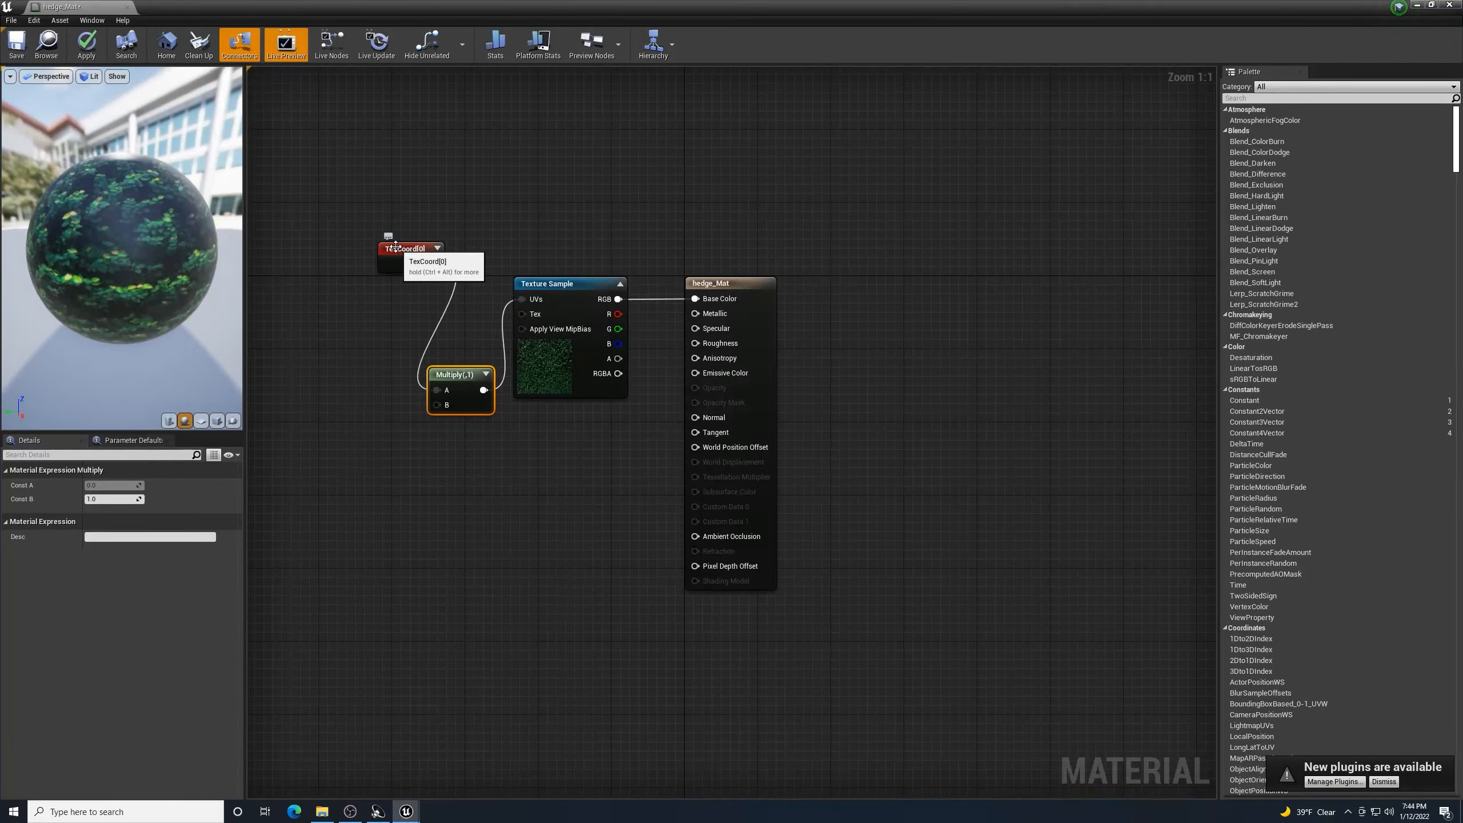
{"action": "left_click_drag", "start_coordinate": [397, 250], "coordinate": [321, 258]}
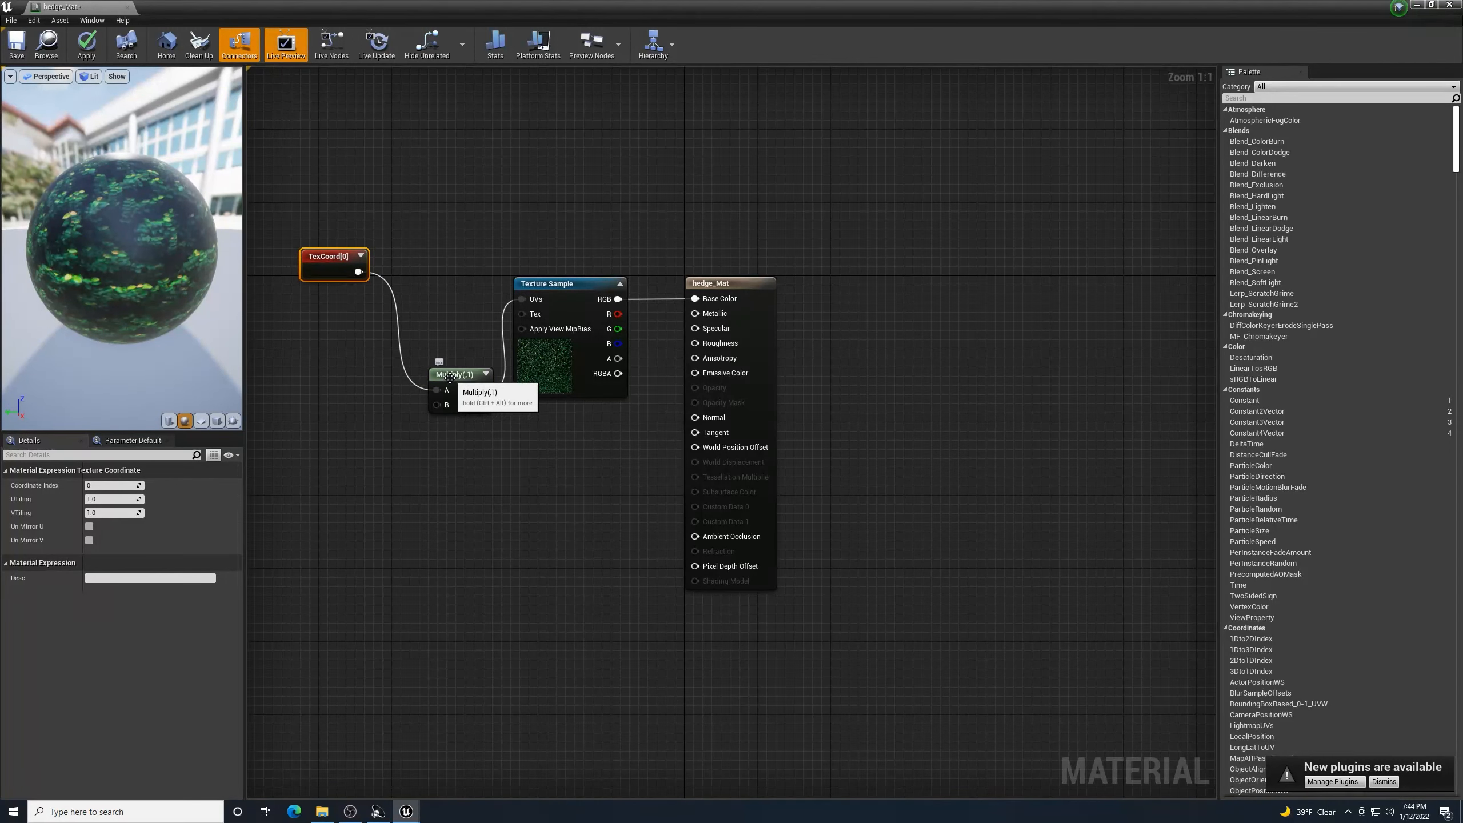
{"action": "left_click_drag", "start_coordinate": [443, 379], "coordinate": [424, 315]}
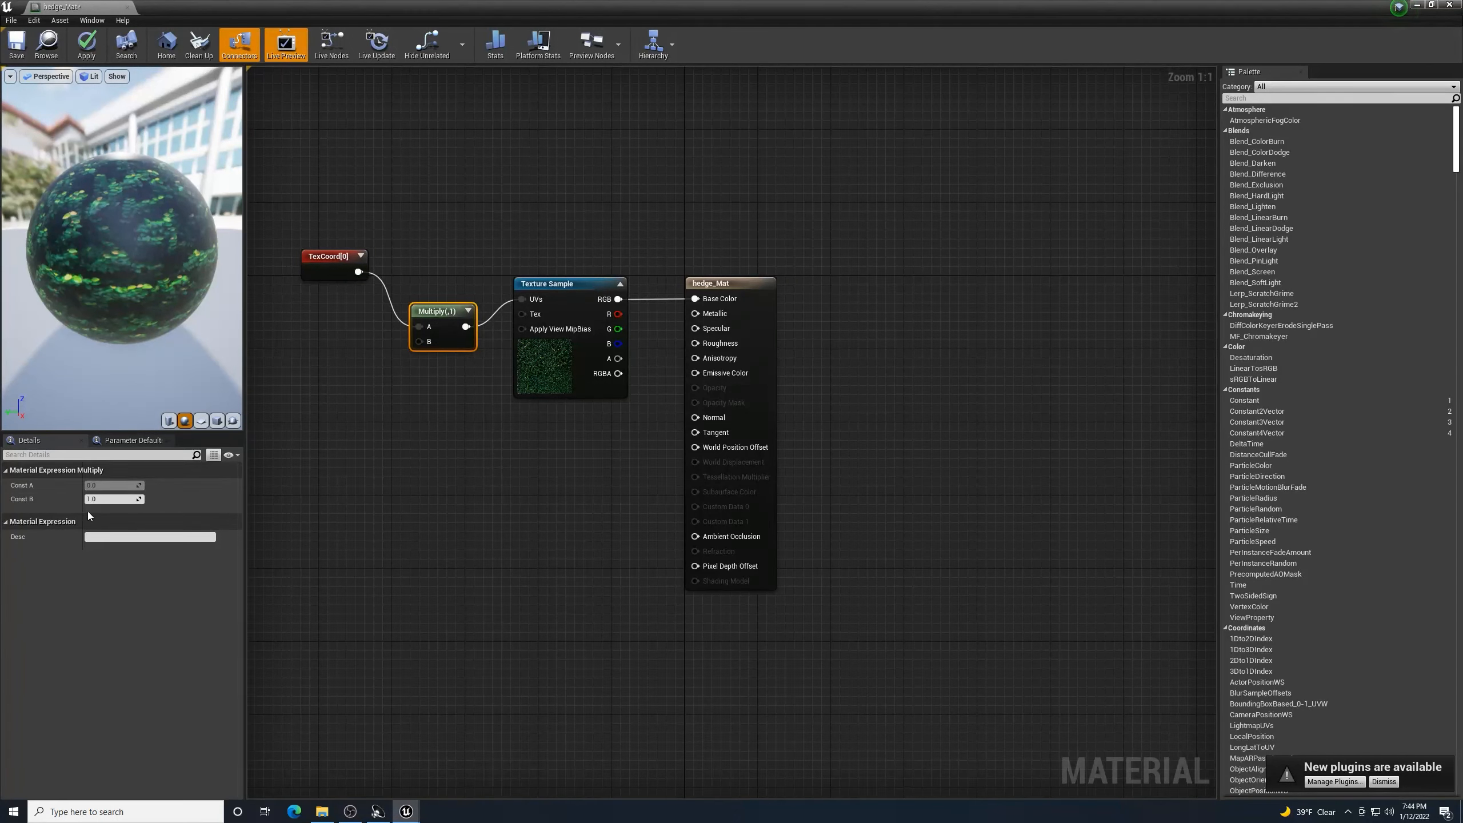
- Set the Multiply Const B to 25, then save and close hedge_Mat
{"action": "left_click", "coordinate": [101, 500]}
{"action": "key", "text": "Return"}
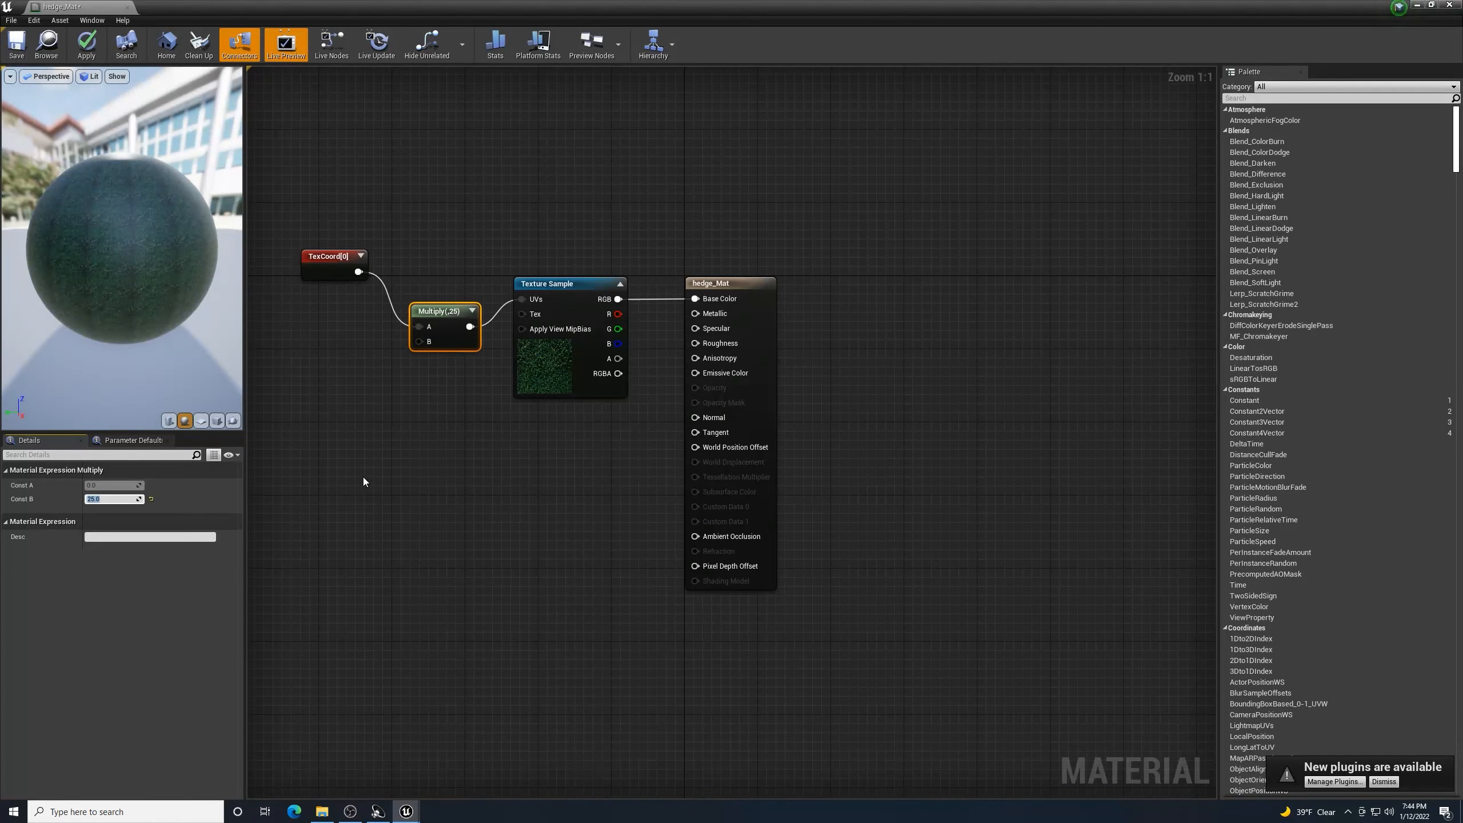
{"action": "left_click", "coordinate": [25, 35]}
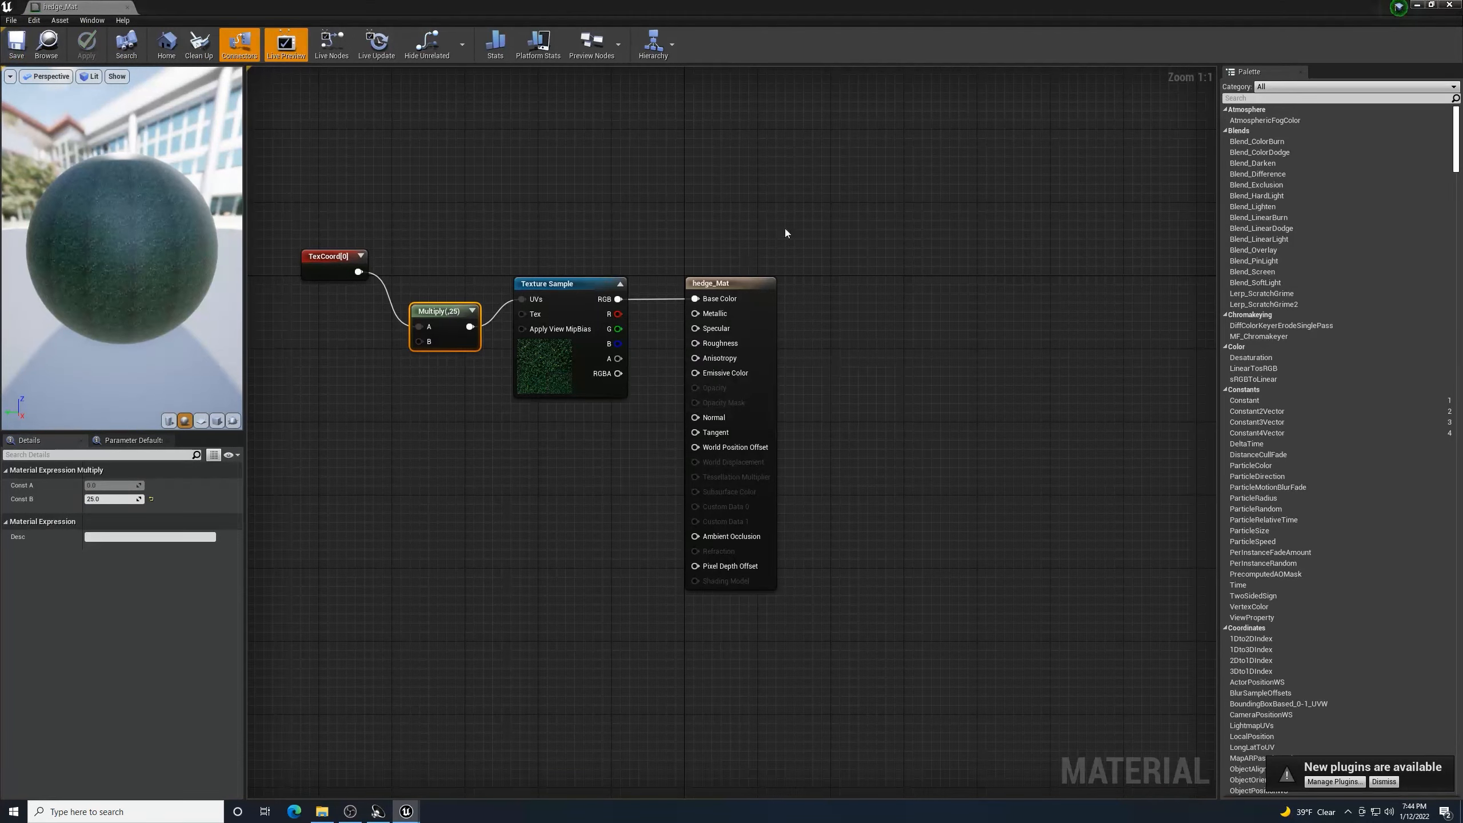
{"action": "left_click", "coordinate": [1449, 5]}
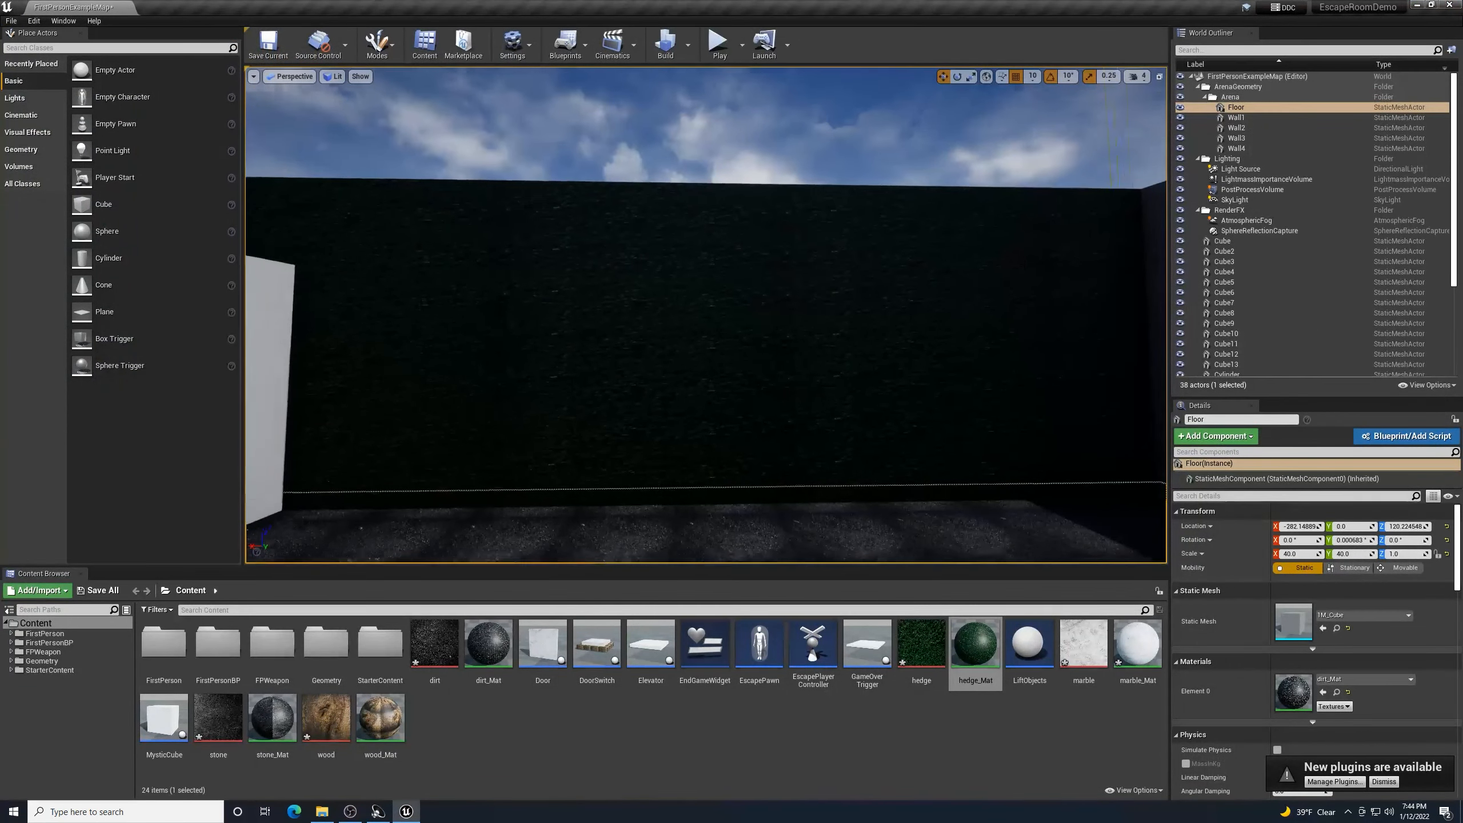
{"action": "right_click_drag", "start_coordinate": [707, 315], "coordinate": [672, 310]}
{"action": "key", "text": "s"}
{"action": "key", "text": "w"}
{"action": "key", "text": "w"}
{"action": "key", "text": "w"}
{"action": "key", "text": "s"}
{"action": "key", "text": "s"}
{"action": "key", "text": "w"}
{"action": "key", "text": "s"}
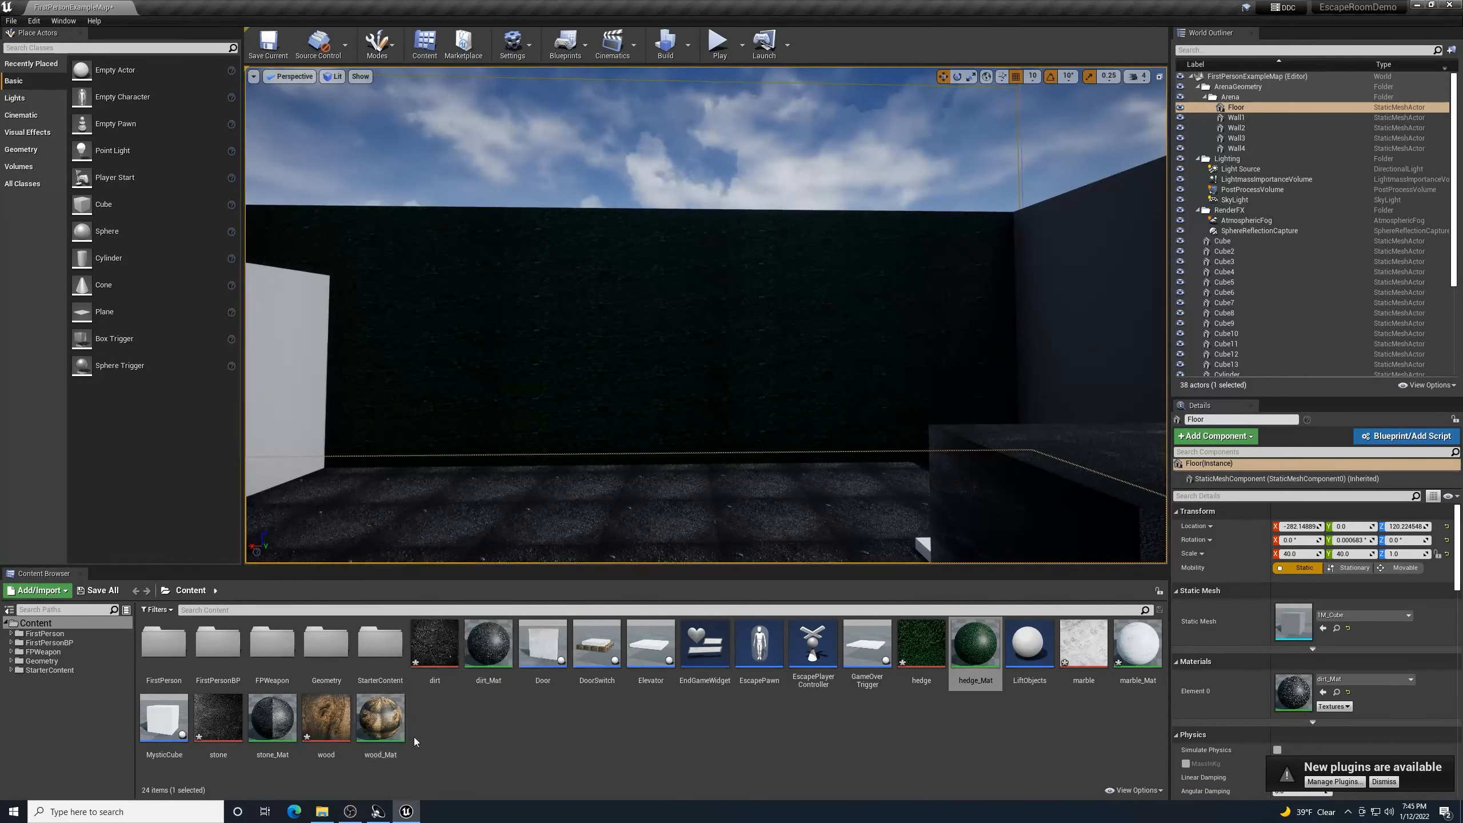
- Duplicate wood_Mat as DarkGreen and open it in the Material Editor
{"action": "right_click", "coordinate": [383, 723]}
{"action": "left_click", "coordinate": [425, 512]}
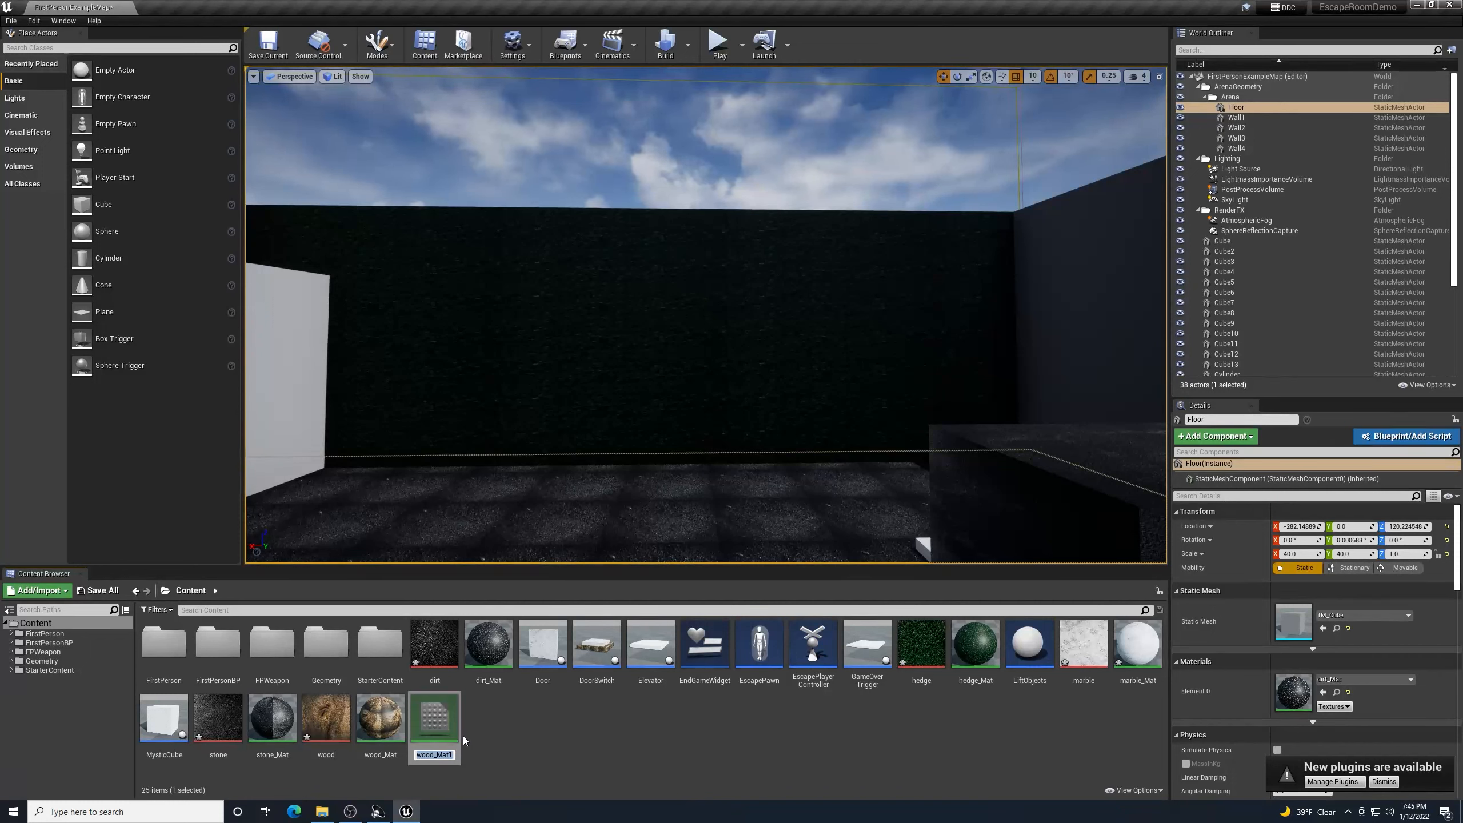
{"action": "type", "text": "Dark"}
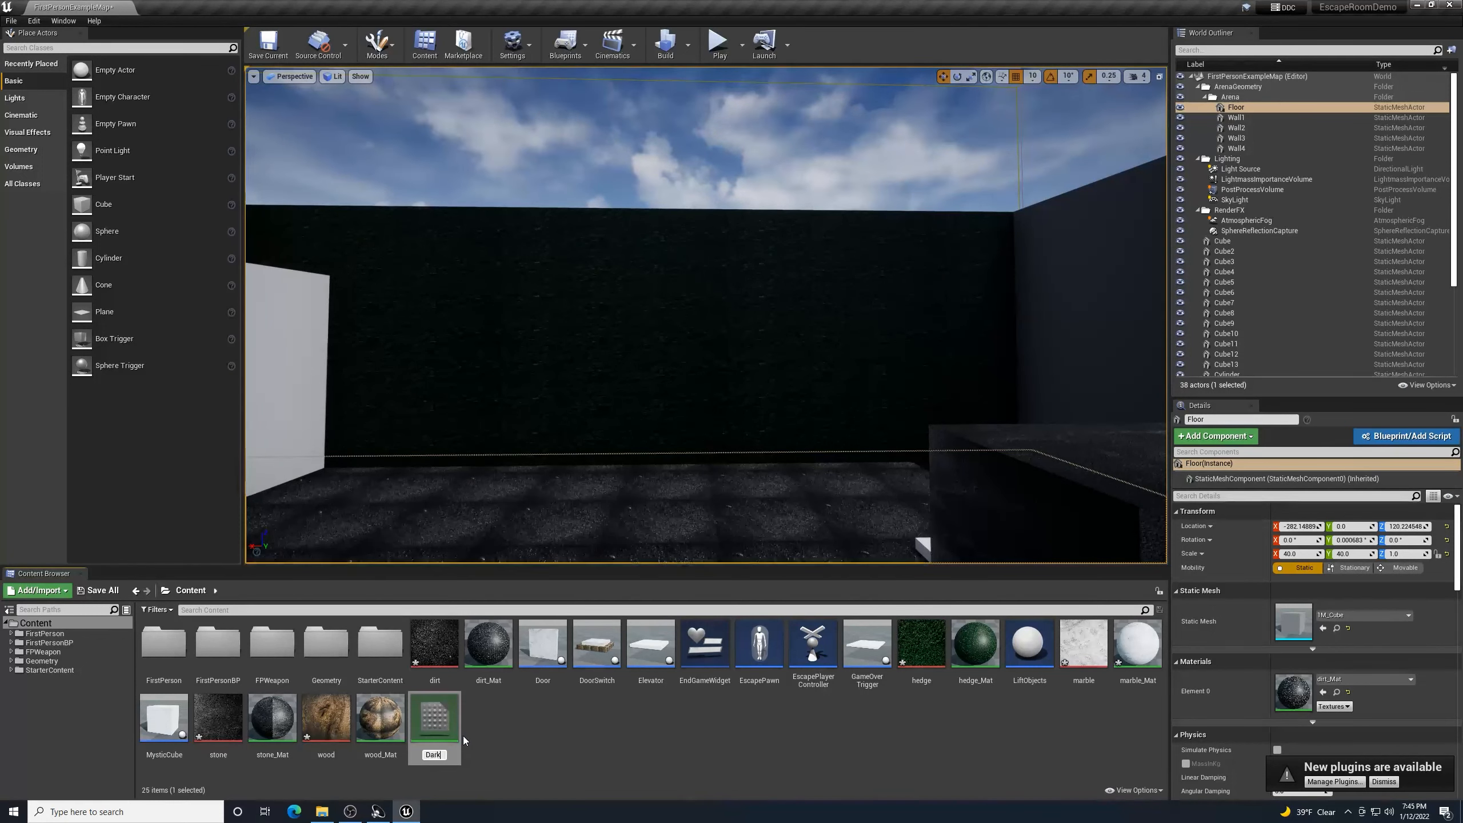
{"action": "type", "text": "Green"}
{"action": "key", "text": "Return"}
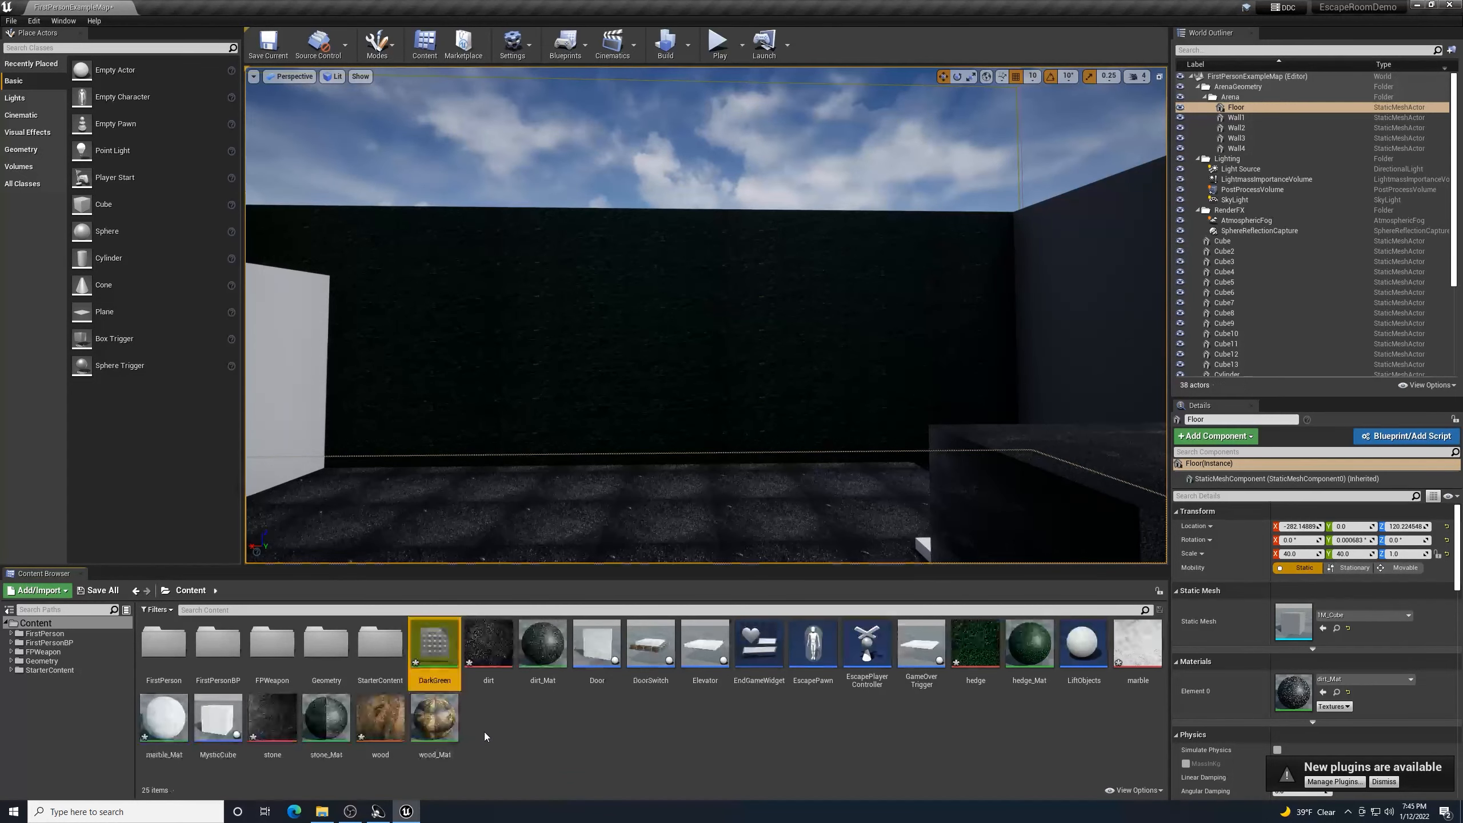
{"action": "mouse_move", "coordinate": [439, 652]}
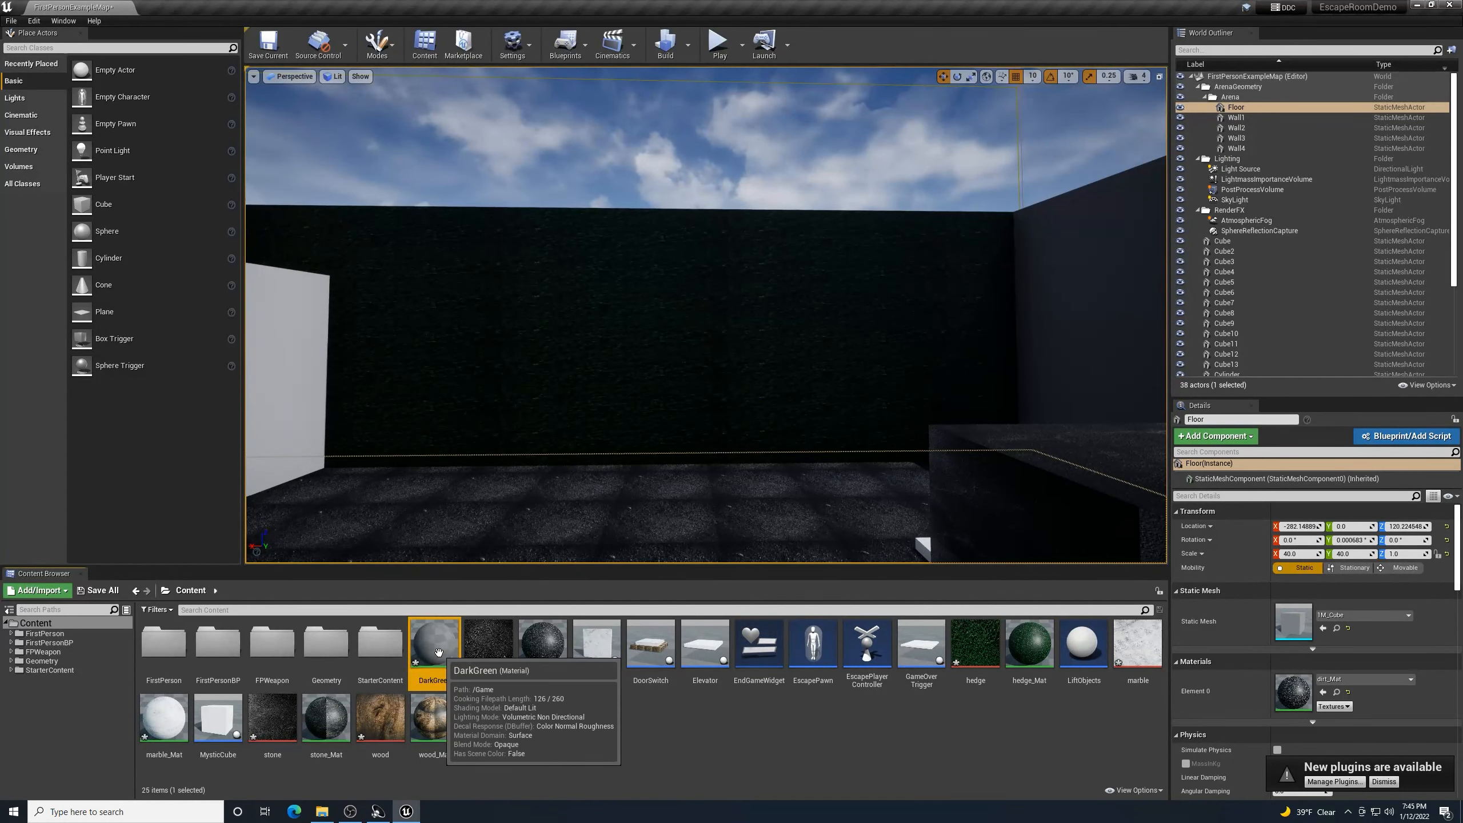
{"action": "double_click", "coordinate": [439, 652]}
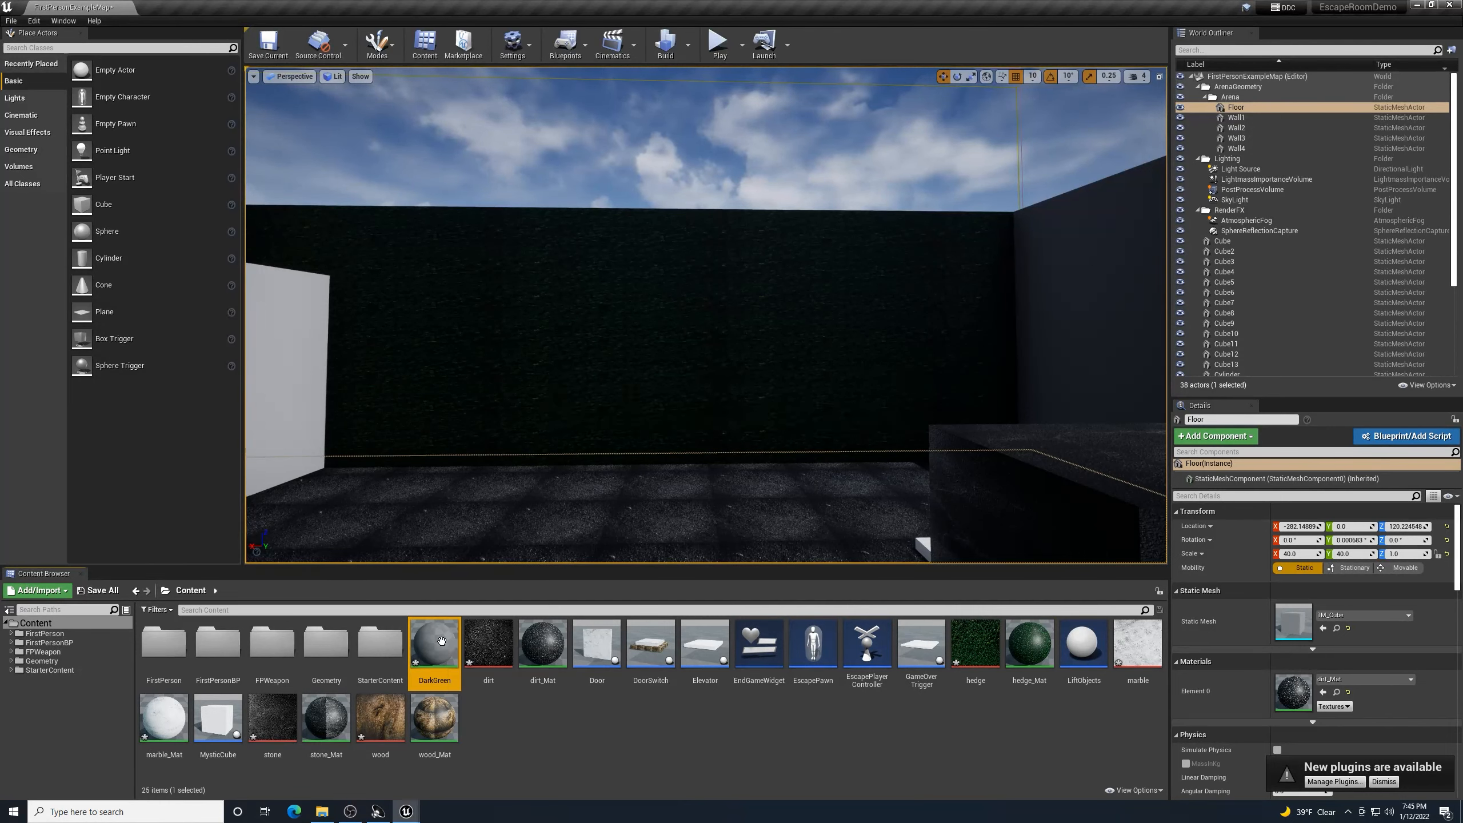
{"action": "right_click_drag", "start_coordinate": [528, 586], "coordinate": [596, 578]}
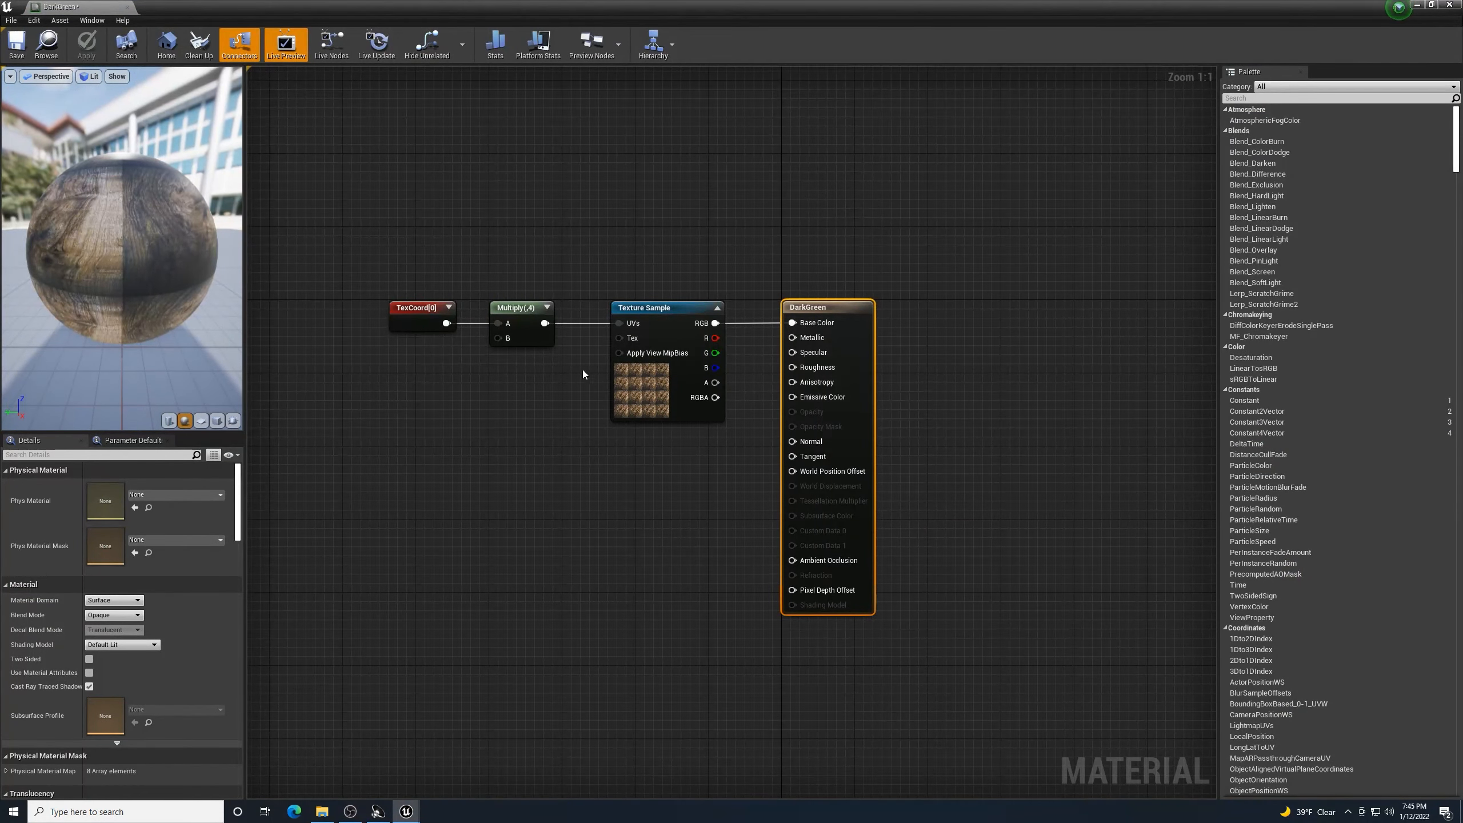
- Delete the wood Texture Sample and Multiply nodes from DarkGreen's graph
{"action": "left_click", "coordinate": [661, 313]}
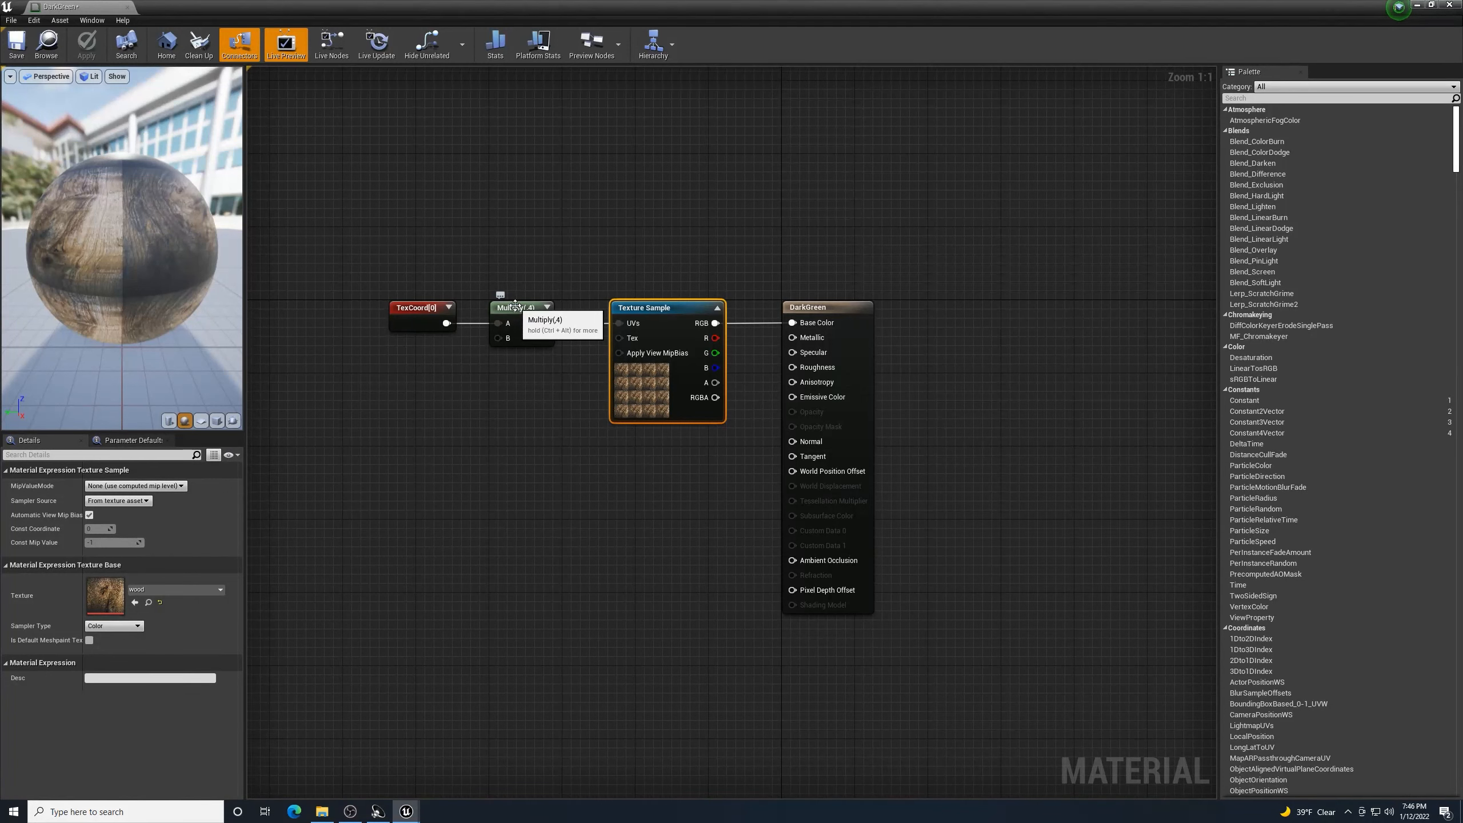
{"action": "key", "text": "Delete"}
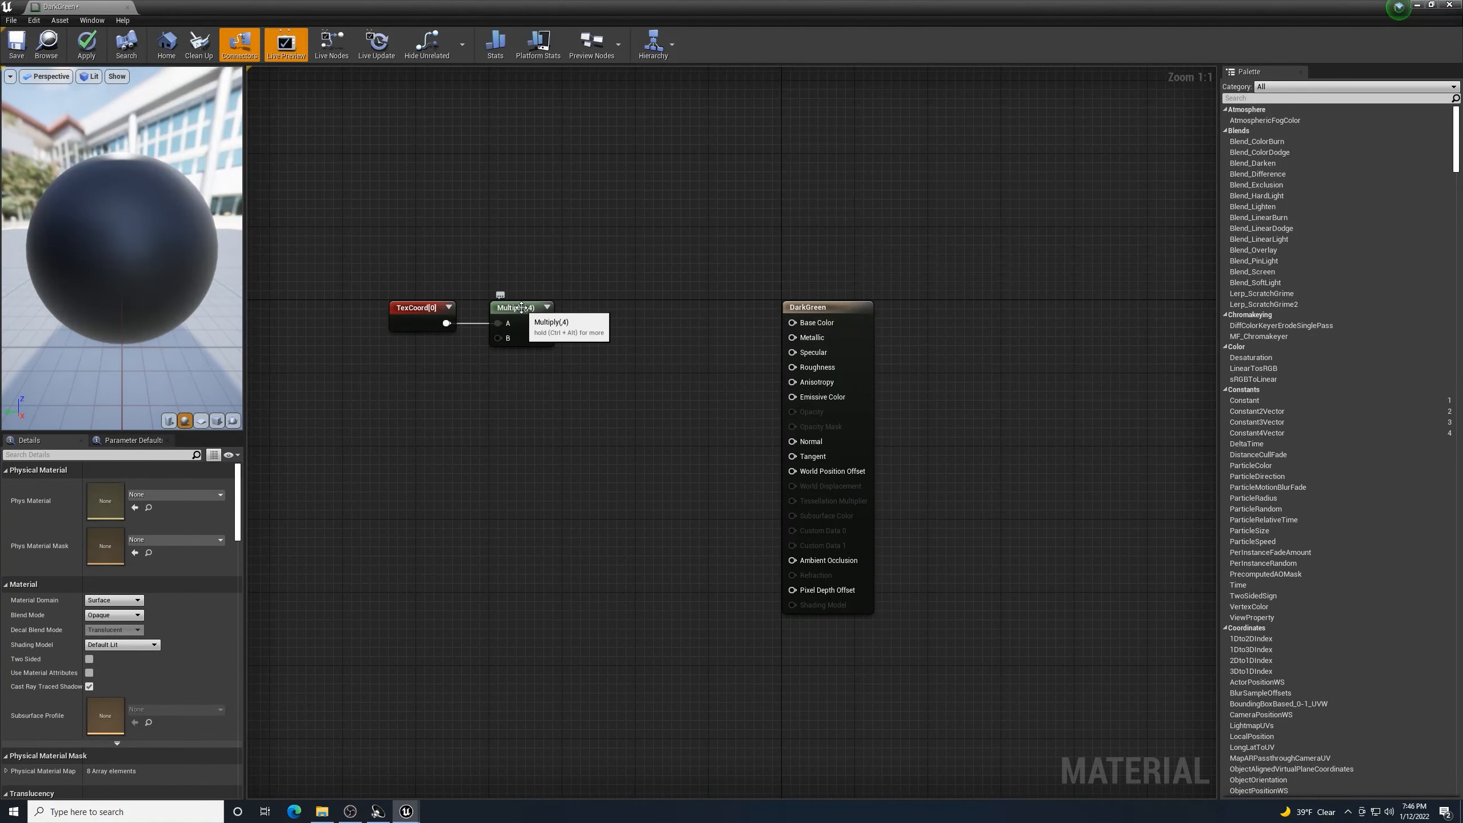
{"action": "left_click", "coordinate": [521, 306]}
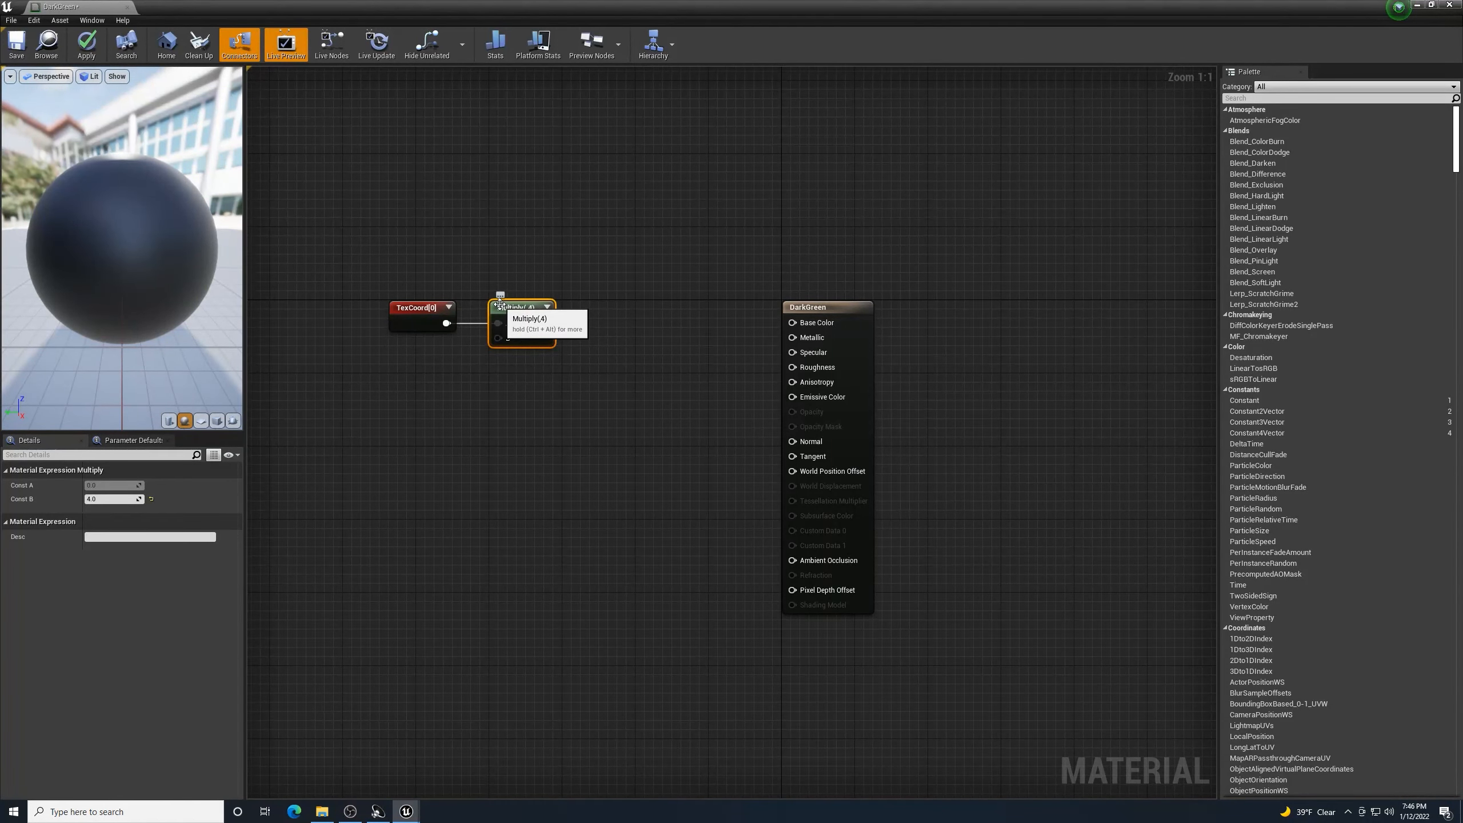
{"action": "key", "text": "Delete"}
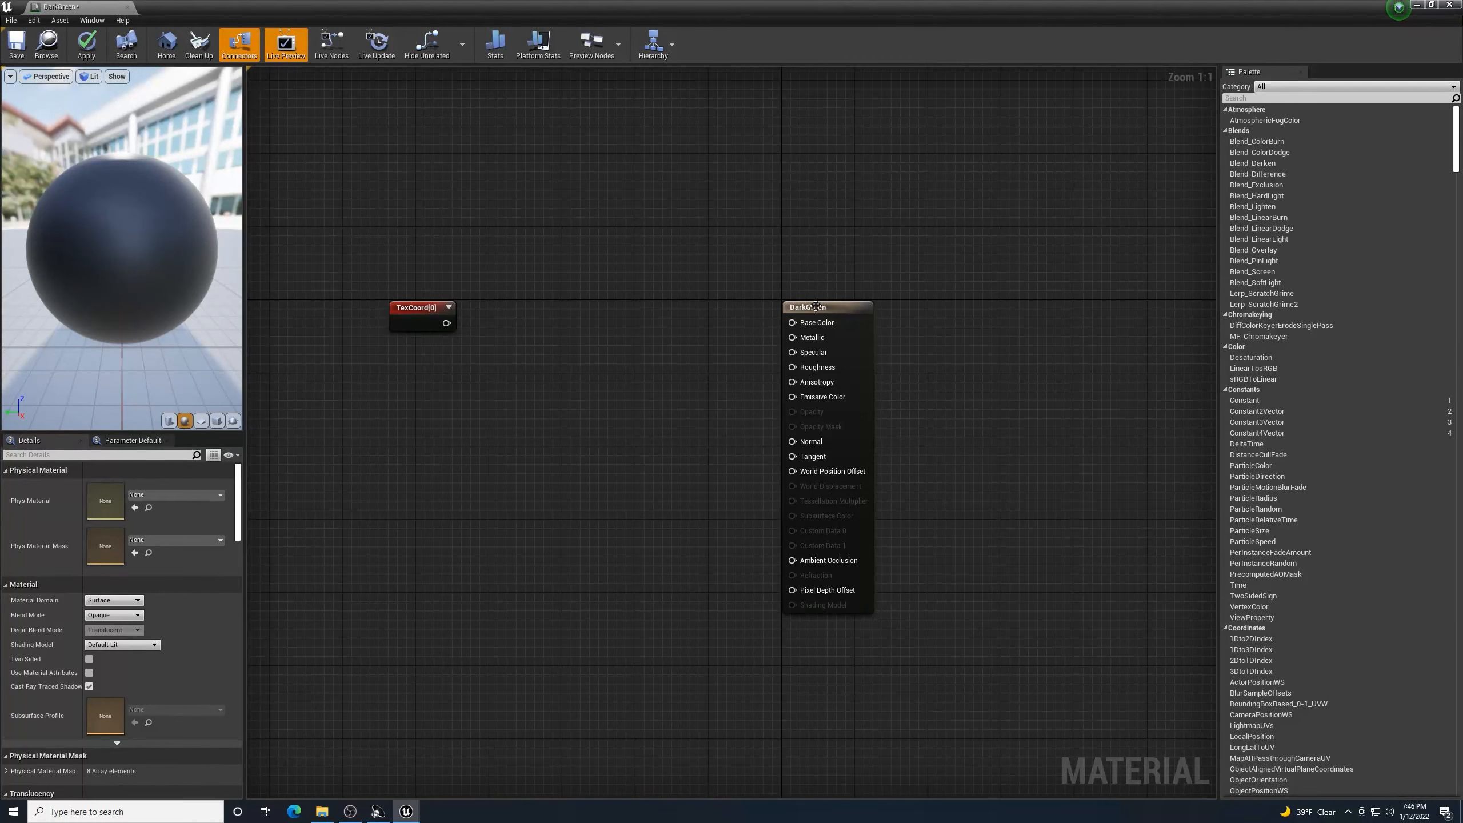
- Promote DarkGreen's Base Color input to a colour parameter node and move it left
{"action": "right_click", "coordinate": [794, 324]}
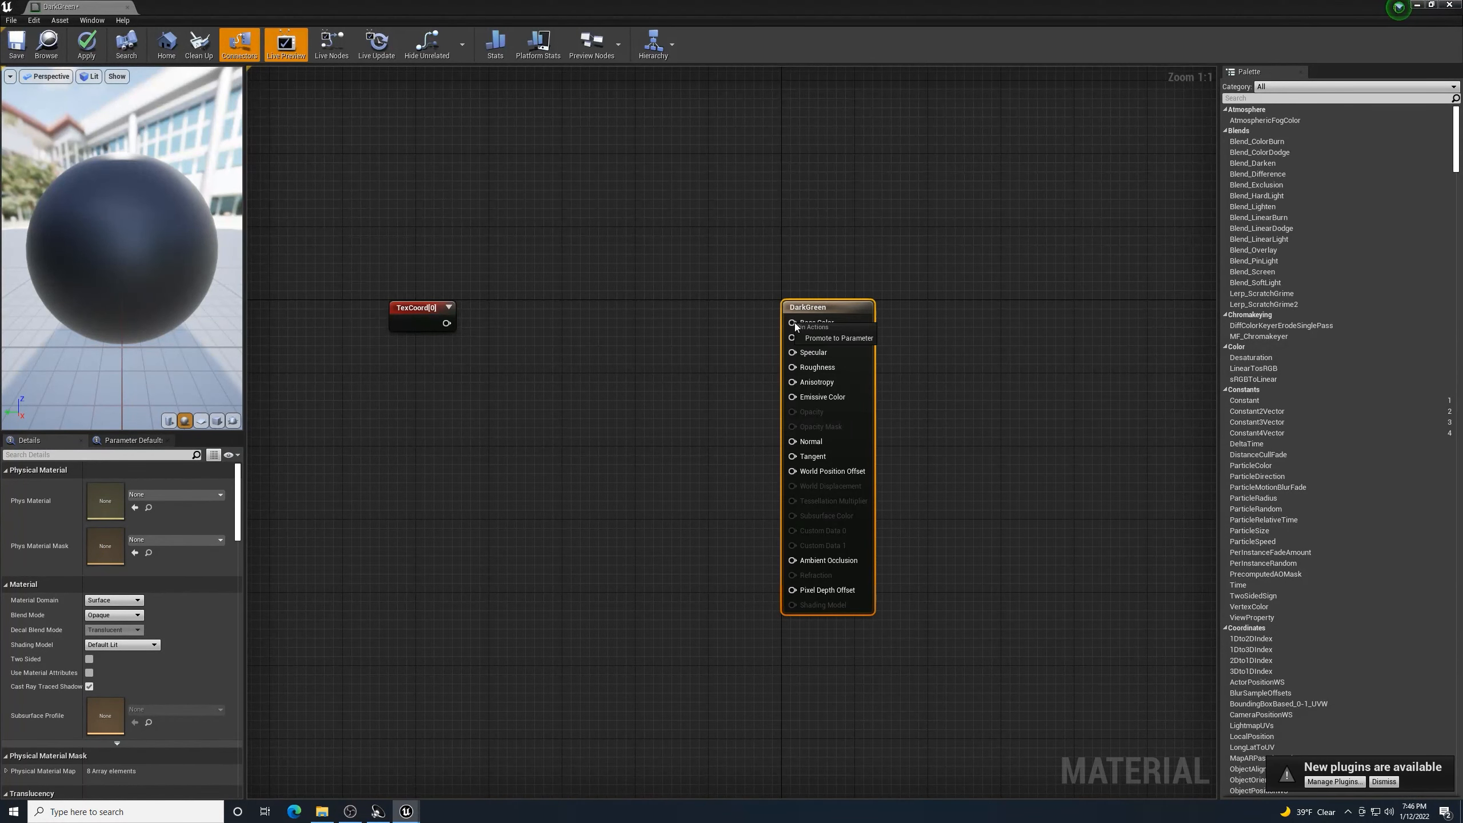
{"action": "left_click", "coordinate": [822, 339]}
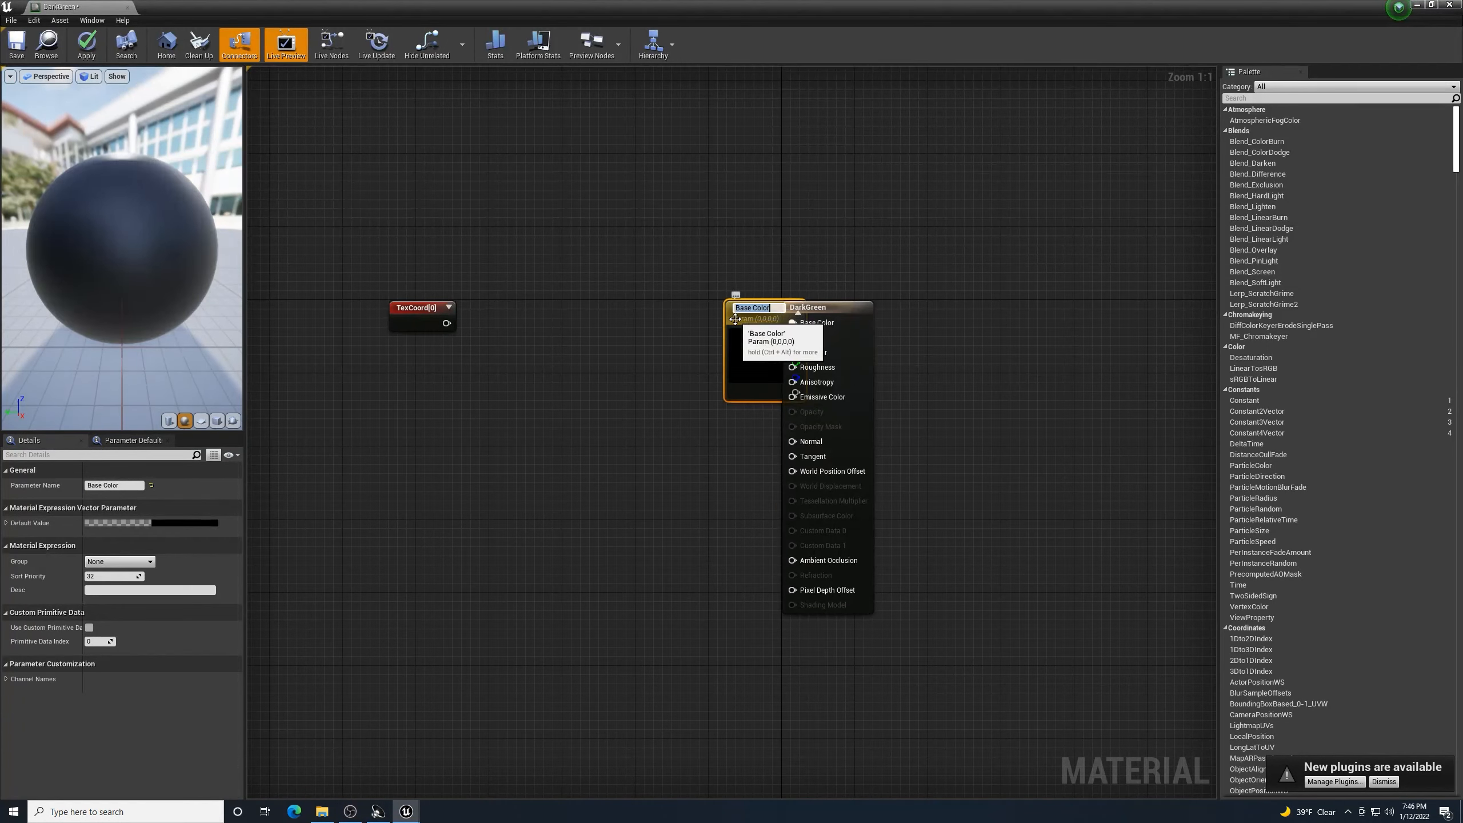
{"action": "left_click_drag", "start_coordinate": [698, 319], "coordinate": [591, 309]}
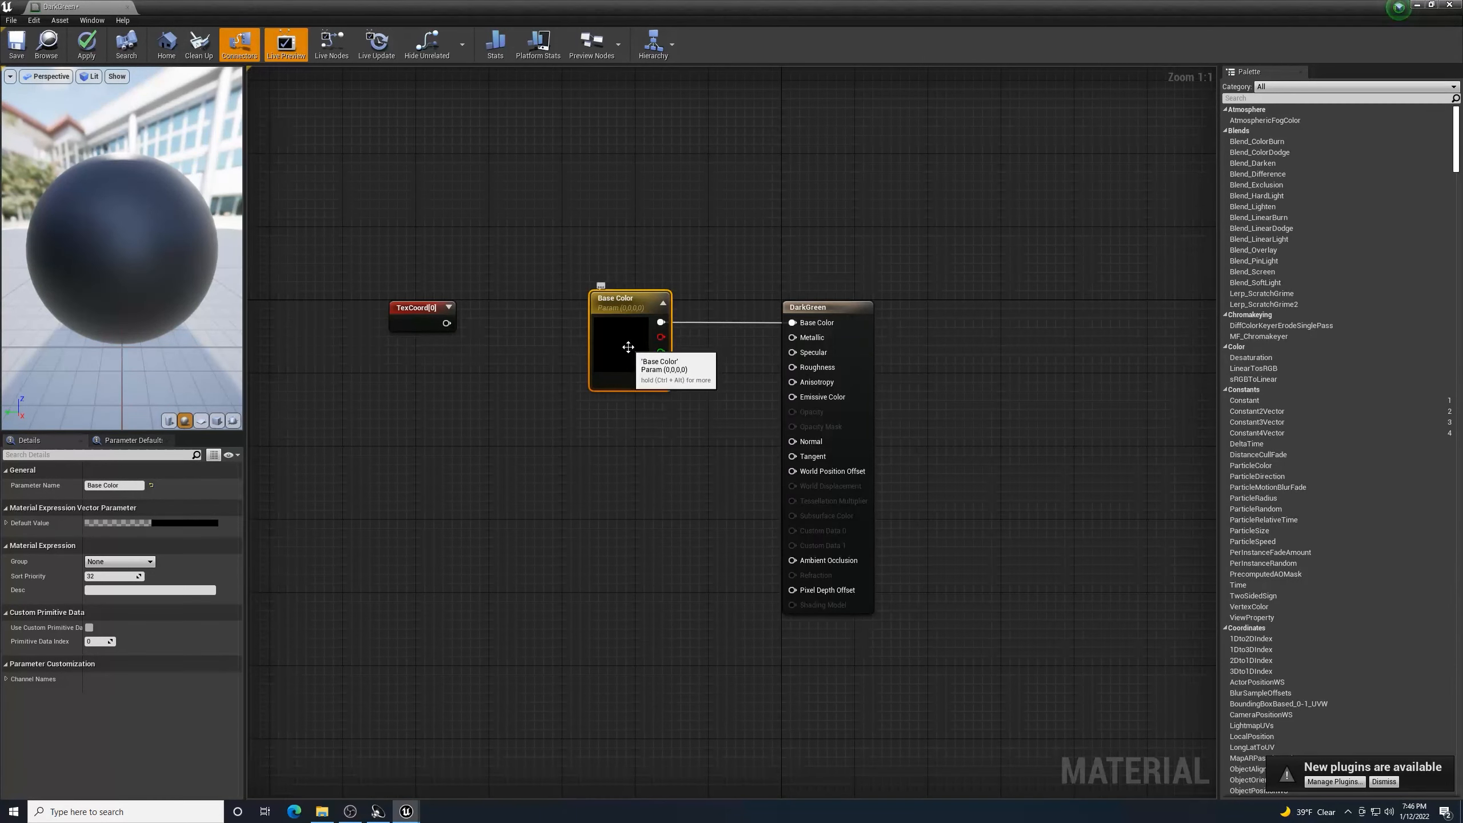
- Set the Base Color parameter to a very dark, saturated green, then apply and save the material
{"action": "double_click", "coordinate": [626, 343]}
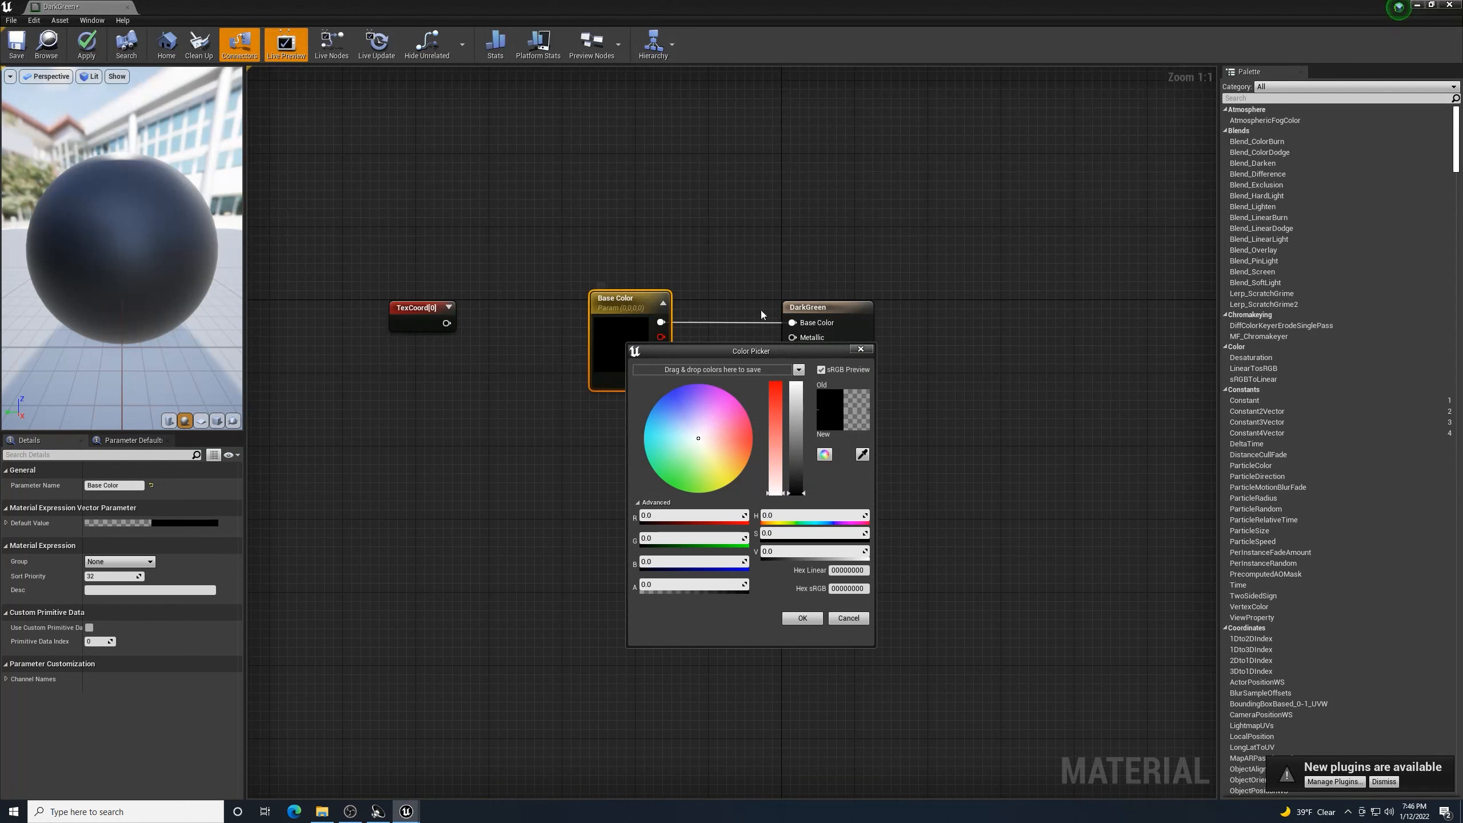
{"action": "left_click", "coordinate": [668, 480]}
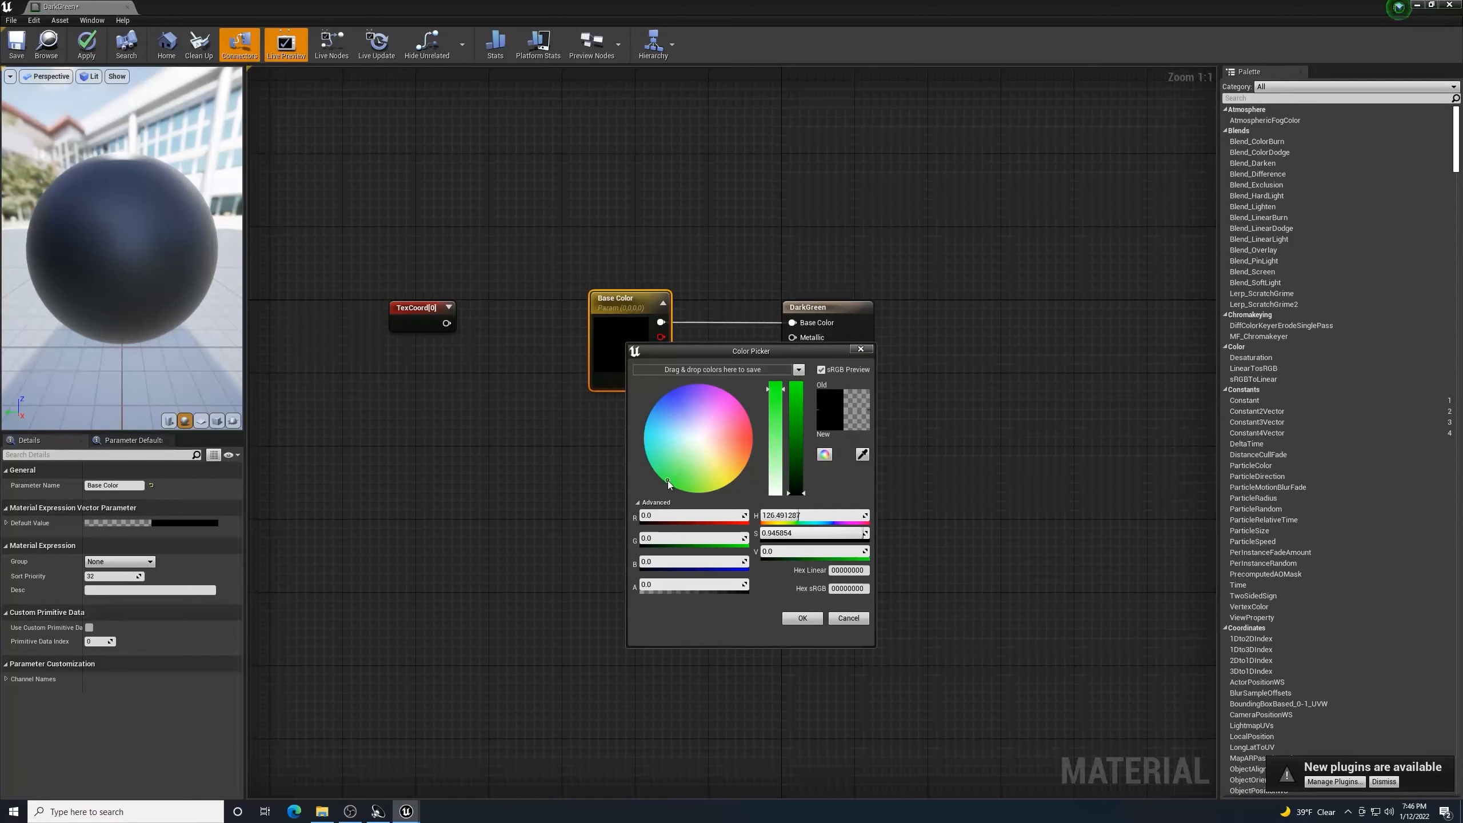
{"action": "mouse_move", "coordinate": [798, 496]}
{"action": "left_mouse_down"}
{"action": "mouse_move", "coordinate": [806, 476]}
{"action": "mouse_move", "coordinate": [799, 489]}
{"action": "left_mouse_up"}
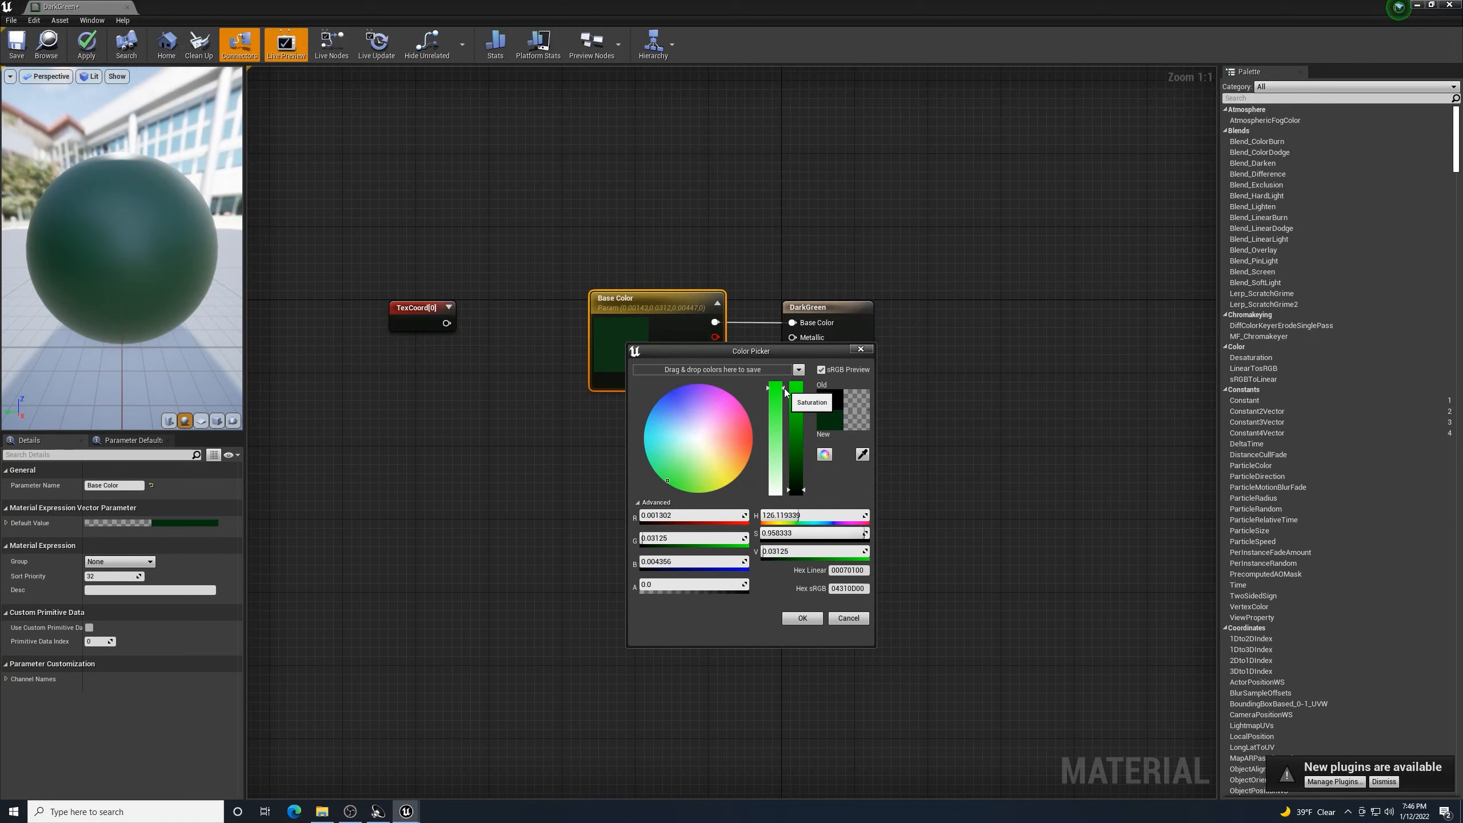
{"action": "left_click_drag", "start_coordinate": [784, 389], "coordinate": [785, 380]}
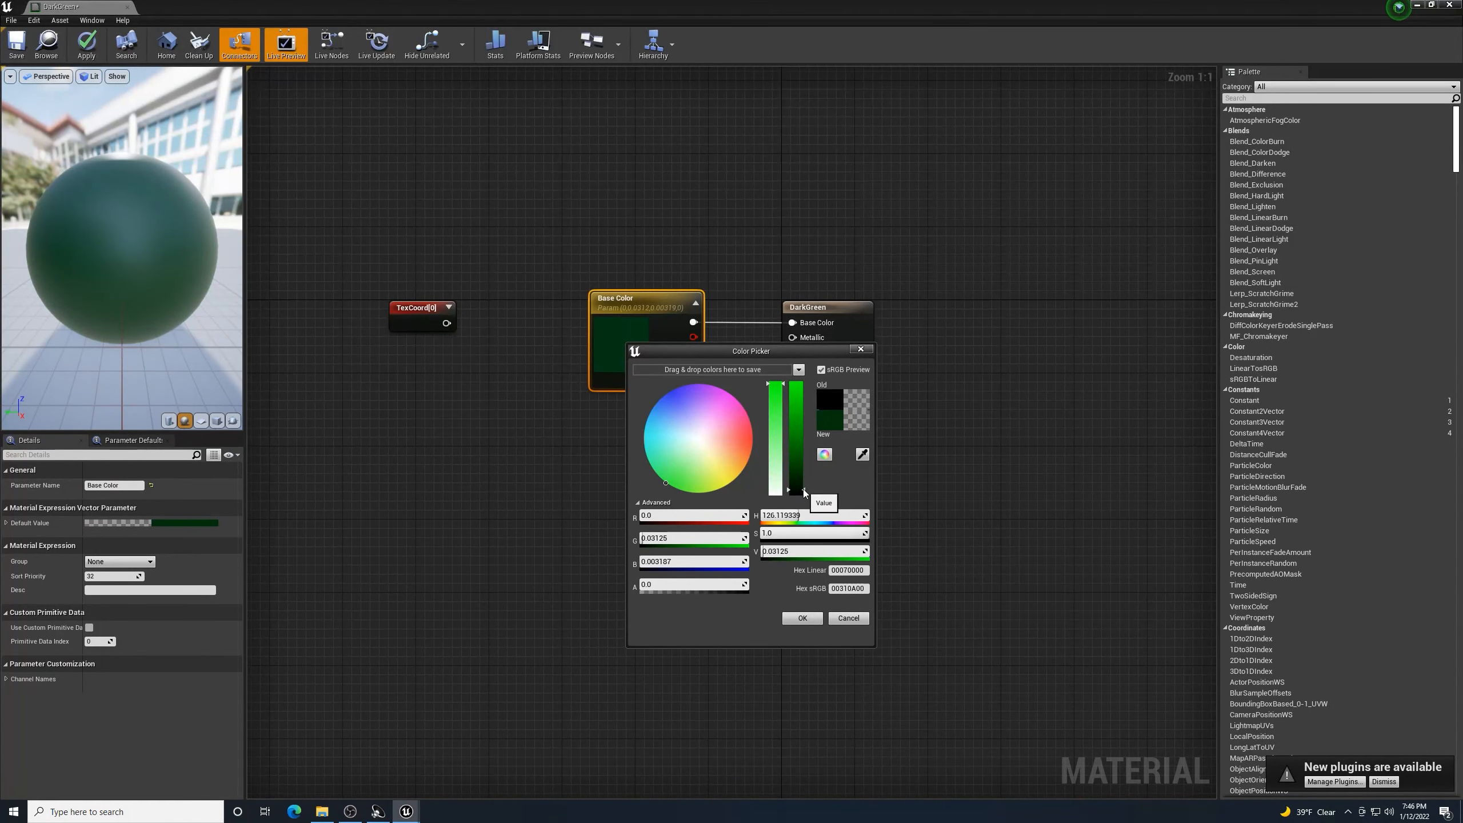
{"action": "left_click_drag", "start_coordinate": [802, 489], "coordinate": [803, 490]}
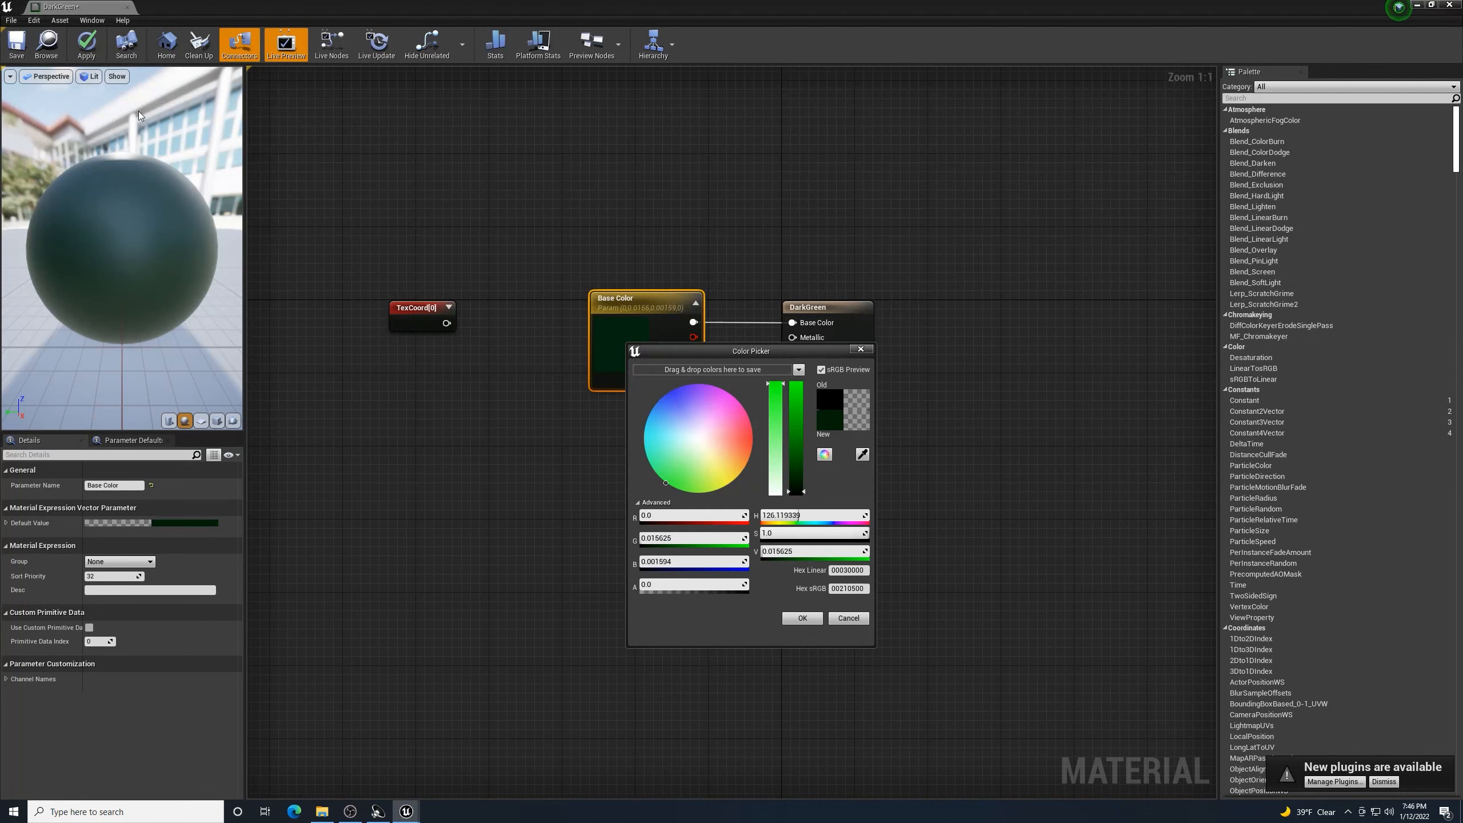
{"action": "left_click", "coordinate": [803, 619]}
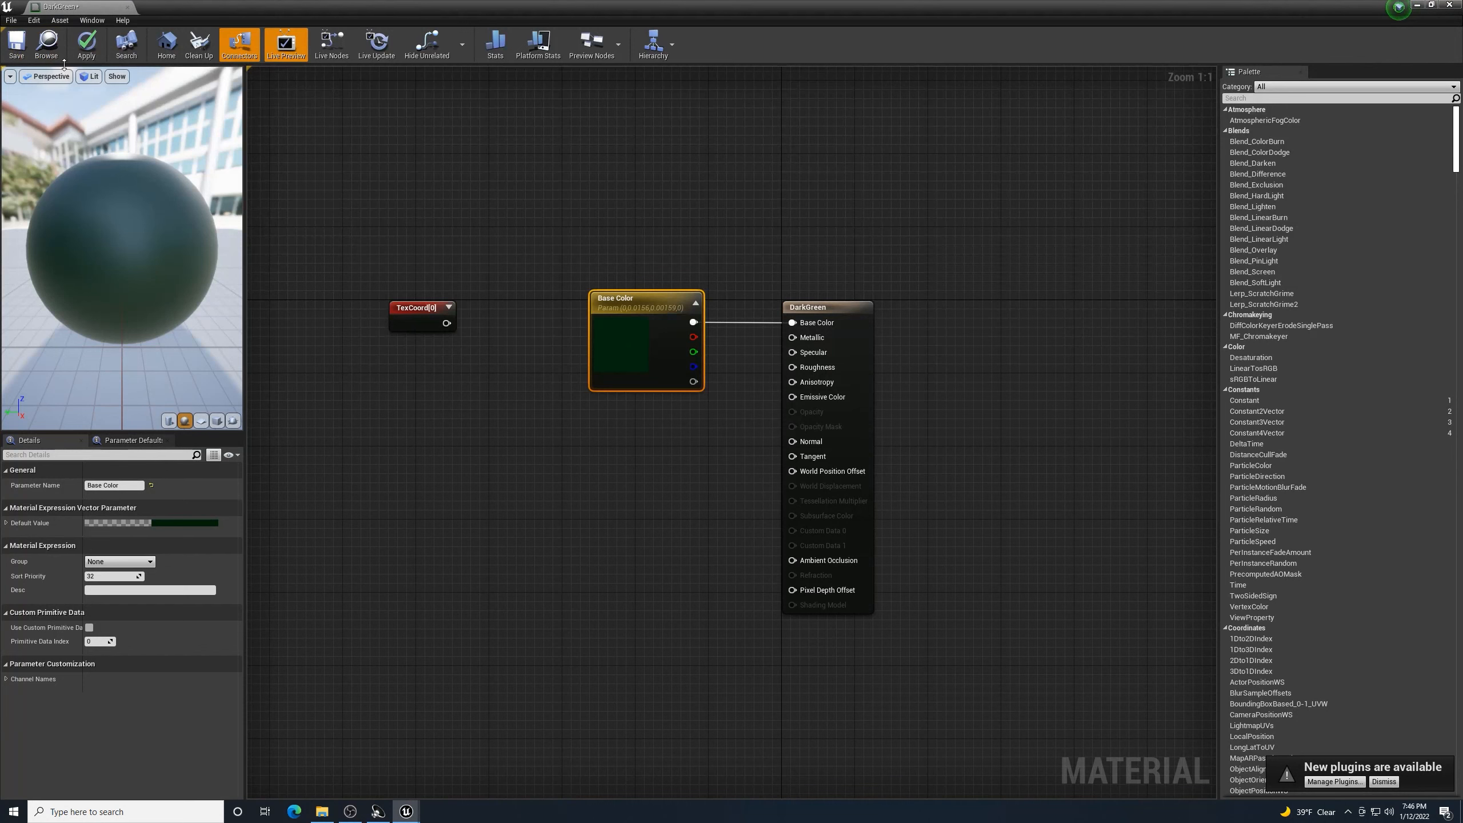
{"action": "left_click", "coordinate": [86, 43]}
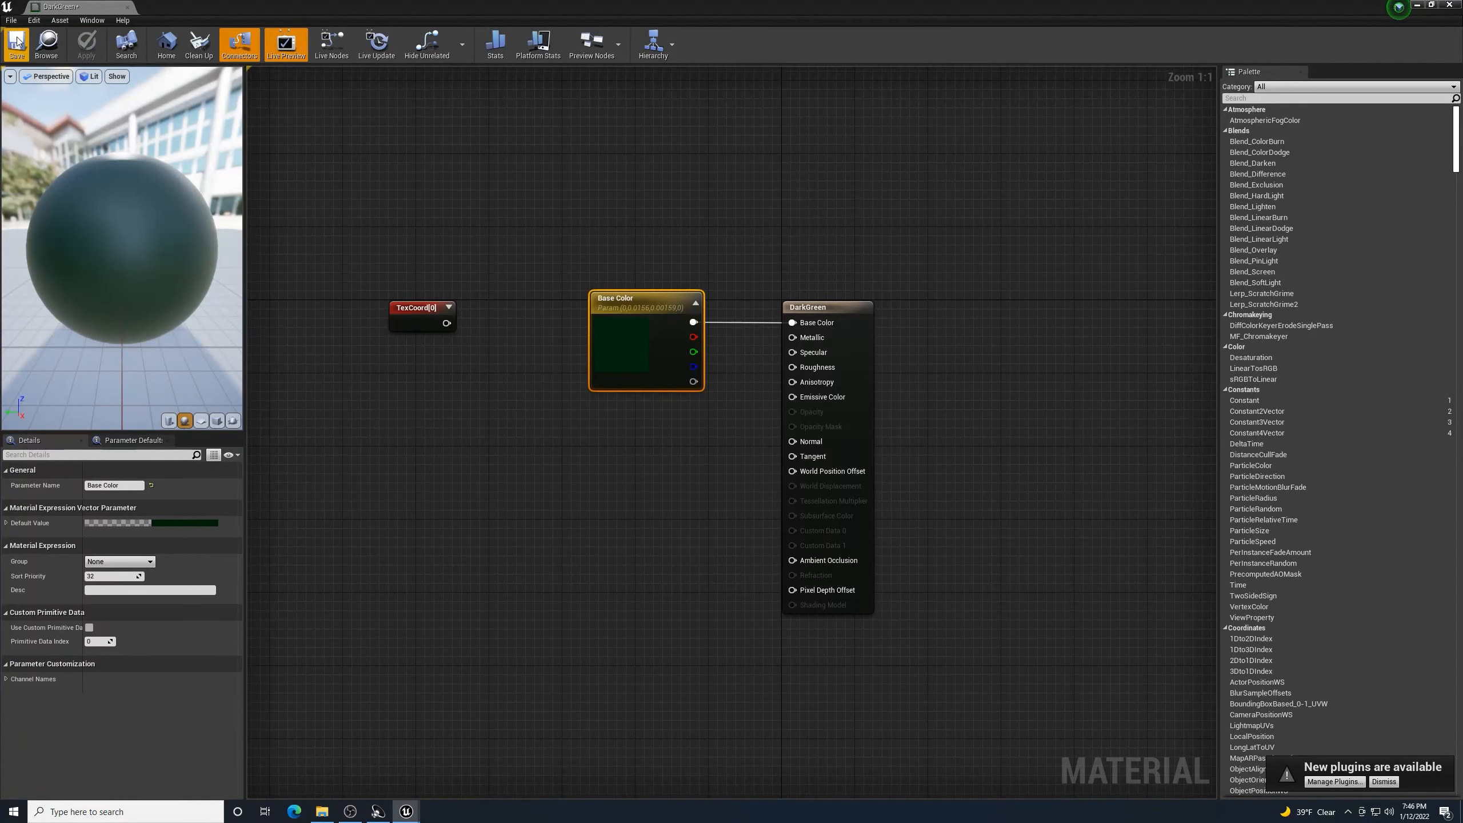
{"action": "left_click", "coordinate": [16, 41]}
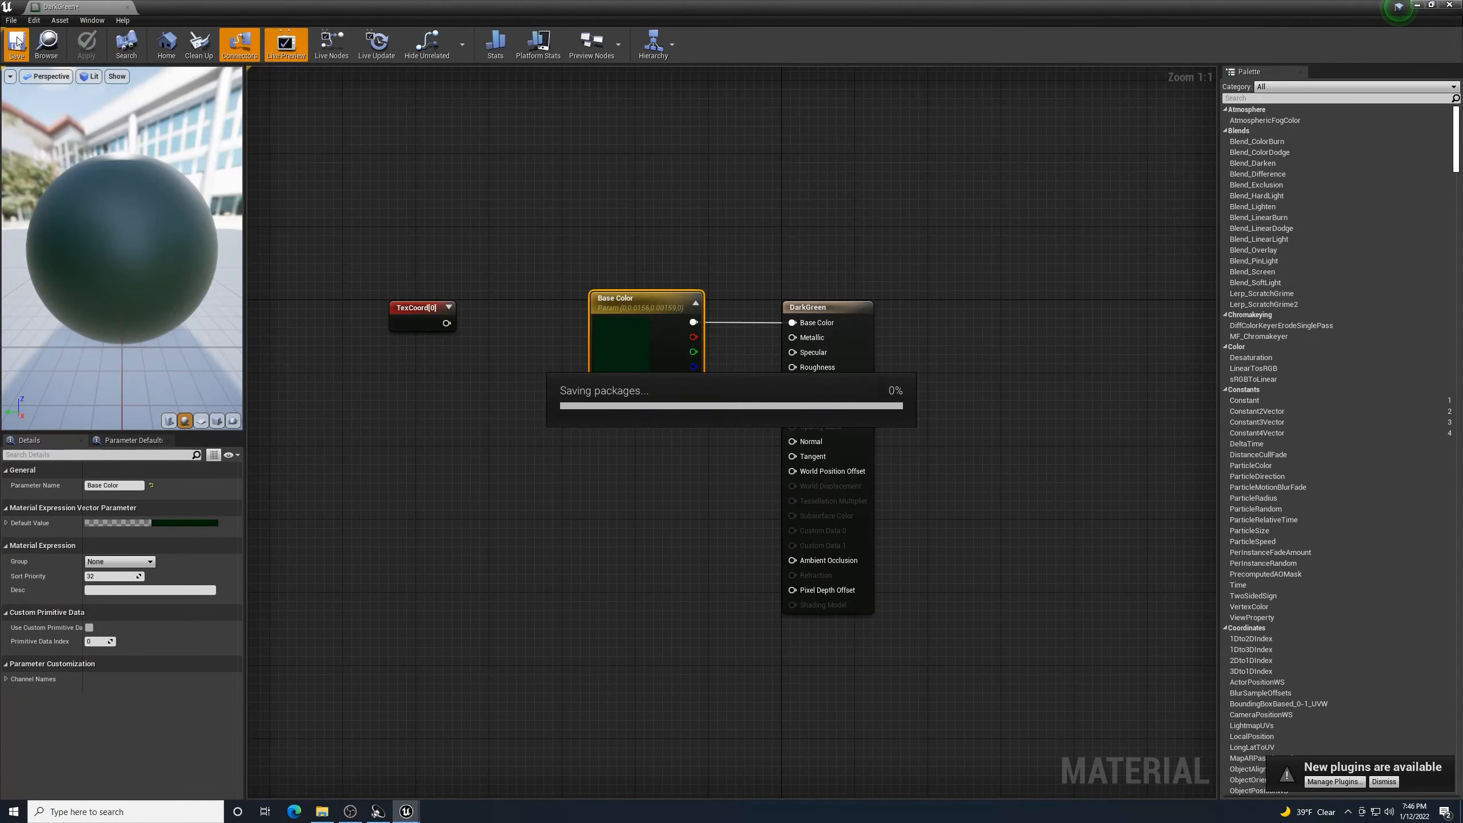
{"action": "left_click", "coordinate": [1458, 4]}
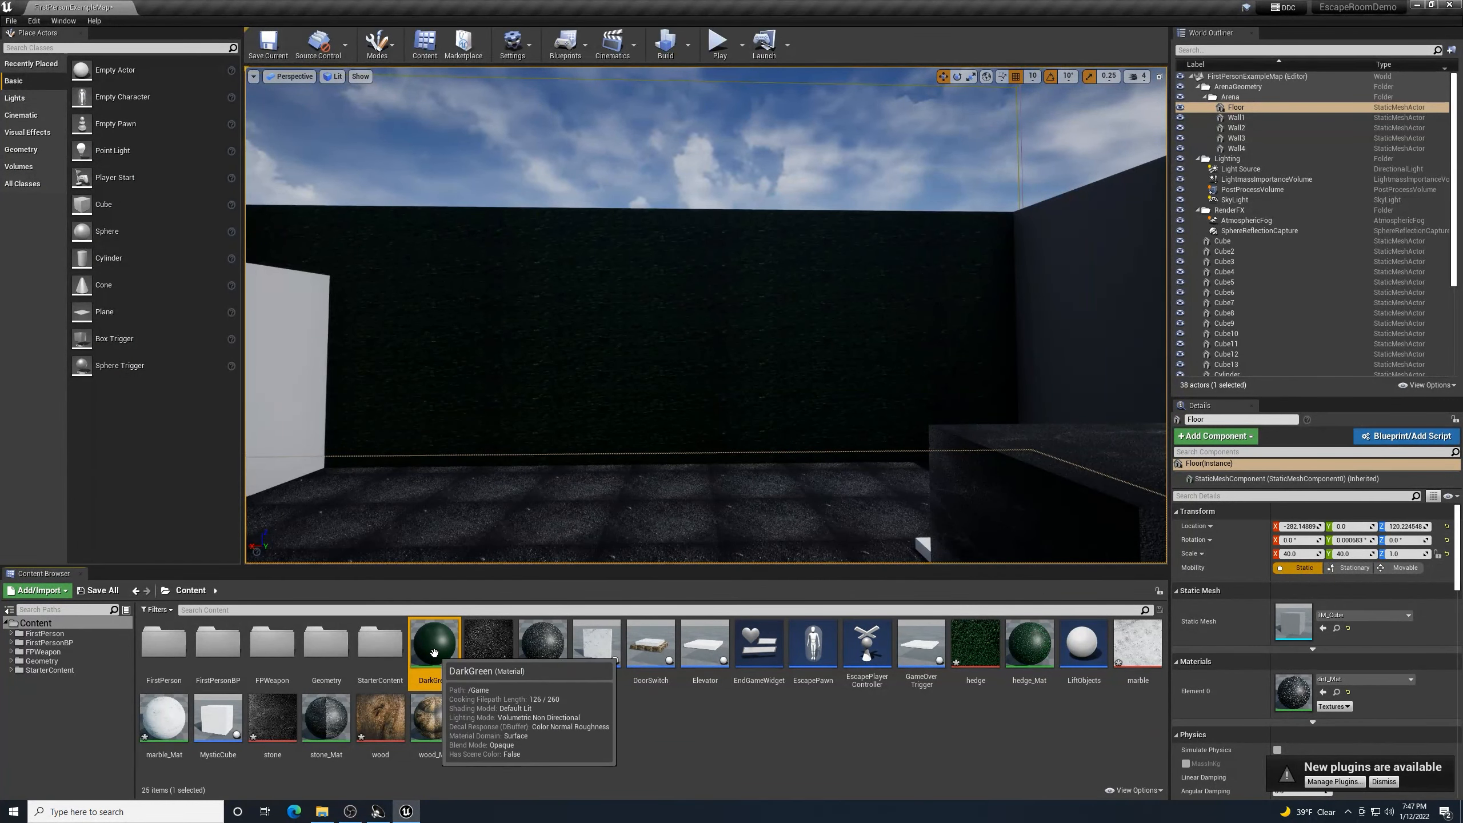
- Apply DarkGreen to the back wall and the left wall
{"action": "left_click_drag", "start_coordinate": [434, 642], "coordinate": [573, 387]}
{"action": "right_click_drag", "start_coordinate": [573, 387], "coordinate": [979, 389]}
{"action": "left_click_drag", "start_coordinate": [434, 642], "coordinate": [541, 318]}
{"action": "right_click_drag", "start_coordinate": [754, 536], "coordinate": [881, 510]}
{"action": "key", "text": "w"}
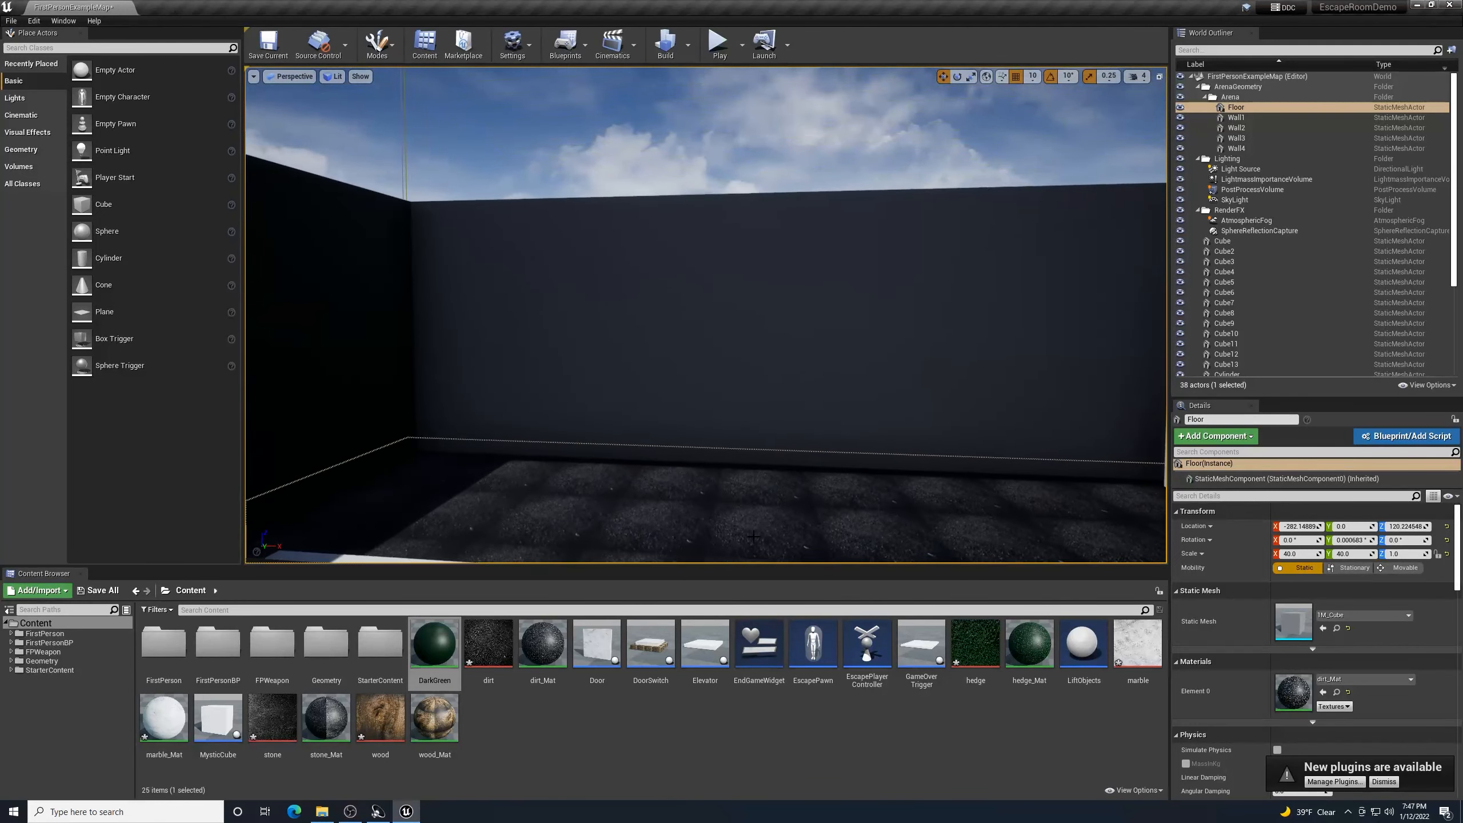
{"action": "left_click_drag", "start_coordinate": [435, 643], "coordinate": [789, 404]}
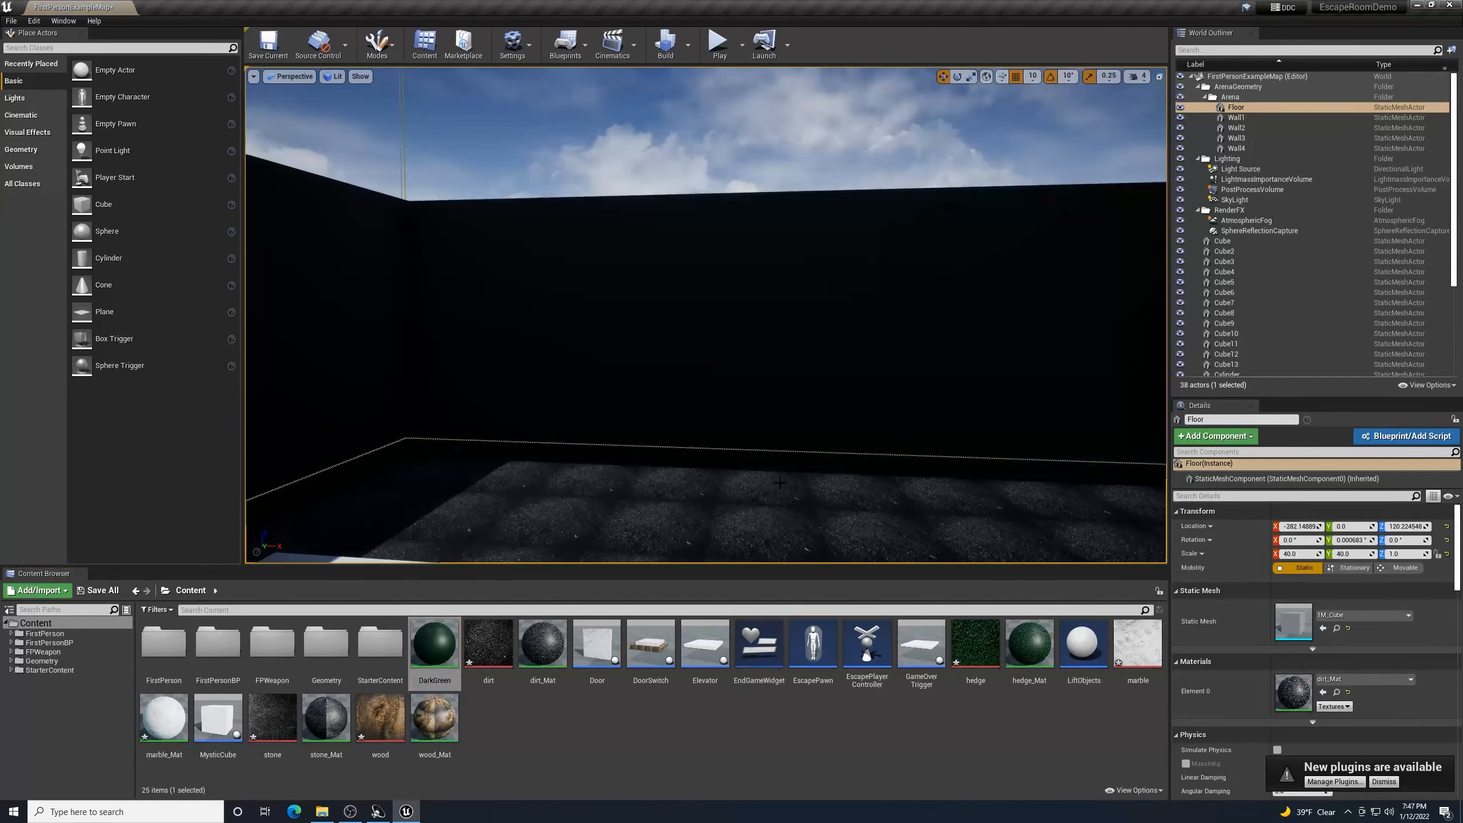
- Apply DarkGreen to the grey wall, then fly around the room to check the walls
{"action": "mouse_move", "coordinate": [780, 483]}
{"action": "right_mouse_down"}
{"action": "mouse_move", "coordinate": [979, 483]}
{"action": "mouse_move", "coordinate": [979, 455]}
{"action": "mouse_move", "coordinate": [824, 479]}
{"action": "mouse_move", "coordinate": [844, 450]}
{"action": "mouse_move", "coordinate": [1008, 473]}
{"action": "mouse_move", "coordinate": [881, 458]}
{"action": "mouse_move", "coordinate": [807, 479]}
{"action": "right_mouse_up"}
{"action": "key", "text": "w"}
{"action": "key", "text": "w"}
{"action": "left_click_drag", "start_coordinate": [434, 642], "coordinate": [808, 387]}
{"action": "right_click_drag", "start_coordinate": [808, 387], "coordinate": [657, 412]}
{"action": "key", "text": "w"}
{"action": "key", "text": "w"}
{"action": "key", "text": "s"}
{"action": "key", "text": "w"}
{"action": "key", "text": "s"}
{"action": "key", "text": "w"}
{"action": "key", "text": "s"}
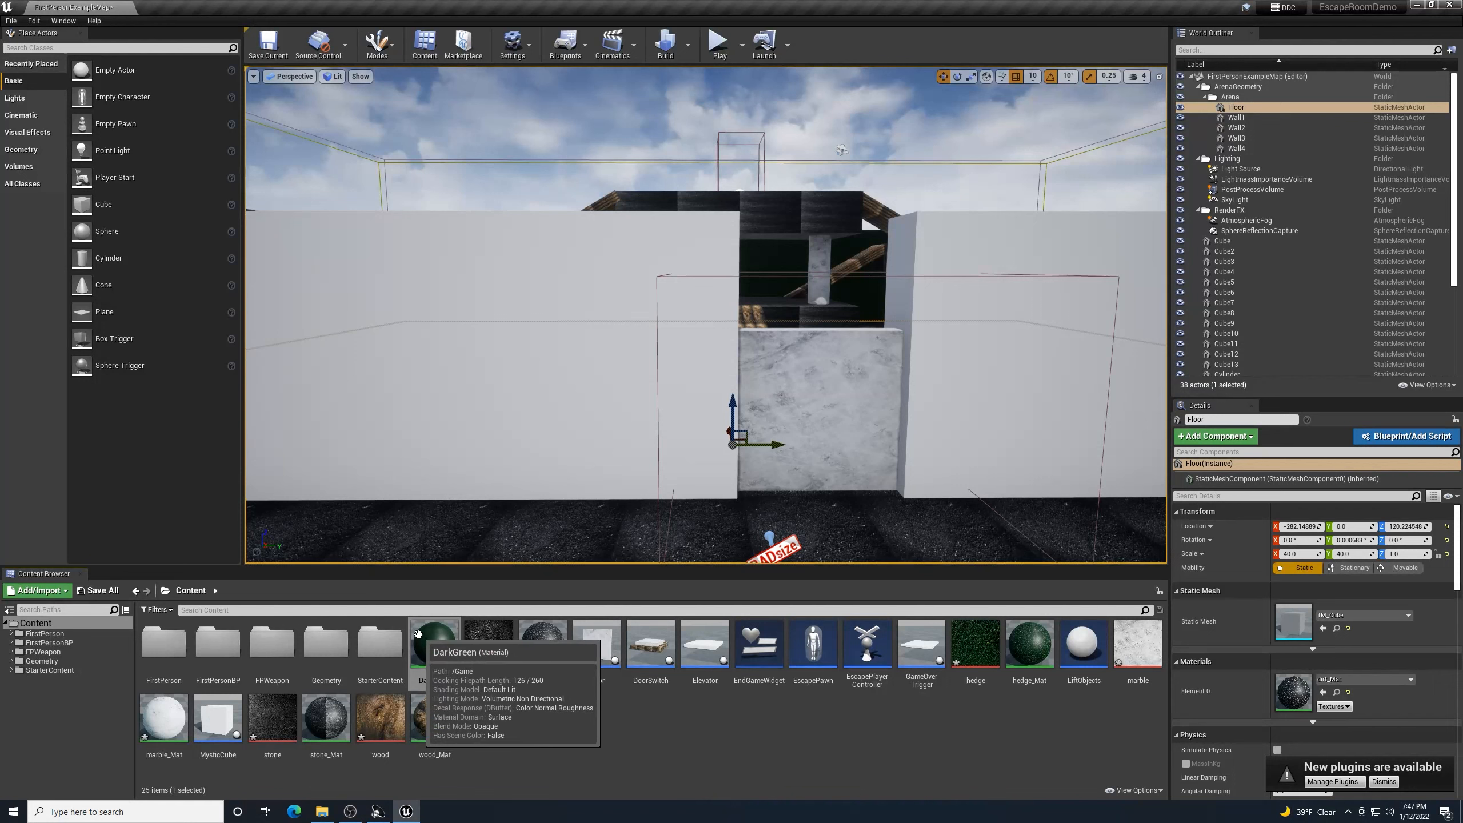
- Duplicate DarkGreen as LightGreen and open it for editing
{"action": "right_click", "coordinate": [432, 646]}
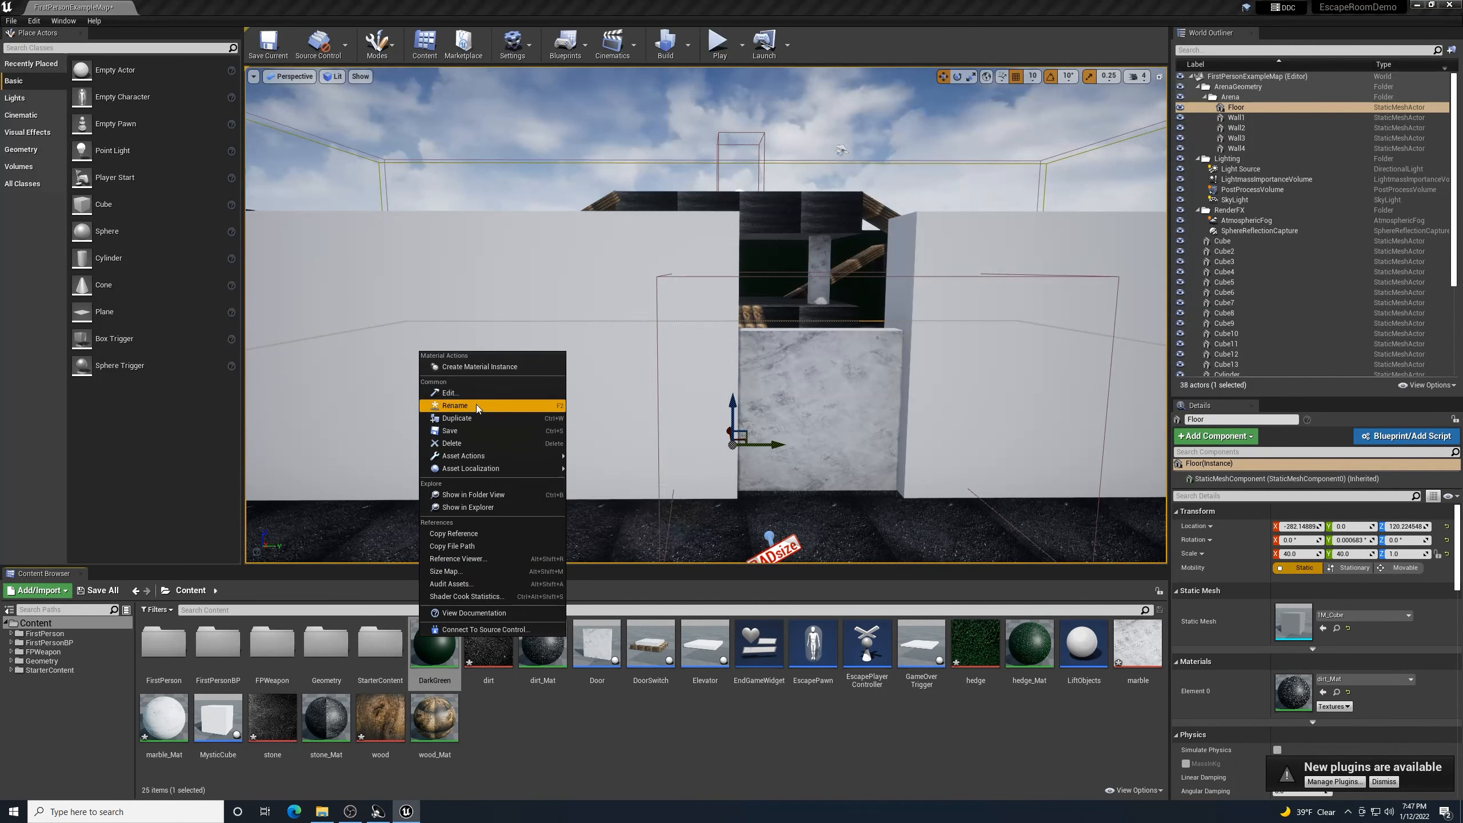
{"action": "left_click", "coordinate": [475, 419]}
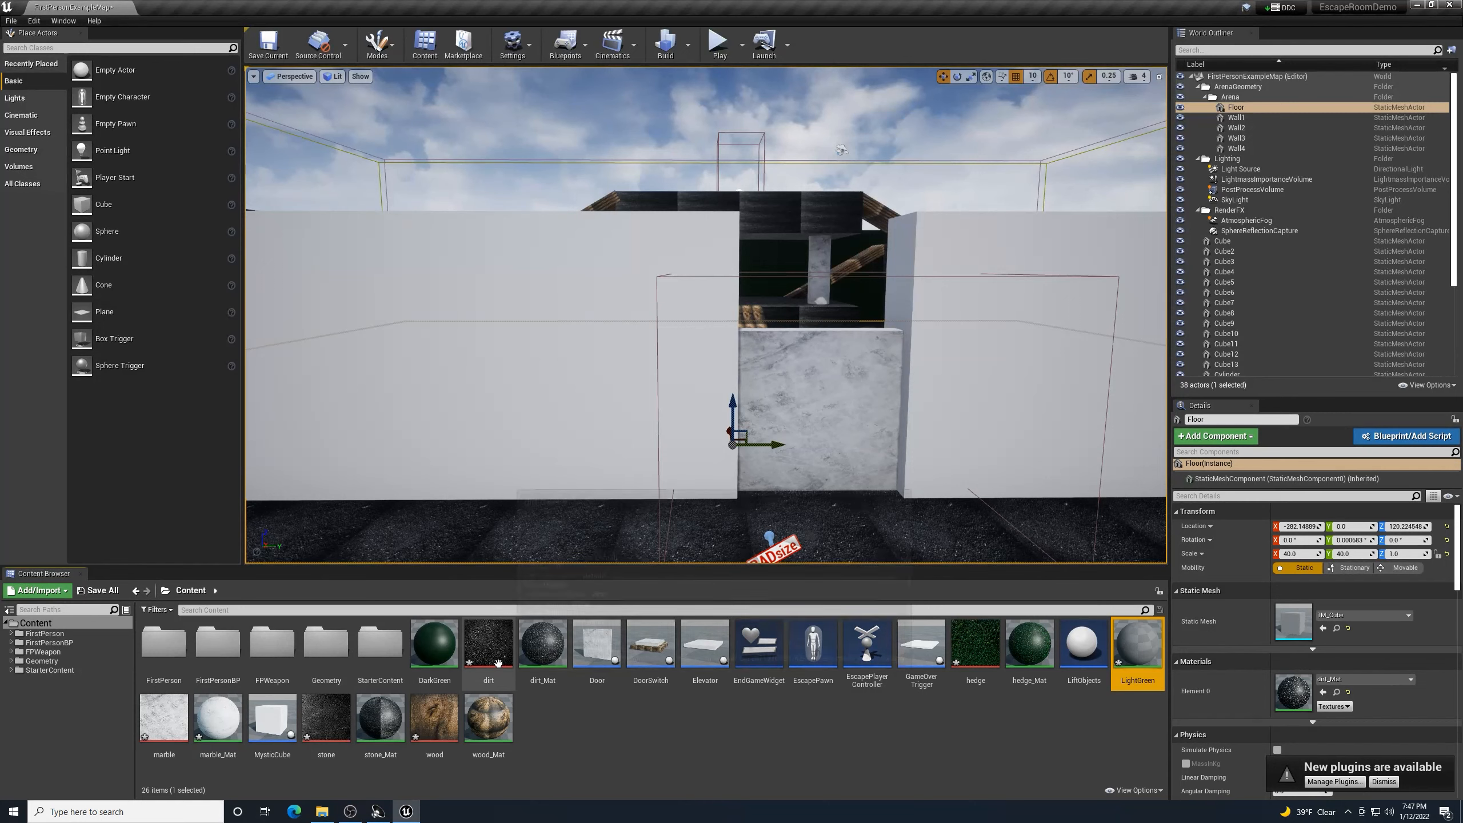
{"action": "double_click", "coordinate": [1139, 648]}
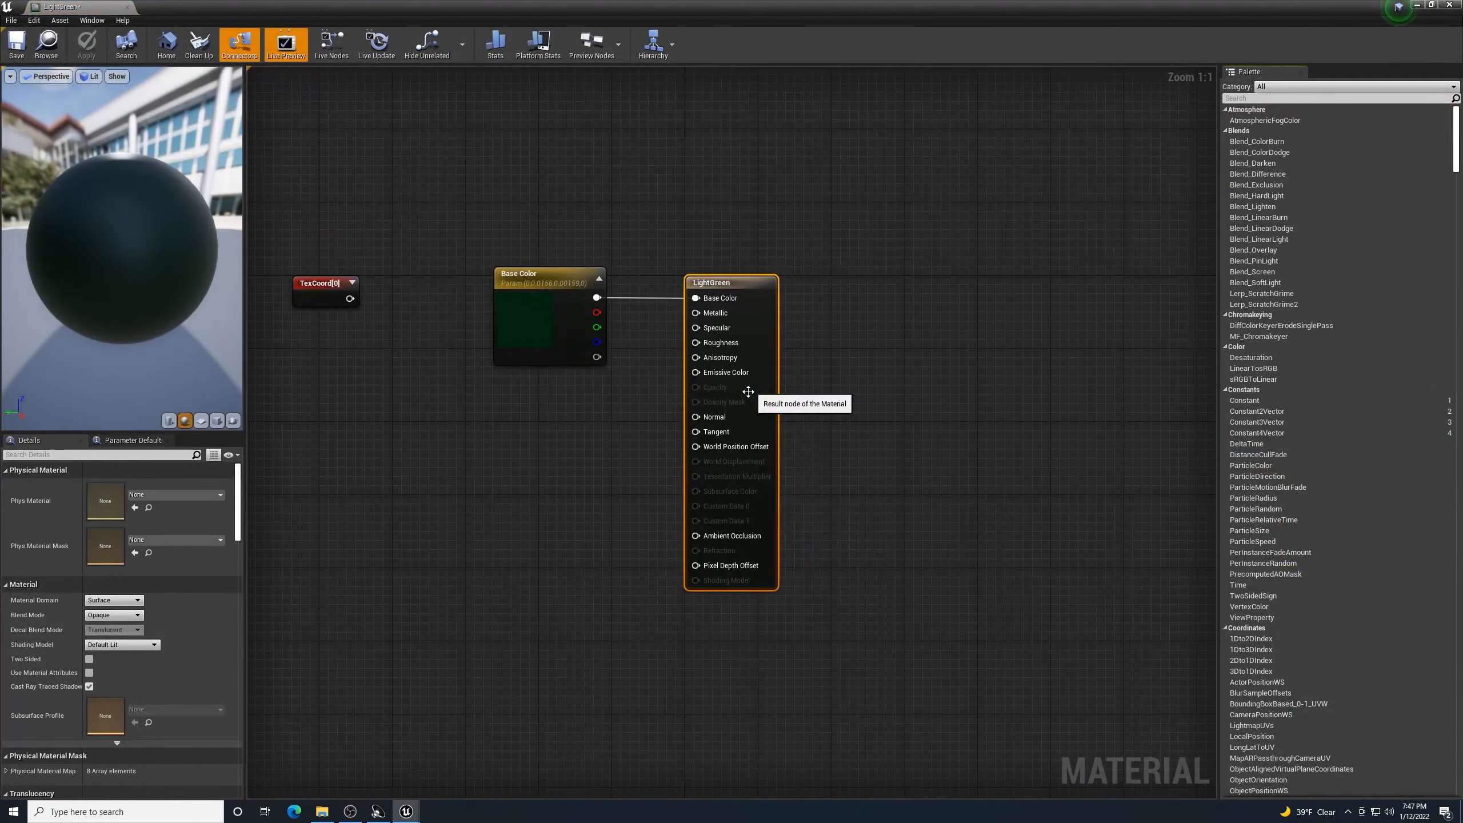
- Brighten LightGreen's Base Color parameter to a lighter green and apply the change
{"action": "left_click", "coordinate": [516, 323]}
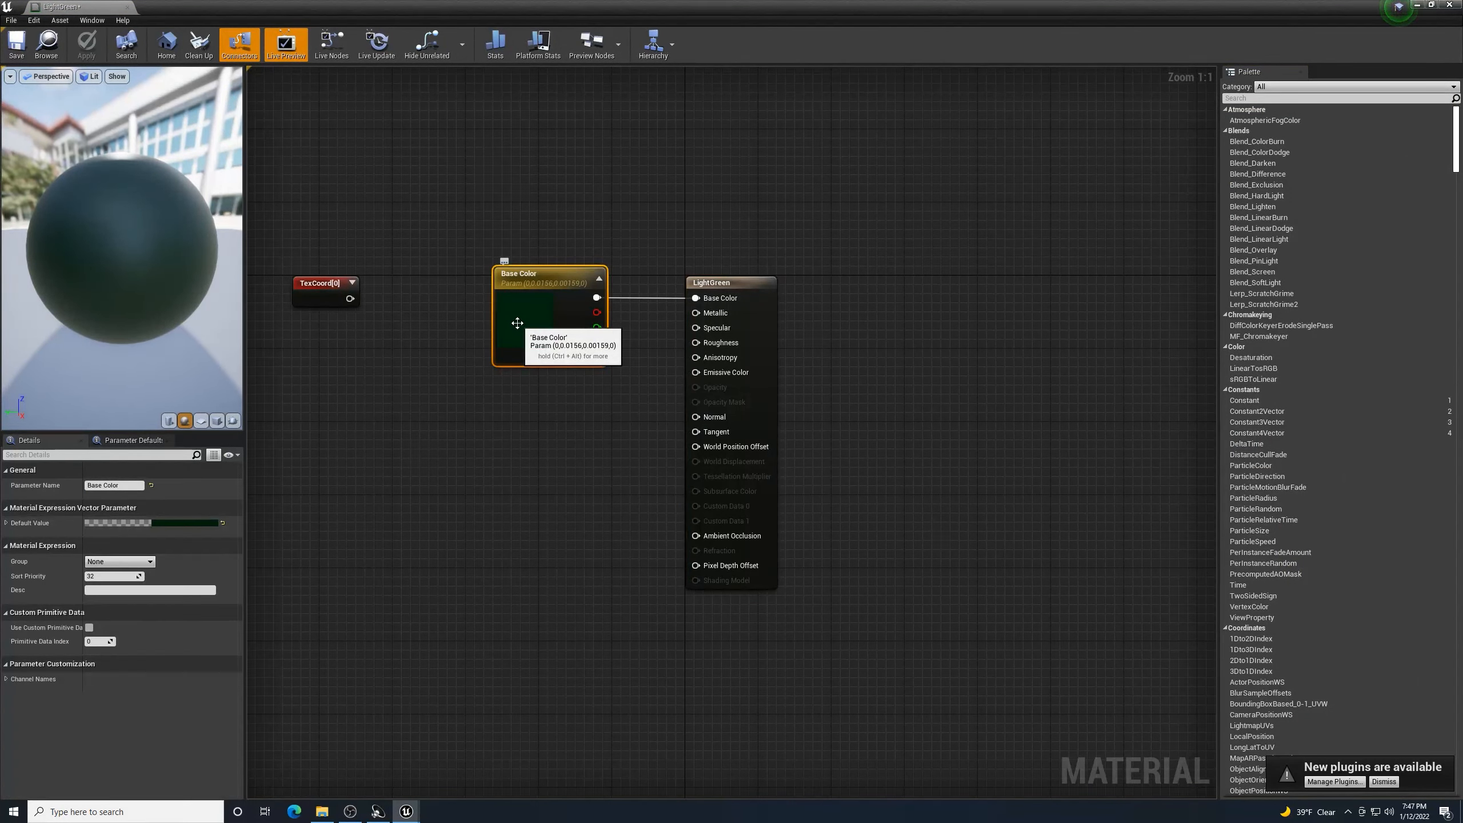
{"action": "double_click", "coordinate": [516, 324]}
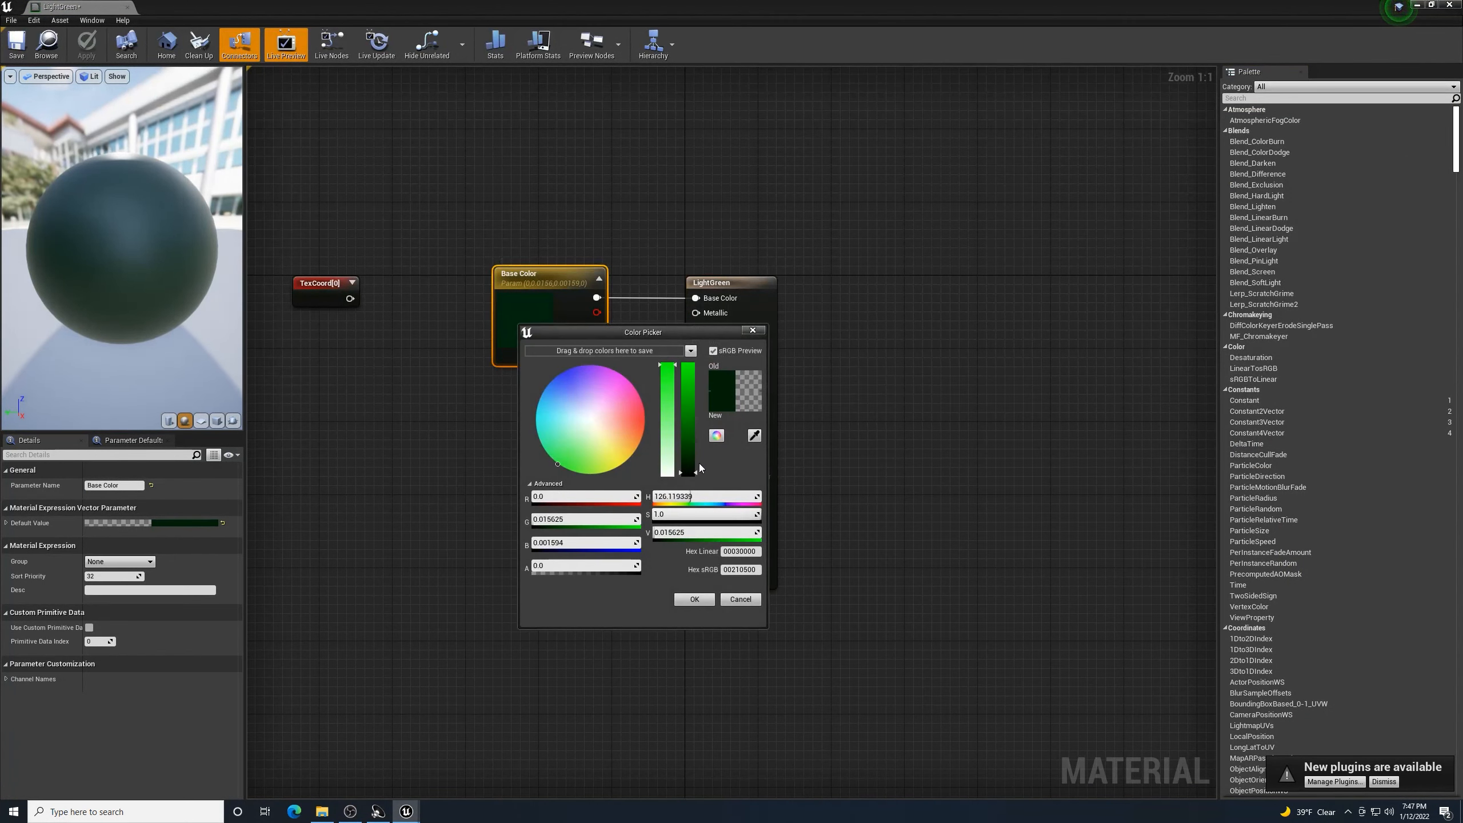
{"action": "left_click_drag", "start_coordinate": [697, 471], "coordinate": [692, 464]}
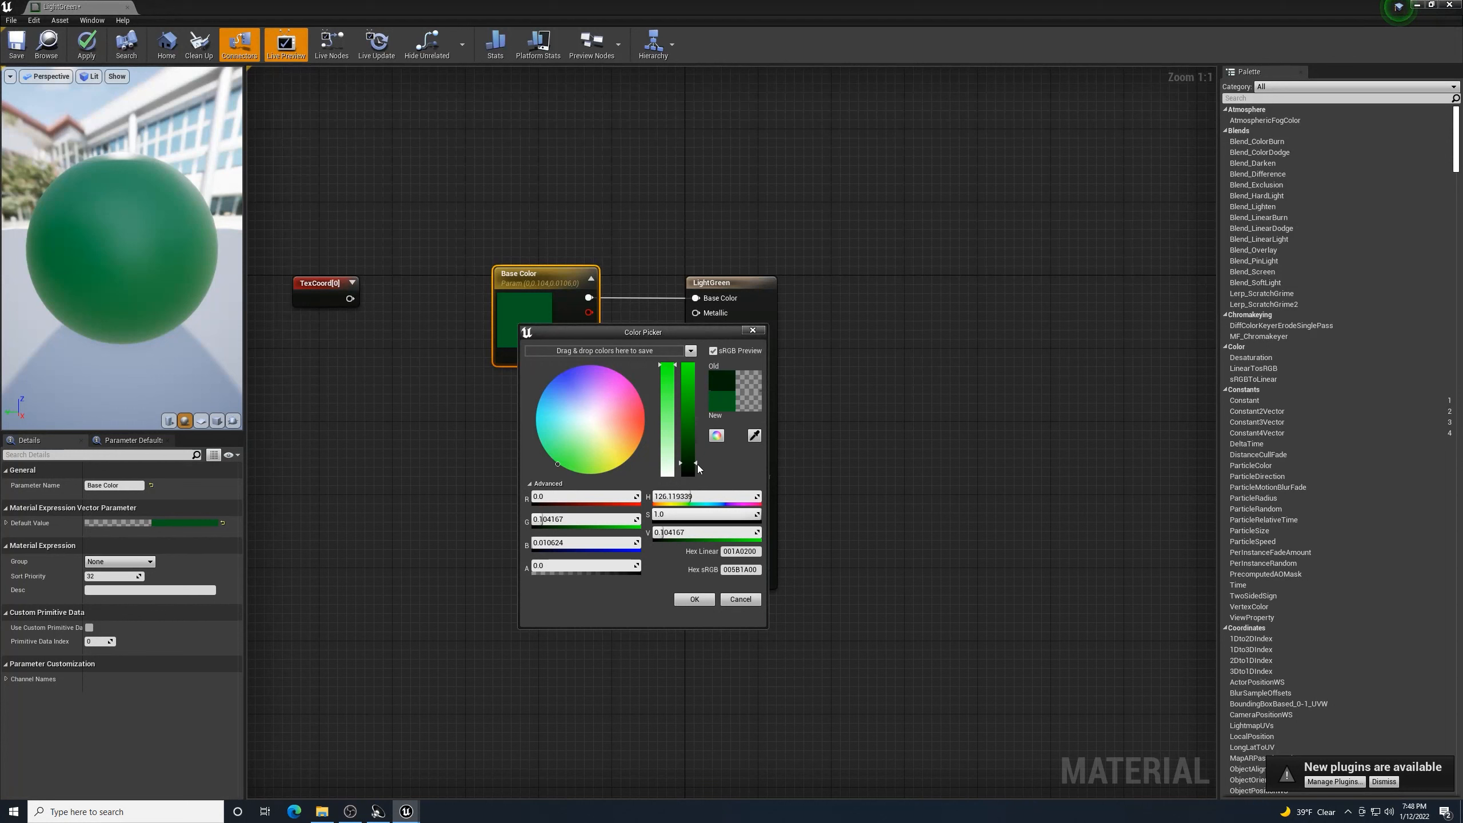
{"action": "left_click_drag", "start_coordinate": [696, 463], "coordinate": [694, 466]}
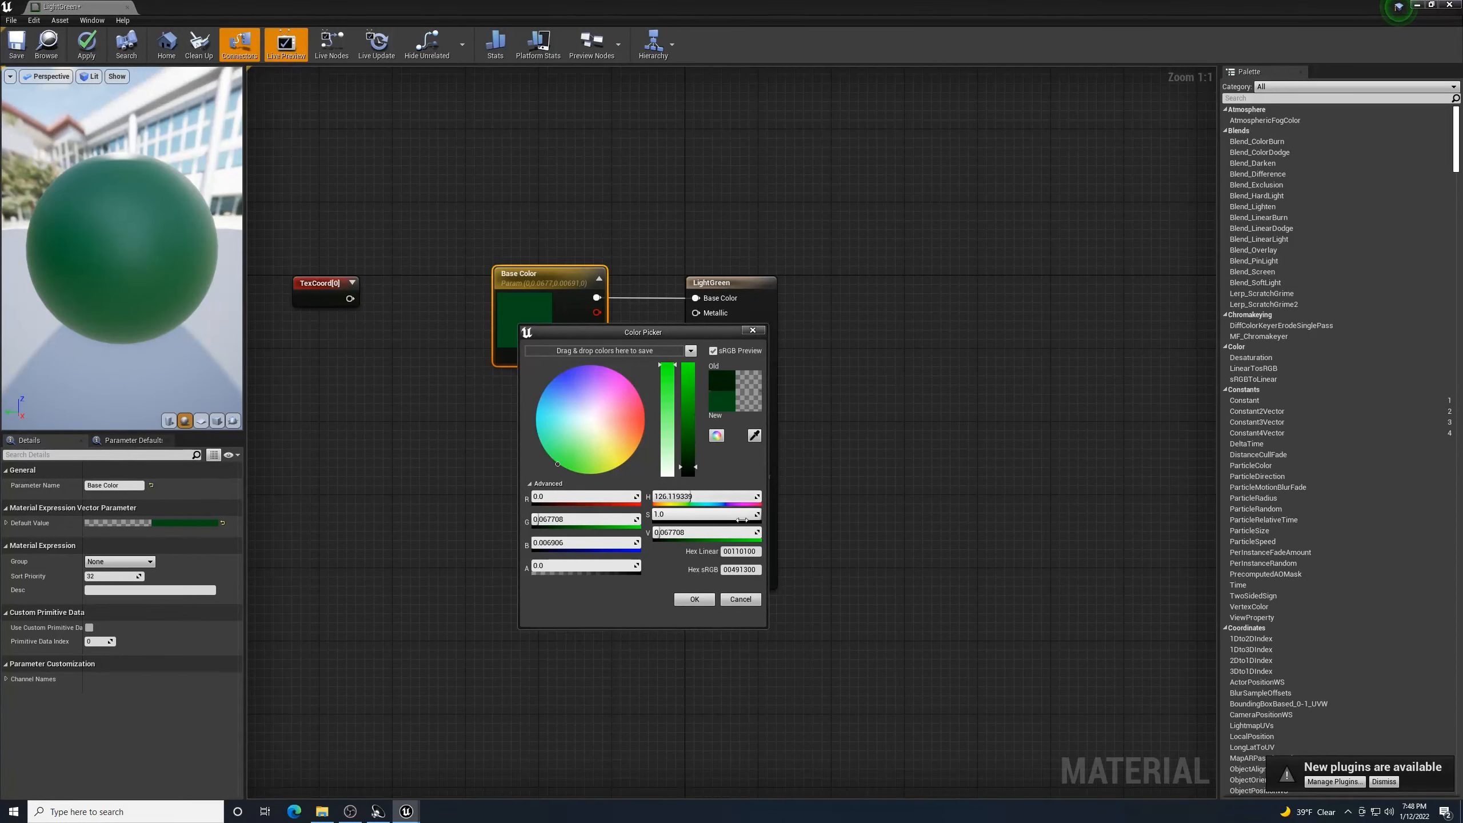
{"action": "left_click", "coordinate": [704, 603]}
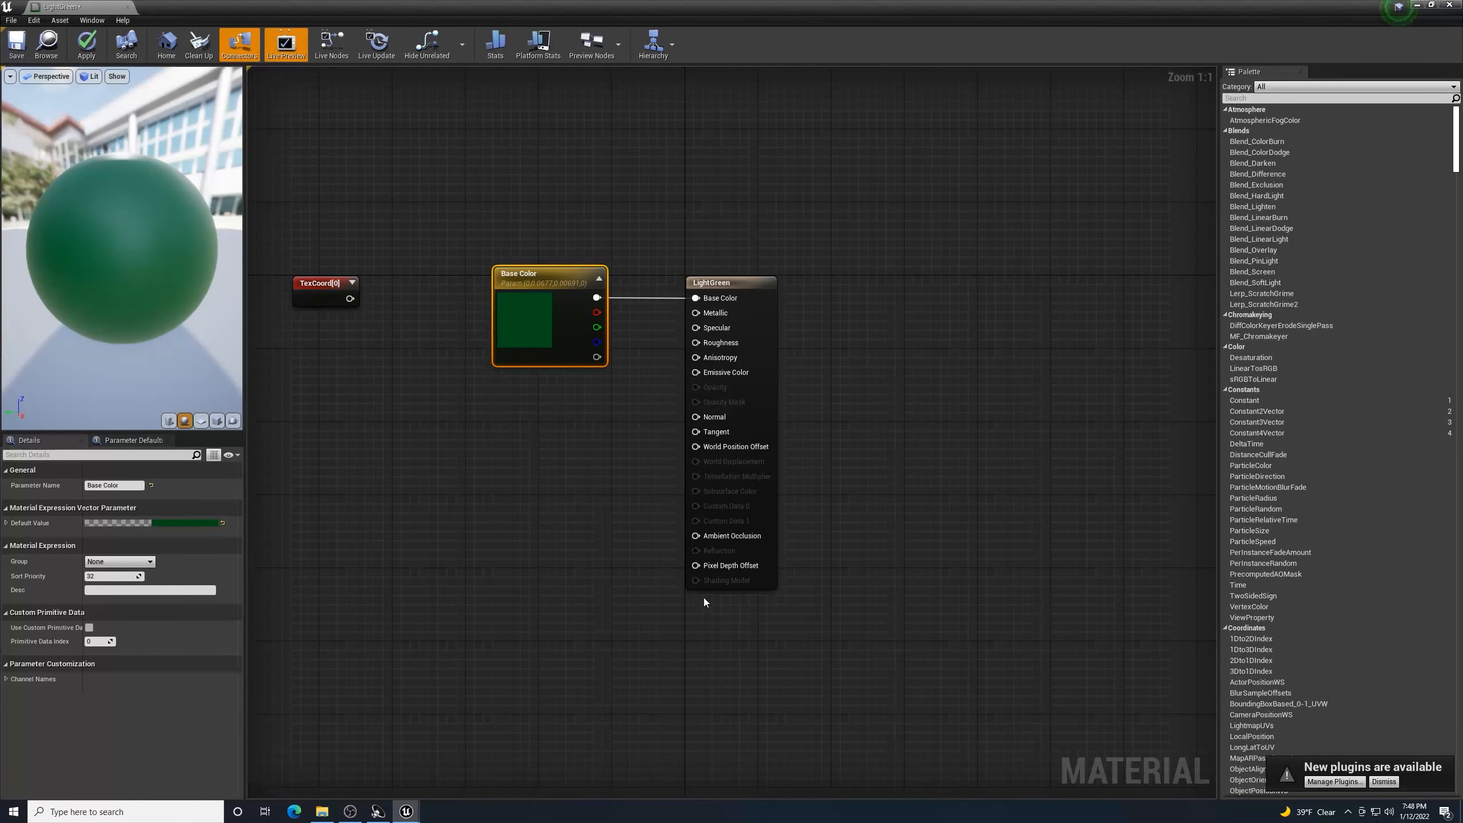
{"action": "left_click", "coordinate": [87, 50]}
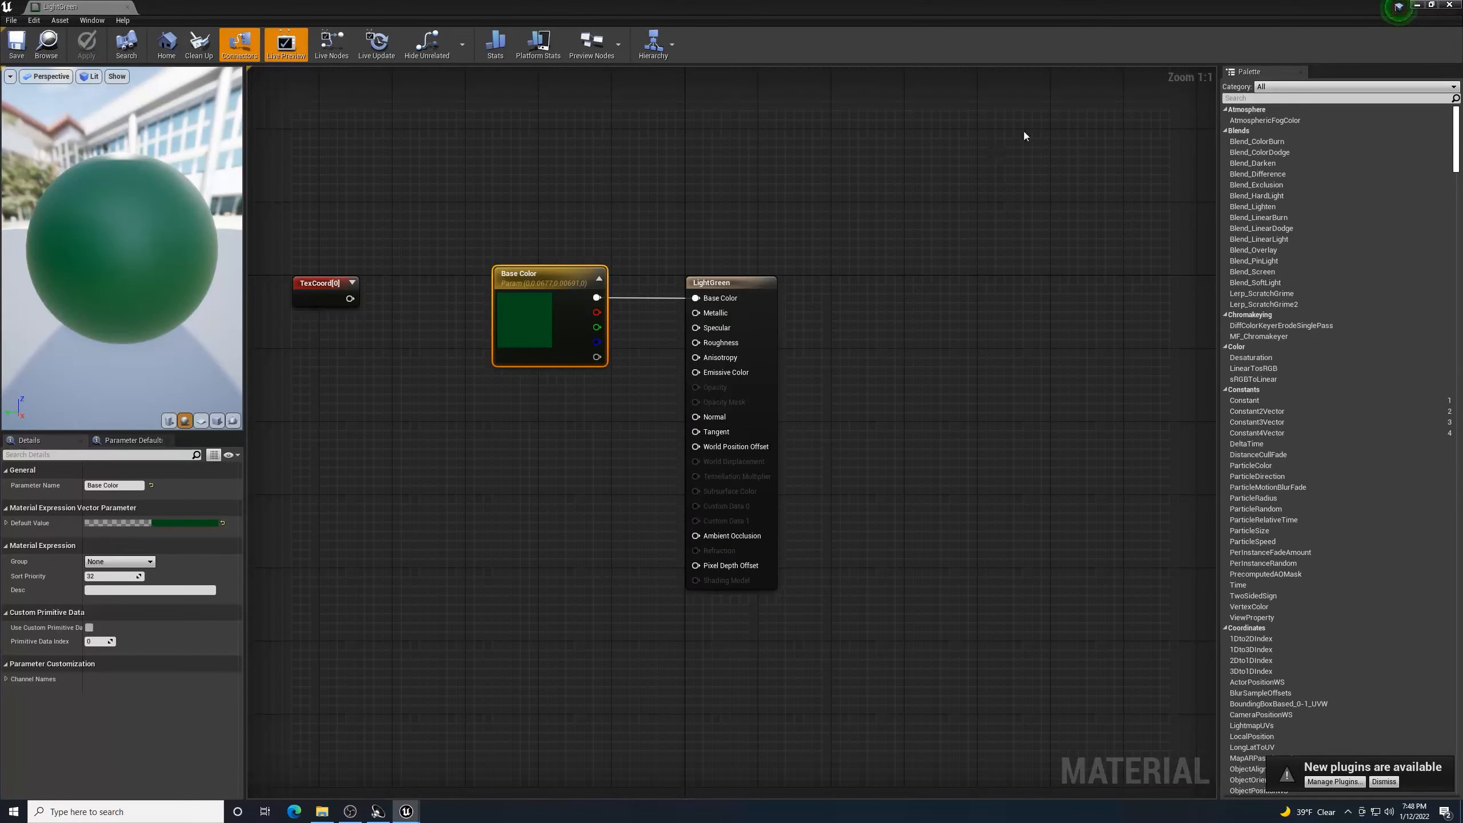
{"action": "left_click", "coordinate": [1451, 5]}
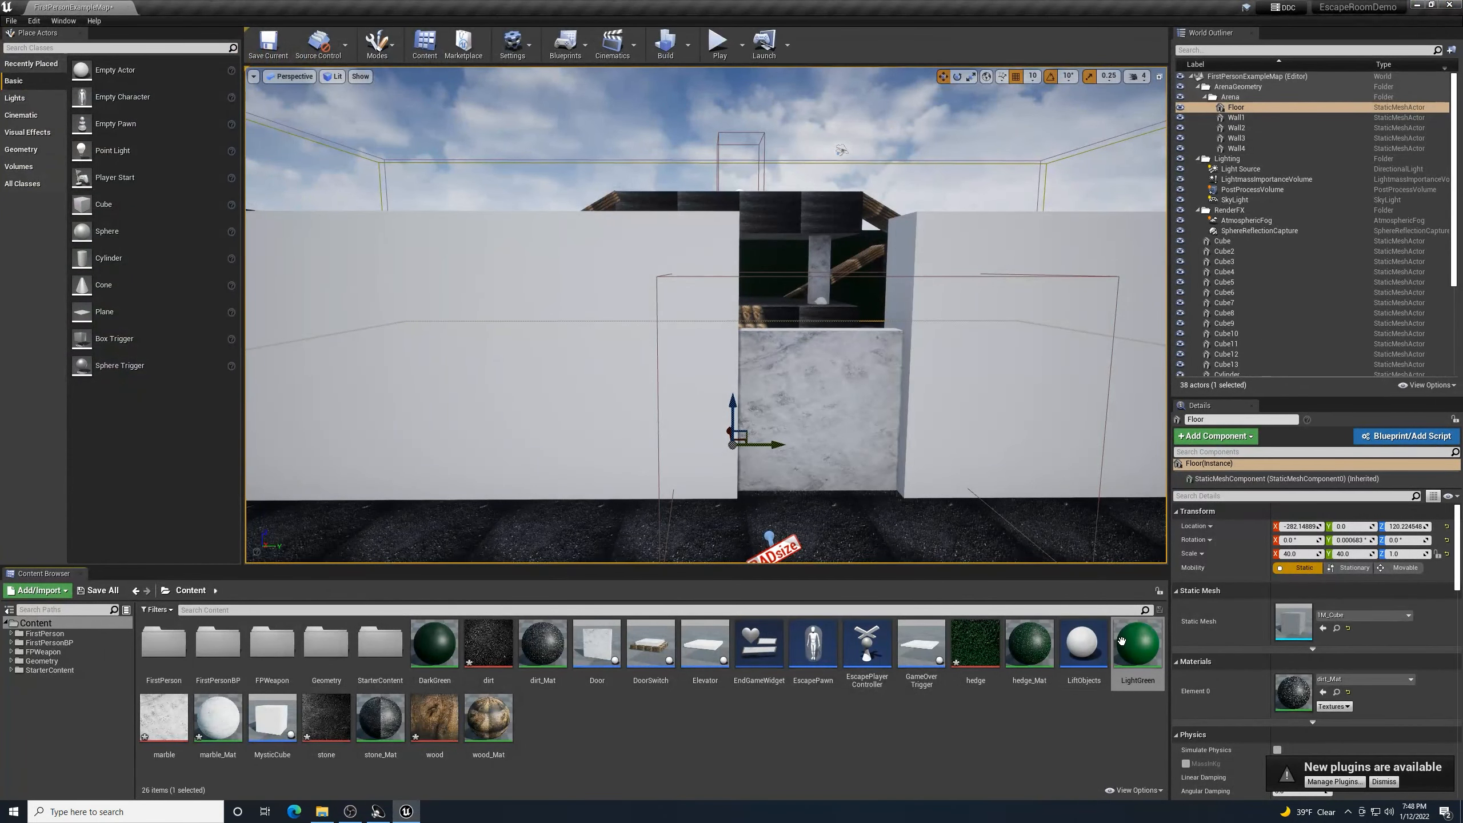
- Try LightGreen on the walls beside the door
{"action": "left_click_drag", "start_coordinate": [1136, 644], "coordinate": [613, 384]}
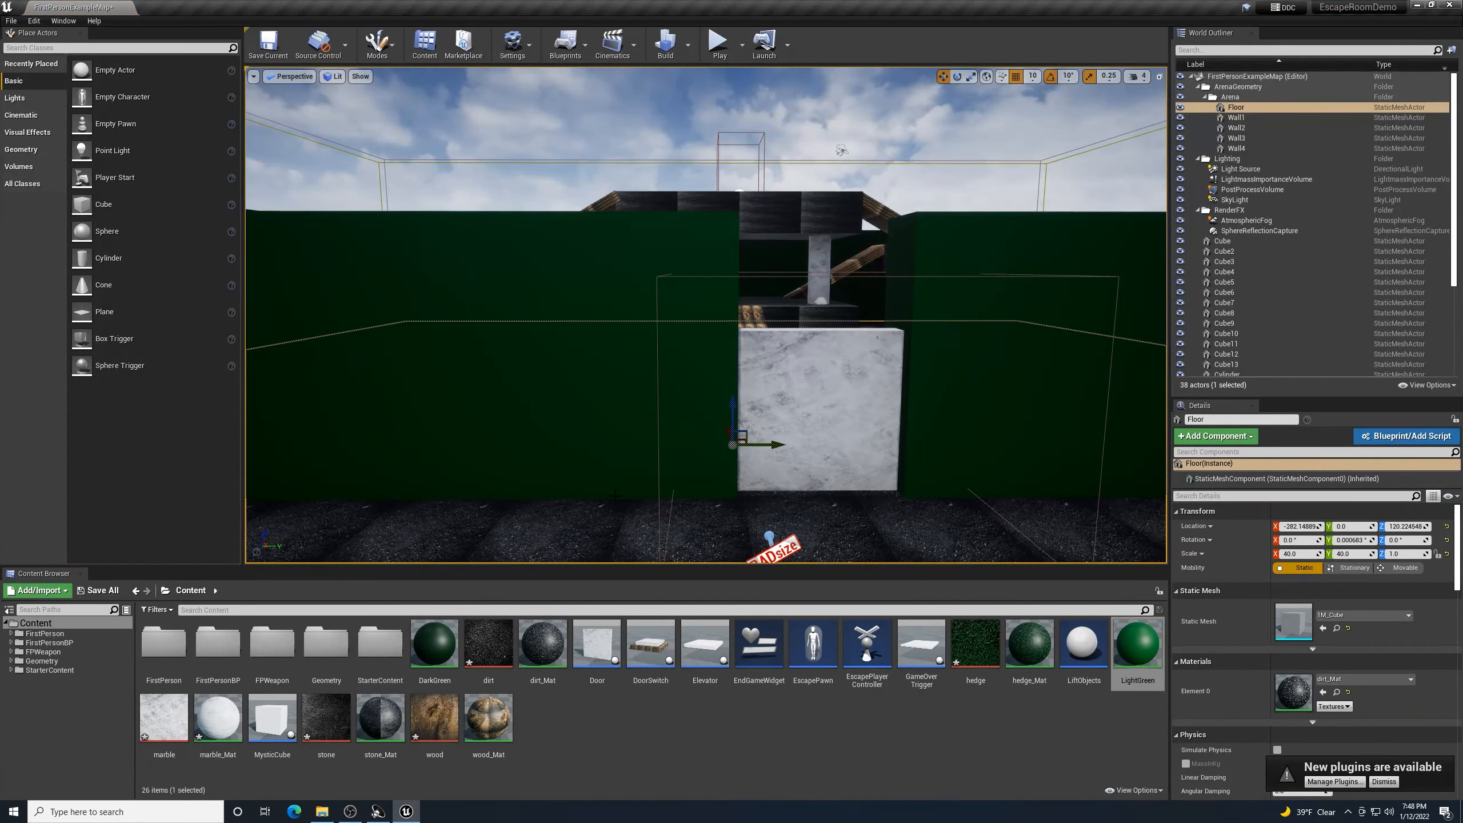
{"action": "right_click_drag", "start_coordinate": [615, 495], "coordinate": [720, 464]}
{"action": "key", "text": "w"}
{"action": "key", "text": "w"}
{"action": "key", "text": "w"}
{"action": "key", "text": "w"}
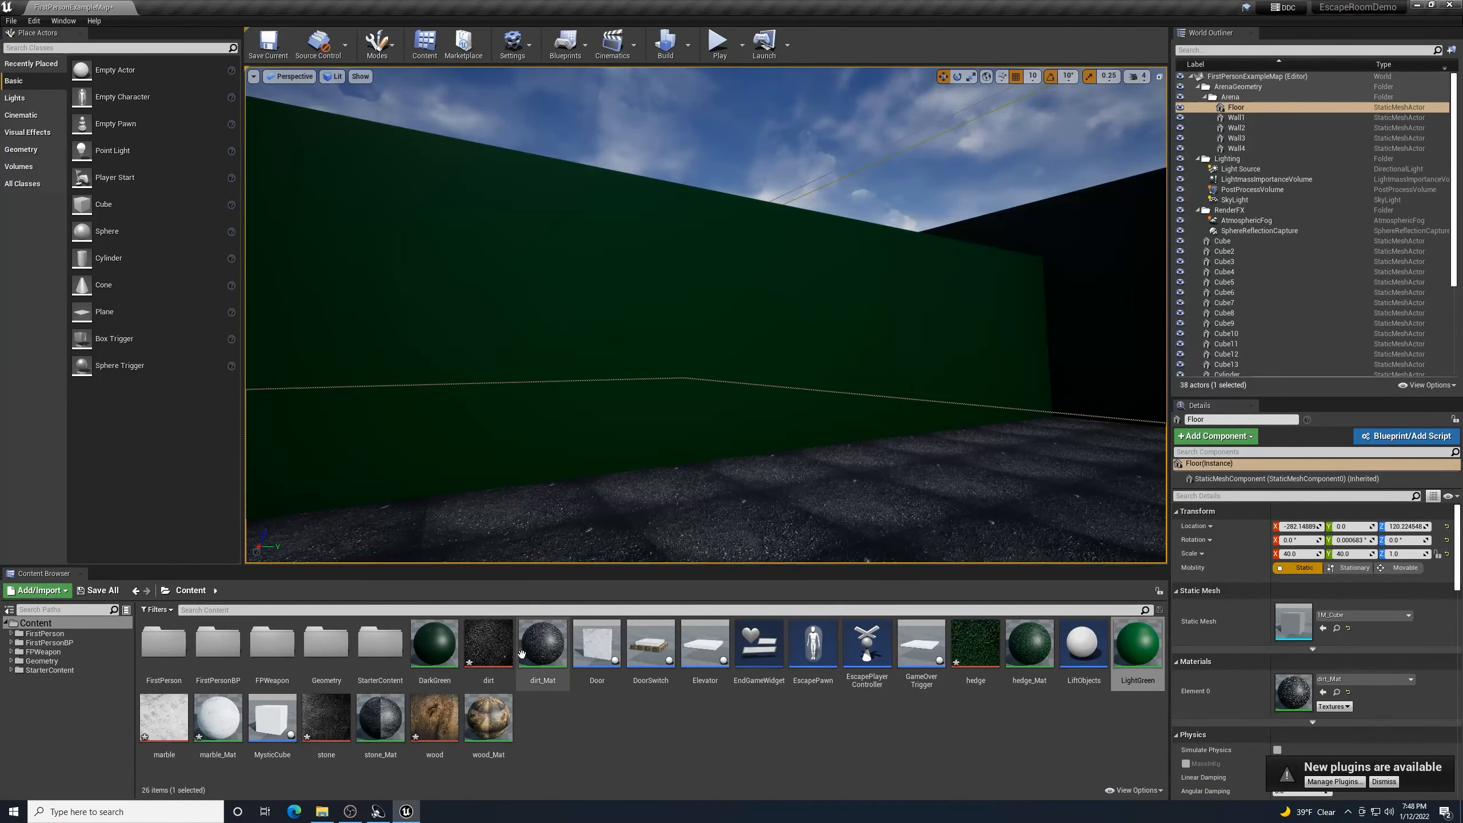
- Put DarkGreen back onto both green walls
{"action": "left_click_drag", "start_coordinate": [434, 640], "coordinate": [430, 453]}
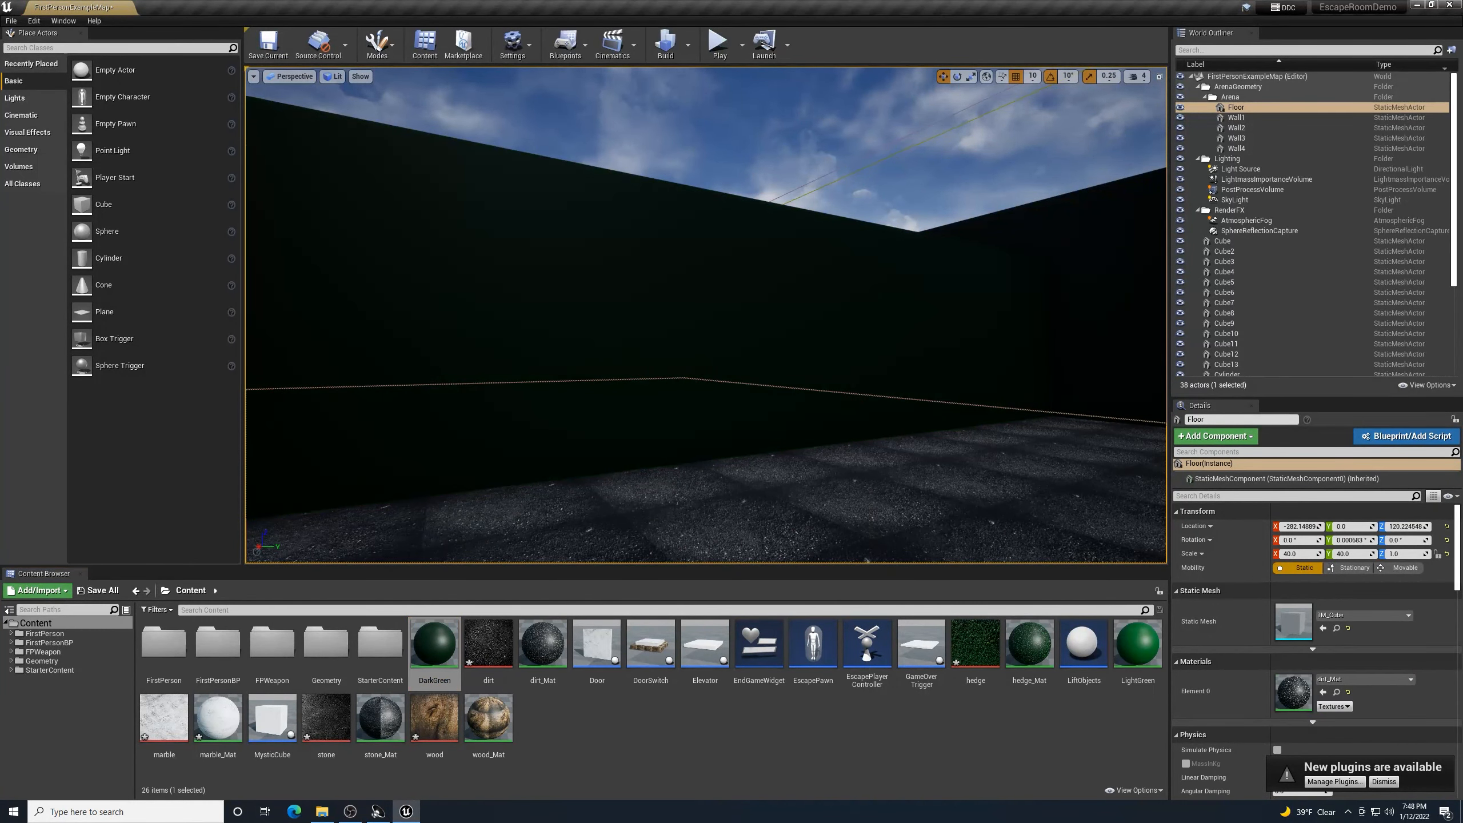
{"action": "right_click_drag", "start_coordinate": [431, 453], "coordinate": [622, 450]}
{"action": "key", "text": "w"}
{"action": "key", "text": "w"}
{"action": "key", "text": "a"}
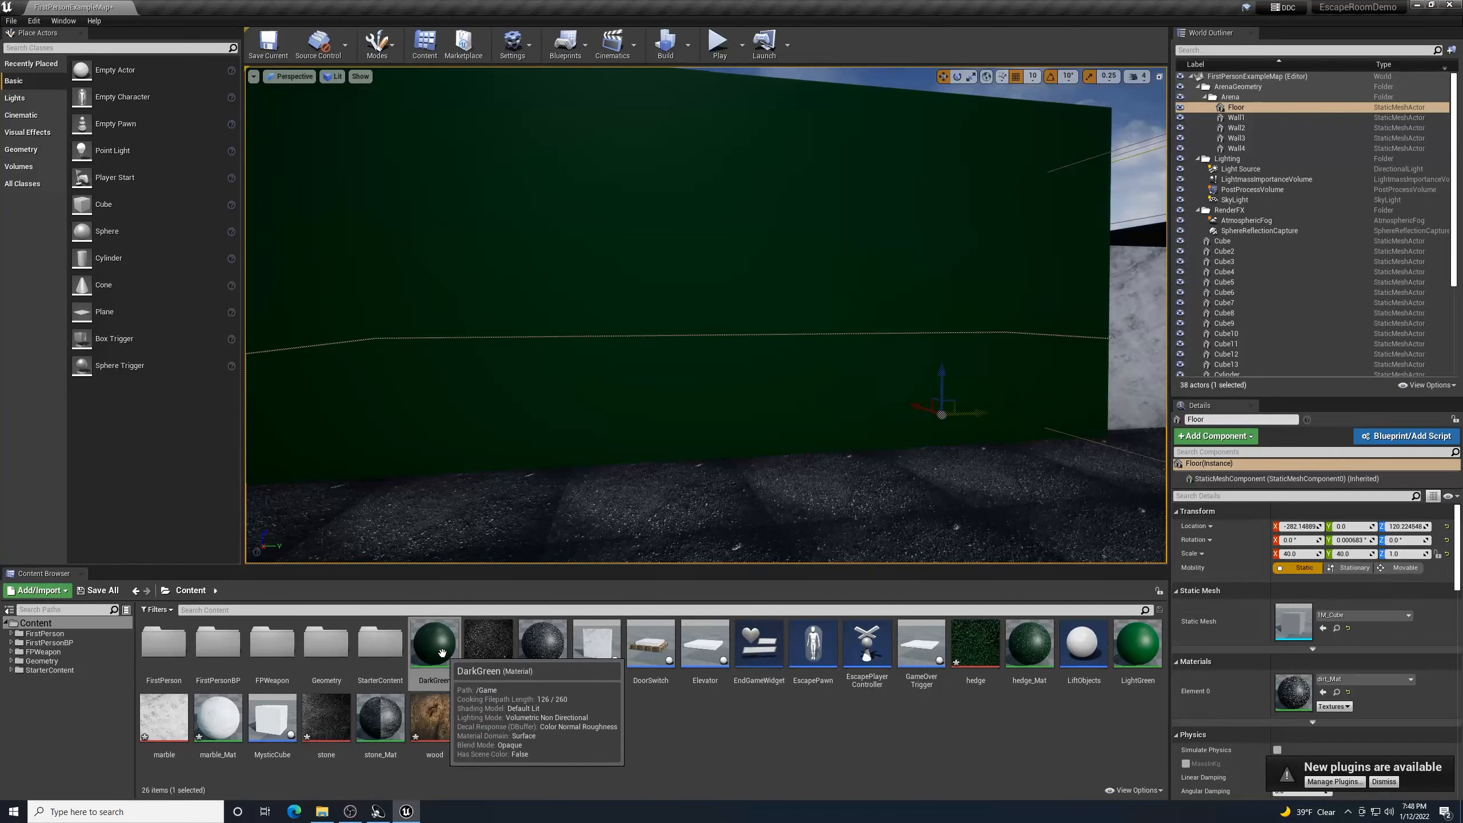
{"action": "left_click_drag", "start_coordinate": [434, 643], "coordinate": [579, 368]}
{"action": "right_click_drag", "start_coordinate": [579, 369], "coordinate": [386, 368]}
{"action": "key", "text": "s"}
- Fly through the white door to bring the white elevator plate into view
{"action": "key", "text": "w"}
{"action": "key", "text": "w"}
{"action": "key", "text": "w"}
{"action": "key", "text": "s"}
{"action": "key", "text": "w"}
{"action": "key", "text": "w"}
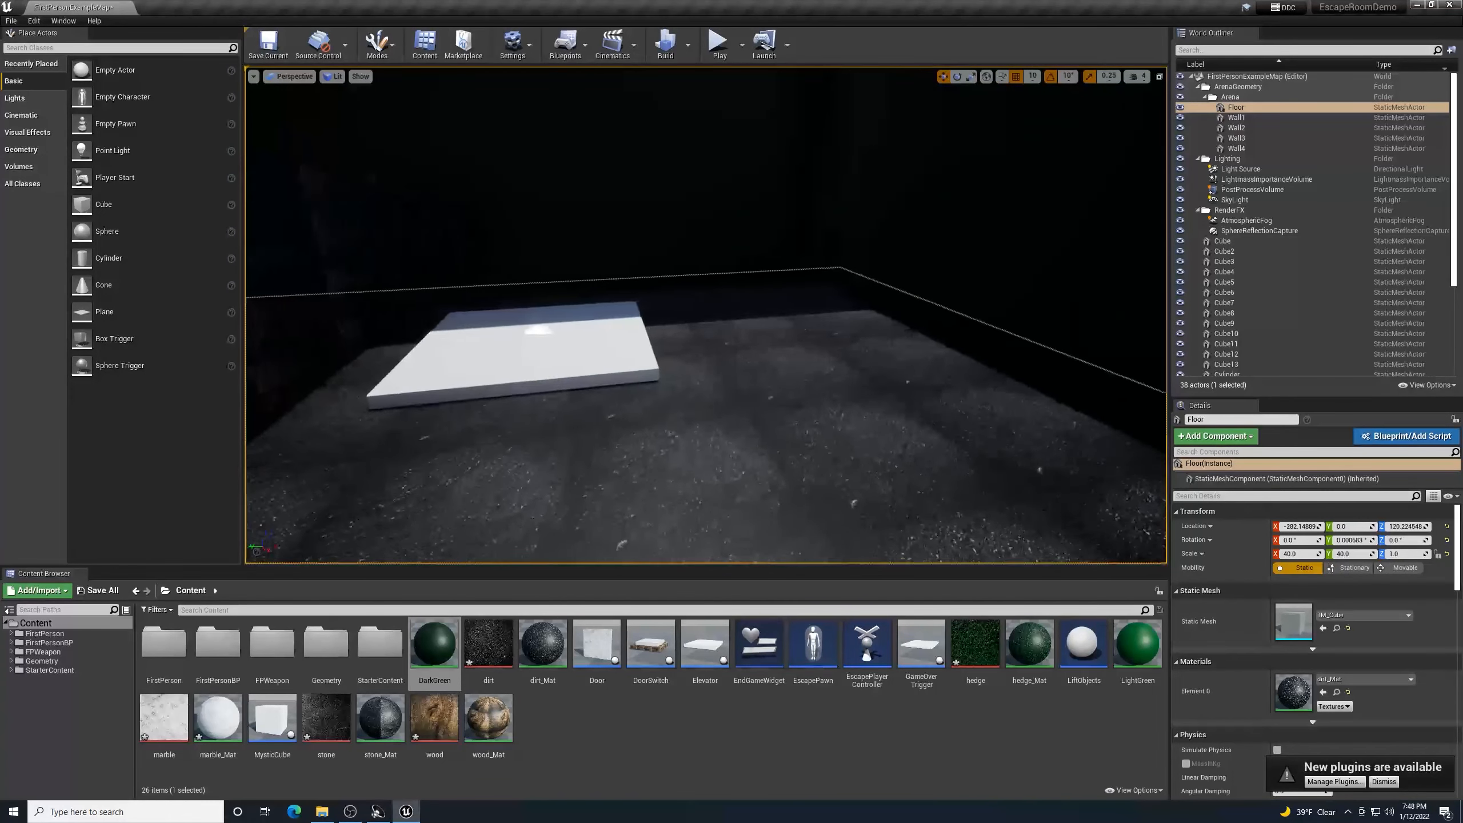
{"action": "right_click_drag", "start_coordinate": [706, 449], "coordinate": [654, 437]}
- Select and frame the white elevator plate in the level
{"action": "left_click", "coordinate": [711, 399]}
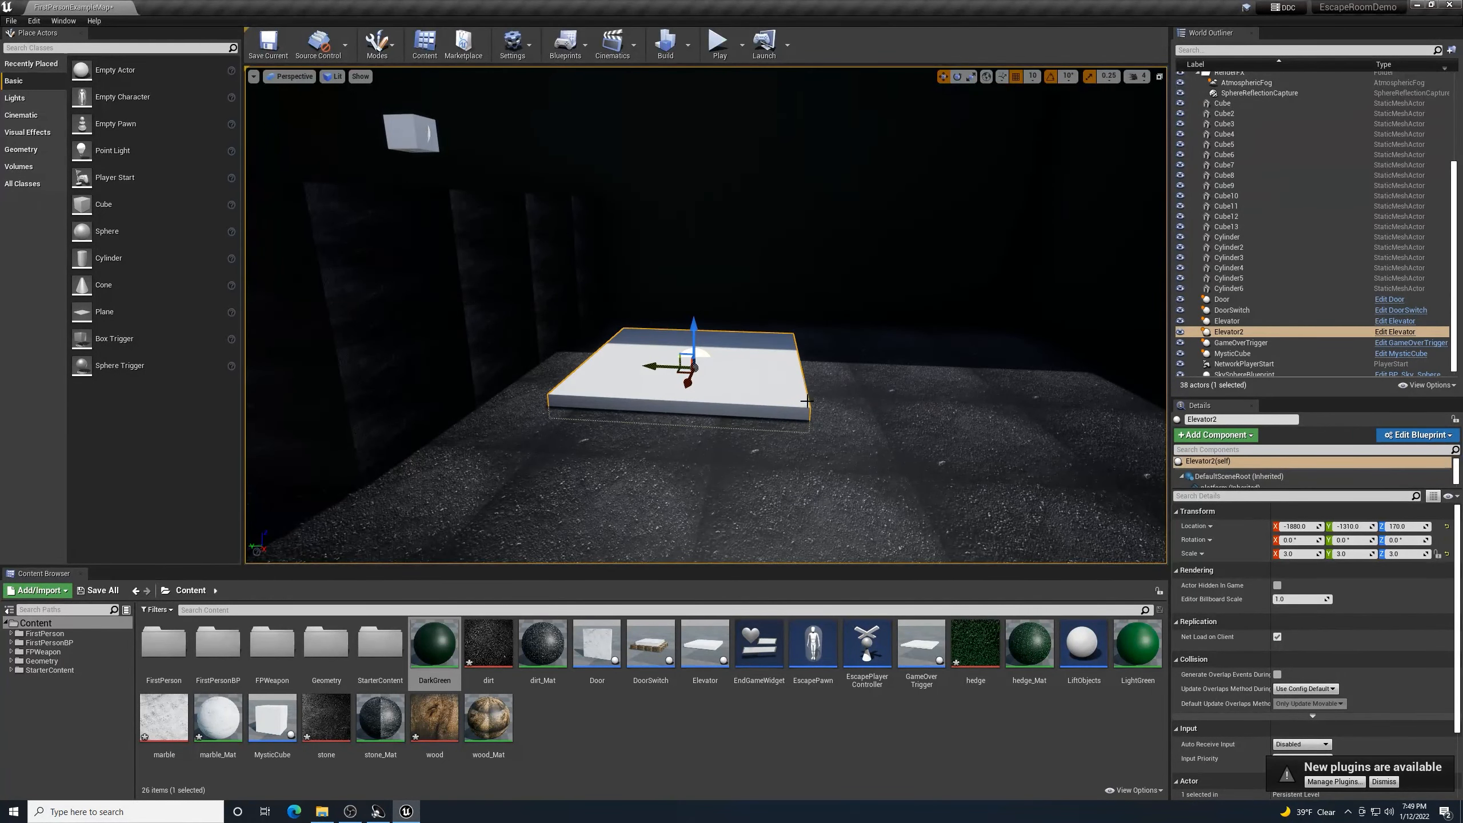
{"action": "right_click_drag", "start_coordinate": [892, 491], "coordinate": [749, 461]}
{"action": "key", "text": "f"}
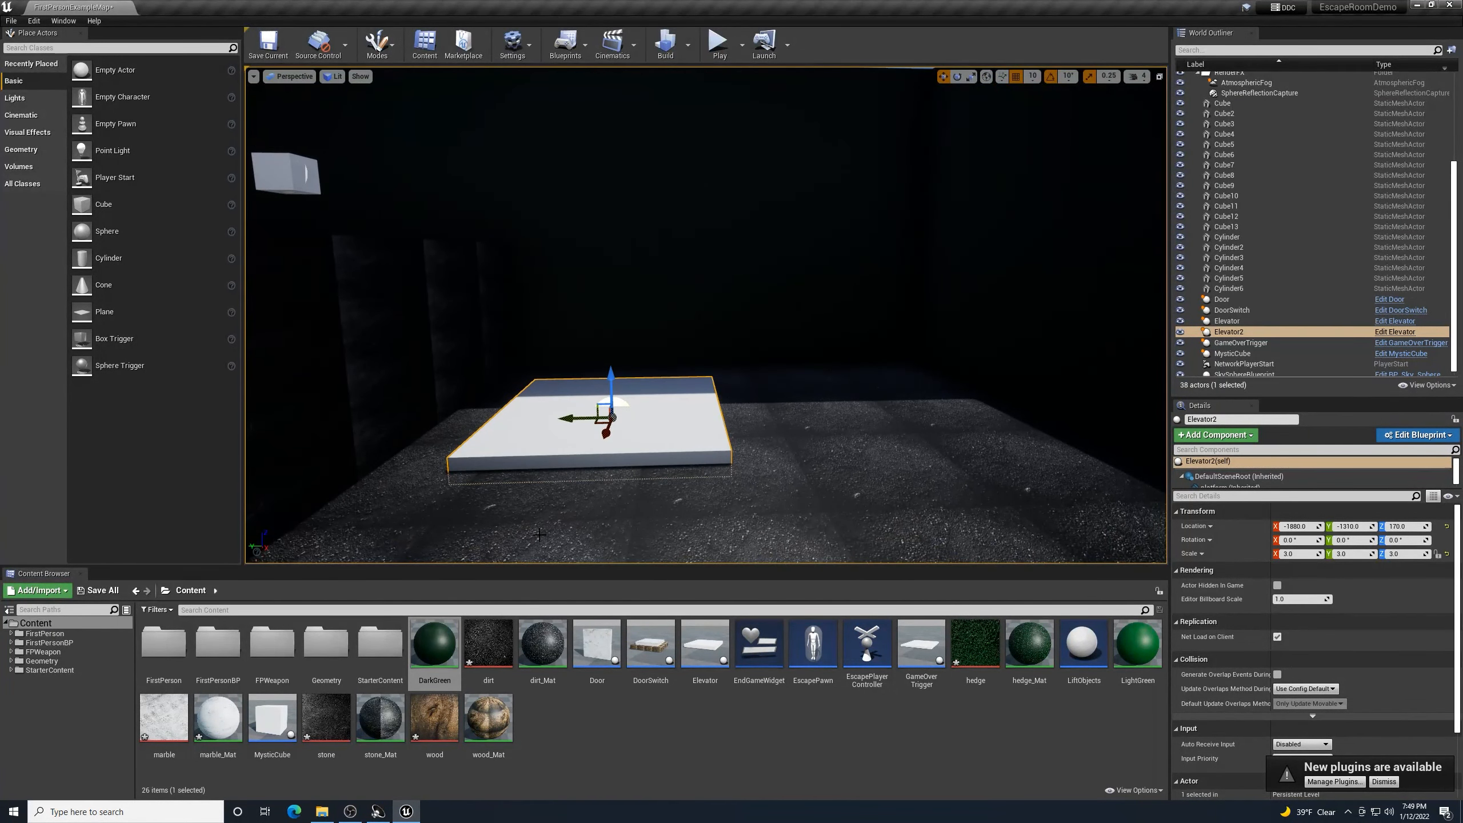
{"action": "left_click", "coordinate": [651, 455]}
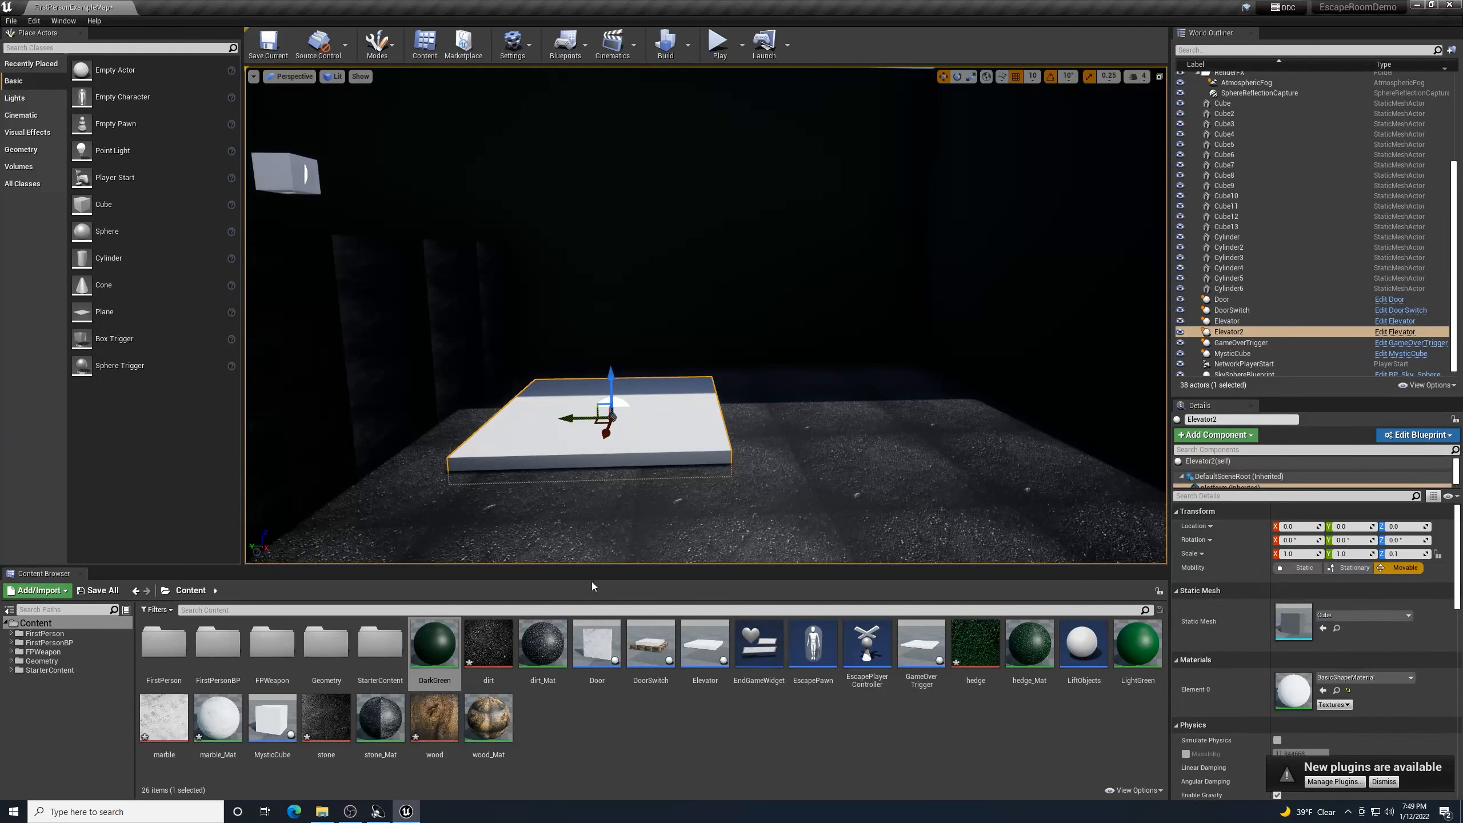
- Set the Elevator blueprint's platform material to marble_Mat and save the blueprint
{"action": "double_click", "coordinate": [702, 647]}
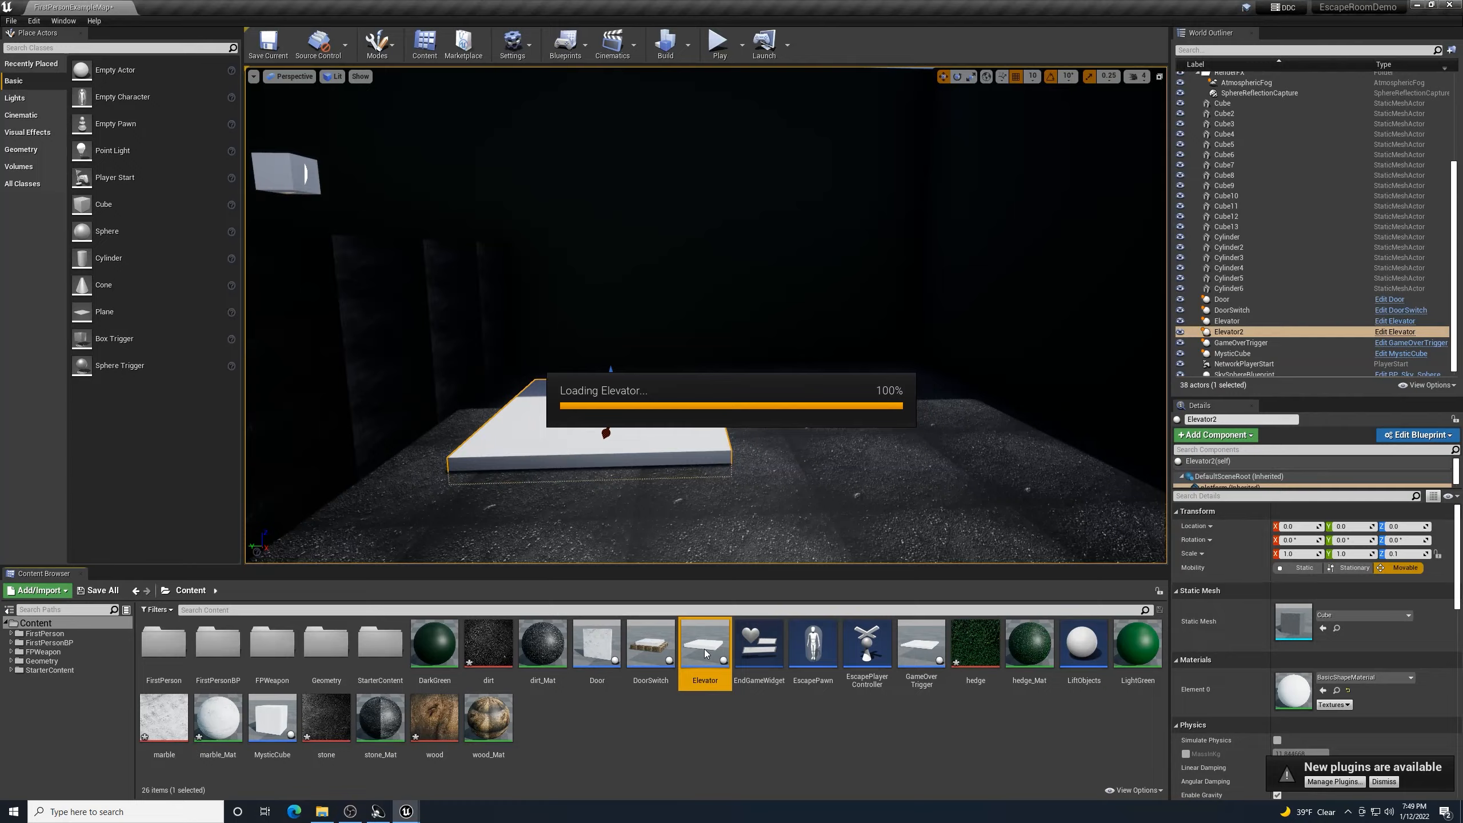
{"action": "left_click", "coordinate": [256, 72]}
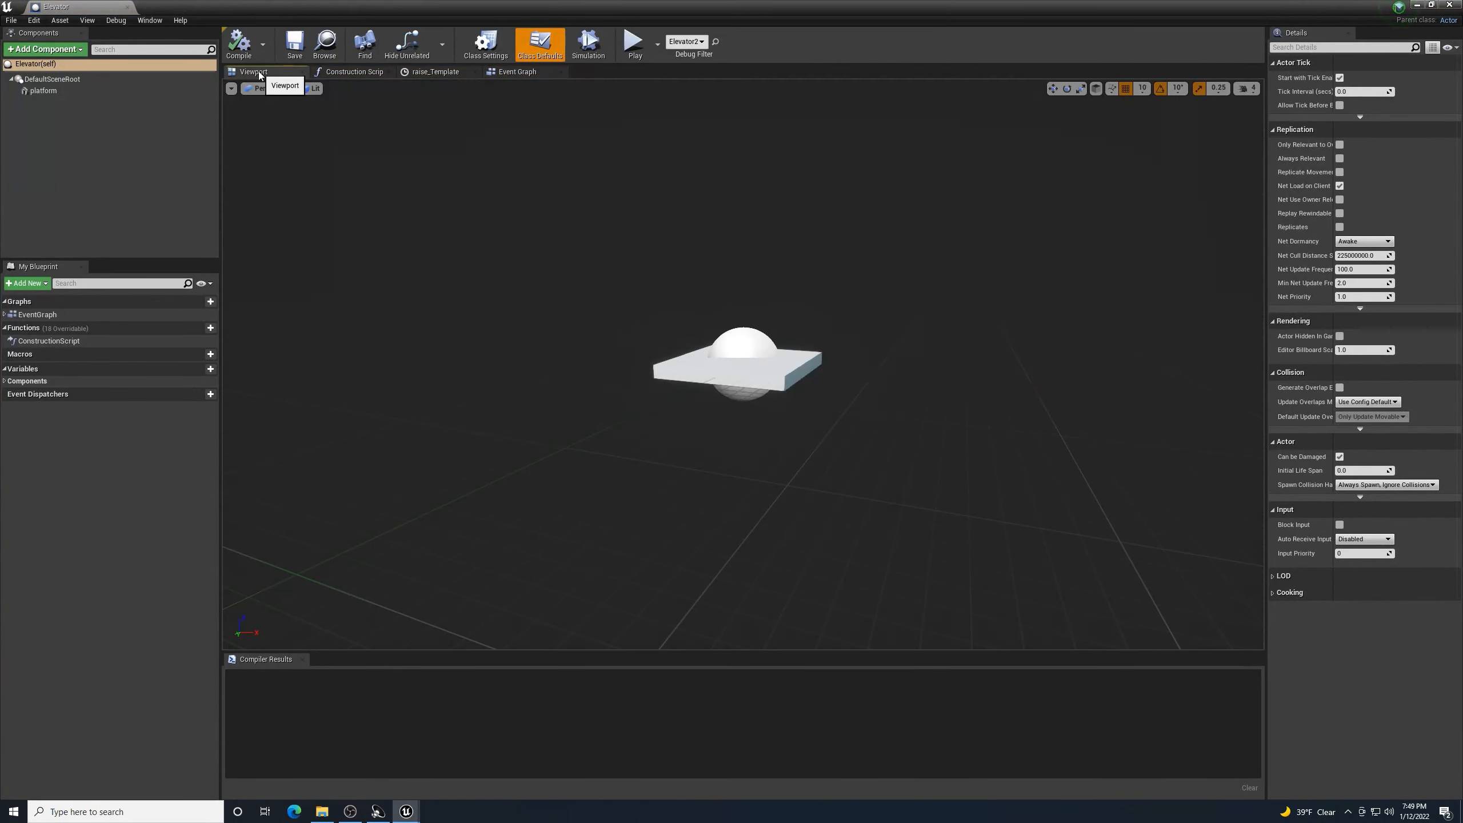
{"action": "left_click", "coordinate": [772, 381]}
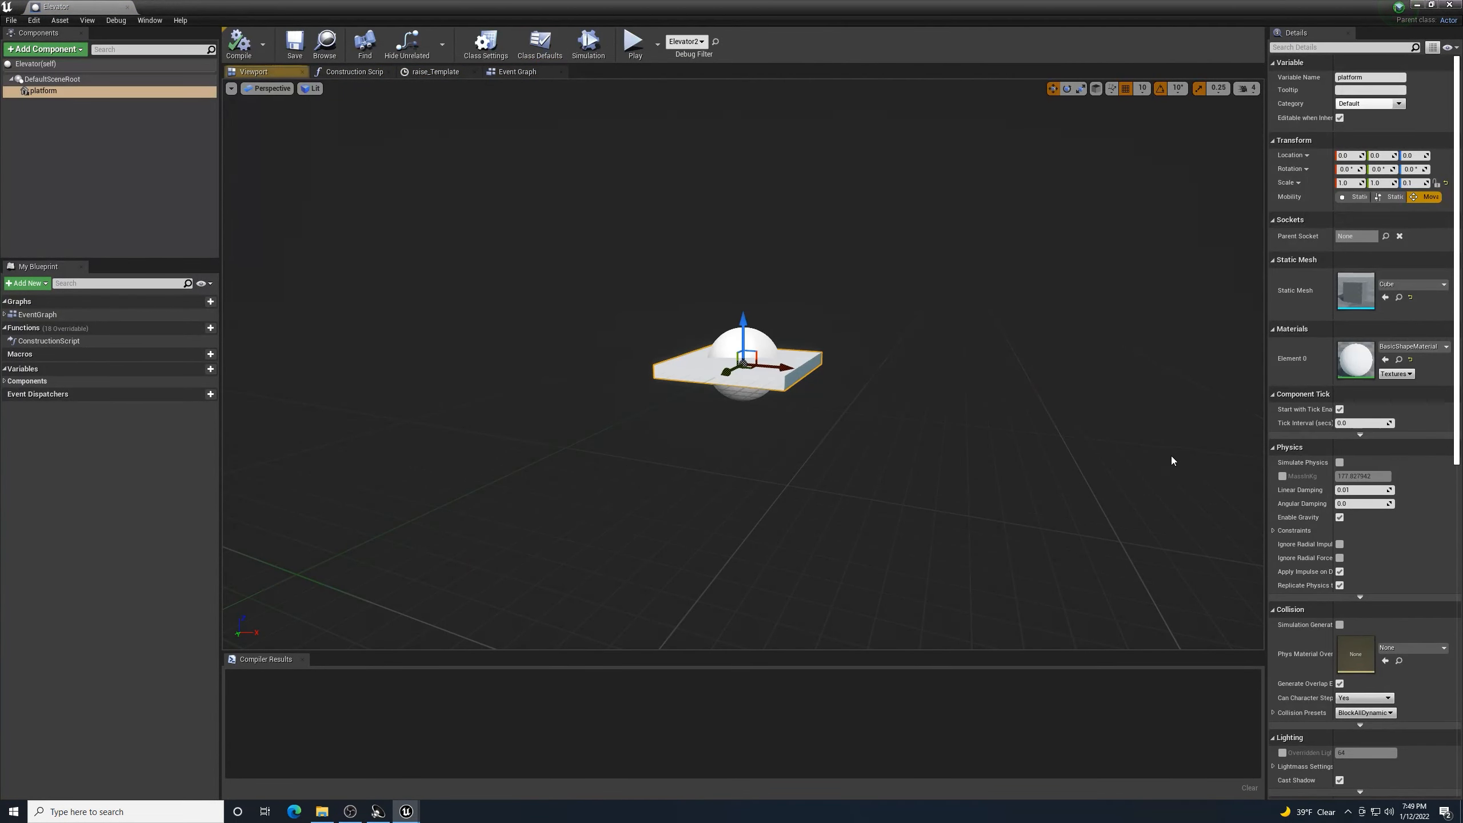
{"action": "scroll", "coordinate": [1168, 452], "scroll_direction": "up", "scroll_amount": 3}
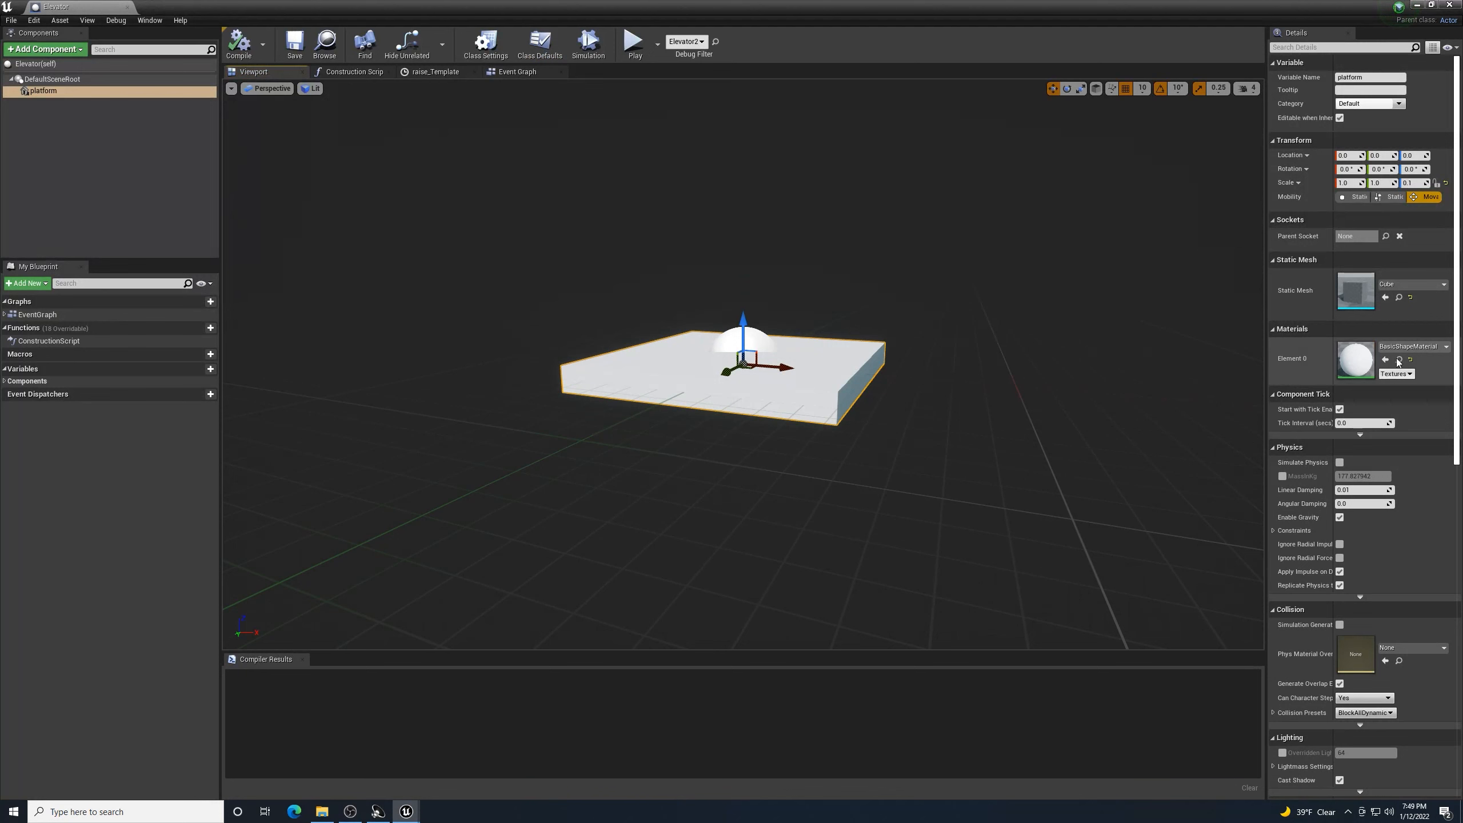
{"action": "left_click", "coordinate": [1440, 346]}
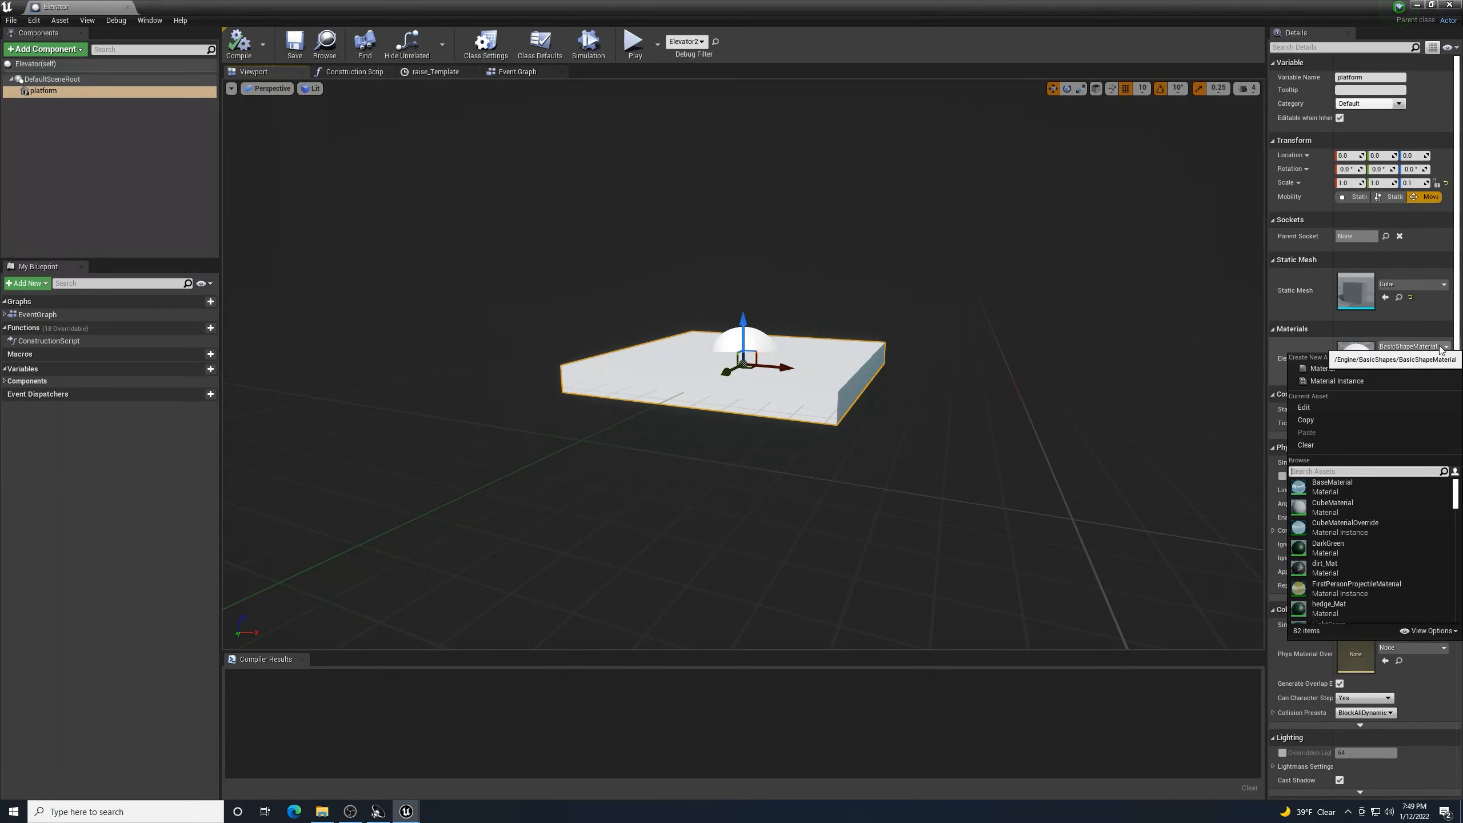
{"action": "type", "text": "marble"}
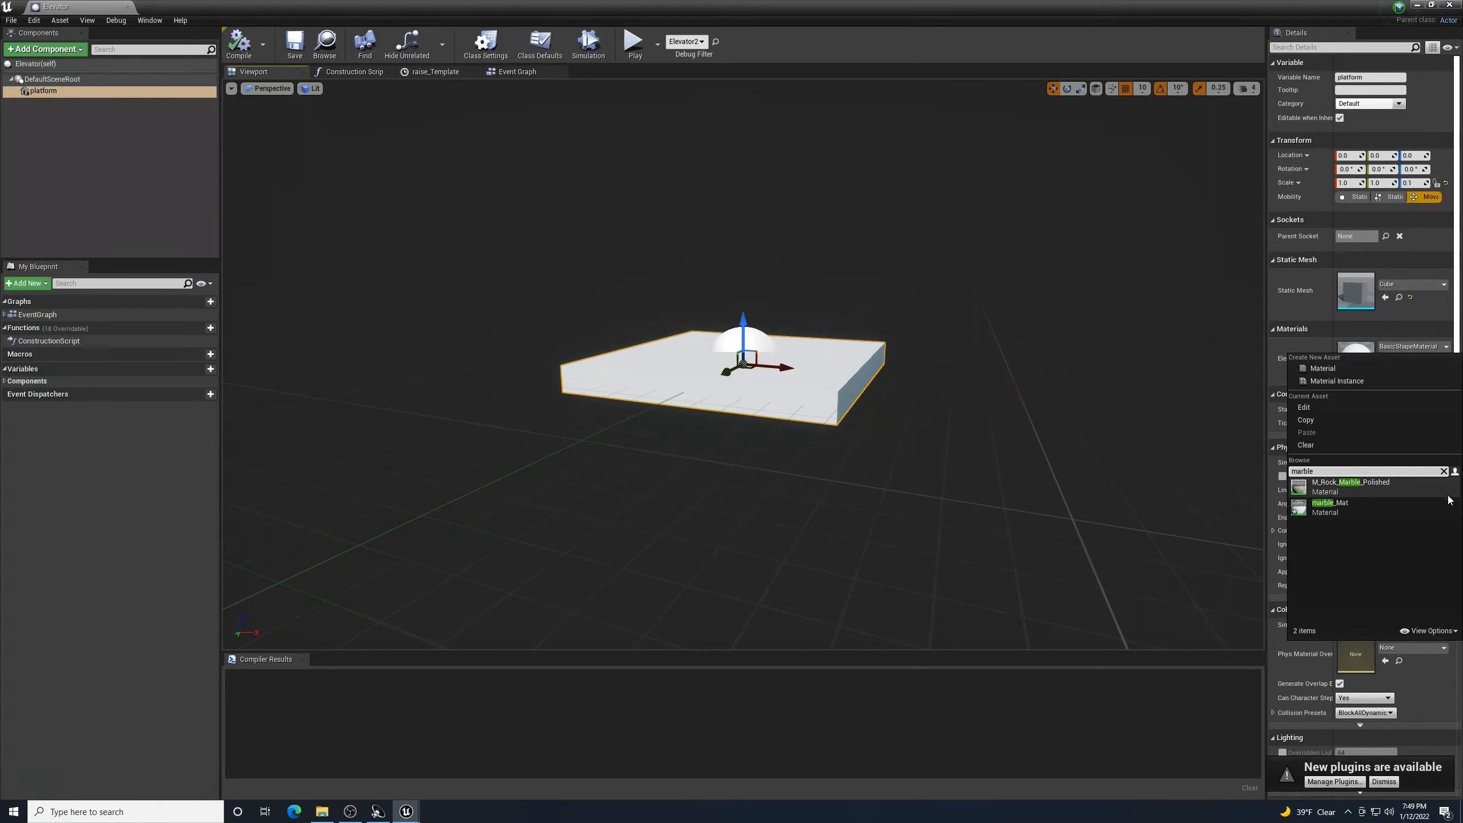
{"action": "left_click", "coordinate": [1367, 509]}
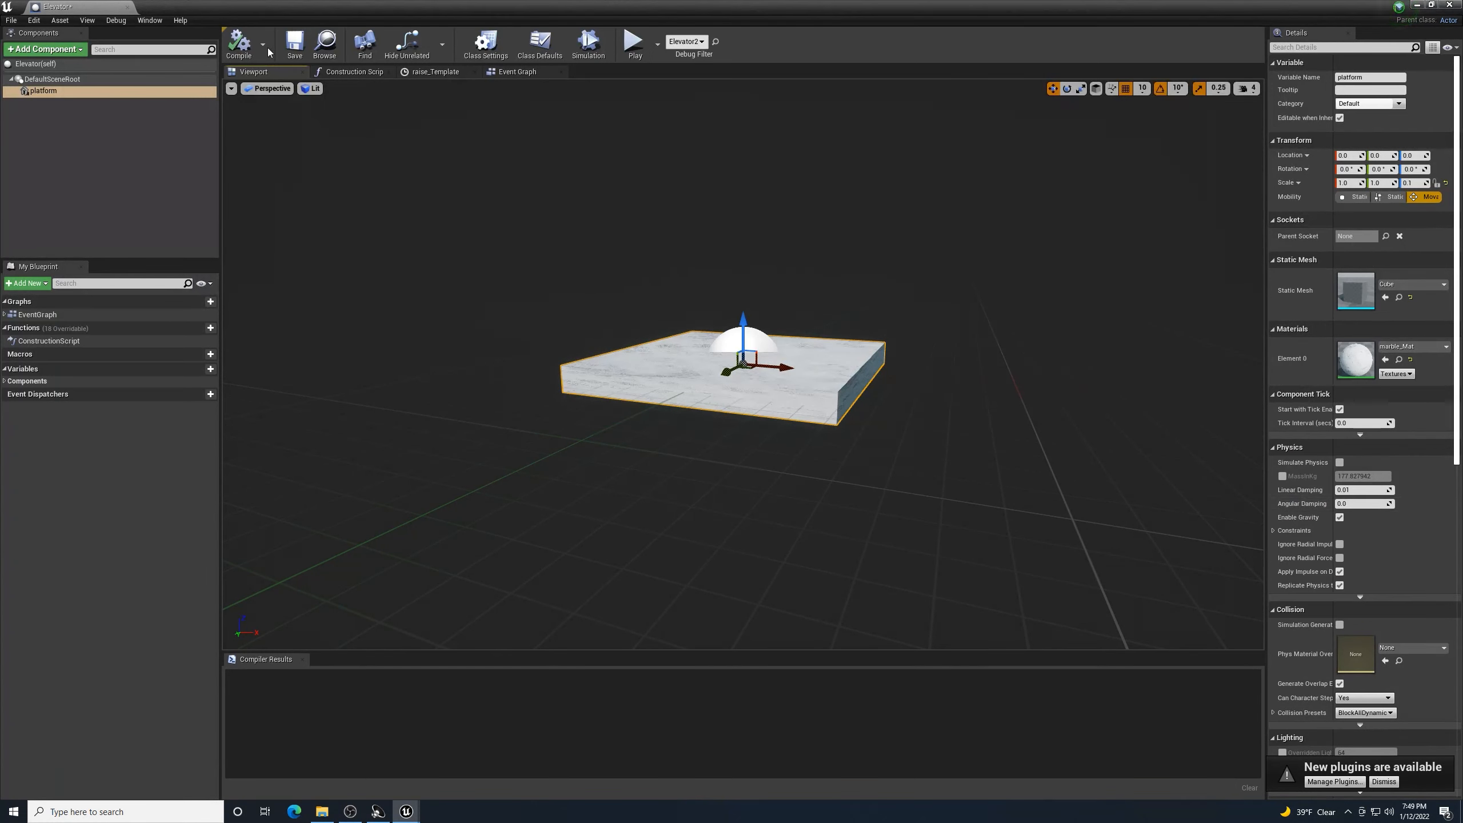
{"action": "left_click", "coordinate": [294, 43]}
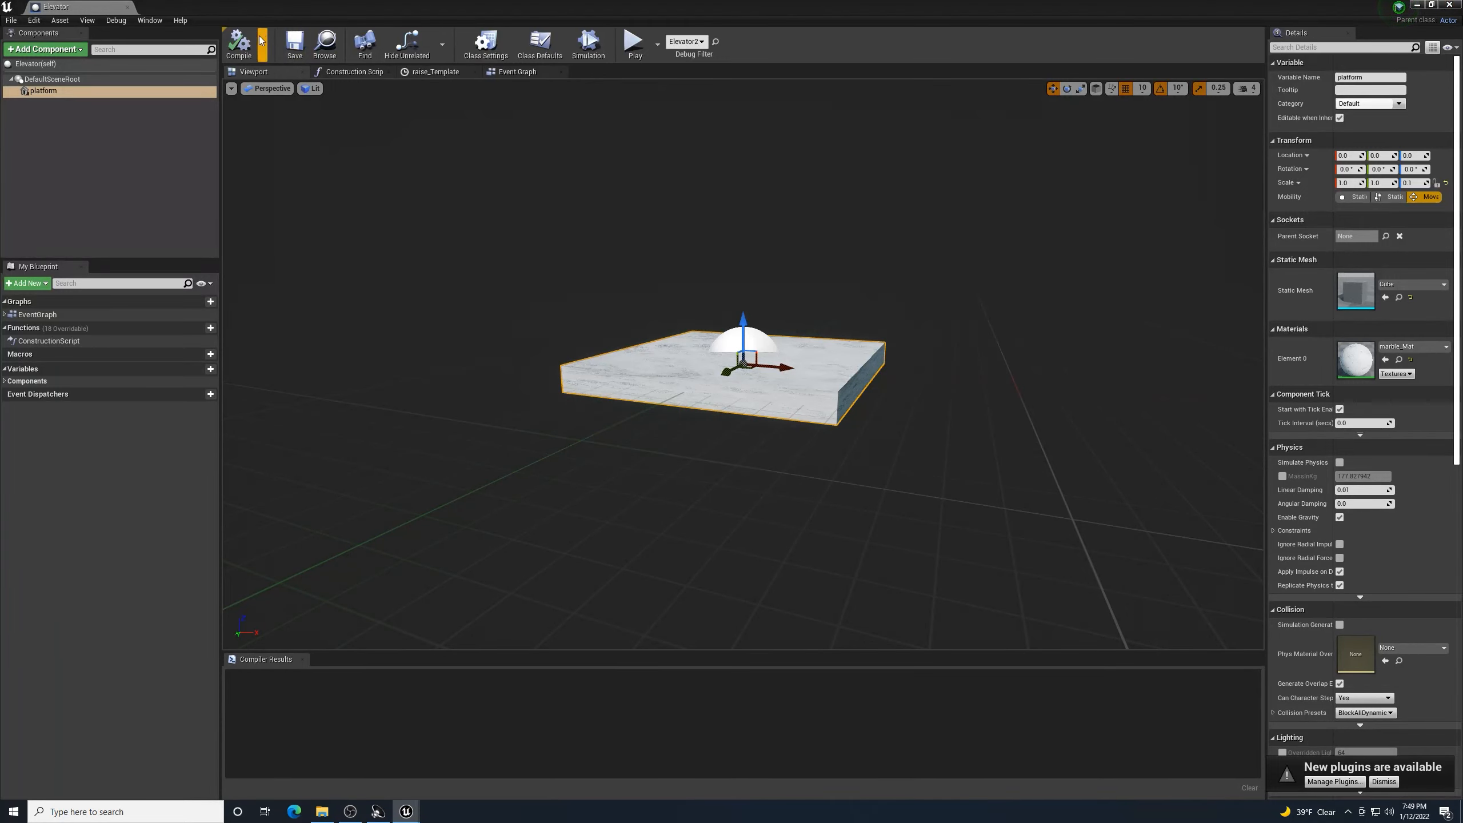
{"action": "left_click", "coordinate": [1449, 5]}
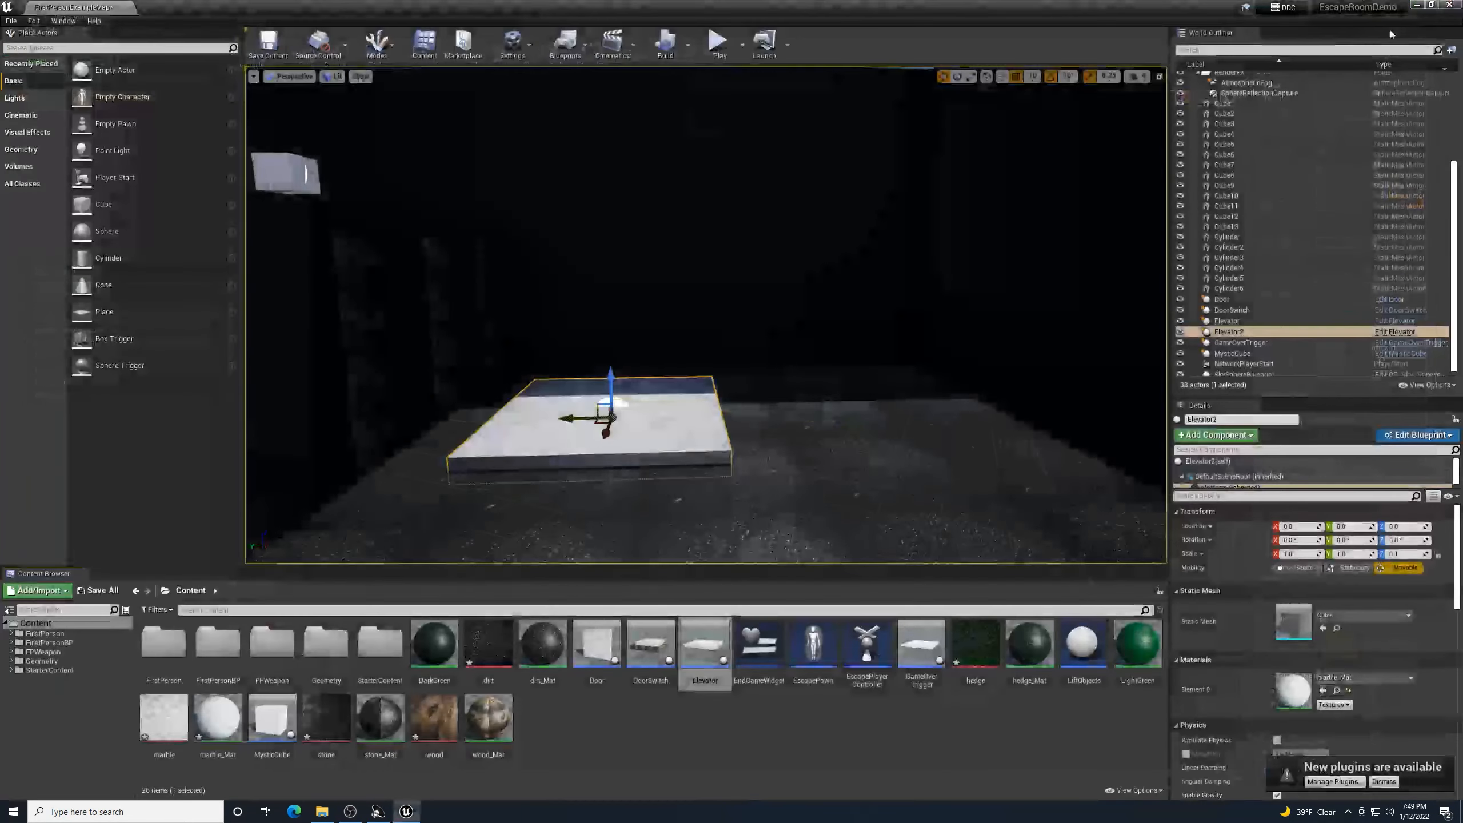
- Fly around to inspect the marble platform, then save the FirstPersonExampleMap level
{"action": "right_click_drag", "start_coordinate": [707, 315], "coordinate": [886, 305]}
{"action": "key", "text": "w"}
{"action": "key", "text": "w"}
{"action": "key", "text": "s"}
{"action": "key", "text": "s"}
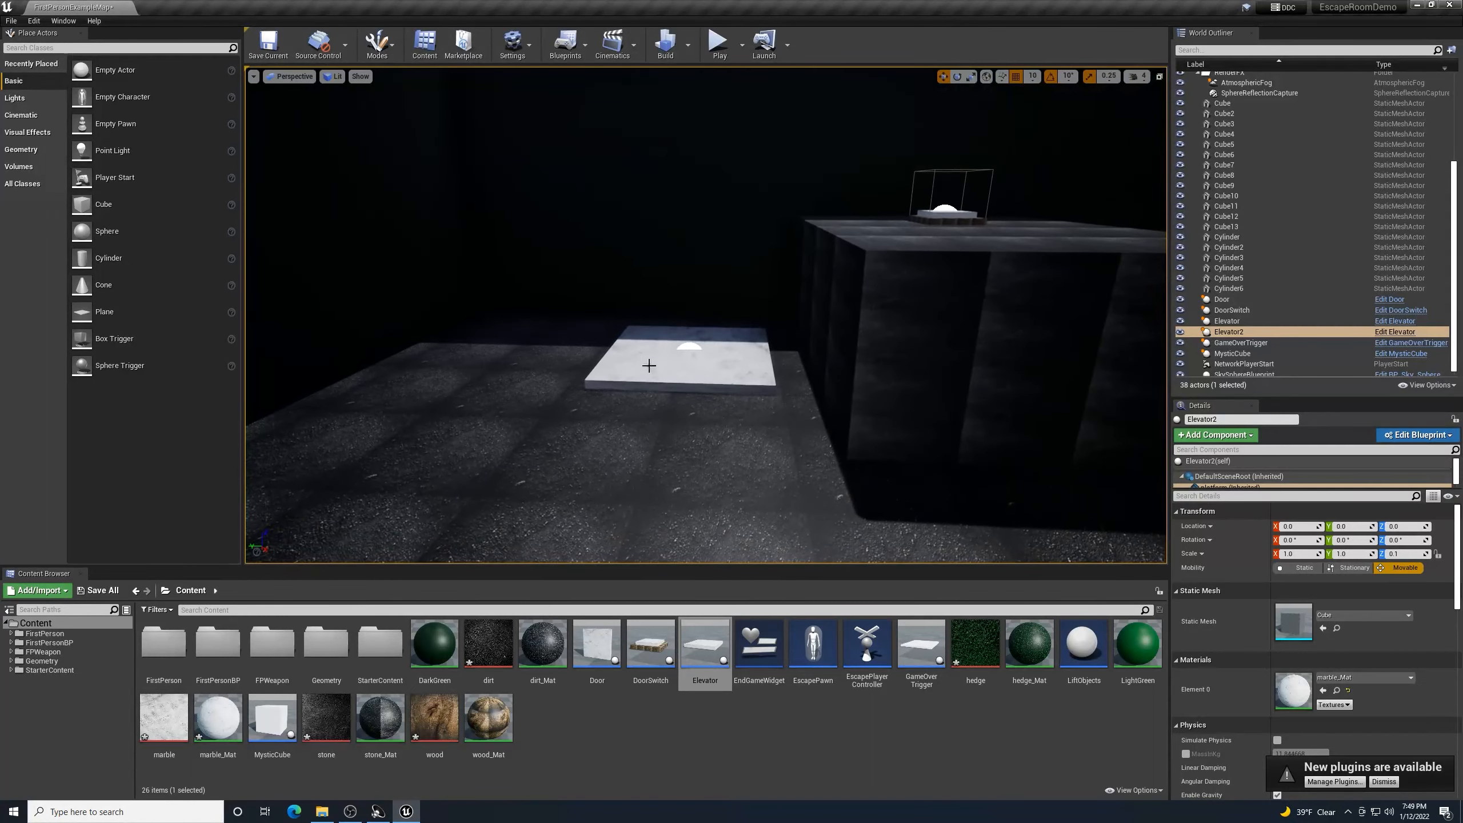
{"action": "right_click_drag", "start_coordinate": [655, 464], "coordinate": [814, 402]}
{"action": "key", "text": "w"}
{"action": "key", "text": "w"}
{"action": "key", "text": "w"}
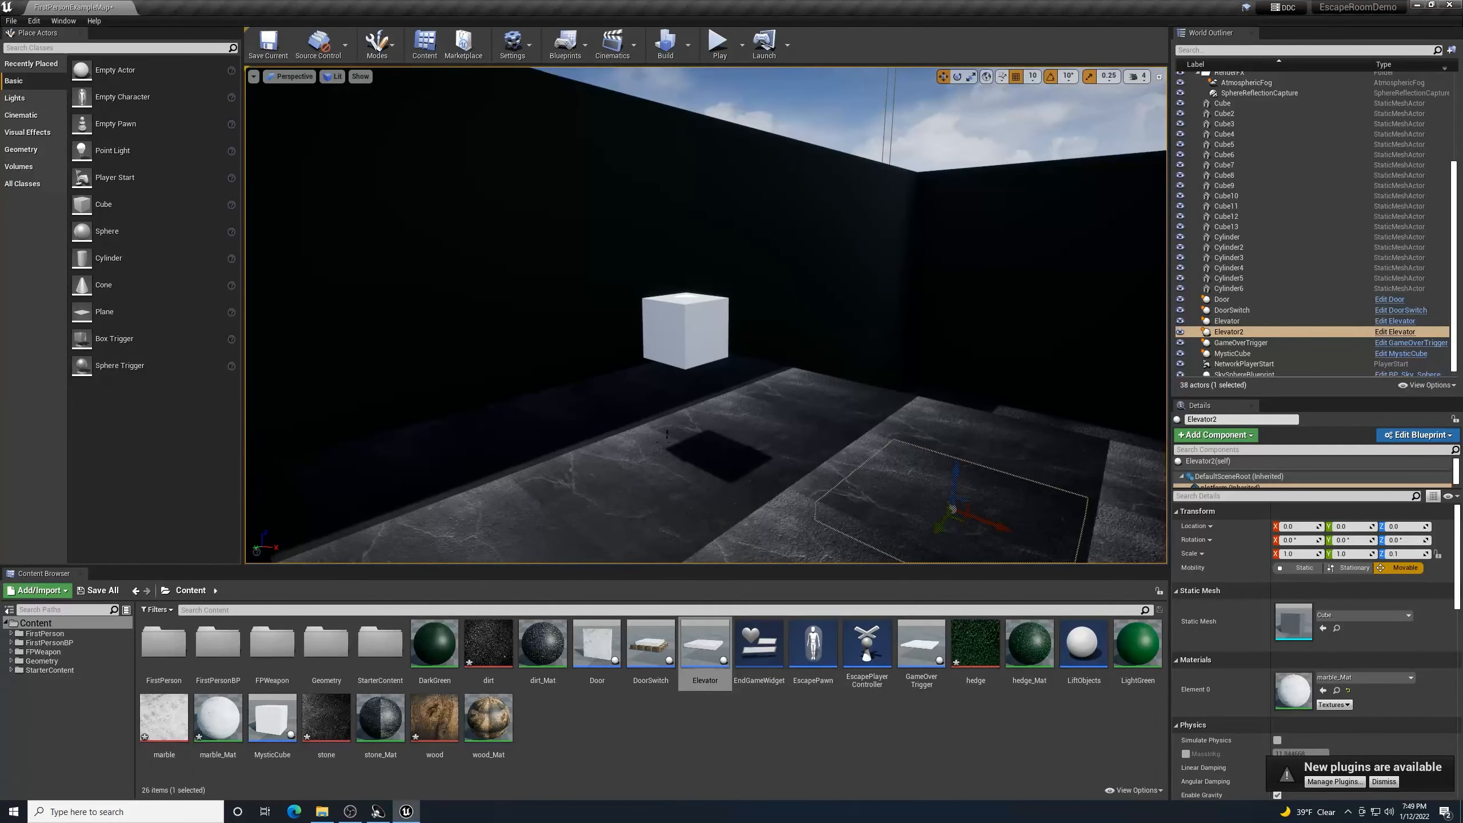
{"action": "left_click", "coordinate": [269, 45]}
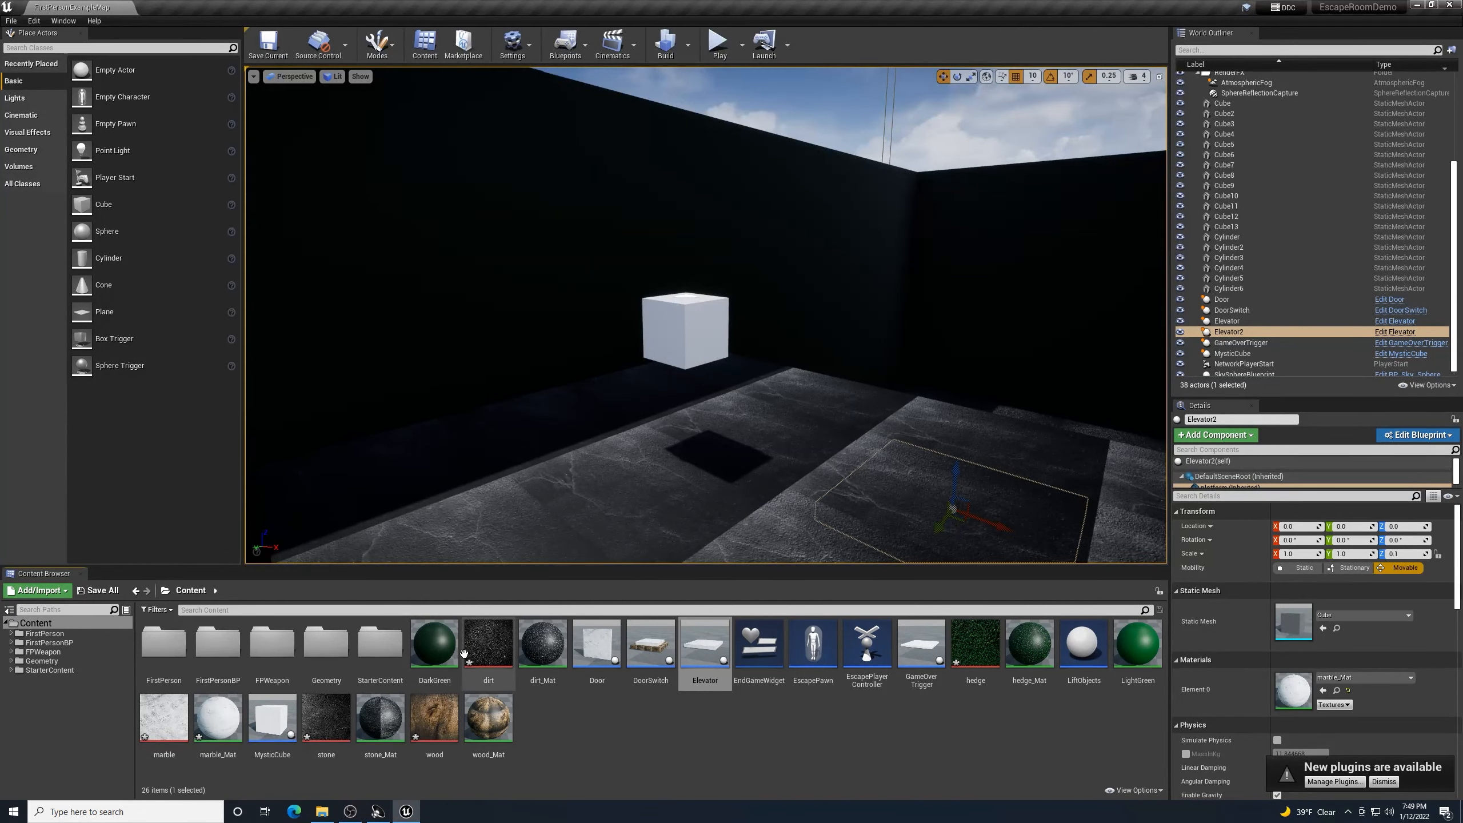
- Duplicate DarkGreen, name the copy MysticGlowMat, and select it in Content
{"action": "right_click", "coordinate": [447, 648]}
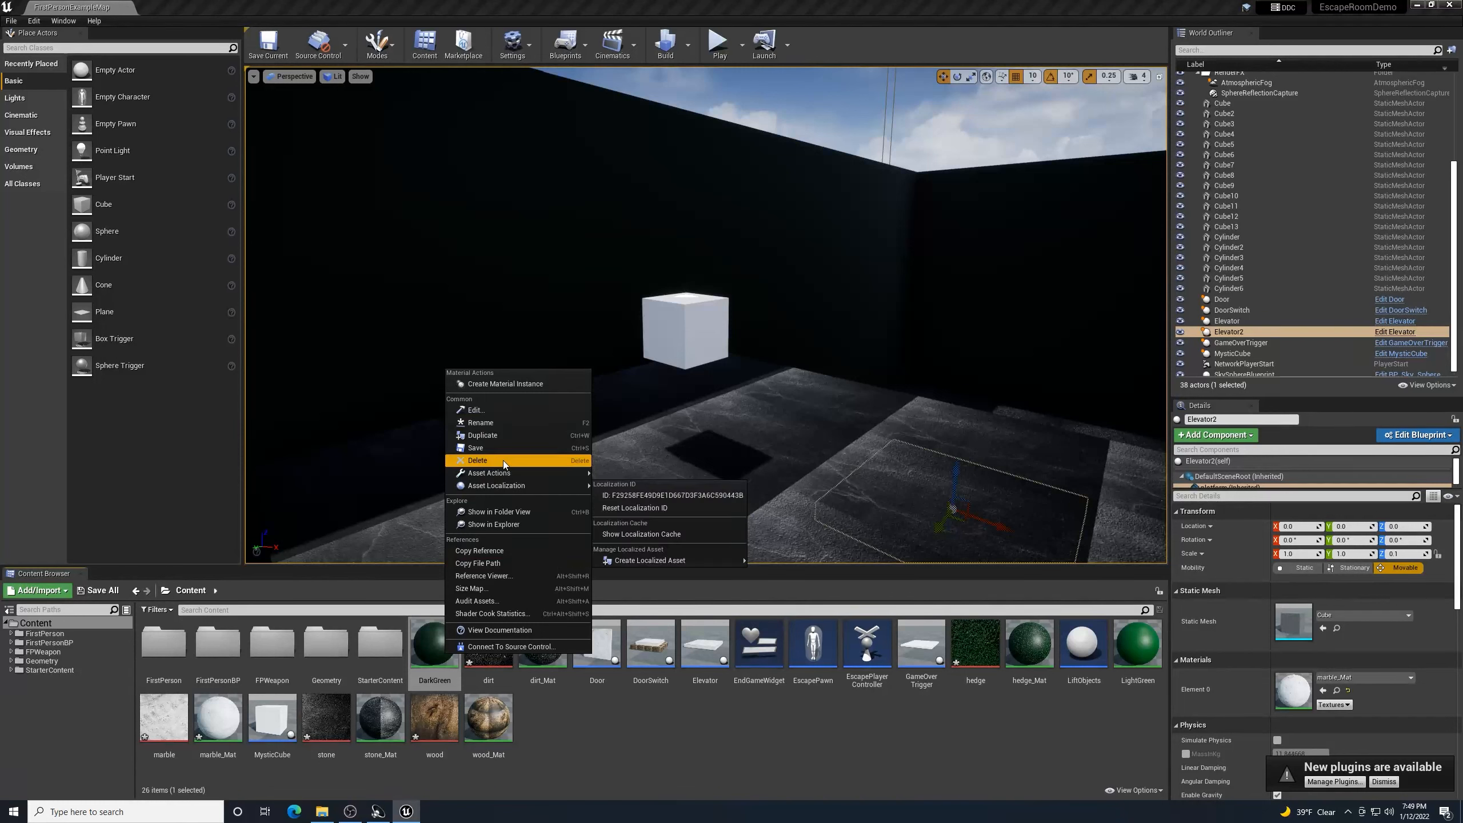
{"action": "left_click", "coordinate": [512, 435]}
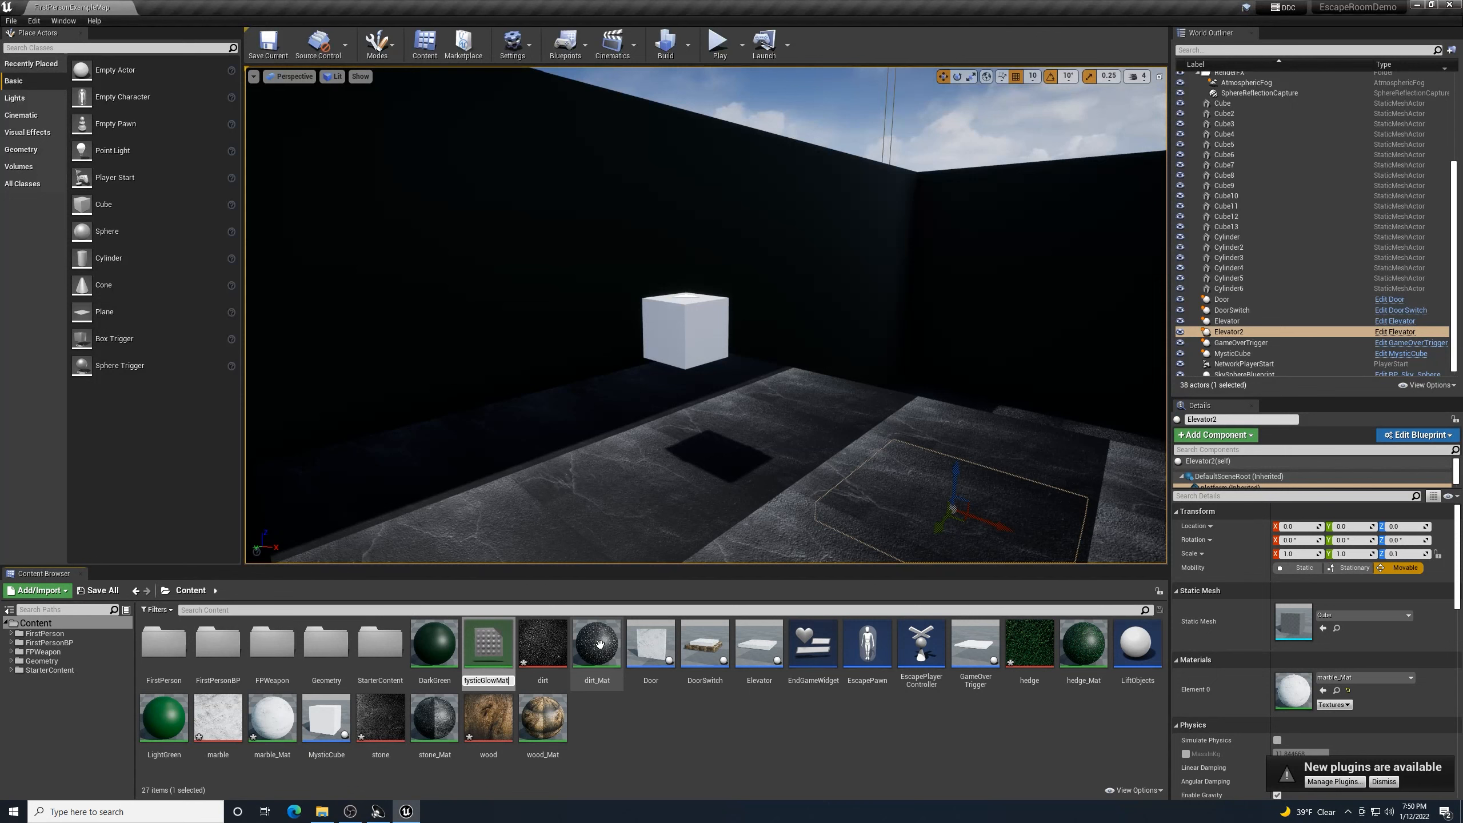
{"action": "key", "text": "Return"}
{"action": "right_click", "coordinate": [434, 667]}
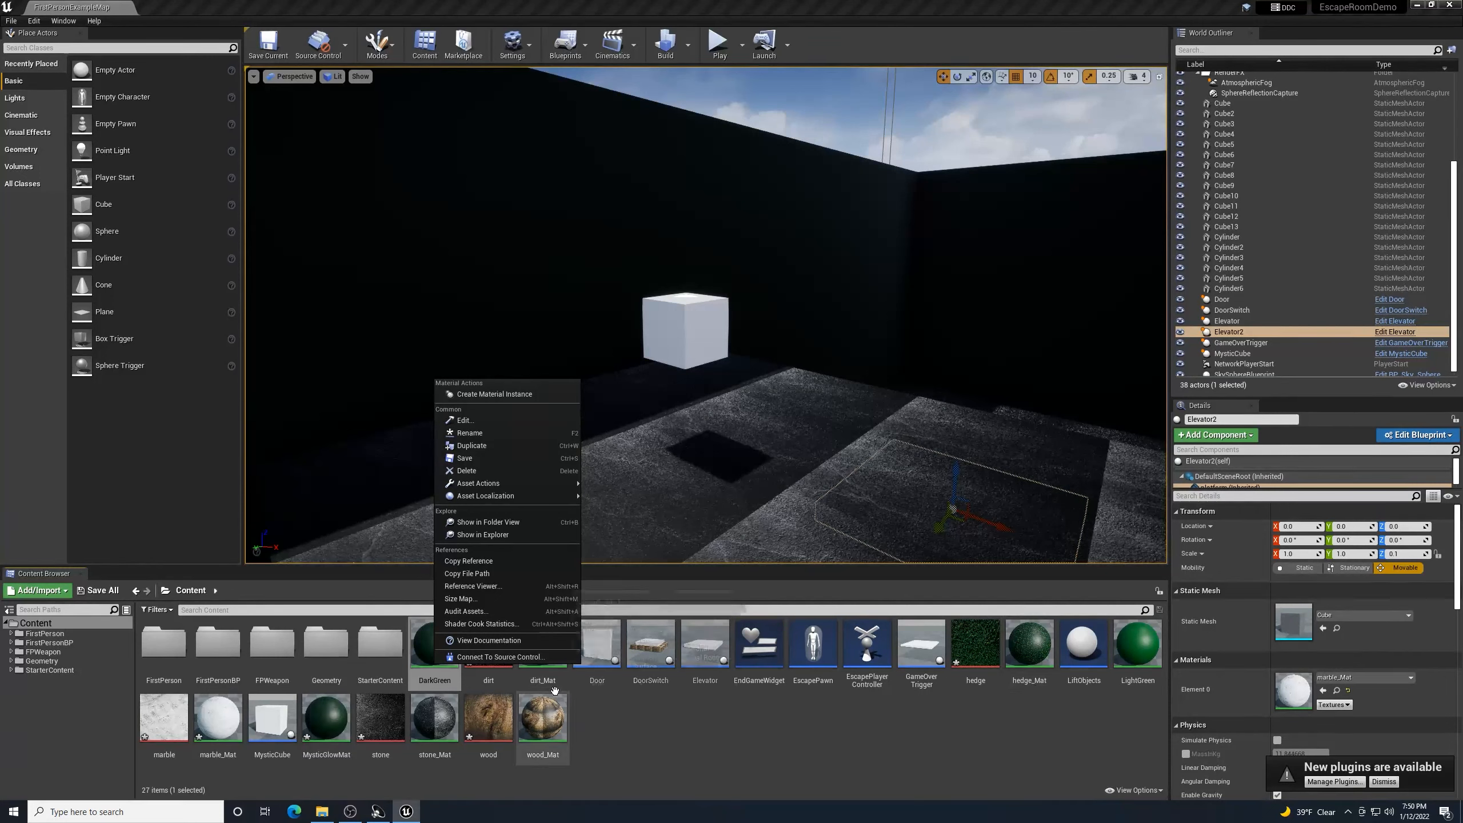
{"action": "left_click", "coordinate": [728, 769]}
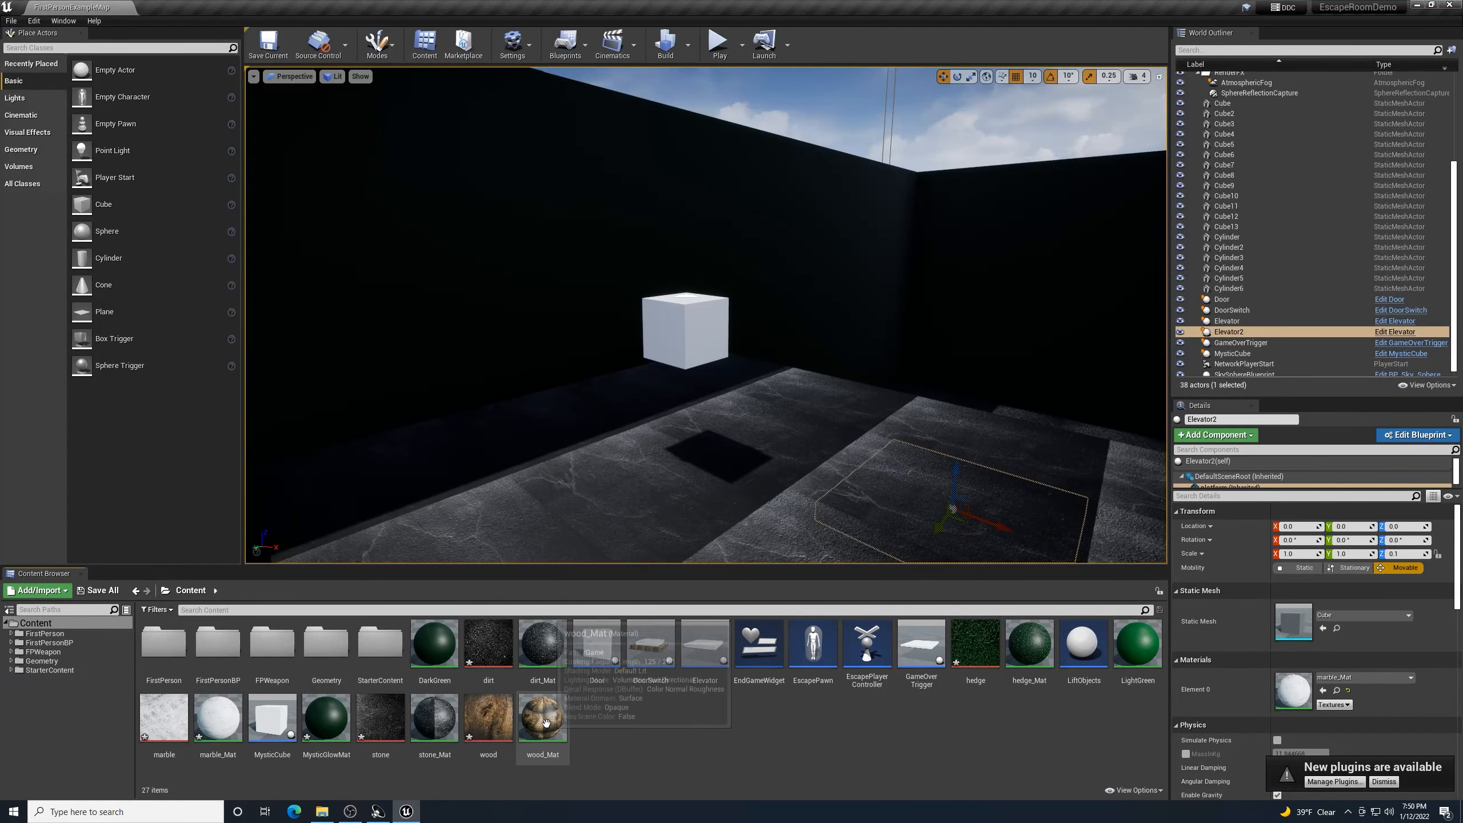
{"action": "left_click", "coordinate": [325, 716]}
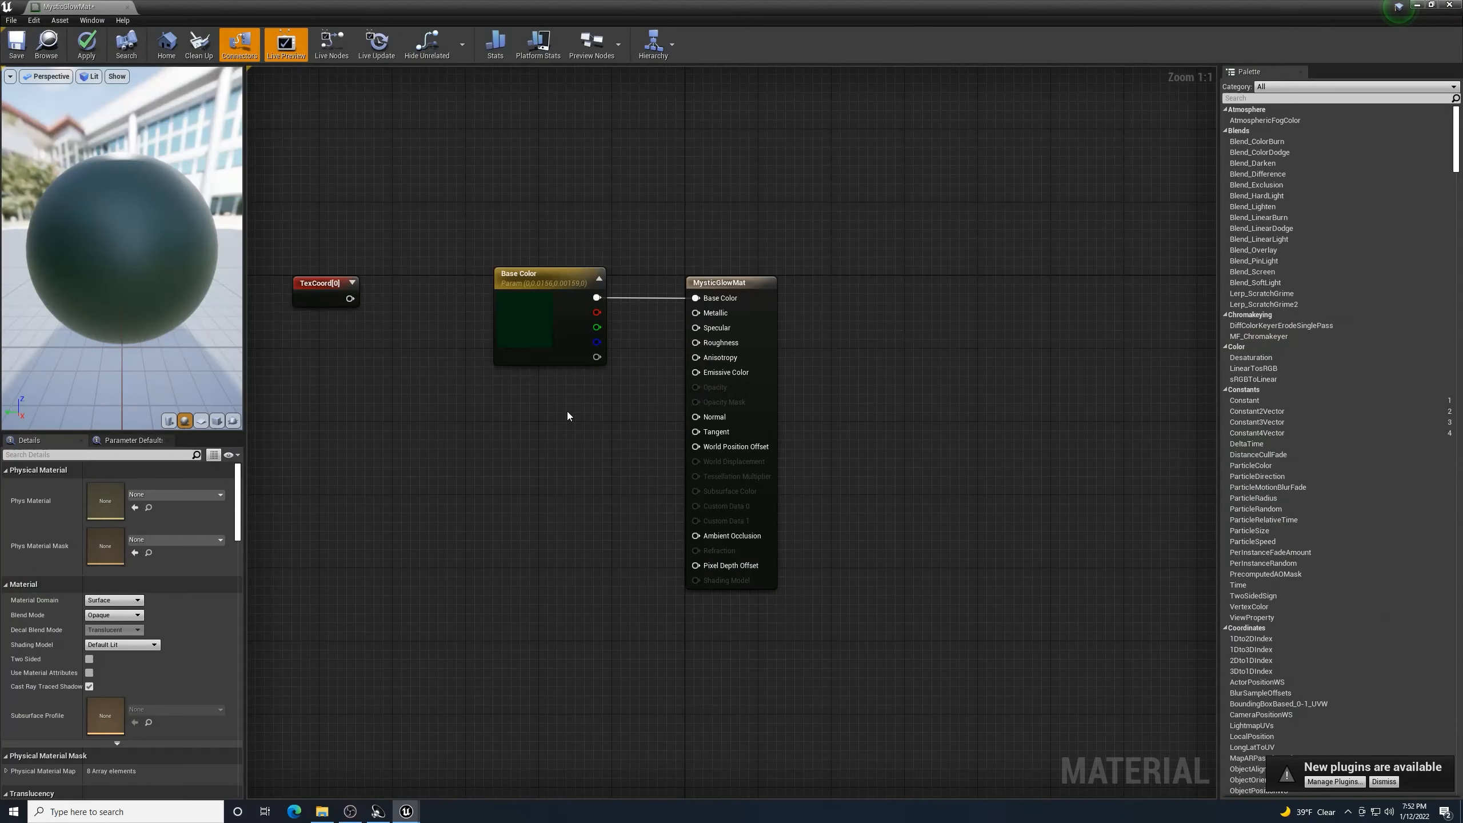
- Duplicate the Base Color parameter node and wire the copy into Emissive Color
{"action": "left_click", "coordinate": [546, 273]}
{"action": "key", "text": "ctrl+w"}
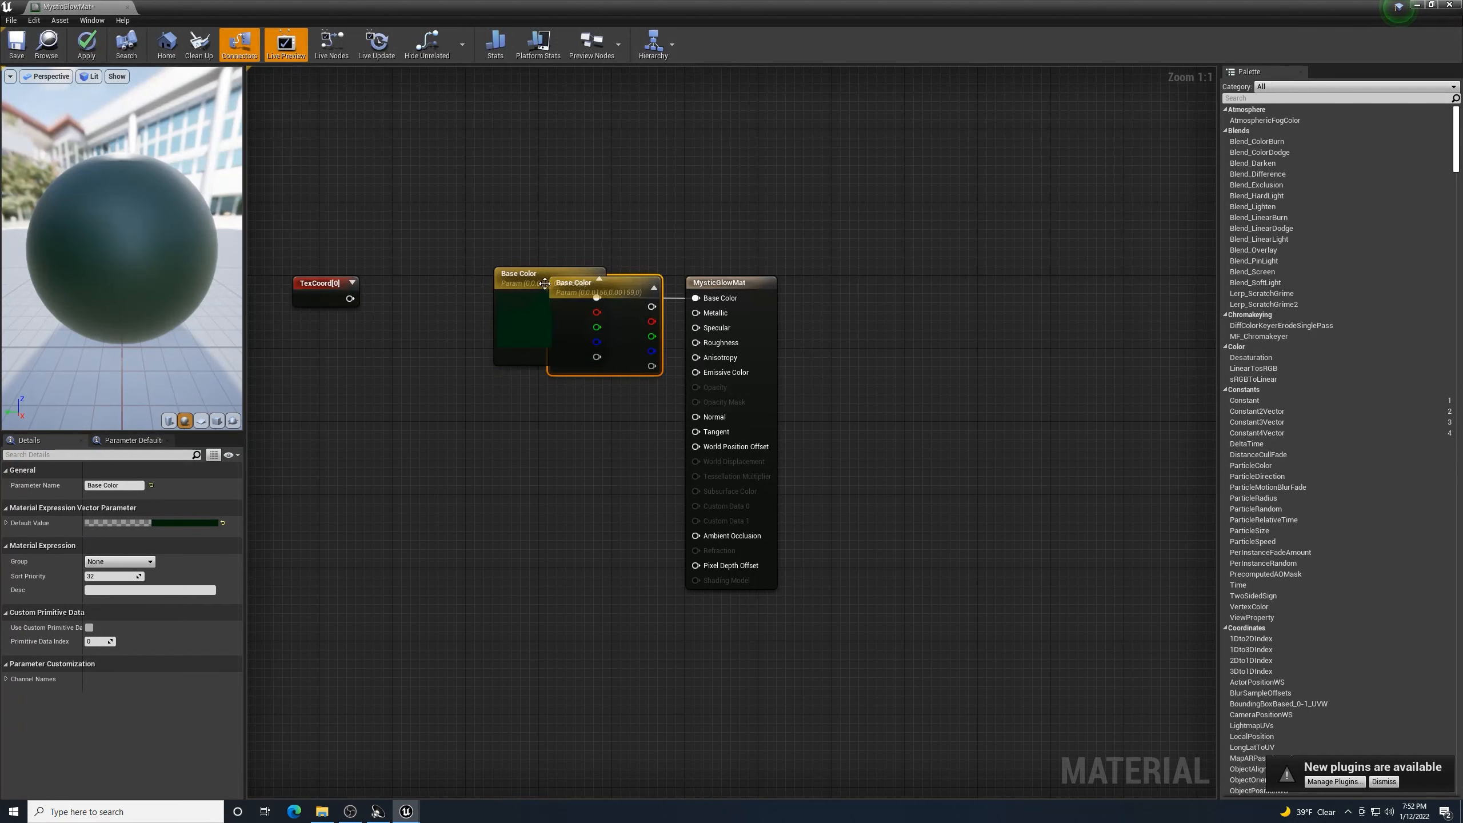
{"action": "left_click_drag", "start_coordinate": [545, 275], "coordinate": [552, 437]}
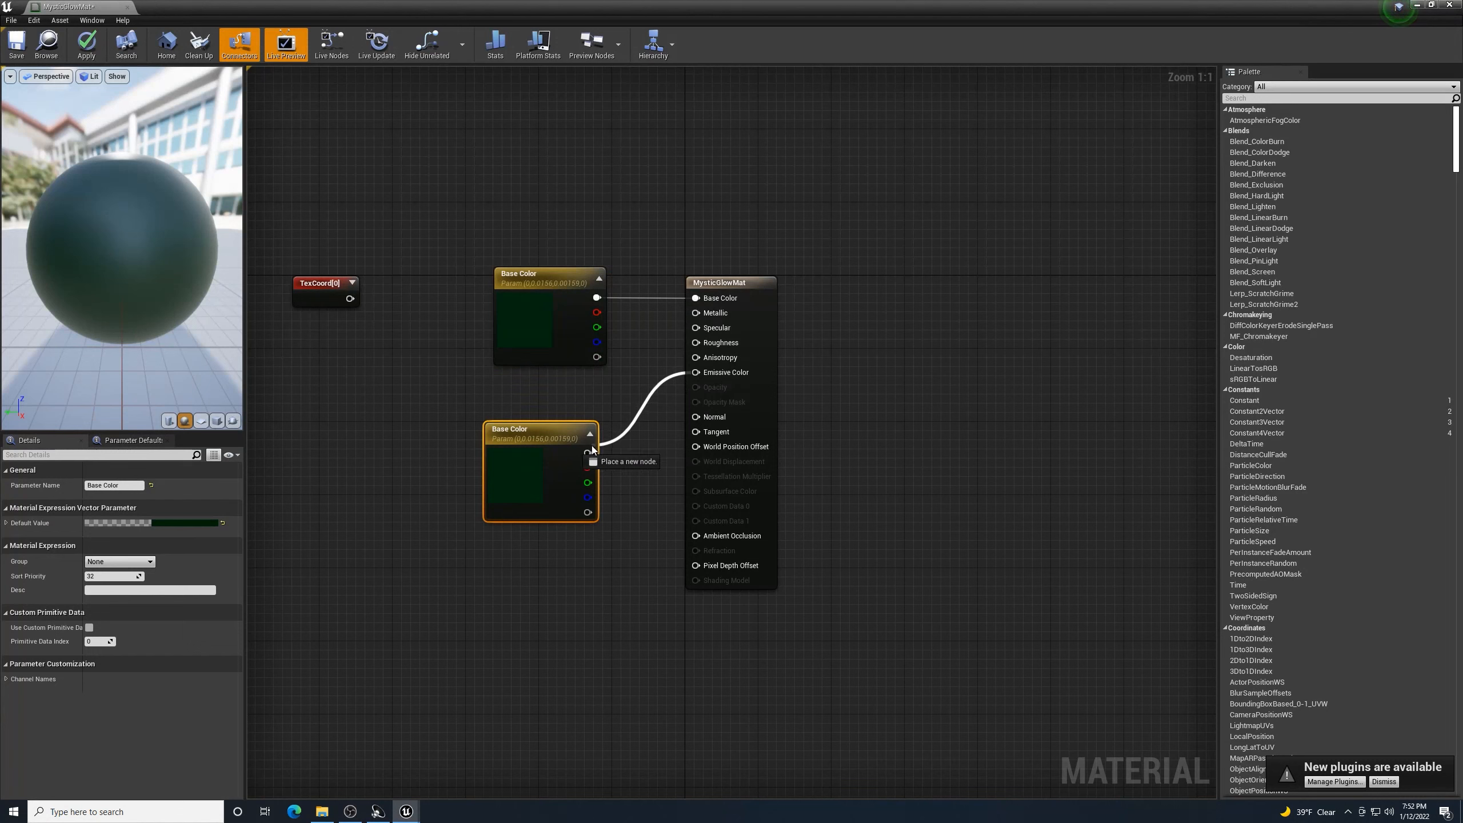
{"action": "left_click_drag", "start_coordinate": [592, 451], "coordinate": [534, 421]}
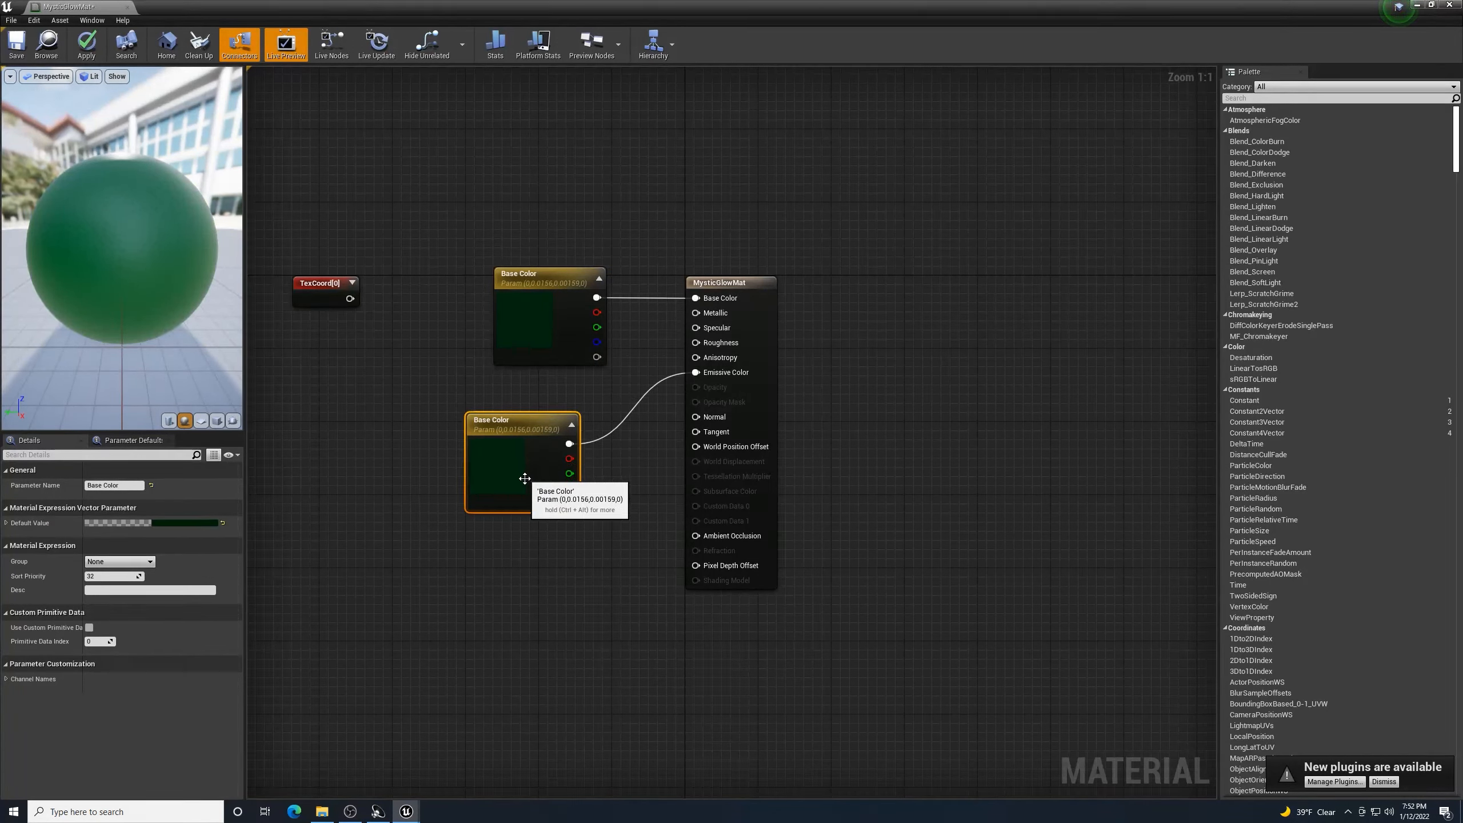
- Set the copied emissive colour parameter to a light blue shade
{"action": "double_click", "coordinate": [484, 465]}
{"action": "left_click", "coordinate": [525, 558]}
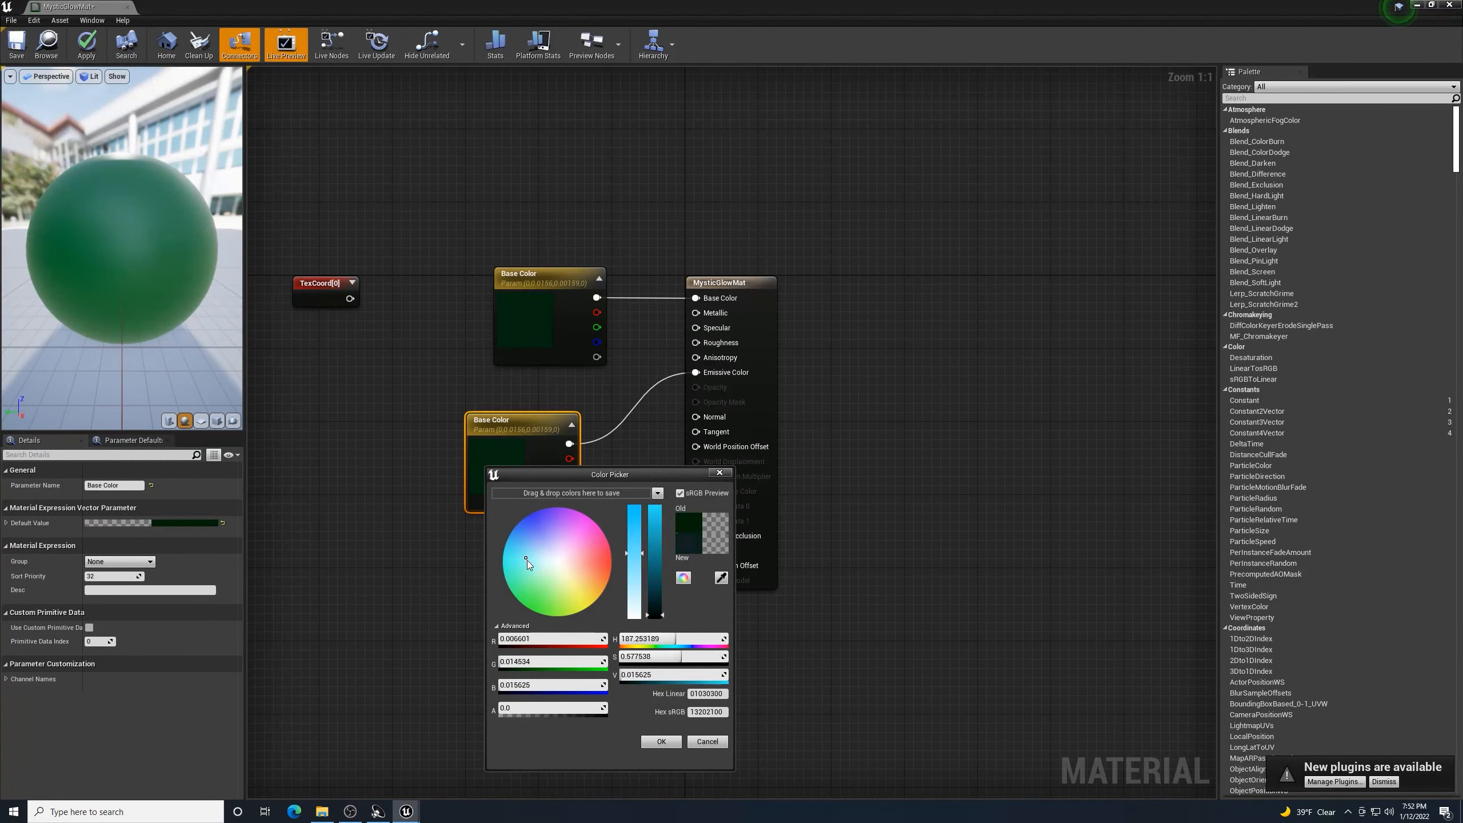
{"action": "left_click_drag", "start_coordinate": [526, 560], "coordinate": [529, 562]}
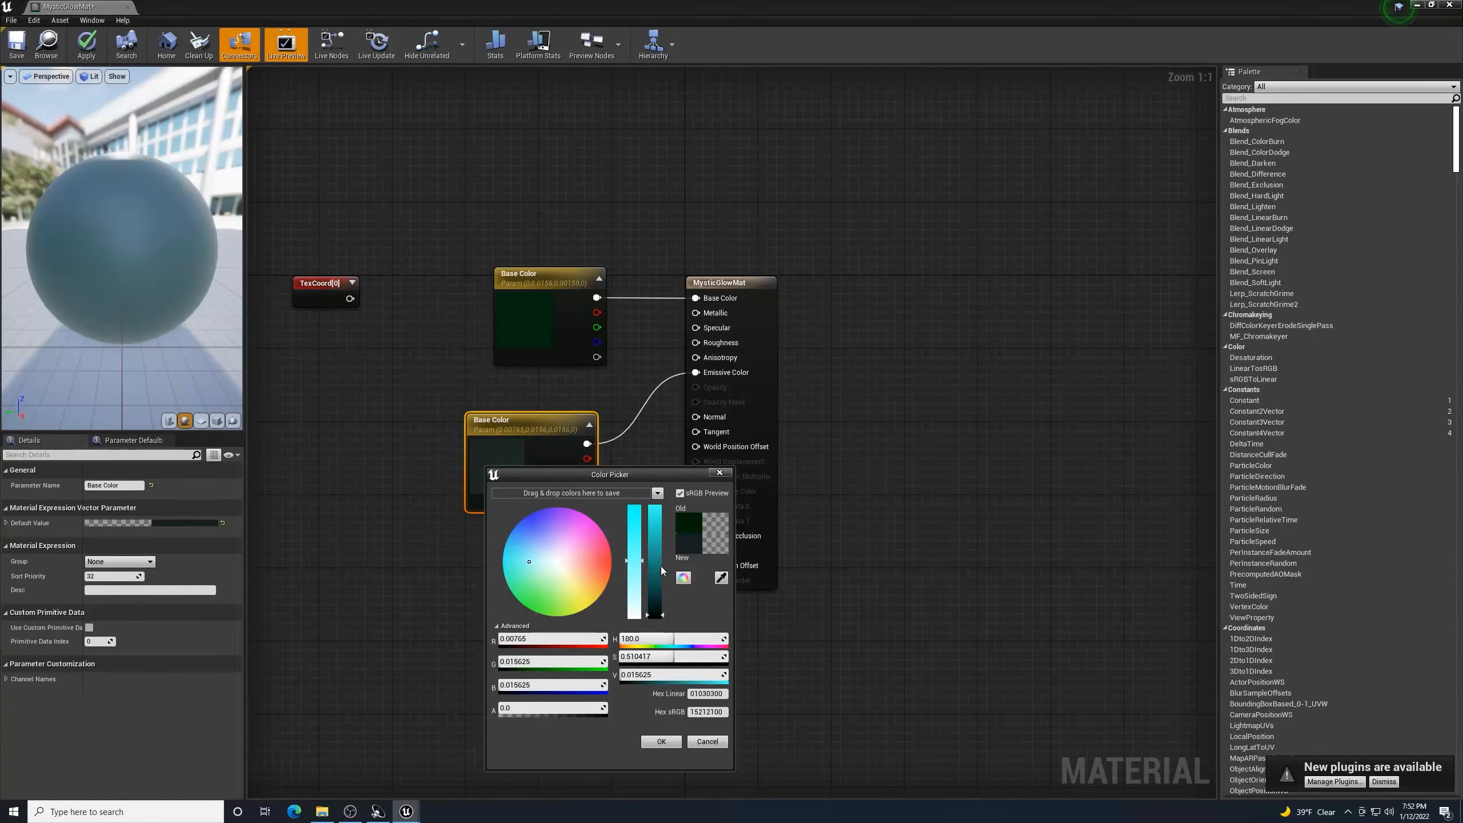
{"action": "left_click_drag", "start_coordinate": [663, 616], "coordinate": [655, 507]}
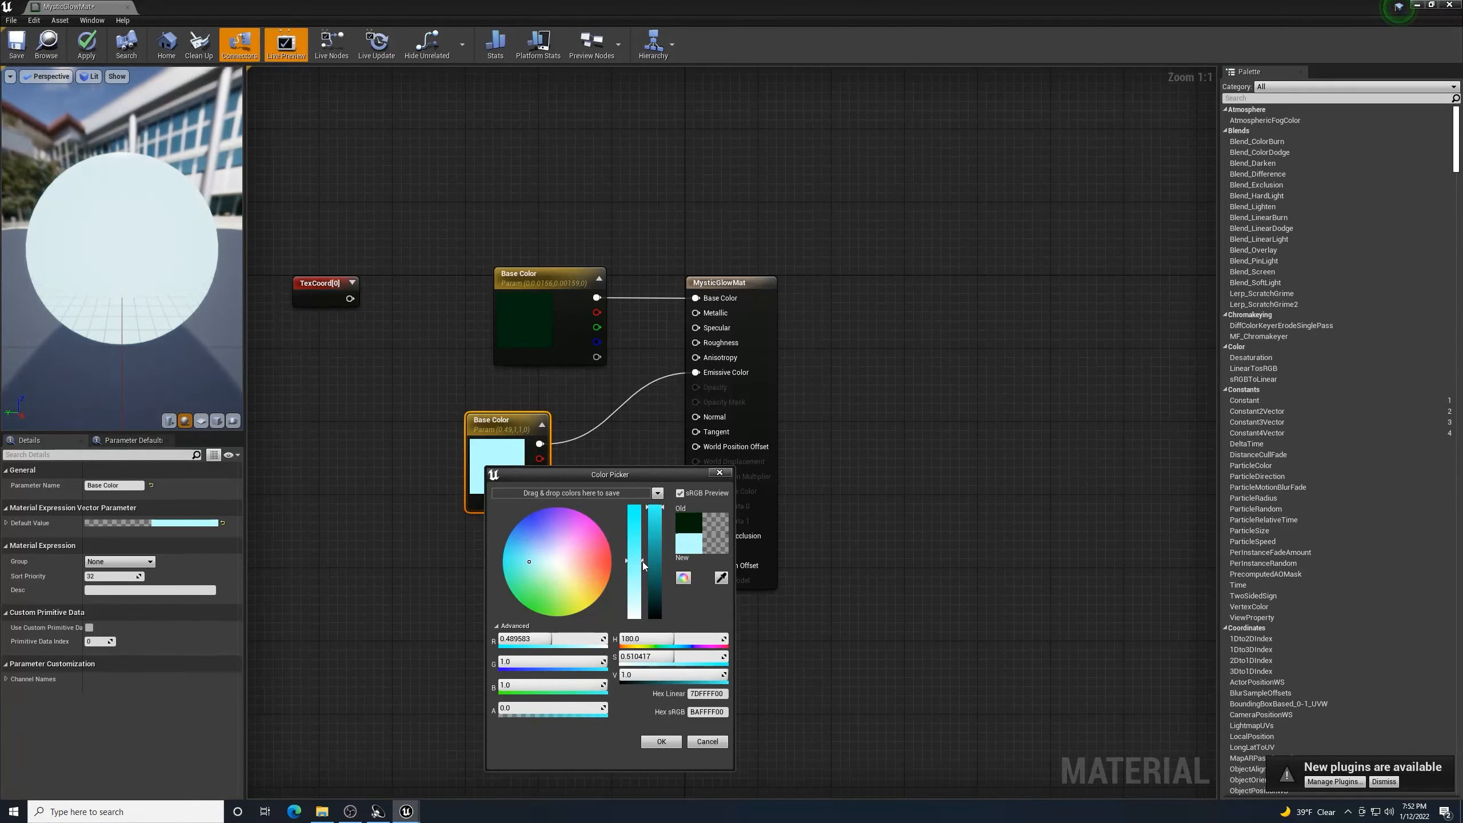
{"action": "left_click_drag", "start_coordinate": [643, 561], "coordinate": [647, 535]}
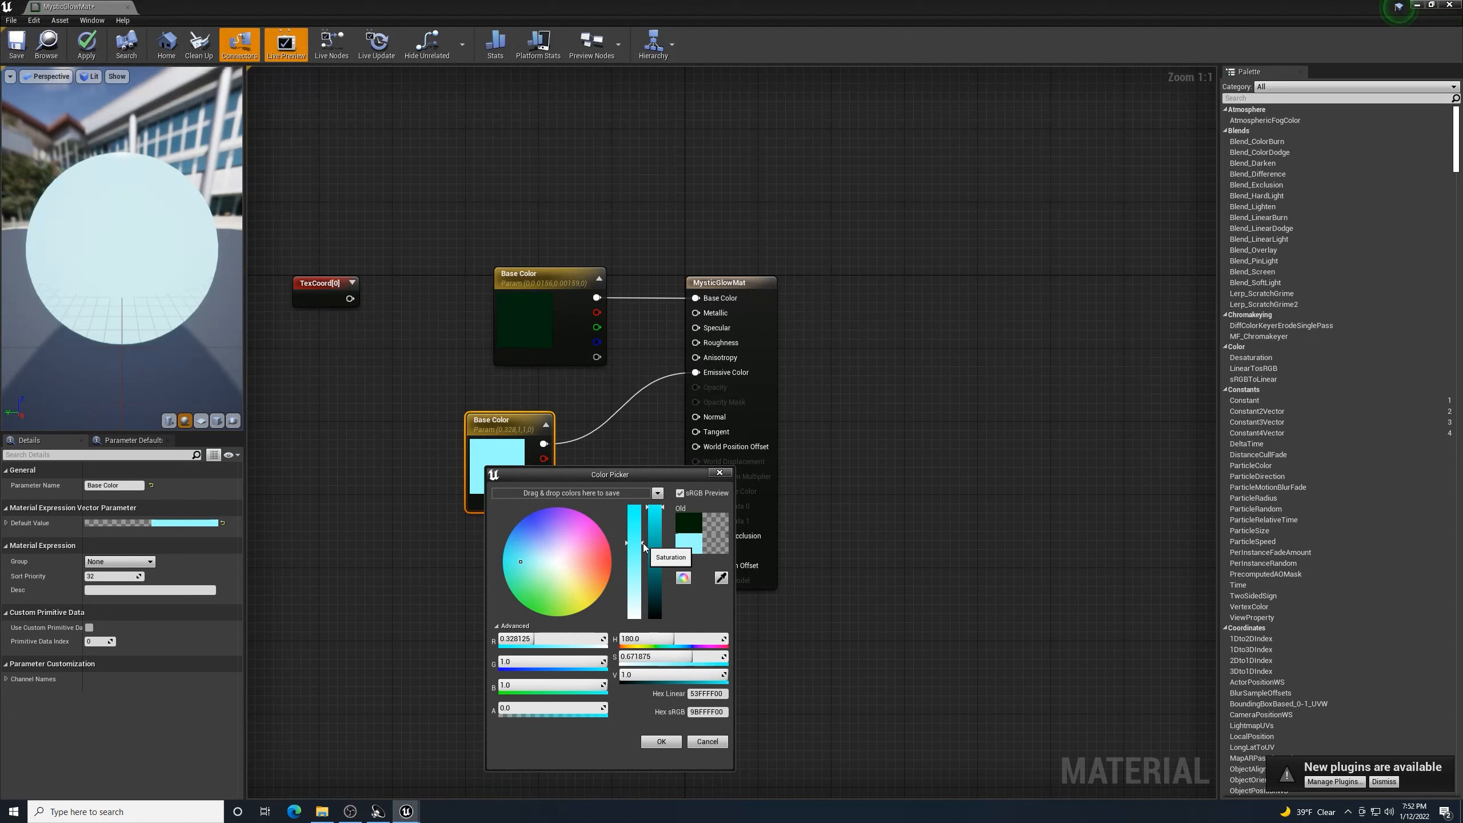
{"action": "left_click", "coordinate": [589, 569]}
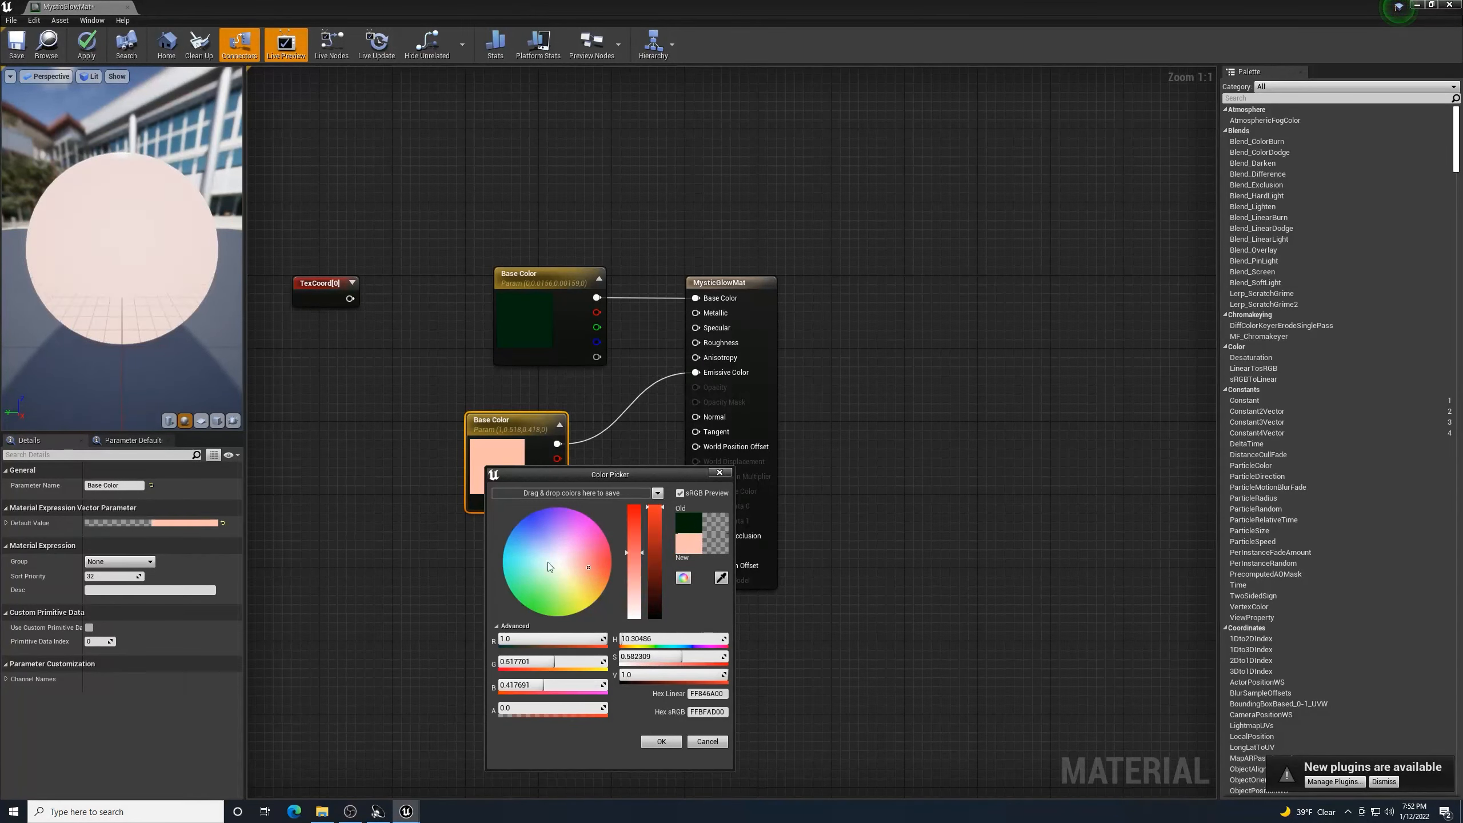
{"action": "left_click", "coordinate": [523, 559]}
{"action": "left_click", "coordinate": [530, 547]}
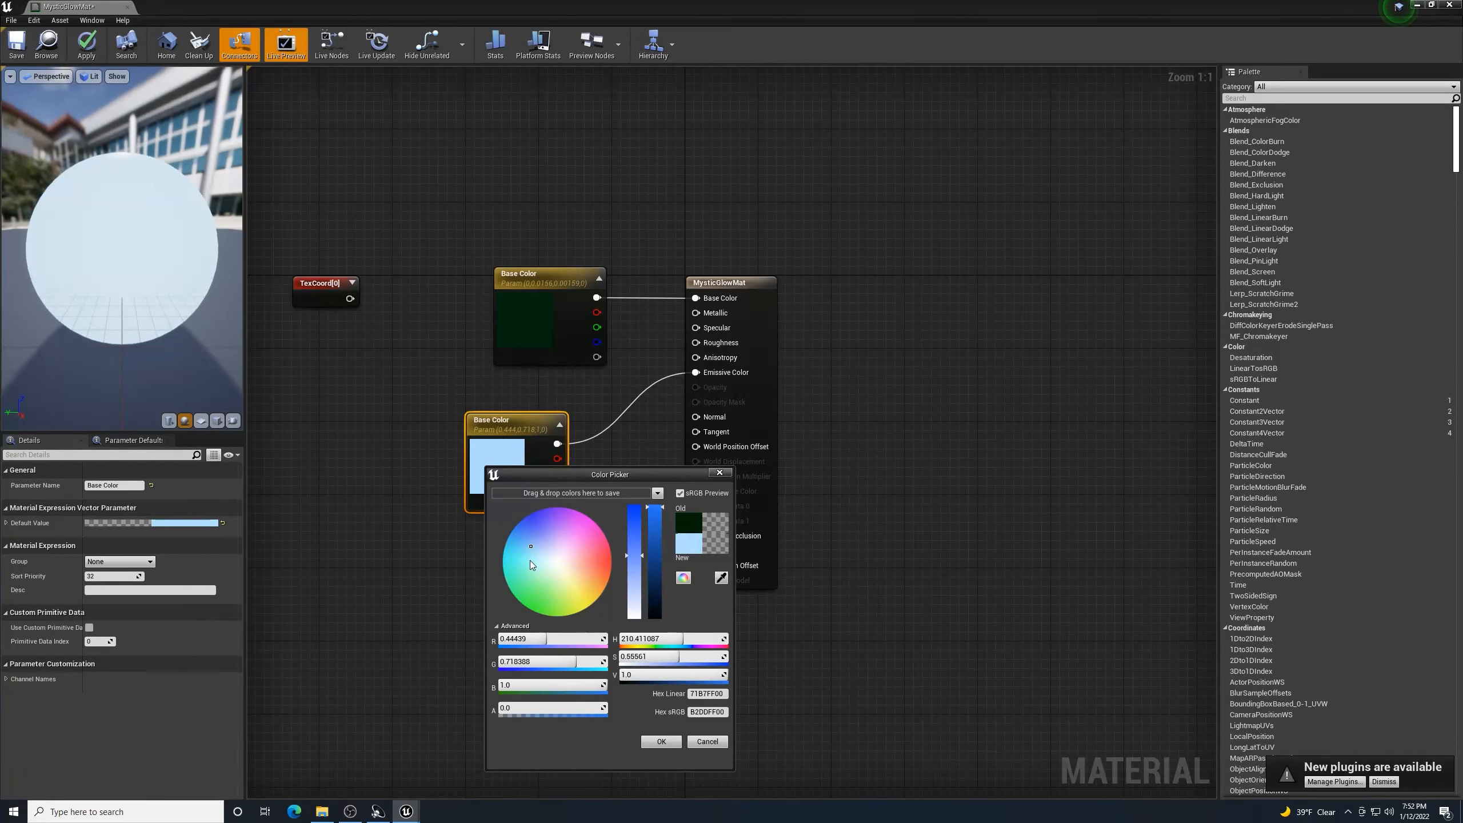
{"action": "left_click", "coordinate": [530, 560]}
{"action": "left_click", "coordinate": [535, 555]}
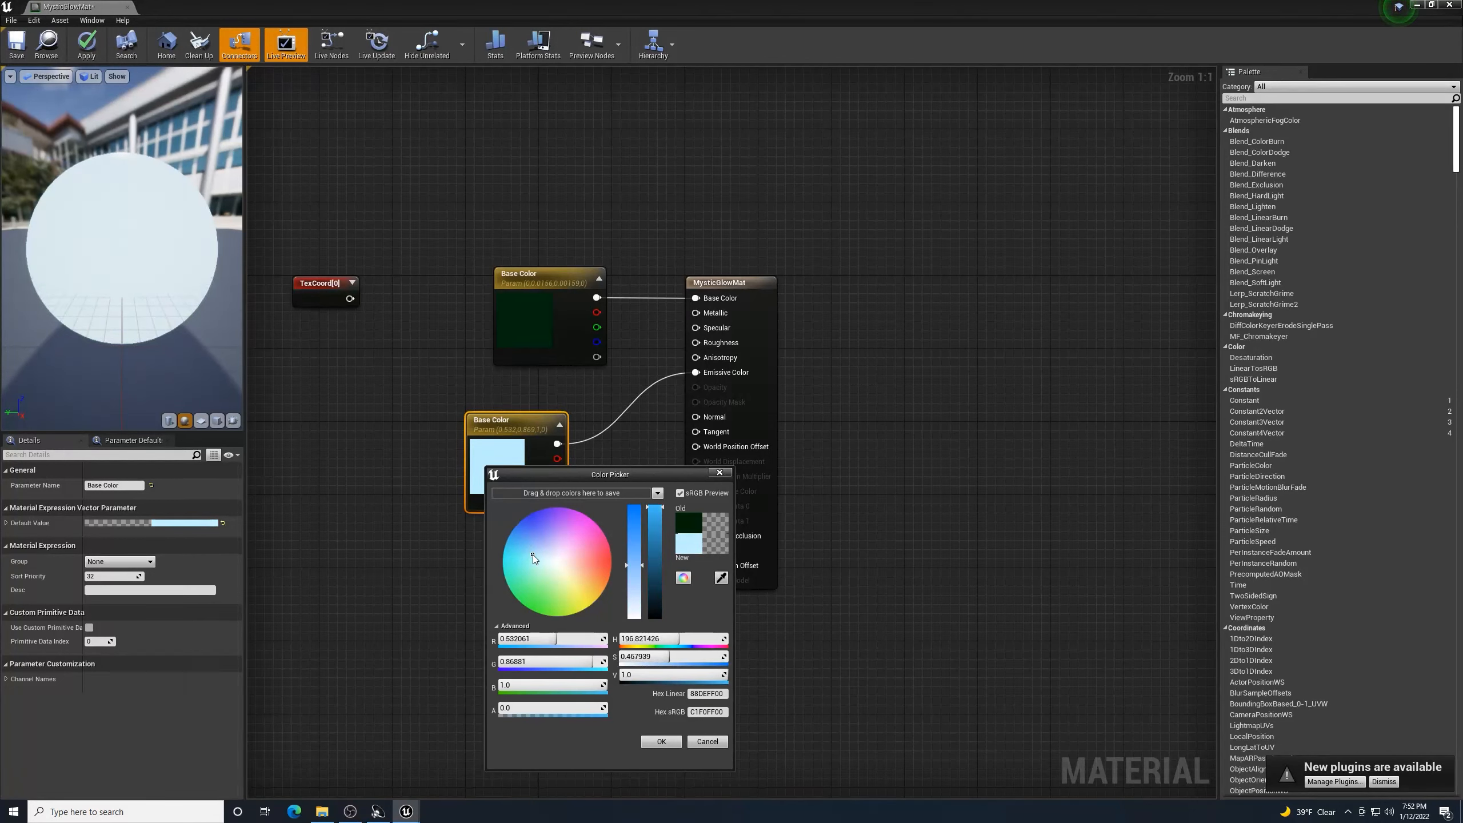
{"action": "left_click", "coordinate": [527, 552]}
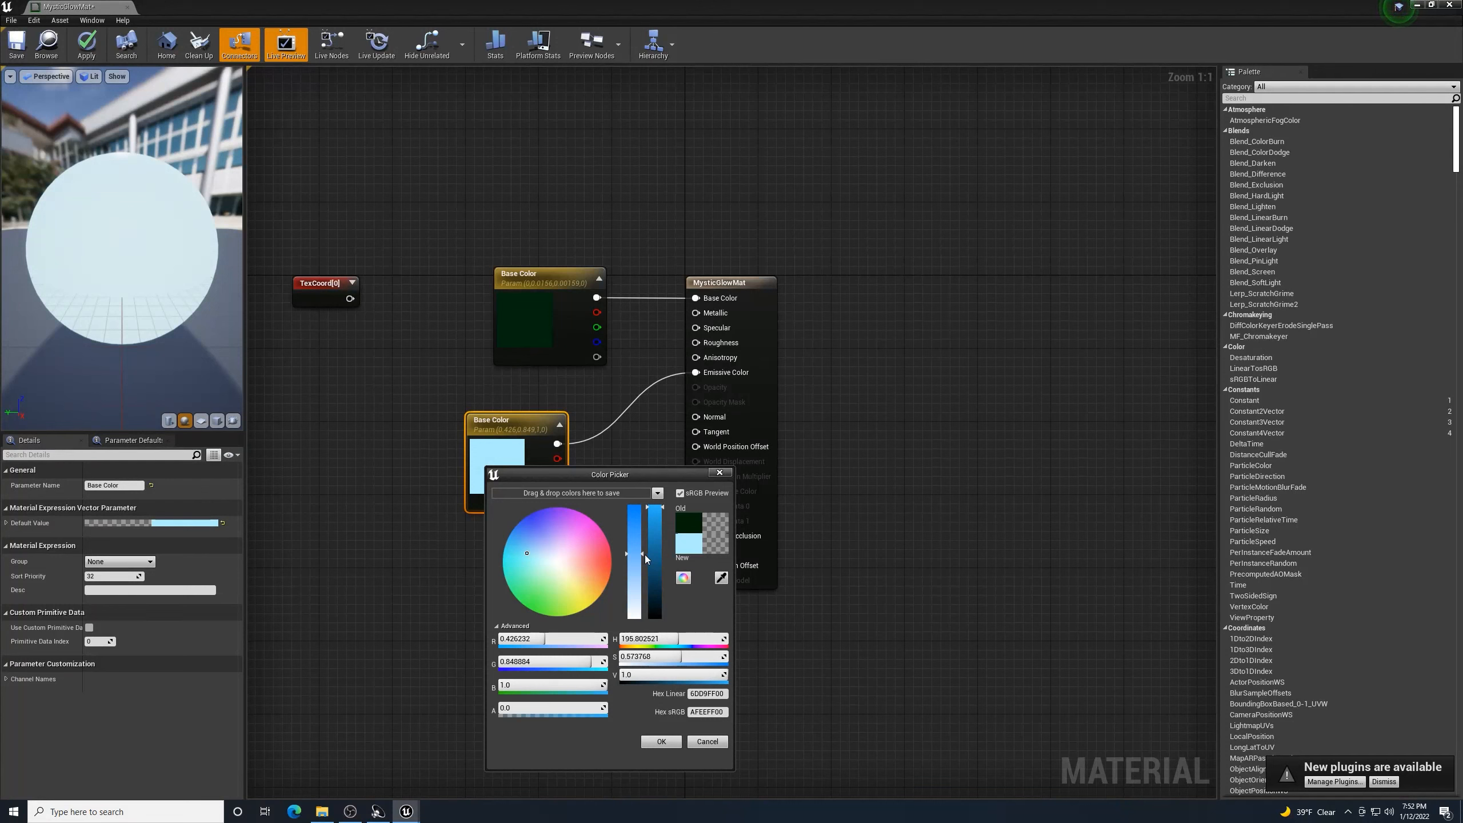
{"action": "left_click_drag", "start_coordinate": [642, 554], "coordinate": [641, 572]}
{"action": "left_click_drag", "start_coordinate": [661, 507], "coordinate": [661, 516]}
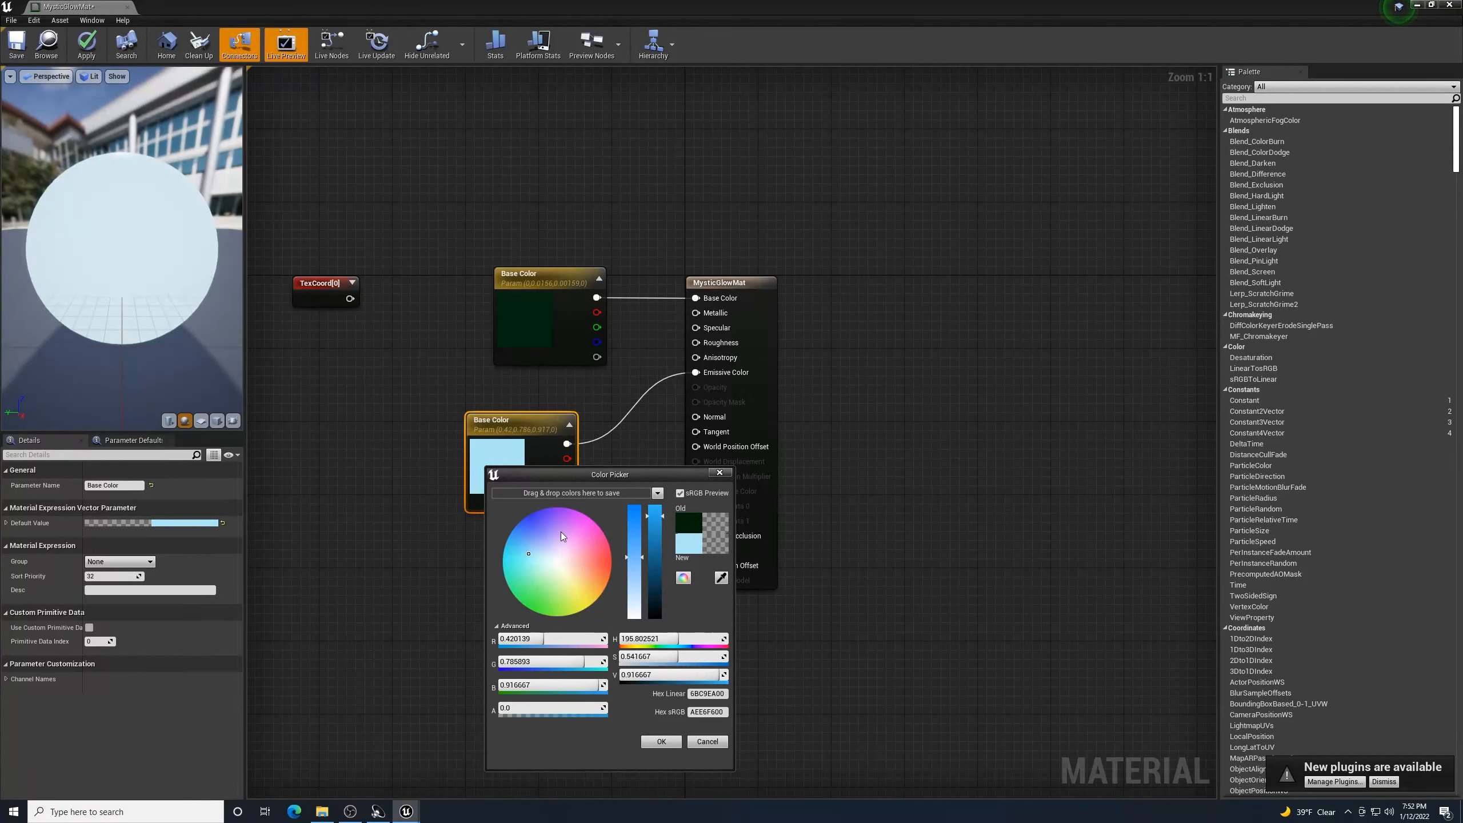
{"action": "left_click", "coordinate": [528, 548]}
{"action": "left_click_drag", "start_coordinate": [526, 548], "coordinate": [523, 548]}
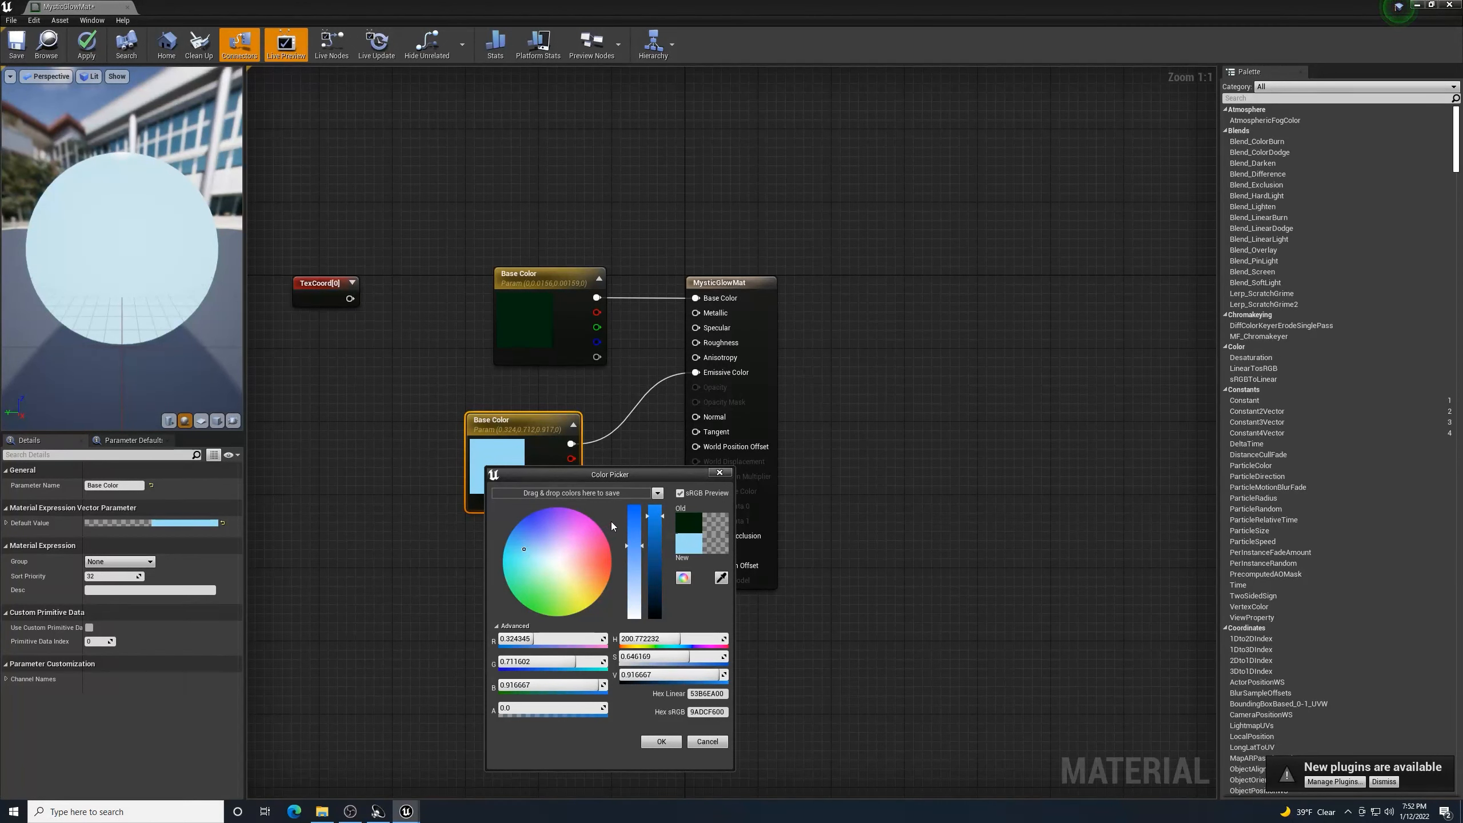
{"action": "left_click", "coordinate": [661, 742]}
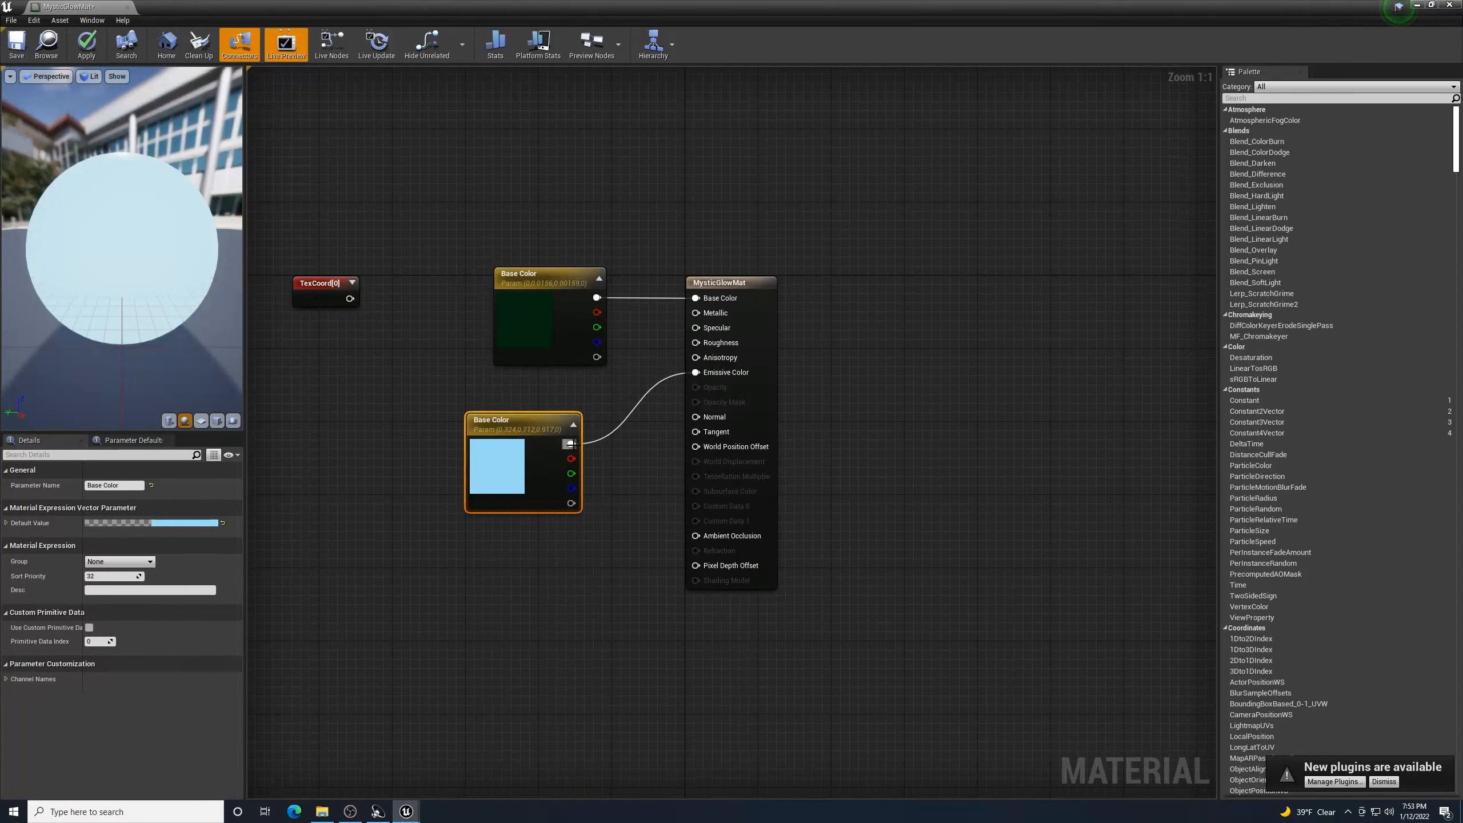
{"action": "left_click_drag", "start_coordinate": [570, 444], "coordinate": [609, 551]}
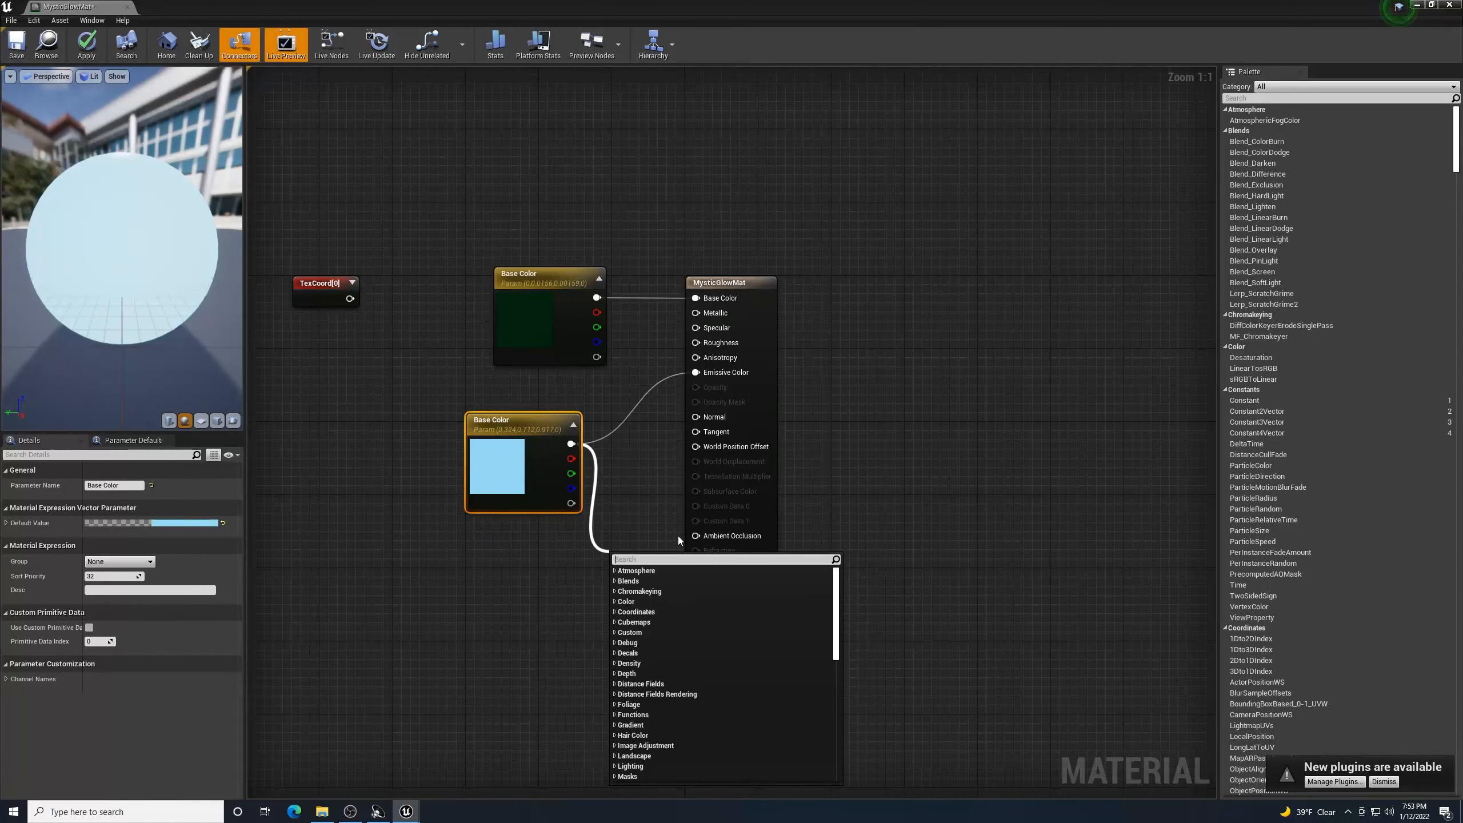
- Insert a Multiply node after the blue colour parameter with B set to 5
{"action": "type", "text": "multiply"}
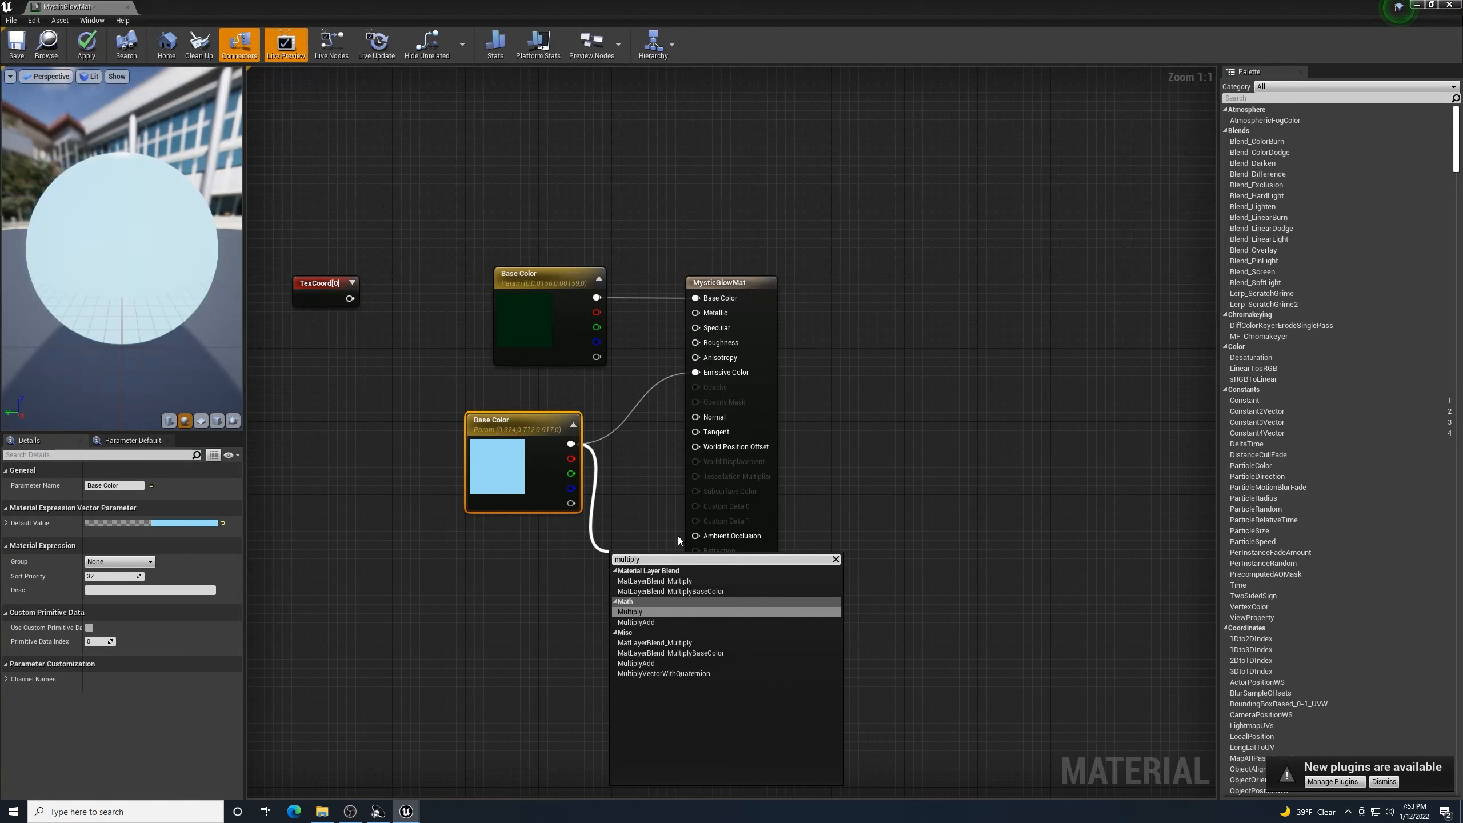
{"action": "left_click", "coordinate": [647, 611]}
{"action": "left_click_drag", "start_coordinate": [546, 439], "coordinate": [464, 439]}
{"action": "left_click_drag", "start_coordinate": [638, 556], "coordinate": [694, 375]}
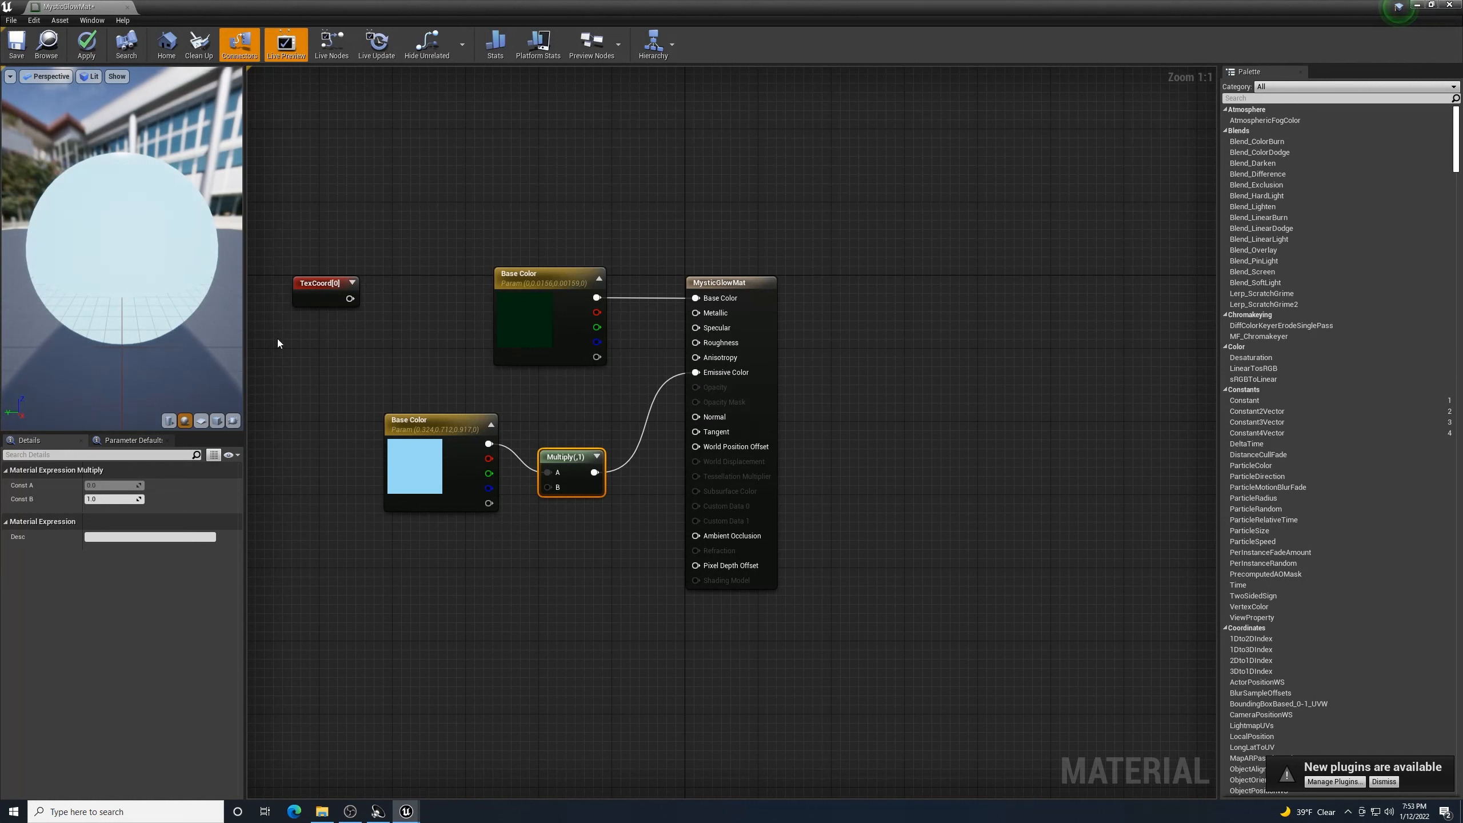
{"action": "left_click", "coordinate": [87, 499]}
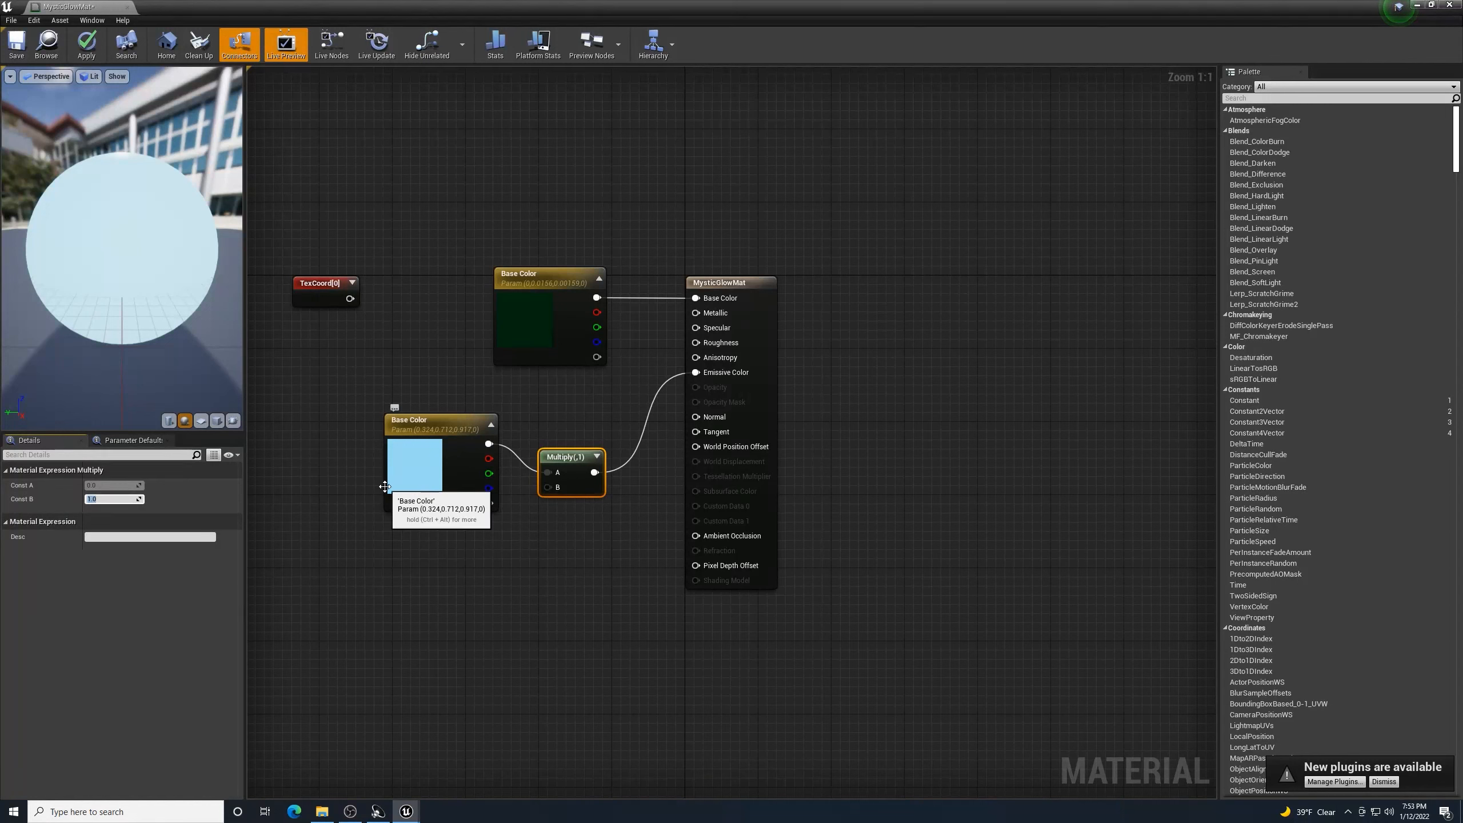
{"action": "type", "text": "5"}
{"action": "key", "text": "Return"}
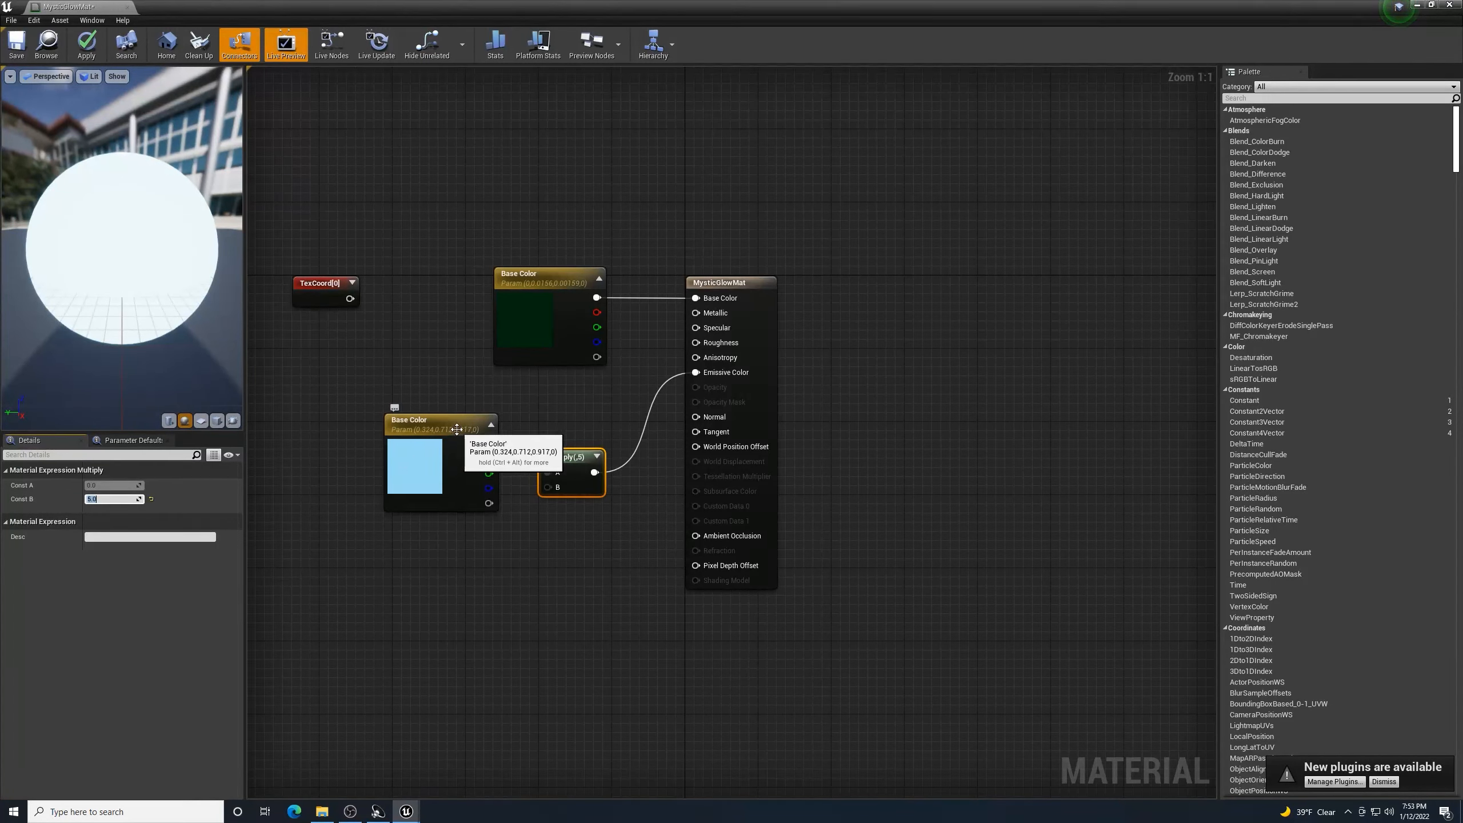
- Change the emissive colour parameter to a stronger blue
{"action": "double_click", "coordinate": [423, 466]}
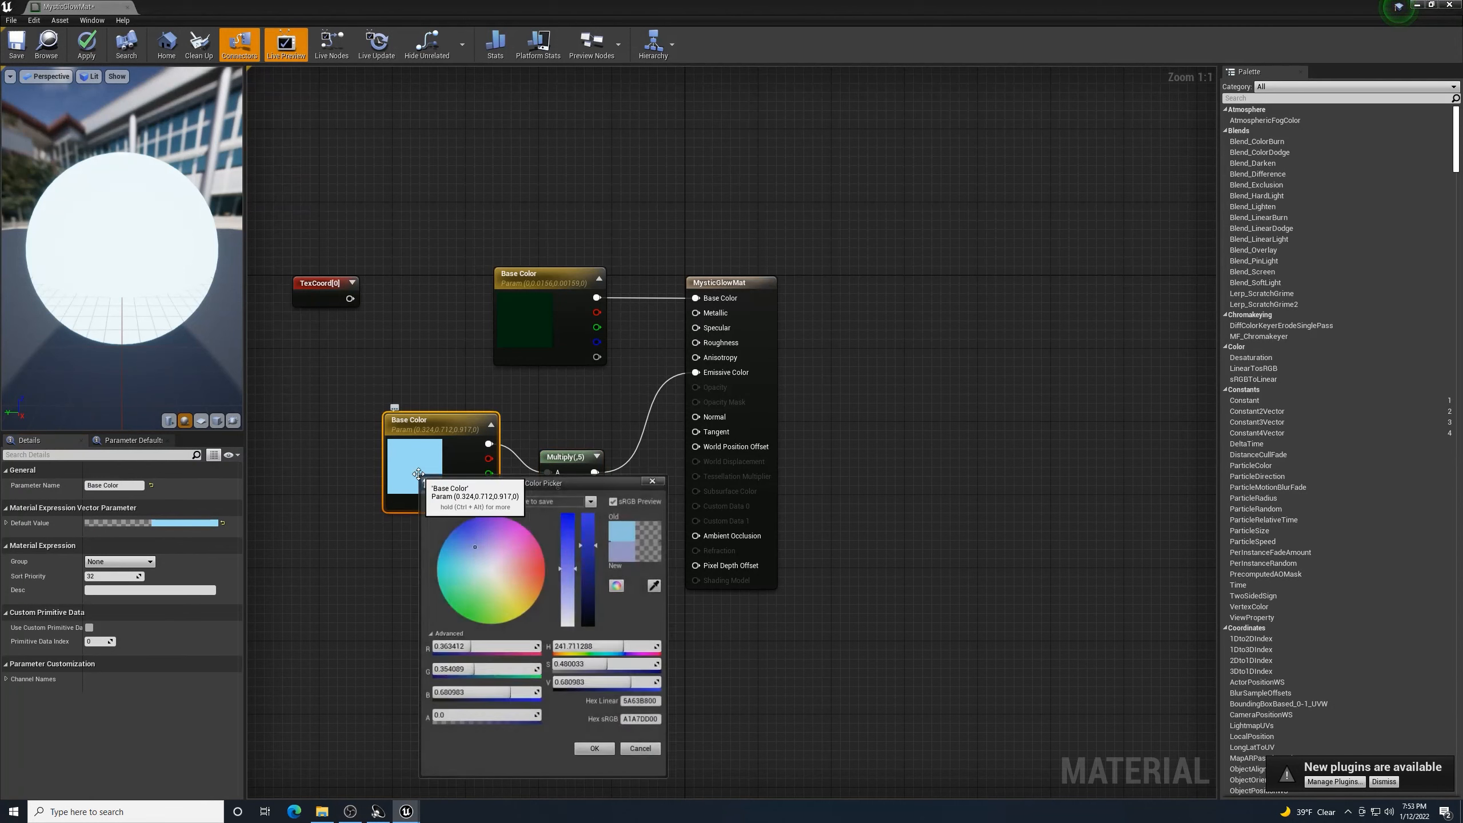
{"action": "mouse_move", "coordinate": [460, 555]}
{"action": "left_mouse_down"}
{"action": "mouse_move", "coordinate": [466, 571]}
{"action": "mouse_move", "coordinate": [450, 572]}
{"action": "mouse_move", "coordinate": [476, 524]}
{"action": "mouse_move", "coordinate": [443, 544]}
{"action": "left_mouse_up"}
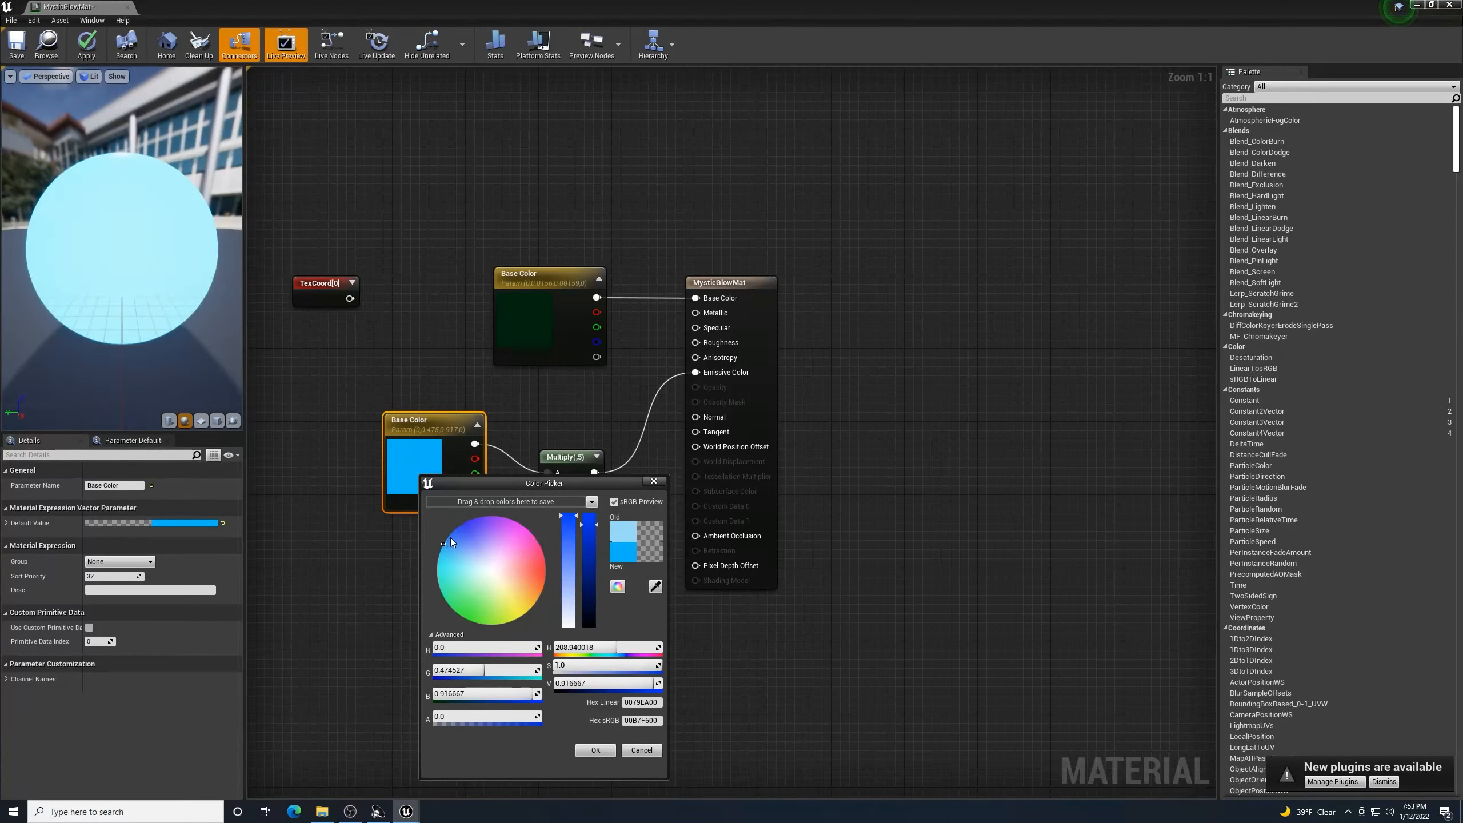
{"action": "left_click_drag", "start_coordinate": [442, 551], "coordinate": [449, 540]}
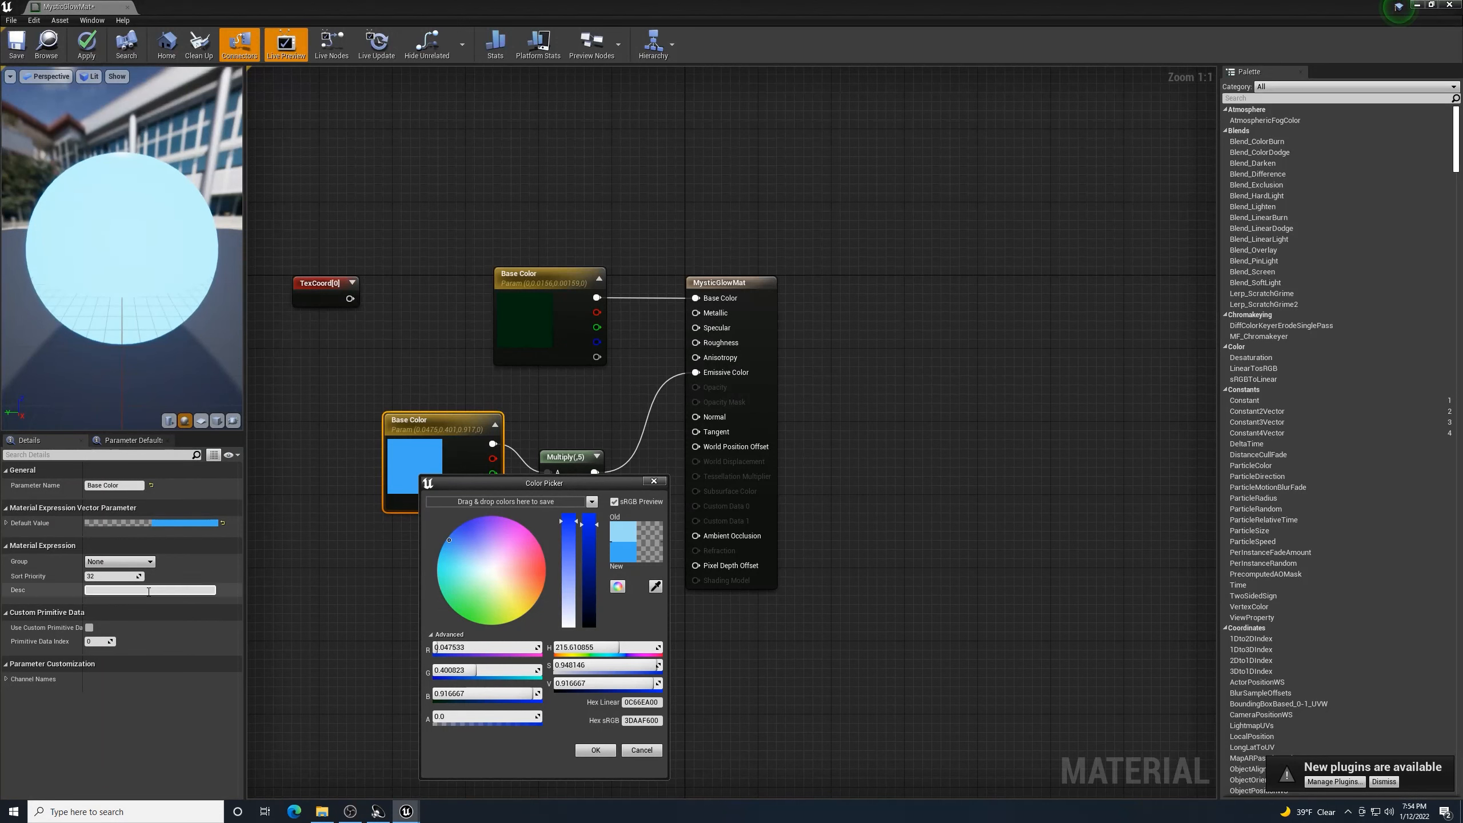
{"action": "left_click", "coordinate": [595, 750]}
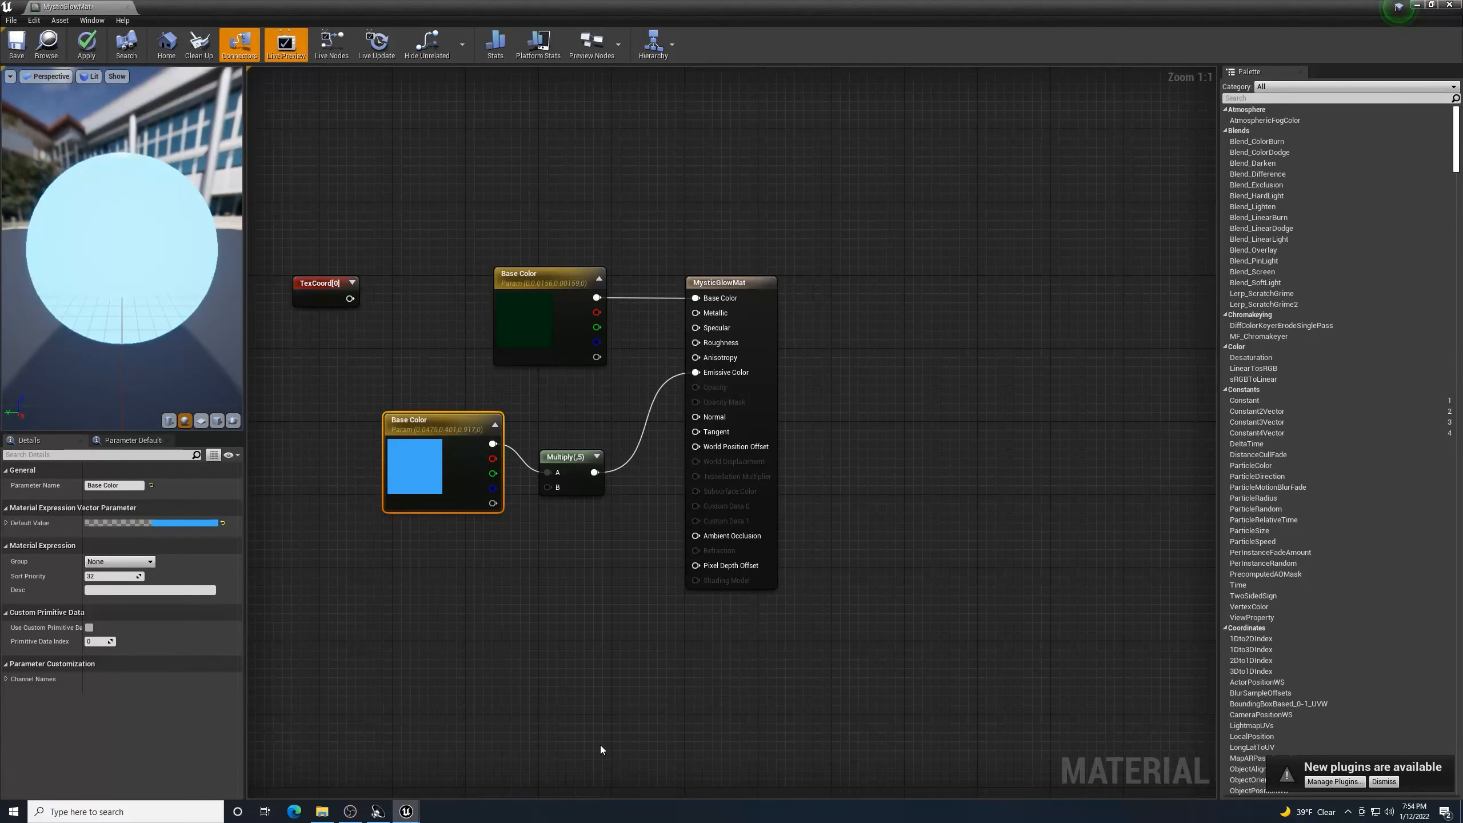
- Raise the Multiply node's B value to 20
{"action": "left_click", "coordinate": [553, 466]}
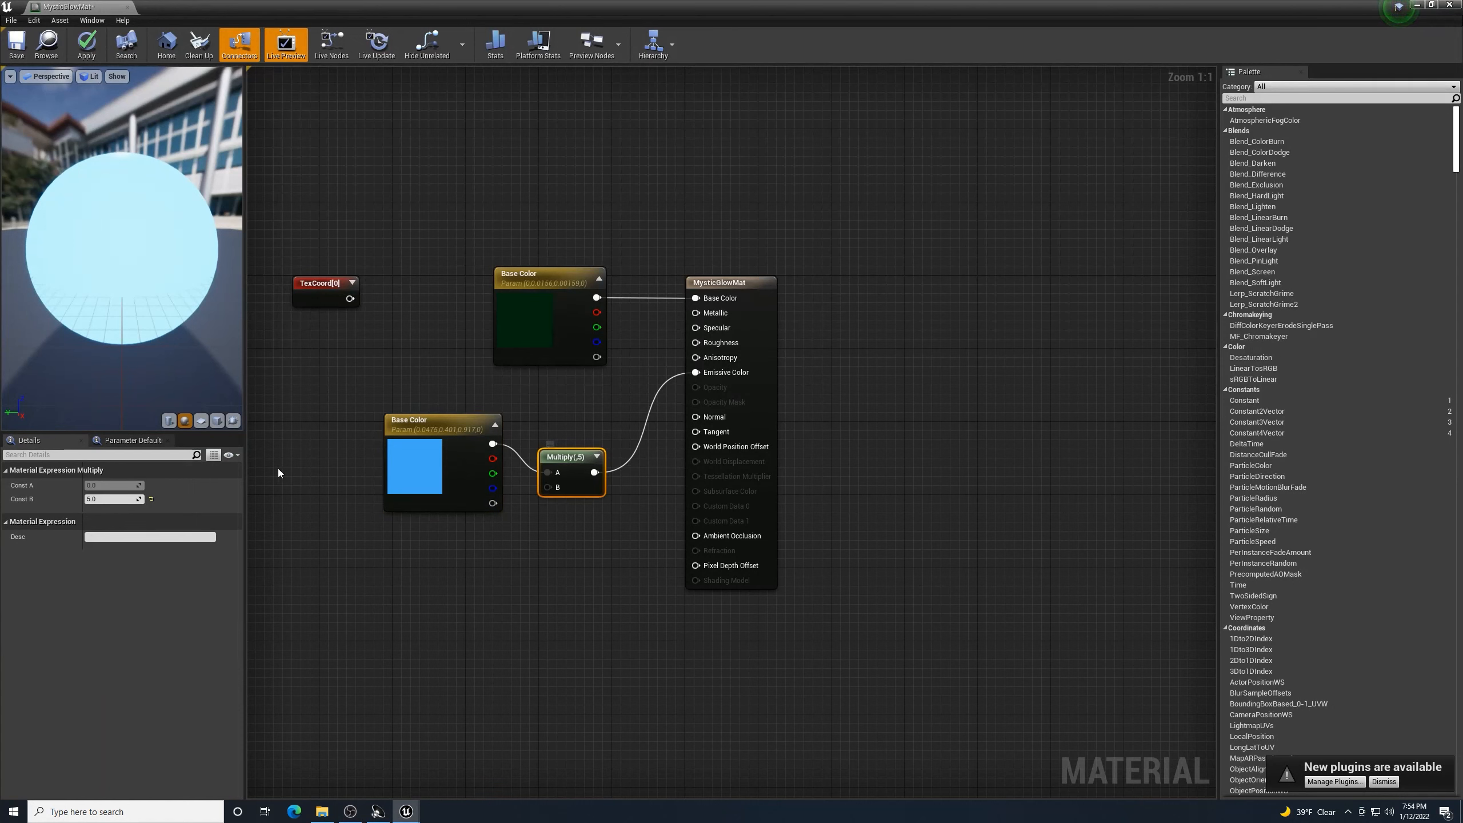
{"action": "left_click", "coordinate": [106, 499]}
{"action": "type", "text": "10"}
{"action": "key", "text": "Return"}
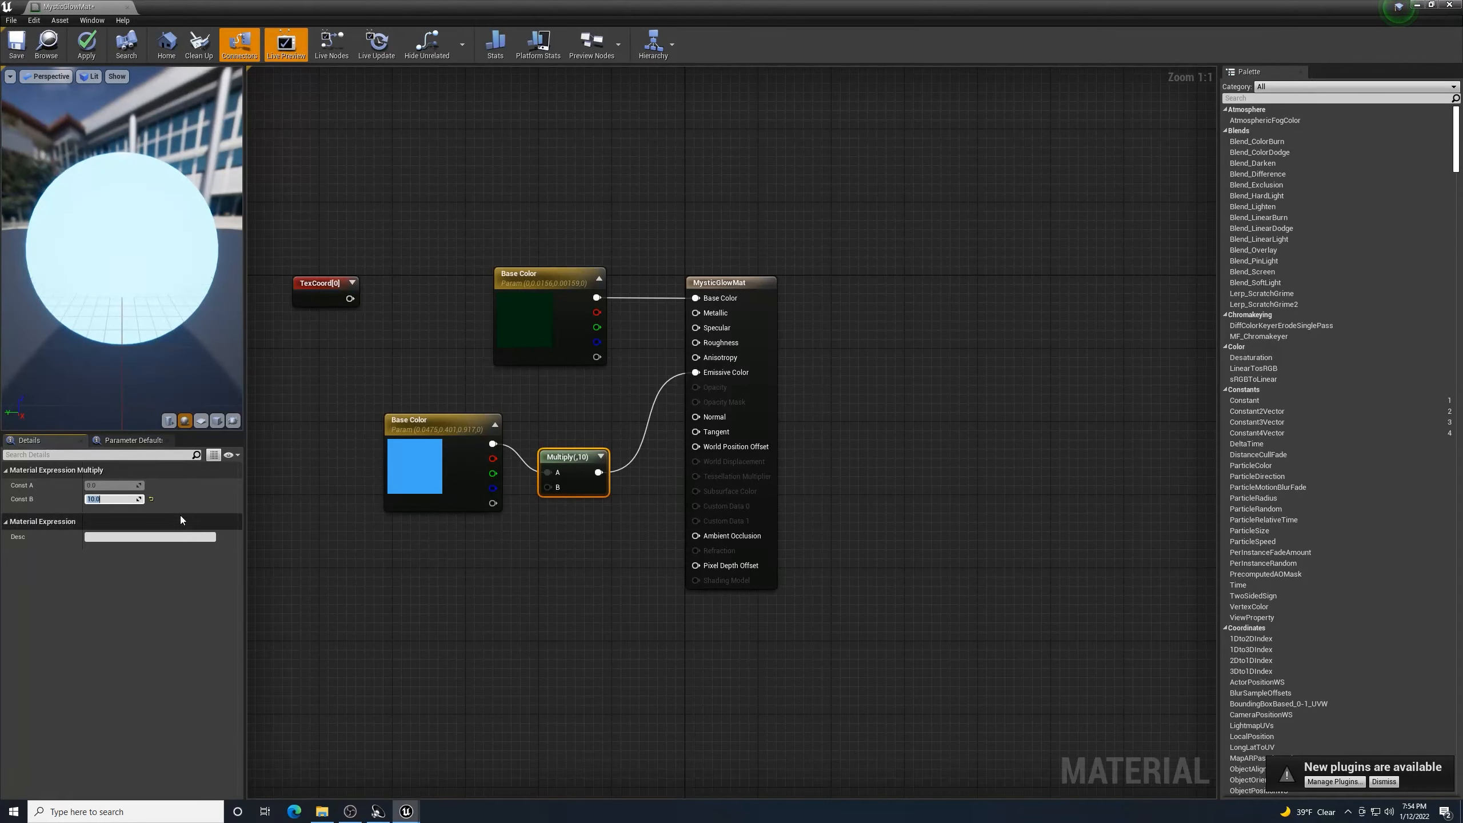
{"action": "type", "text": "20"}
{"action": "key", "text": "Return"}
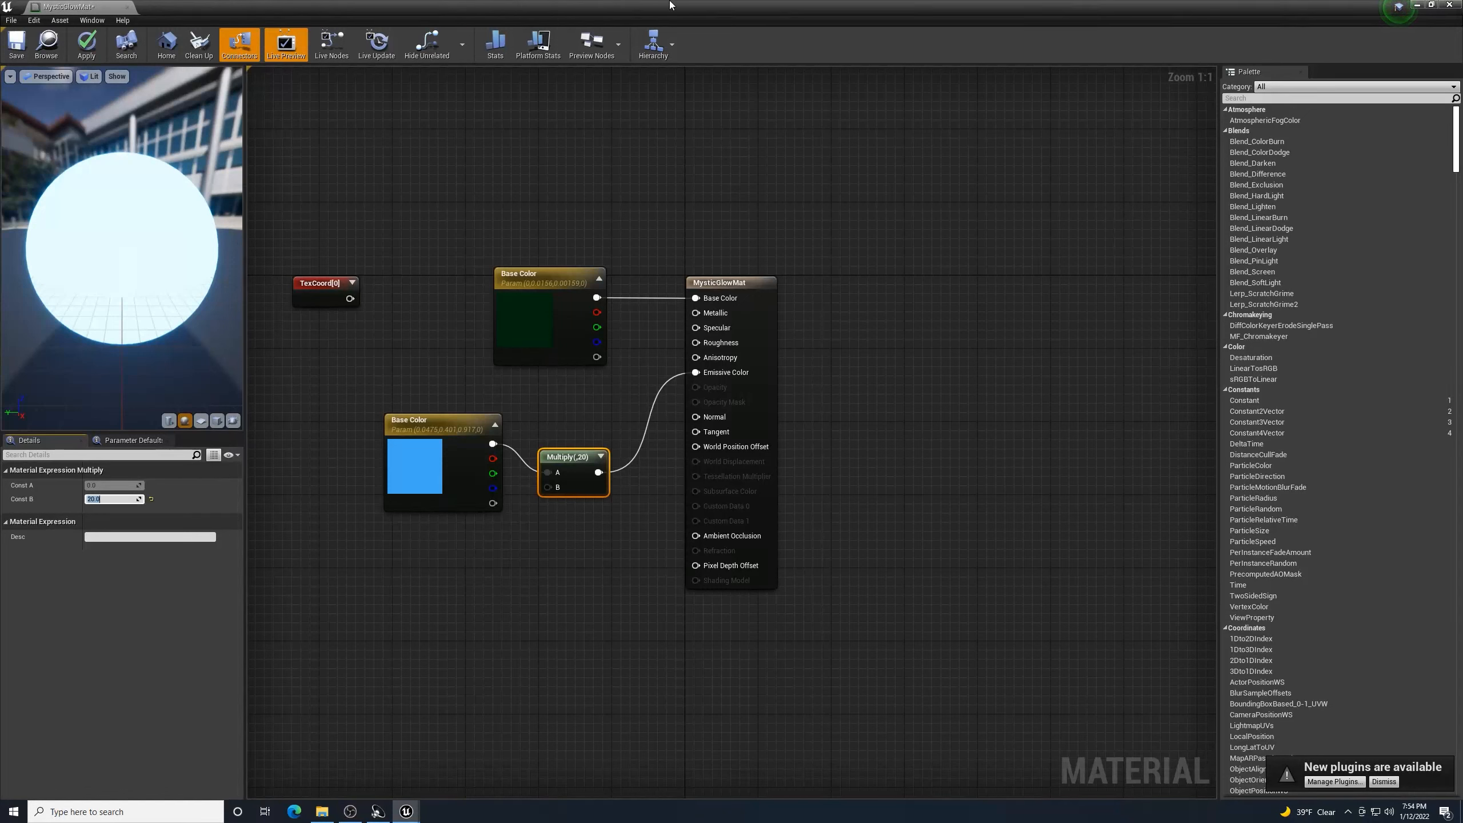
- Apply and save MysticGlowMat, then close the material editor
{"action": "left_click", "coordinate": [96, 51]}
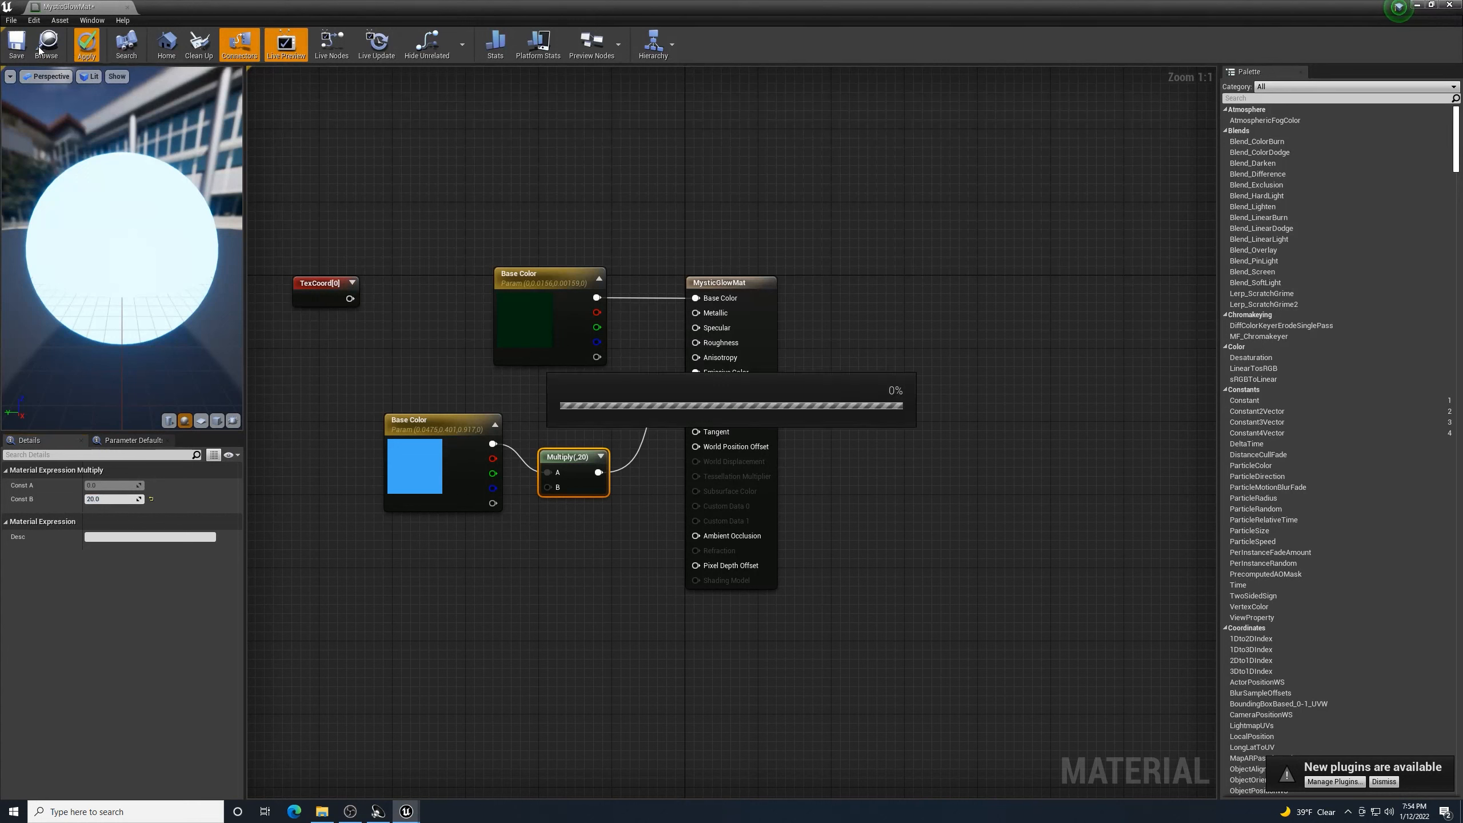
{"action": "left_click", "coordinate": [26, 56]}
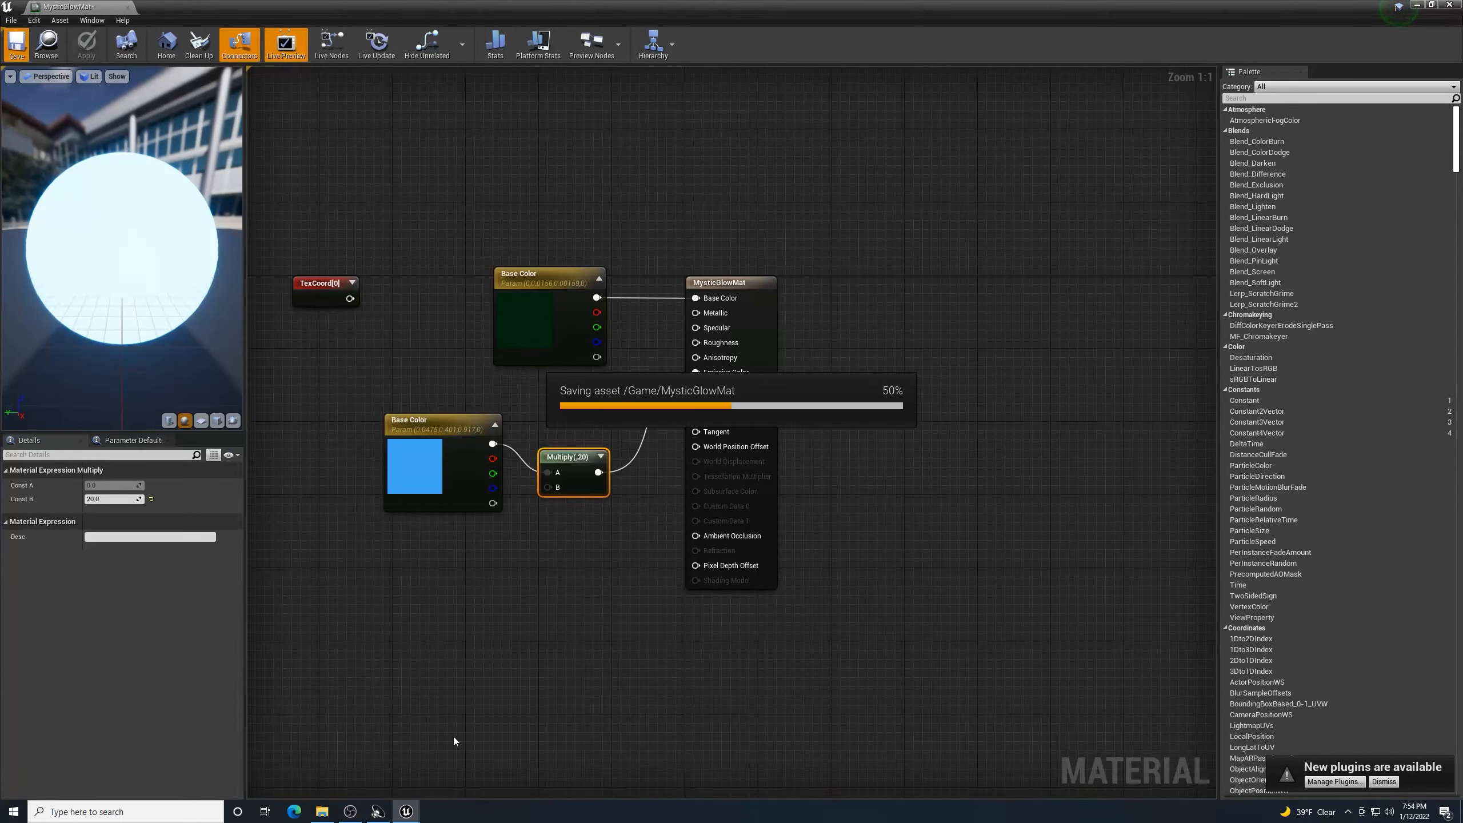
{"action": "left_click", "coordinate": [351, 814]}
{"action": "left_click", "coordinate": [352, 813]}
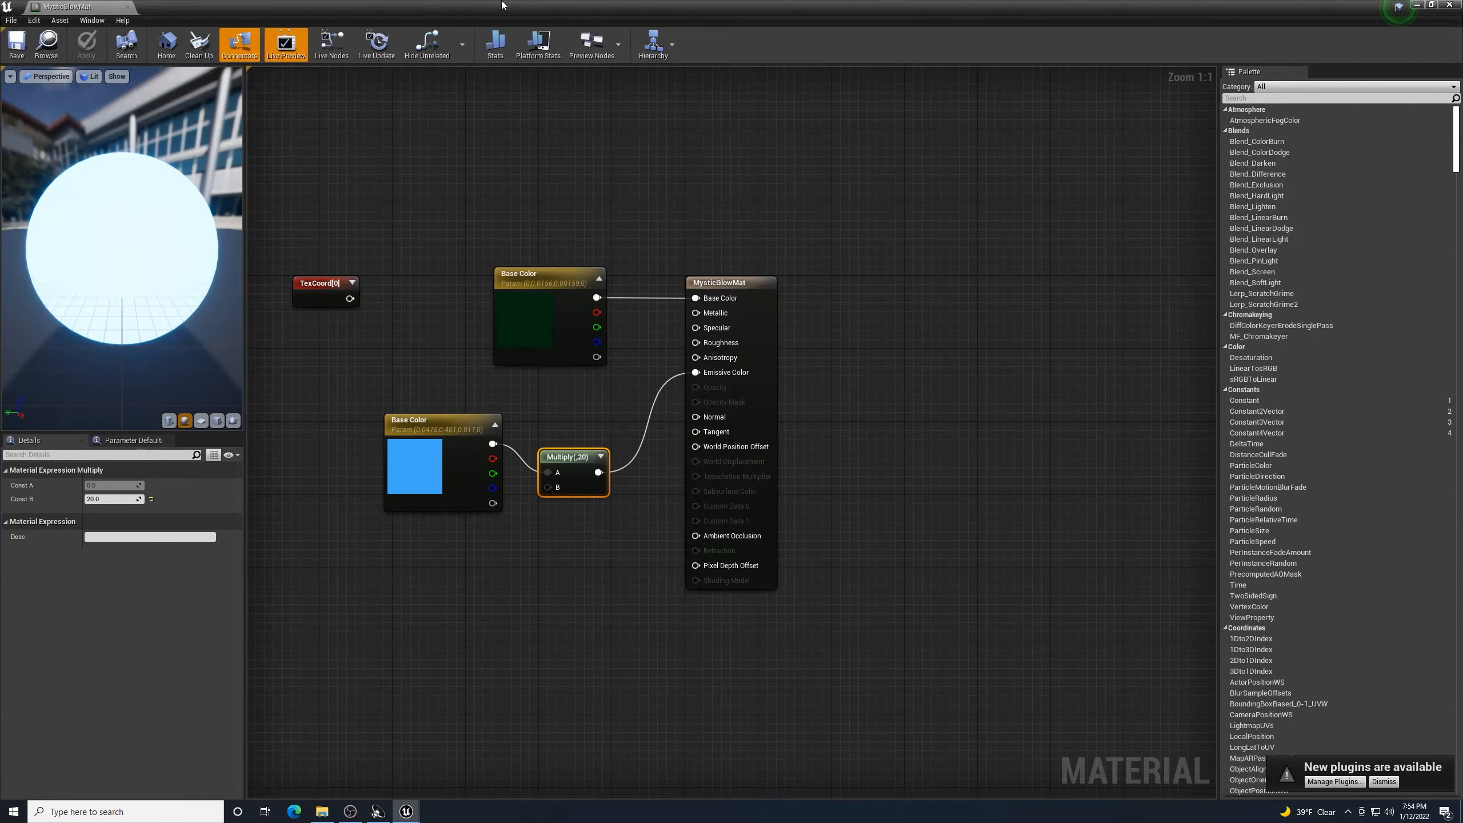
{"action": "left_click", "coordinate": [351, 812]}
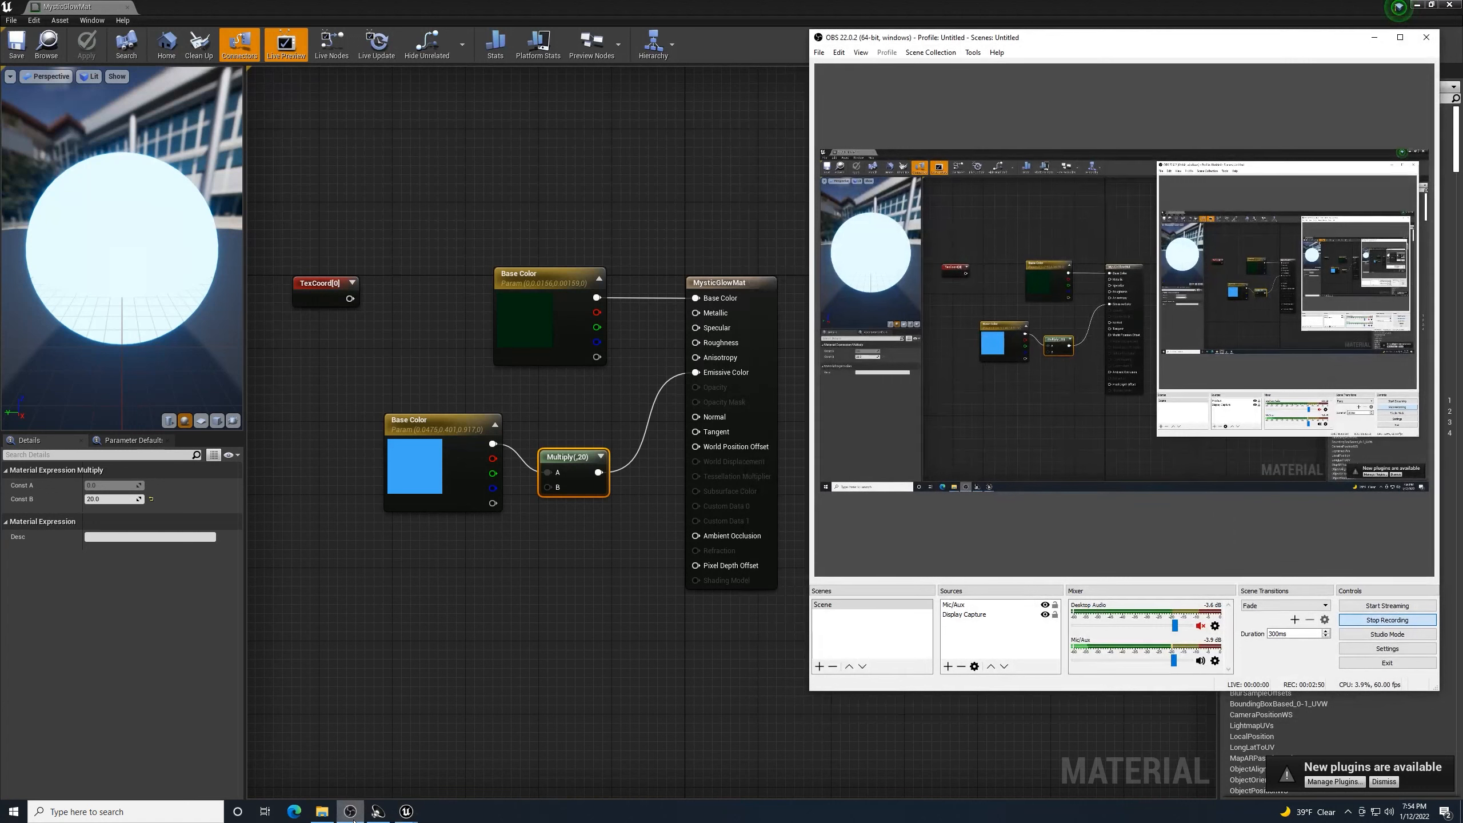
{"action": "left_click", "coordinate": [352, 813]}
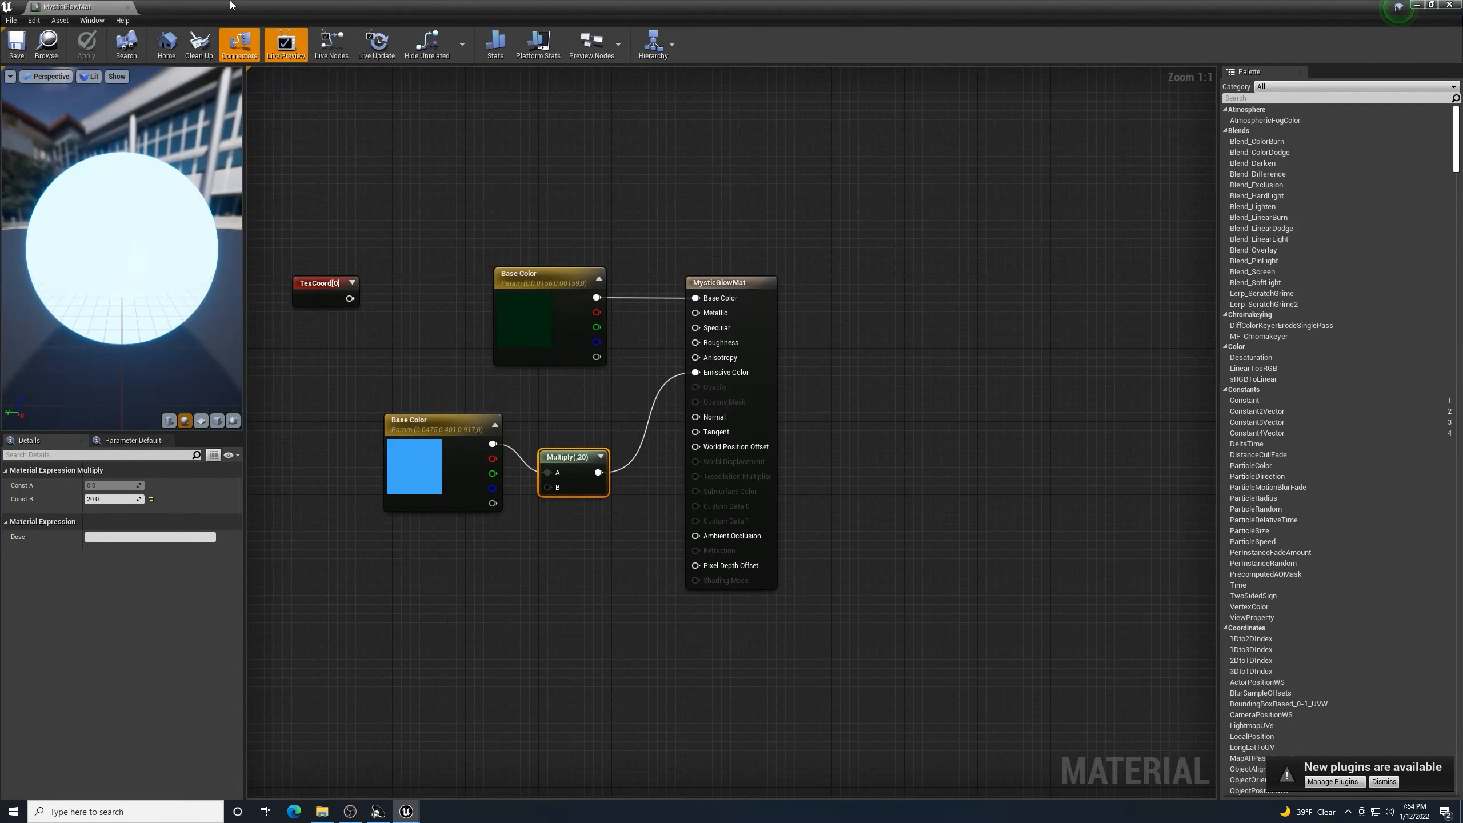
{"action": "left_click", "coordinate": [1453, 5]}
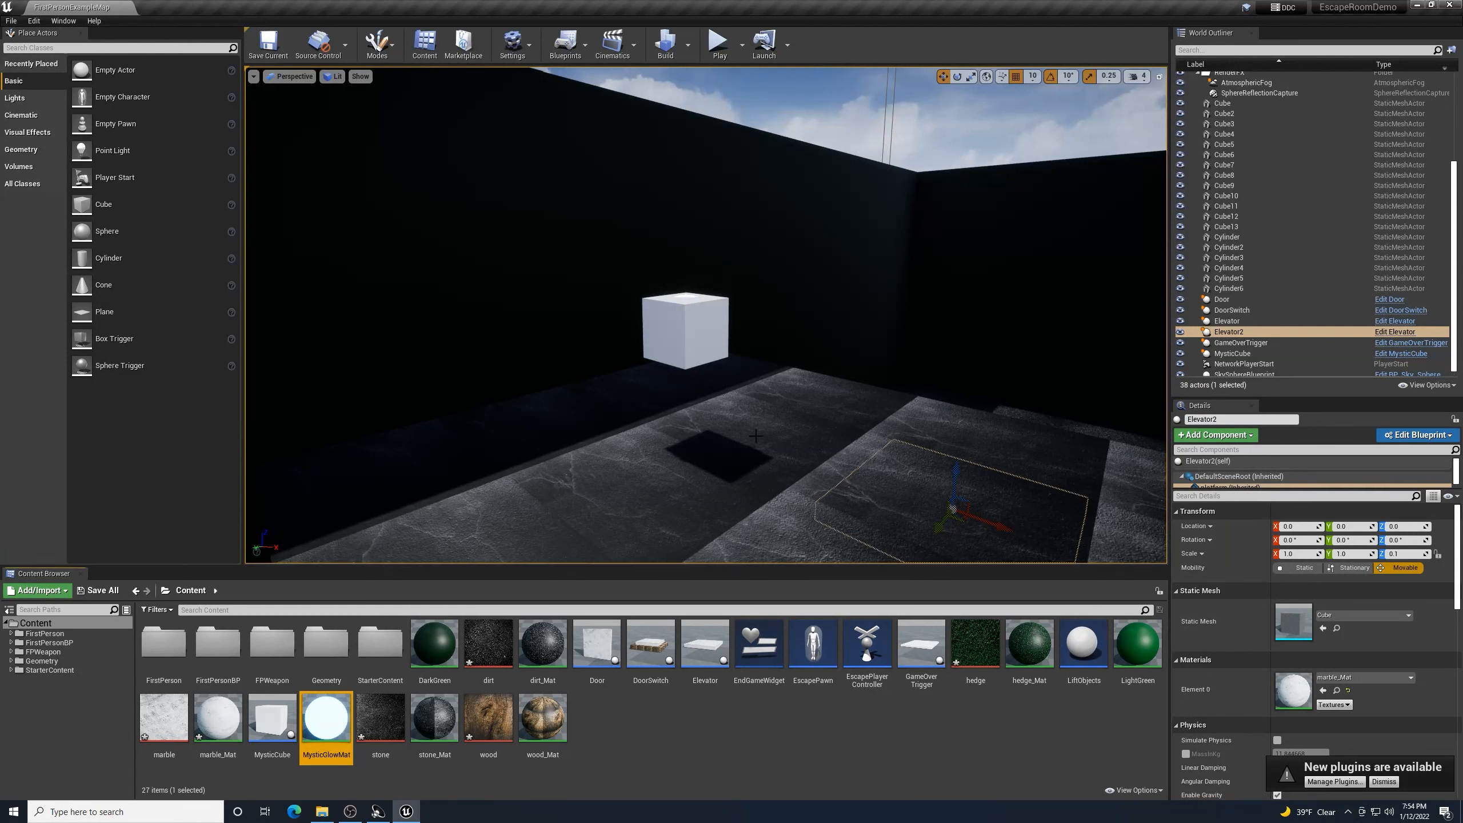
- Open the MysticCube blueprint and select its Cube component in the Viewport preview
{"action": "left_click", "coordinate": [691, 314]}
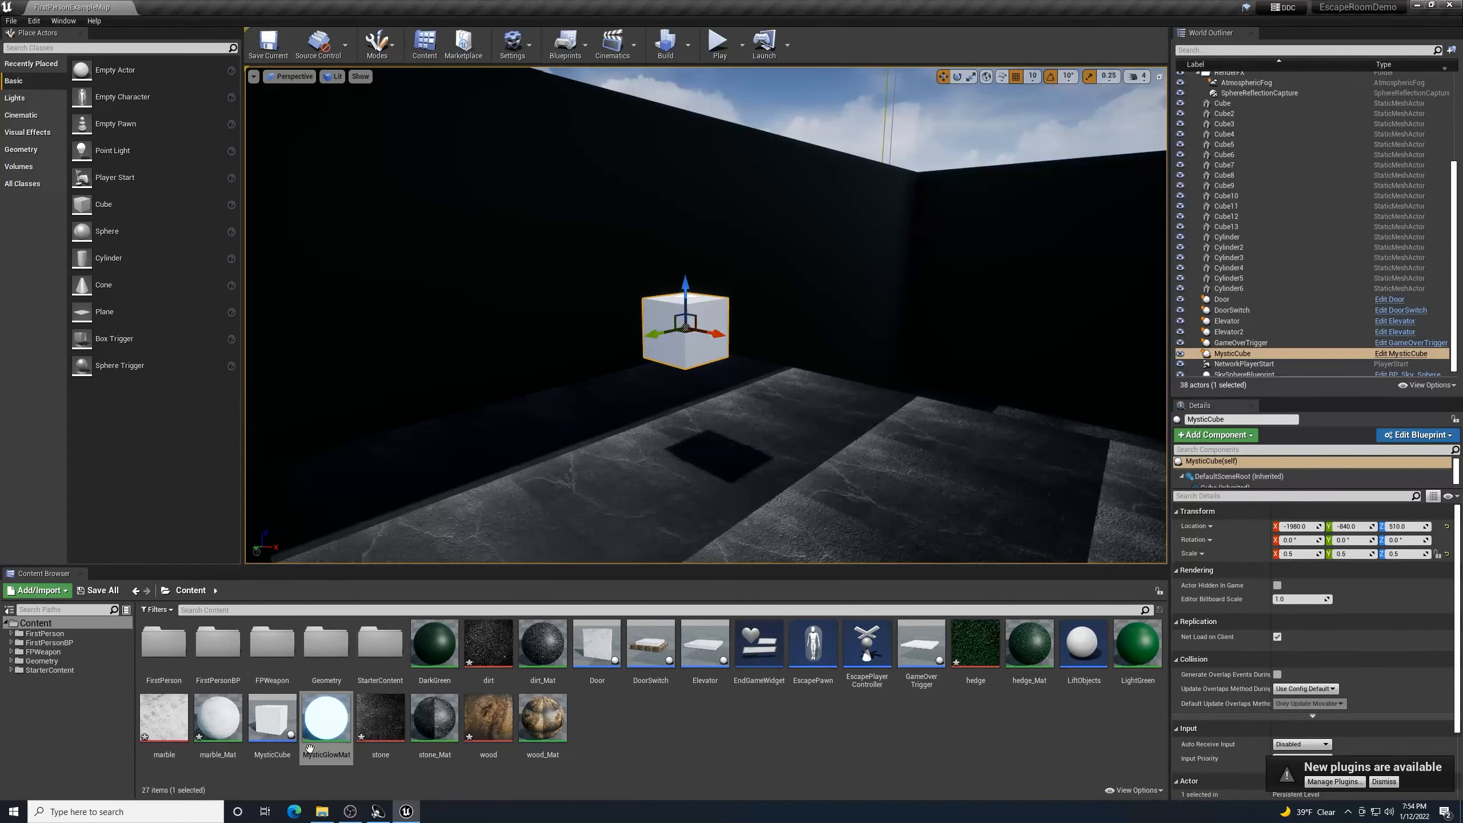
{"action": "double_click", "coordinate": [275, 728]}
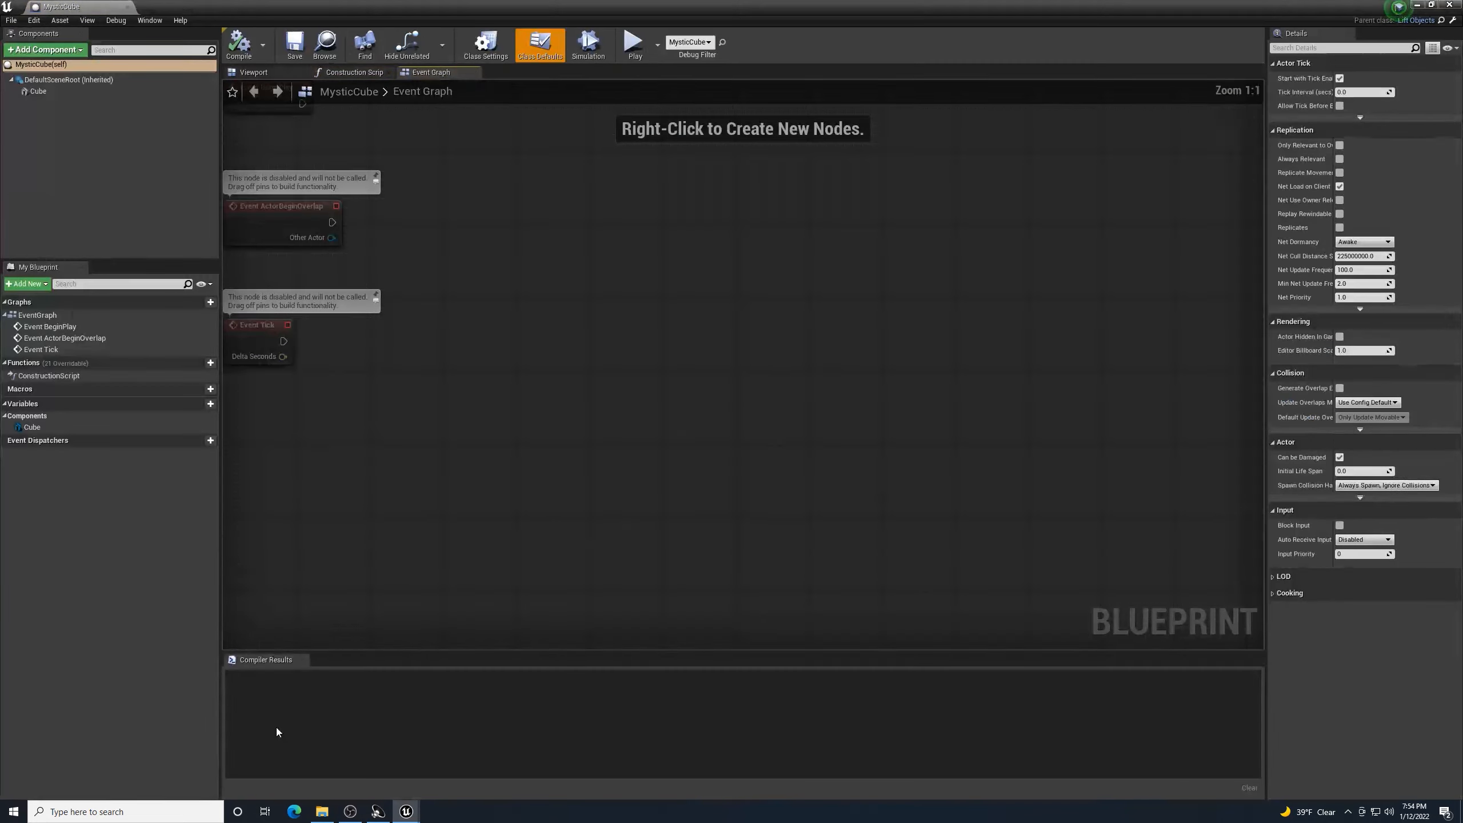
{"action": "left_click", "coordinate": [270, 72]}
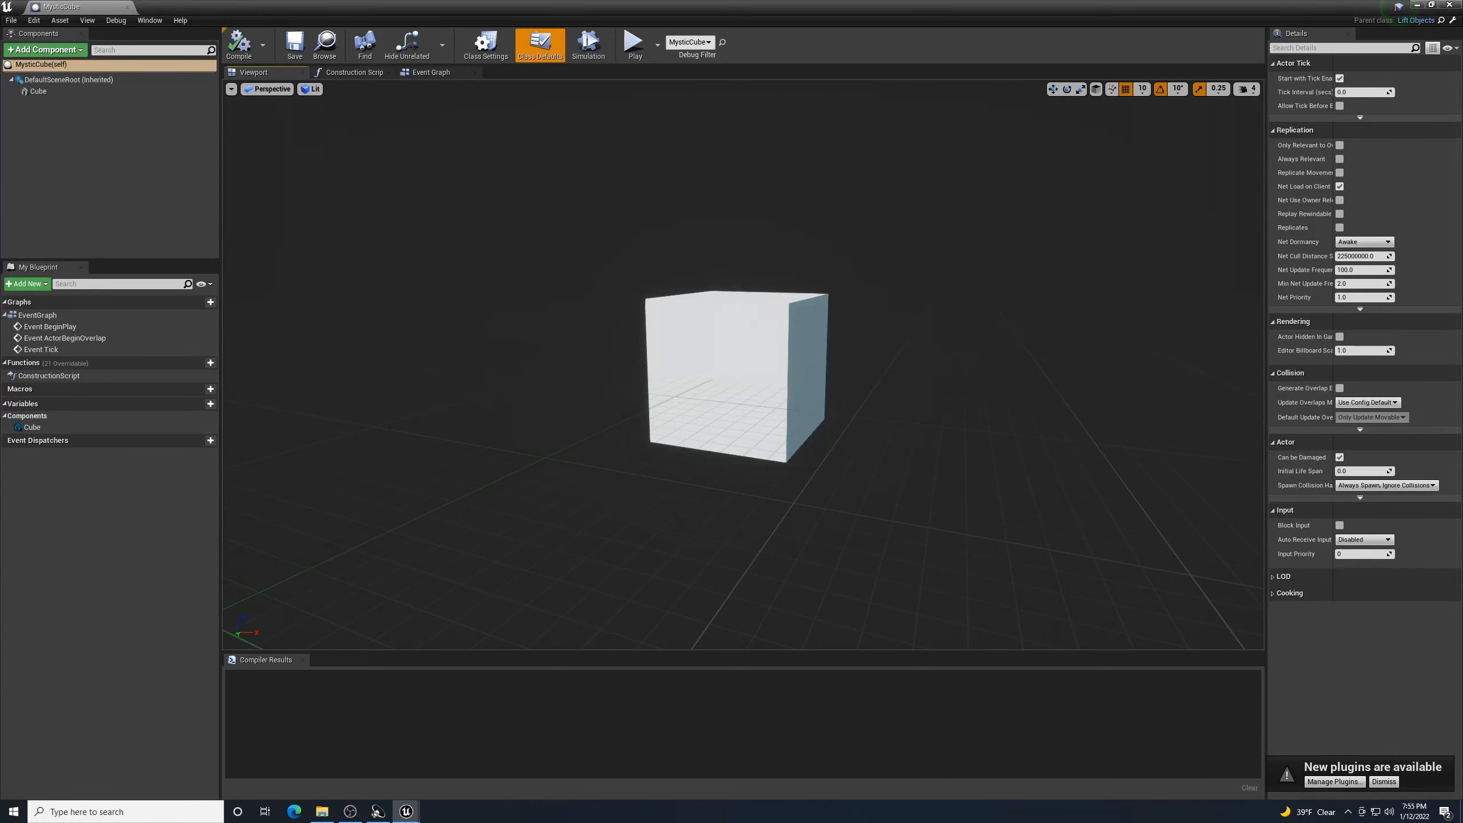
{"action": "left_click", "coordinate": [778, 305]}
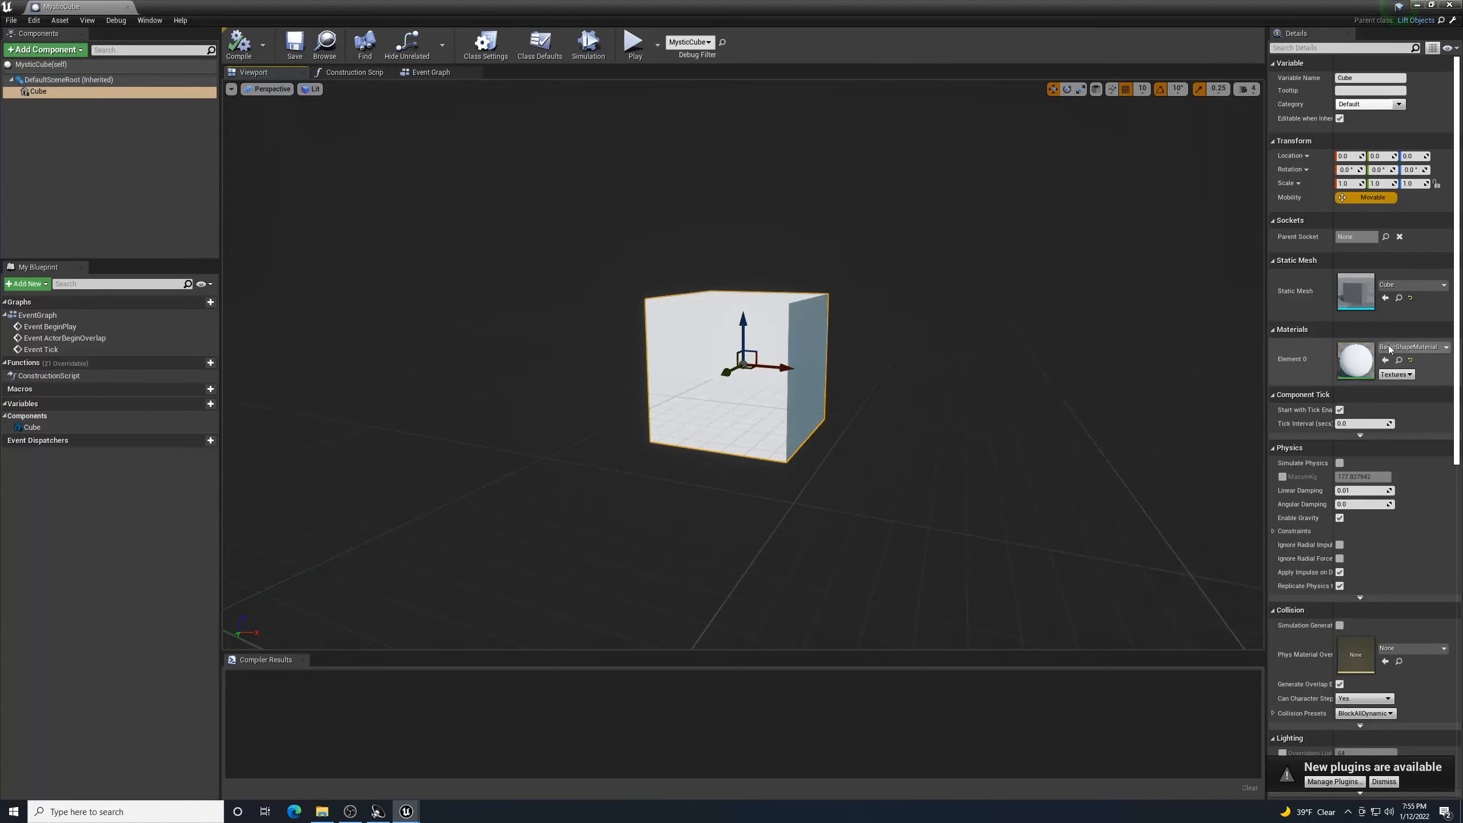
- Set the Cube's Element 0 material to MysticGlowMat, then compile and save the blueprint
{"action": "left_click", "coordinate": [1411, 347]}
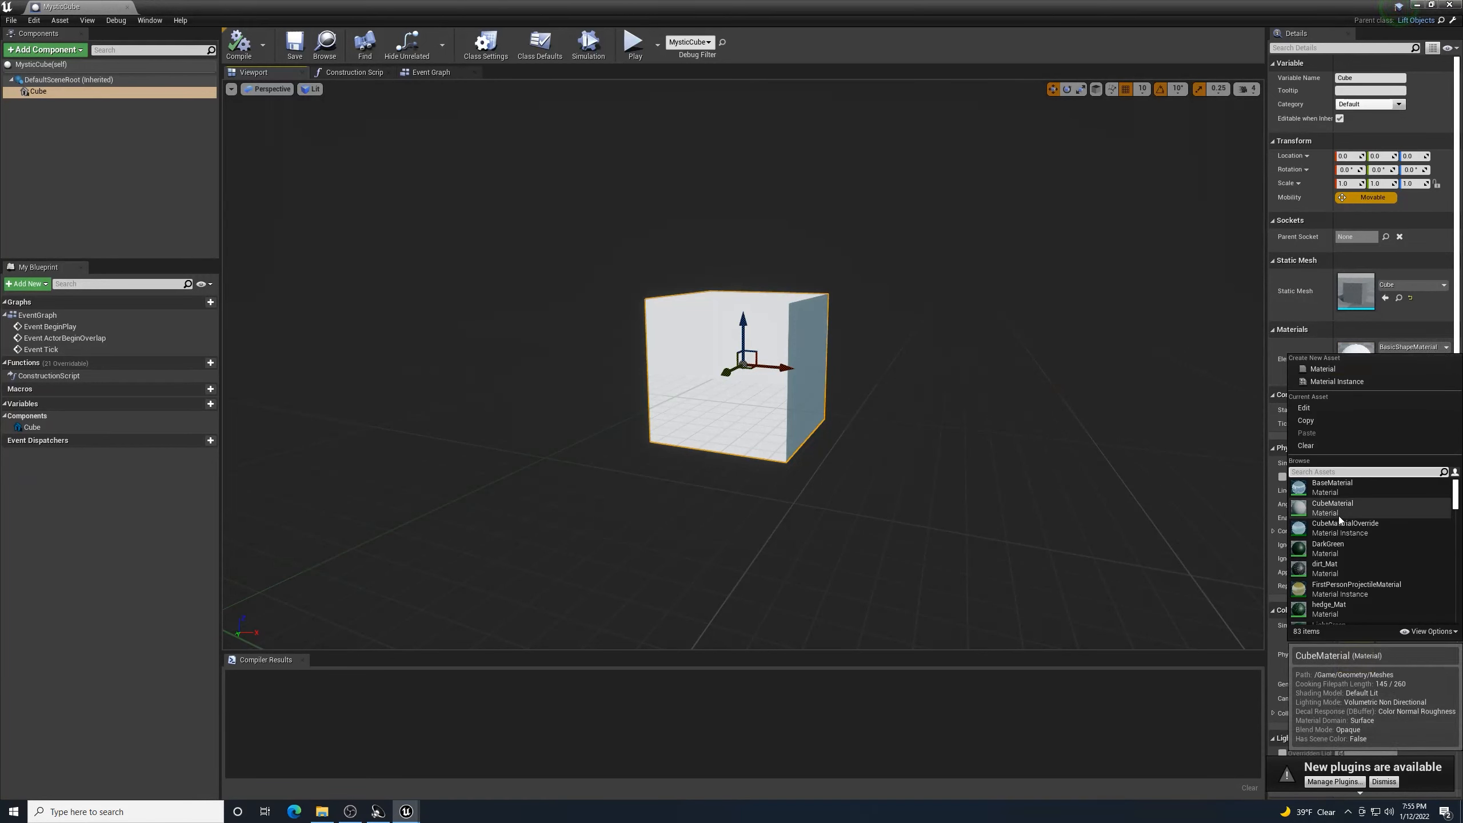
{"action": "type", "text": "m"}
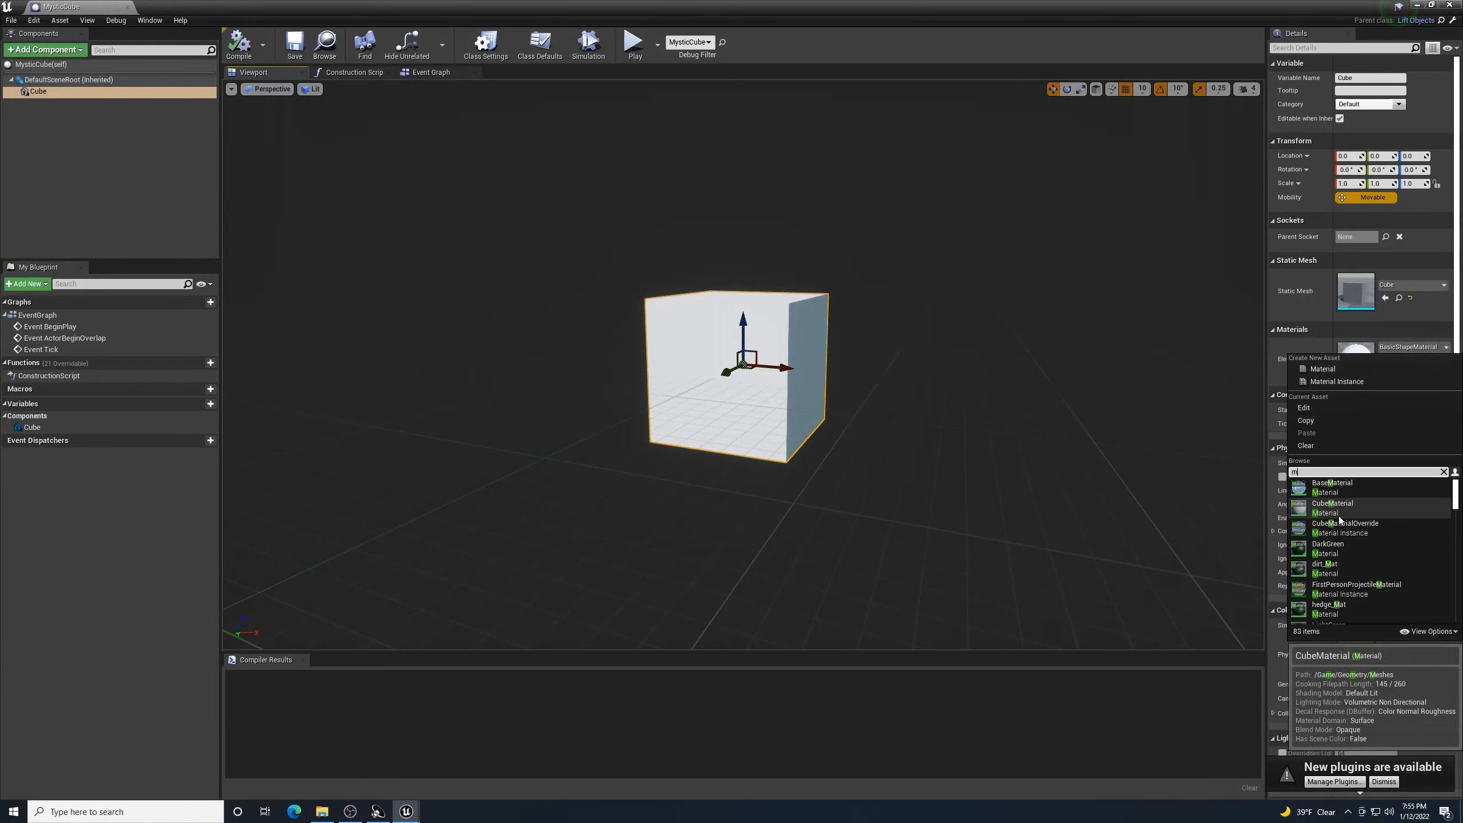
{"action": "type", "text": "yst"}
{"action": "key", "text": "Down"}
{"action": "key", "text": "Down"}
{"action": "key", "text": "Down"}
{"action": "key", "text": "Return"}
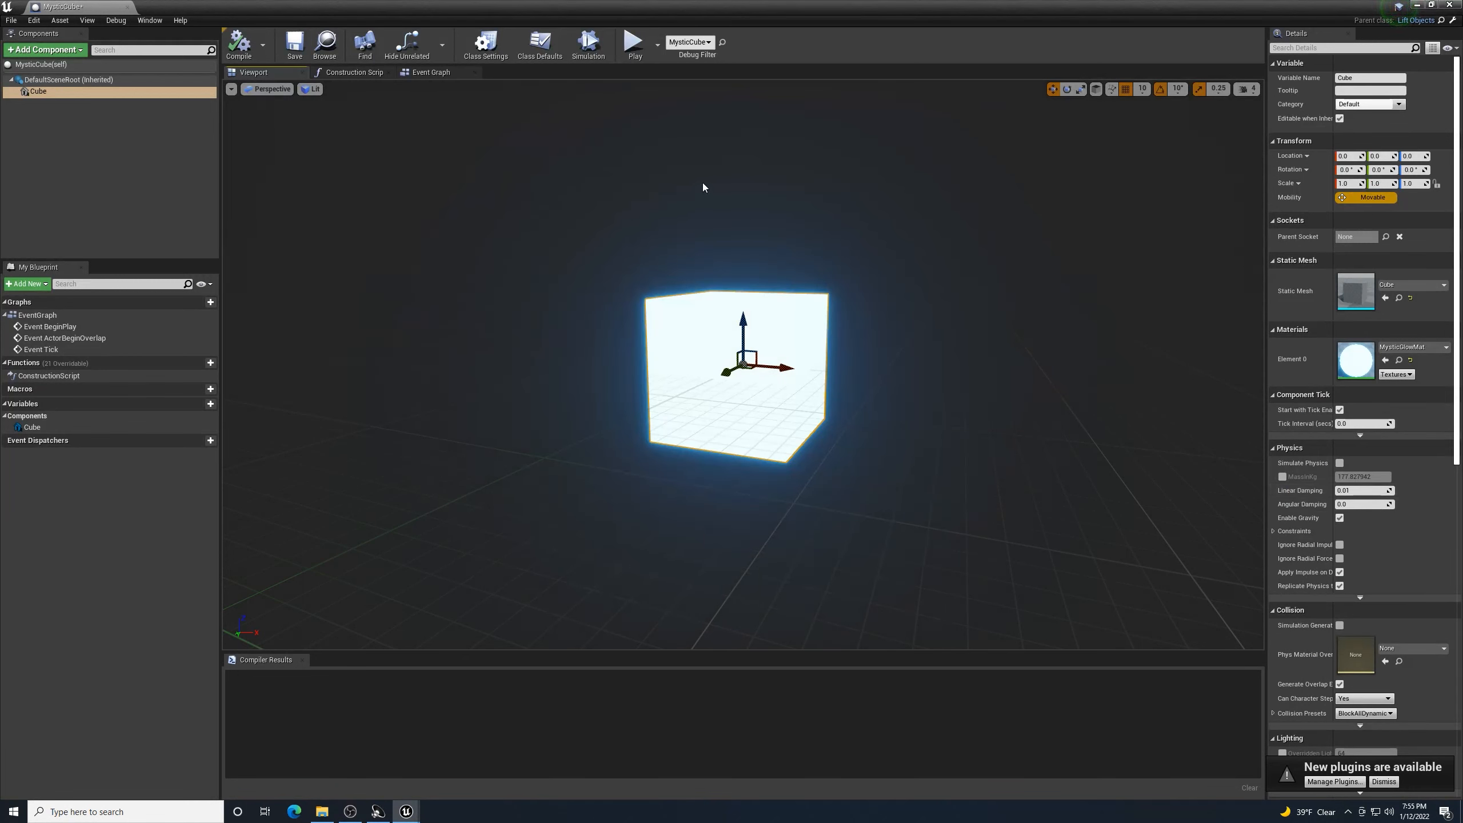
{"action": "left_click", "coordinate": [238, 44]}
{"action": "left_click", "coordinate": [293, 44]}
{"action": "left_click", "coordinate": [1449, 4]}
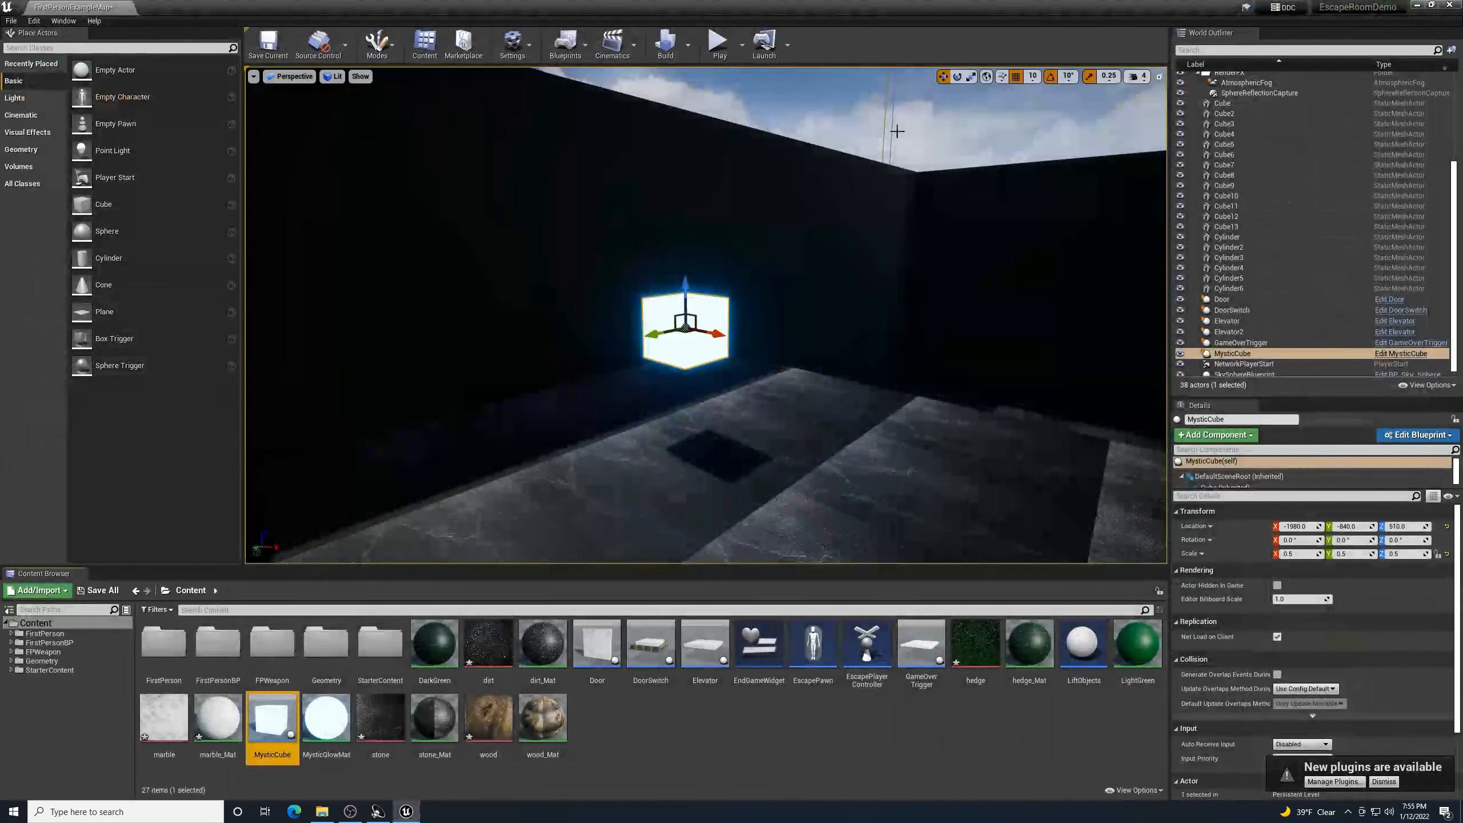
- Find the white GameOverTrigger platform in the level and open its Blueprint for editing
{"action": "right_click_drag", "start_coordinate": [706, 316], "coordinate": [179, 381]}
{"action": "key", "text": "w"}
{"action": "key", "text": "w"}
{"action": "key", "text": "w"}
{"action": "key", "text": "w"}
{"action": "key", "text": "s"}
{"action": "key", "text": "s"}
{"action": "mouse_move", "coordinate": [899, 401]}
{"action": "right_mouse_down"}
{"action": "mouse_move", "coordinate": [884, 384]}
{"action": "mouse_move", "coordinate": [899, 401]}
{"action": "right_mouse_up"}
{"action": "key", "text": "w"}
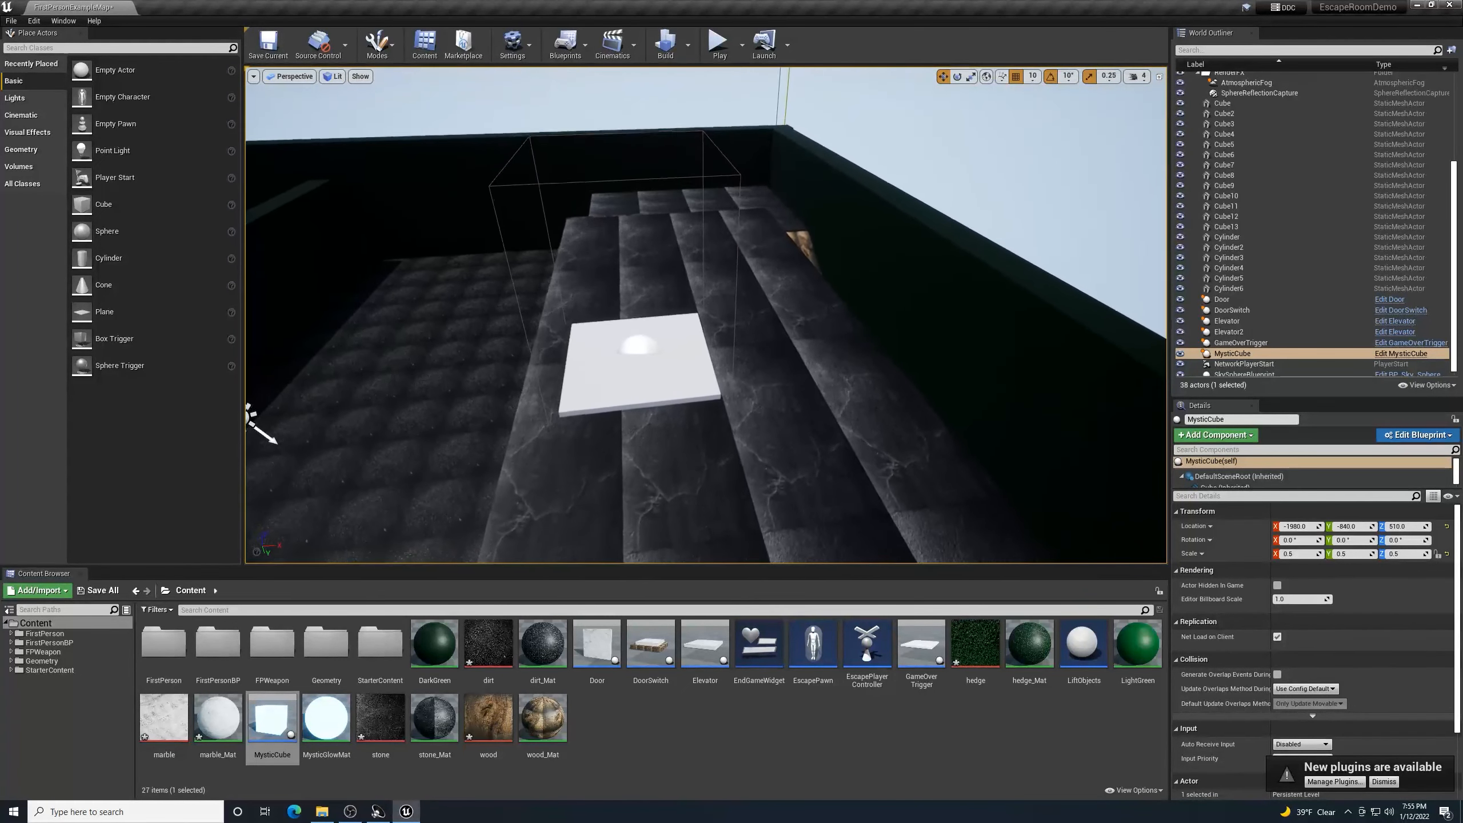
{"action": "left_click", "coordinate": [670, 388]}
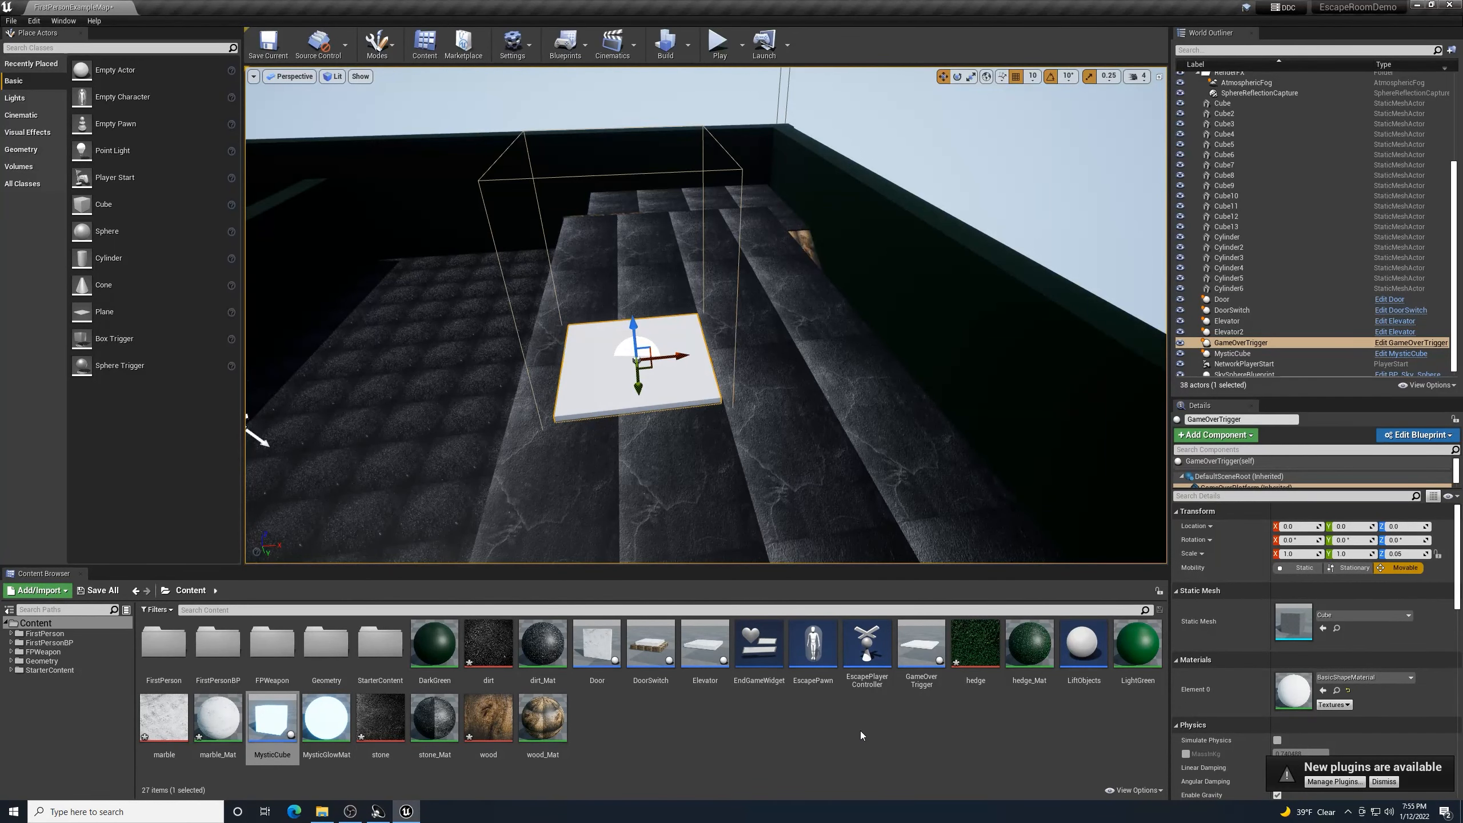
{"action": "double_click", "coordinate": [925, 644]}
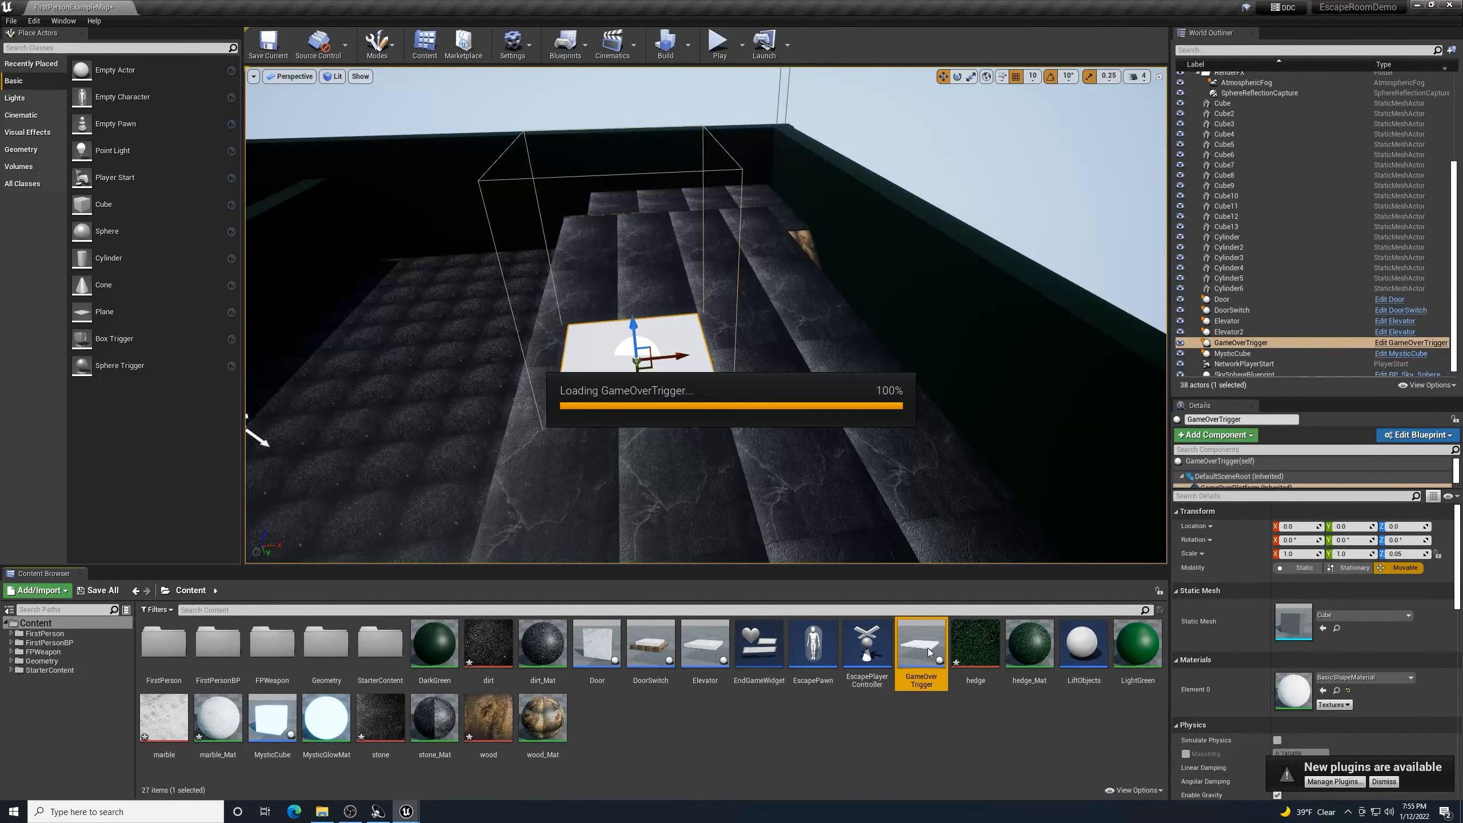
- Give the GameOverPlatform mesh the MysticGlowMat material, save the Blueprint and close it
{"action": "left_click", "coordinate": [256, 71]}
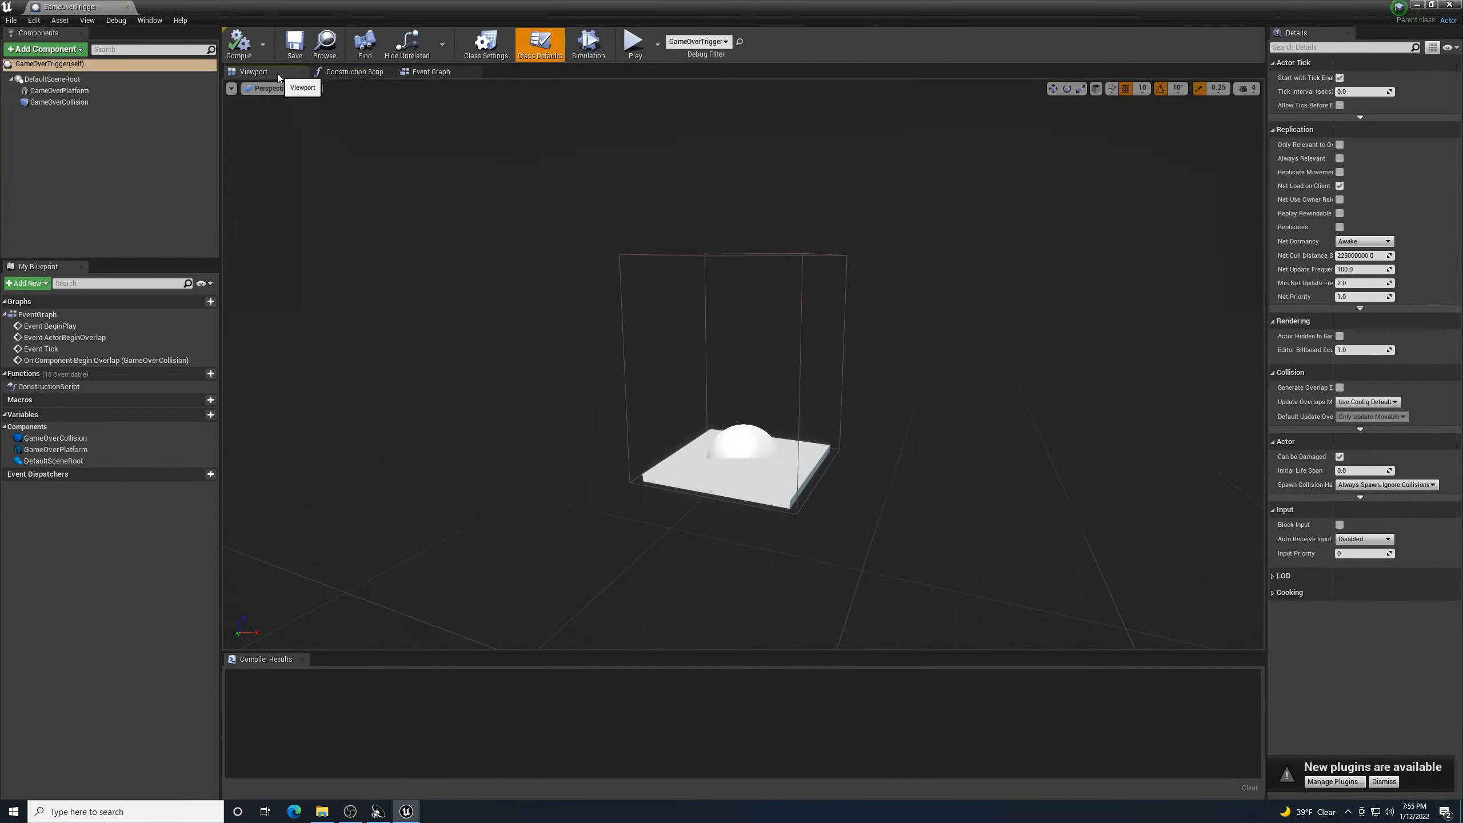
{"action": "left_click", "coordinate": [743, 484]}
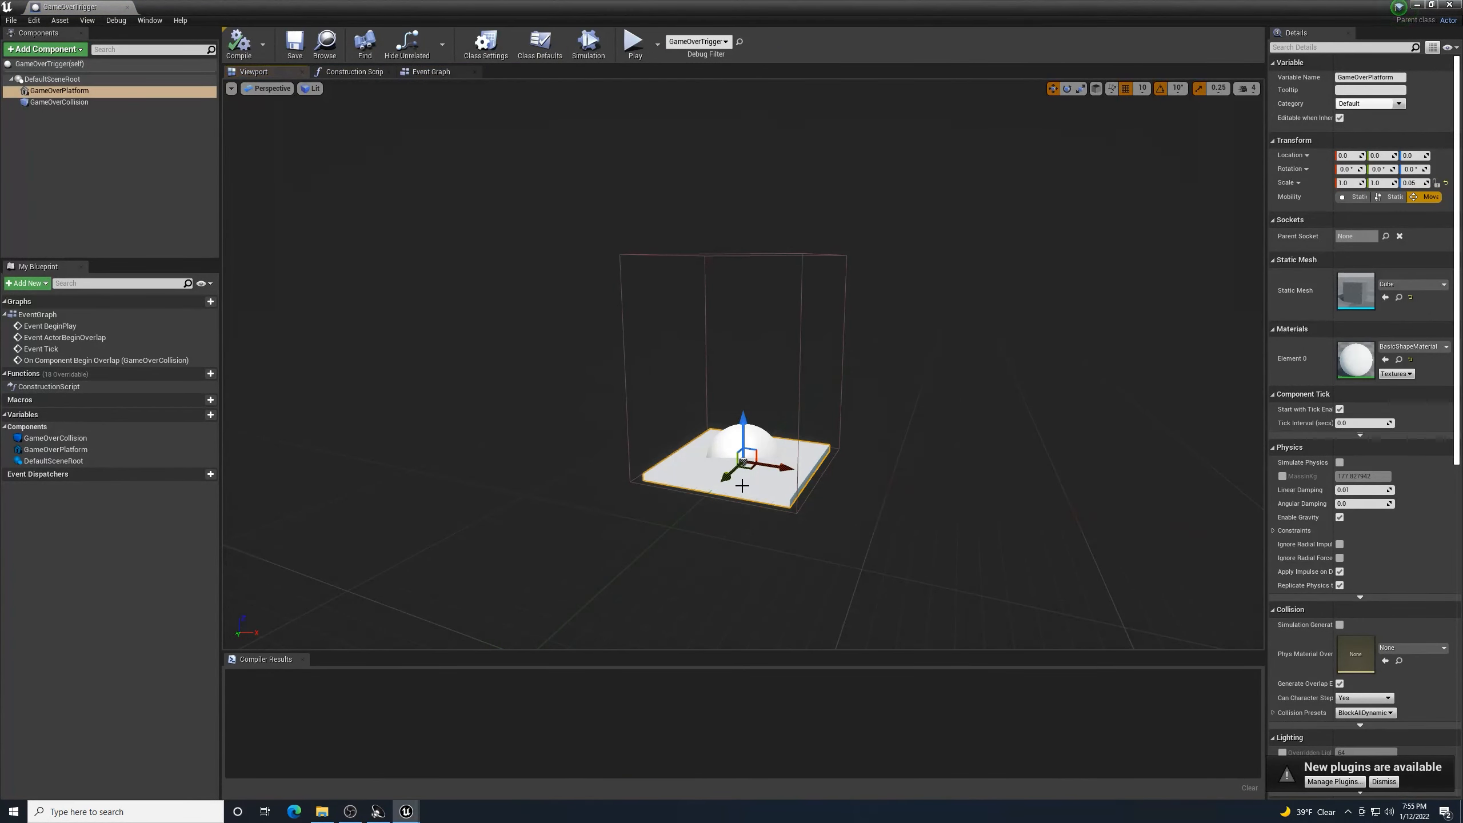
{"action": "left_click", "coordinate": [1410, 347]}
{"action": "type", "text": "mystic"}
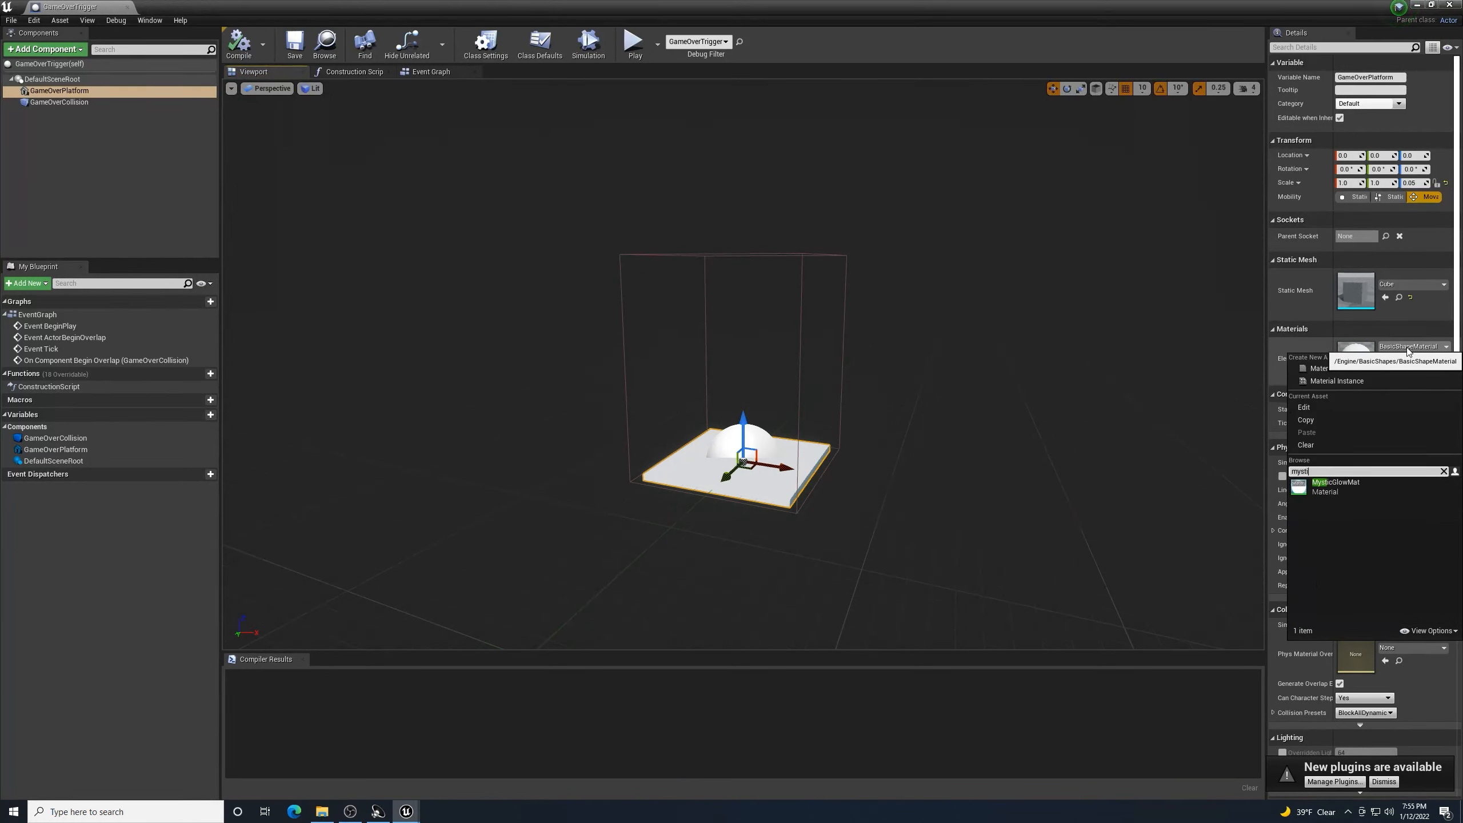
{"action": "left_click", "coordinate": [1318, 486]}
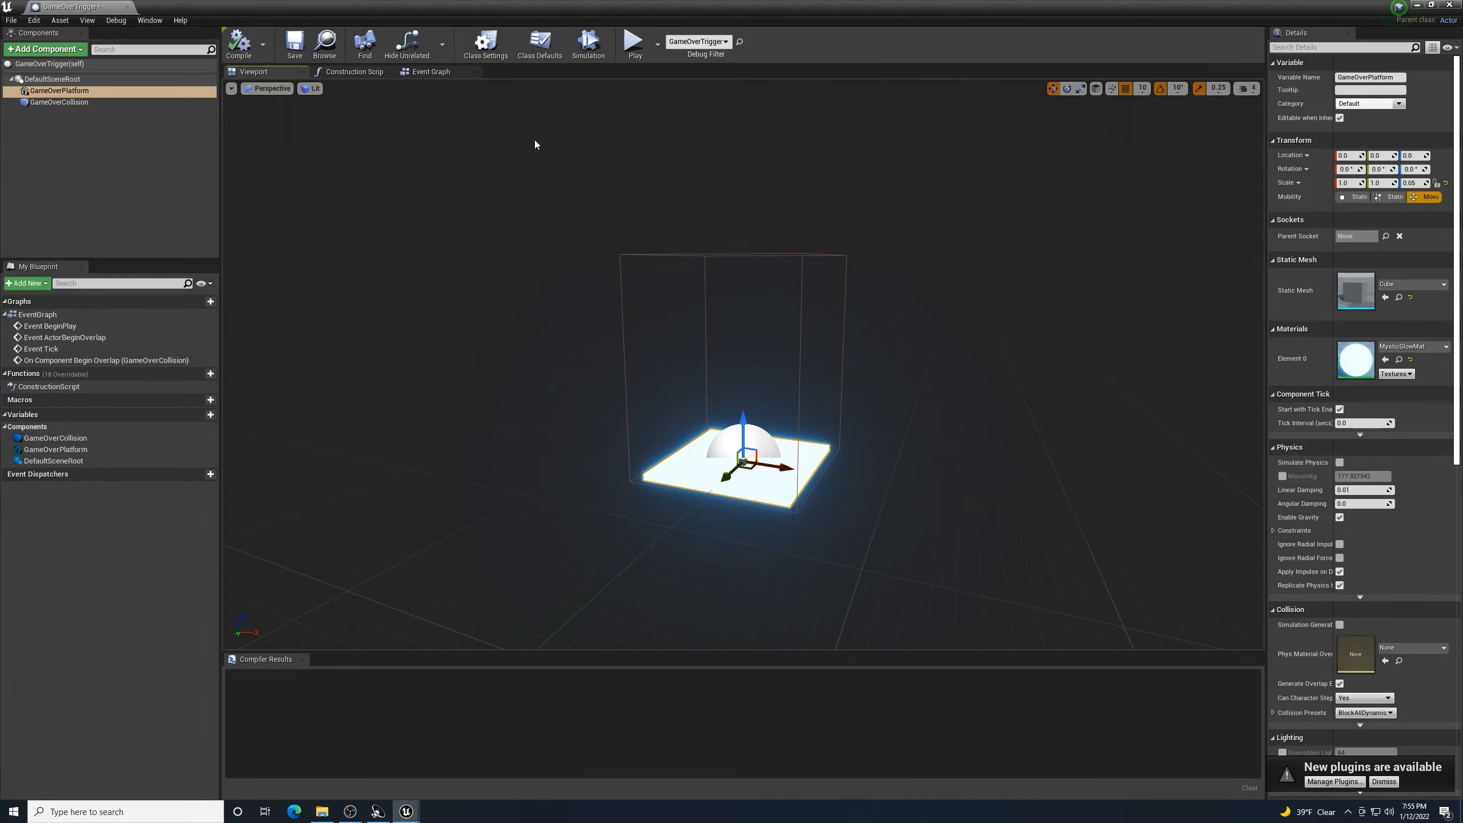
{"action": "left_click", "coordinate": [295, 44]}
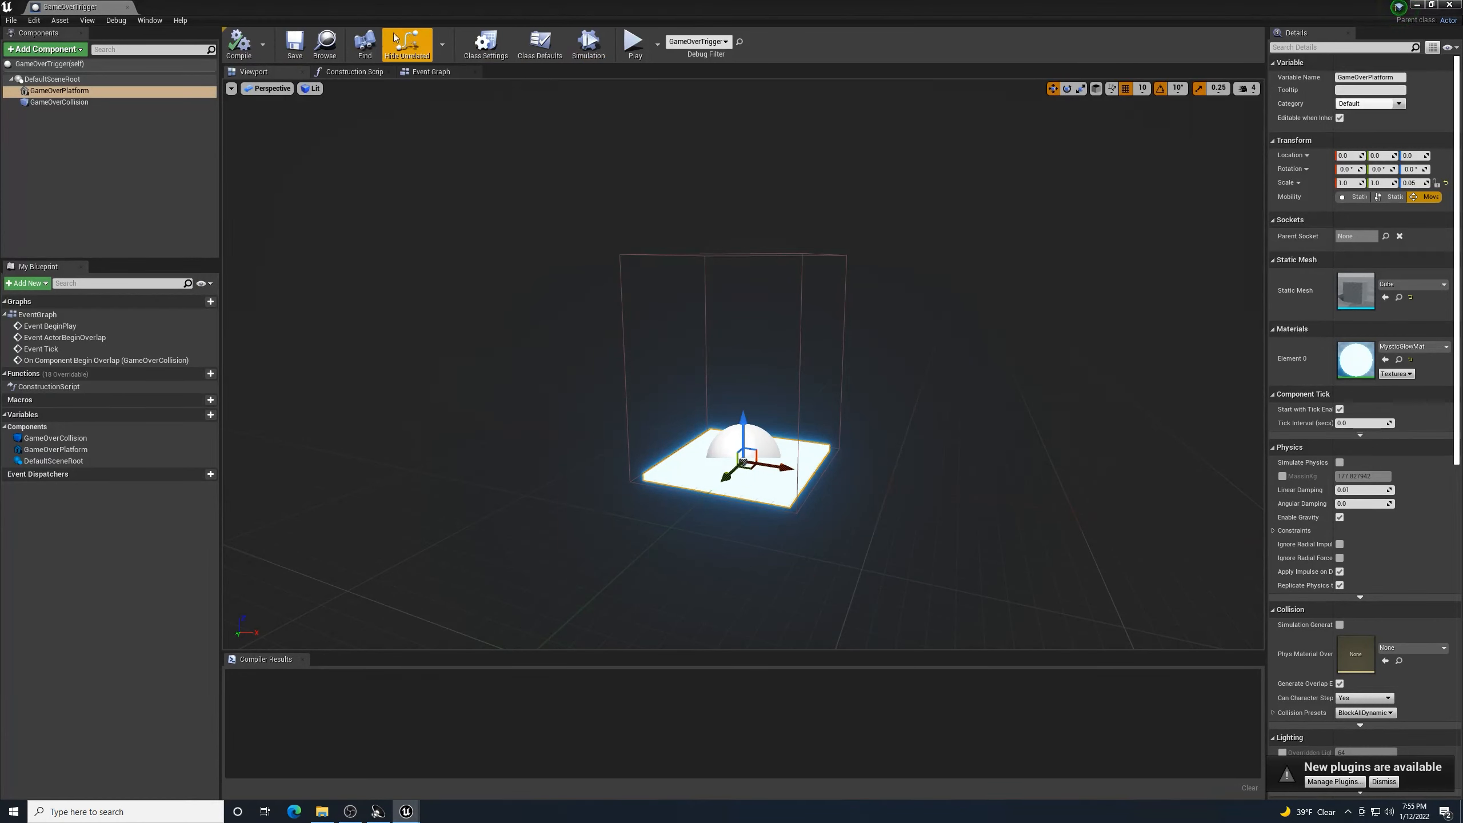
{"action": "left_click", "coordinate": [1456, 5]}
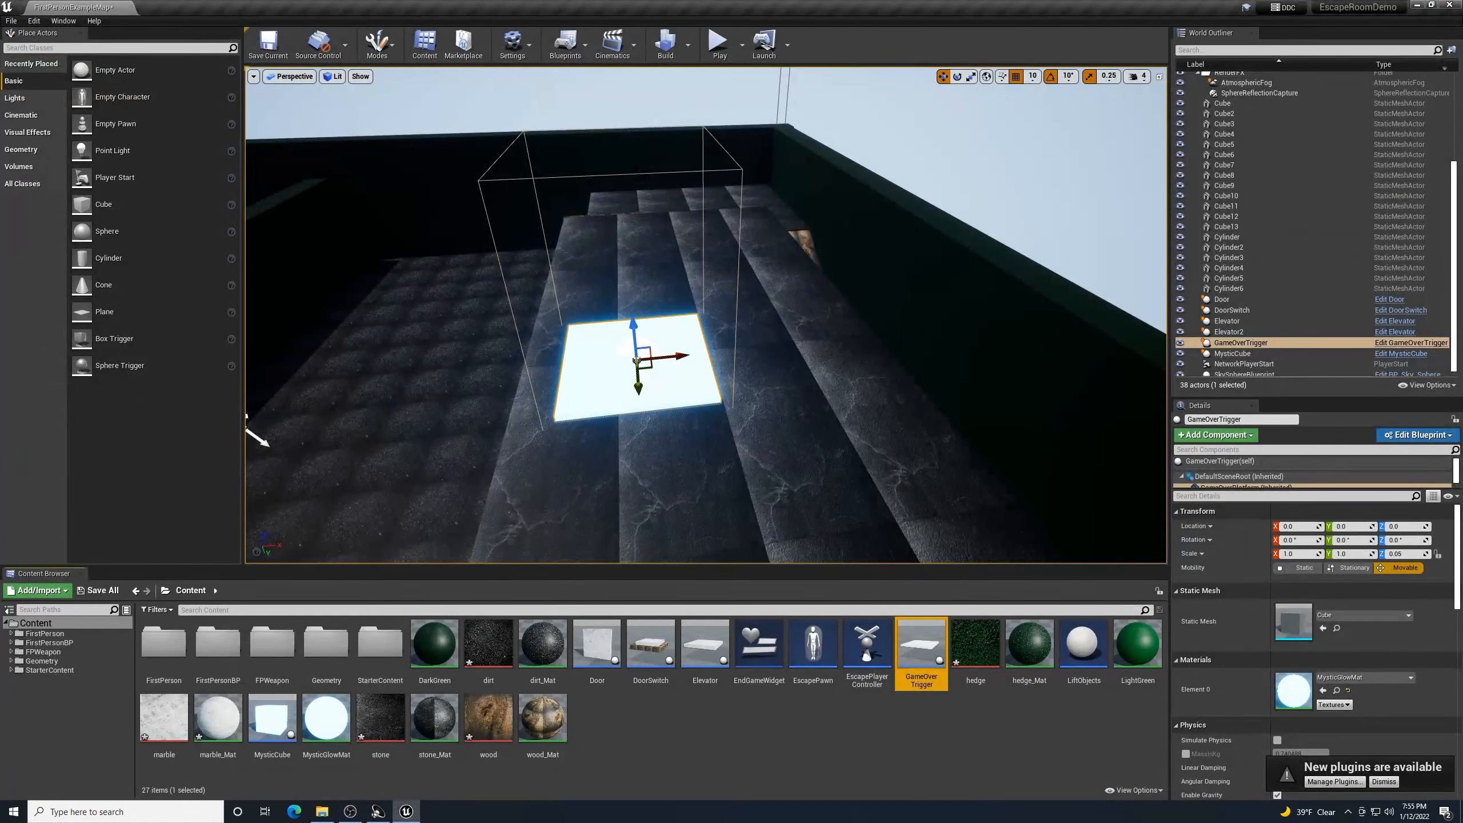
{"action": "right_click_drag", "start_coordinate": [796, 293], "coordinate": [529, 247]}
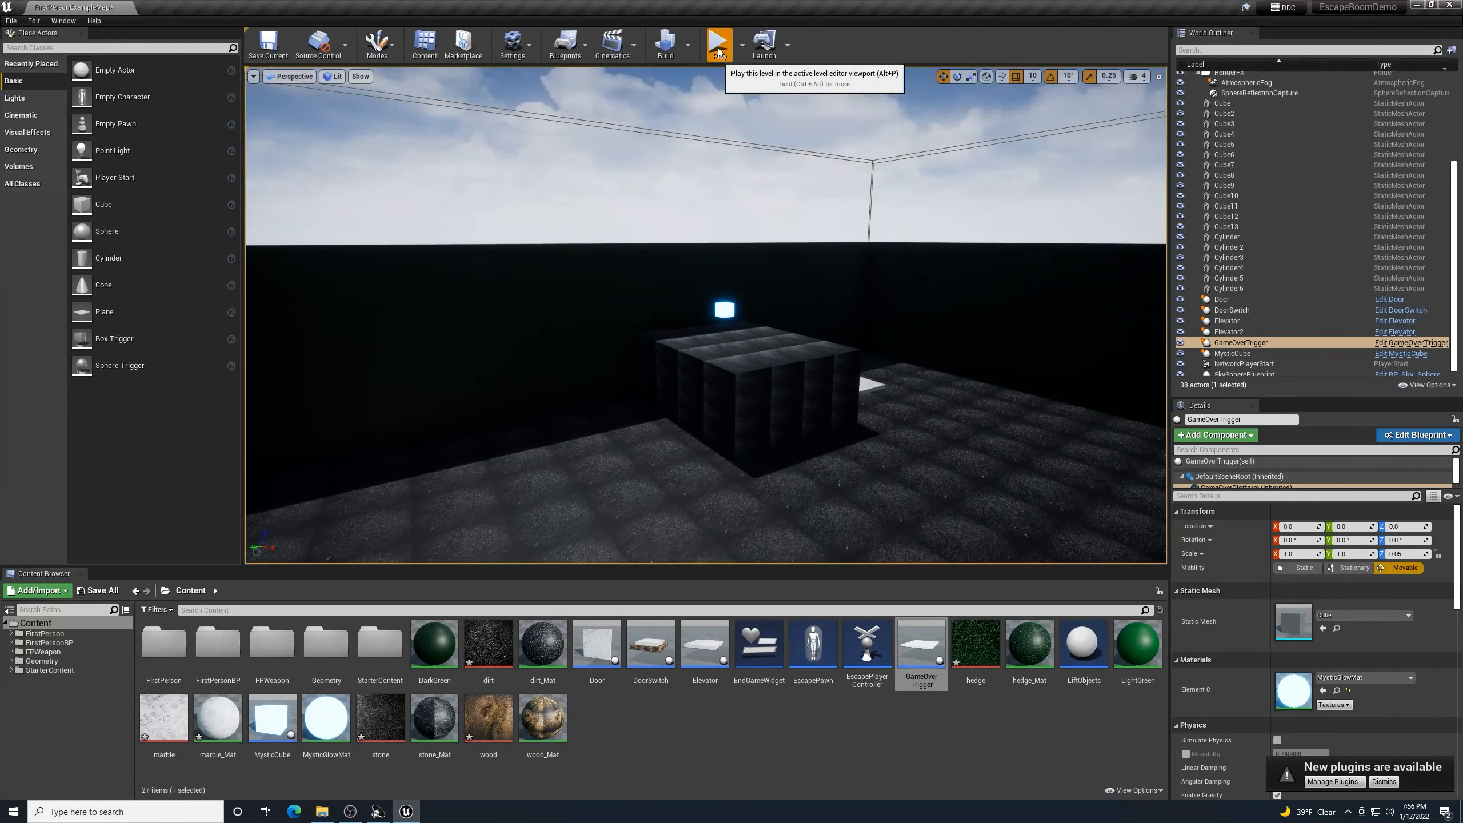
- Start a playtest and walk across the marble platform and stone floor up to the cube's ledge
{"action": "left_click", "coordinate": [718, 43]}
{"action": "left_click", "coordinate": [718, 113]}
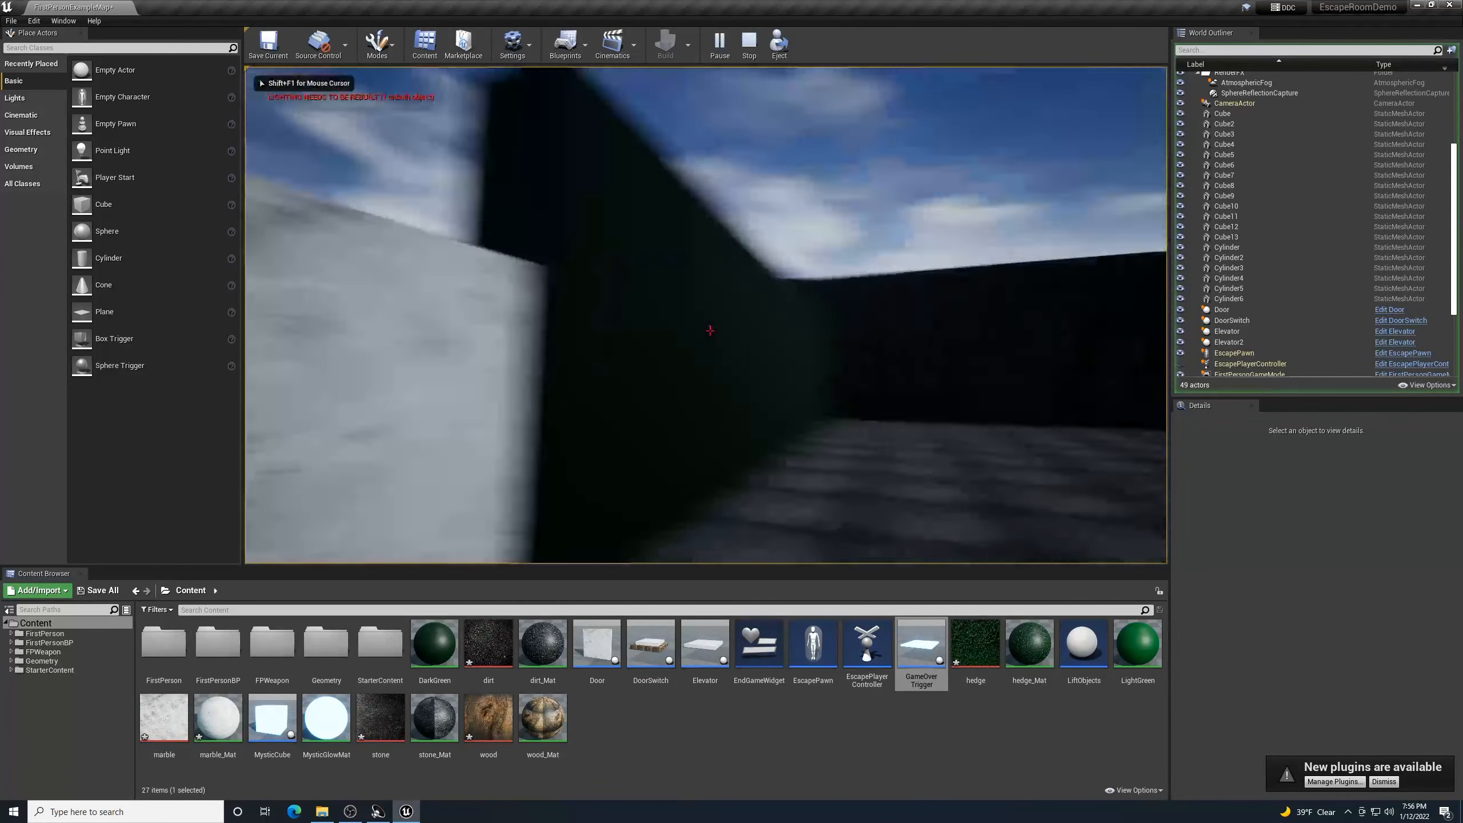
{"action": "key", "text": "w"}
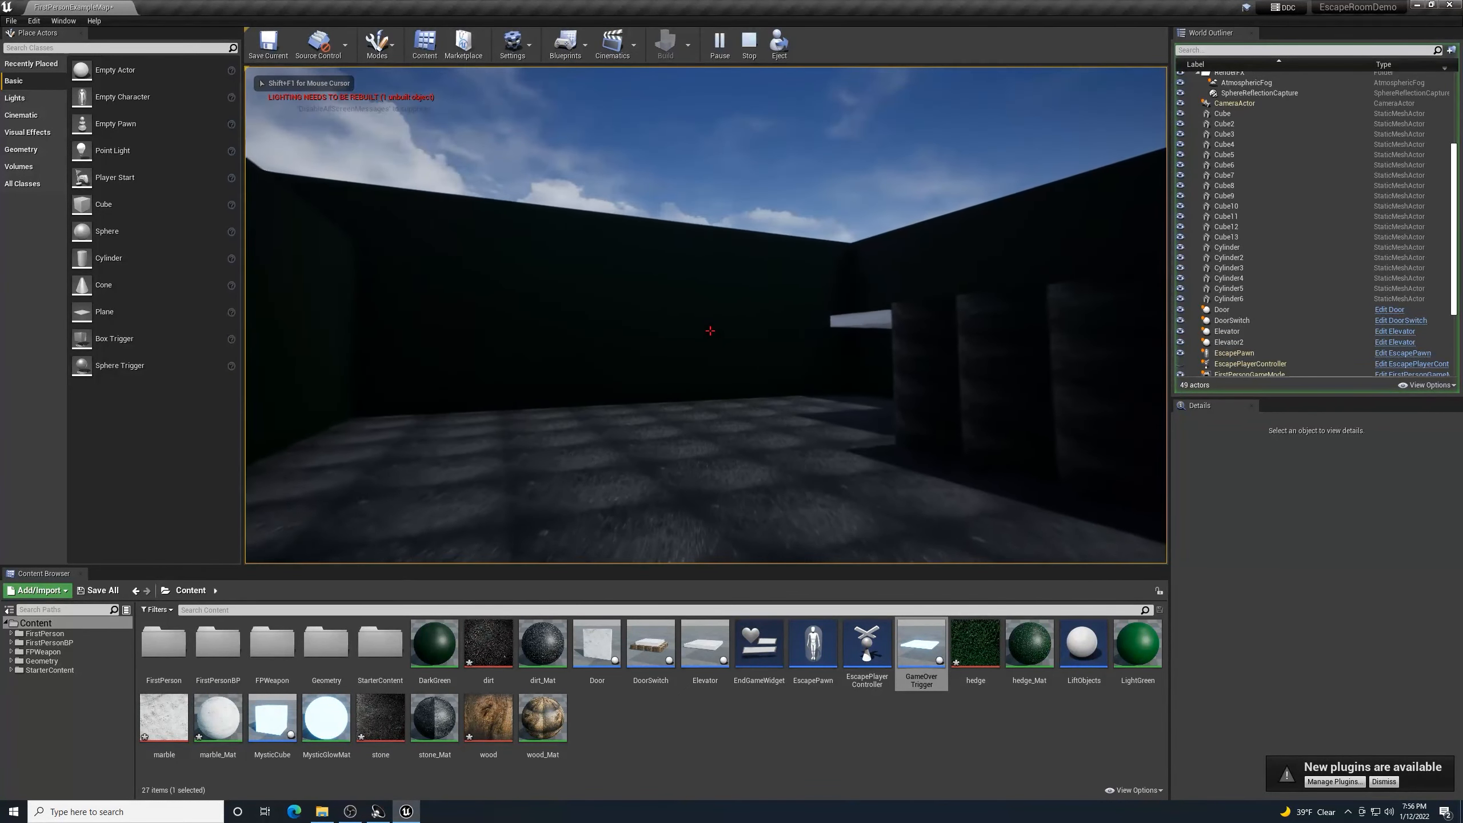
{"action": "key", "text": "w"}
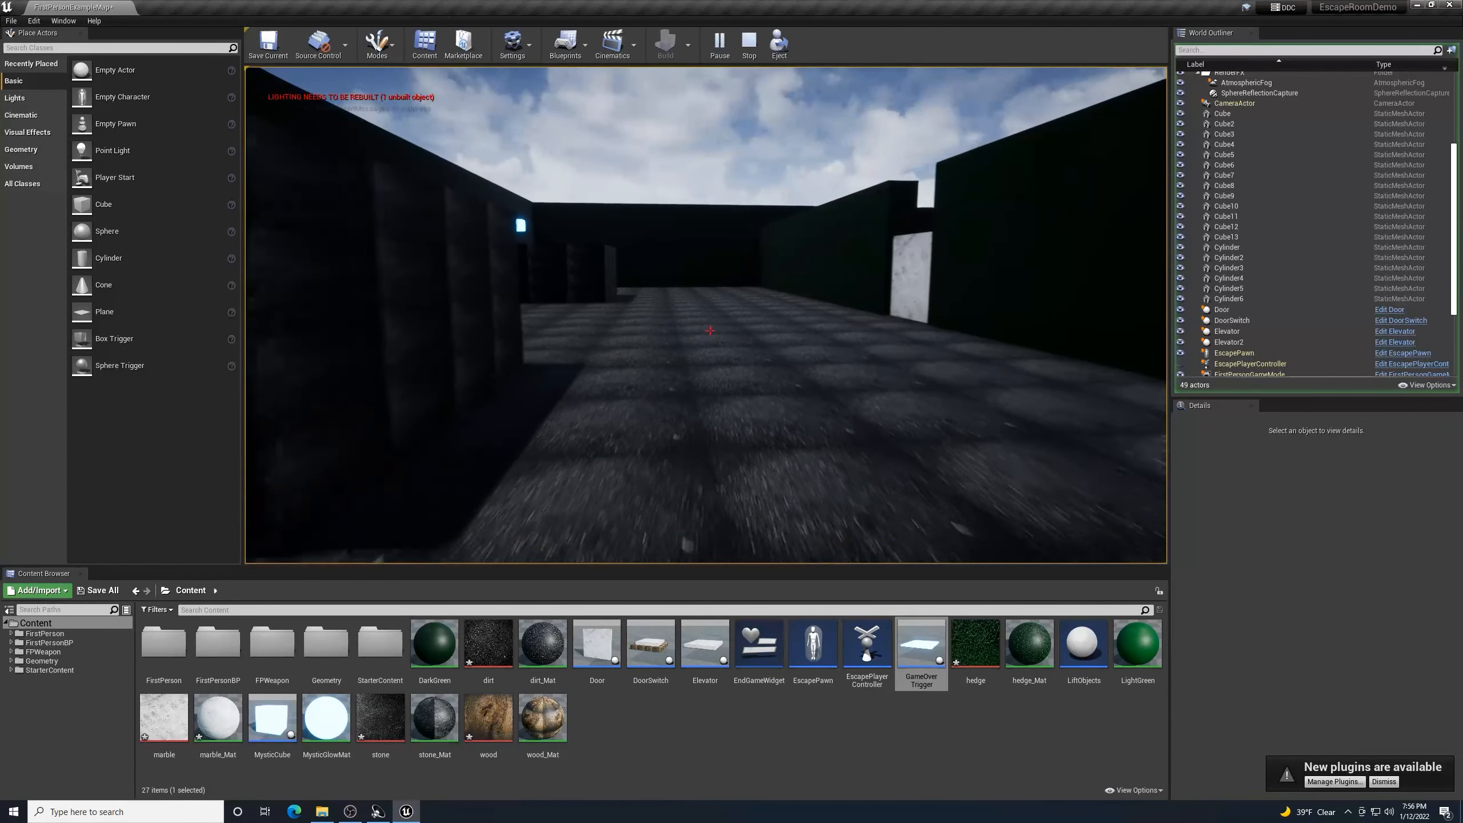
{"action": "key", "text": "w"}
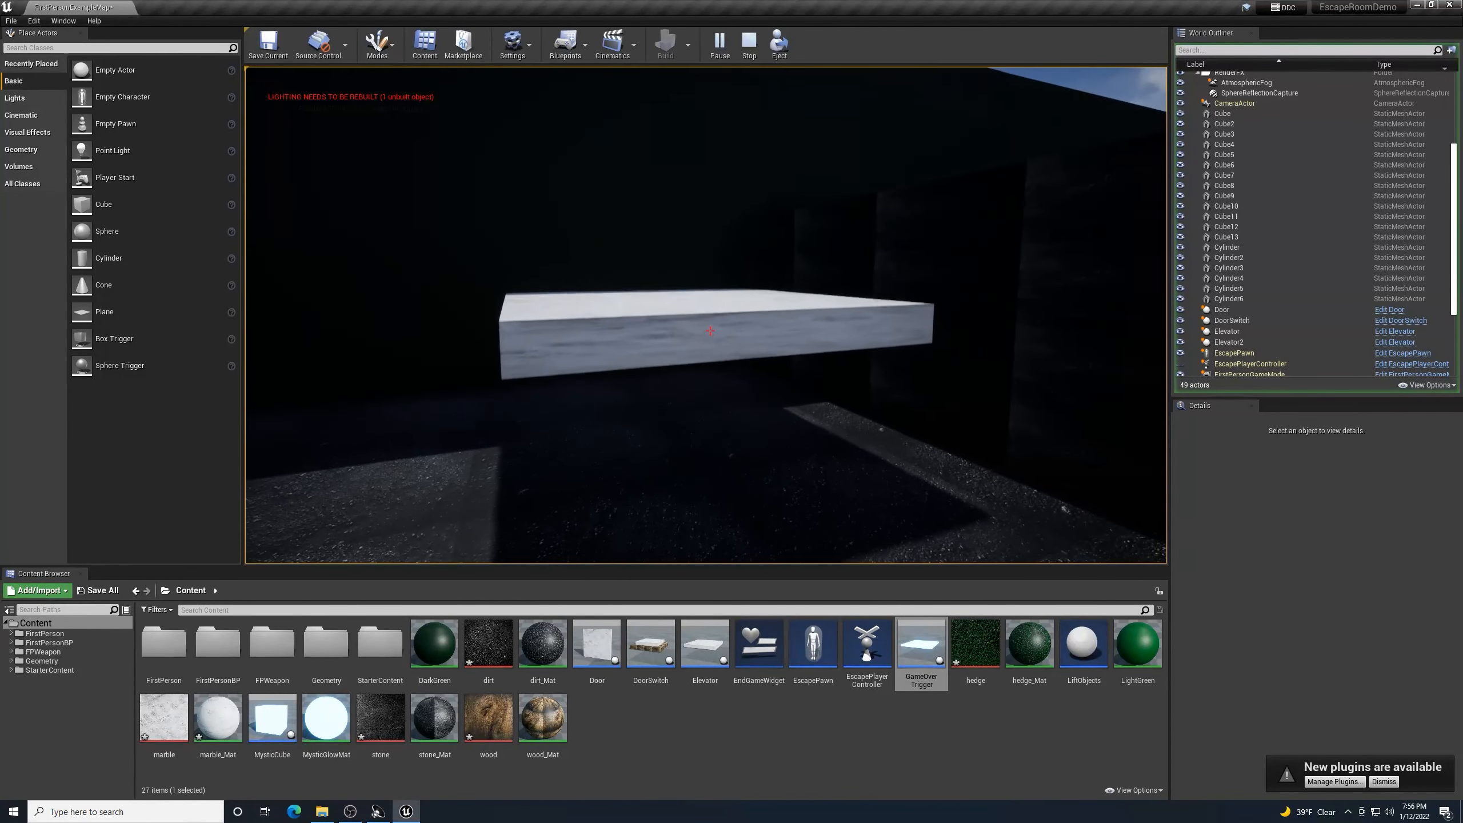
{"action": "key", "text": "w"}
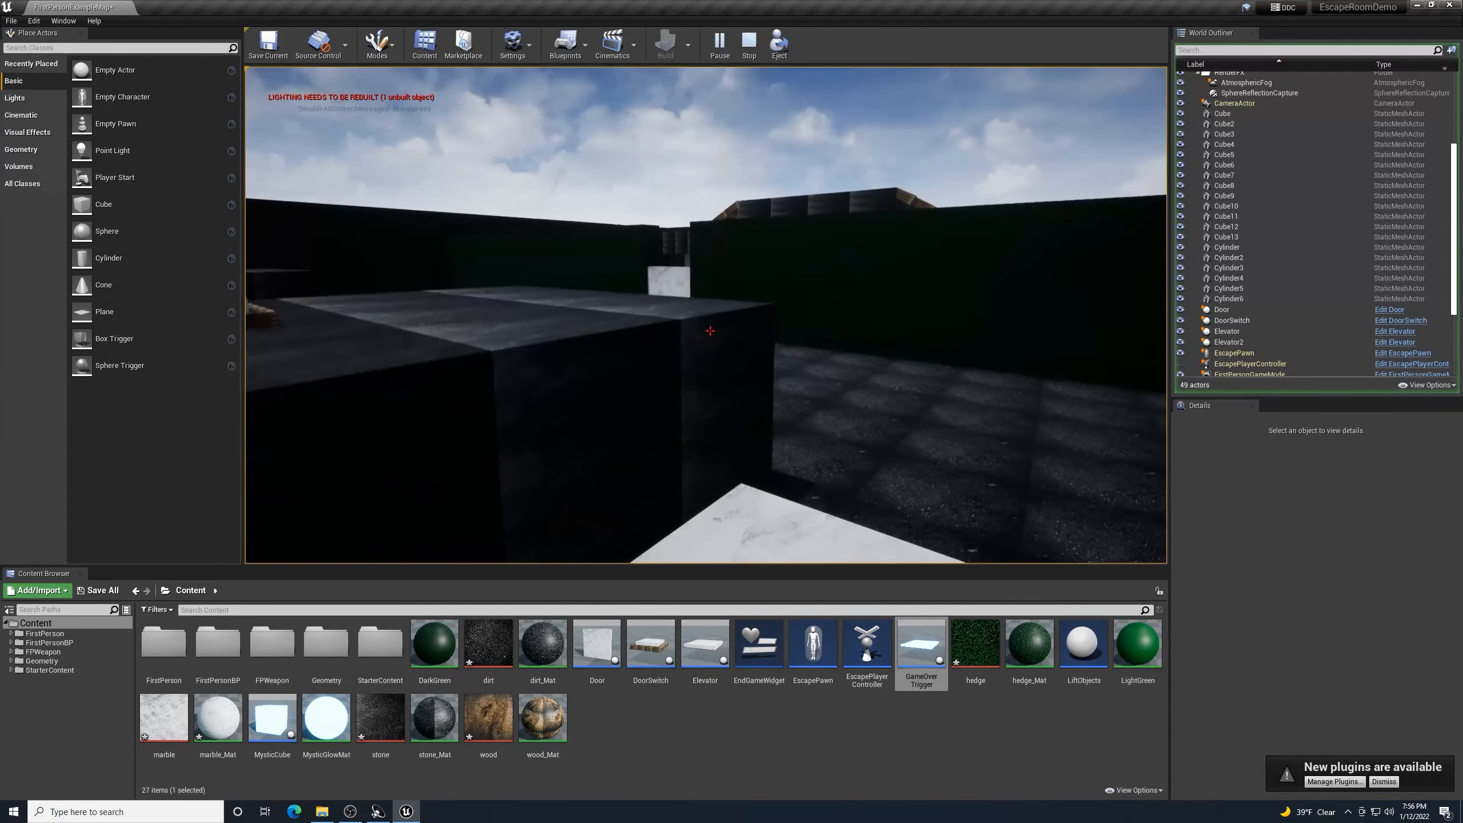
{"action": "key", "text": "w"}
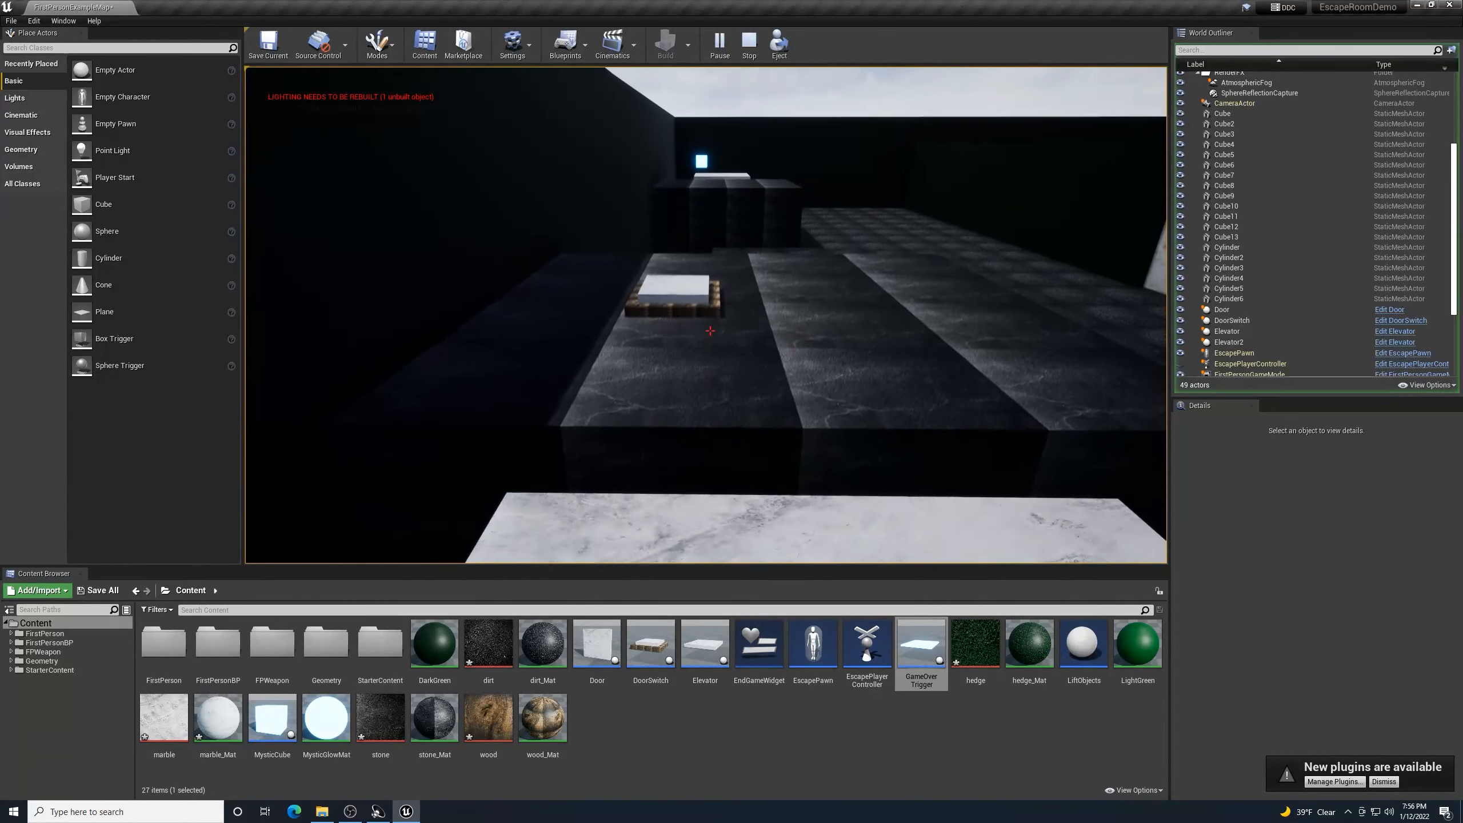
{"action": "key", "text": "w"}
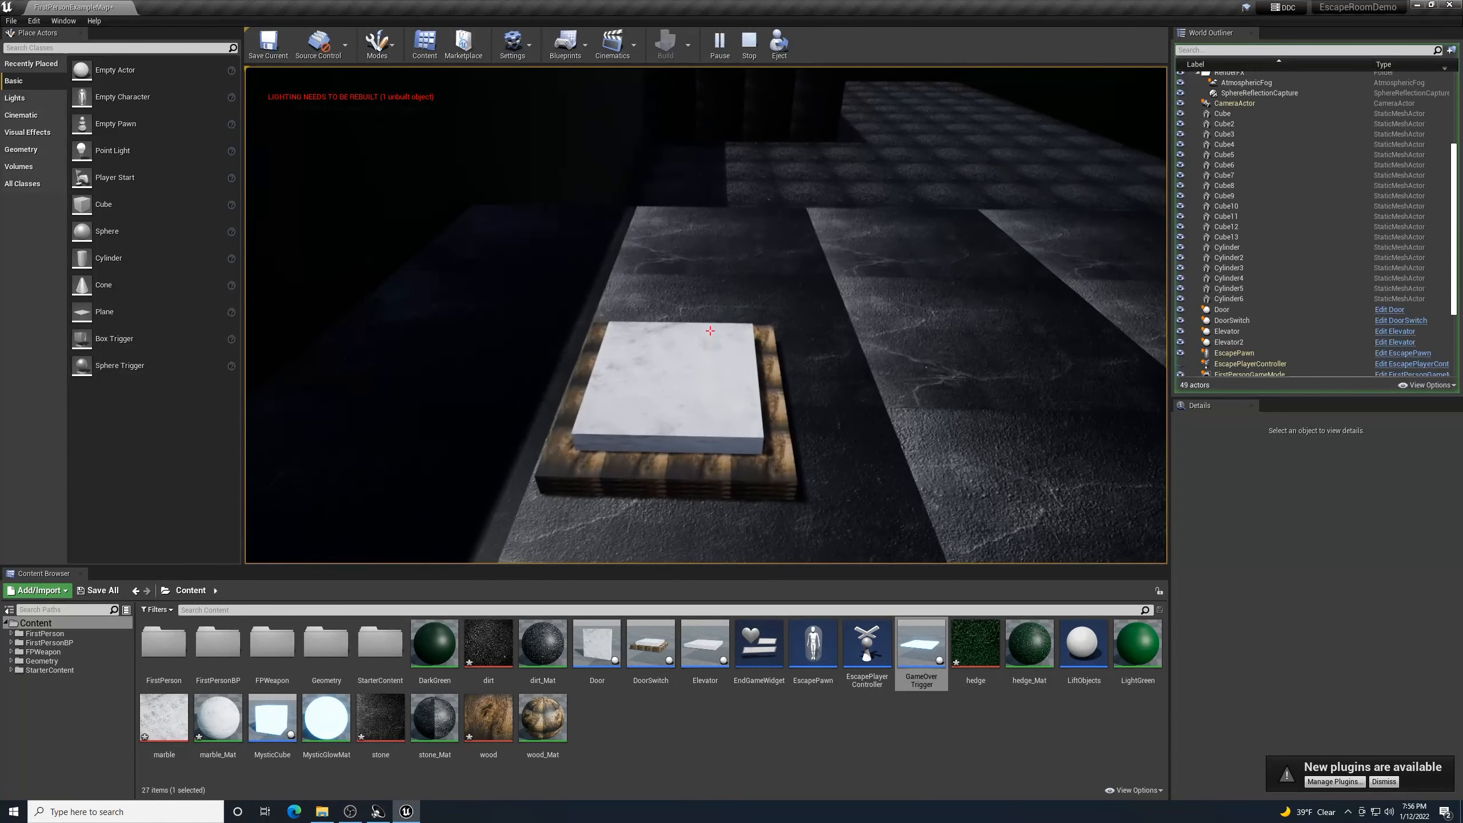
{"action": "key", "text": "w"}
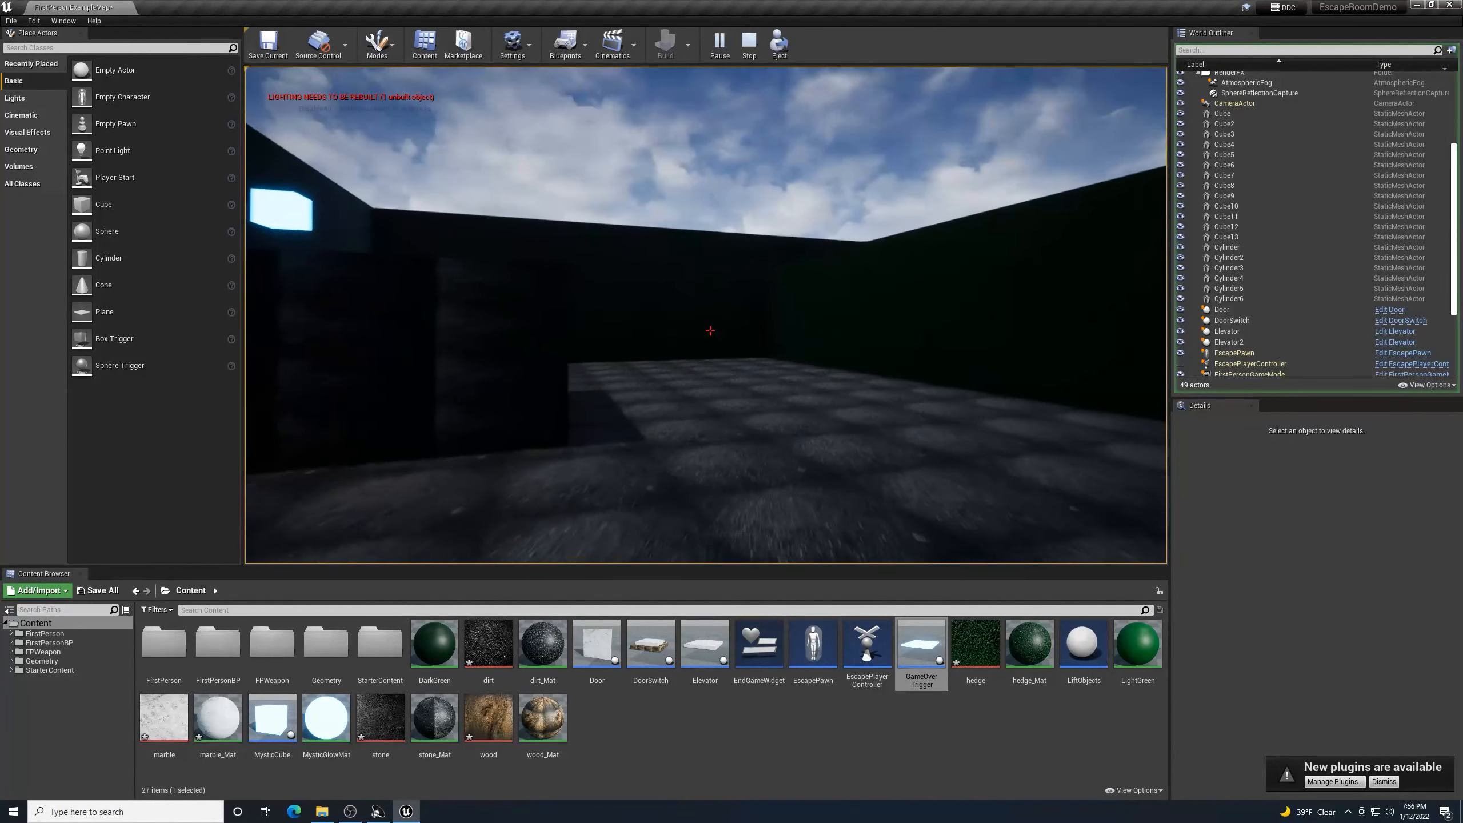
{"action": "key", "text": "w"}
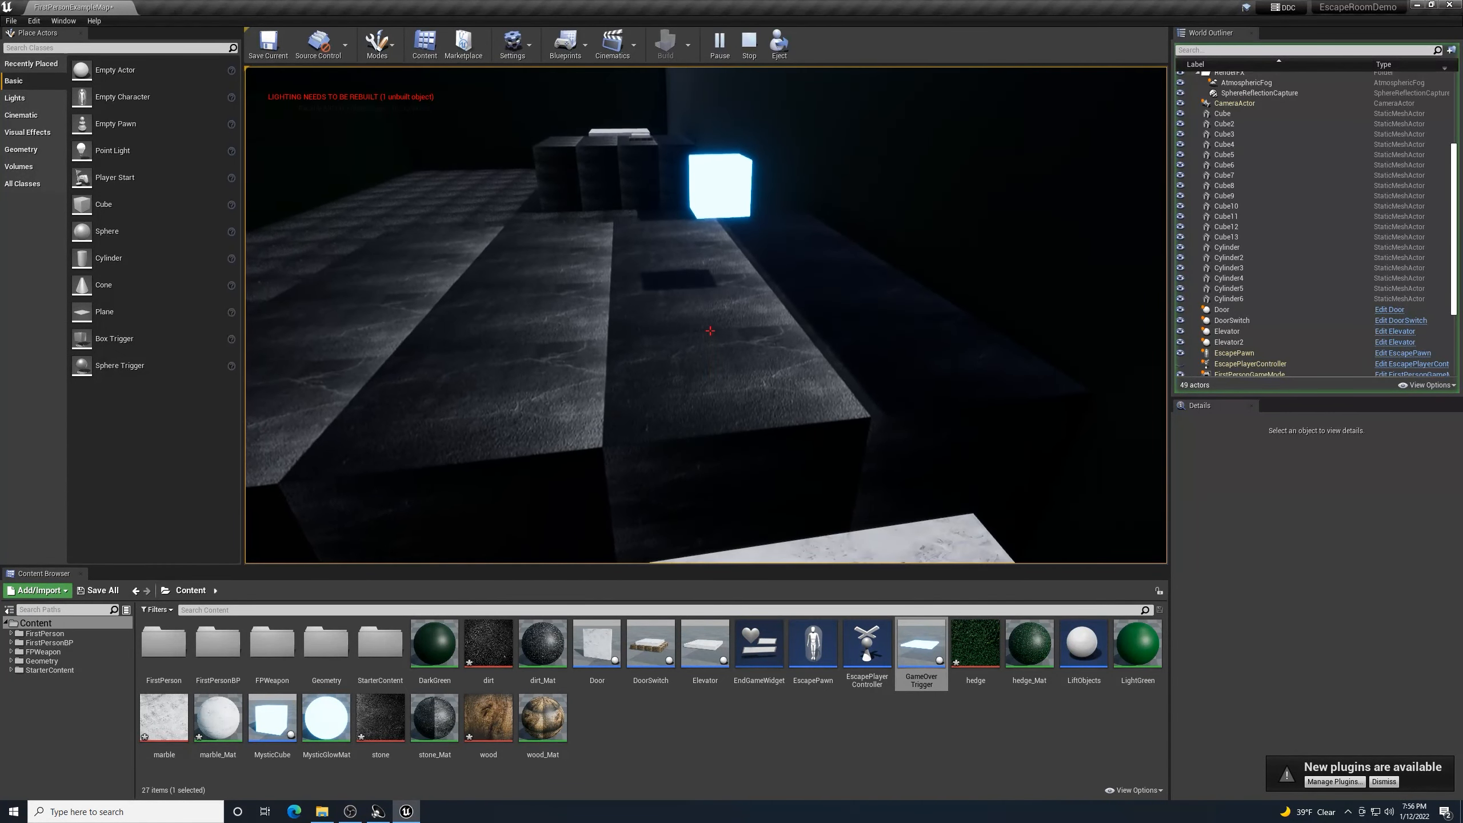
{"action": "key", "text": "w"}
{"action": "key", "text": "w"}
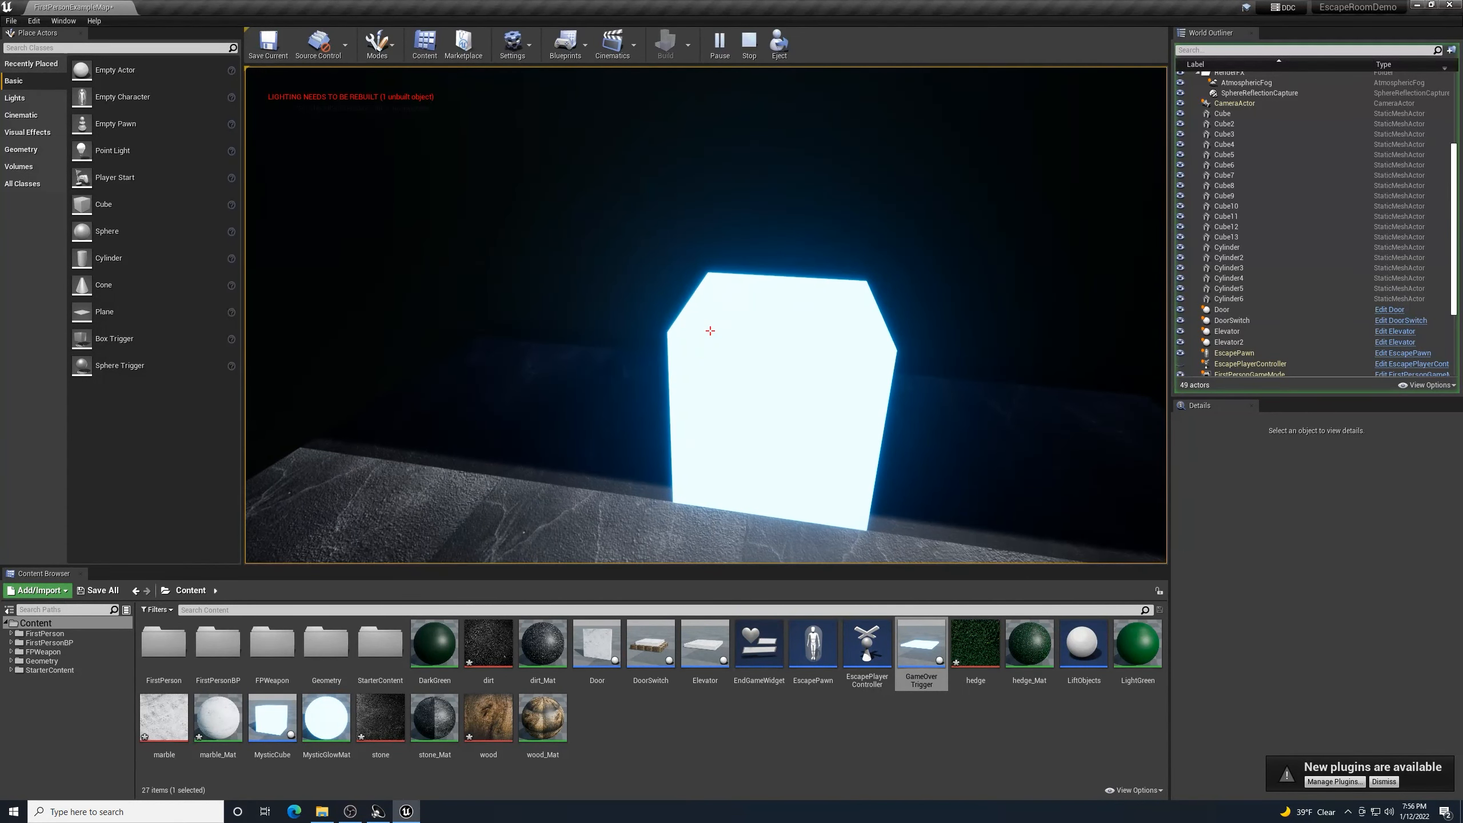
- Pick up the MysticCube, carry it through the white door and up to the trigger platform, then quit
{"action": "key", "text": "w"}
{"action": "key", "text": "e"}
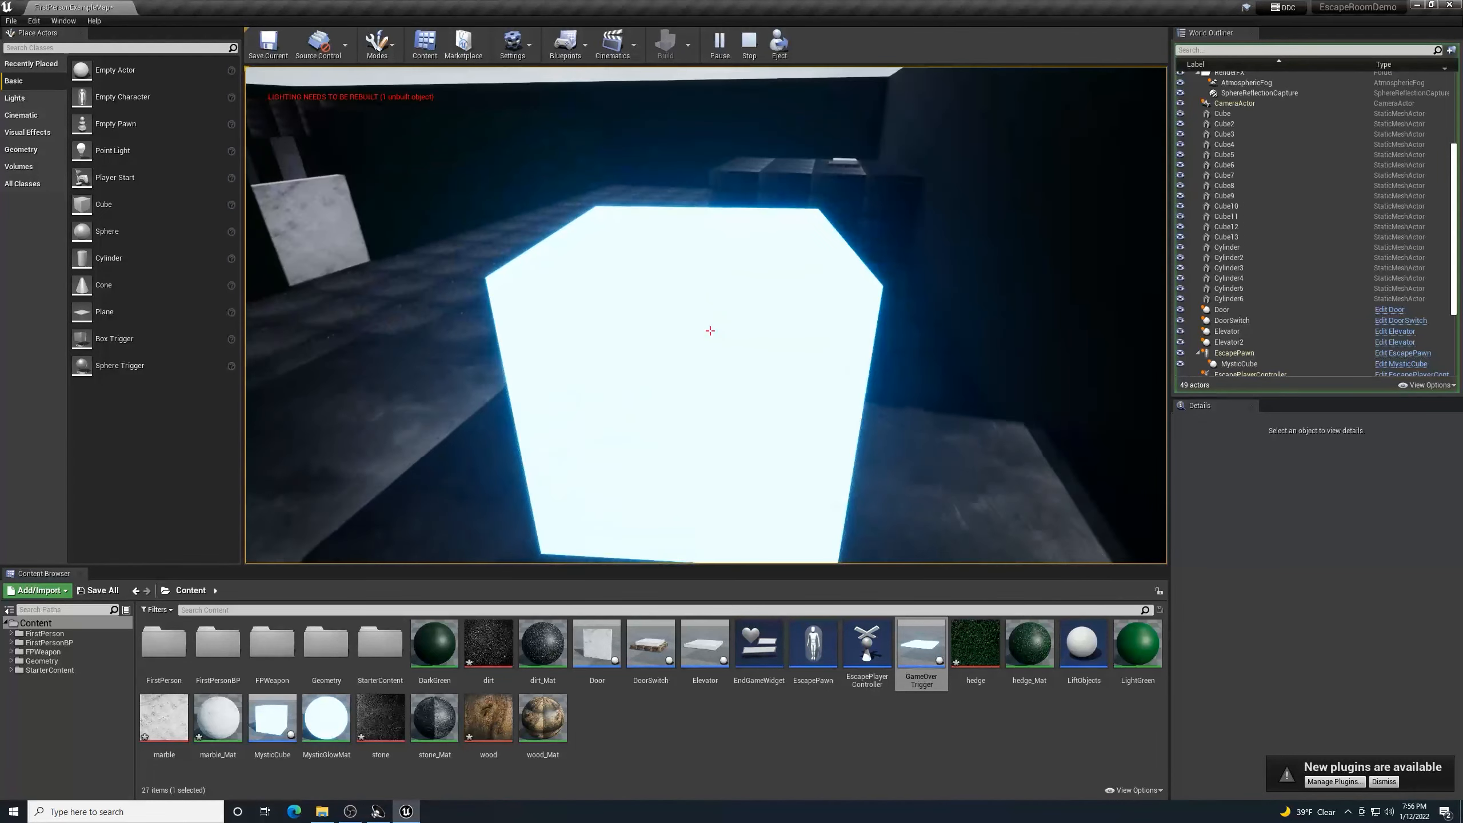
{"action": "key", "text": "w"}
{"action": "key", "text": "w"}
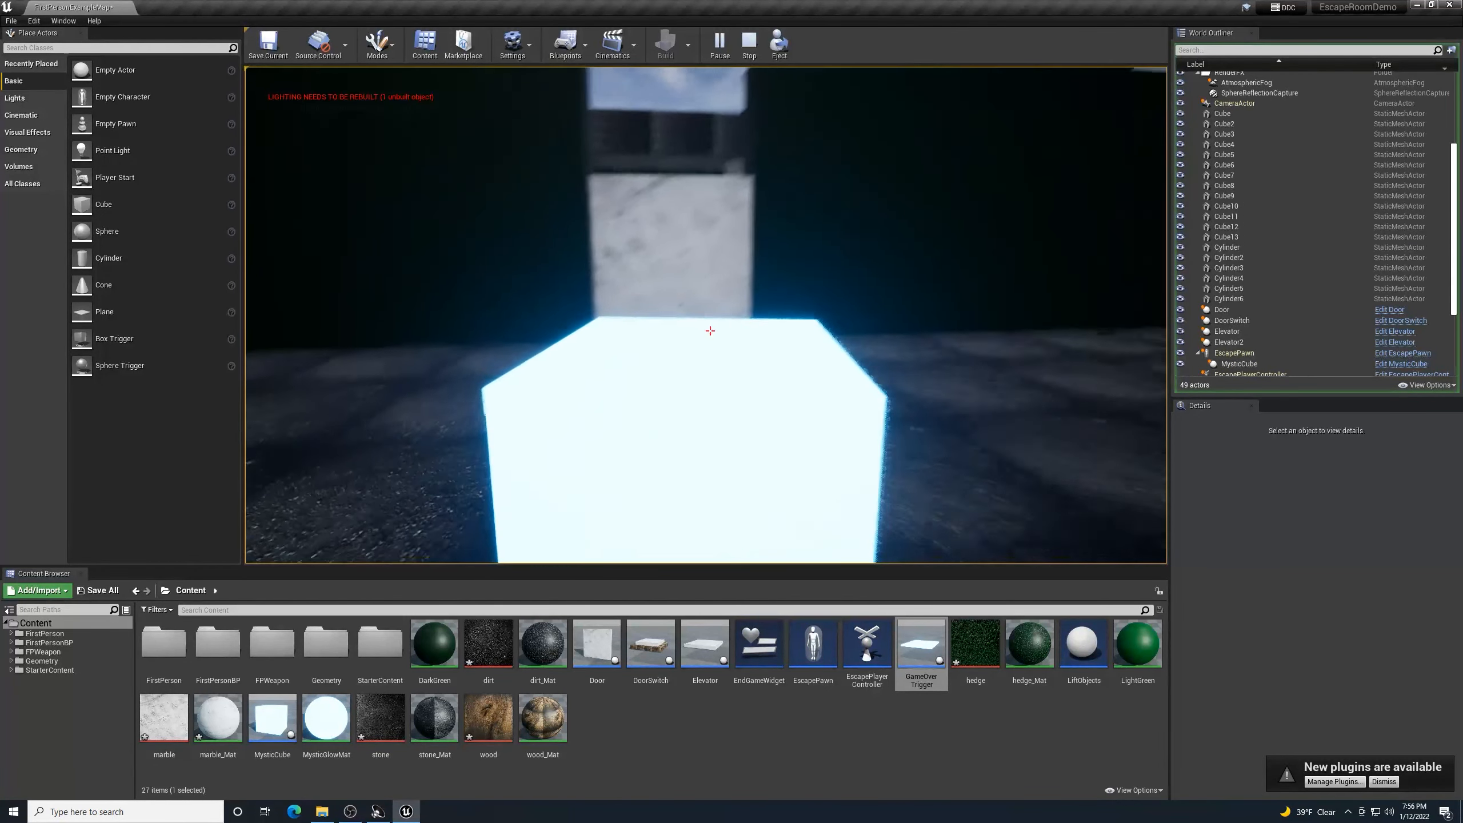
{"action": "key", "text": "w"}
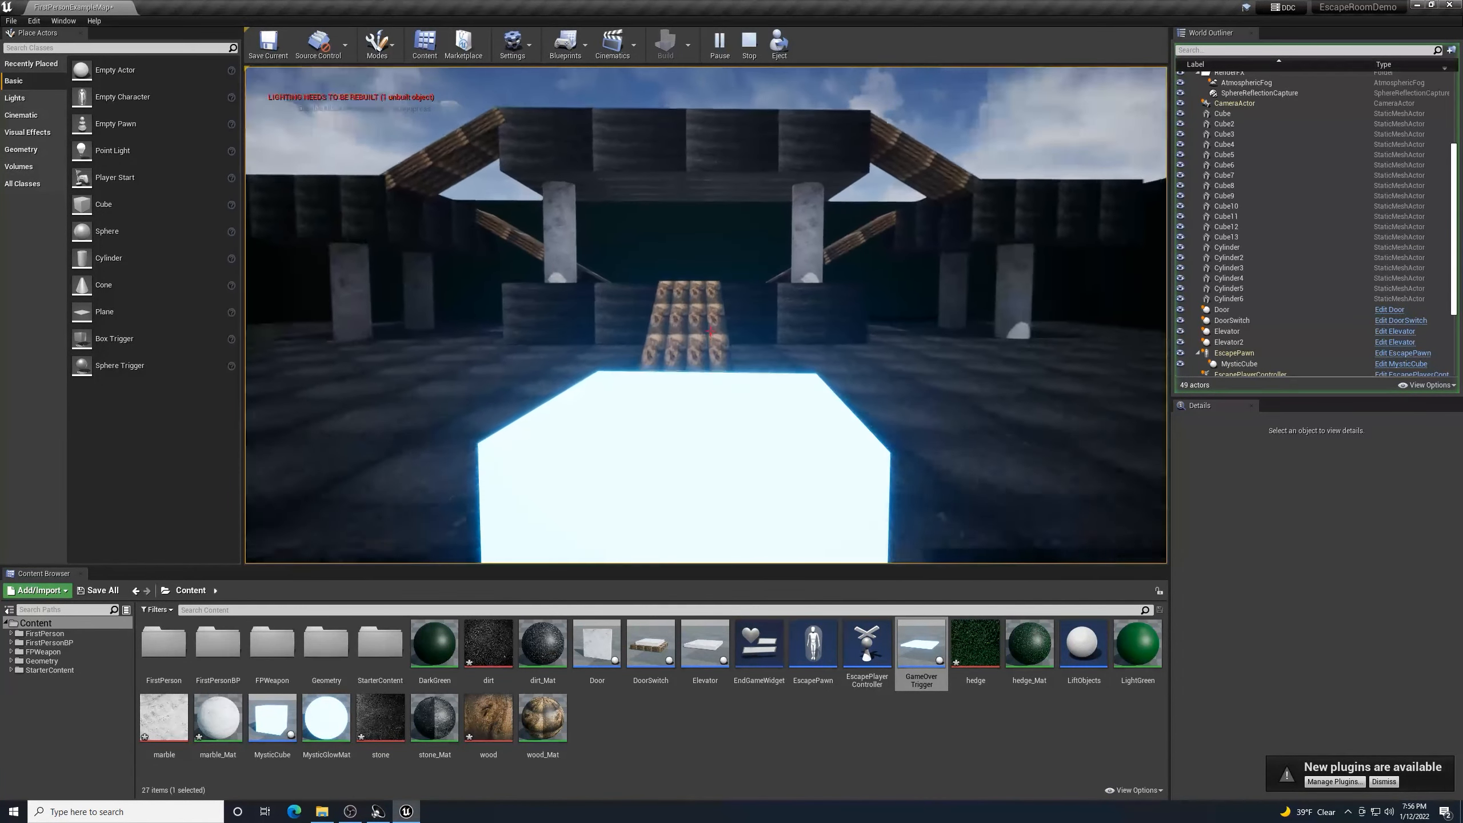
{"action": "key", "text": "w"}
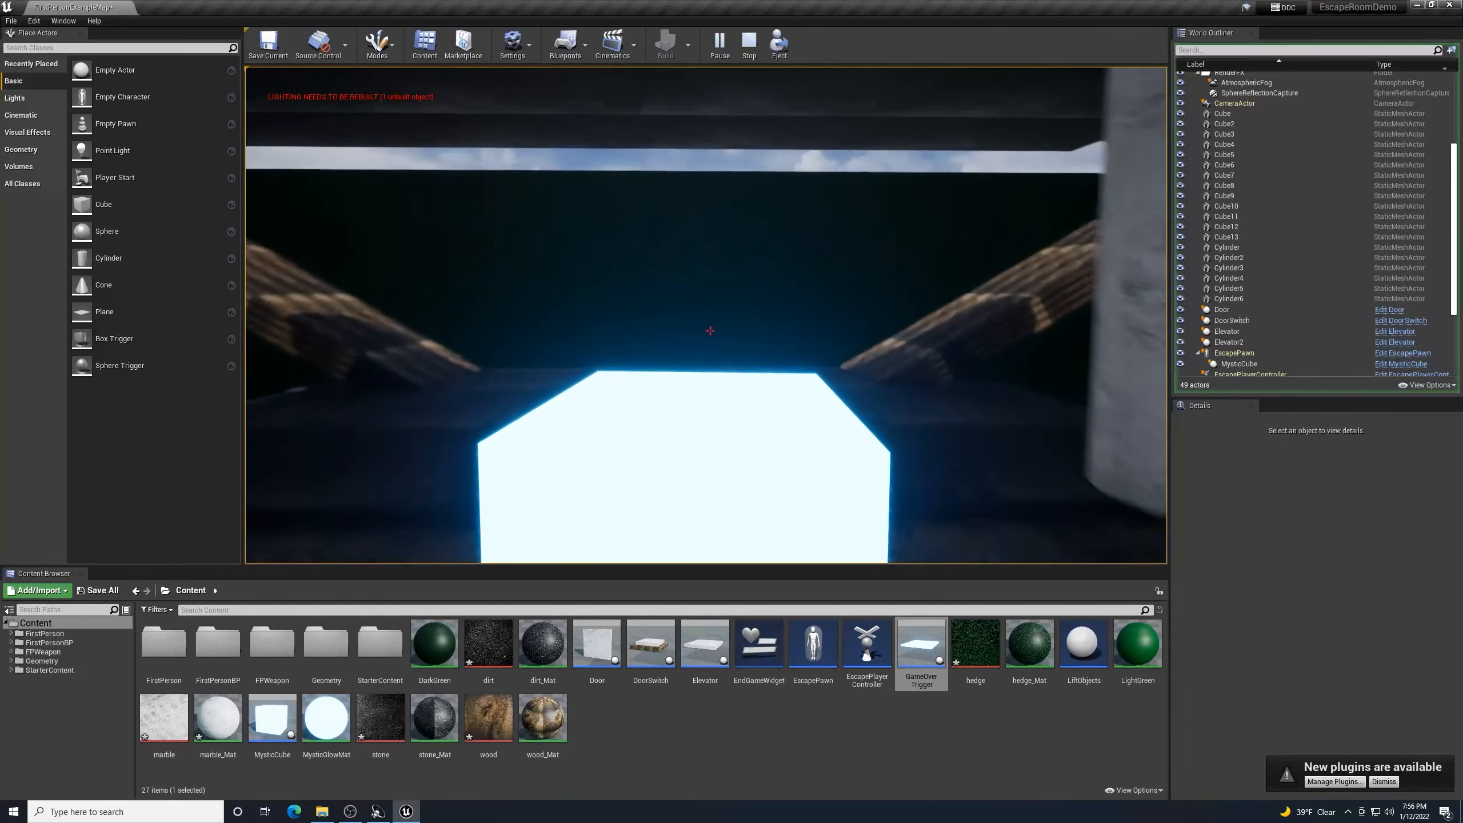
{"action": "key", "text": "w"}
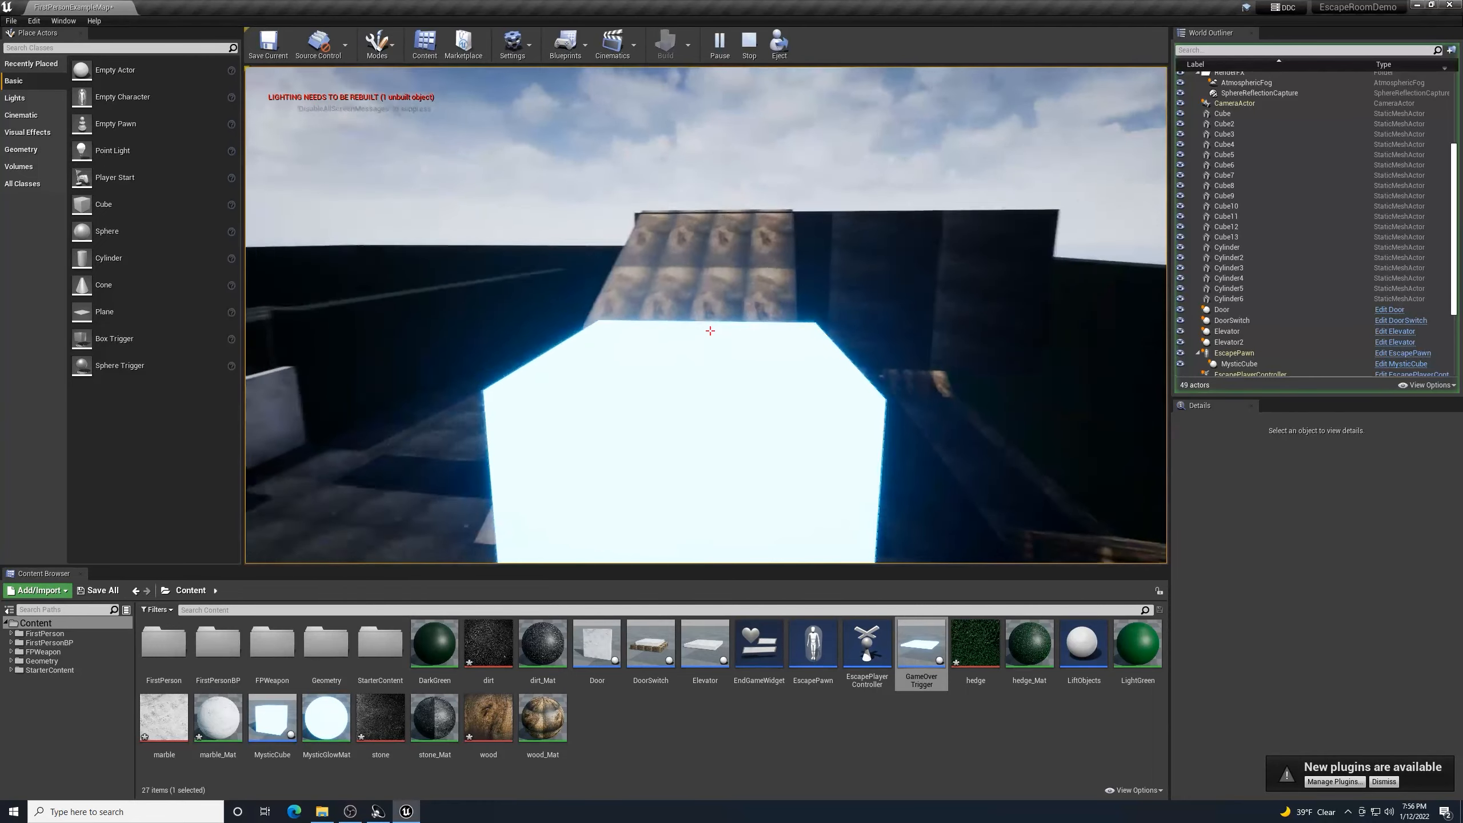
{"action": "key", "text": "w"}
{"action": "key", "text": "w"}
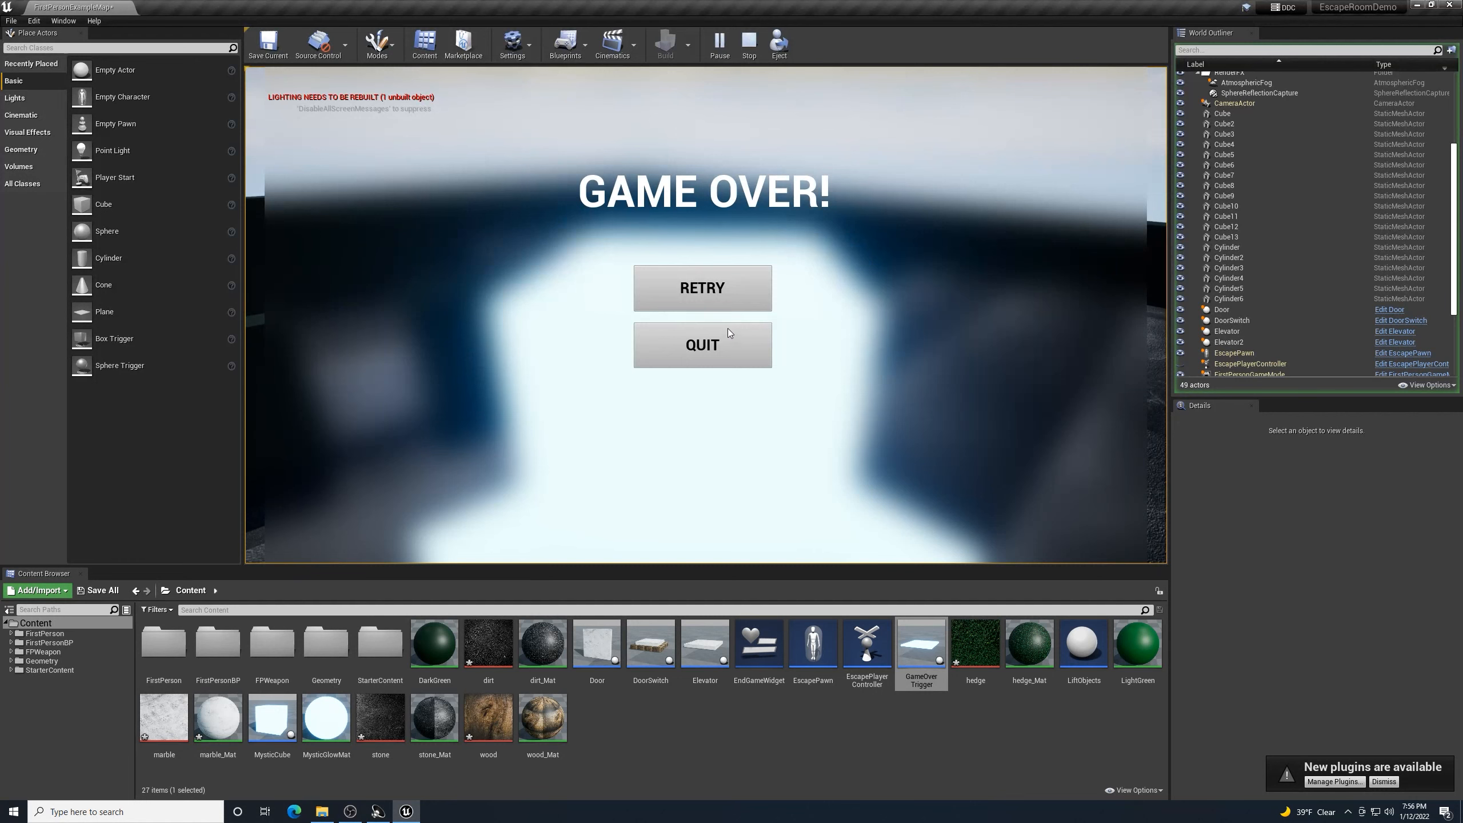
{"action": "left_click", "coordinate": [696, 336]}
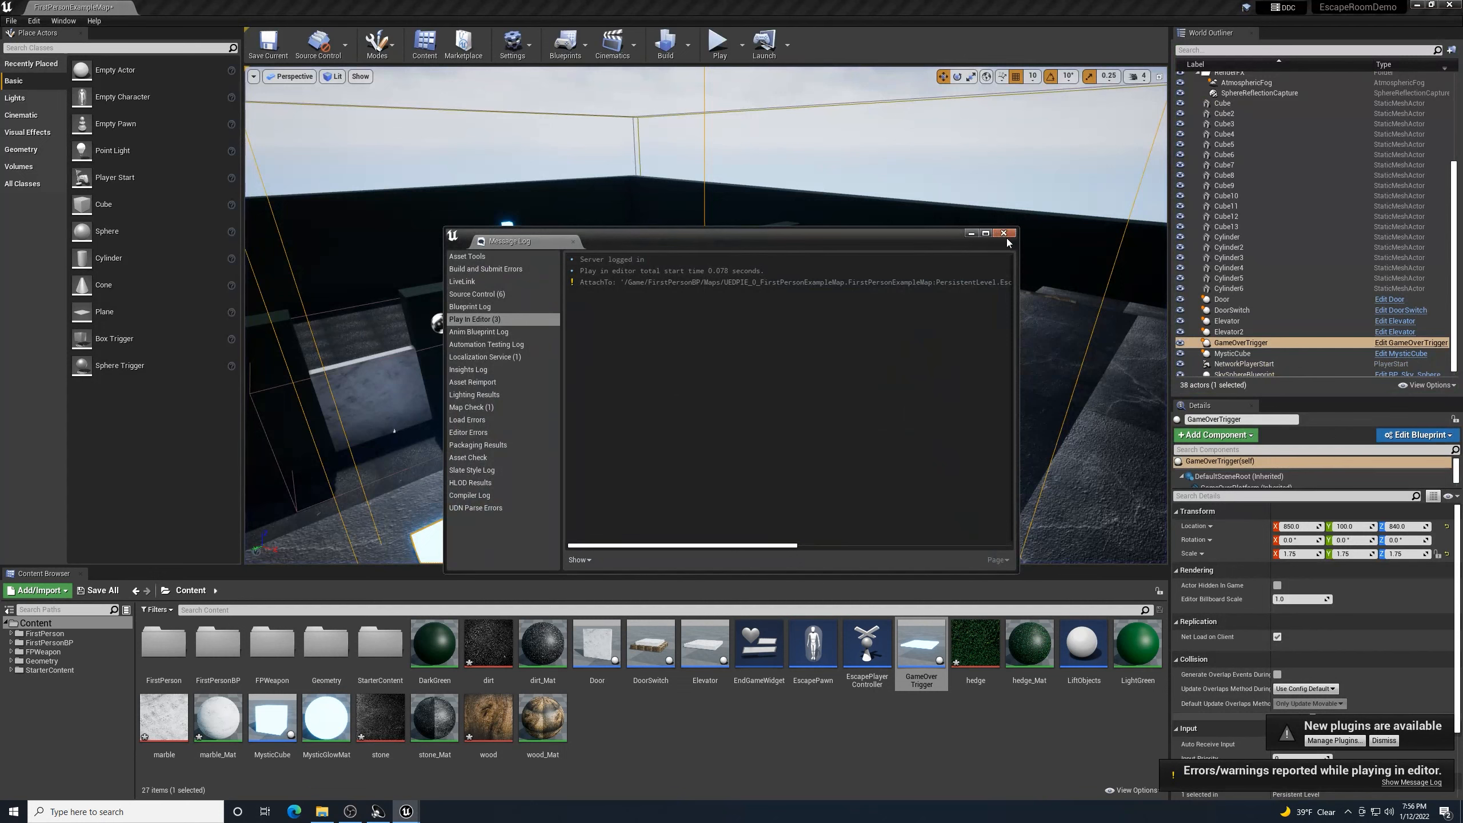
- Close the play session's Message Log and save the level
{"action": "left_click", "coordinate": [1003, 233]}
{"action": "left_click", "coordinate": [268, 44]}
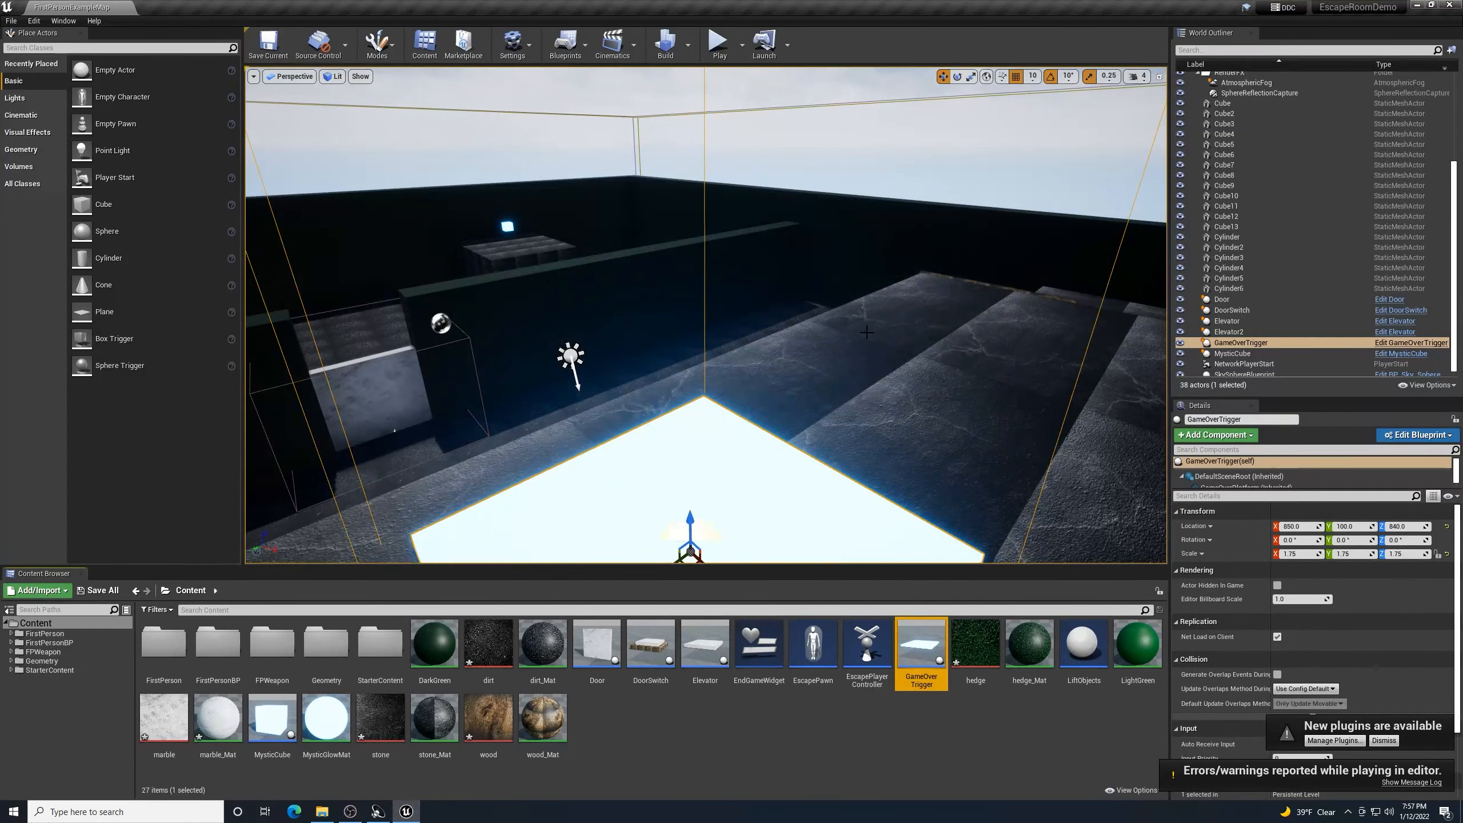
{"action": "right_click_drag", "start_coordinate": [867, 333], "coordinate": [778, 366]}
{"action": "key", "text": "w"}
{"action": "key", "text": "w"}
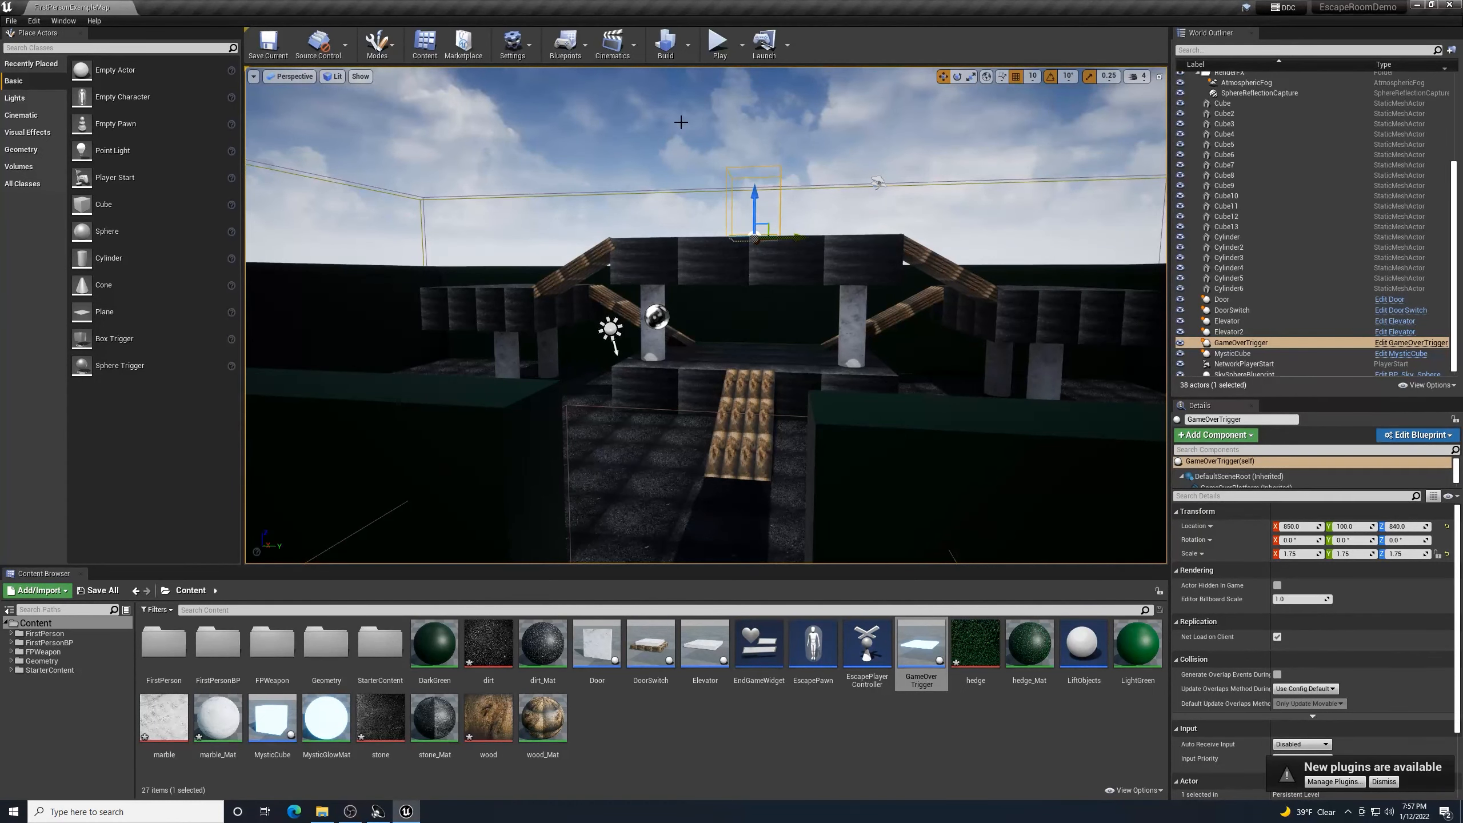
- Look over the room, frame the GameOverTrigger in the viewport, and save the level again
{"action": "mouse_move", "coordinate": [707, 315]}
{"action": "right_mouse_down"}
{"action": "mouse_move", "coordinate": [688, 473]}
{"action": "mouse_move", "coordinate": [683, 351]}
{"action": "mouse_move", "coordinate": [697, 337]}
{"action": "right_mouse_up"}
{"action": "right_click_drag", "start_coordinate": [1141, 447], "coordinate": [1051, 440]}
{"action": "right_click_drag", "start_coordinate": [410, 531], "coordinate": [627, 534]}
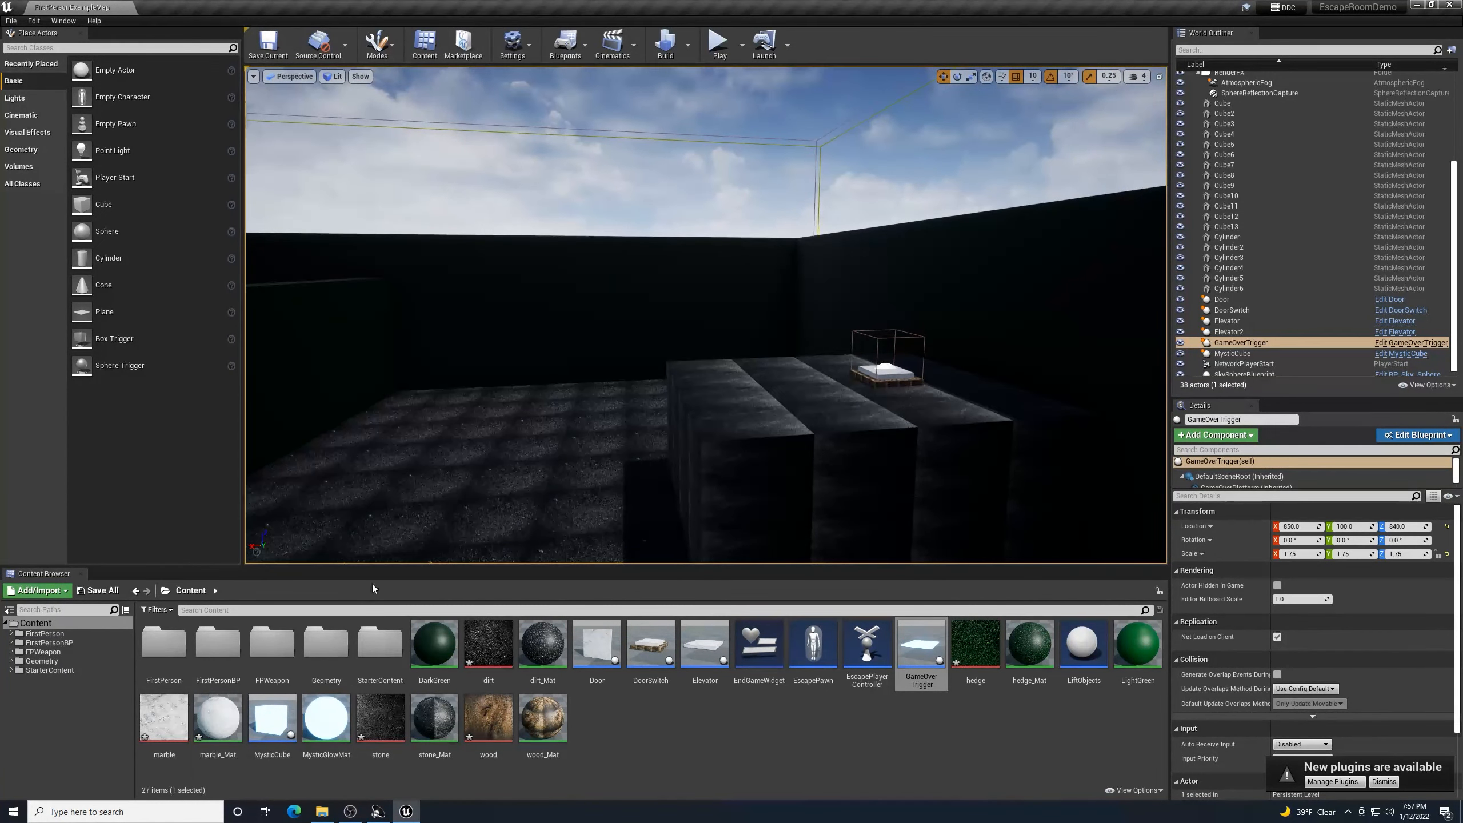
{"action": "right_click_drag", "start_coordinate": [510, 526], "coordinate": [351, 527]}
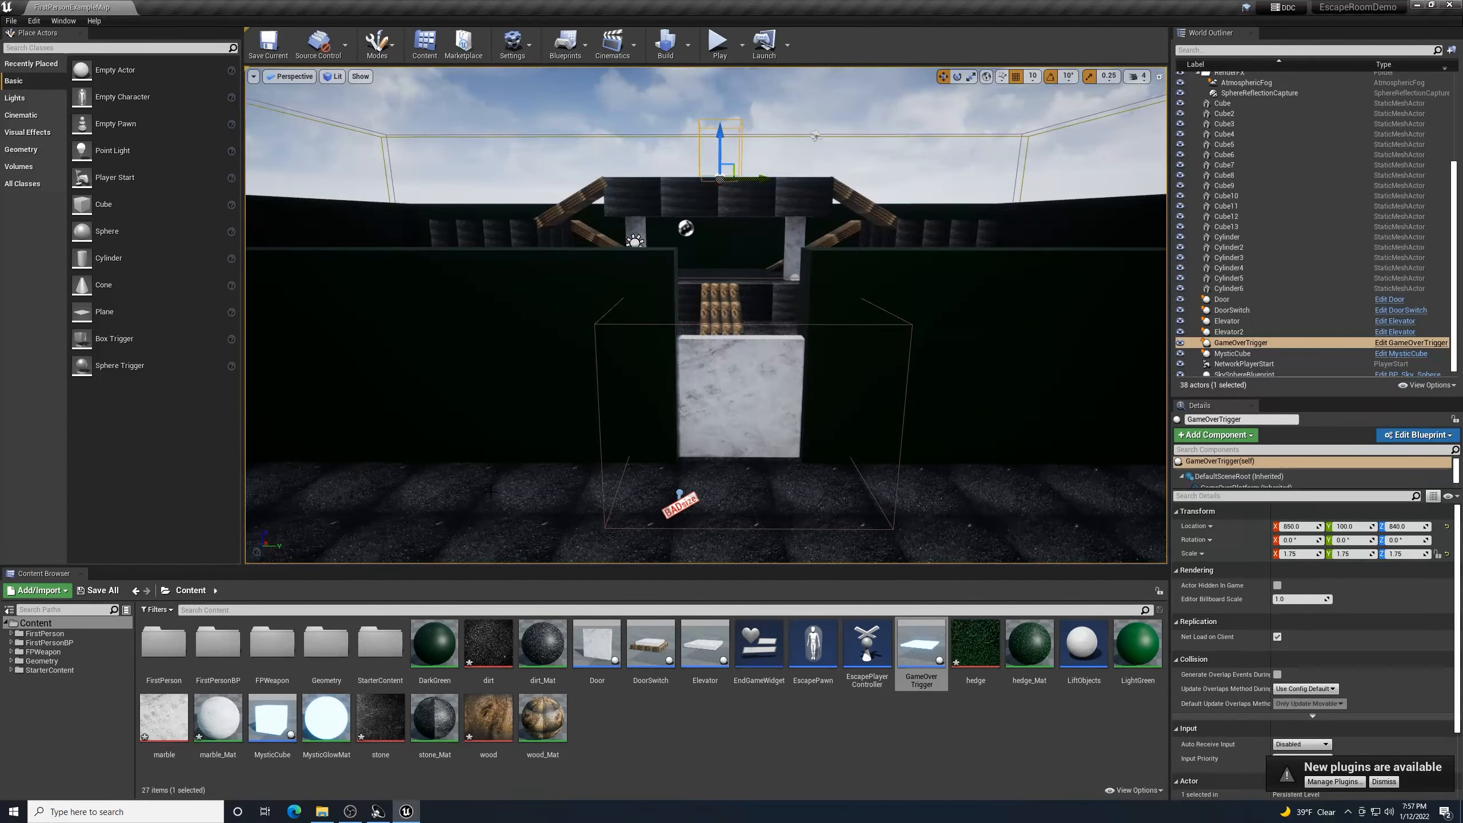
{"action": "right_click_drag", "start_coordinate": [491, 491], "coordinate": [582, 519]}
{"action": "key", "text": "f"}
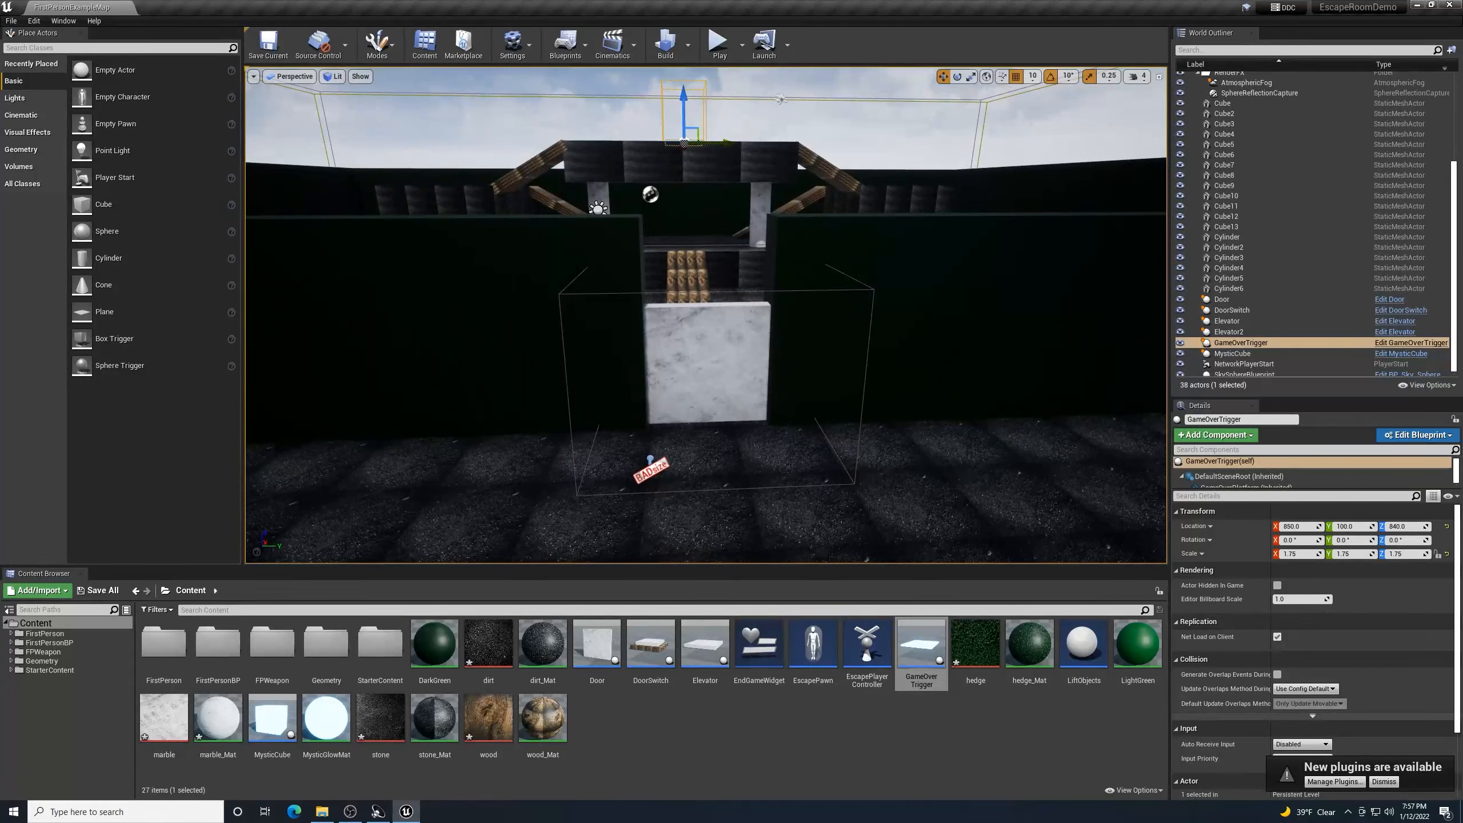
{"action": "left_click", "coordinate": [266, 47]}
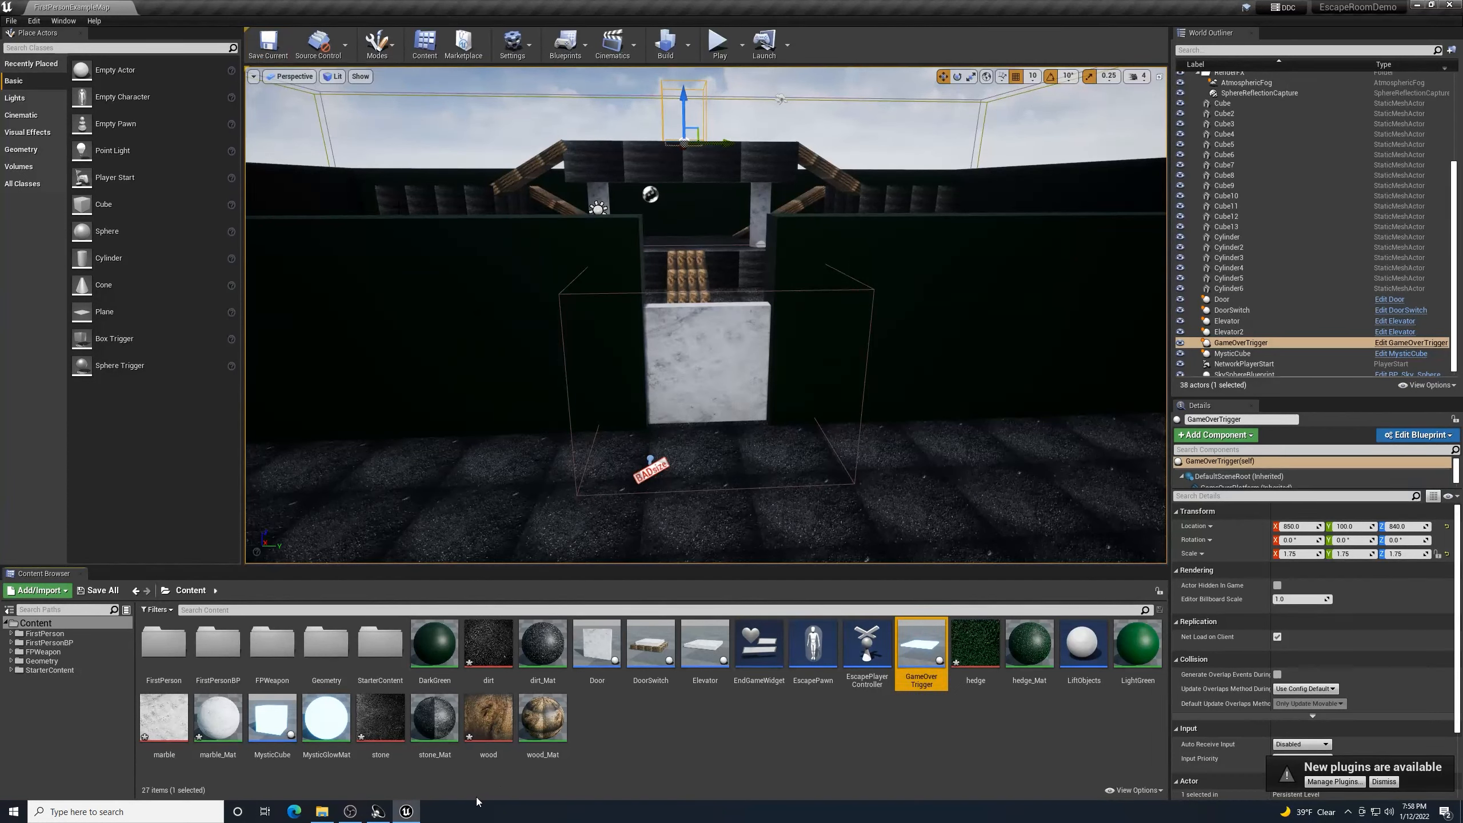